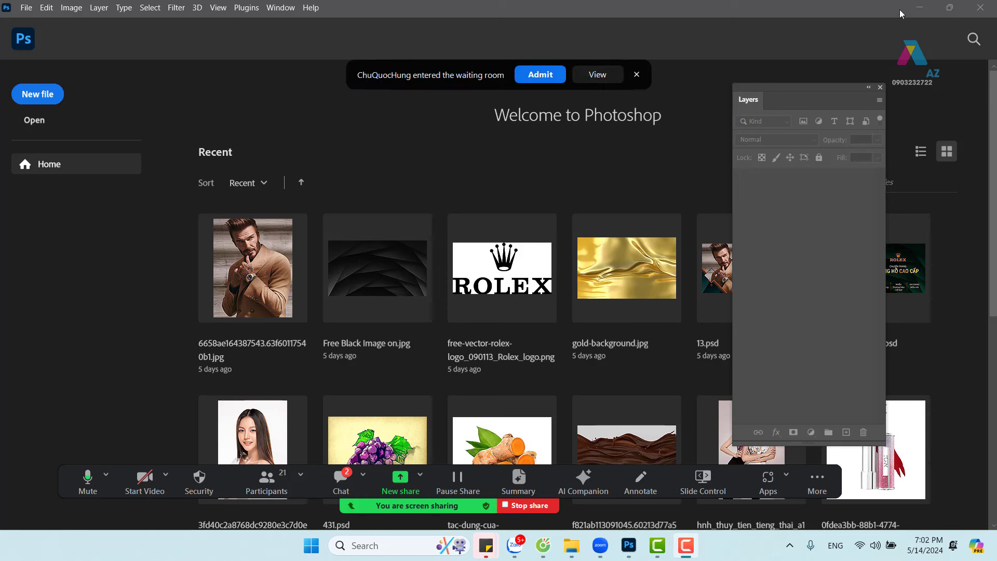
Step: Create a blank white Untitled-1 document at 1200×600 px and 150 ppi
left_click(551, 75)
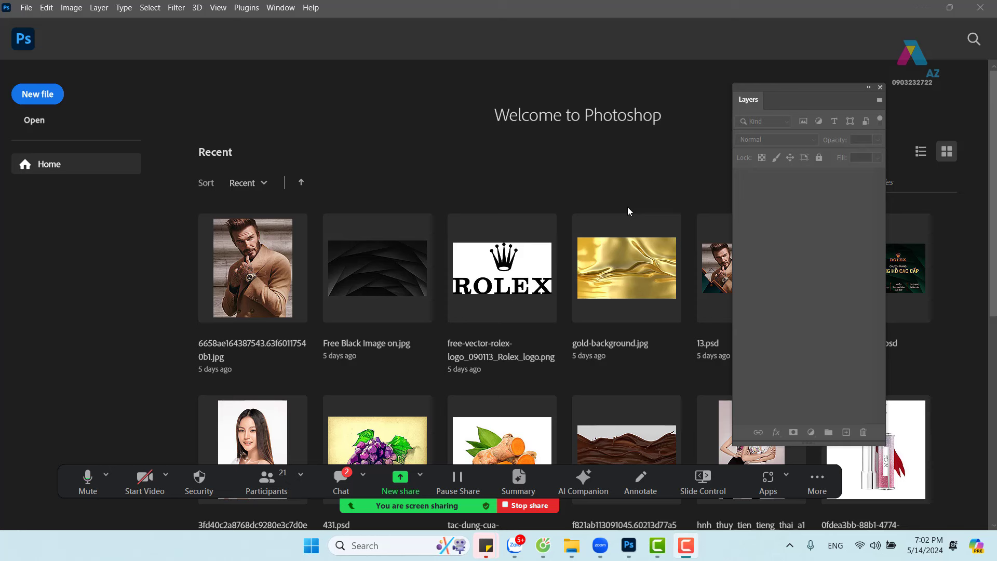
left_click(43, 100)
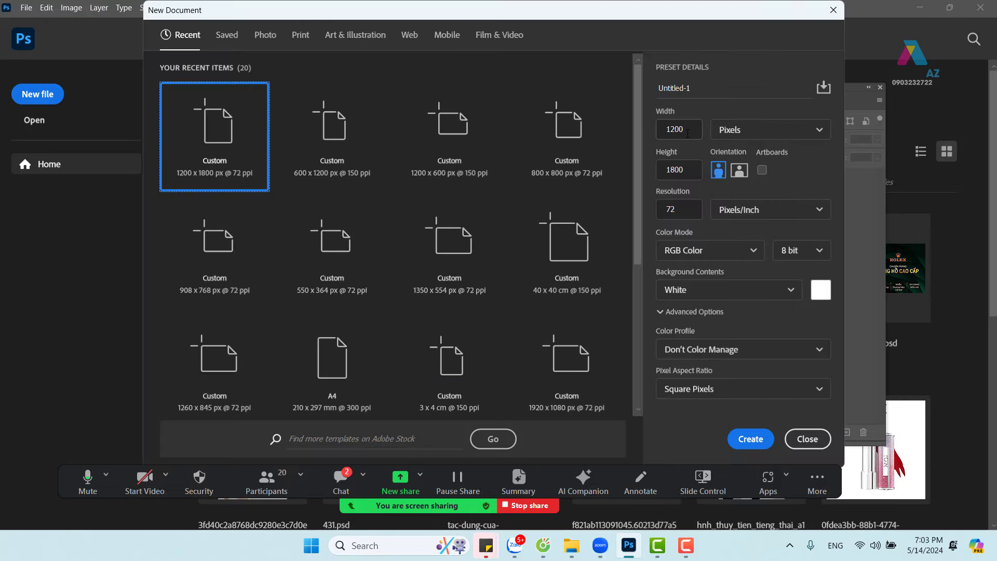
left_click(689, 175)
type("60")
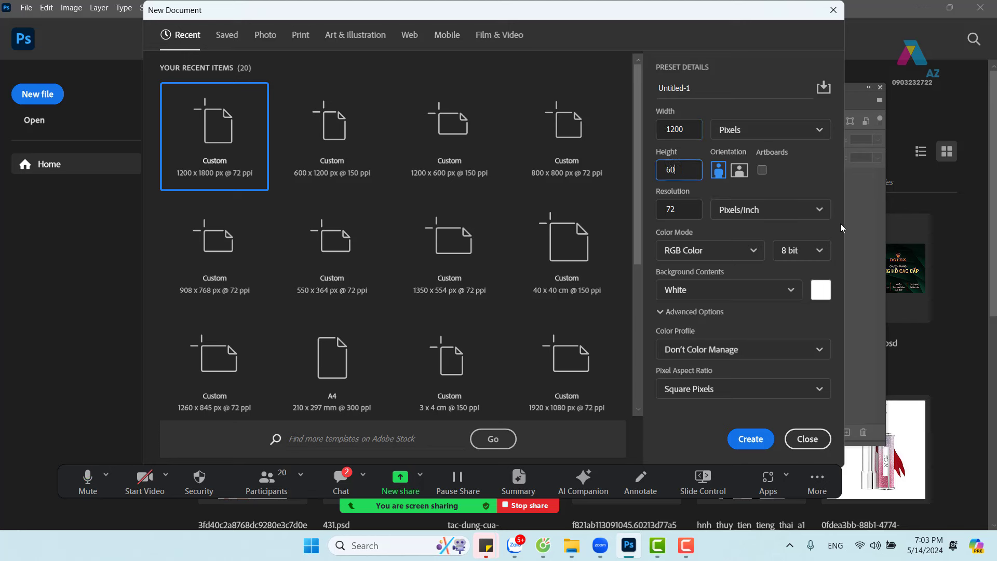
type("0")
key("Tab")
type("1")
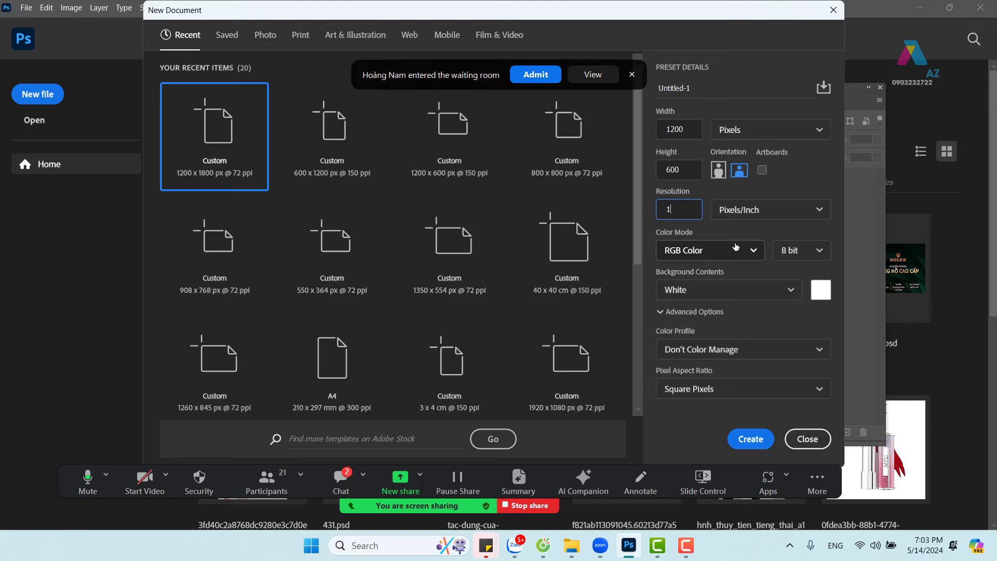
left_click(546, 77)
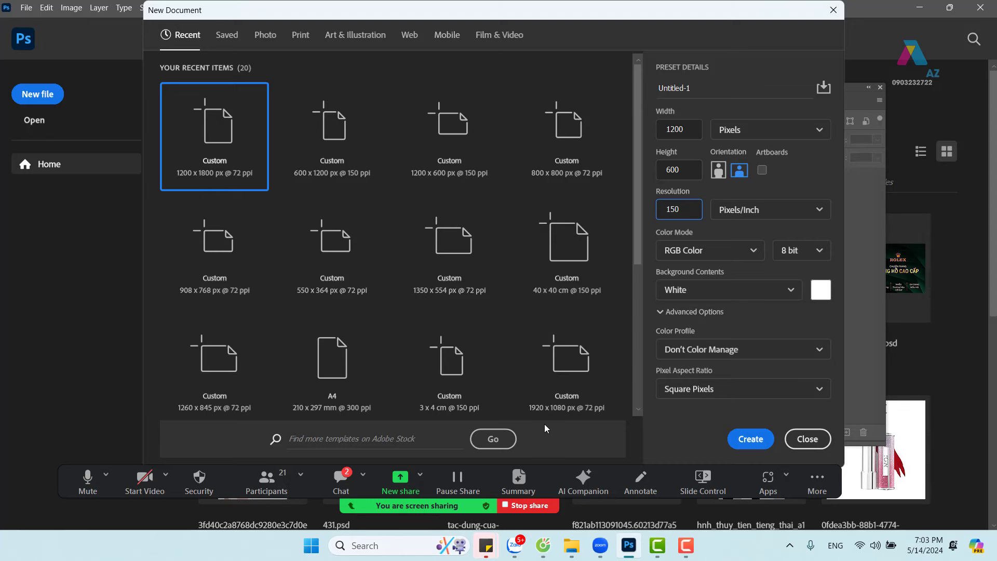
left_click(749, 439)
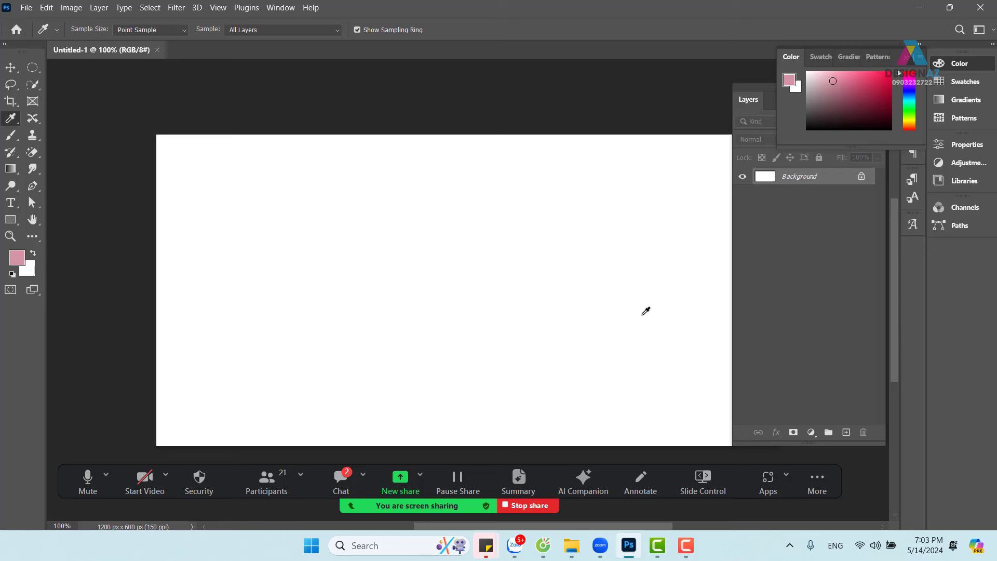
Step: Collapse the Color panel to show all layers, dismissing the Background-layer move warning
left_click(15, 73)
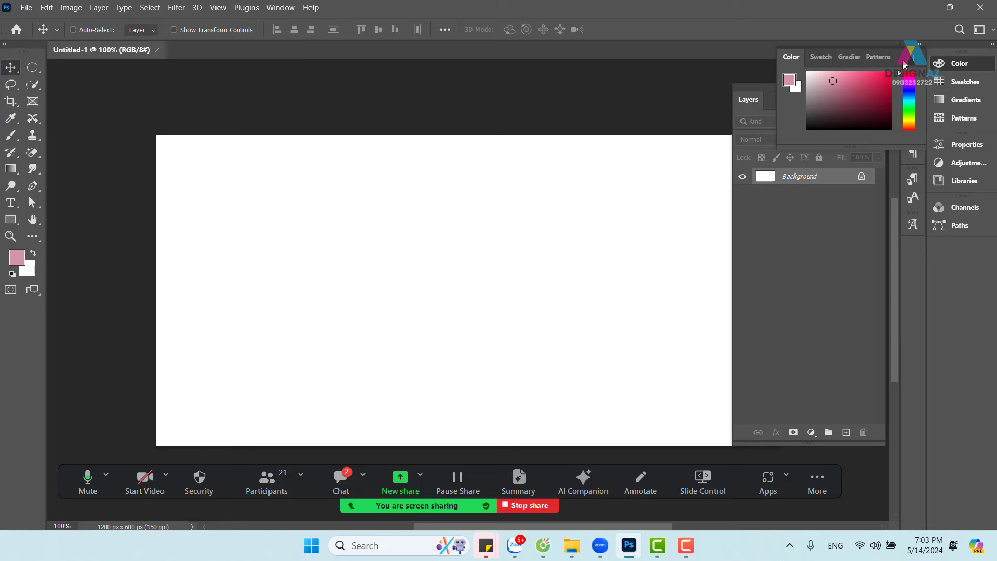
left_click(905, 64)
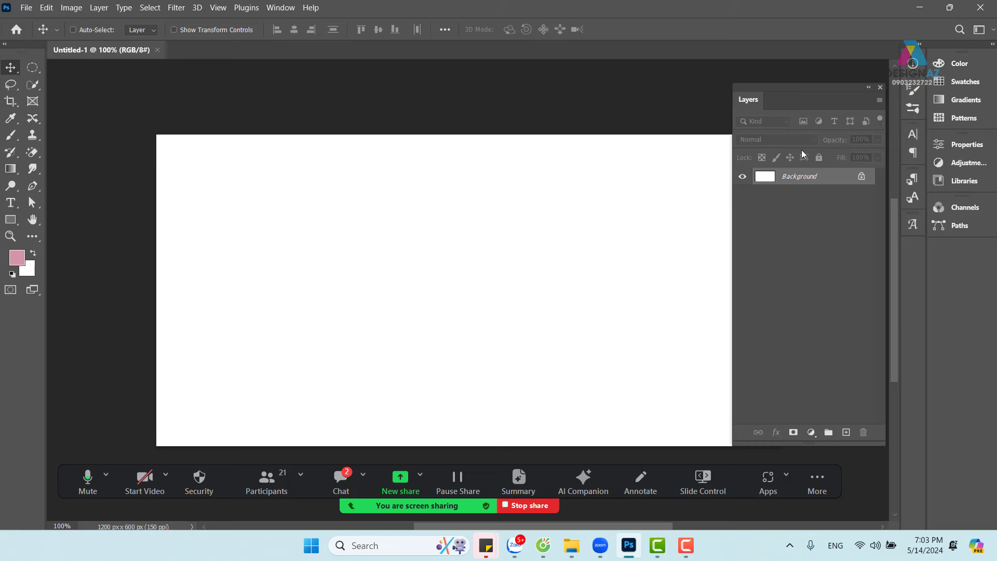
left_click_drag(471, 217, 474, 219)
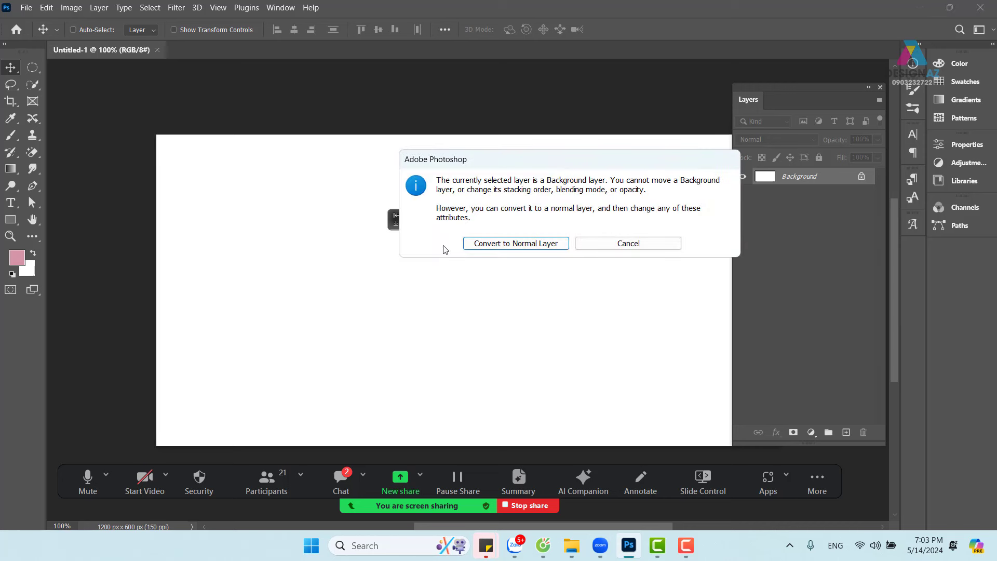
left_click(633, 247)
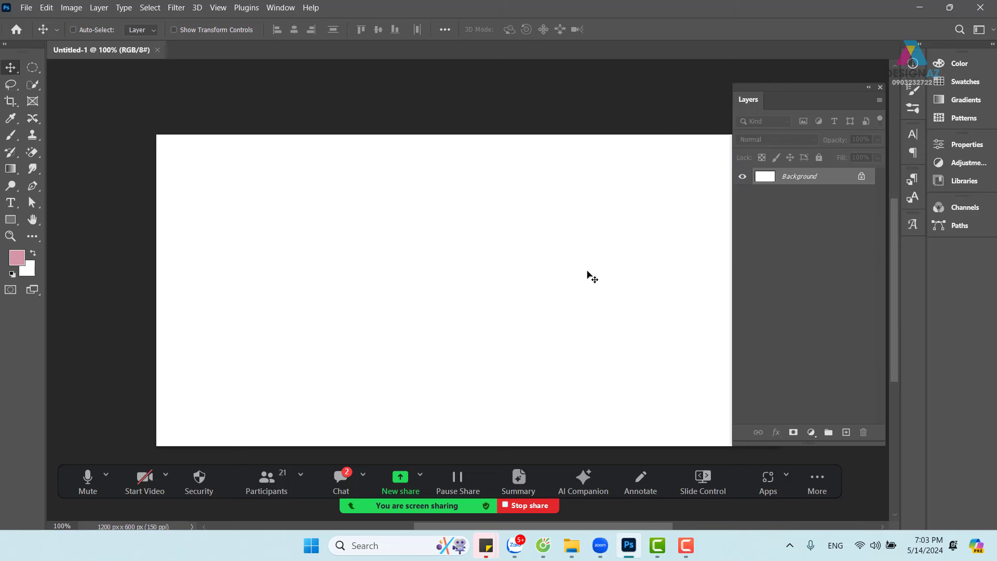
Step: Marquee-select the left 600×600 half of the canvas and add an empty Layer 1
left_click(40, 73)
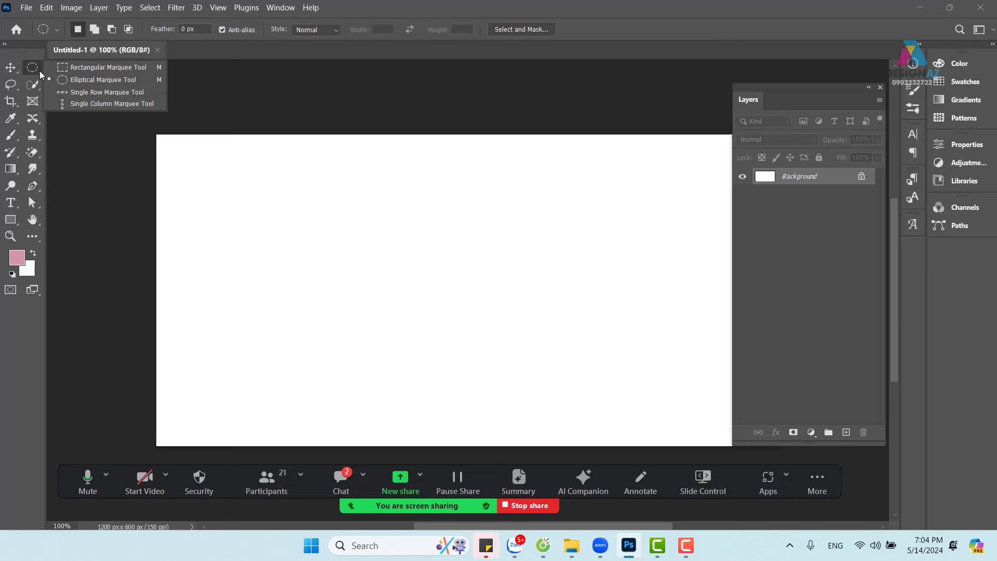
left_click(68, 70)
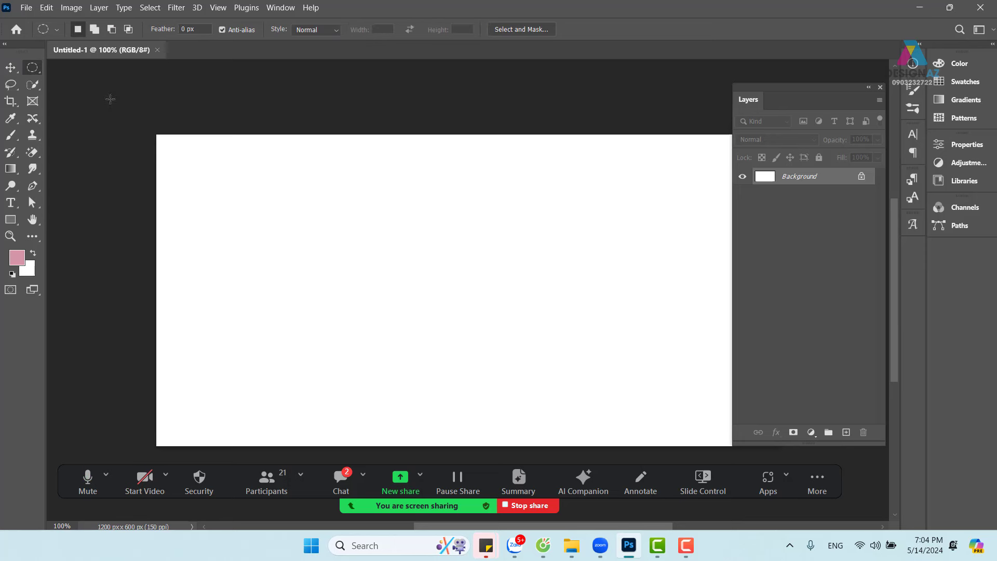
left_click_drag(485, 260, 472, 223)
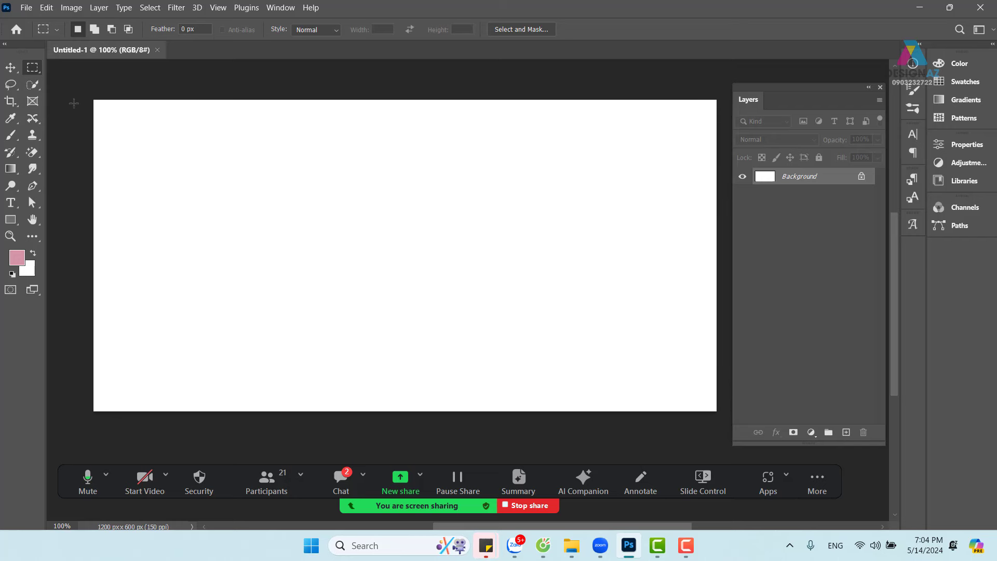
left_click_drag(77, 82, 420, 461)
left_click_drag(379, 326, 382, 325)
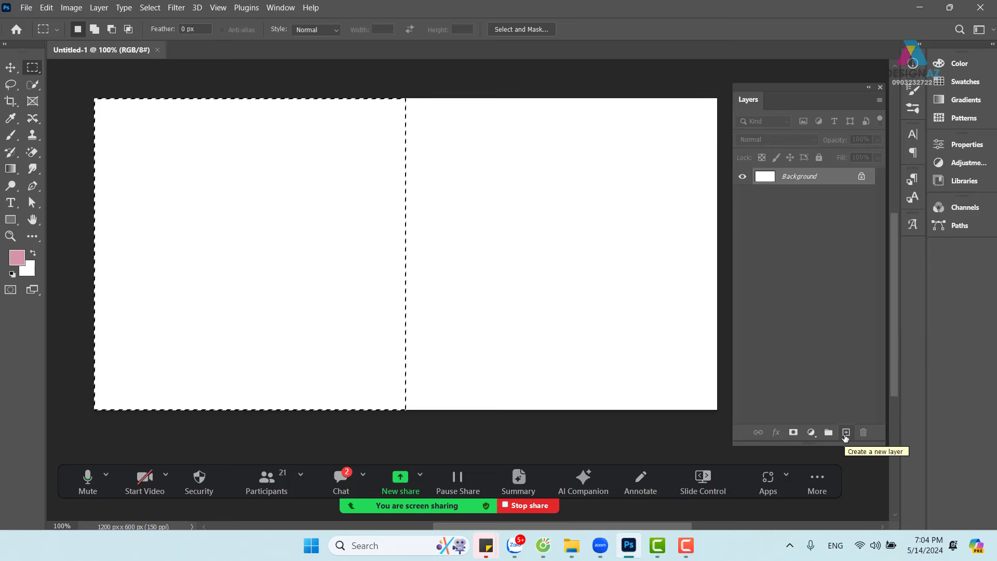
left_click(846, 433)
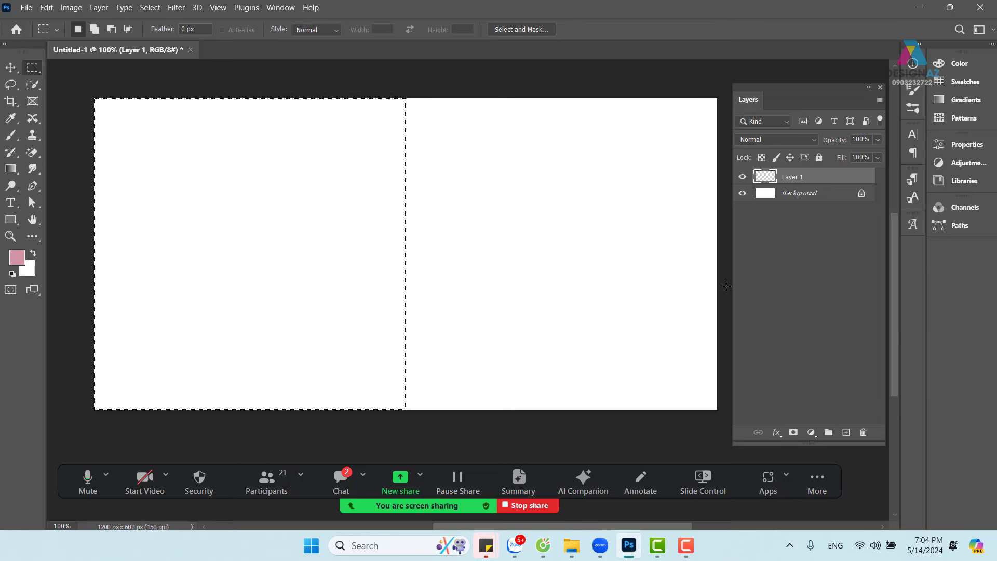
Step: Pause the screen recording and return focus to the Photoshop document
key("alt")
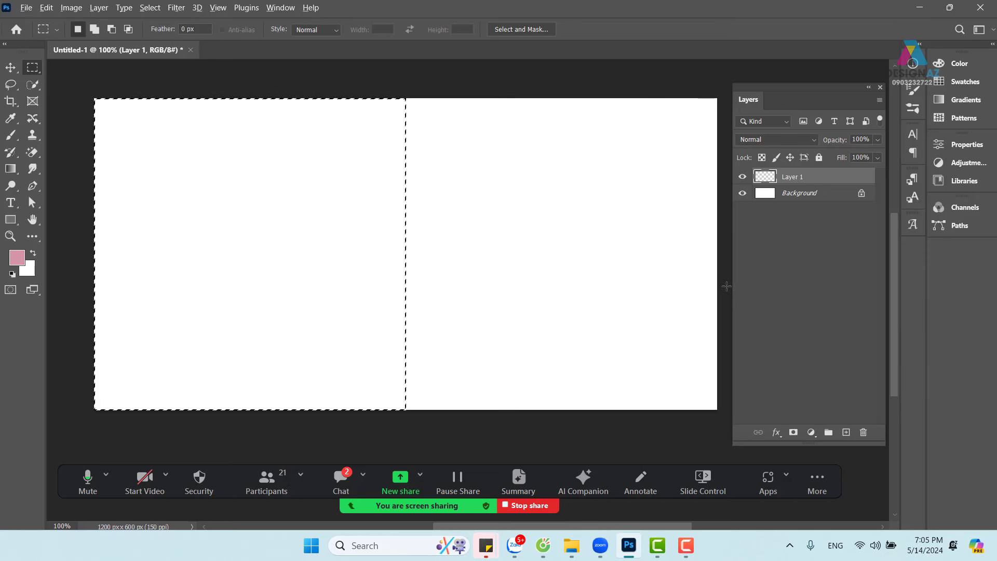
key("alt")
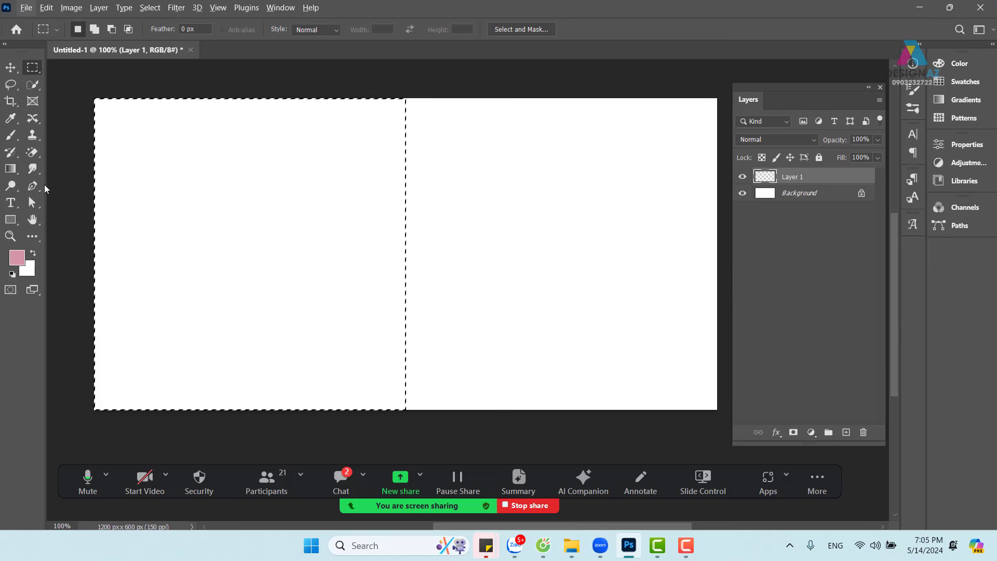
left_click(14, 173)
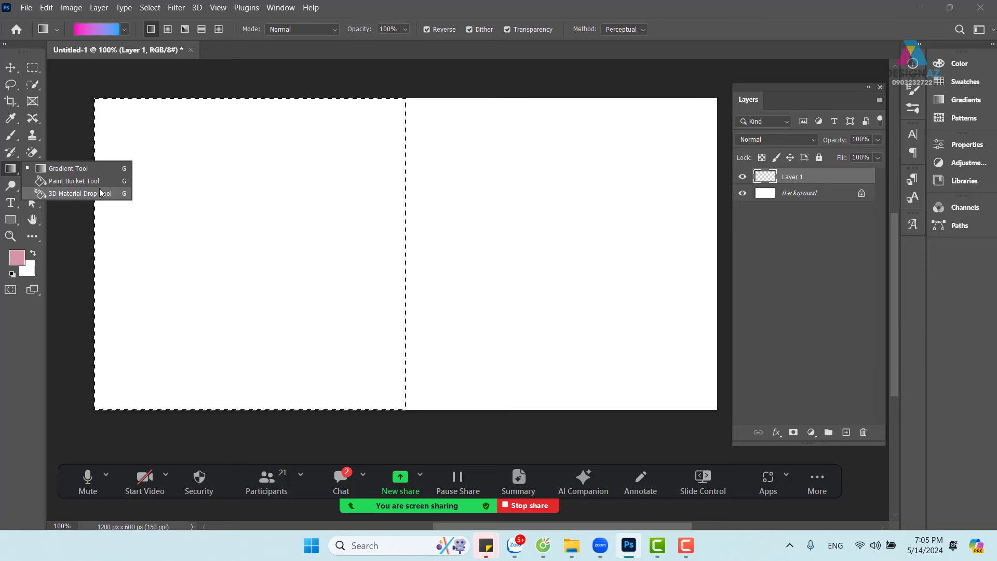
left_click(686, 544)
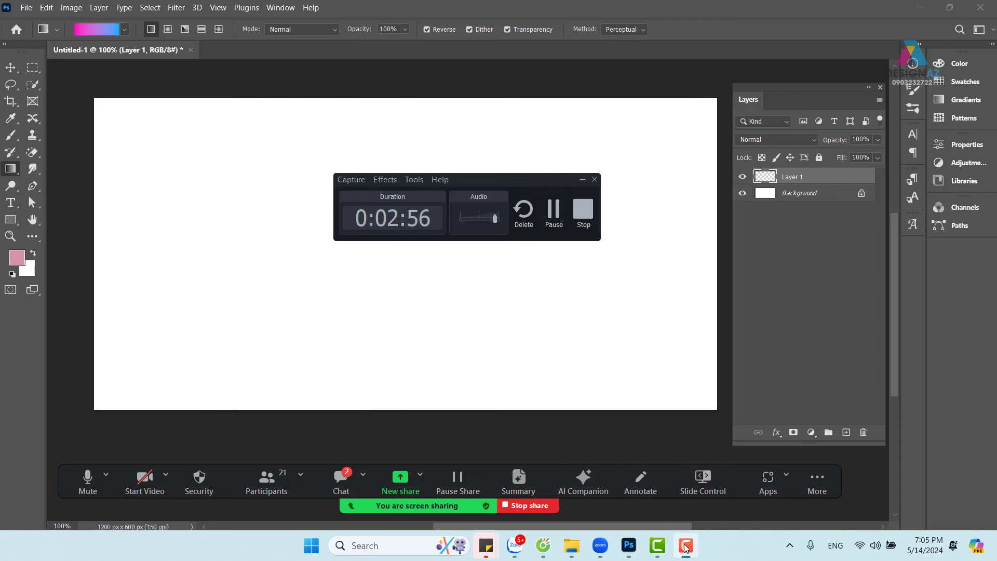
left_click(546, 247)
key("F9")
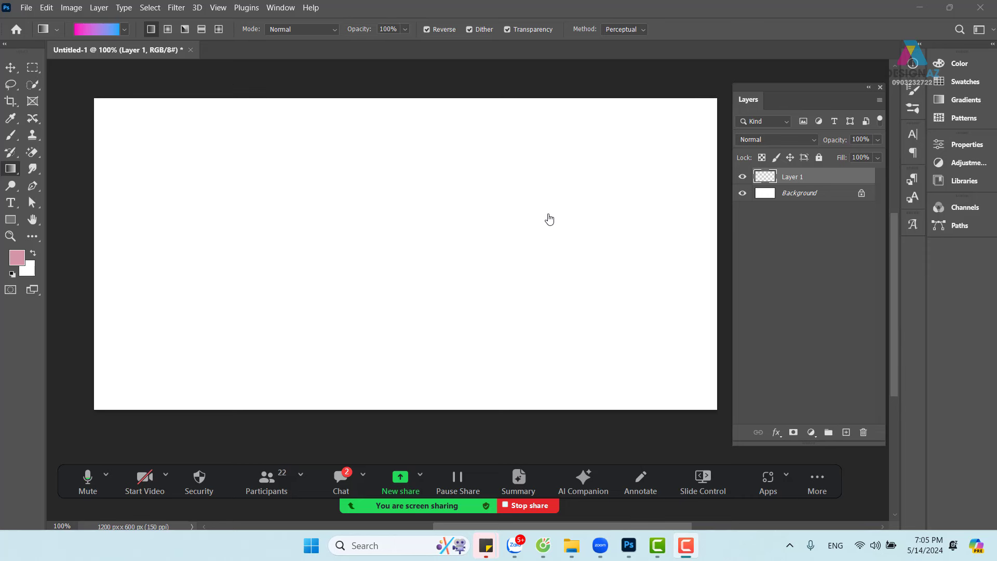
left_click(365, 240)
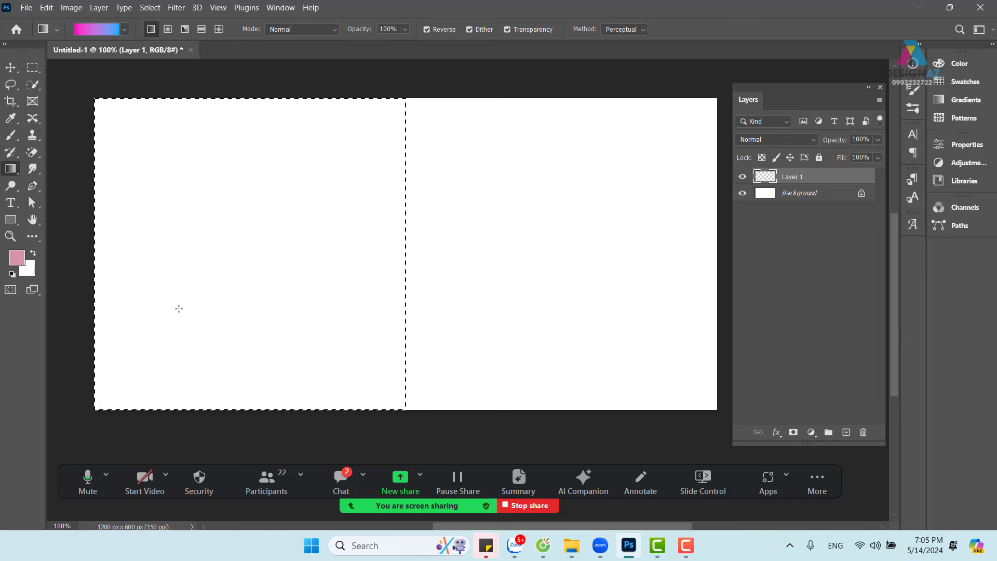
Step: Fill the selected left half of Layer 1 with pink #d593a4 using the Paint Bucket, then deselect
right_click(17, 172)
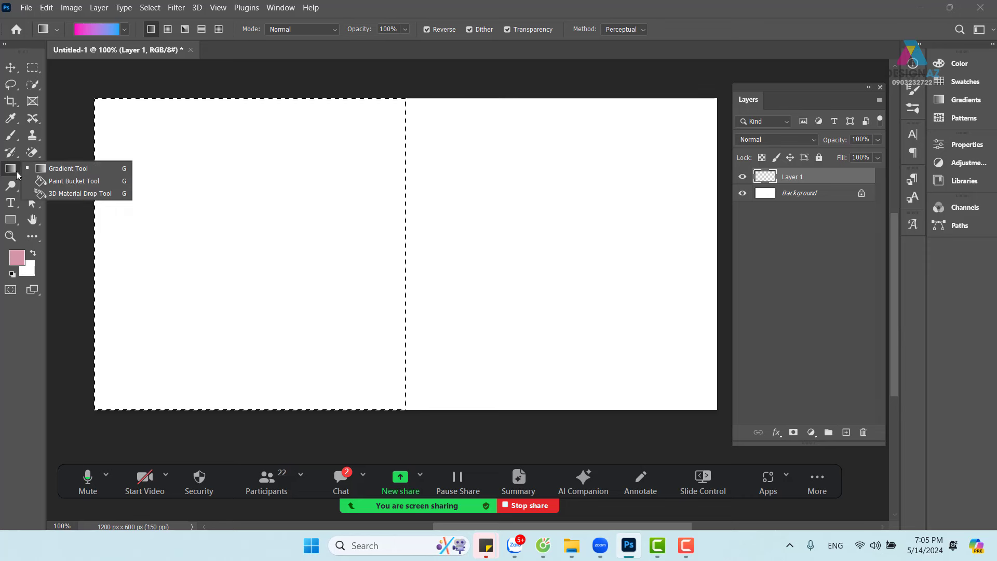
left_click(61, 182)
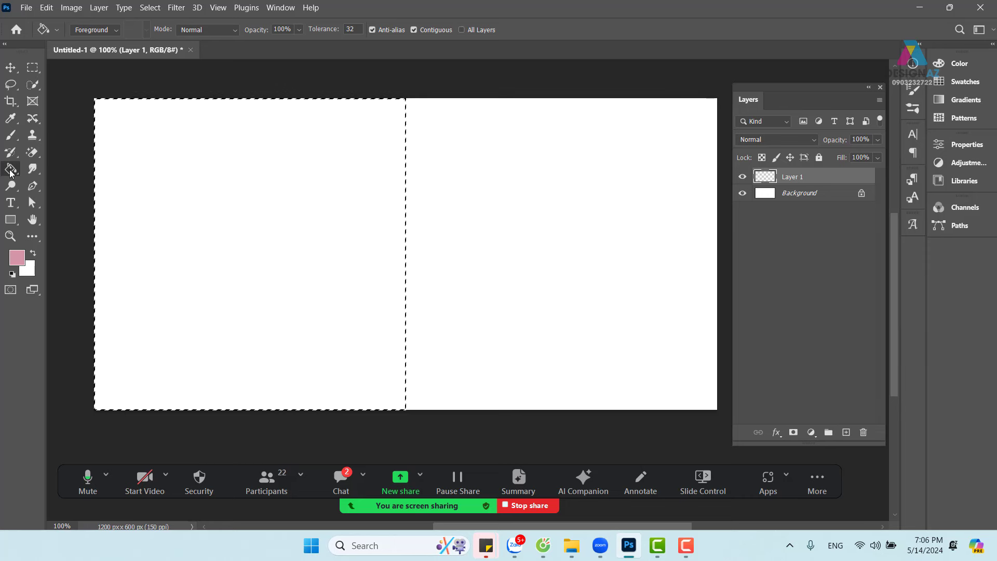
left_click(17, 258)
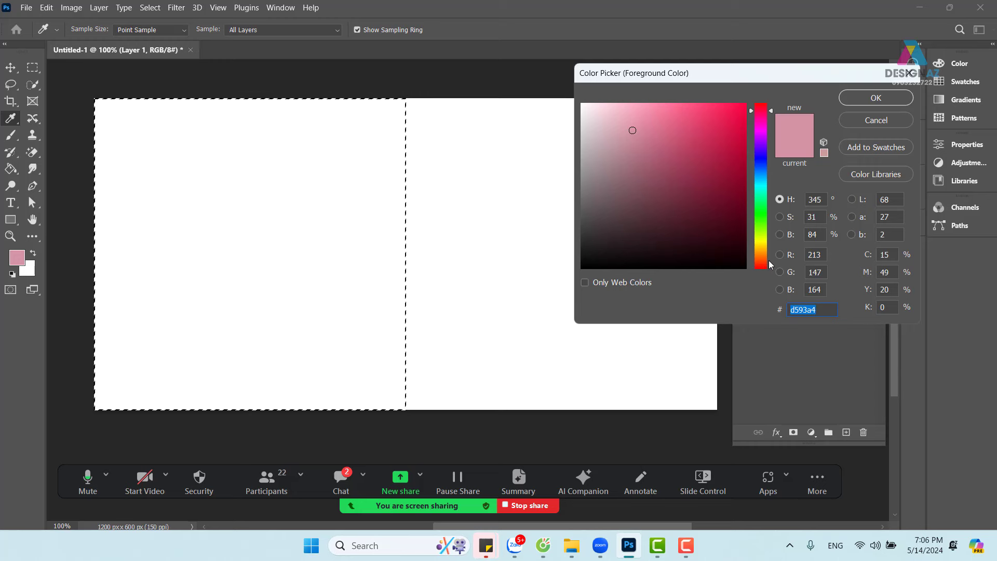
left_click(892, 119)
key("g")
left_click(251, 257)
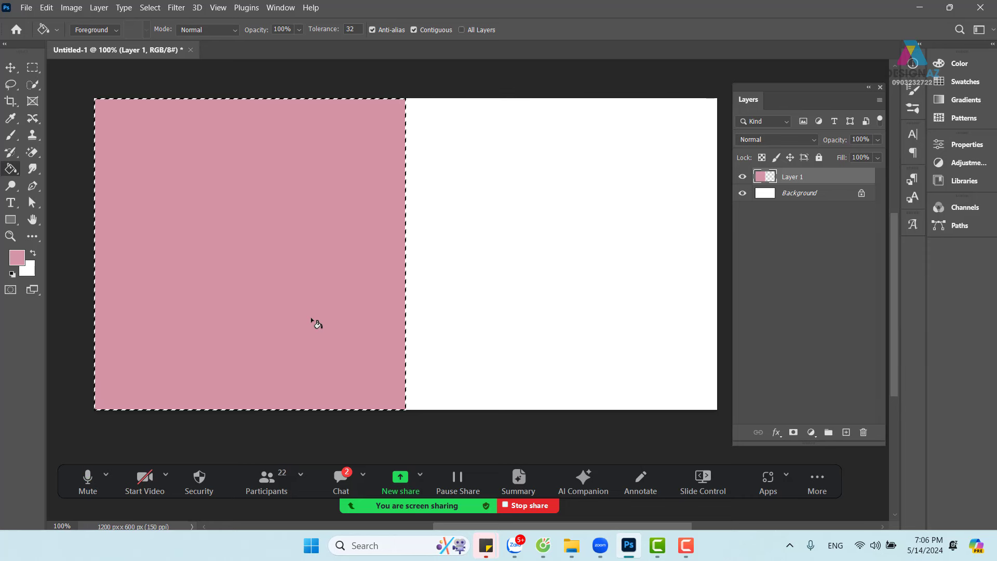
key("ctrl+d")
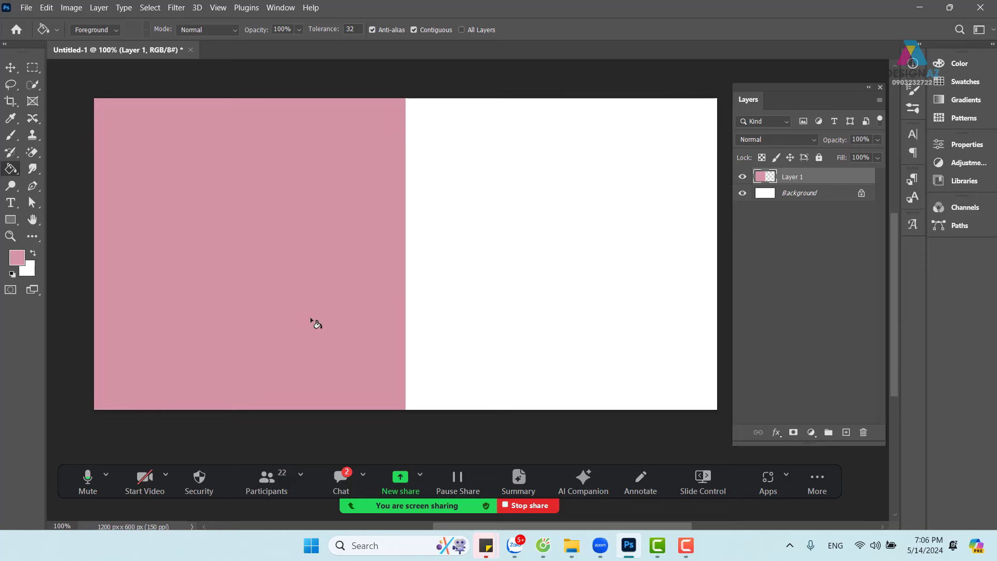
Step: Rotate the pink block 45° and slide it left against the canvas edge into a chevron
left_click(10, 67)
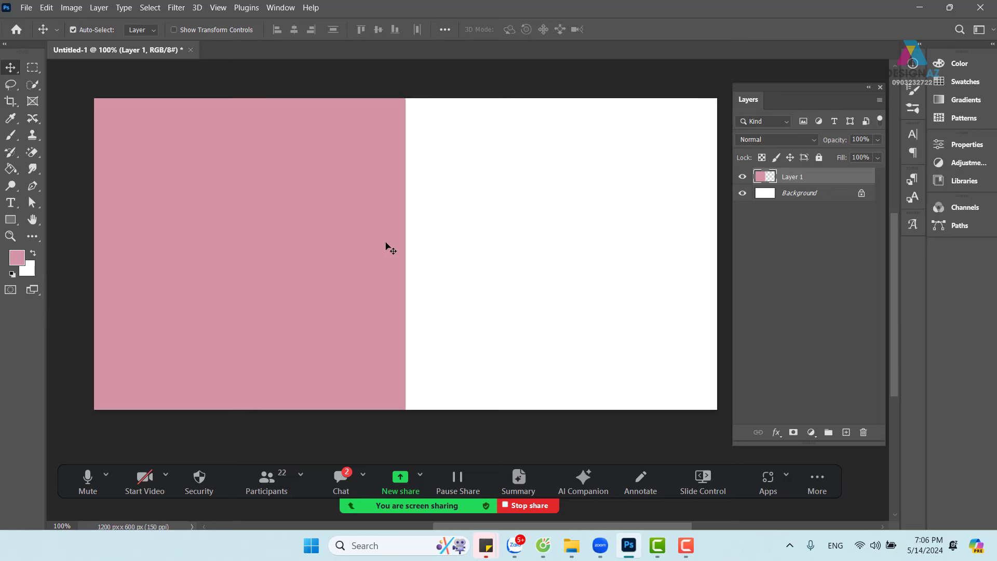
key("ctrl+t")
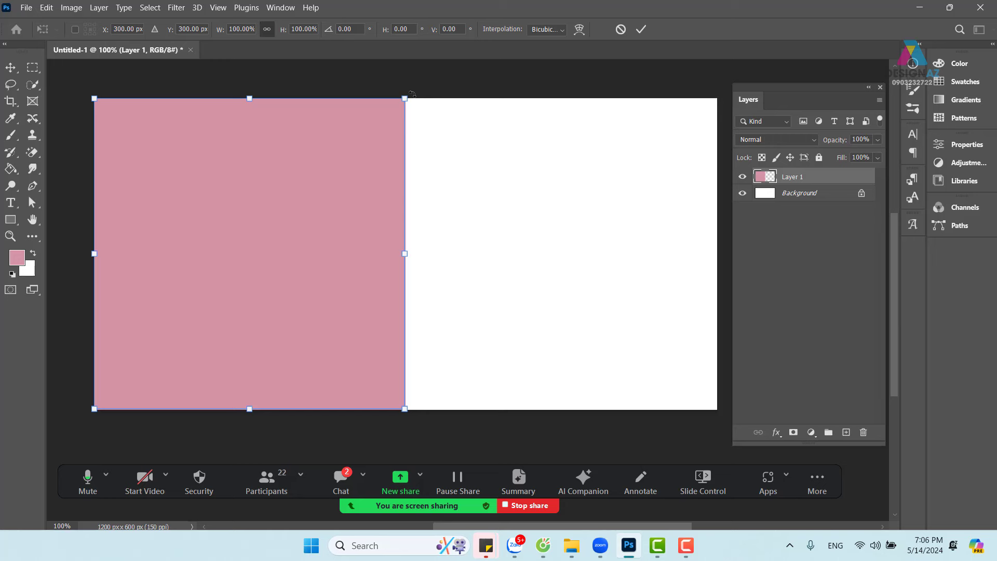
left_click_drag(412, 94, 434, 143)
key("ctrl+z")
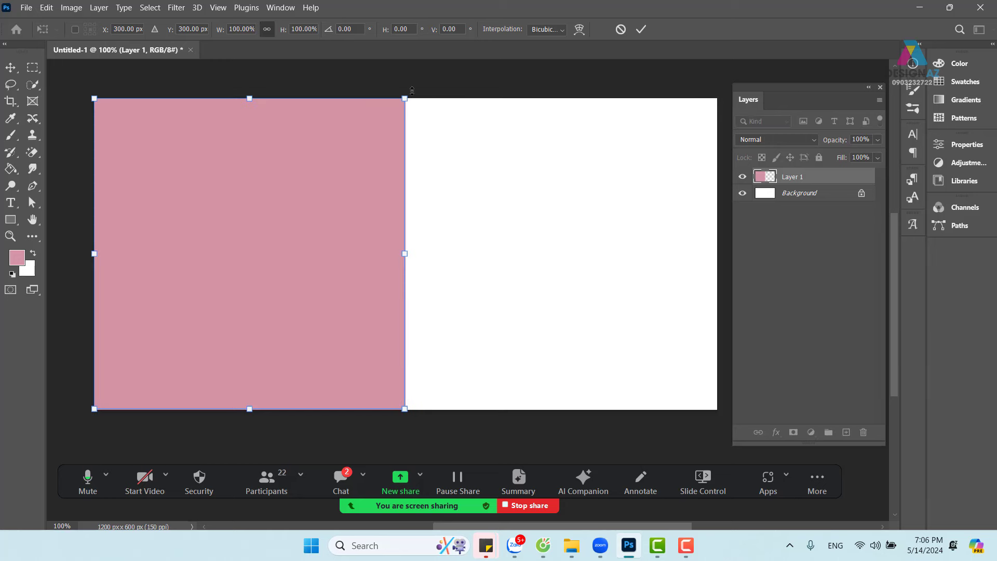
left_click_drag(413, 97, 487, 301)
key("ctrl+z")
left_click_drag(414, 92, 479, 268)
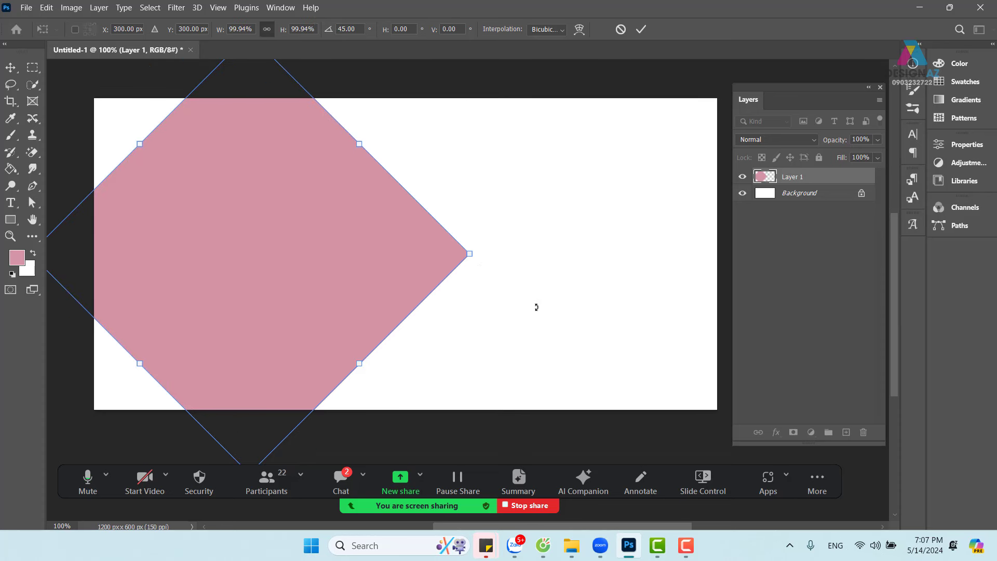
left_click_drag(530, 329, 524, 306)
left_click_drag(343, 260, 251, 271)
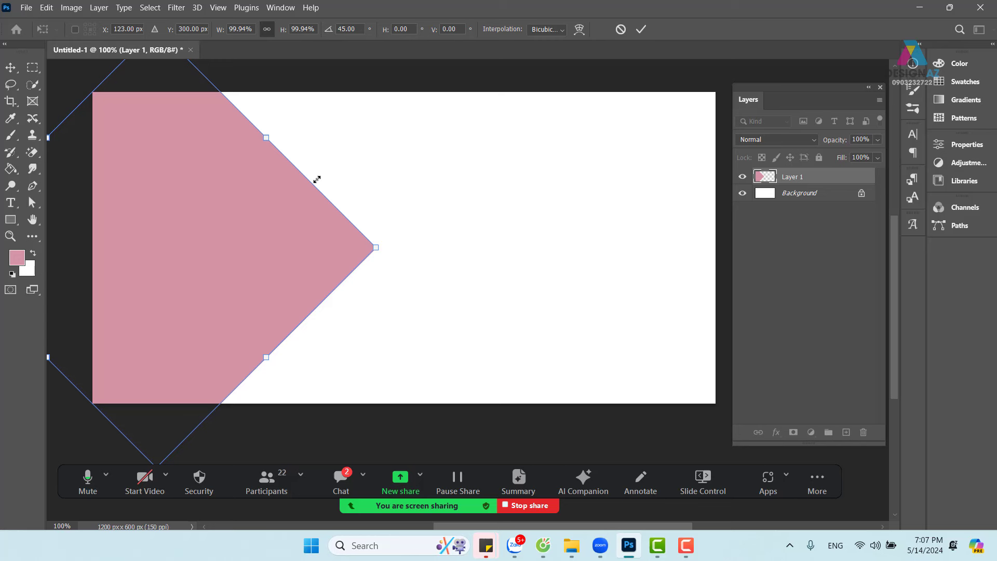
key("Return")
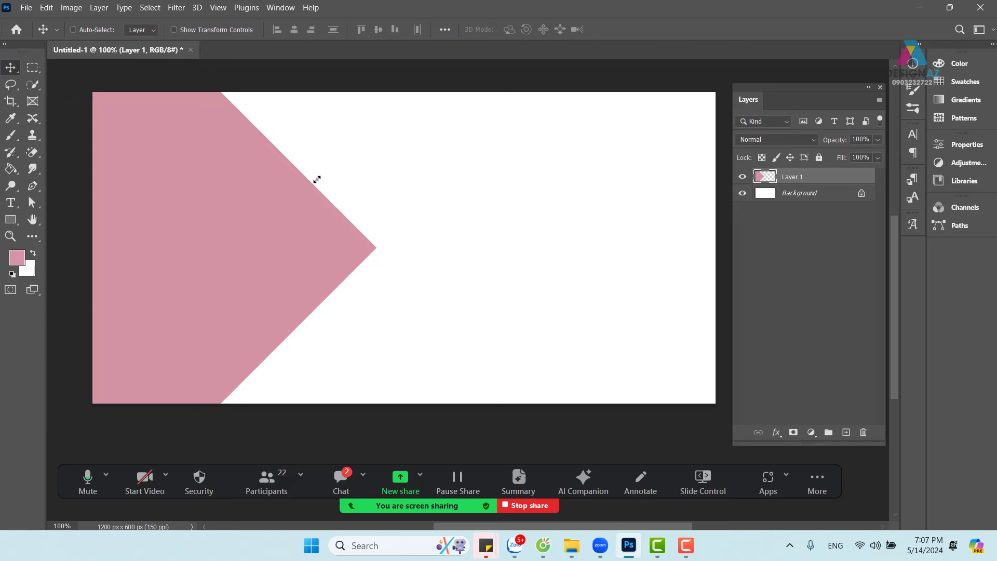
Step: Nudge the pink chevron so its point is vertically centred, then duplicate Layer 1
mouse_move(273, 234)
left_mouse_down()
mouse_move(290, 224)
mouse_move(267, 241)
left_mouse_up()
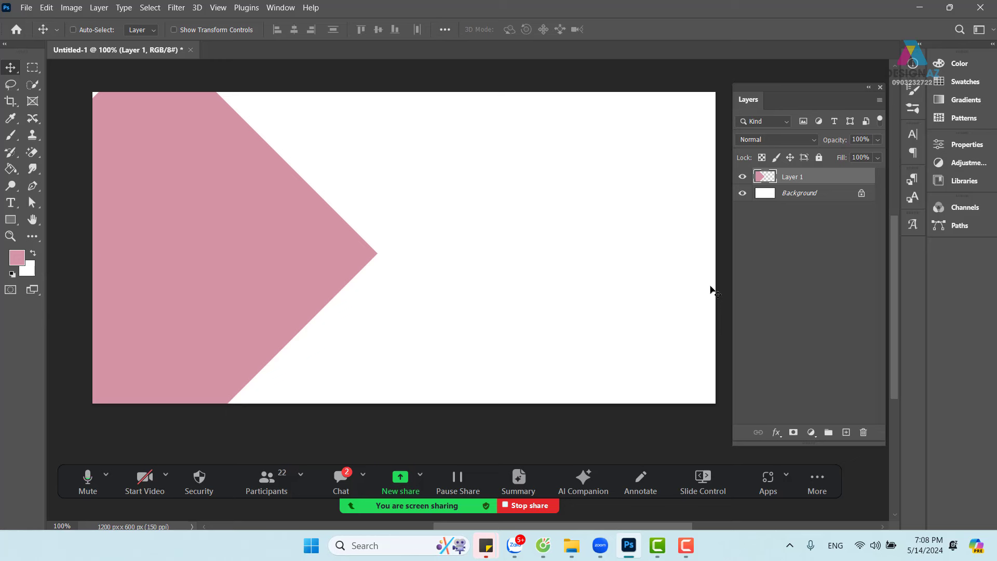
key("ctrl+j")
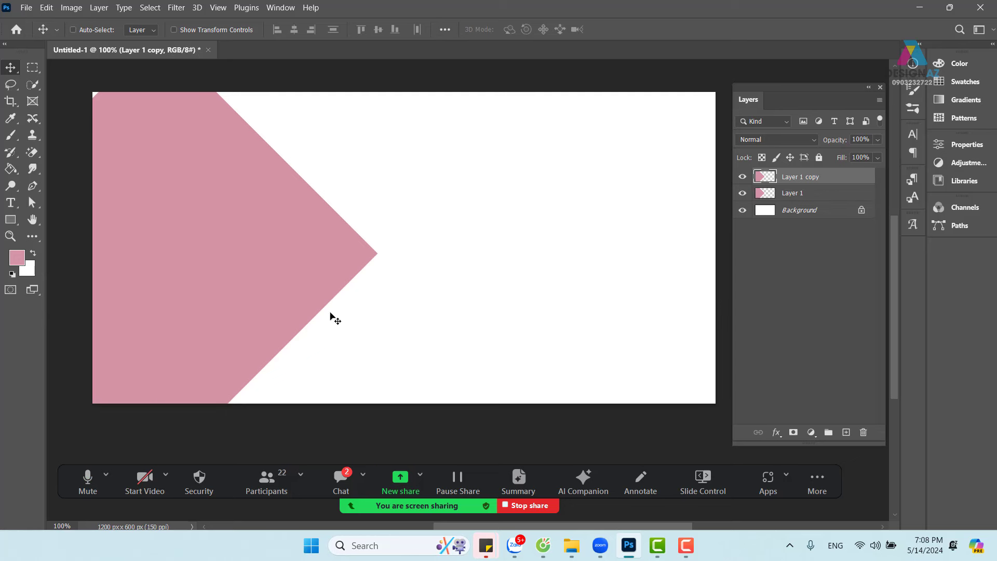
Step: Move the duplicated chevron to the right side of the canvas and open the foreground colour picker
left_click_drag(217, 280, 585, 236)
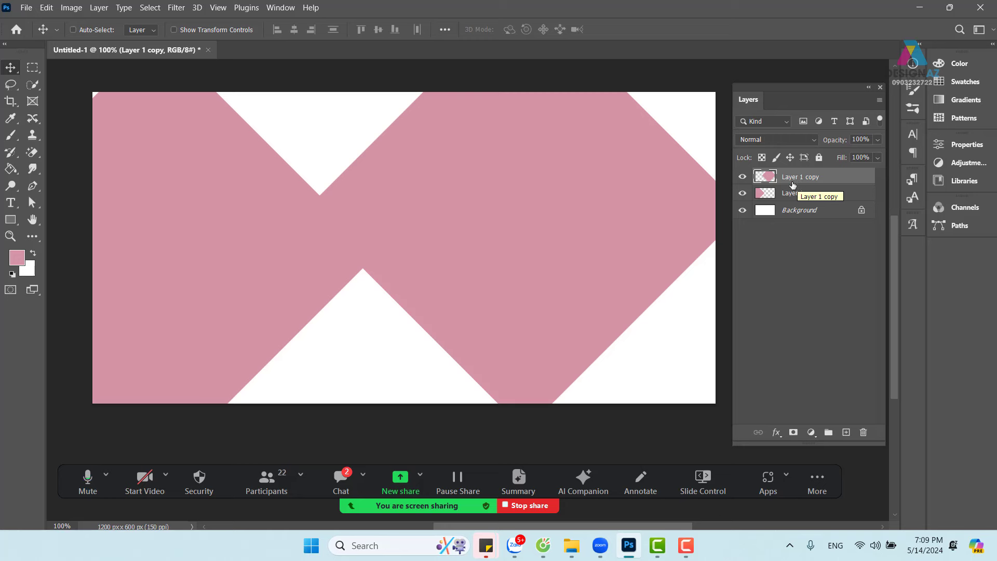
left_click(17, 258)
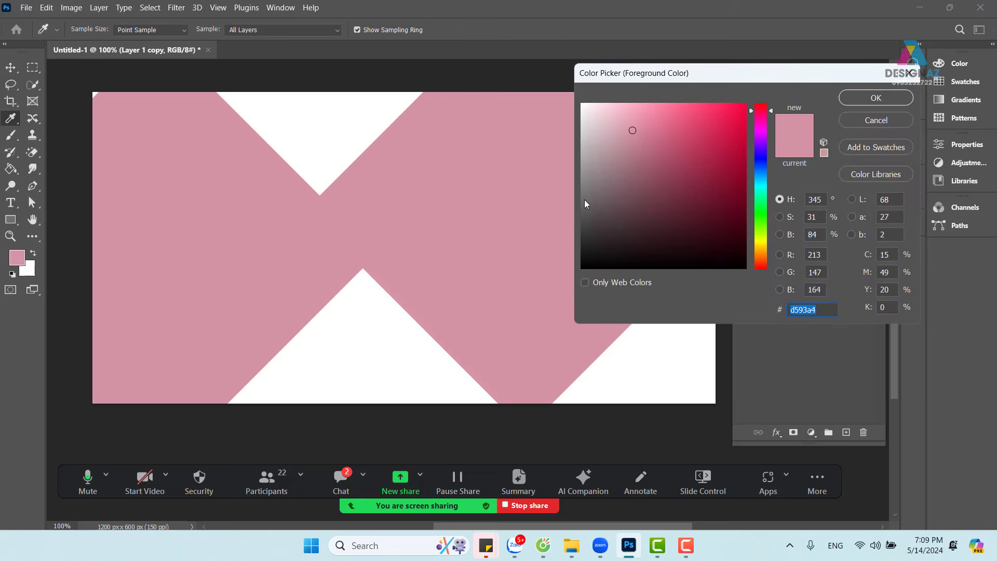
Step: Set the foreground colour to dark mauve #754955, undoing a full-layer fill
left_click(644, 195)
left_click(877, 98)
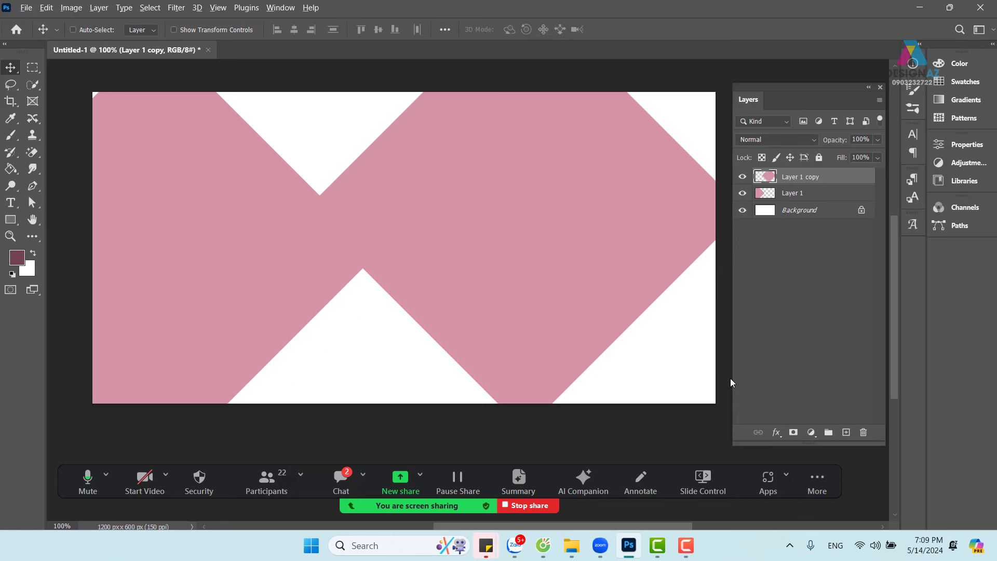
key("alt+BackSpace")
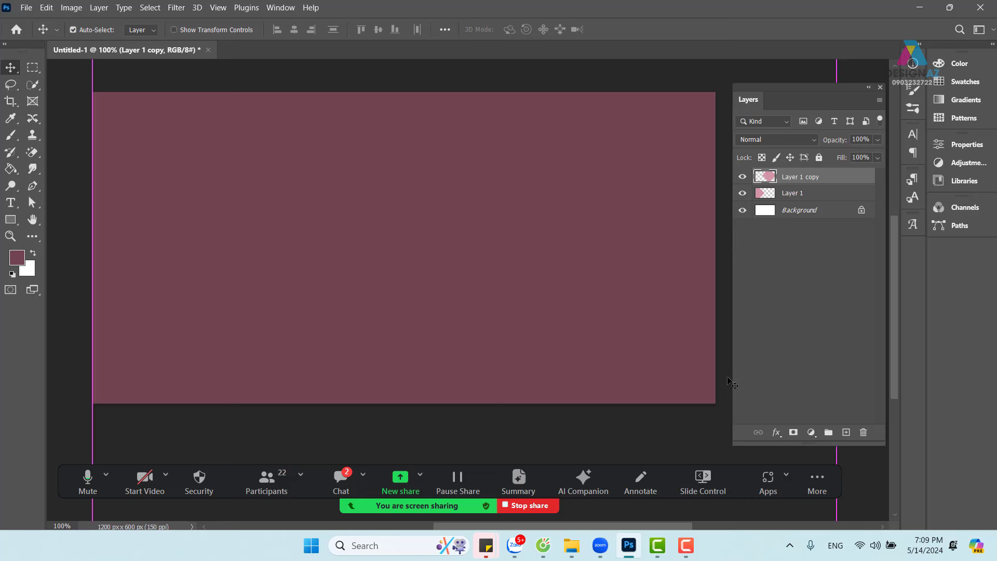
key("ctrl+z")
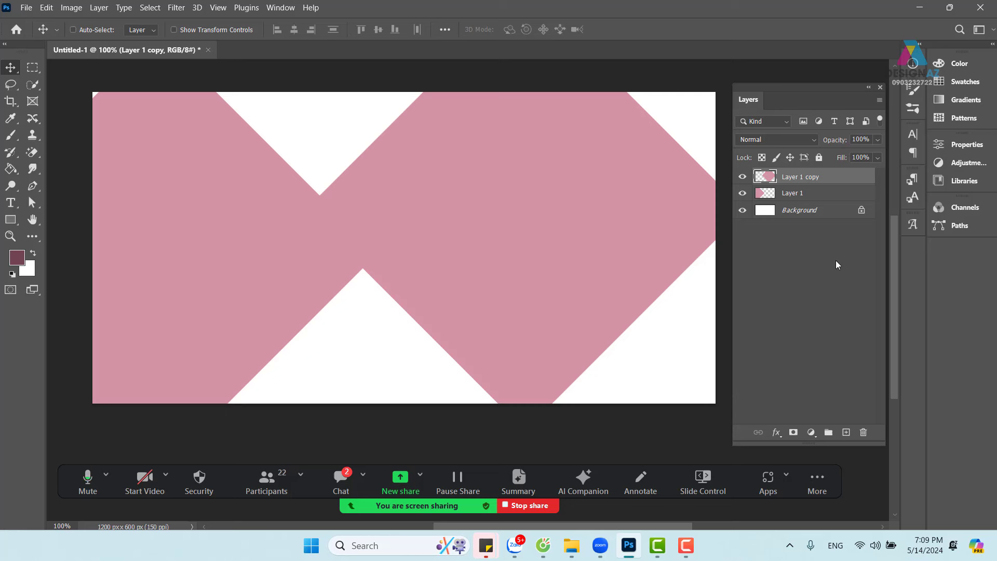
Step: Lock Layer 1 copy's transparent pixels and fill its chevron with dark mauve
left_click(762, 158)
key("alt")
key("alt+BackSpace")
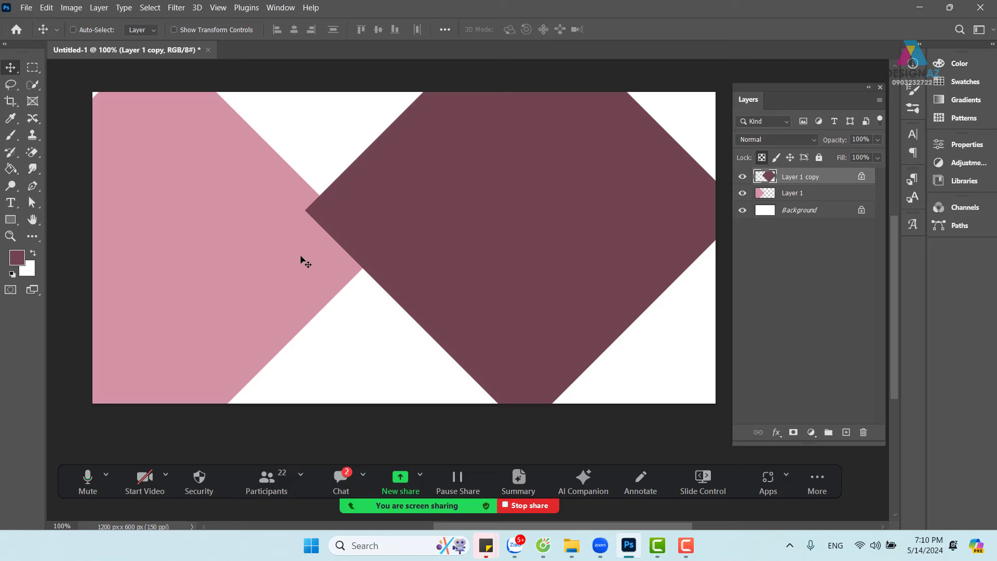
Step: Free-transform the dark mauve shape, shrinking it to about 39% and moving it centre-left
key("ctrl+t")
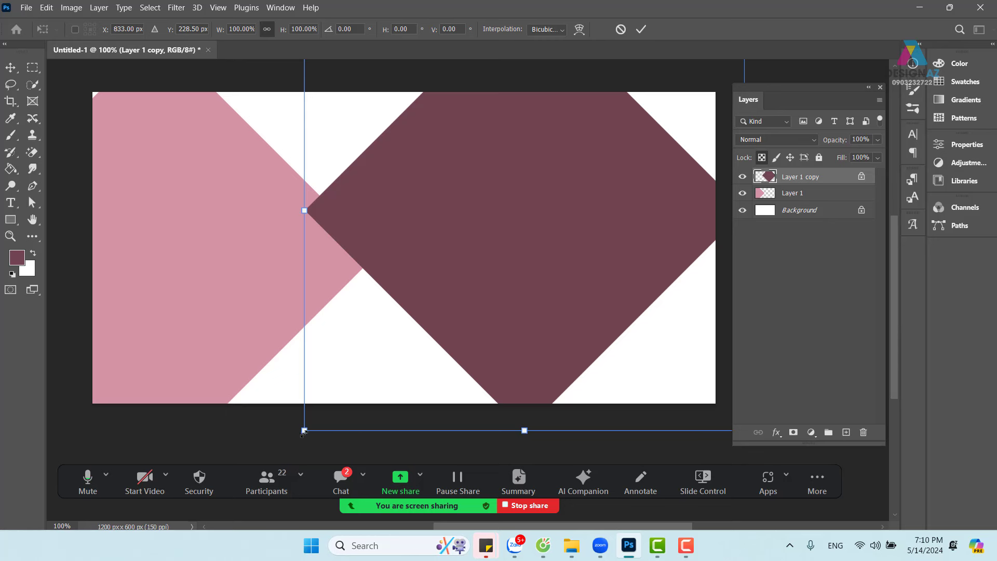
left_click_drag(303, 431, 500, 235)
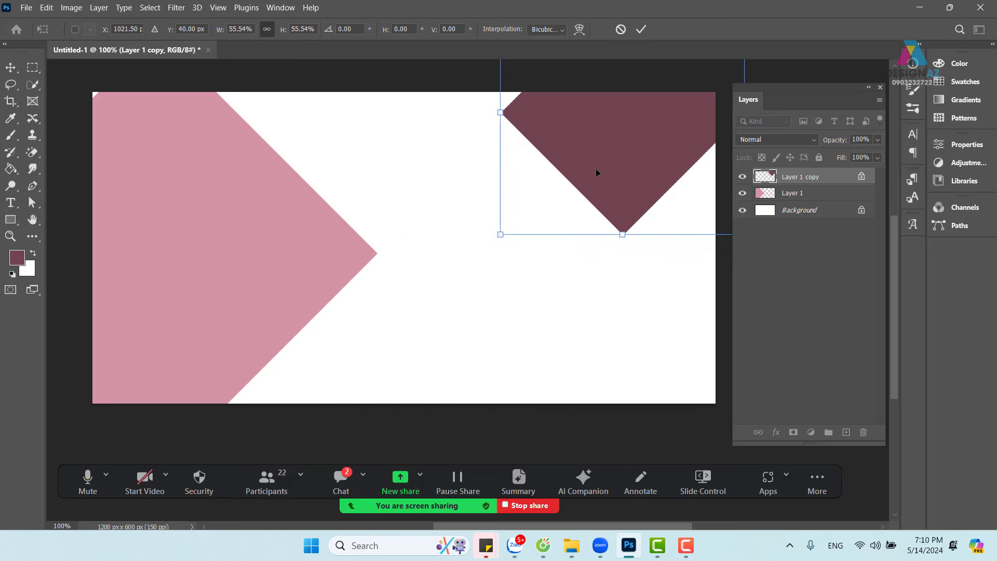
left_click_drag(597, 168, 305, 337)
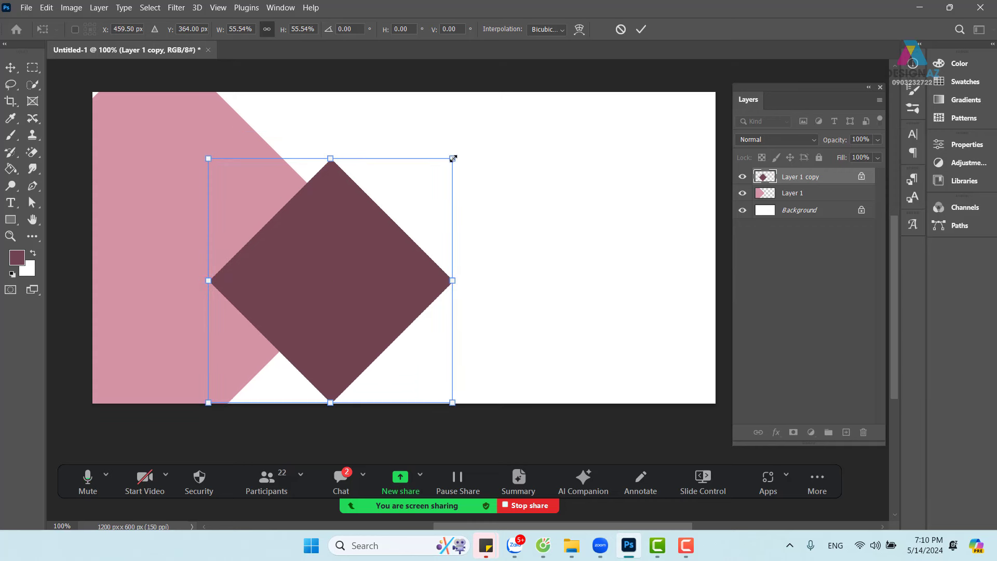
left_click_drag(453, 158, 380, 230)
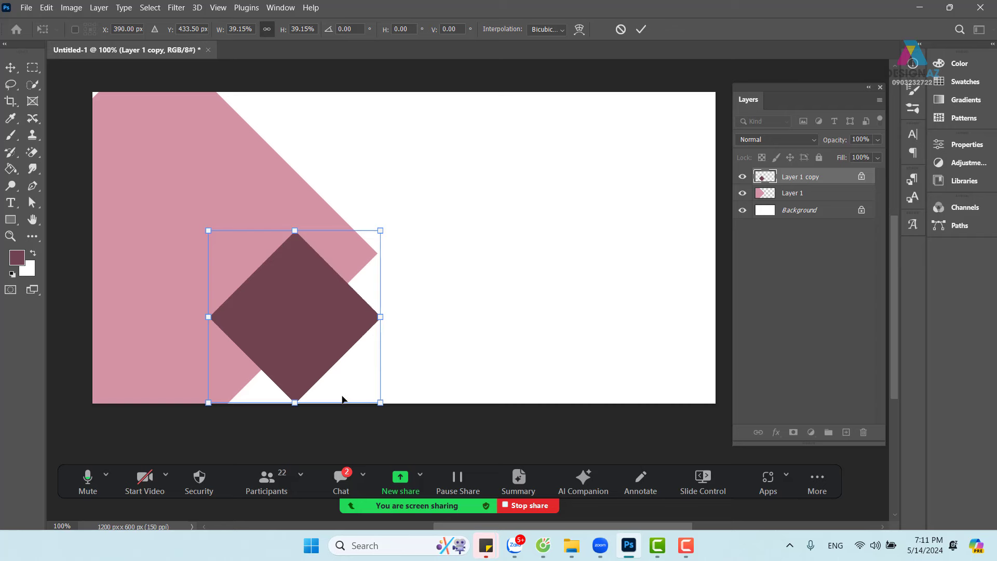
key("ctrl+plus")
left_click_drag(341, 401, 521, 208)
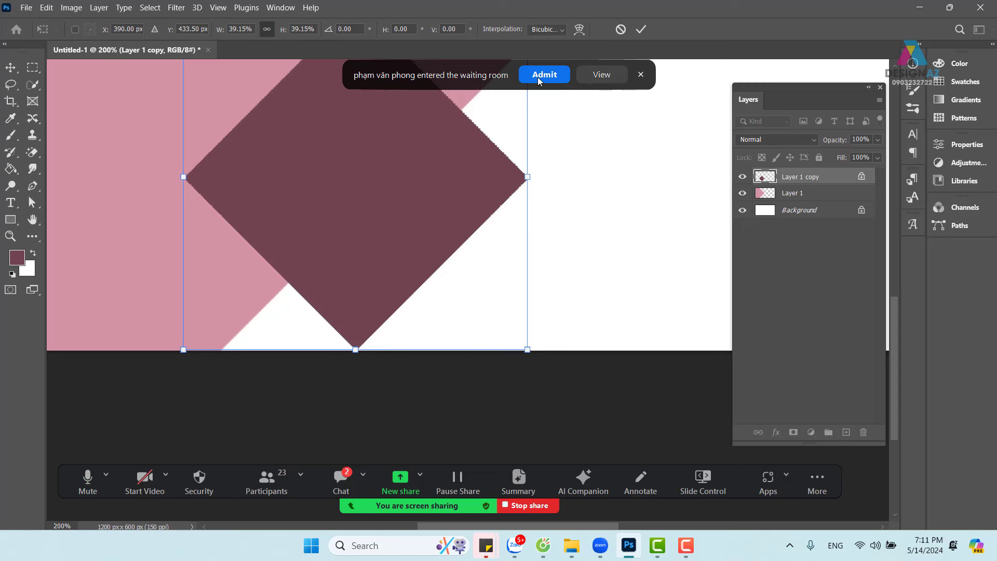
Step: Resize the diamond to about 30% over the pink chevron's lower edge and commit
left_click(538, 77)
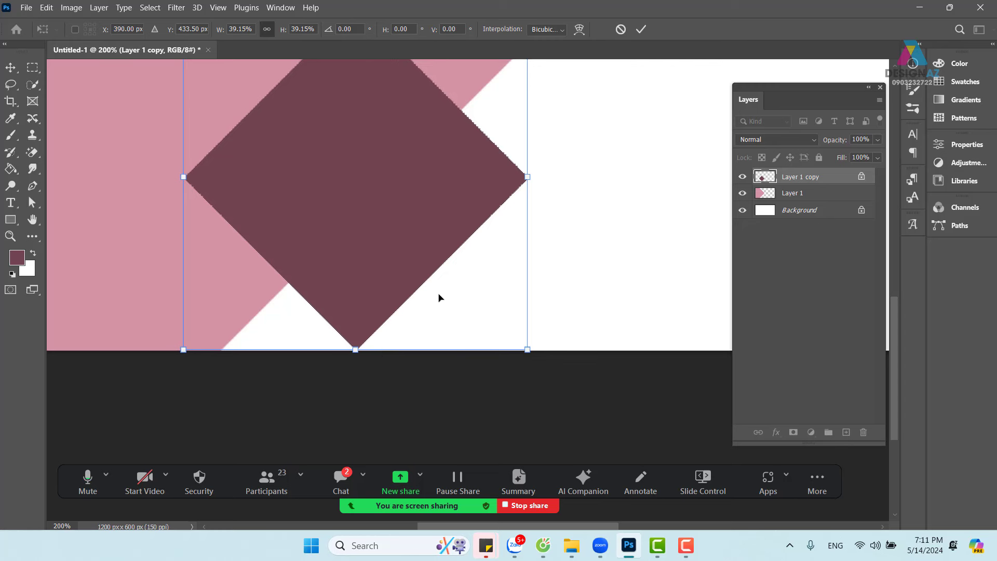
left_click_drag(419, 203, 352, 227)
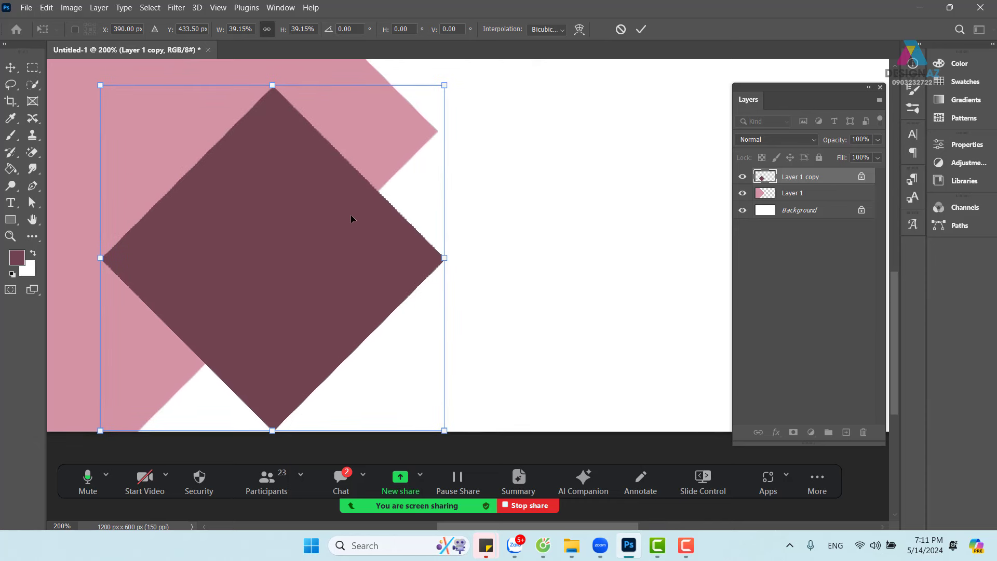
left_click_drag(351, 260, 397, 311)
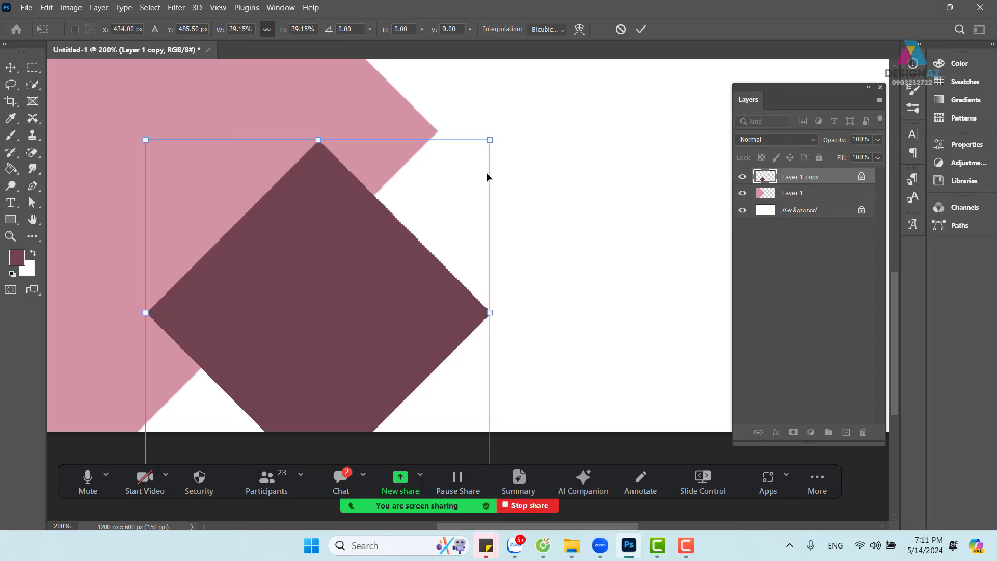
left_click_drag(493, 139, 412, 218)
left_click_drag(338, 304, 379, 258)
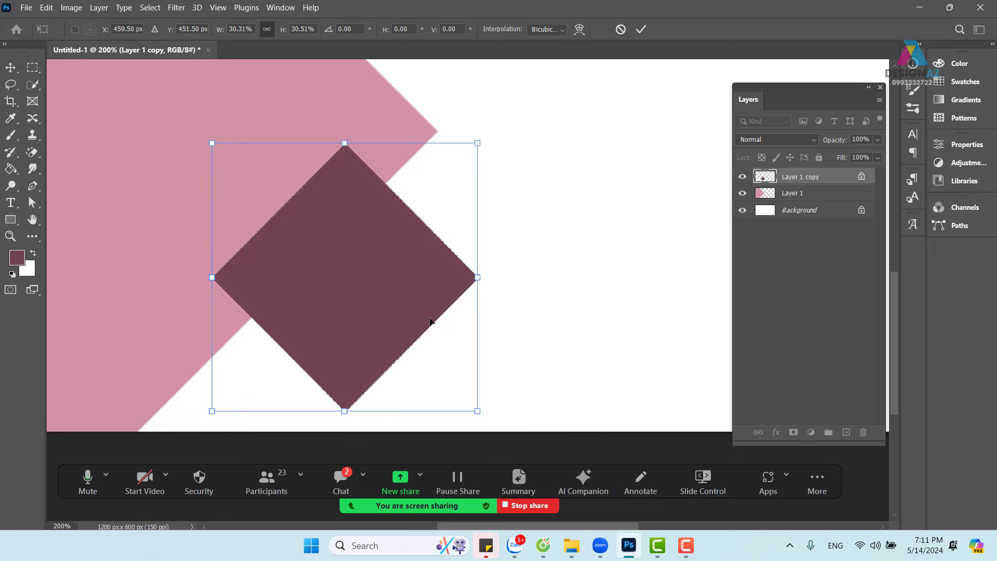
key("ctrl+minus")
key("ctrl+minus")
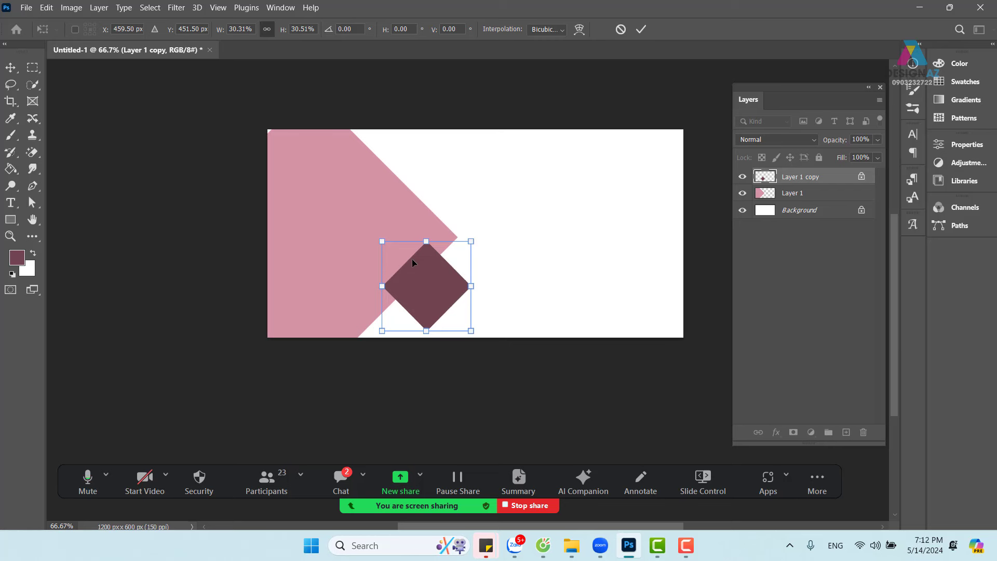
key("Return")
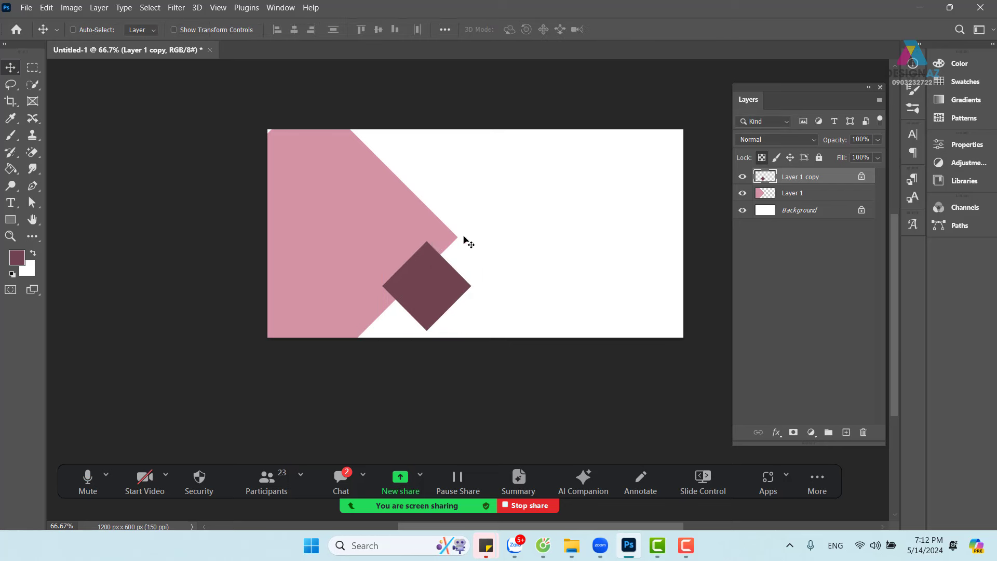
Step: Select the Layer 1 copy diamond layer through the canvas right-click layer list
right_click(439, 289)
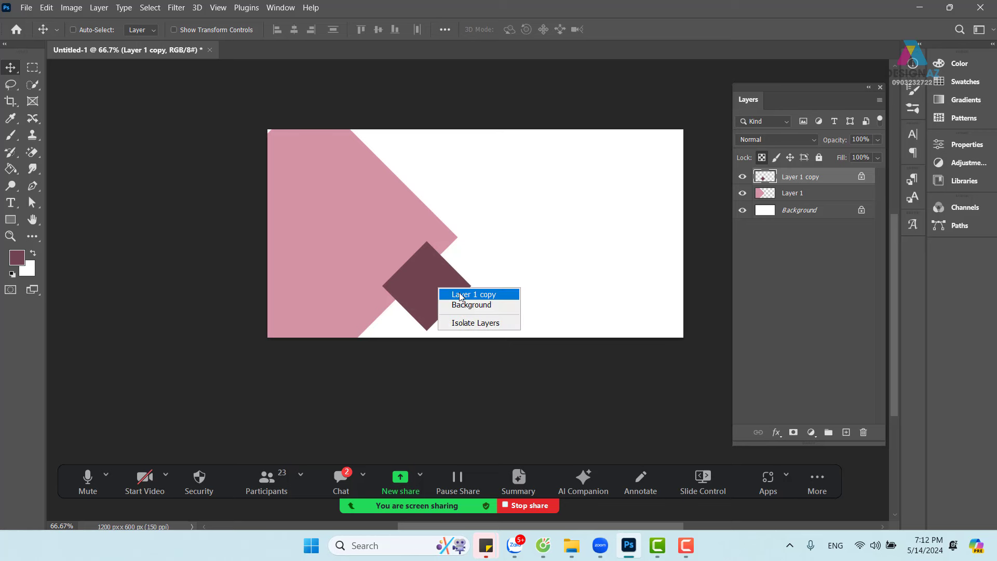
left_click(459, 295)
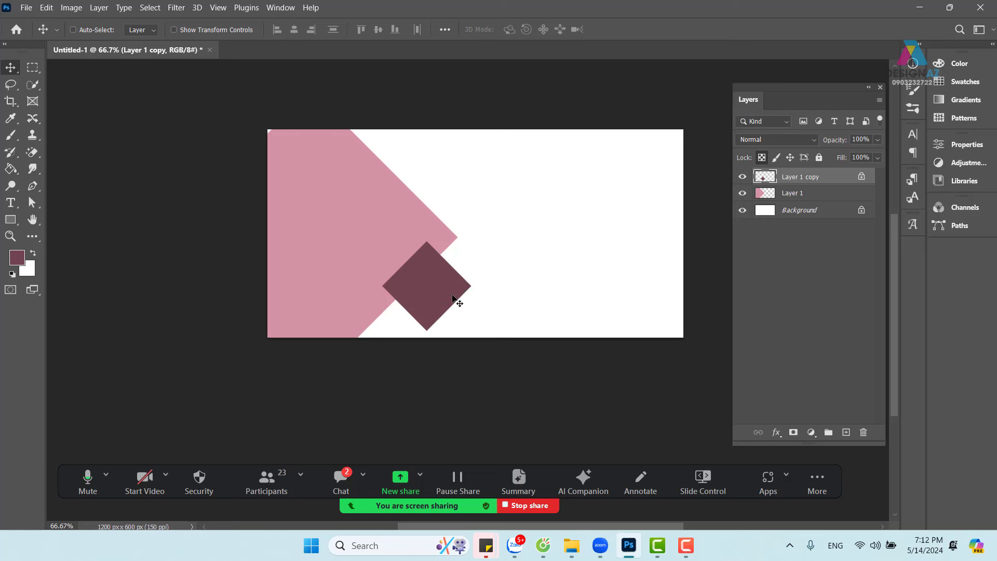
right_click(451, 285)
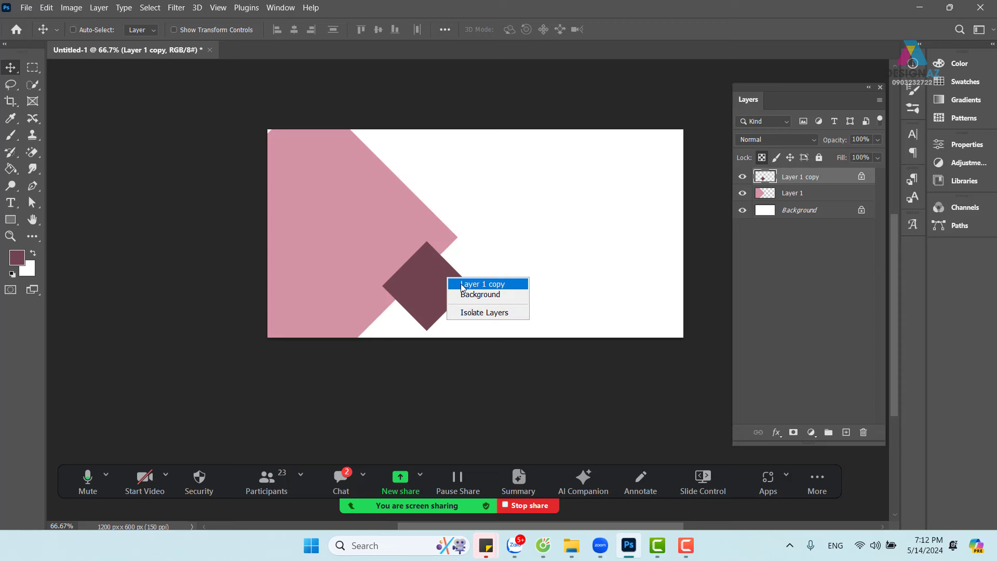
left_click(461, 284)
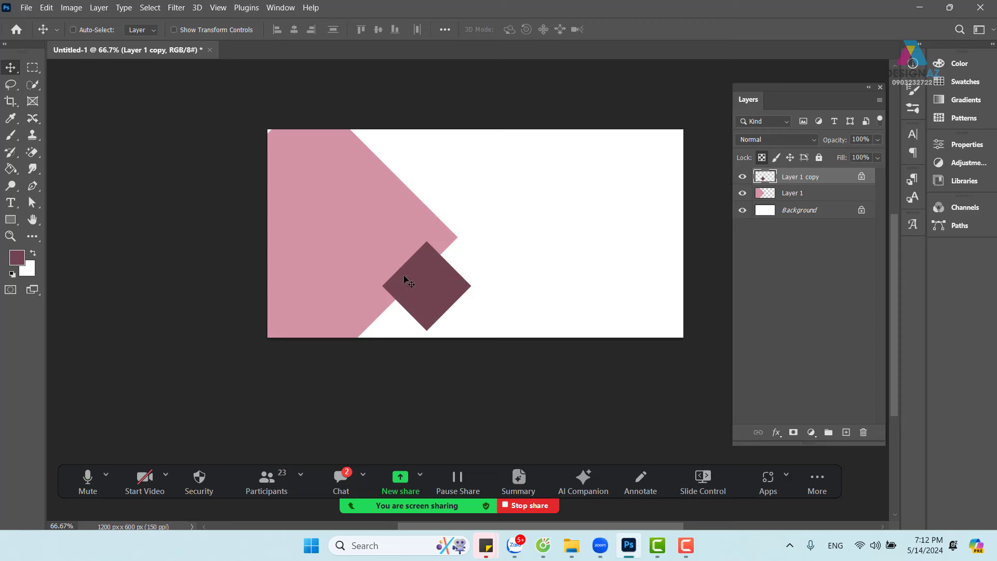
right_click(432, 270)
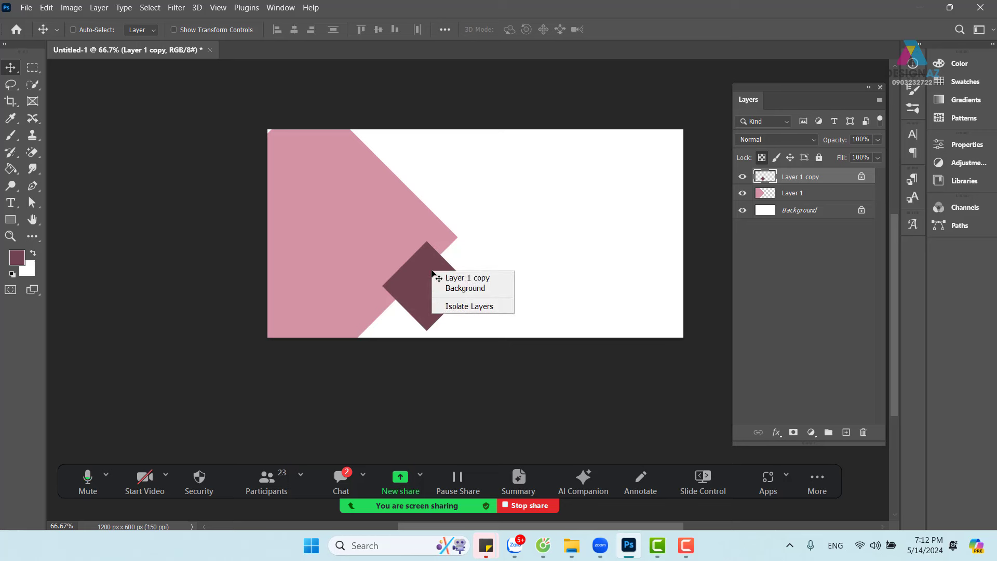
left_click(474, 283)
Step: Alt-drag a copy of the dark mauve diamond up and right, creating Layer 1 copy 2
left_click_drag(452, 281, 487, 272)
key("ctrl+z")
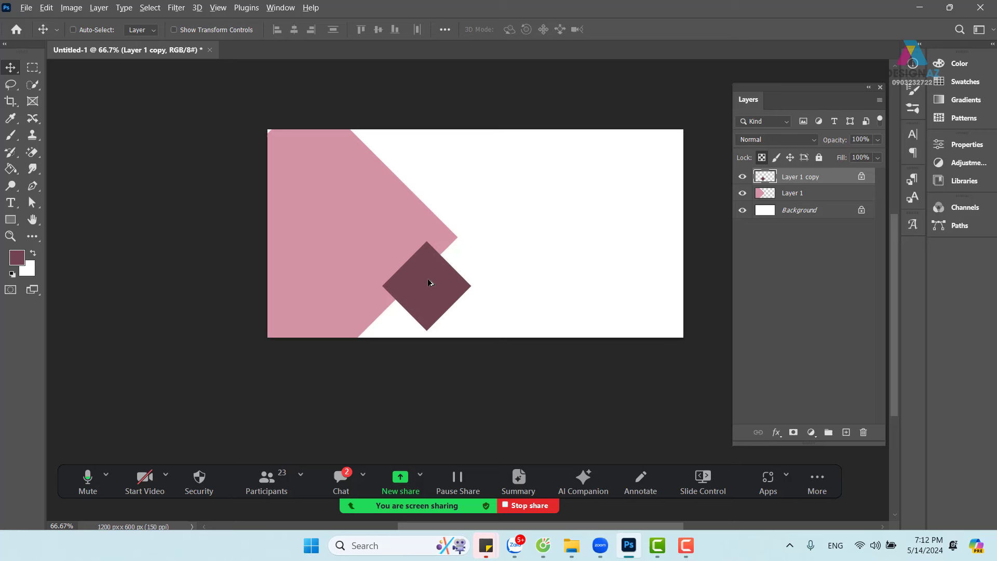
left_click_drag(420, 290, 526, 193)
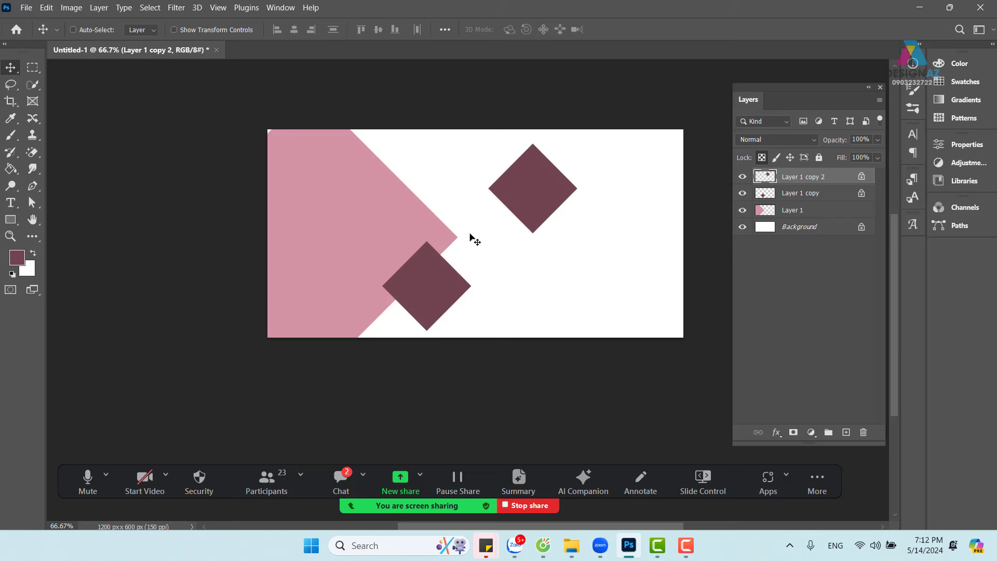
Step: Scale the top diamond to about 47% and move it up beside the chevron's point
key("ctrl")
key("ctrl+t")
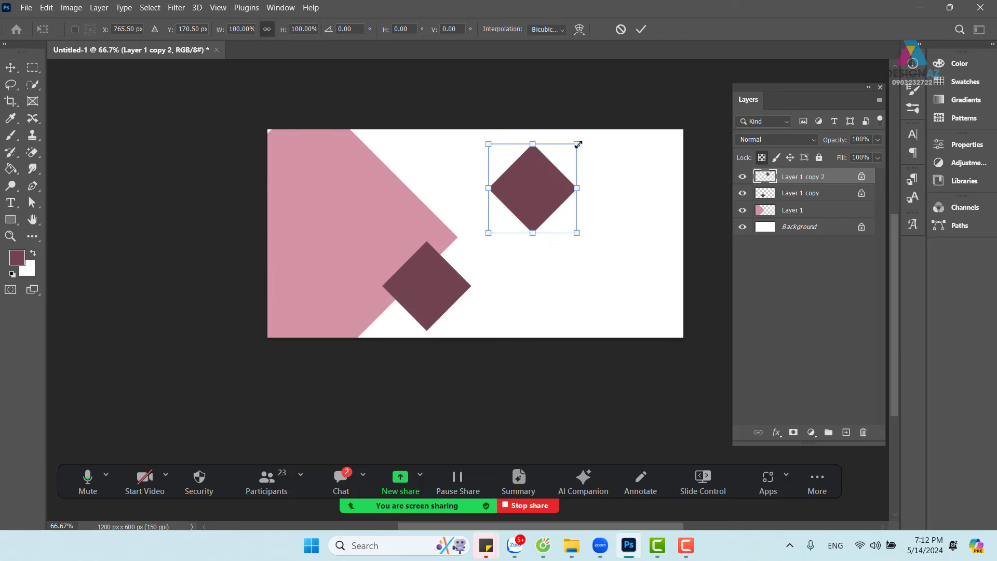
left_click_drag(578, 143, 518, 183)
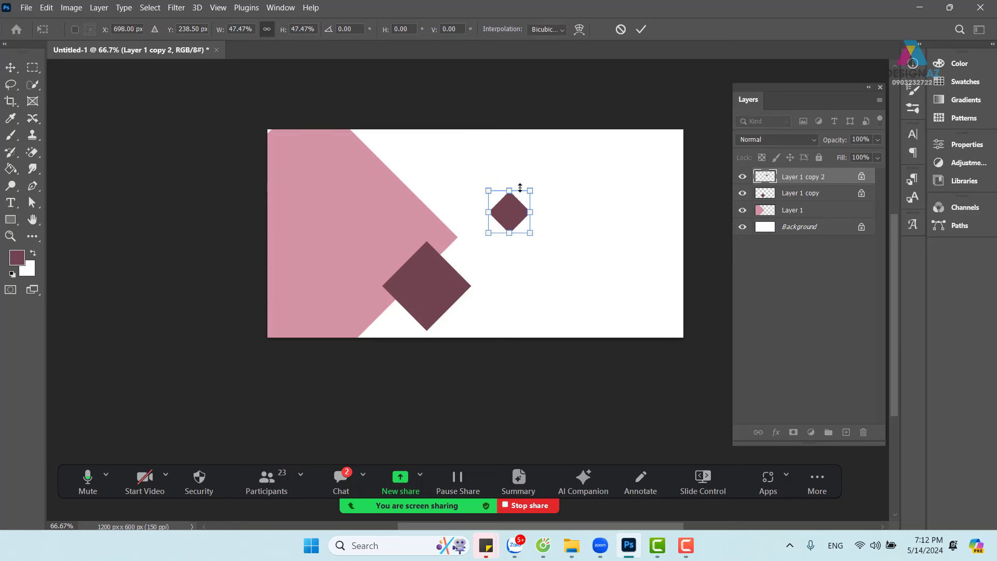
key("Return")
left_click_drag(500, 219, 427, 176)
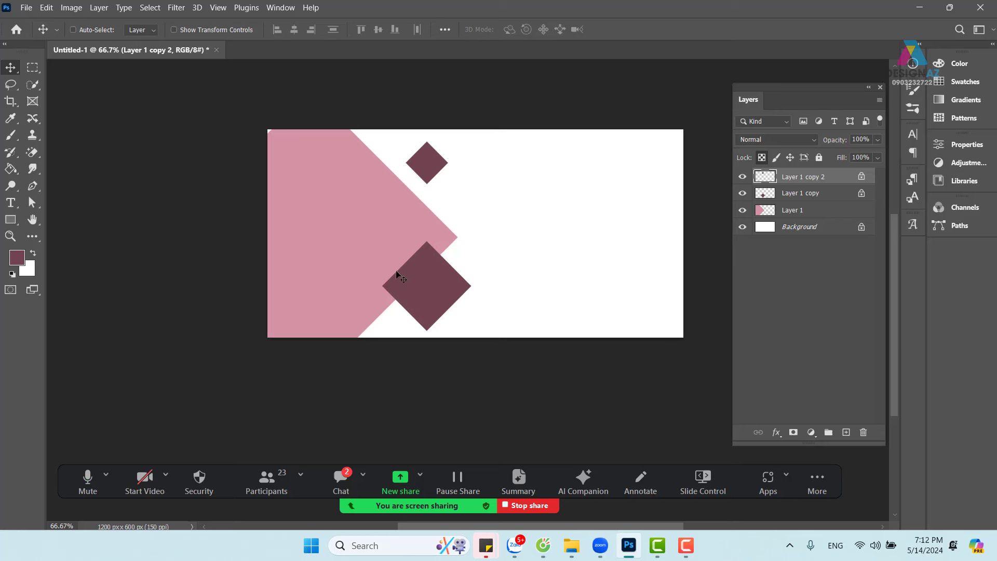
Step: Select the Layer 1 copy 2 layer under the small diamond
right_click(429, 163)
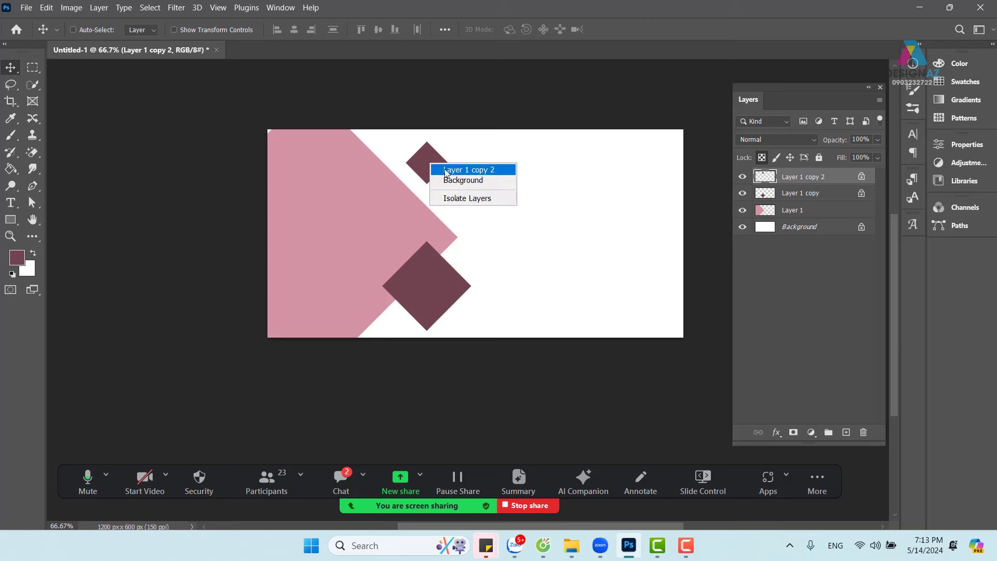
left_click(436, 165)
right_click(436, 165)
left_click(451, 167)
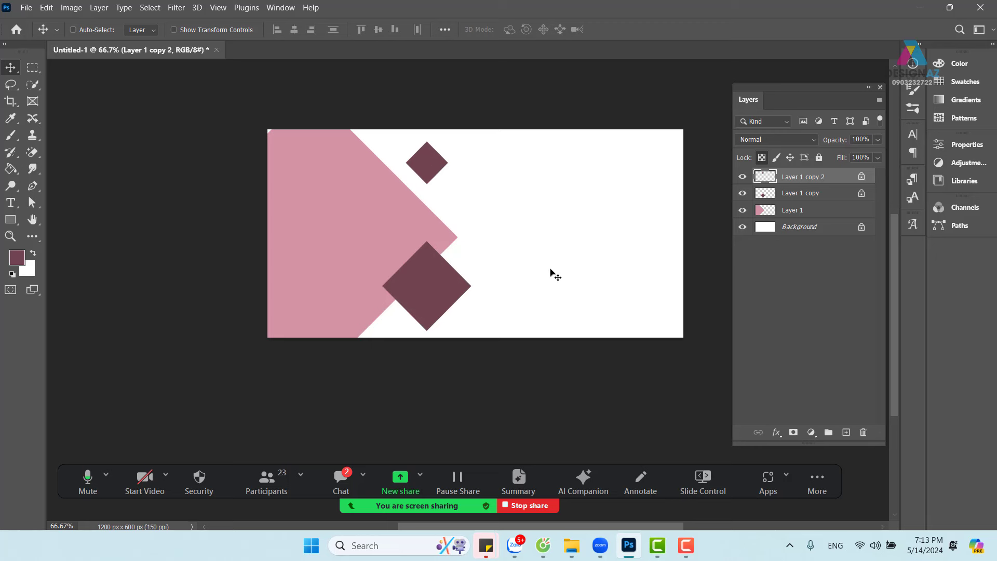
Step: Fade the small diamond to 20% opacity, then select Layer 1
key("2")
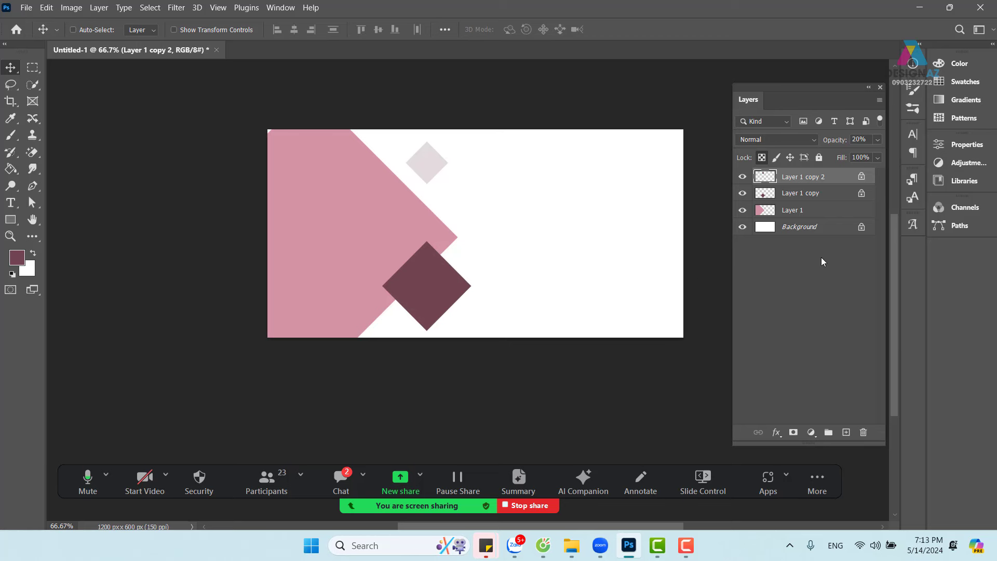
left_click(832, 214, "shift")
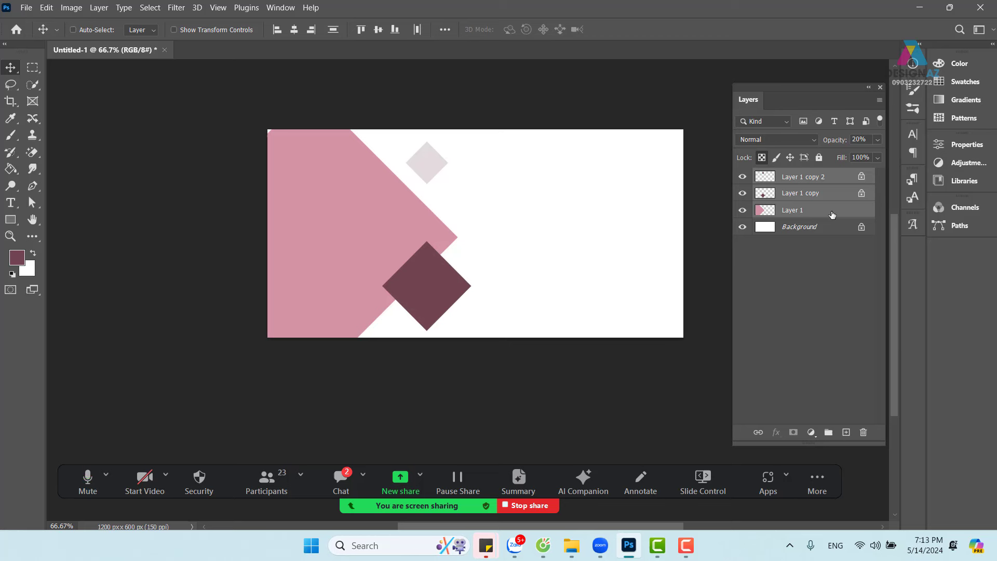
right_click(384, 210)
left_click(408, 215)
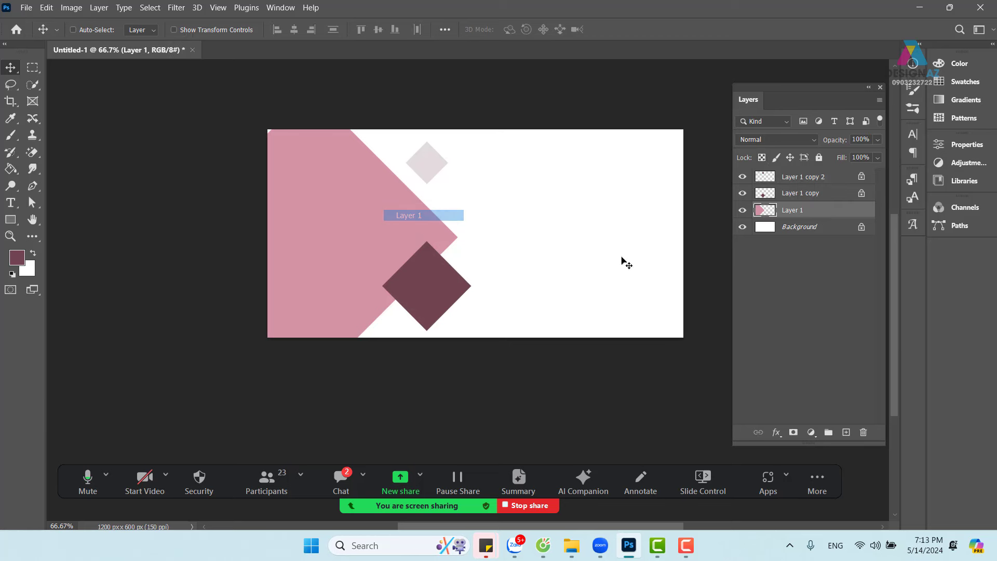
Step: Add Layer 1 copy and Layer 1 copy 2 to the selection and delete all three layers
right_click(425, 280)
left_click(437, 280, "shift")
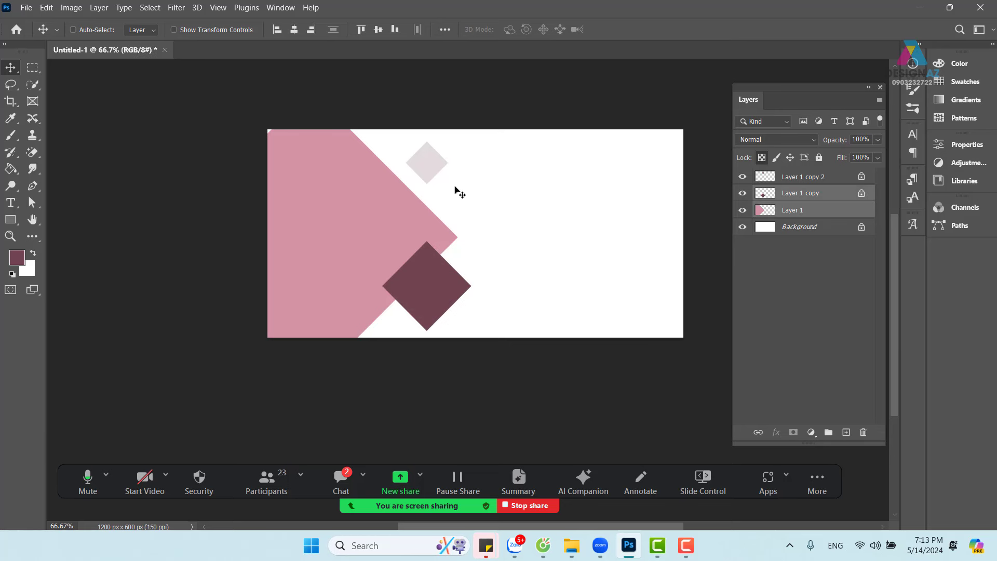
right_click(426, 164)
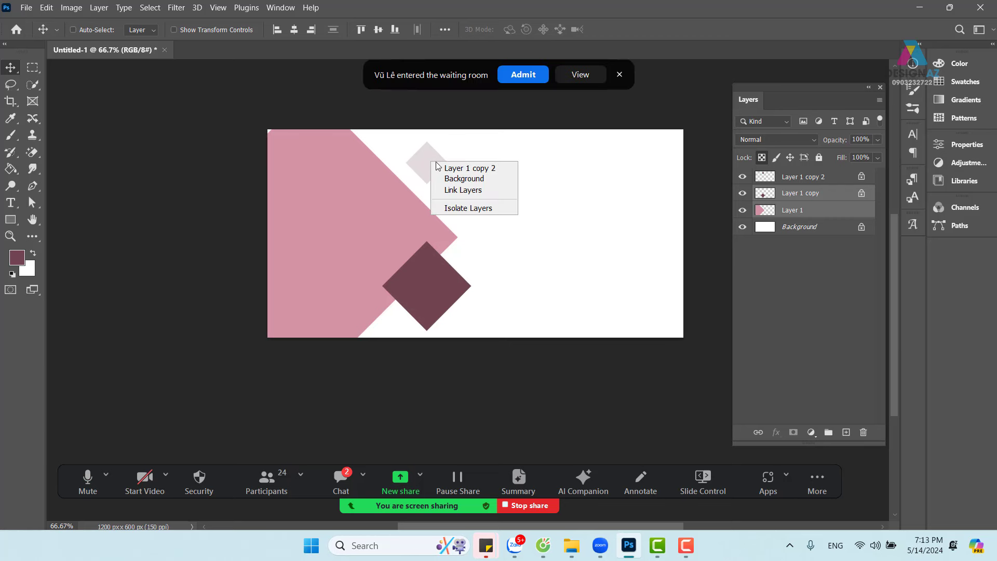
left_click(470, 167)
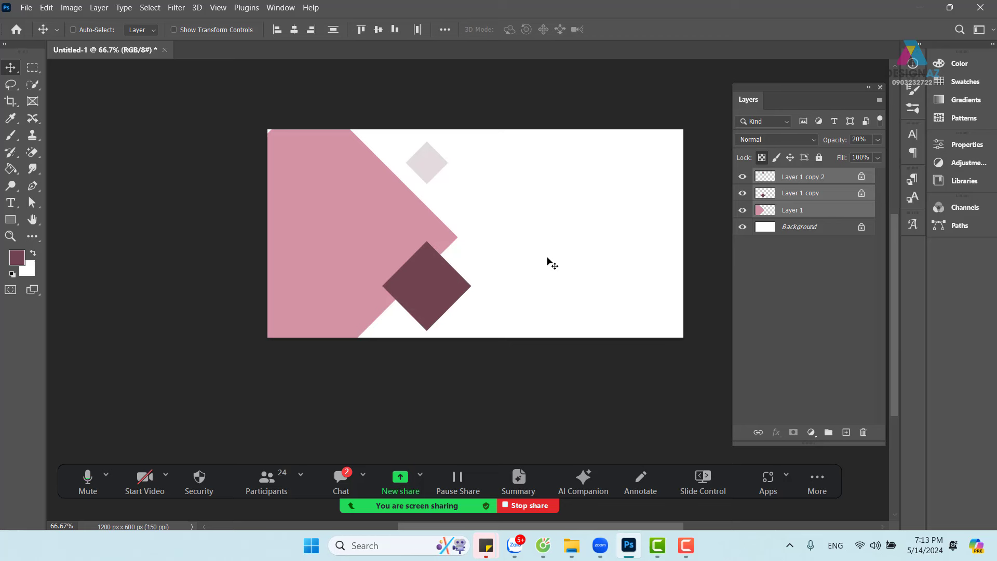
key("Delete")
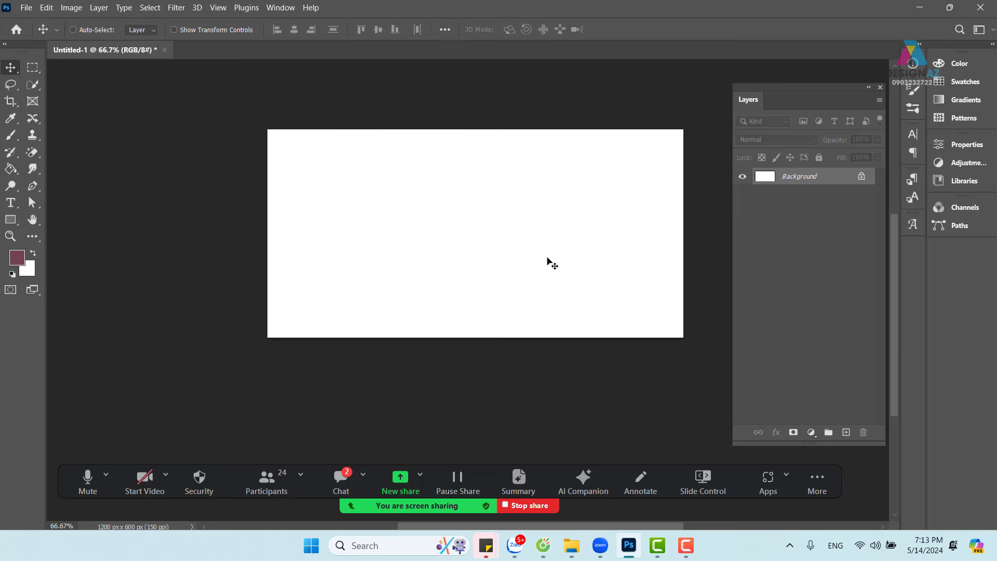
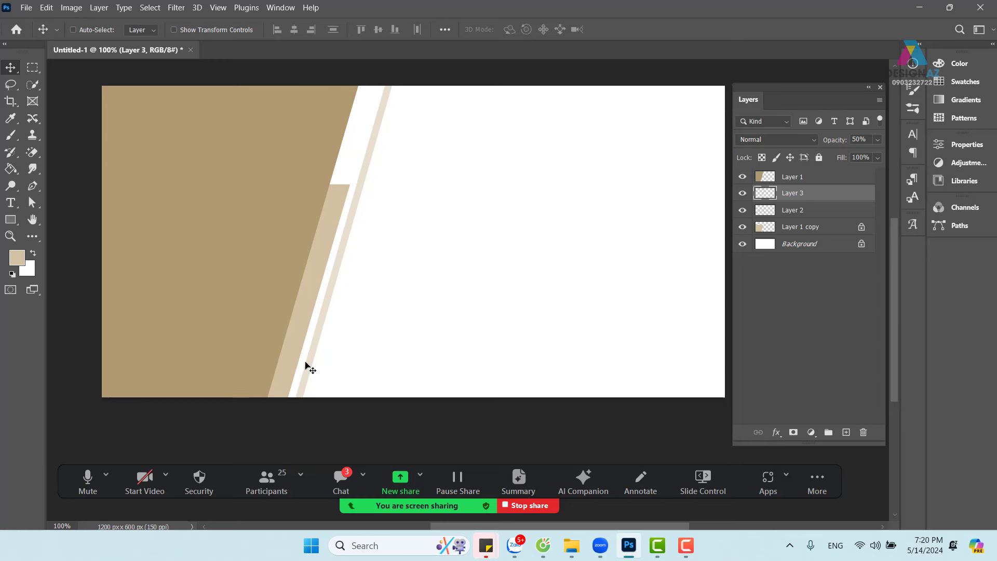
Step: Erase the bottom strip of Layer 3's thin stripe so it ends above the canvas edge, then zoom to 200%
left_click(32, 67)
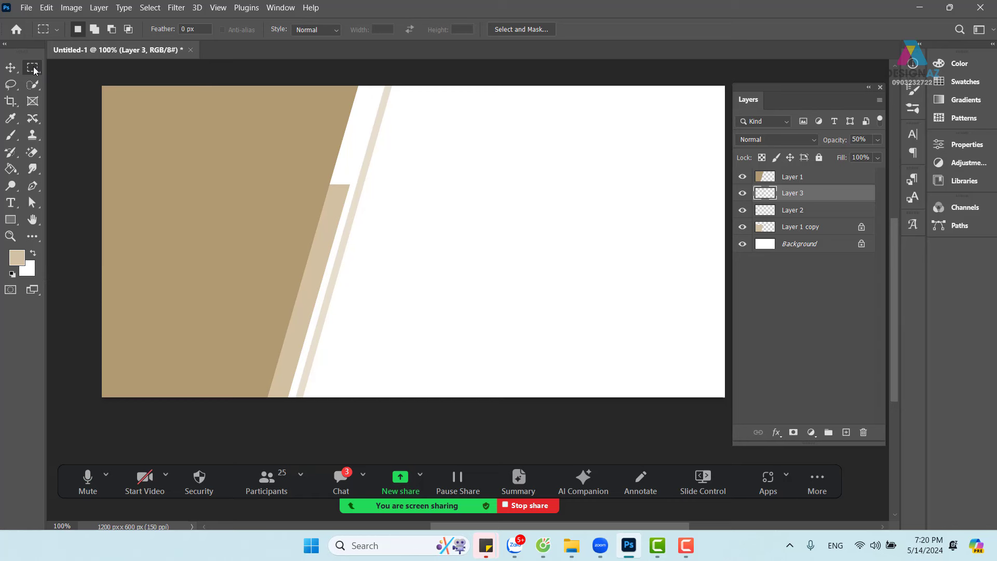
left_click_drag(191, 315, 467, 404)
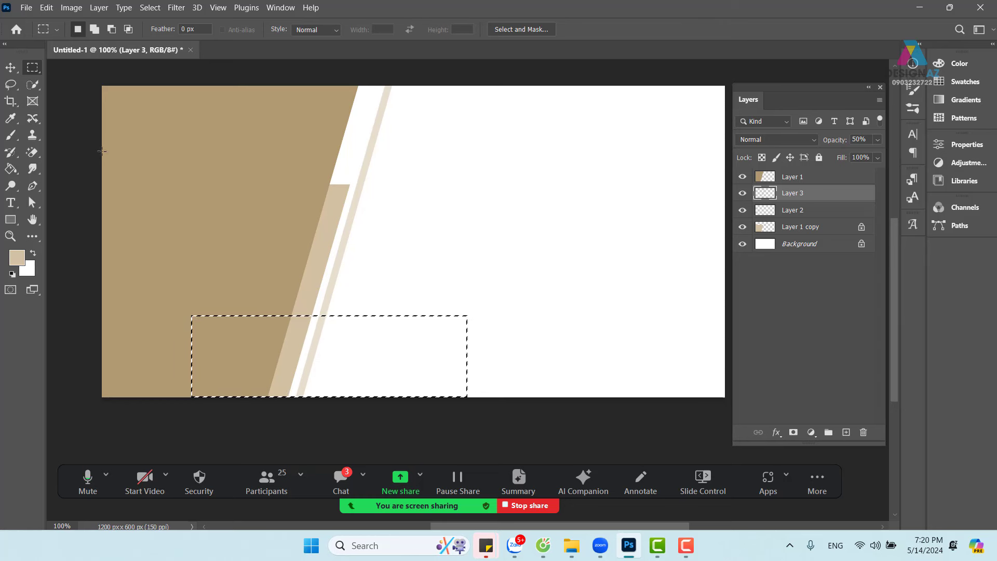
left_click(11, 67)
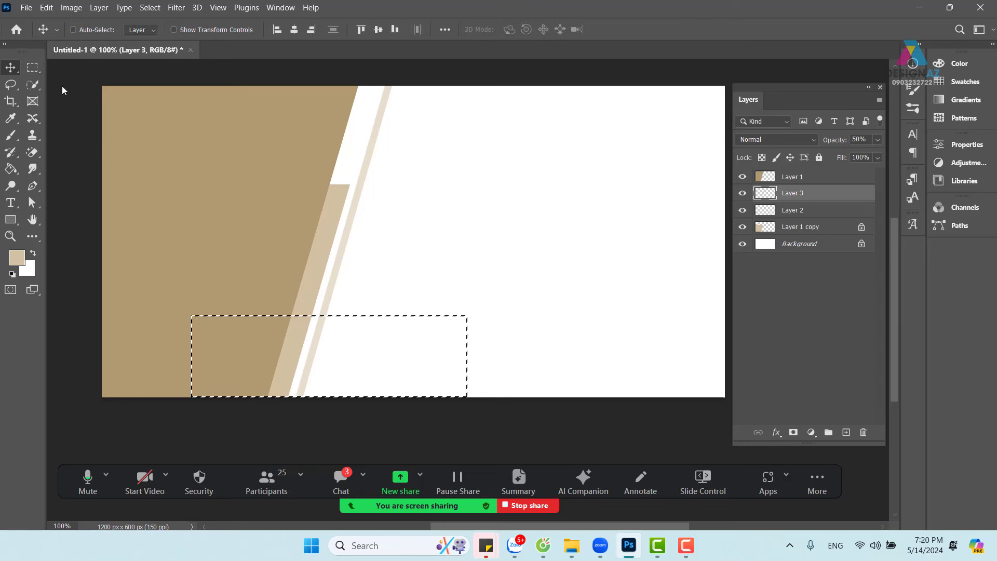
right_click(375, 143)
left_click(387, 147)
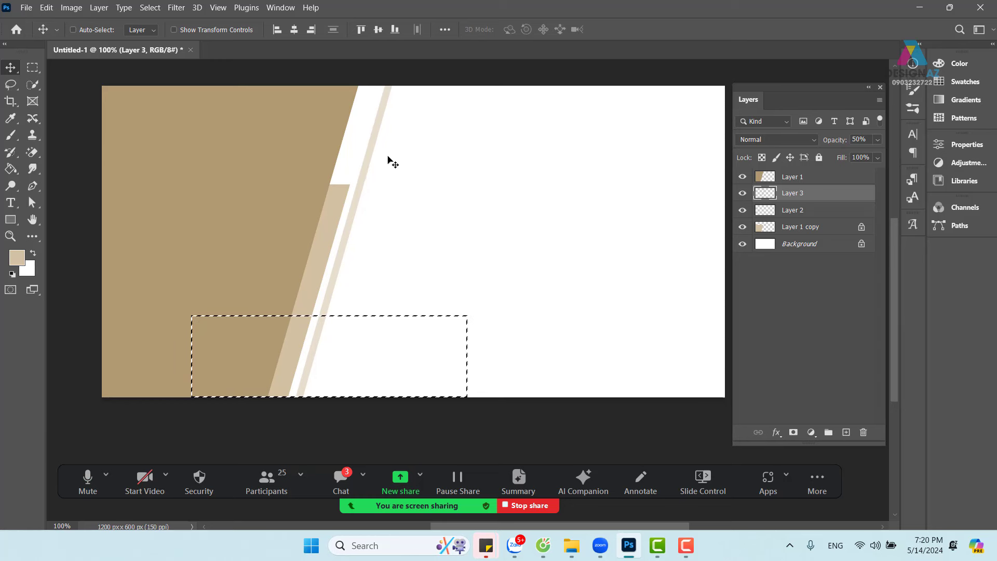
left_click_drag(373, 148, 394, 151)
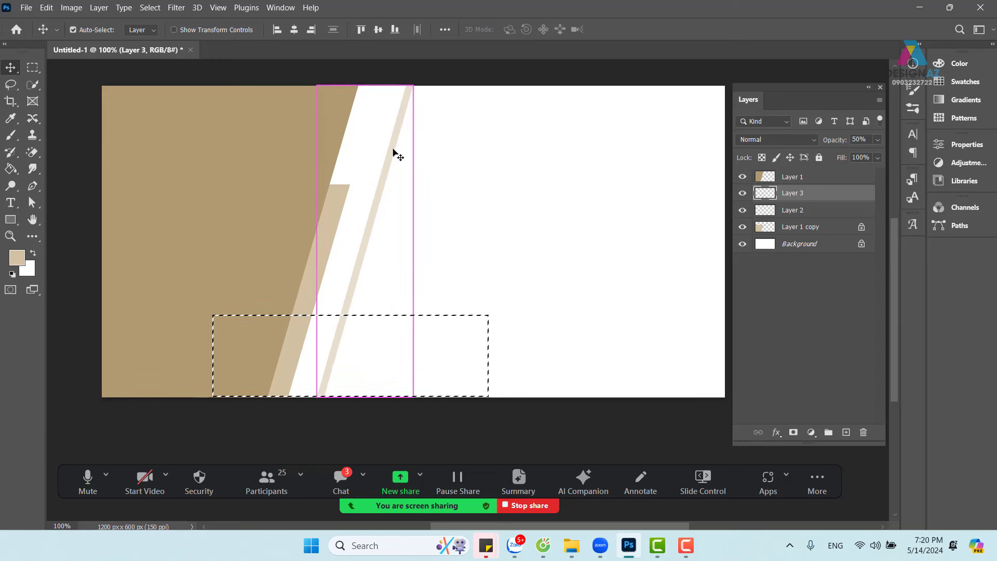
key("ctrl+z")
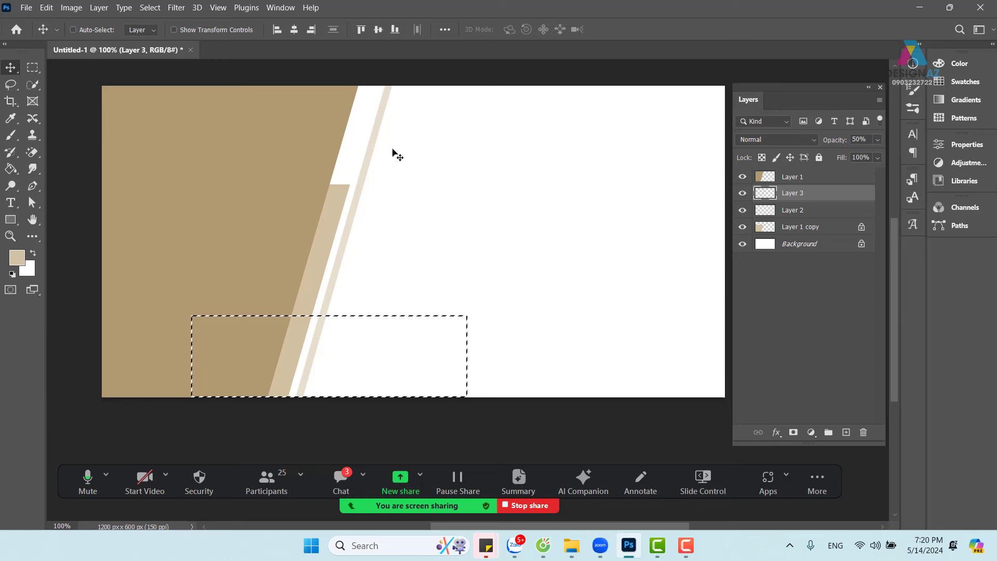
key("Delete")
key("ctrl+d")
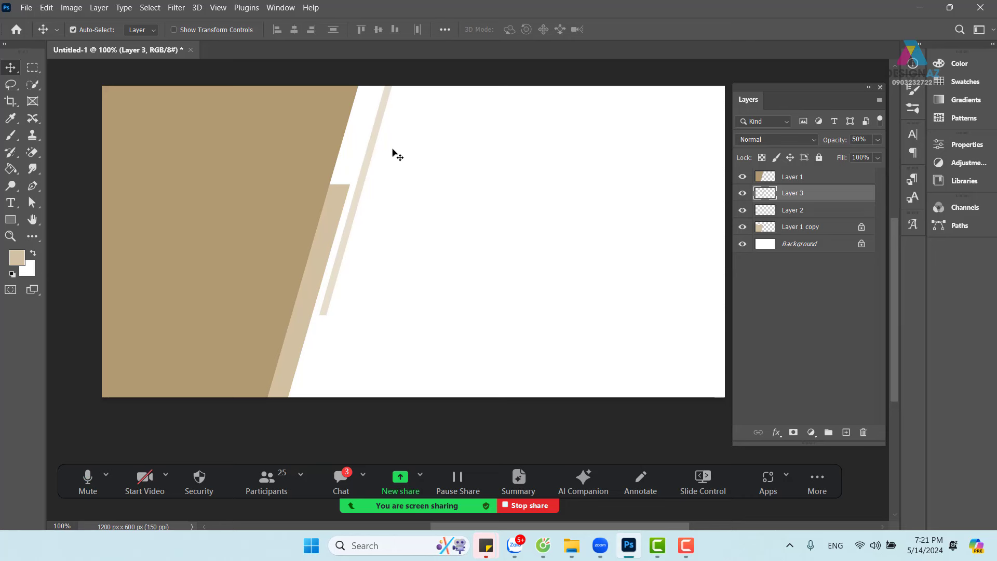
key("ctrl+plus")
Step: On a new layer, fill a tall rectangle from the canvas top edge with tan
left_click_drag(273, 181, 460, 408)
left_click(38, 67)
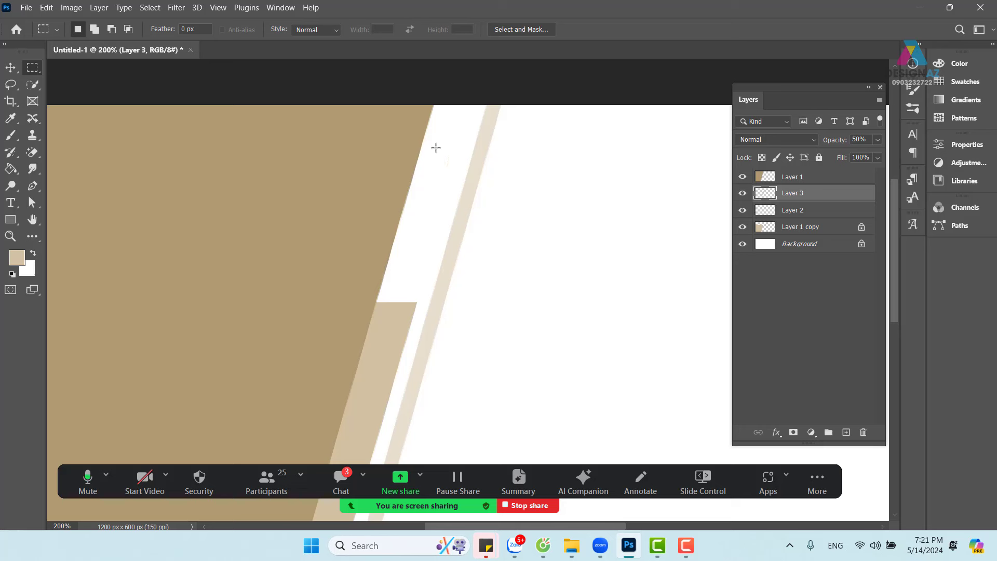
left_click_drag(349, 98, 443, 305)
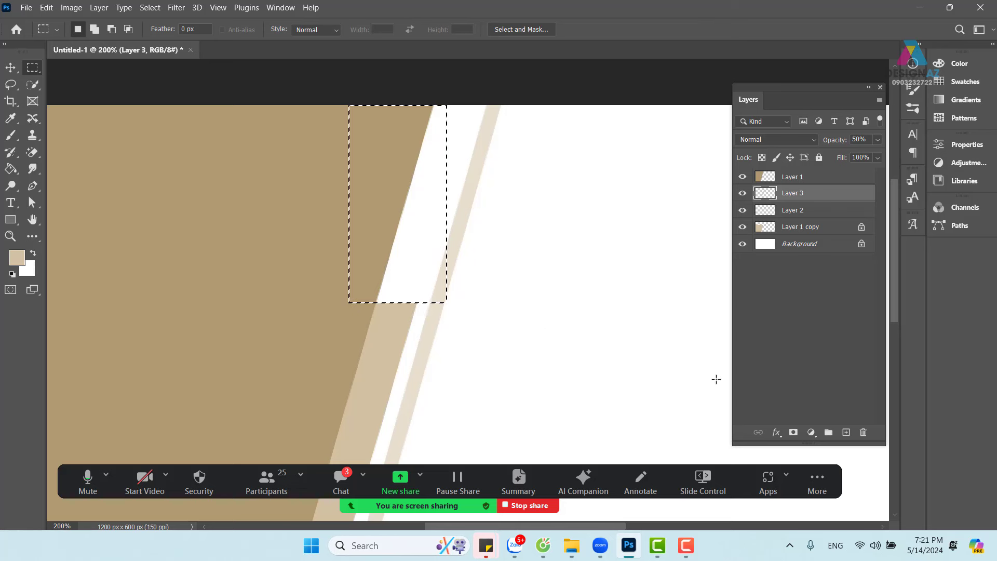
left_click(846, 432)
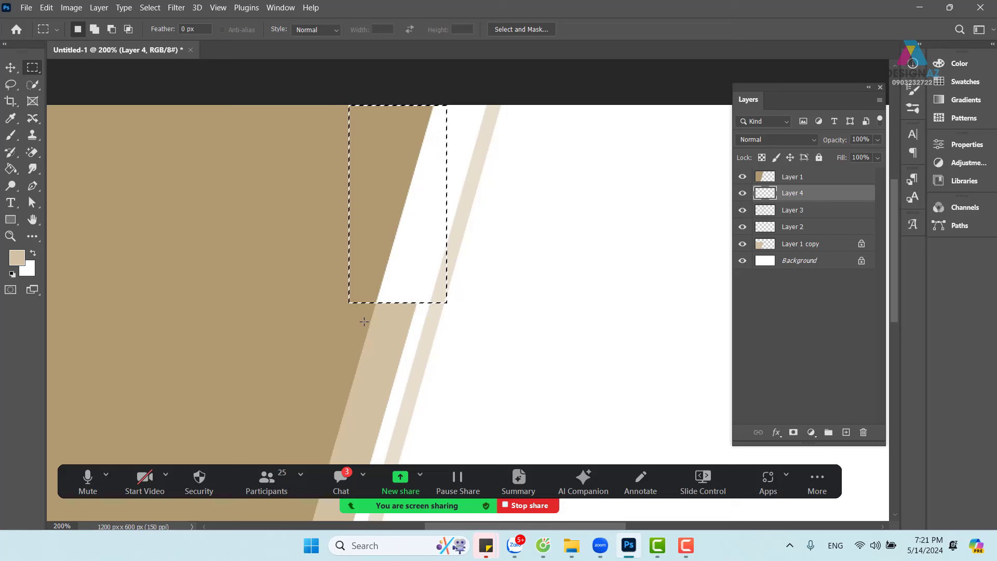
left_click(17, 259)
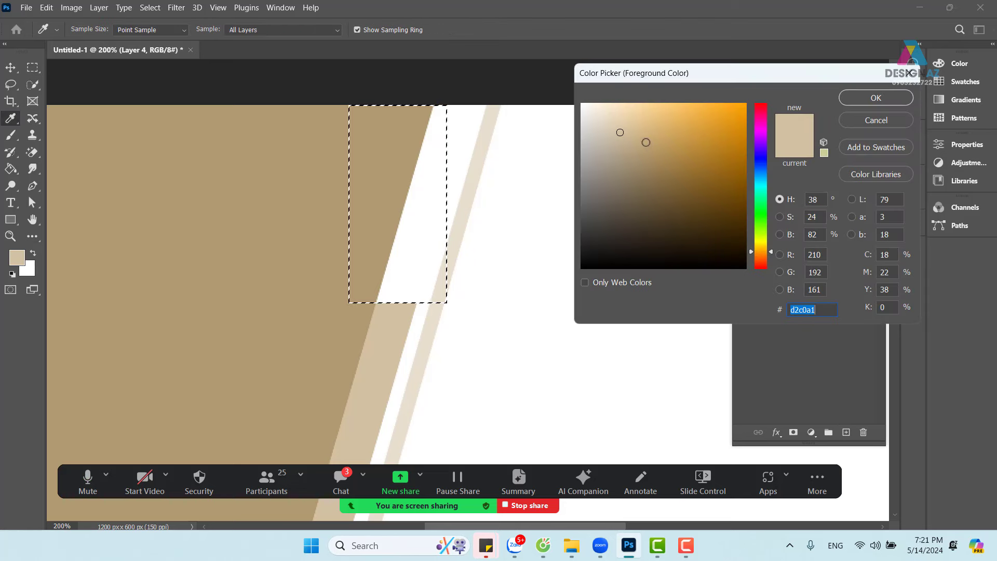
left_click(632, 147)
left_click(854, 99)
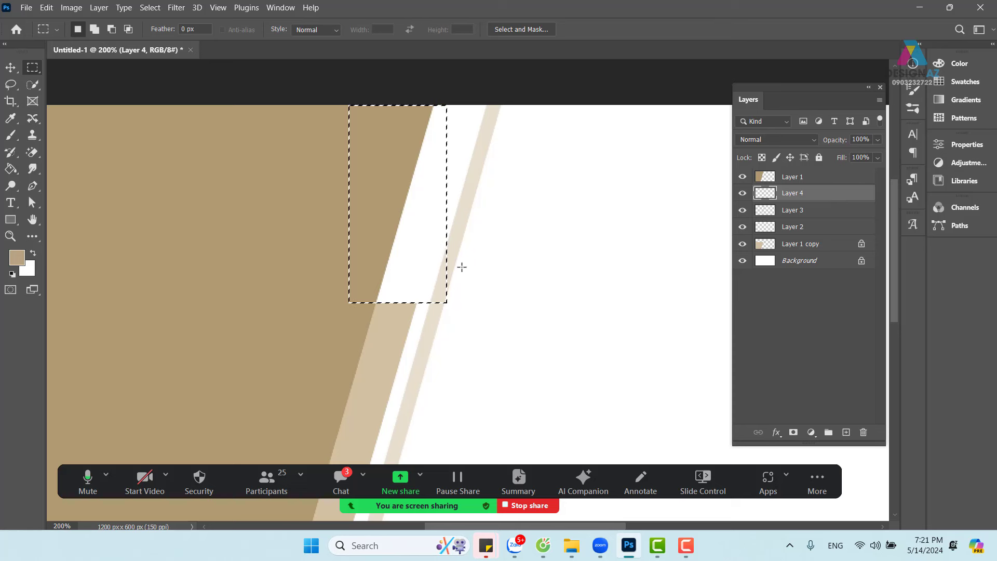
key("alt+BackSpace")
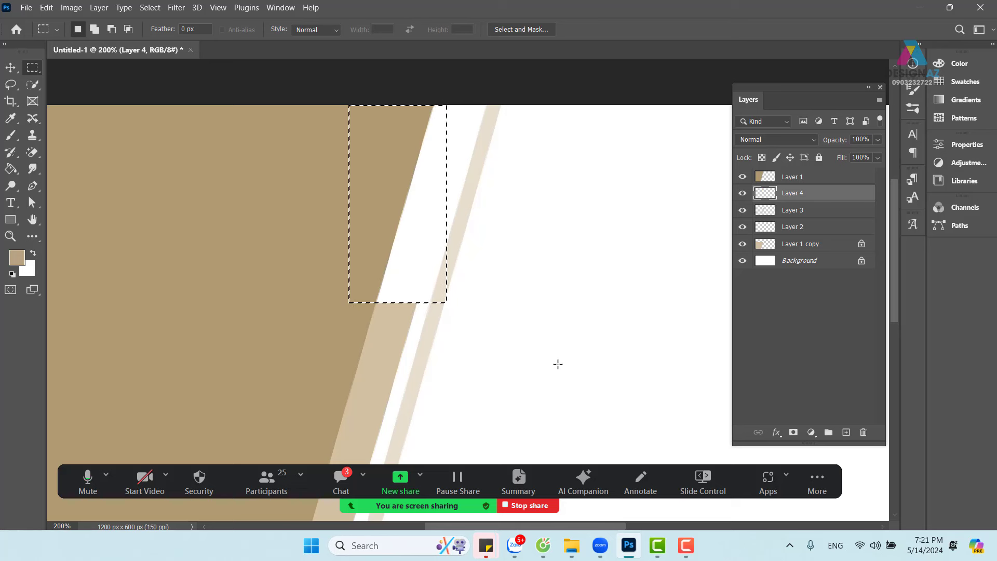
Step: Set the foreground to brown #94805e, deselect, and raise Layer 4 above Layer 1
left_click(22, 254)
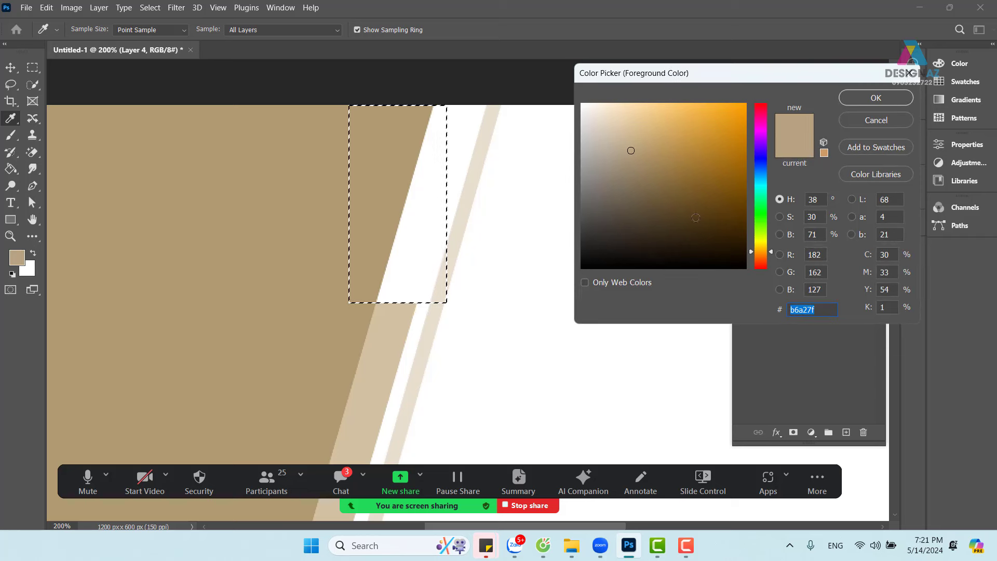
left_click(641, 173)
left_click(877, 97)
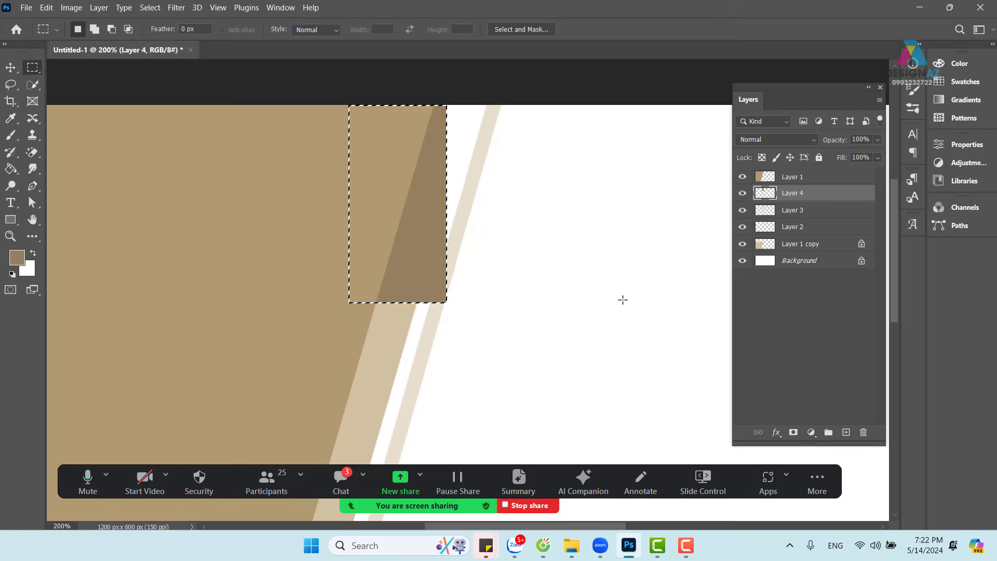
key("ctrl+d")
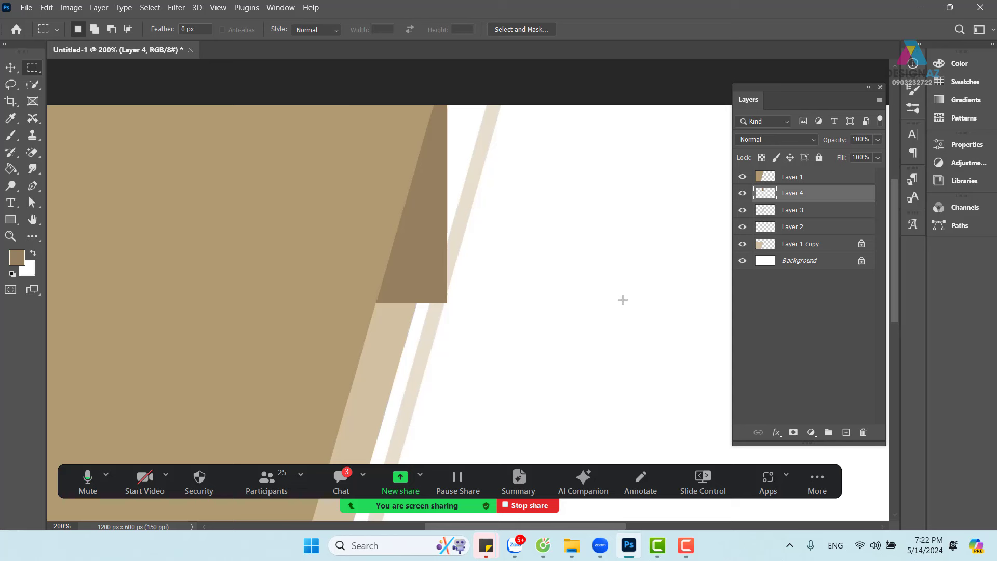
key("ctrl+bracketright")
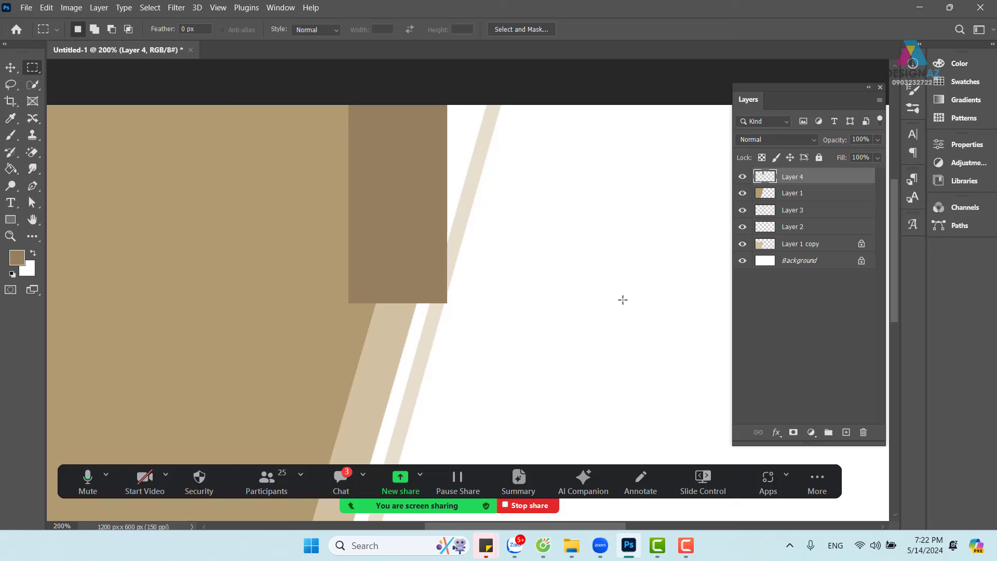
Step: Move the brown rectangle left and skew its top edge to follow the beige diagonal
key("ctrl+t")
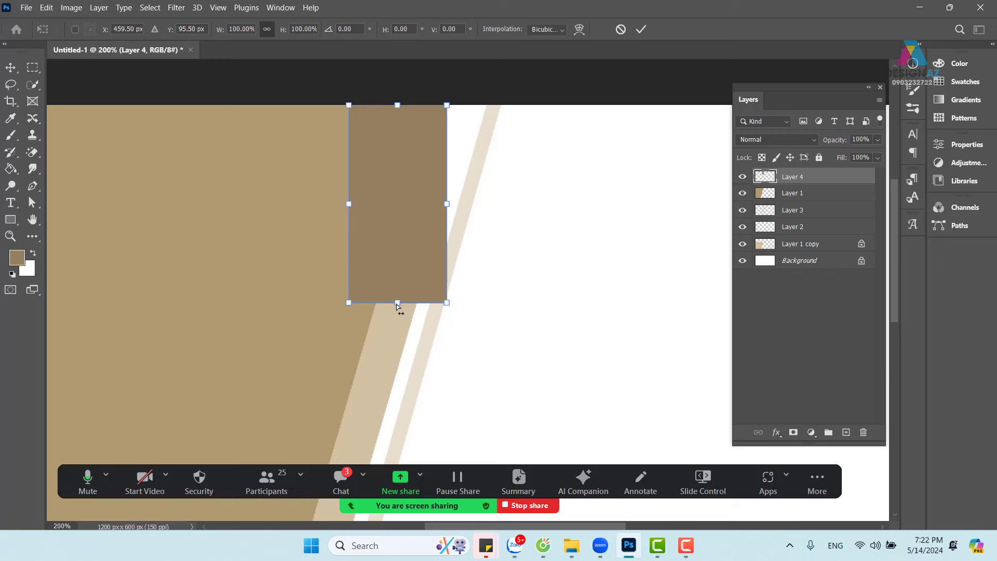
left_click_drag(398, 304, 355, 311)
key("ctrl+z")
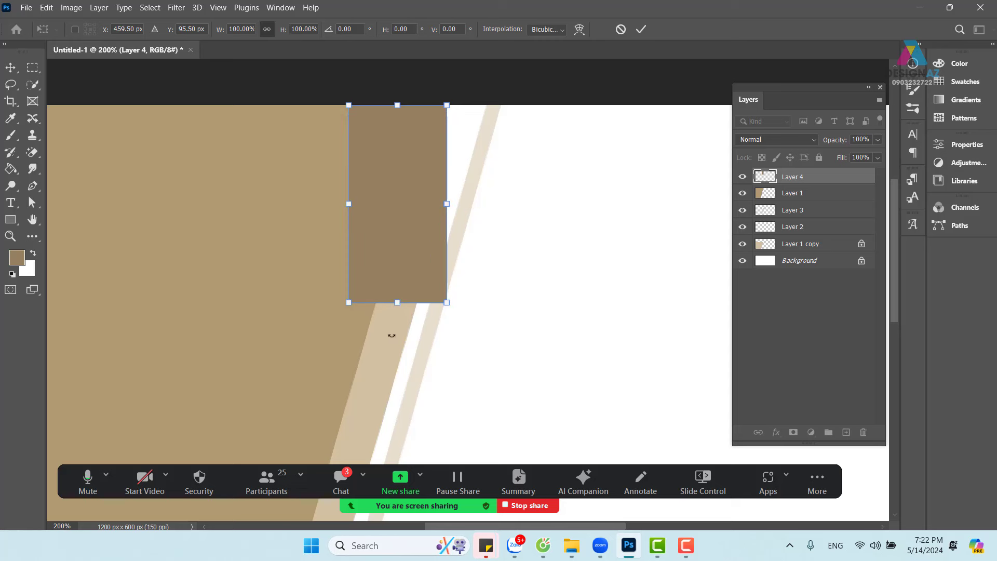
left_click_drag(447, 303, 501, 310)
key("ctrl+z")
left_click_drag(400, 305, 354, 305)
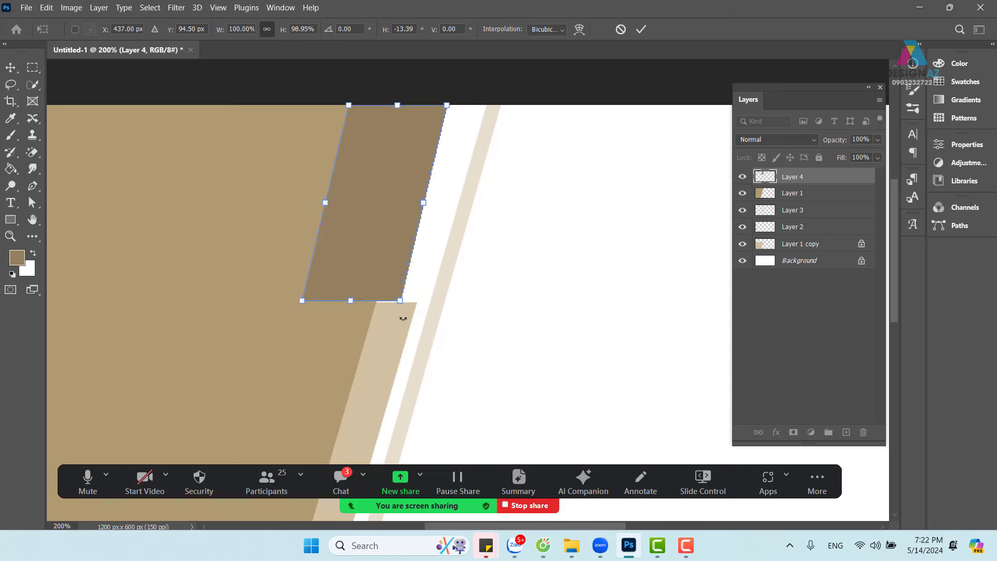
key("ctrl+z")
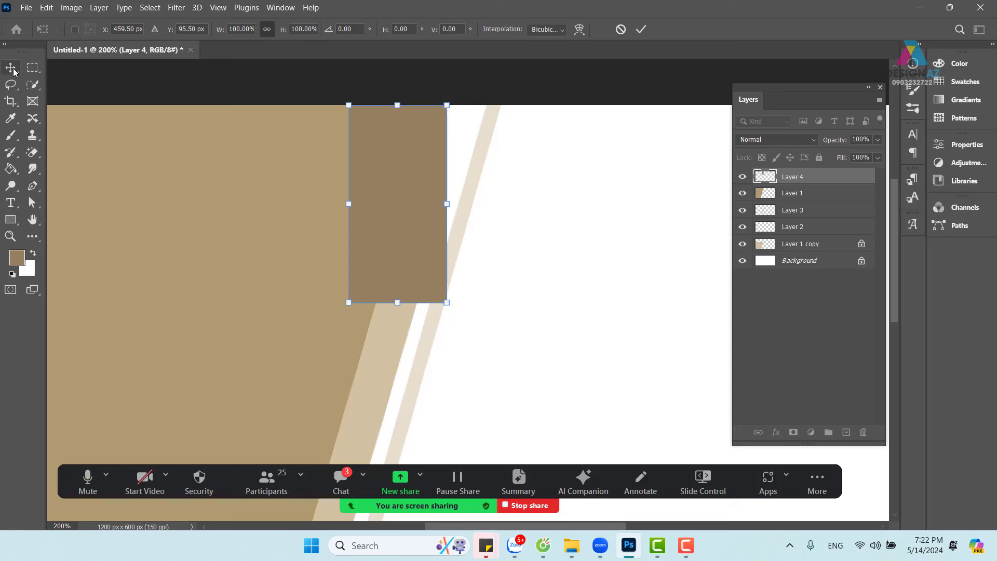
left_click_drag(391, 176, 320, 177)
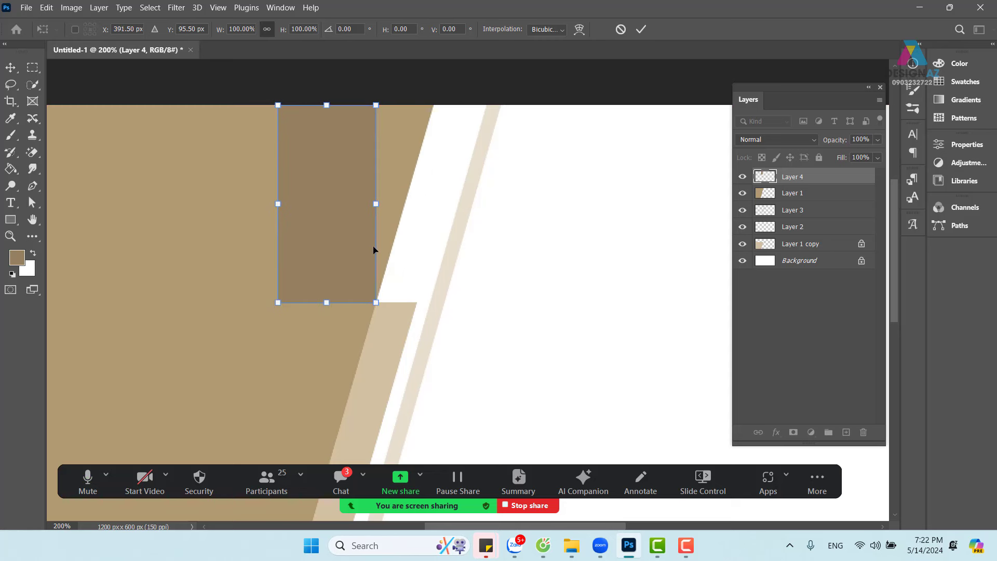
left_click_drag(326, 106, 385, 107)
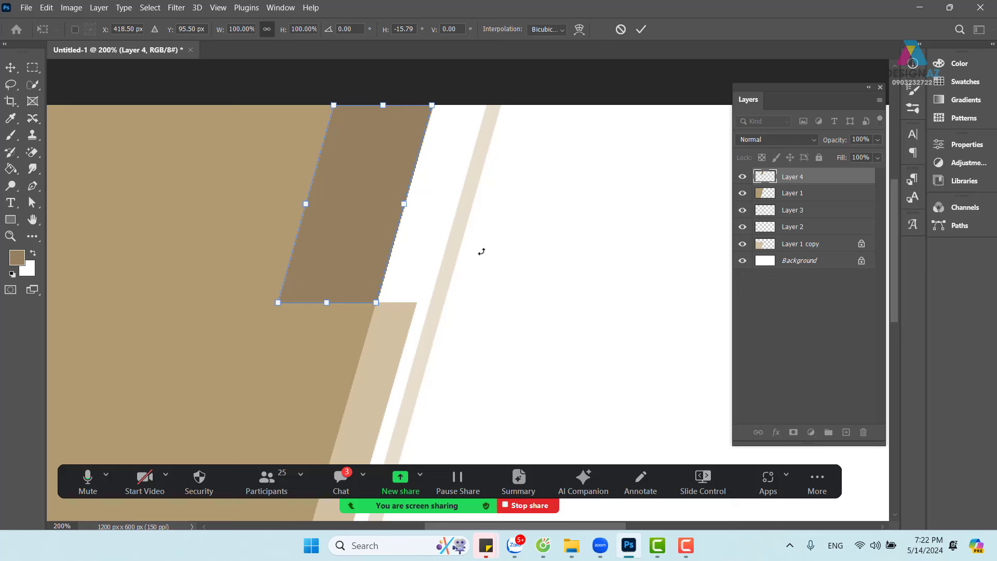
key("Return")
Step: Zoom to 100% and marquee a square area near the canvas centre
key("m")
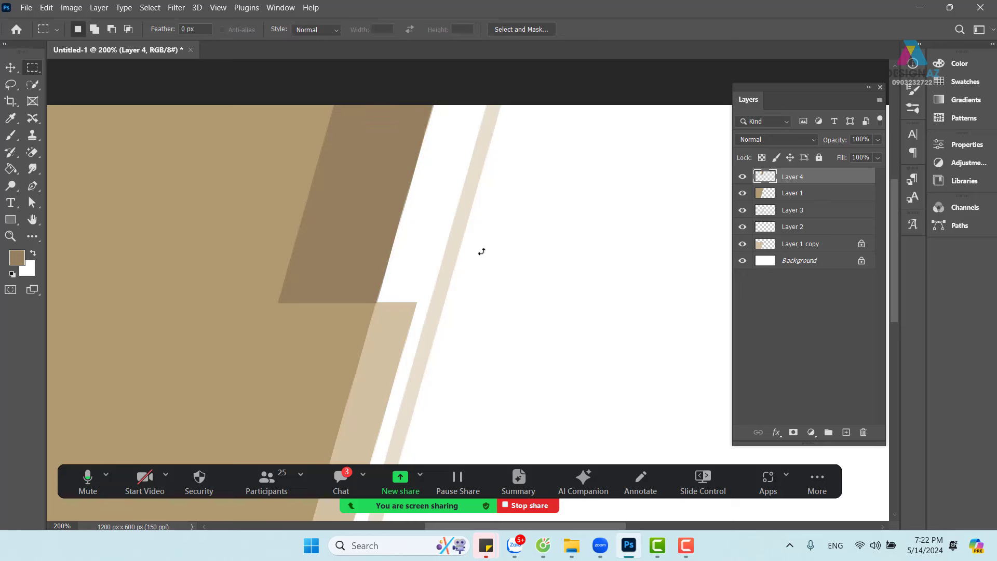
key("ctrl+minus")
key("ctrl+minus")
key("ctrl+minus")
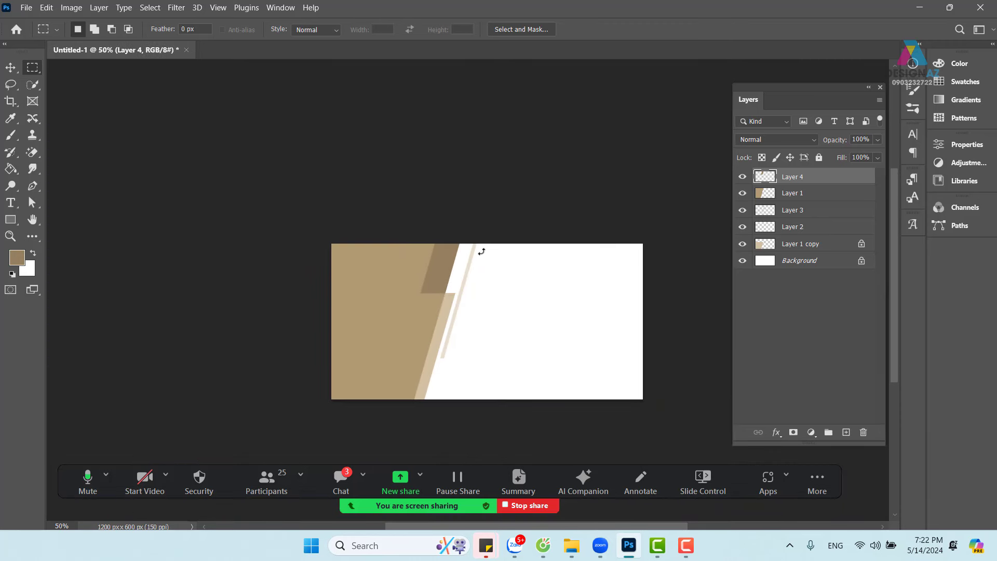
key("ctrl+plus")
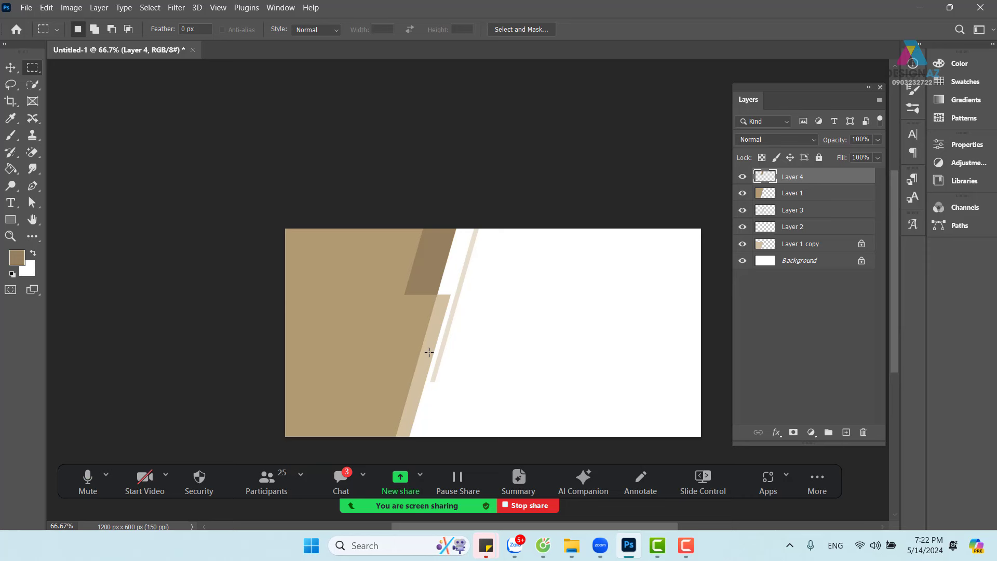
key("ctrl+plus")
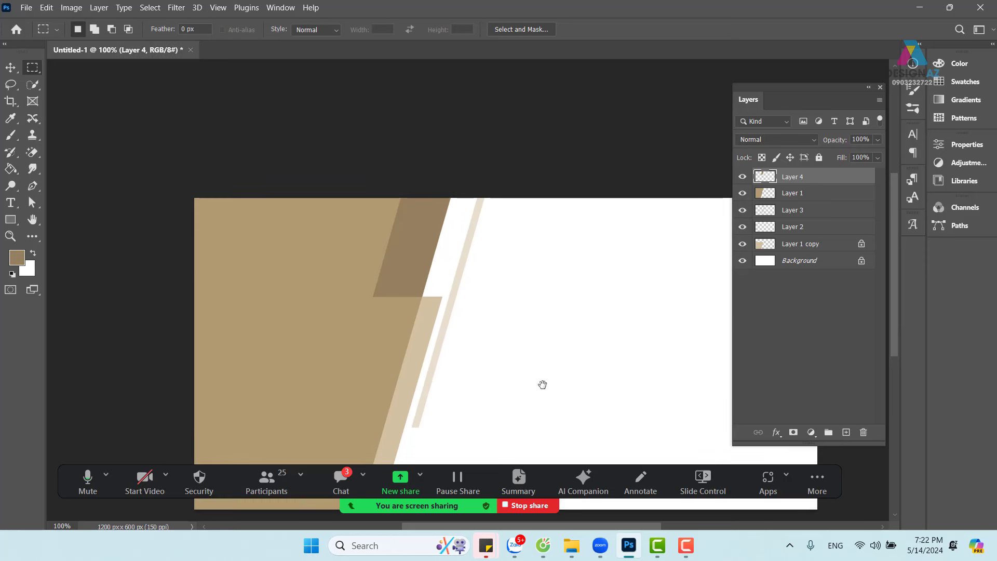
left_click_drag(543, 384, 429, 294)
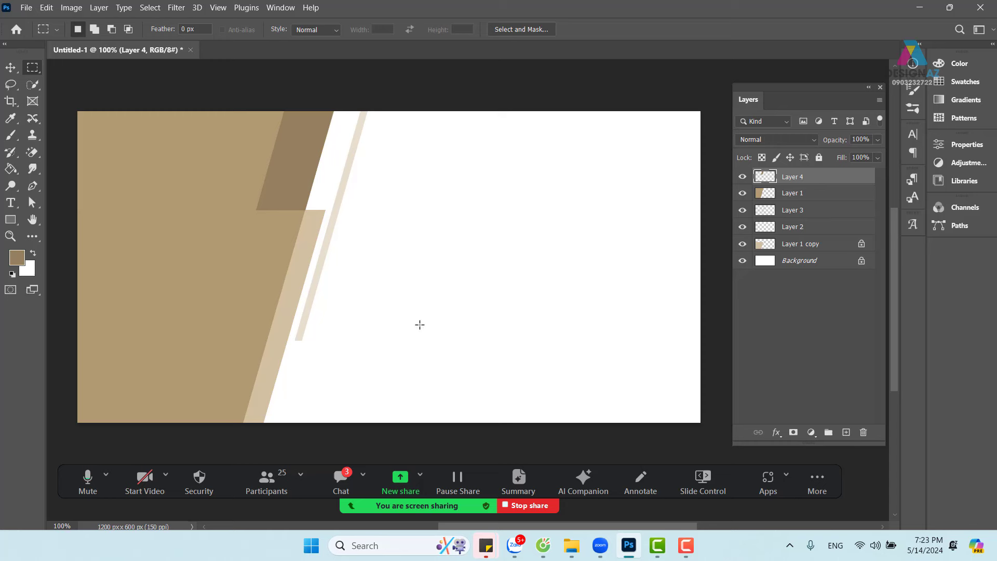
left_click_drag(412, 320, 510, 369)
Step: Fill the square selection with brown on a new layer and drag it right with the Move tool
left_click(847, 432)
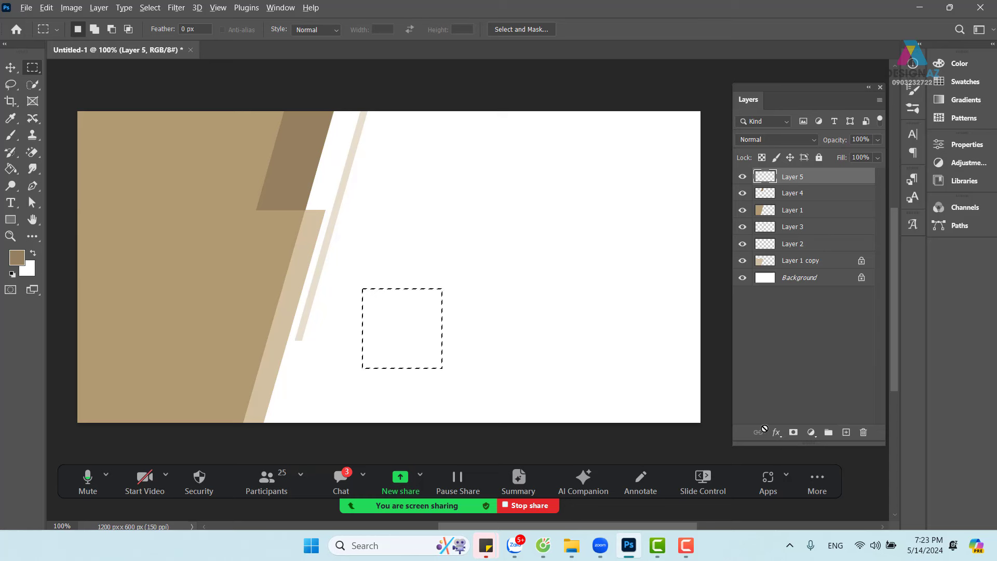
key("alt+BackSpace")
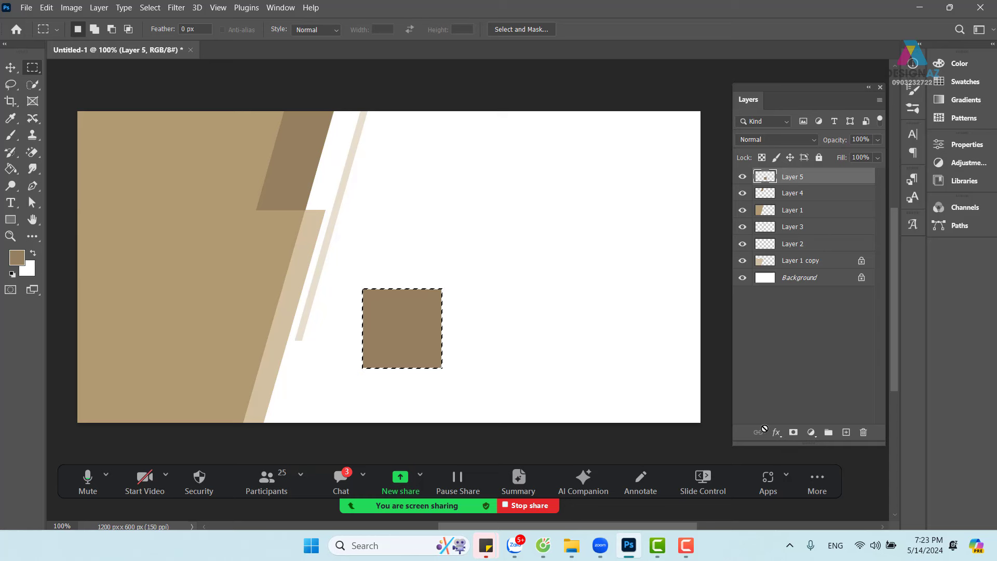
key("ctrl+d")
left_click(11, 68)
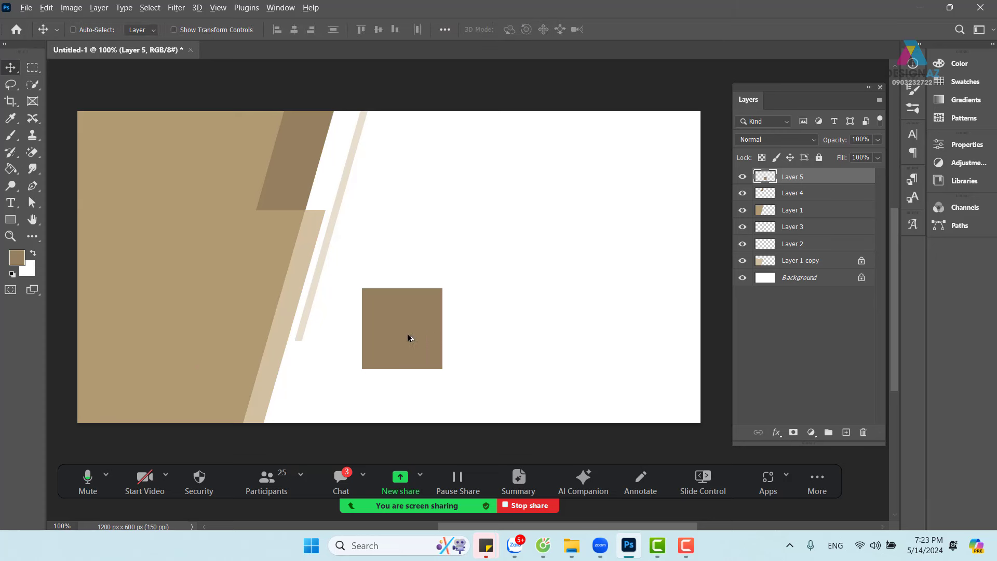
left_click_drag(407, 338, 570, 335)
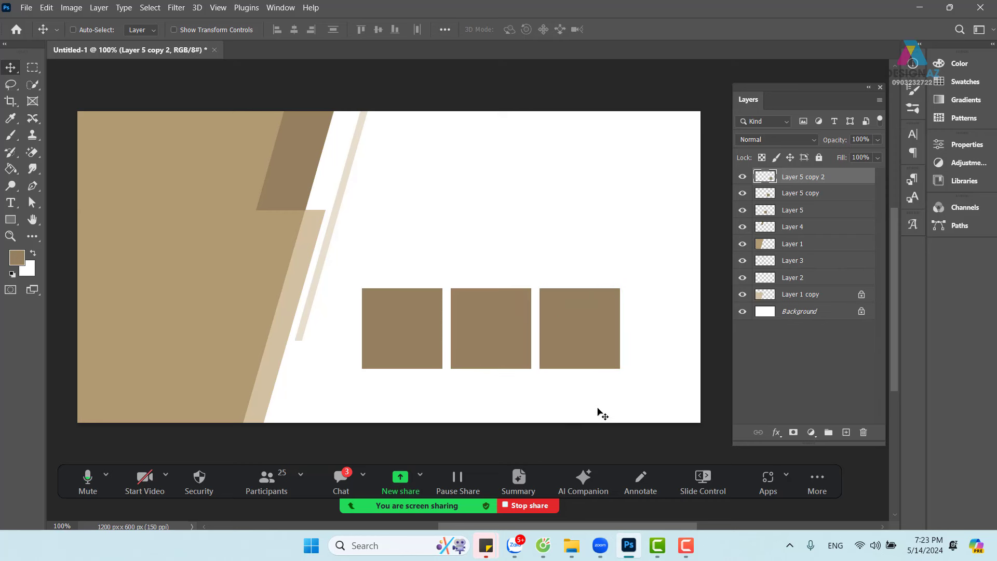
Step: Select the layers of all three squares, including Layer 5, via right-click on each square
right_click(592, 326)
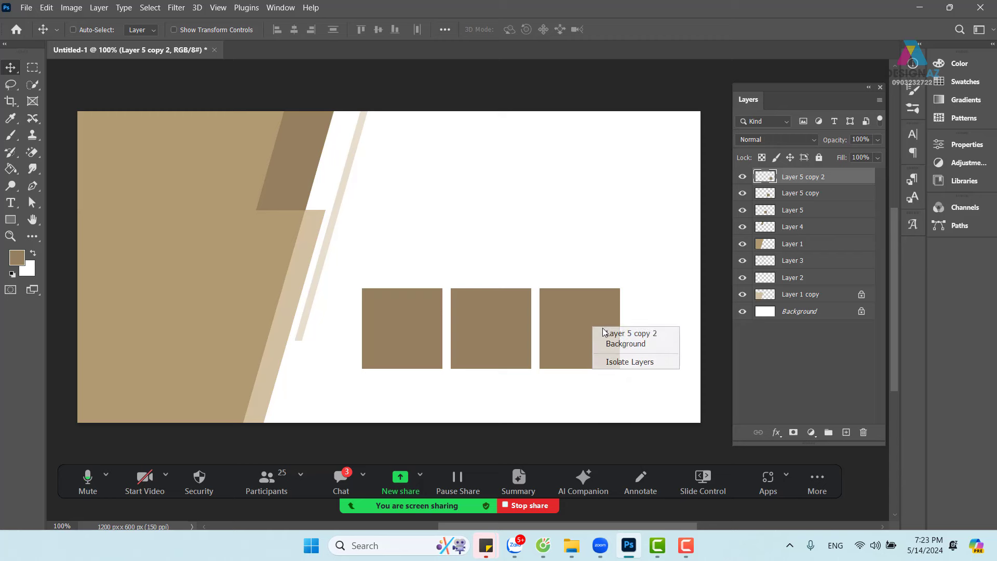
left_click(617, 334)
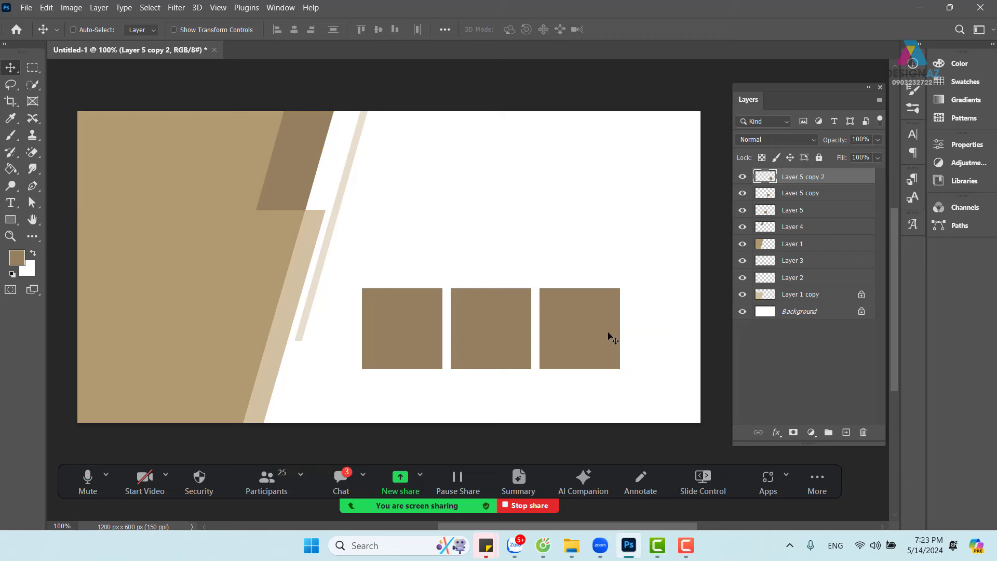
right_click(511, 315)
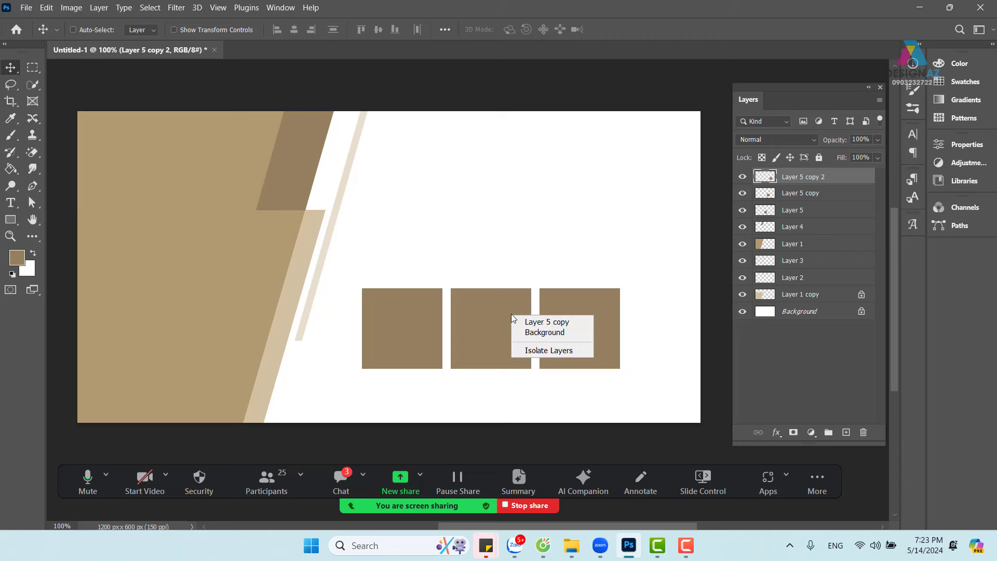
left_click(537, 323, "shift")
right_click(404, 318)
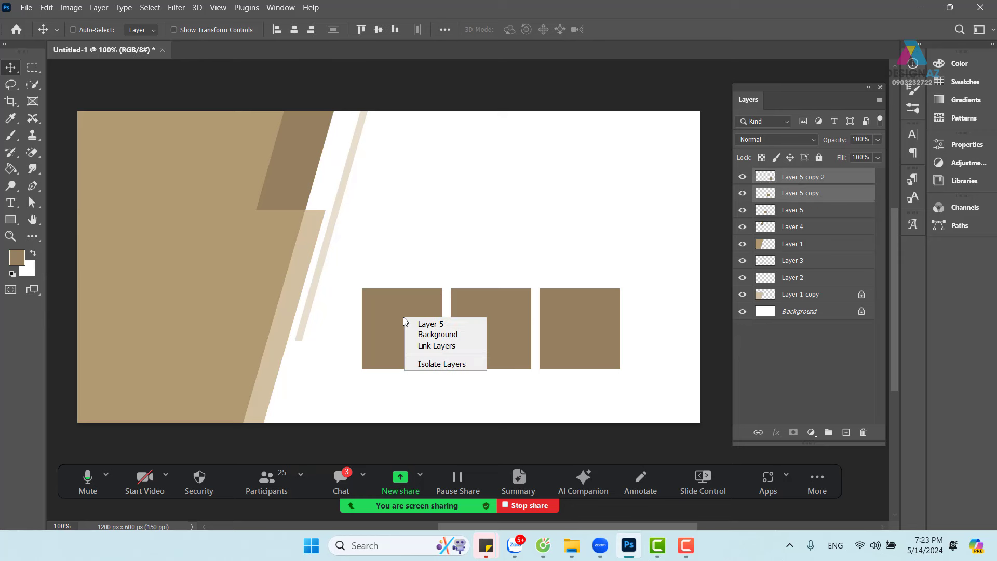
left_click(430, 324, "shift")
Step: Skew the three squares into parallelograms and nudge them 16 px right, 10 px down
left_click_drag(541, 344, 555, 360)
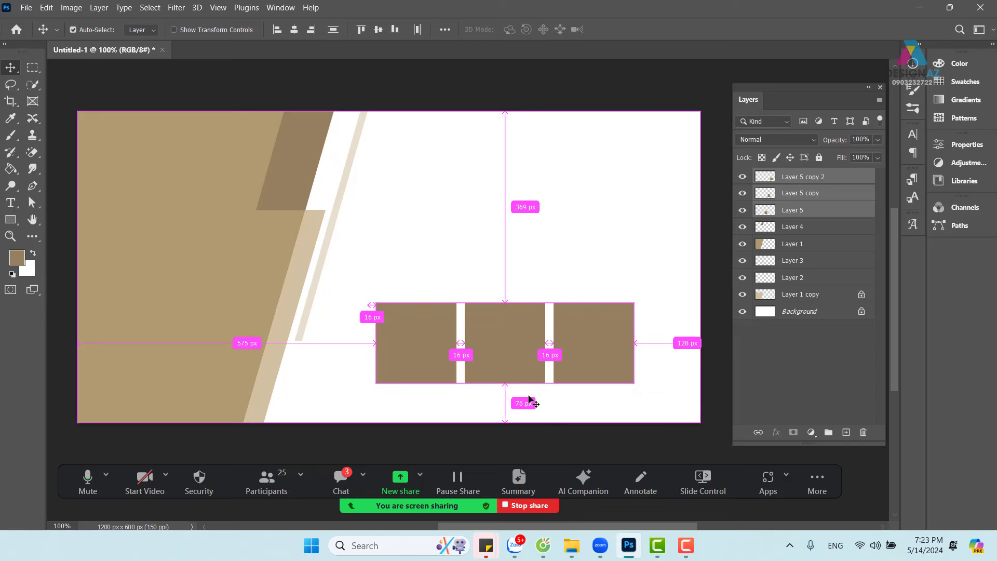
key("ctrl+t")
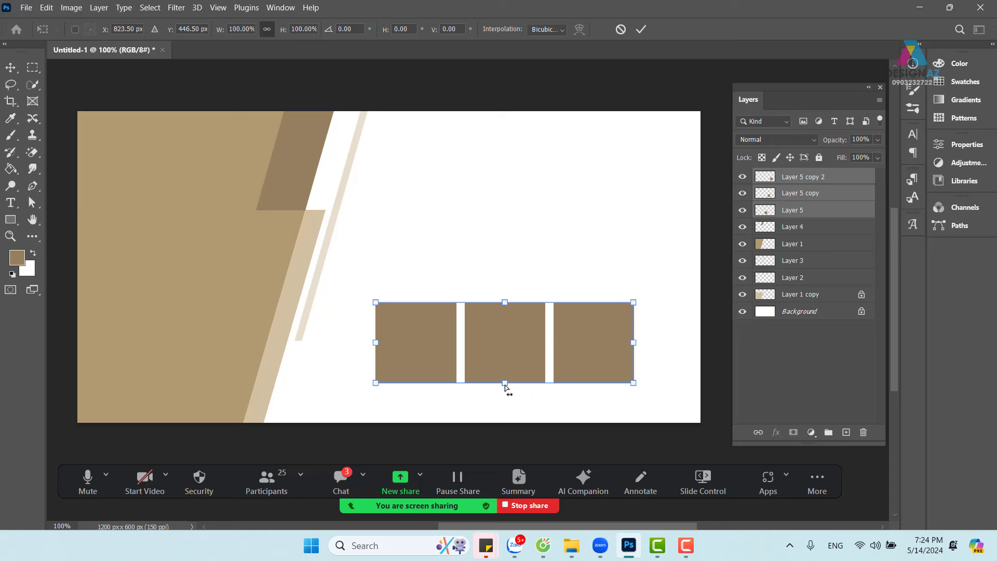
left_click_drag(505, 384, 484, 375)
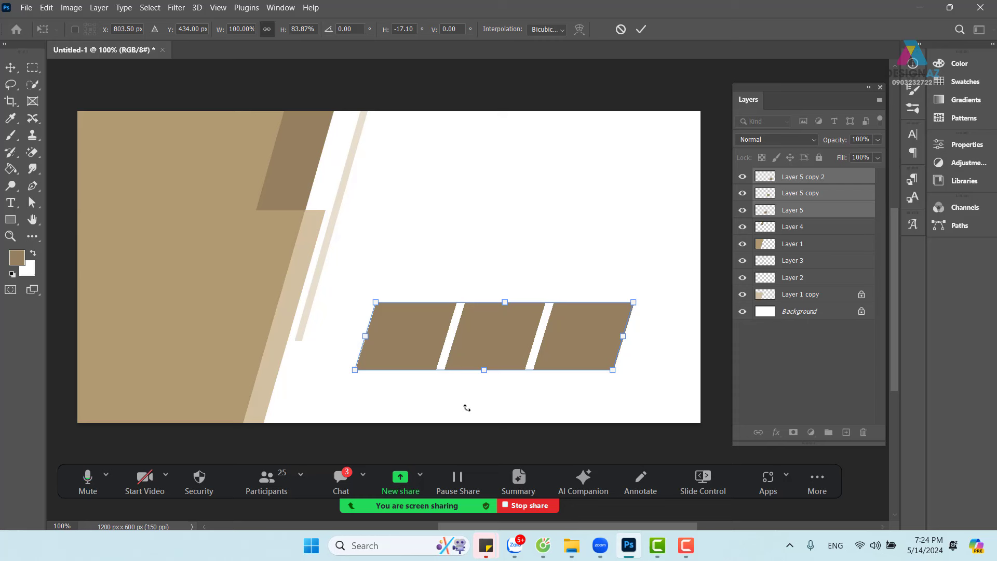
key("Return")
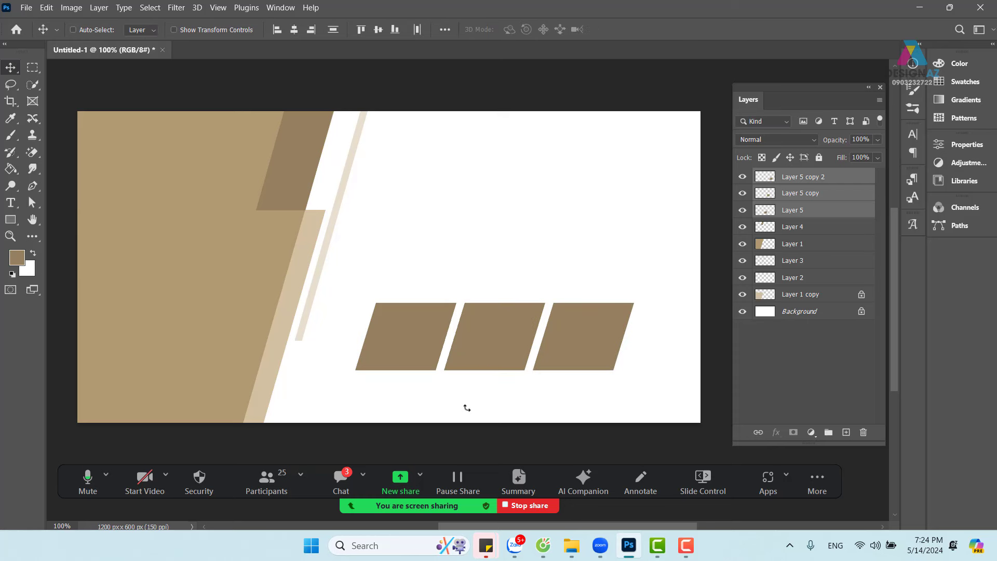
left_click_drag(507, 351, 513, 357)
left_click(539, 75)
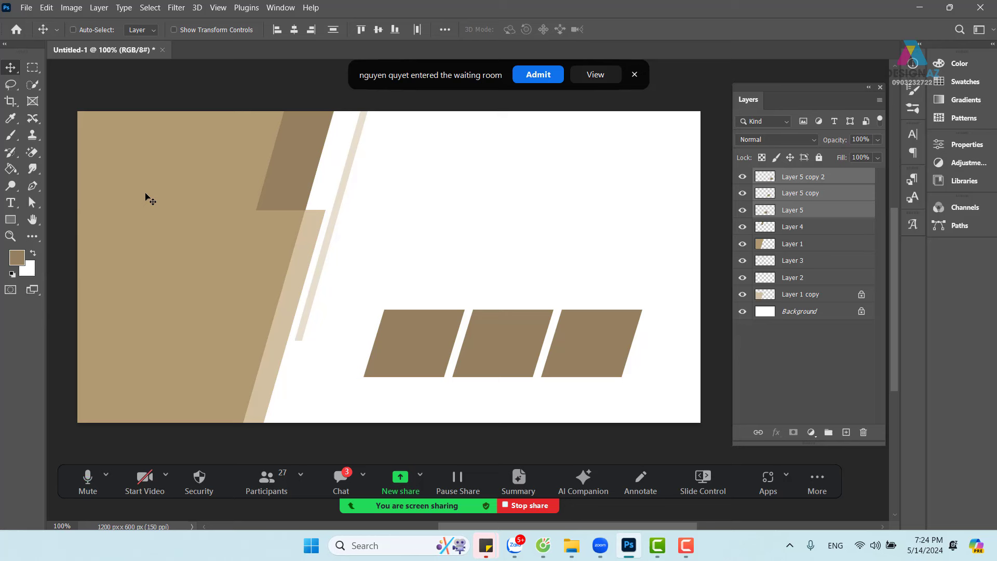
Step: Select every shape layer from Layer 5 copy 2 down to Layer 1 copy and delete them
left_click(543, 81)
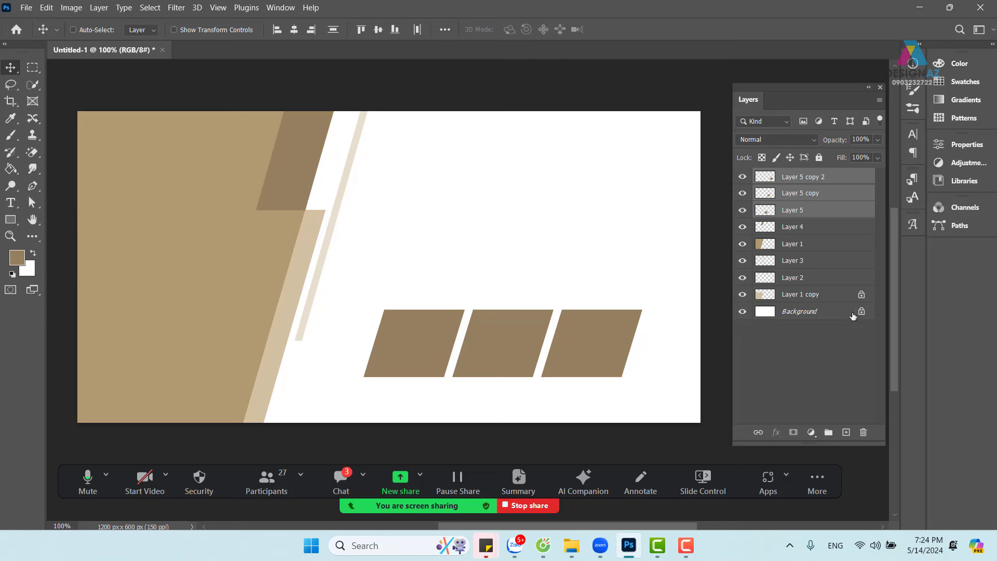
left_click(834, 296, "shift")
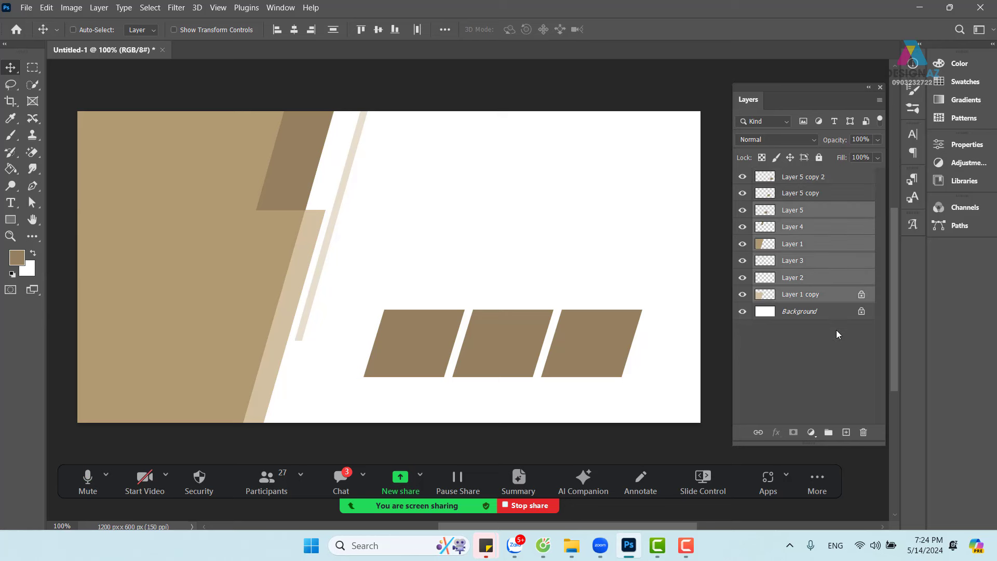
left_click(832, 180)
left_click(839, 300, "shift")
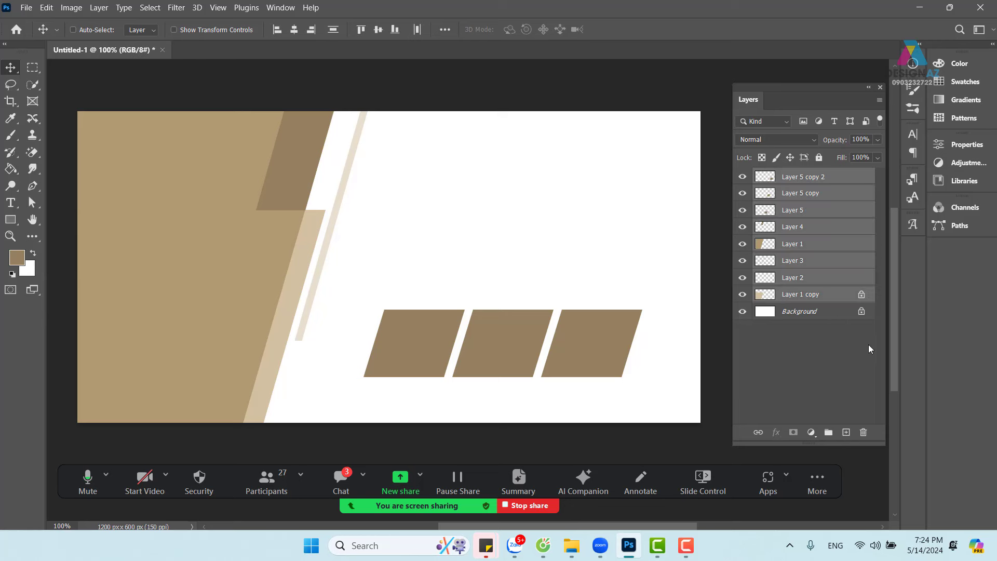
key("Delete")
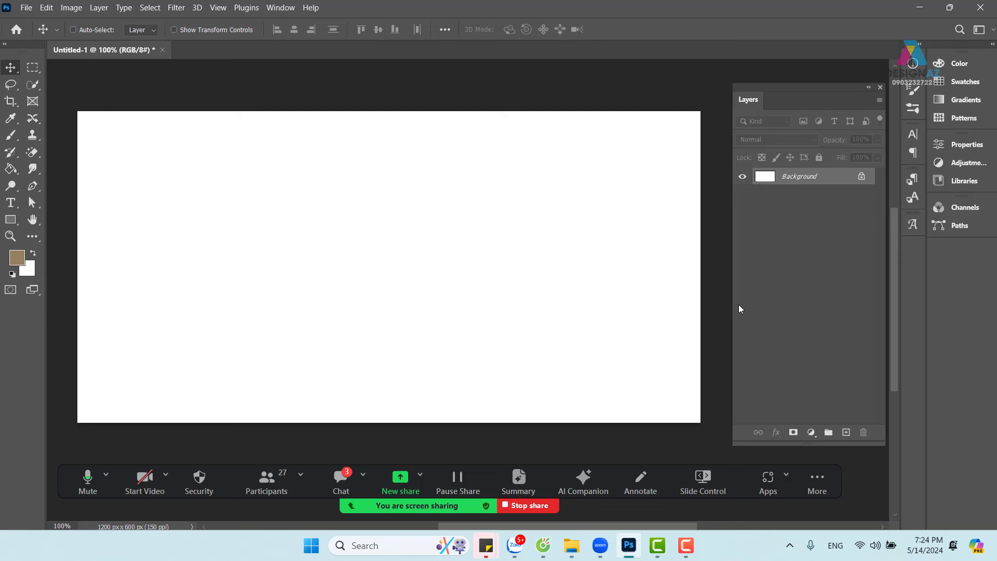
Step: Fill a small square selection at the canvas's top-left corner with brown on a new Layer 1
left_click(843, 434)
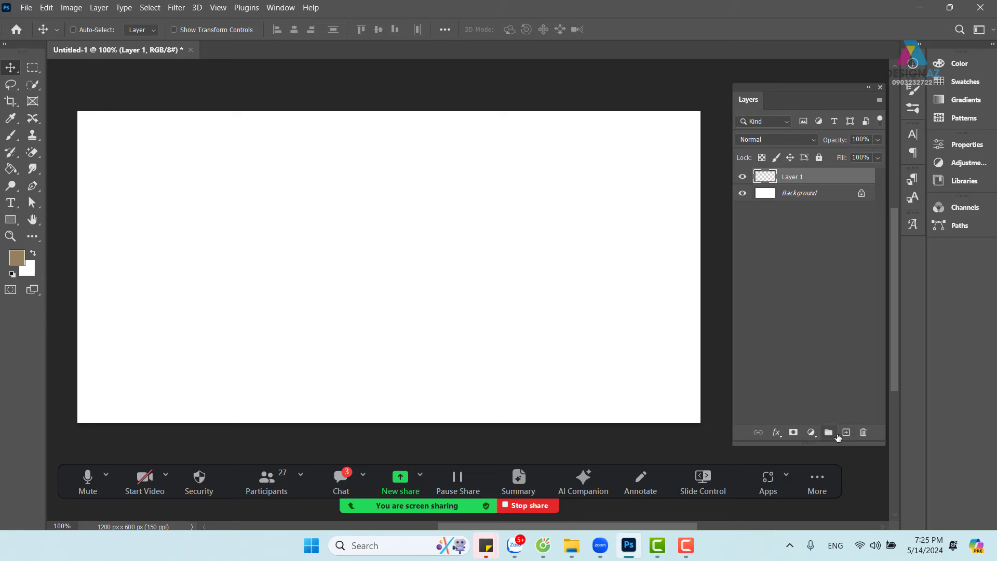
key("Delete")
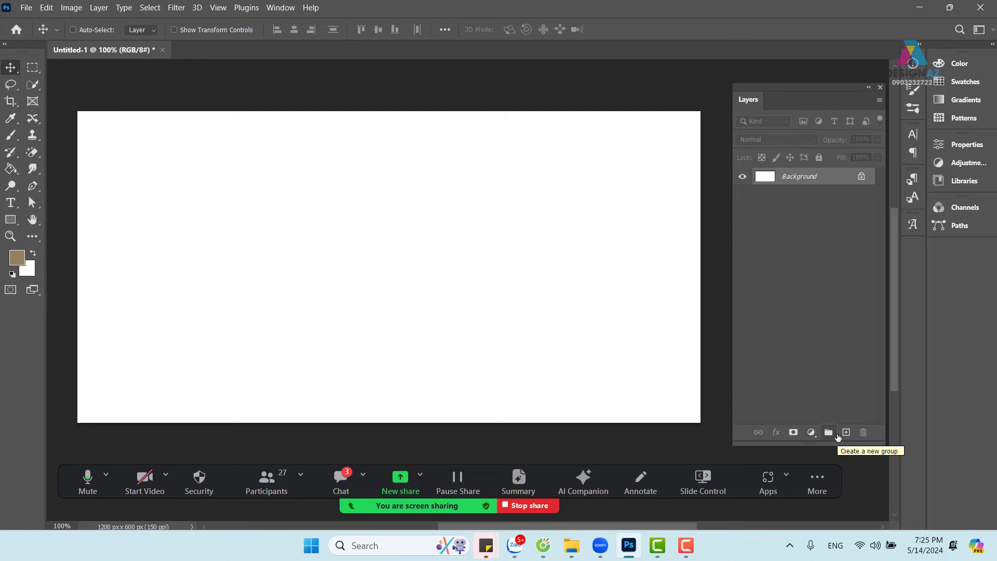
left_click(32, 67)
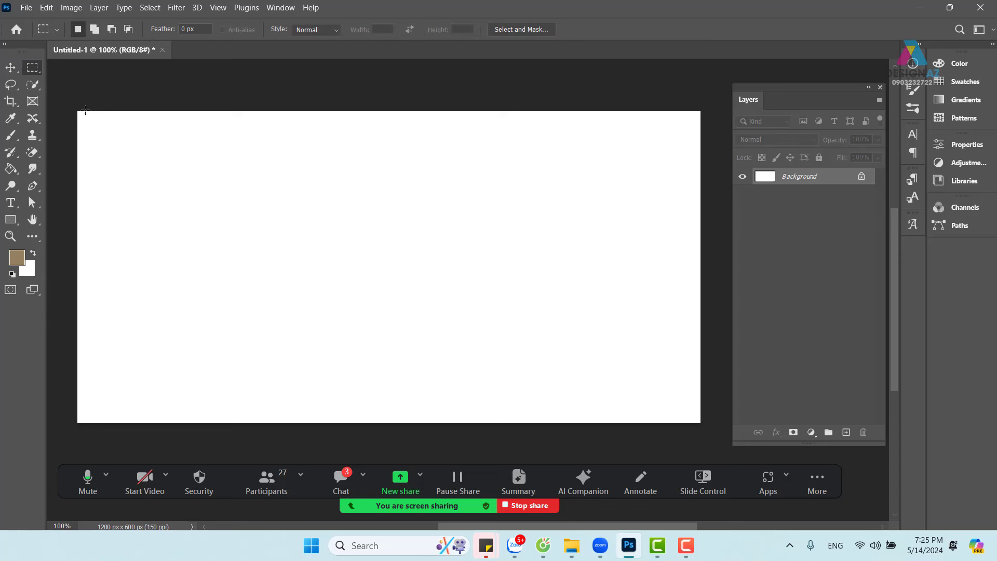
left_click_drag(85, 110, 143, 176)
left_click(847, 433)
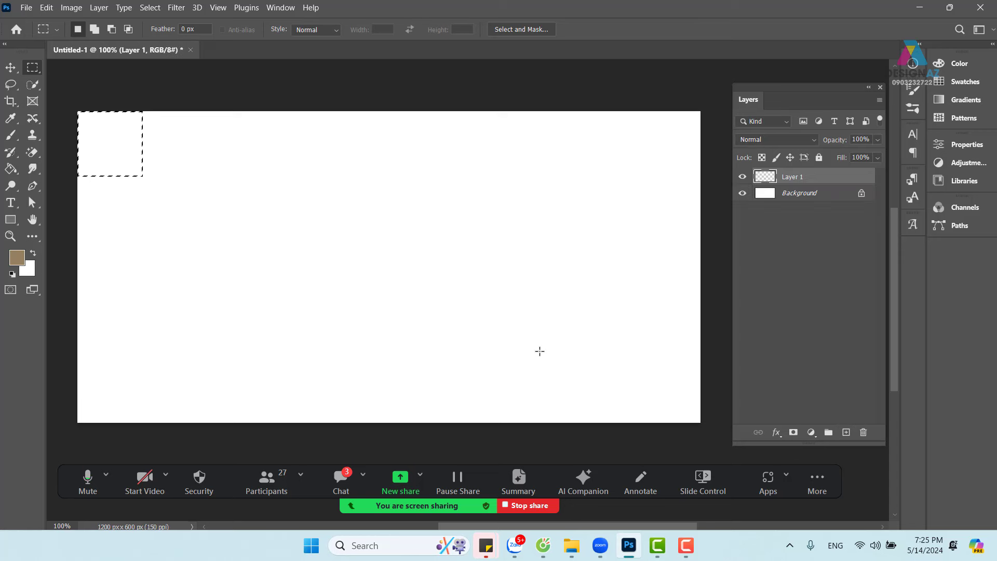
key("alt+BackSpace")
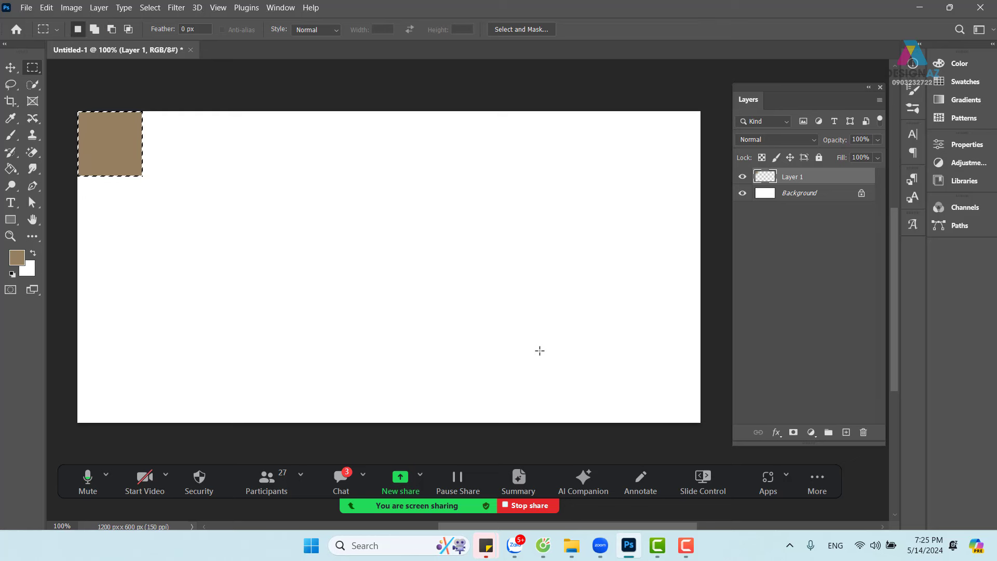
key("ctrl+d")
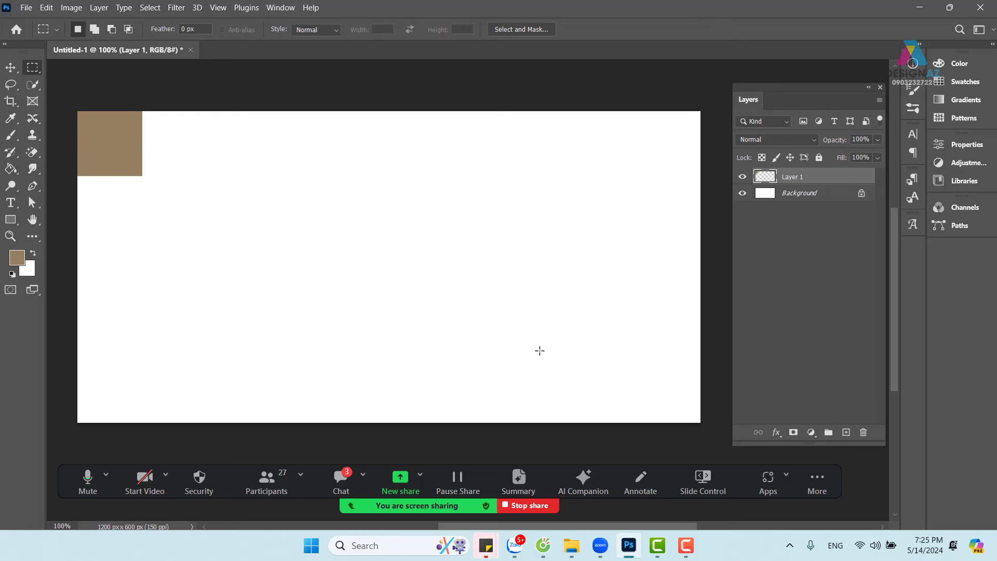
left_click(10, 67)
left_click_drag(126, 159, 201, 170)
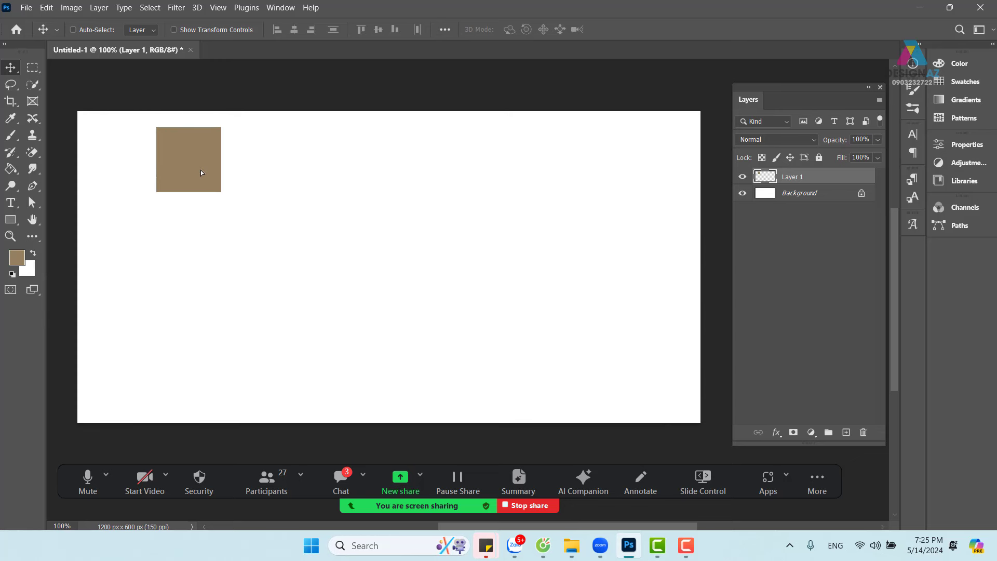
key("ctrl+z")
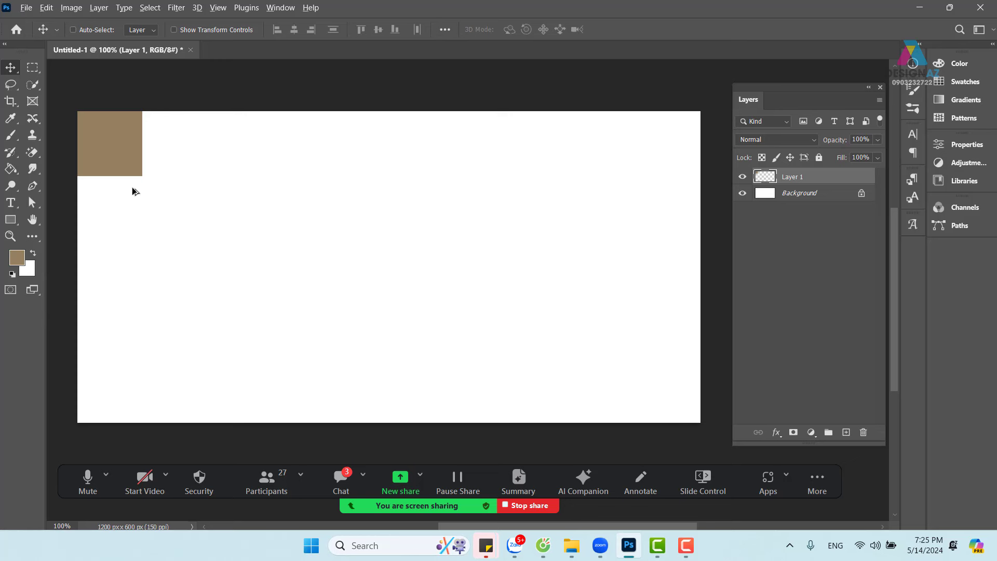
Step: Duplicate the brown square rightward with thin white gaps to form a row of five
left_click_drag(107, 149, 173, 156)
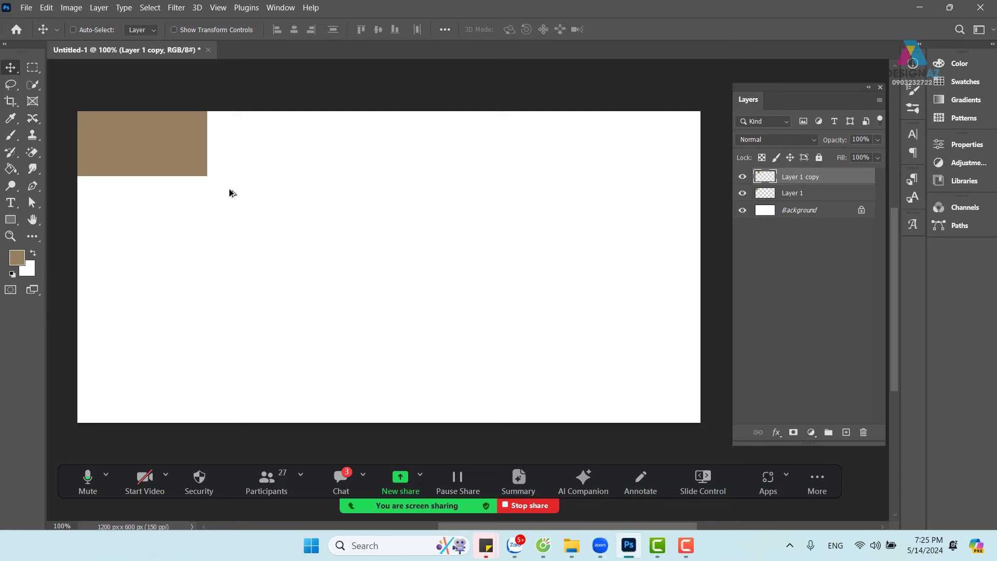
key("Right")
key("Right")
key("Right")
left_click_drag(181, 154, 389, 177)
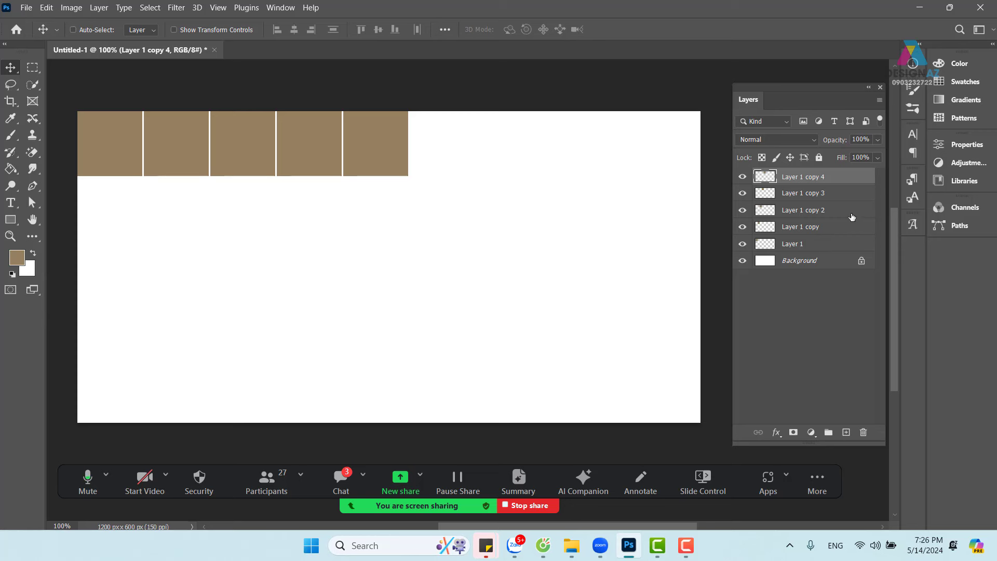
Step: Add Layer 1 copy 3, copy 2, copy and Layer 1 to the layer selection
left_click(856, 194, "shift")
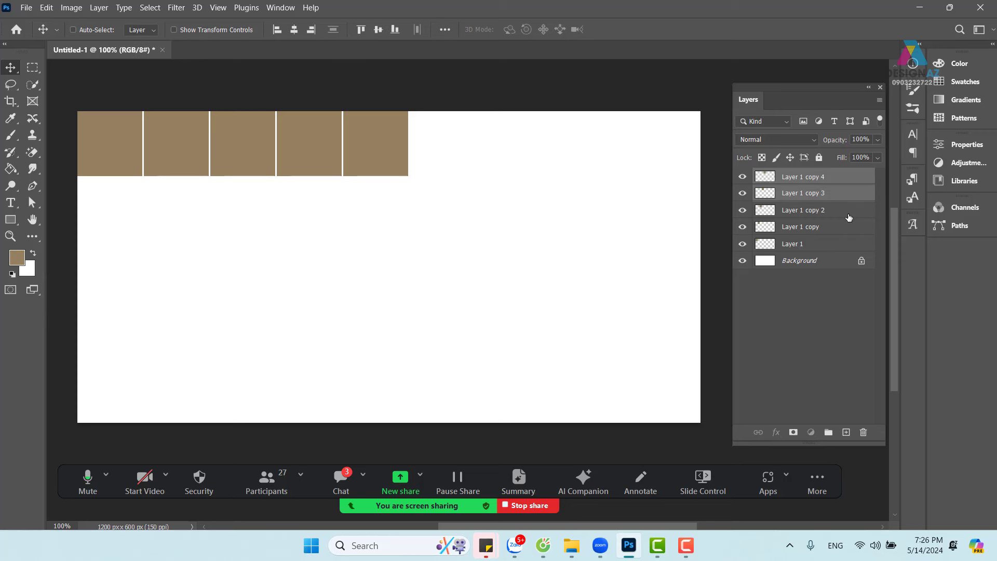
left_click(849, 215, "shift")
left_click(845, 226, "shift")
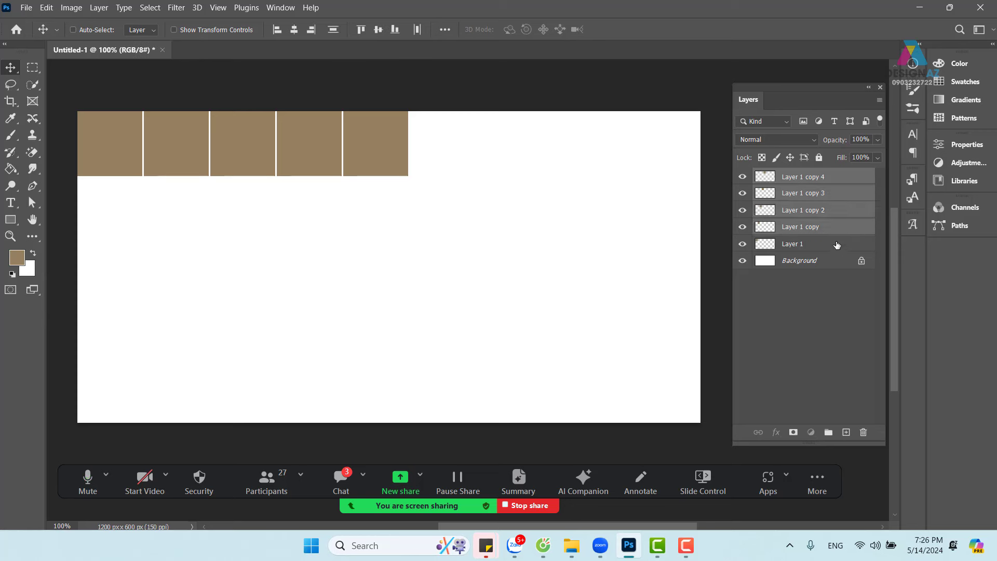
left_click(842, 245, "shift")
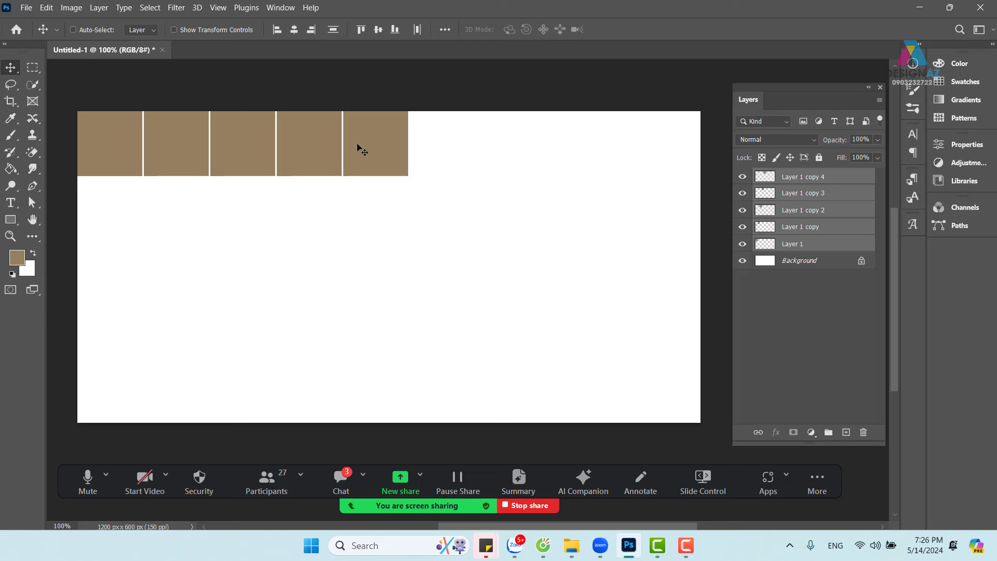
Step: Duplicate the five-square row 125 px lower with a thin gap, then extend rows to the bottom edge
key("alt")
left_click_drag(318, 150, 318, 211)
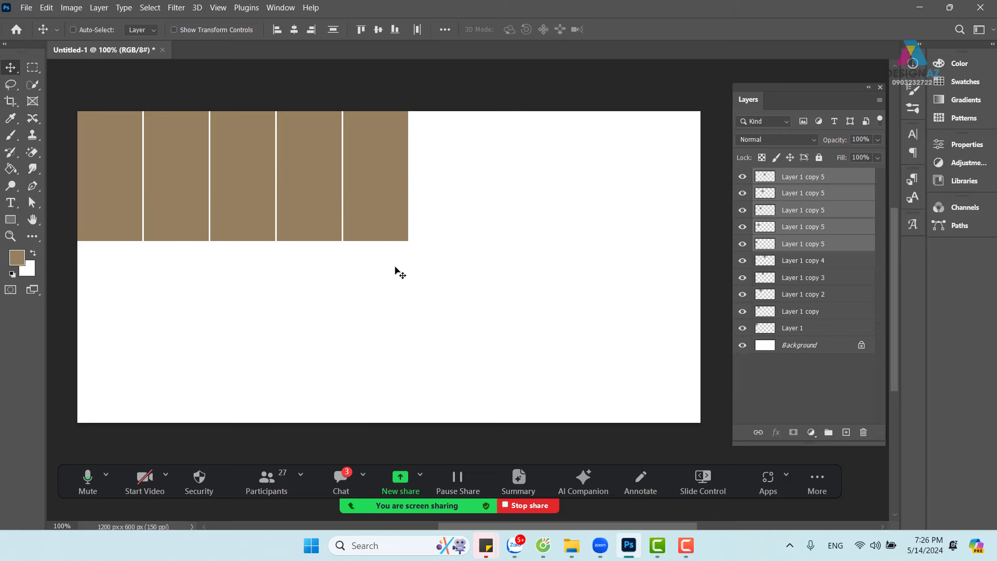
key("Down")
key("Down")
key("Down")
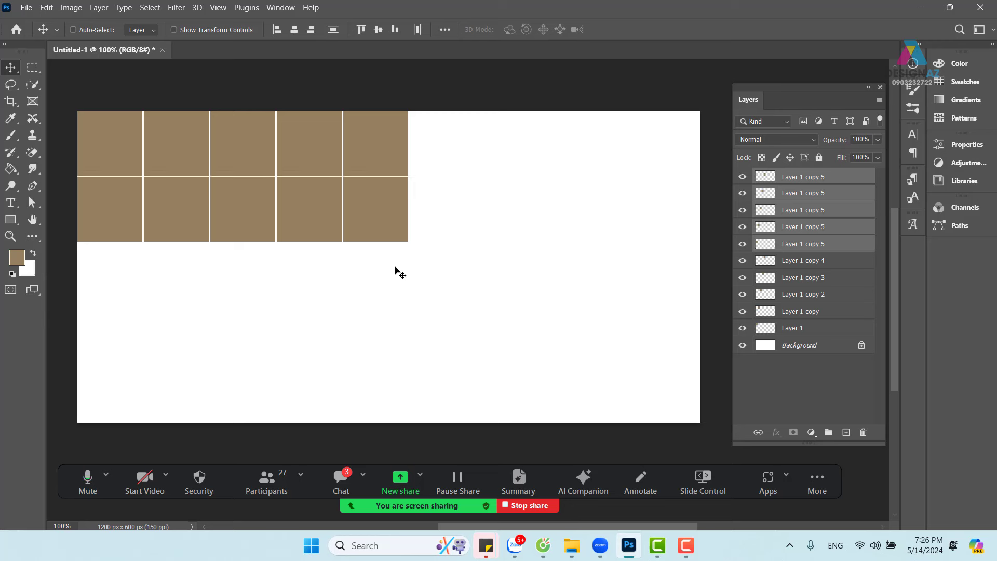
key("Down")
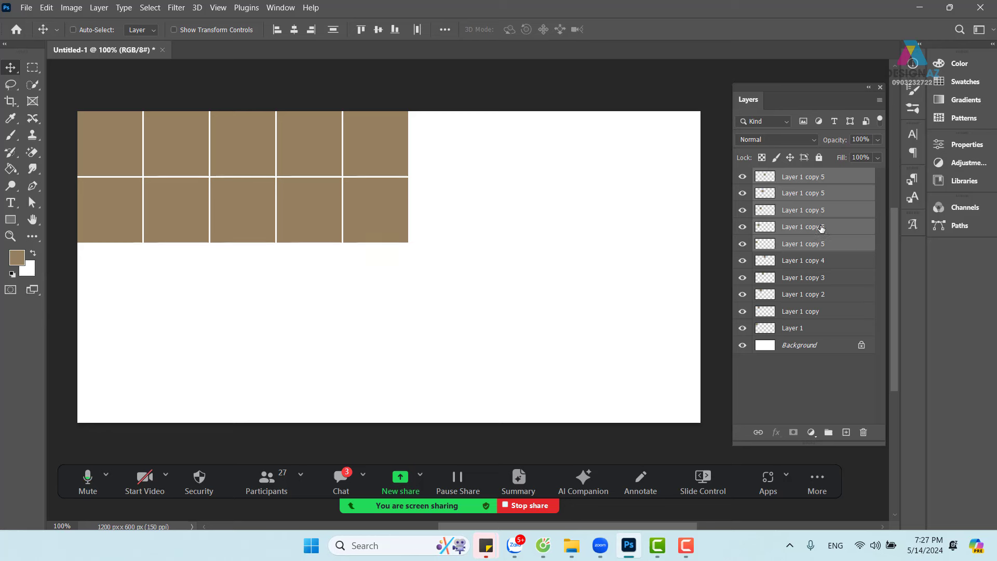
left_click_drag(302, 206, 318, 416)
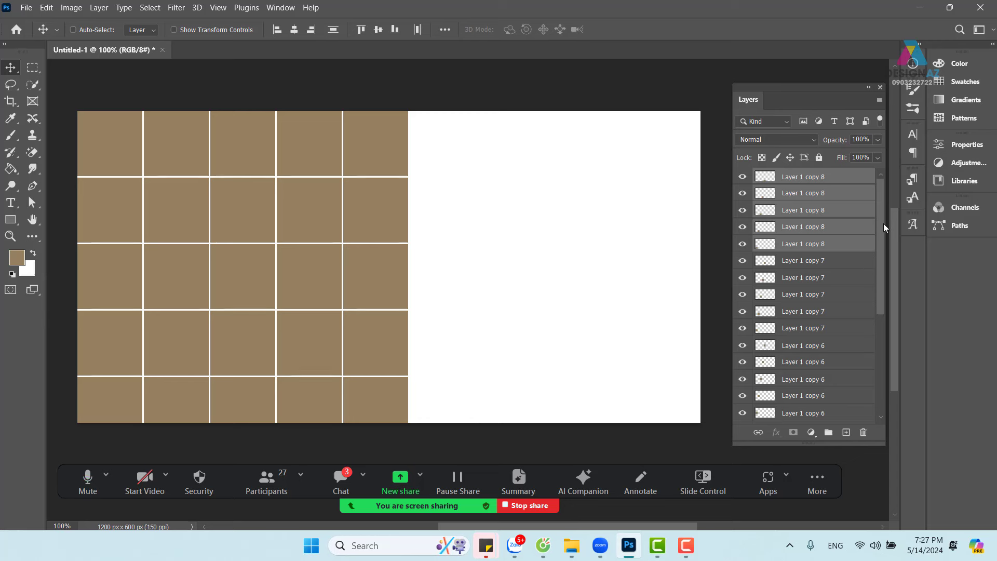
Step: Select every tile layer down to Layer 1 and shift the grid toward the centre
left_click(841, 182)
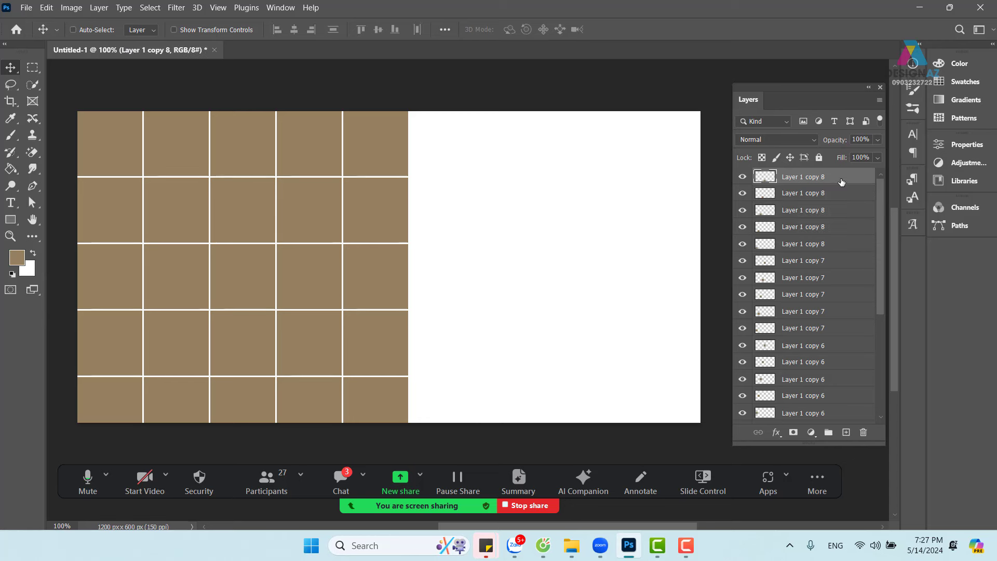
left_click_drag(882, 219, 884, 382)
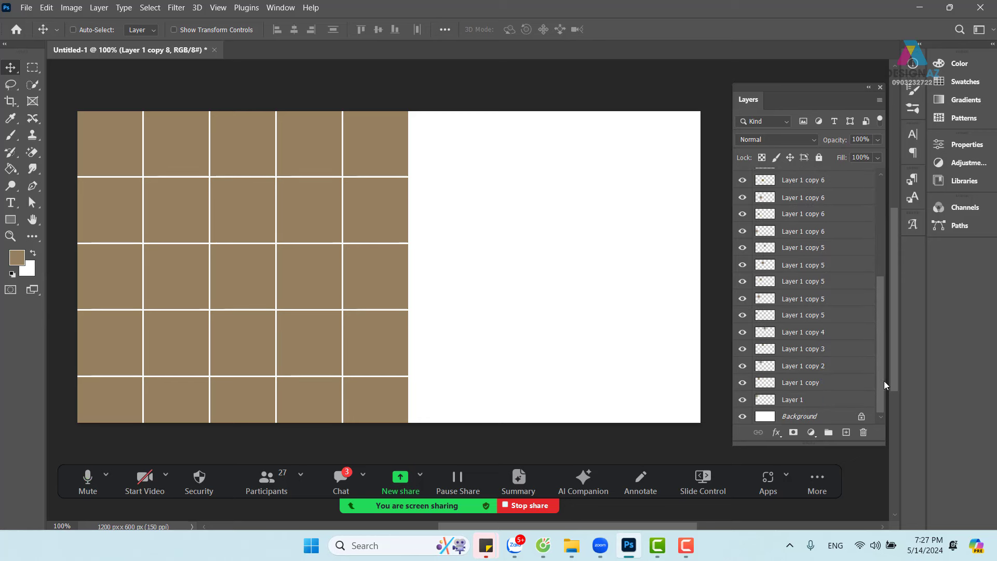
left_click(842, 402, "shift")
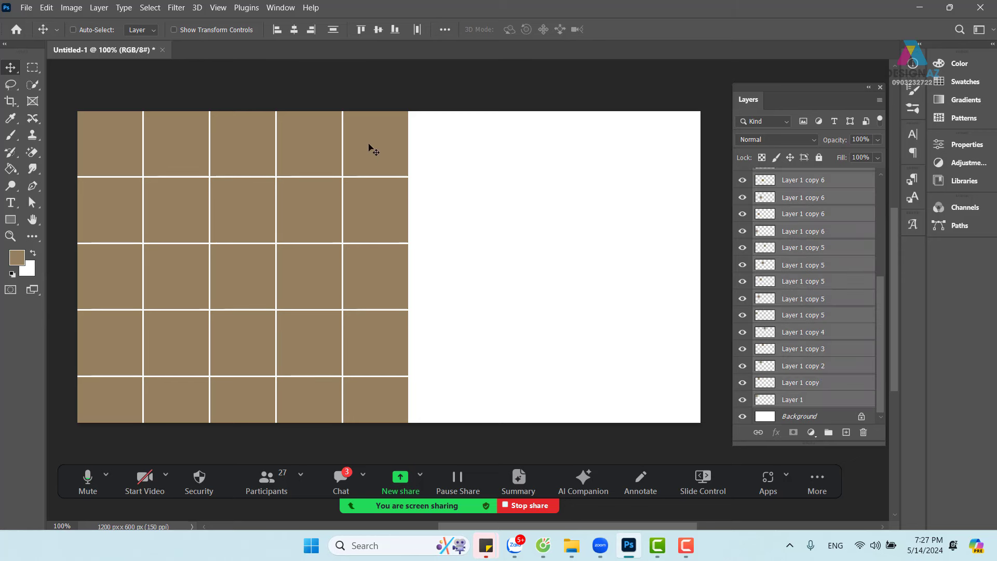
left_click_drag(884, 313, 882, 368)
left_click_drag(180, 251, 214, 230)
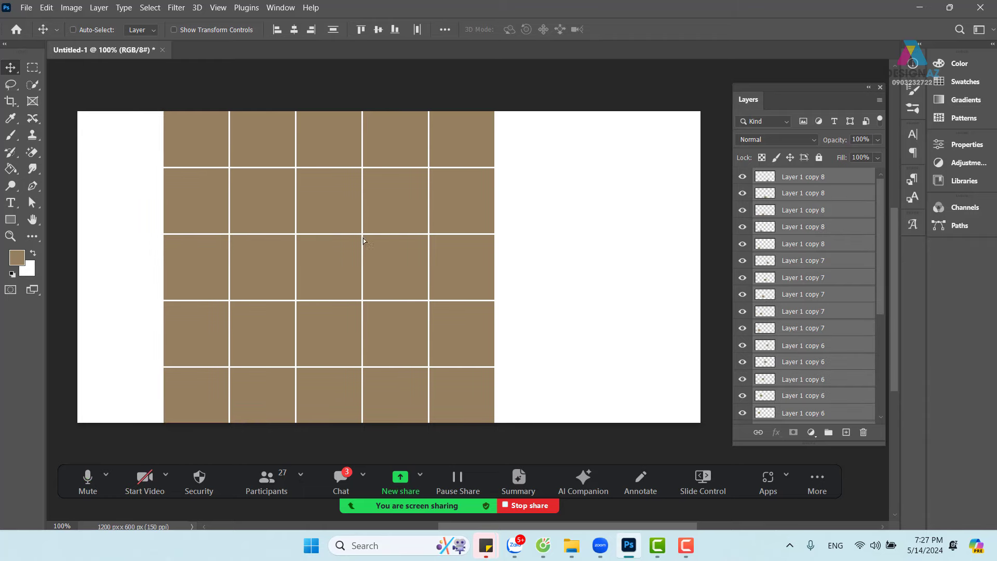
left_click_drag(363, 240, 335, 248)
left_click(451, 242)
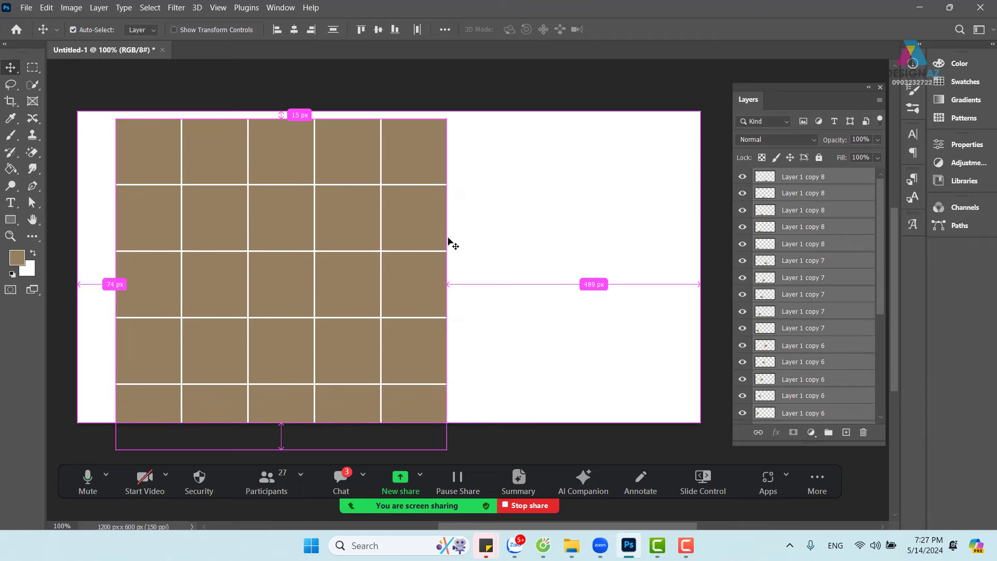
Step: Rotate the tile grid 45° and place it against the canvas's left edge
key("ctrl+t")
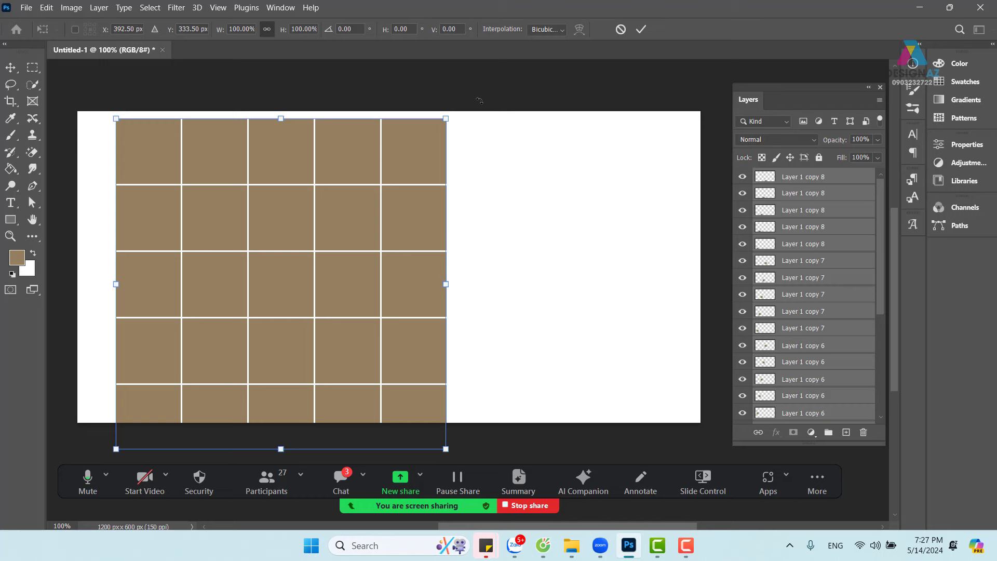
left_click_drag(479, 101, 525, 294)
left_click_drag(313, 284, 225, 256)
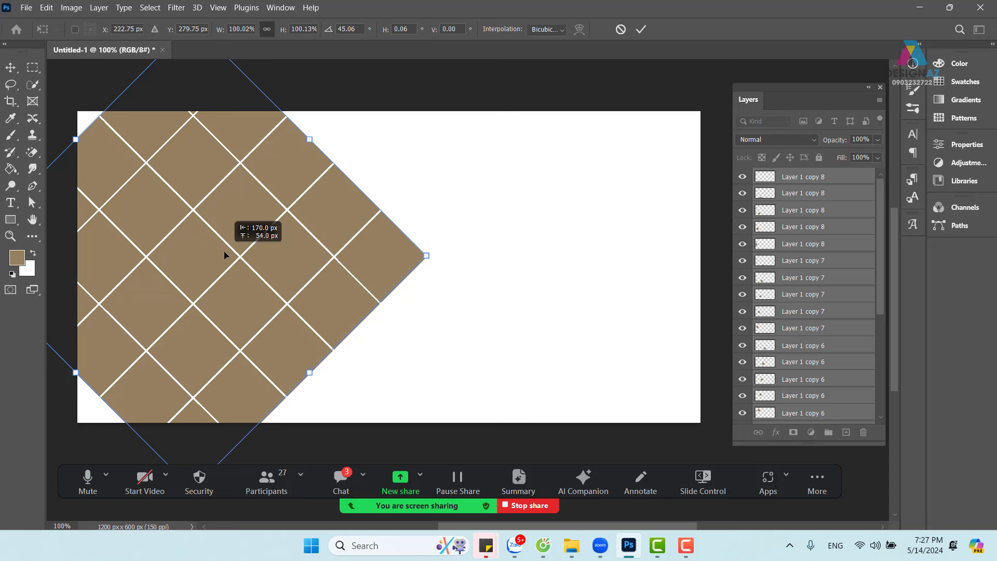
left_click_drag(225, 256, 223, 259)
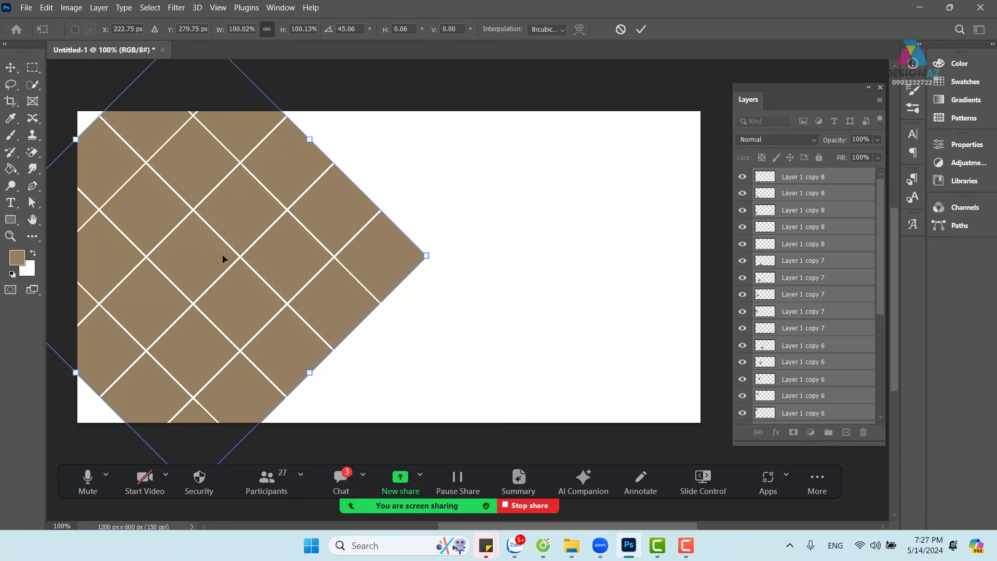
key("Return")
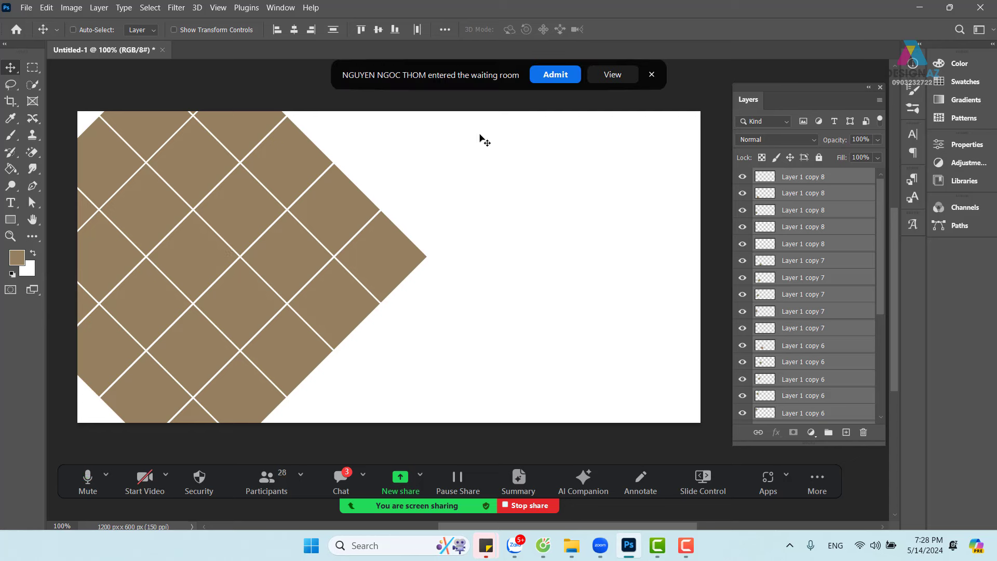
Step: Delete the first four inner tiles of the diamond, starting with the centre Layer 1 copy 7 tile
left_click(554, 78)
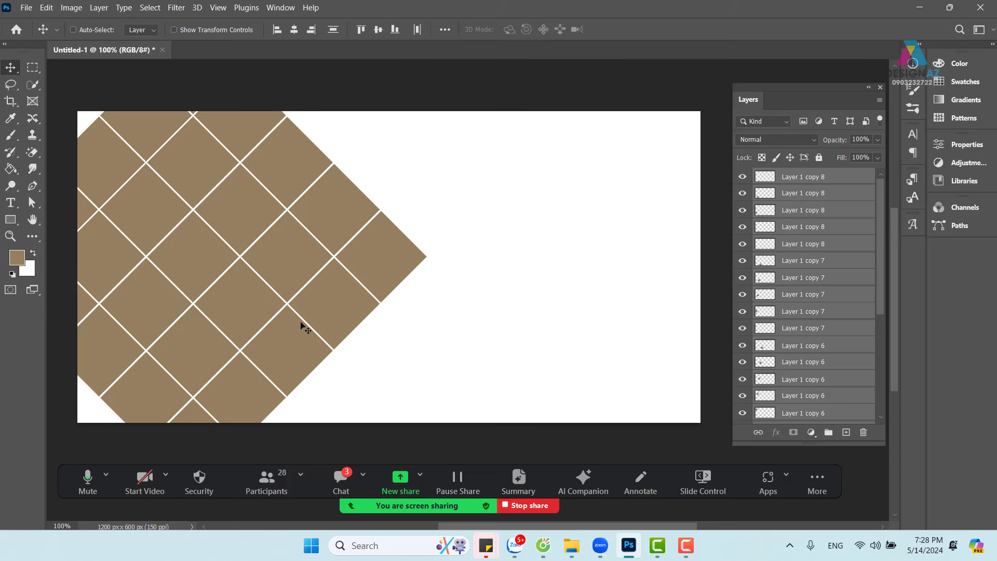
right_click(210, 334)
left_click(226, 341)
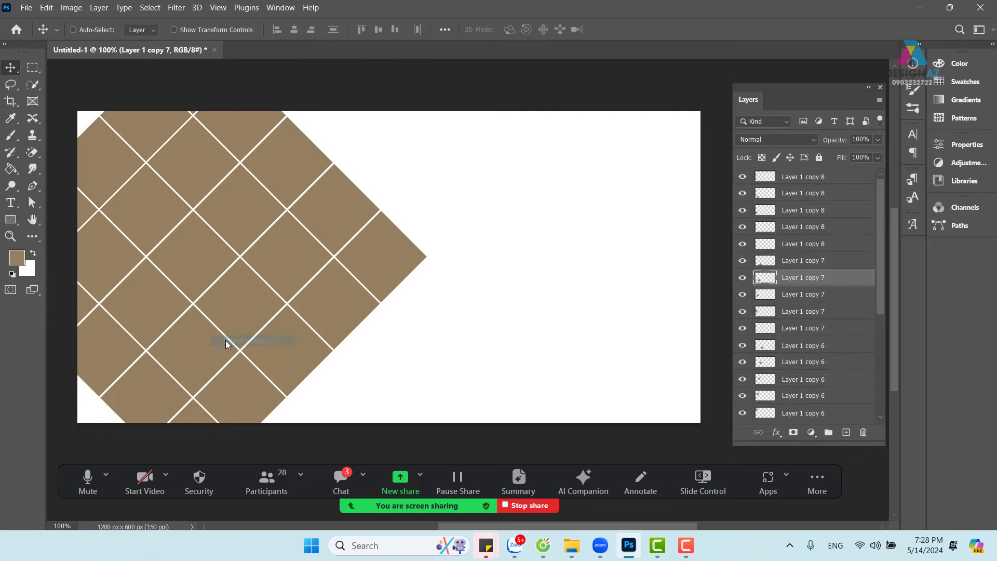
key("Delete")
right_click(240, 302)
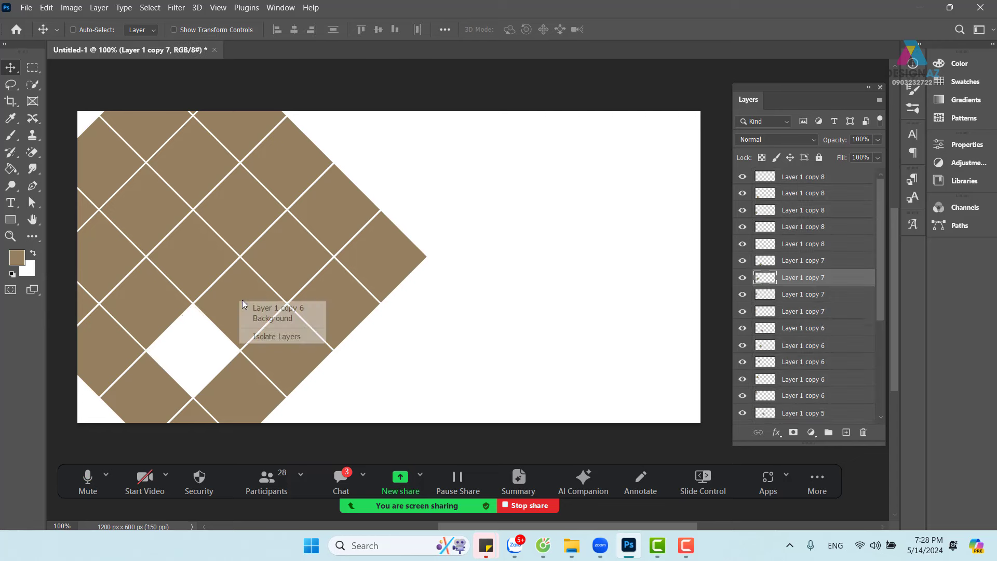
left_click(258, 308)
key("Delete")
right_click(279, 271)
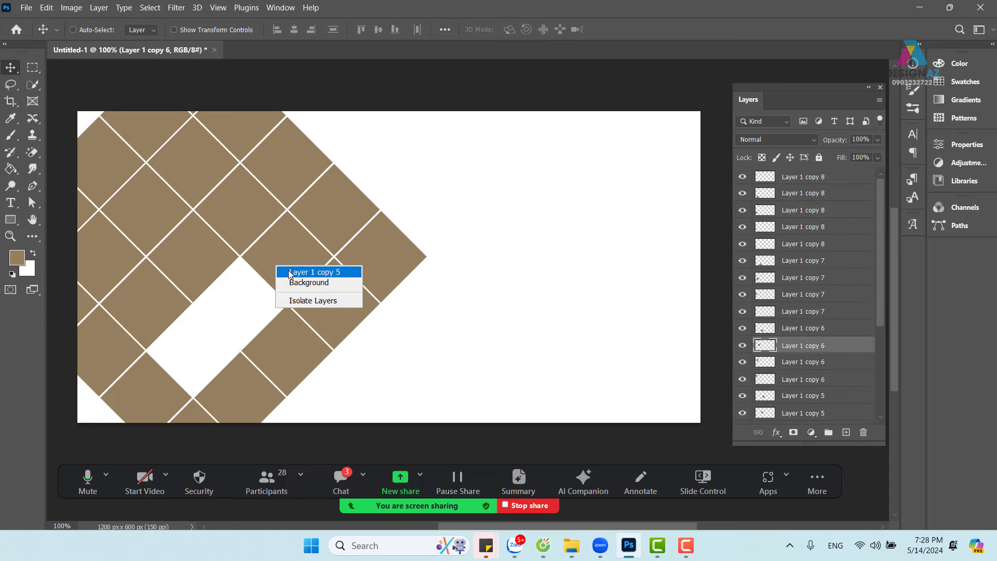
left_click(290, 273)
key("Delete")
right_click(246, 220)
left_click(256, 224)
key("Delete")
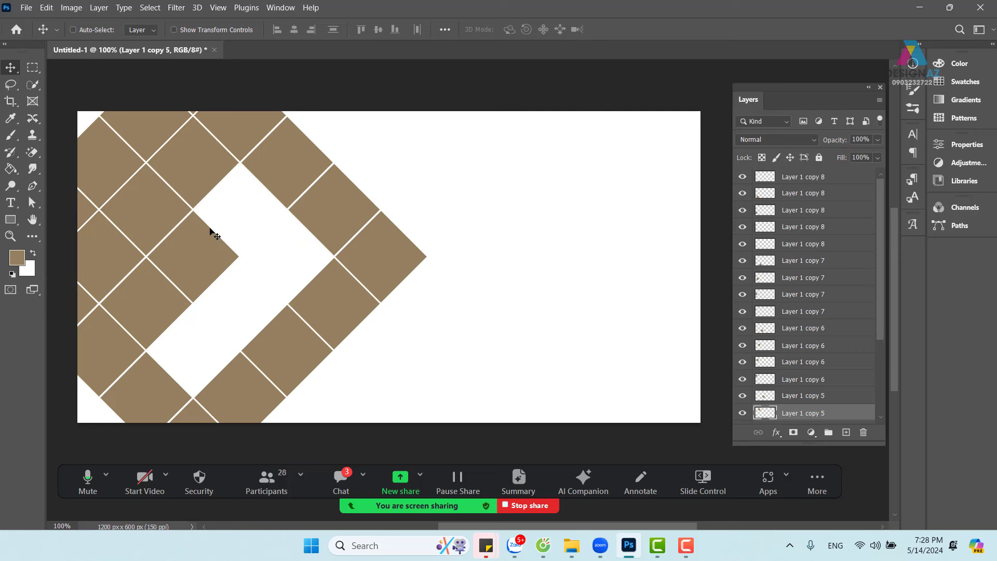
Step: Delete the remaining five inner tiles and mark a square rectangular selection over the hollow centre
right_click(186, 254)
left_click(218, 260)
key("Delete")
right_click(151, 297)
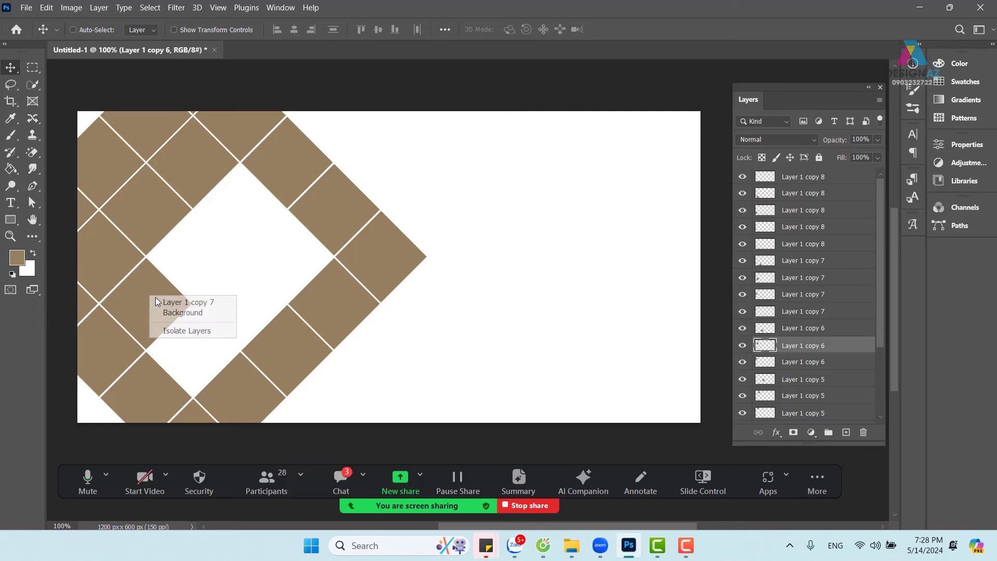
left_click(169, 302)
key("Delete")
right_click(120, 265)
left_click(132, 261)
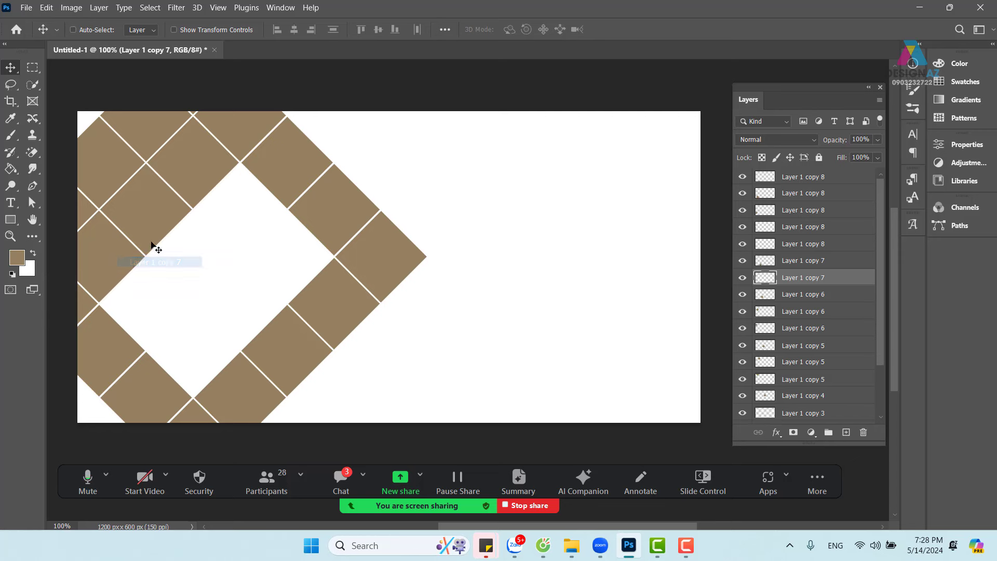
key("Delete")
right_click(145, 213)
left_click(166, 219)
key("Delete")
right_click(199, 172)
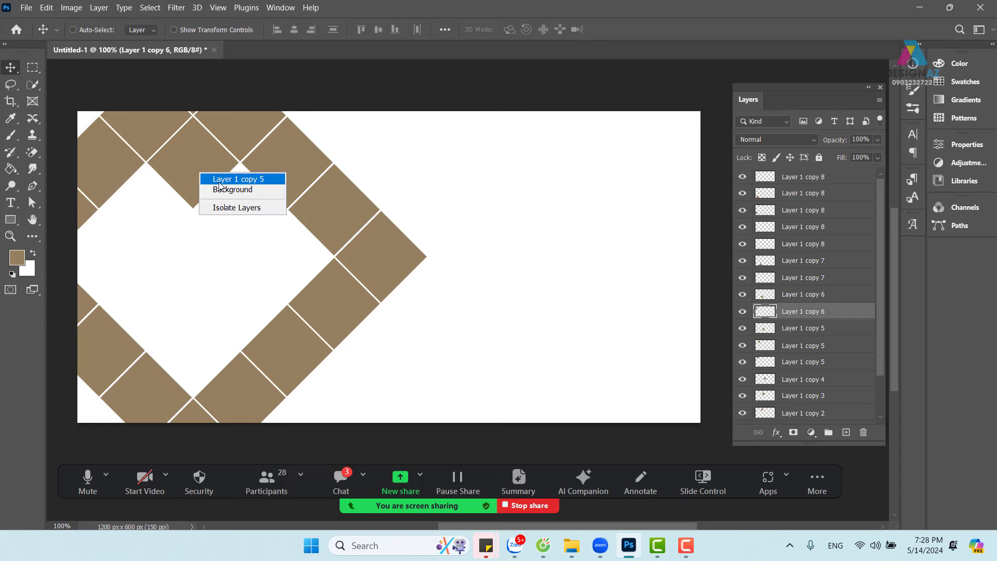
left_click(221, 183)
key("Delete")
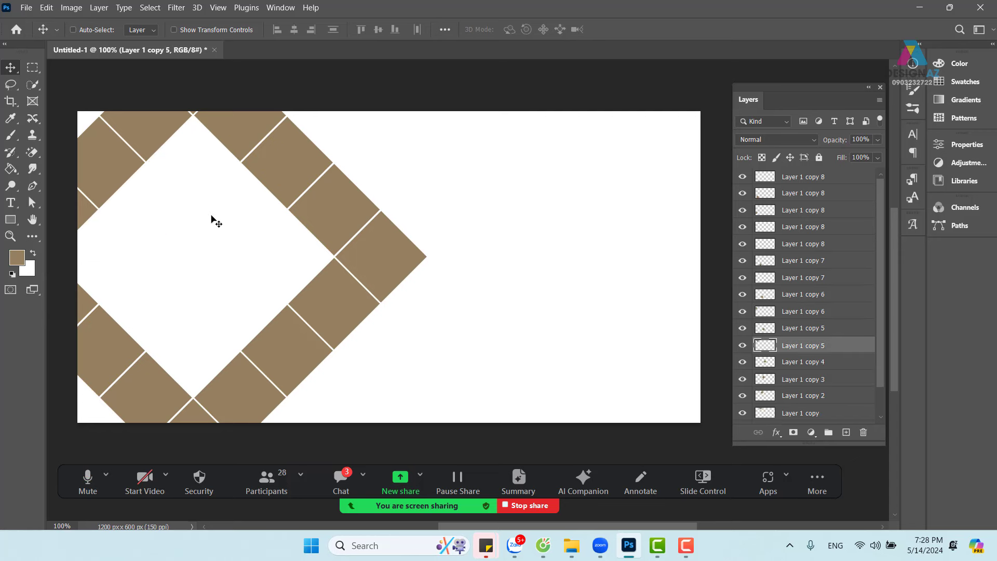
left_click(33, 67)
left_click_drag(188, 161, 596, 406)
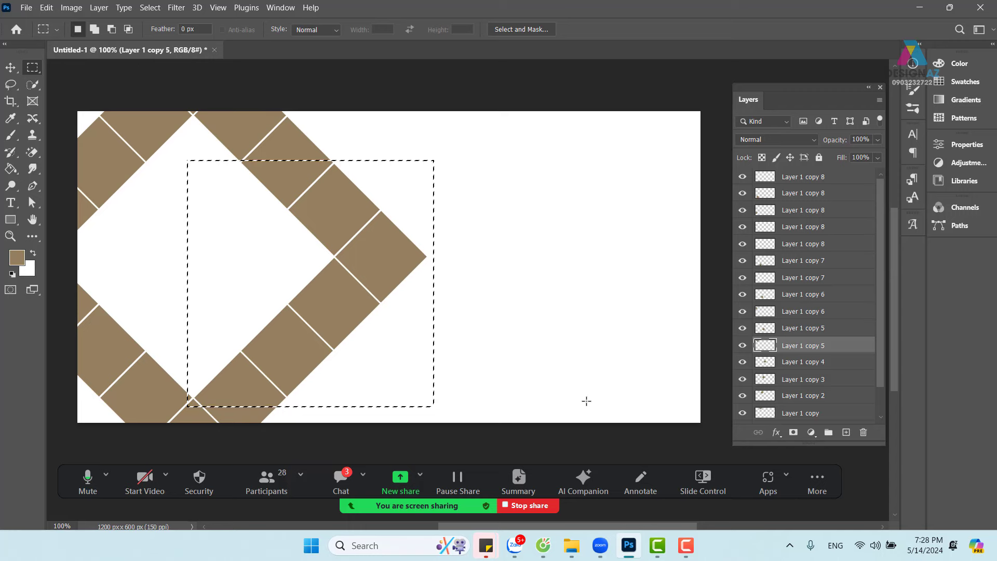
Step: Fill the square selection with beige on a new Layer 2 and shift it slightly
left_click(847, 432)
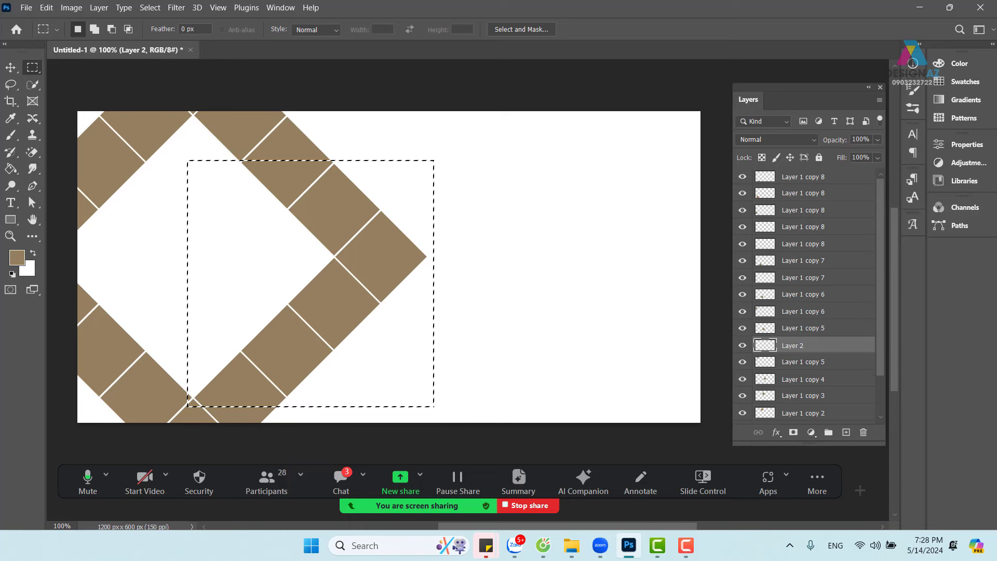
key("alt+BackSpace")
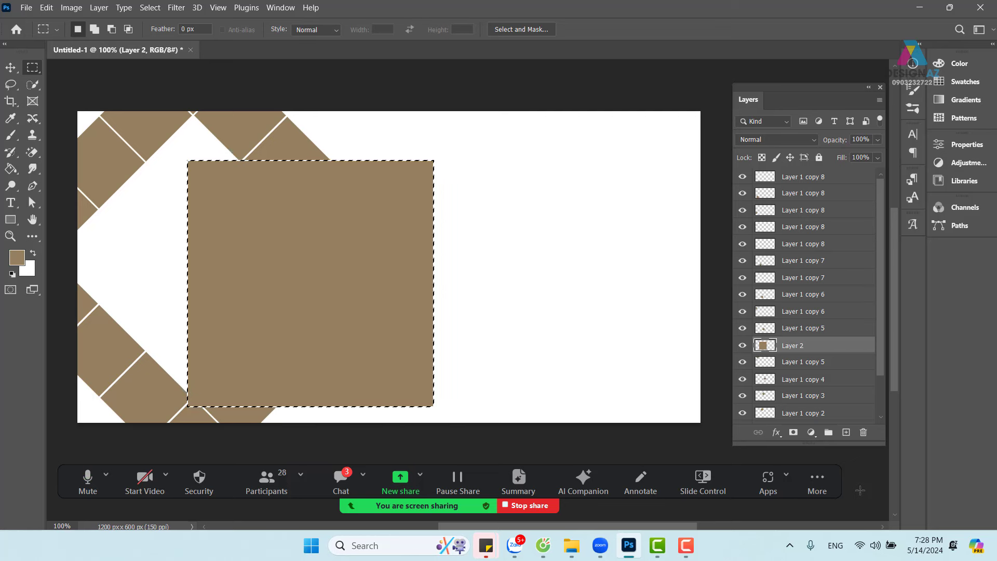
key("ctrl+d")
key("v")
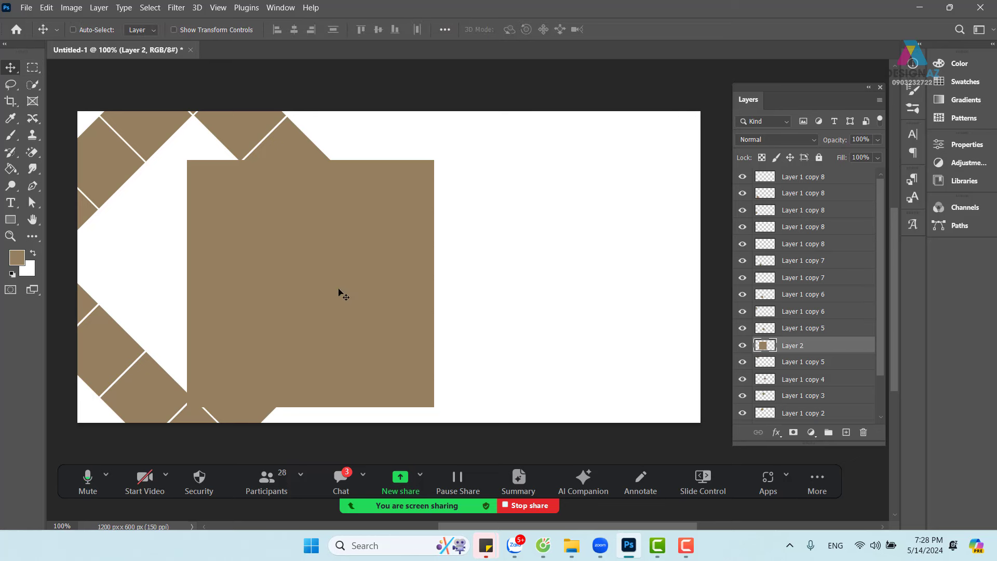
left_click_drag(341, 291, 395, 263)
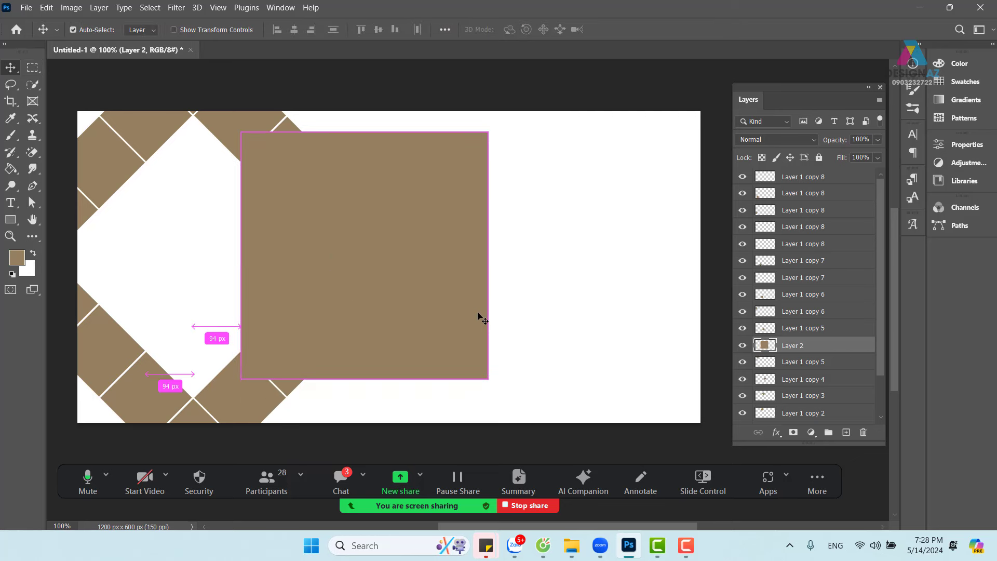
Step: Rotate the beige square 45° into a diamond, then move and scale it to fit the hole
key("ctrl+t")
left_click_drag(491, 126, 549, 273)
key("ctrl+z")
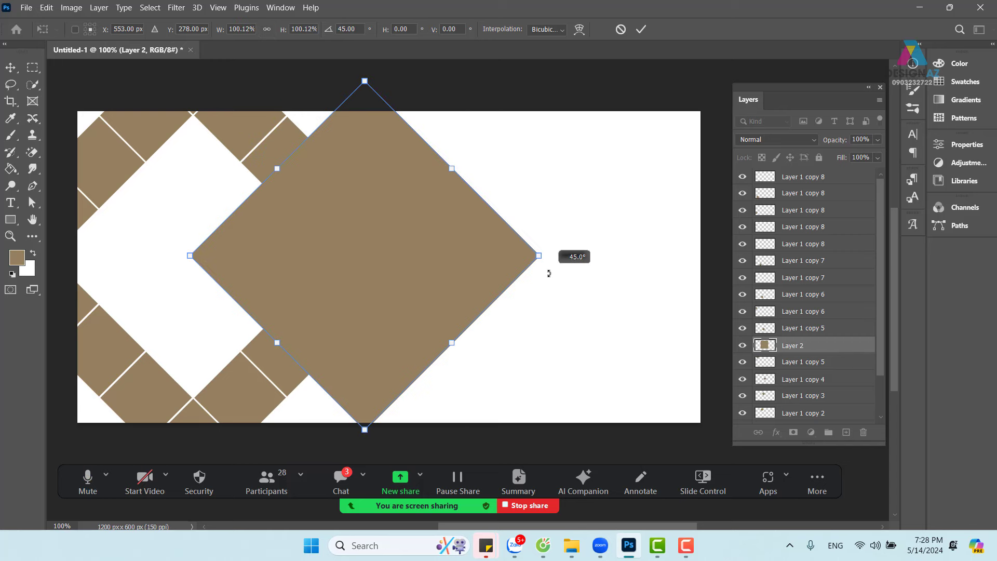
left_click_drag(414, 239, 282, 243)
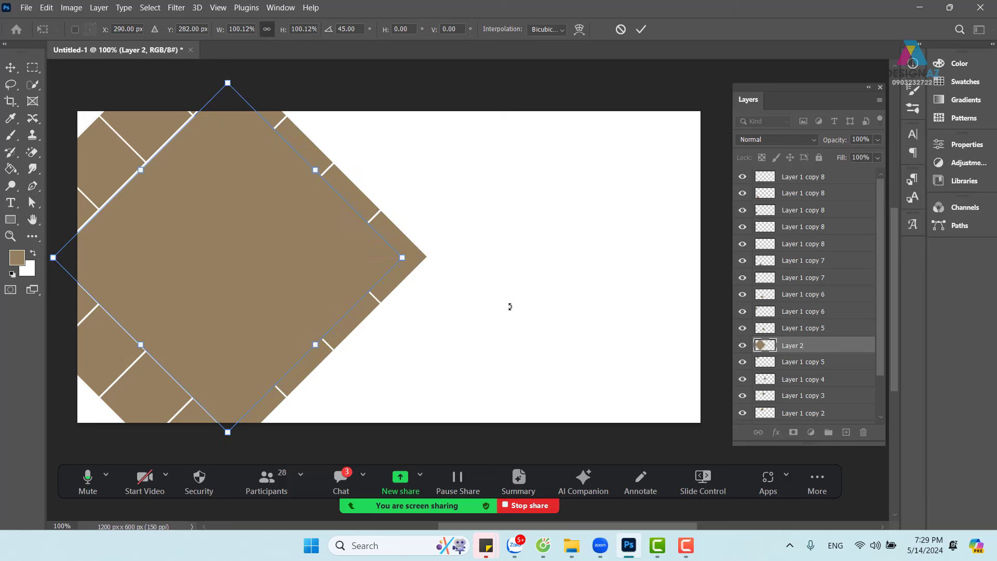
key("Up")
key("Up")
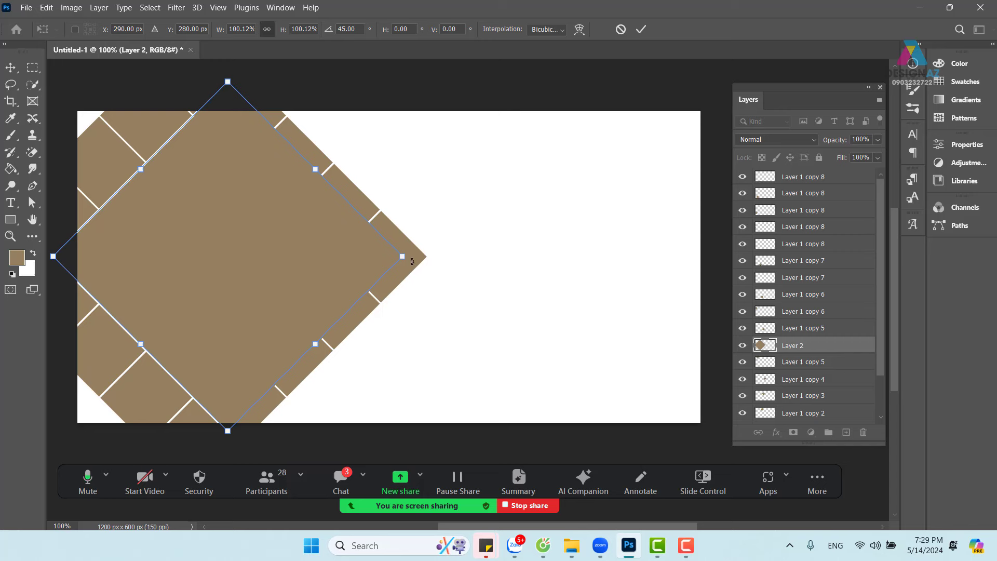
left_click_drag(404, 257, 335, 261)
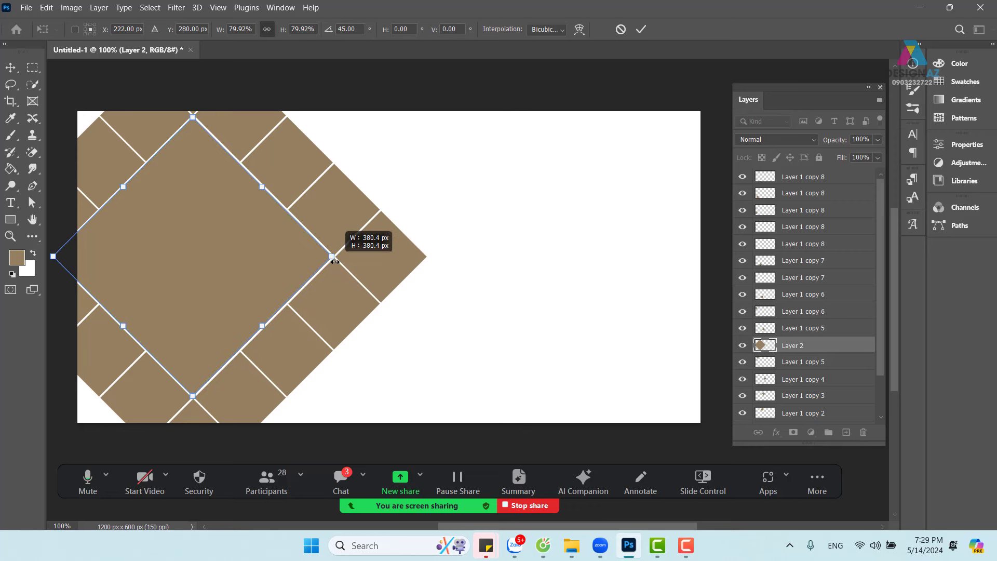
left_click_drag(335, 261, 335, 262)
key("Return")
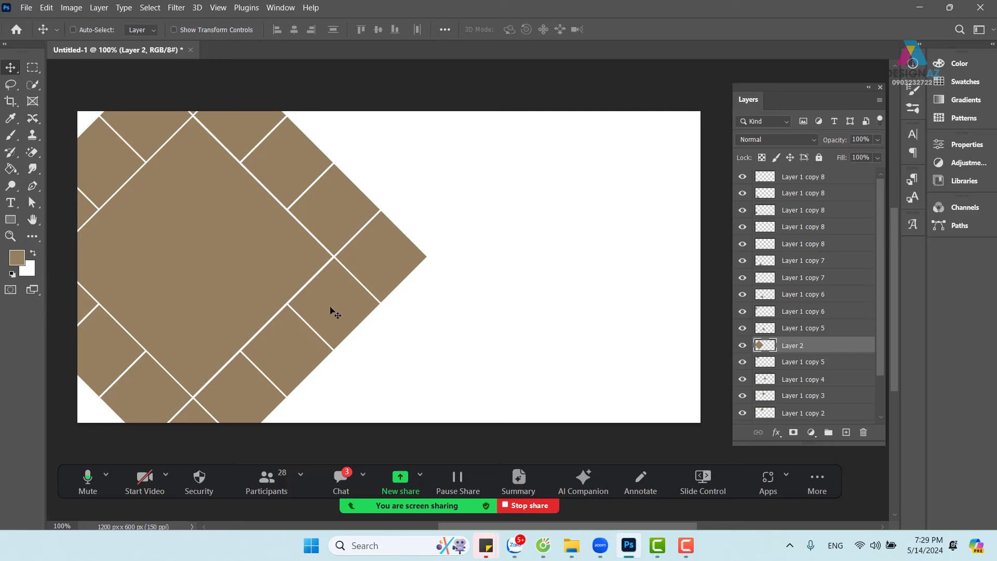
Step: Fade the tiles below, above and right of the diamond to 50%, 40%, 30% and 60% opacity
right_click(294, 359)
left_click(311, 364)
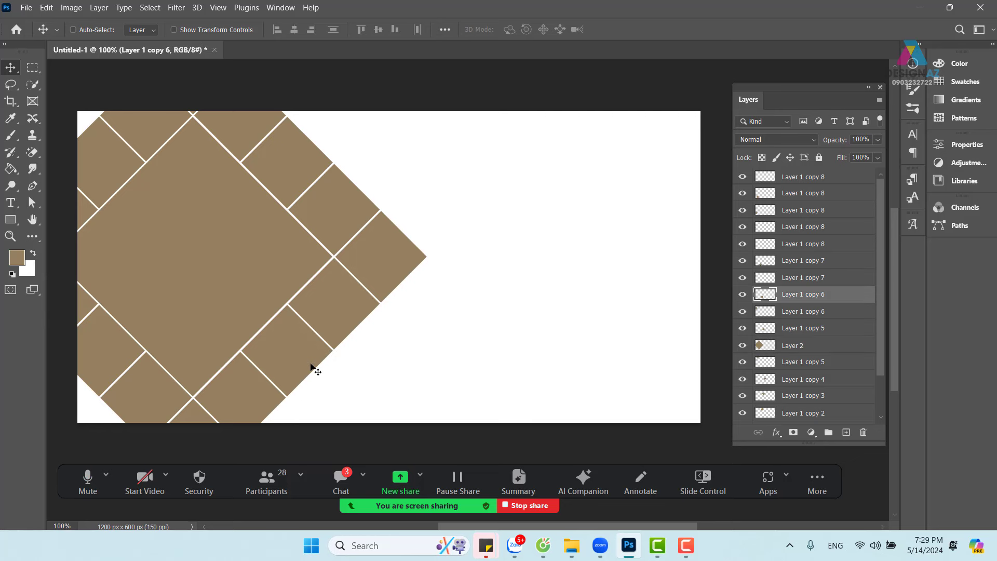
key("5")
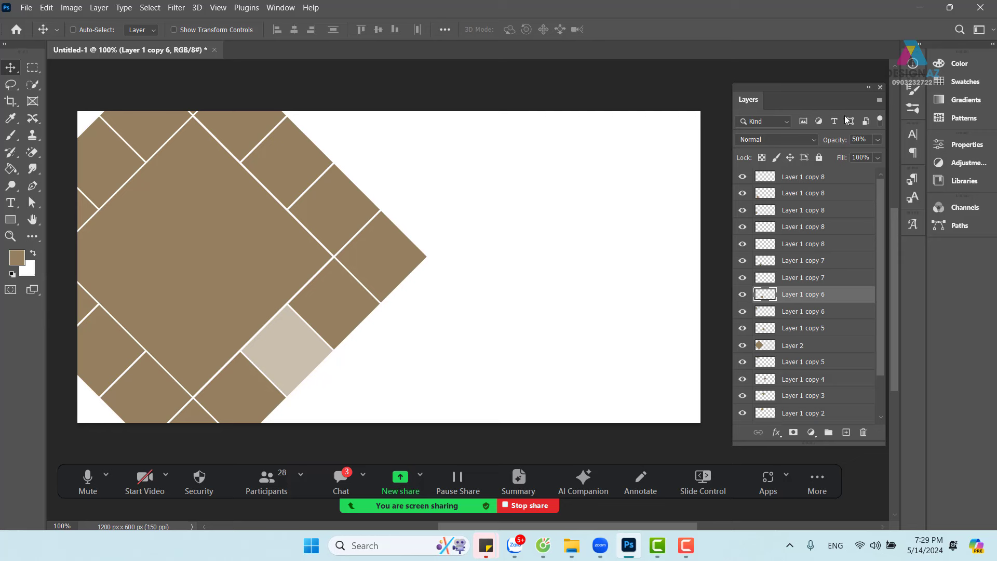
right_click(263, 403)
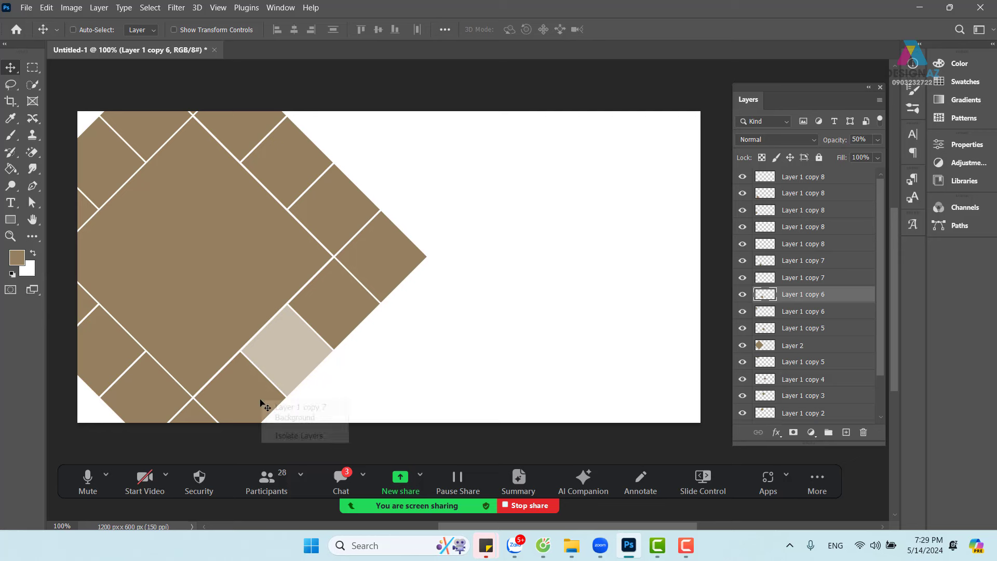
left_click(276, 407)
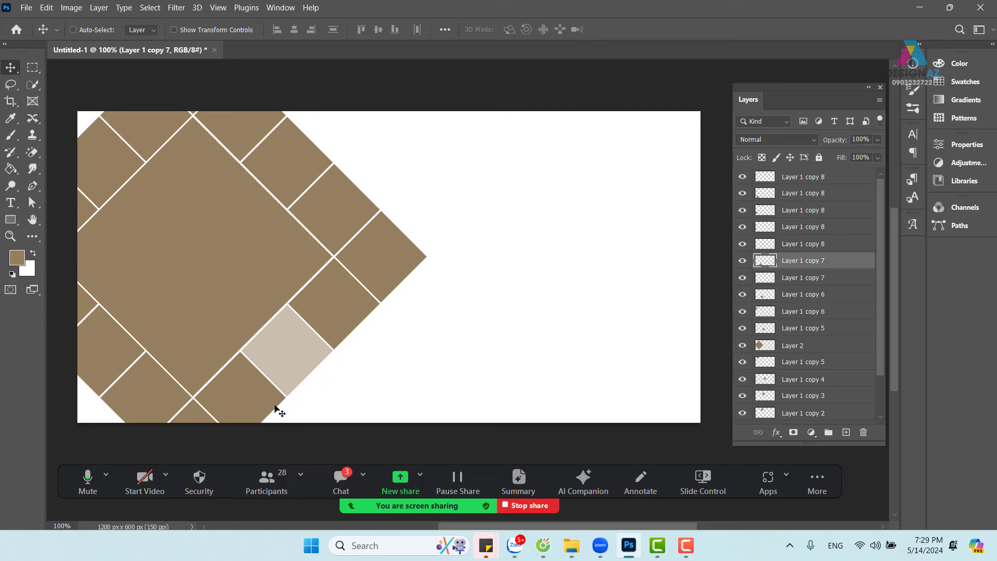
key("4")
right_click(286, 149)
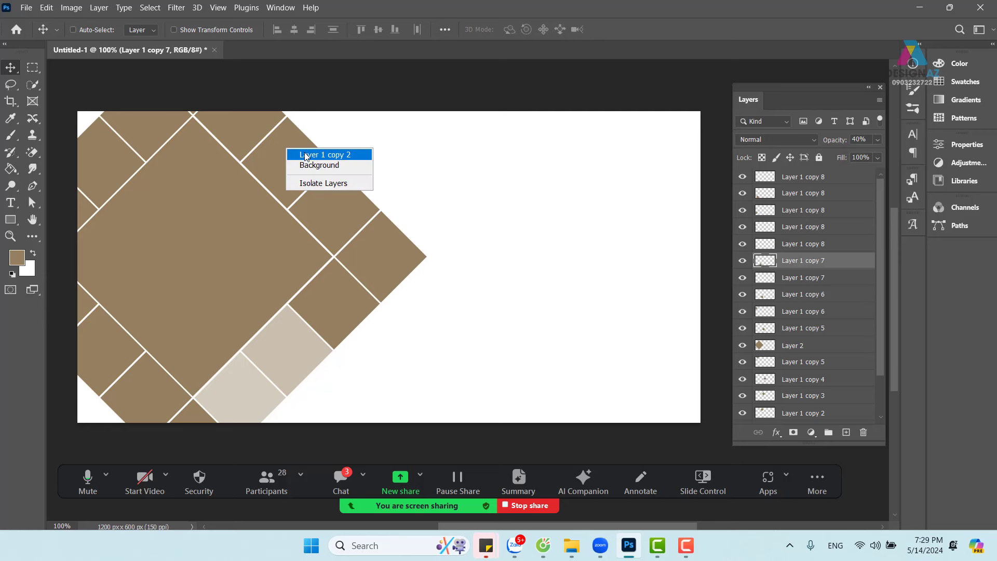
left_click(306, 155)
key("3")
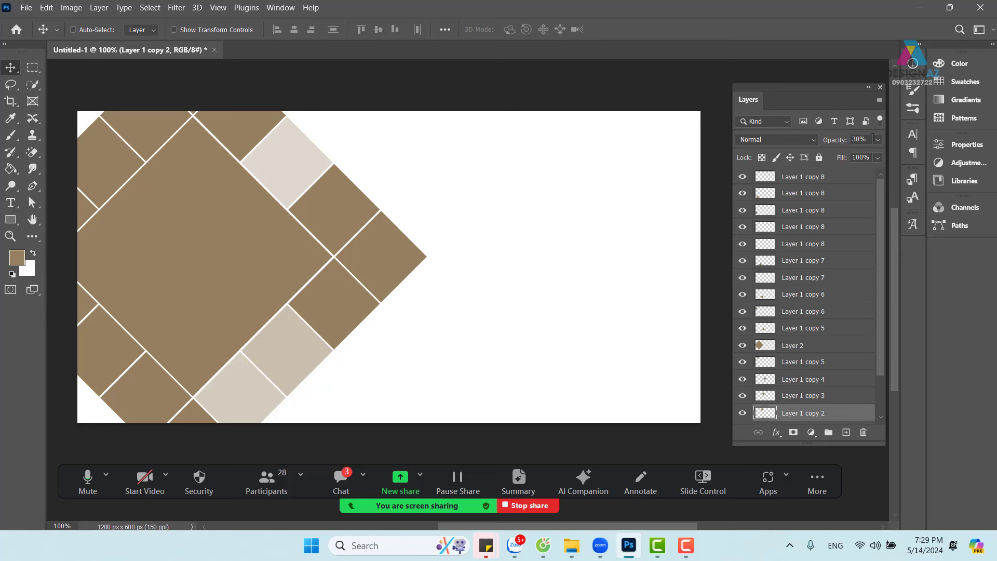
right_click(344, 296)
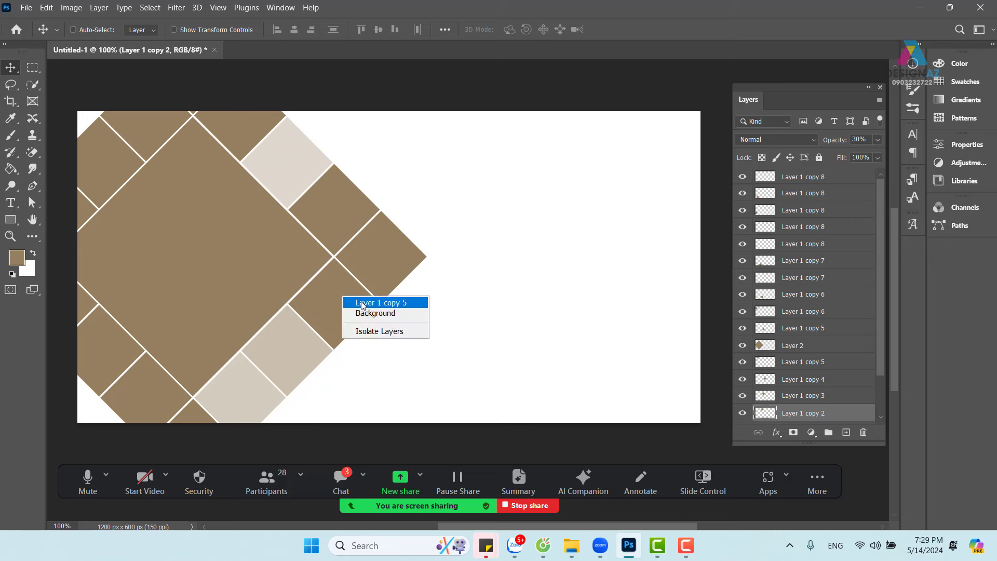
left_click(364, 303)
right_click(389, 243)
left_click(410, 248)
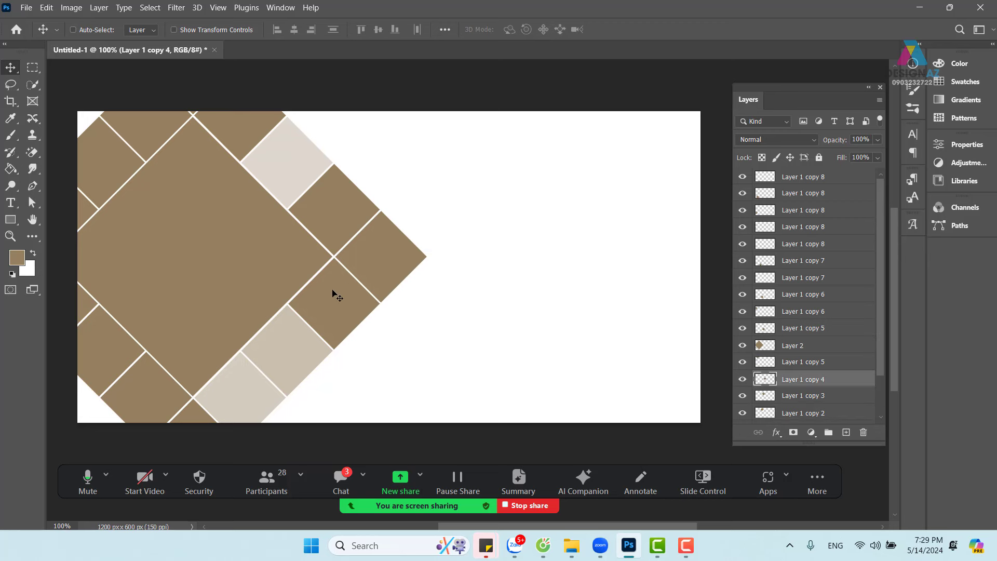
right_click(400, 238)
left_click(417, 294)
key("6")
Step: Fade the lower-left, top-left, upper-left and bottom tiles to 20%, 10%, 50% and 60% opacity
right_click(102, 350)
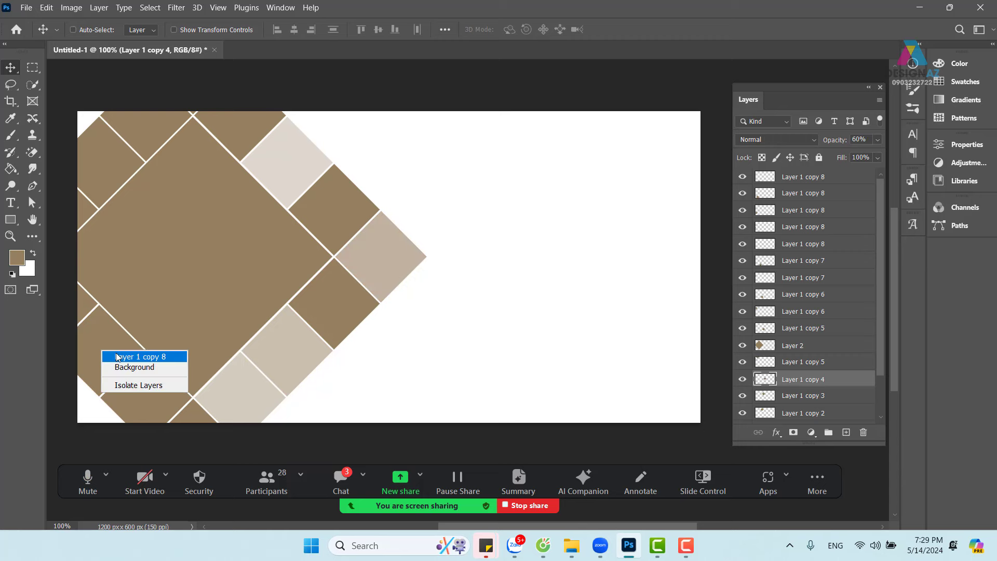
left_click(117, 357)
key("2")
right_click(151, 120)
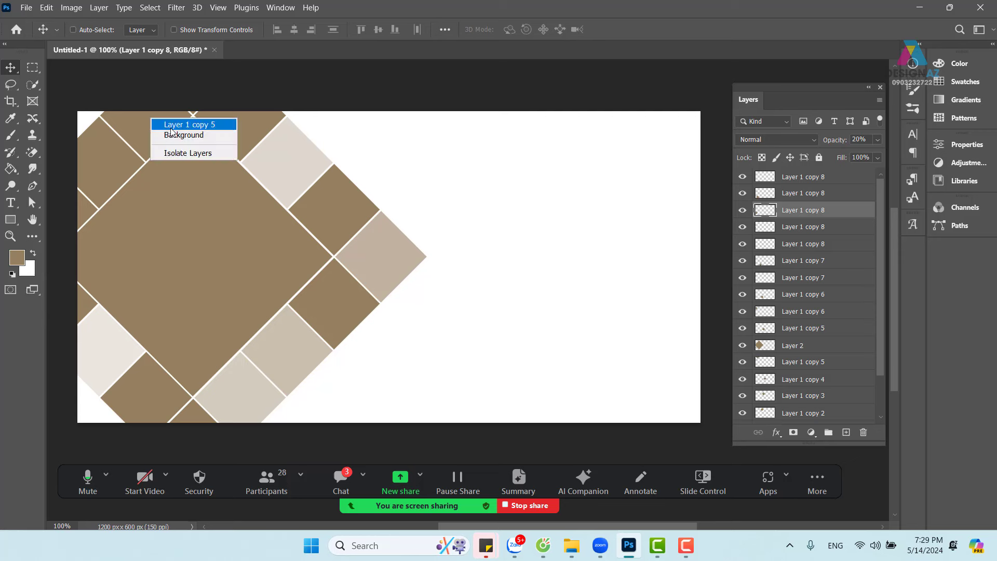
left_click(171, 127)
key("1")
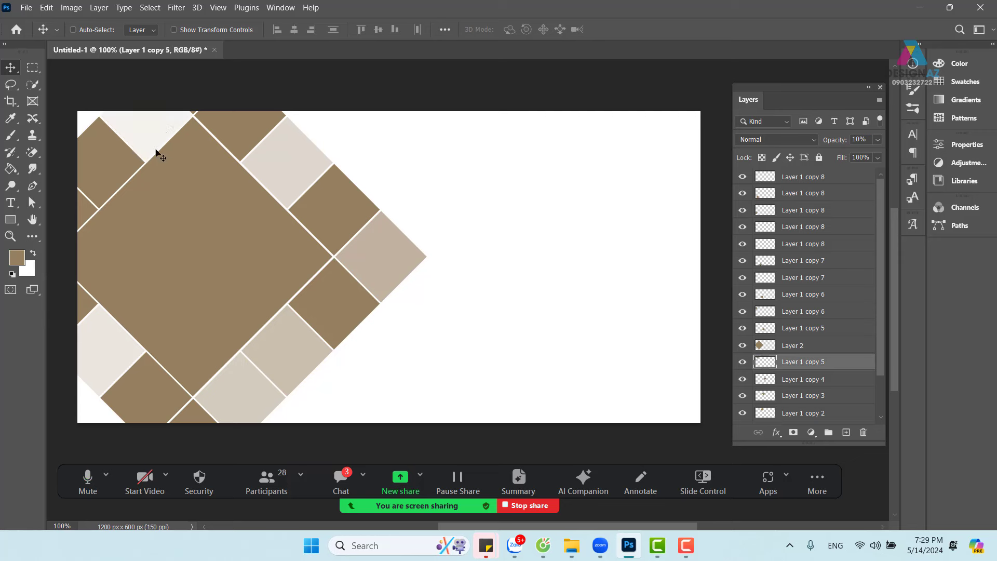
right_click(95, 164)
left_click(111, 170)
key("5")
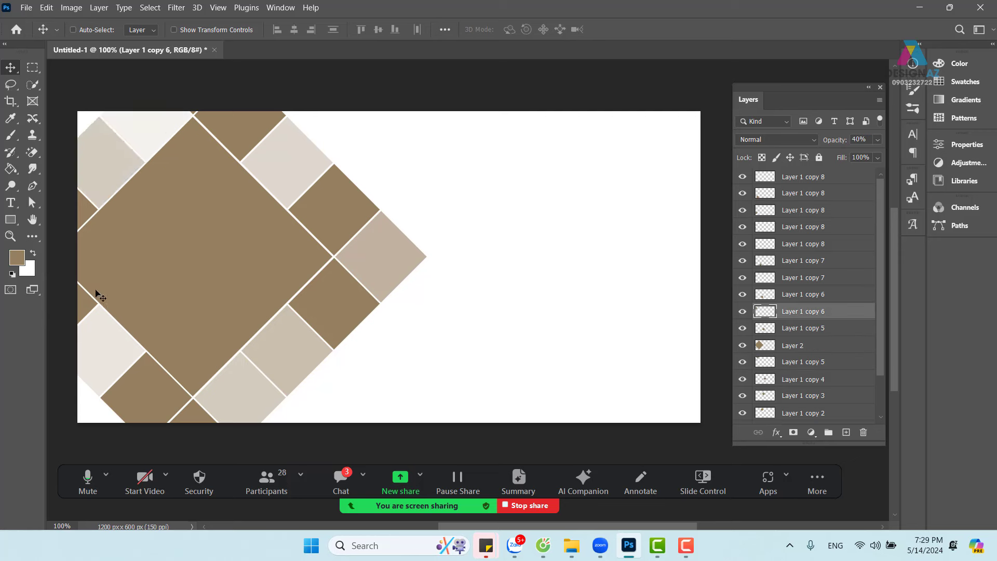
right_click(148, 396)
left_click(185, 402)
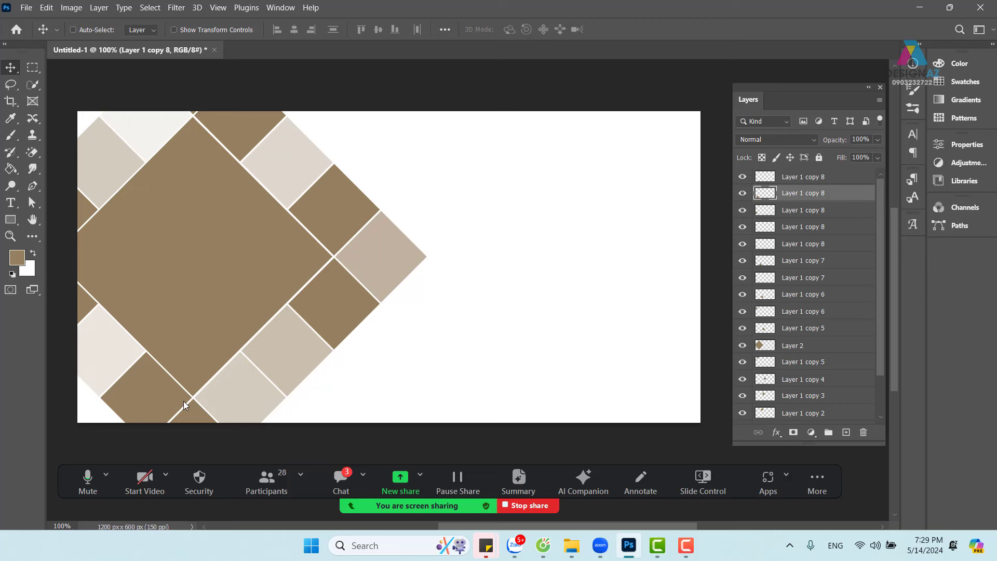
key("6")
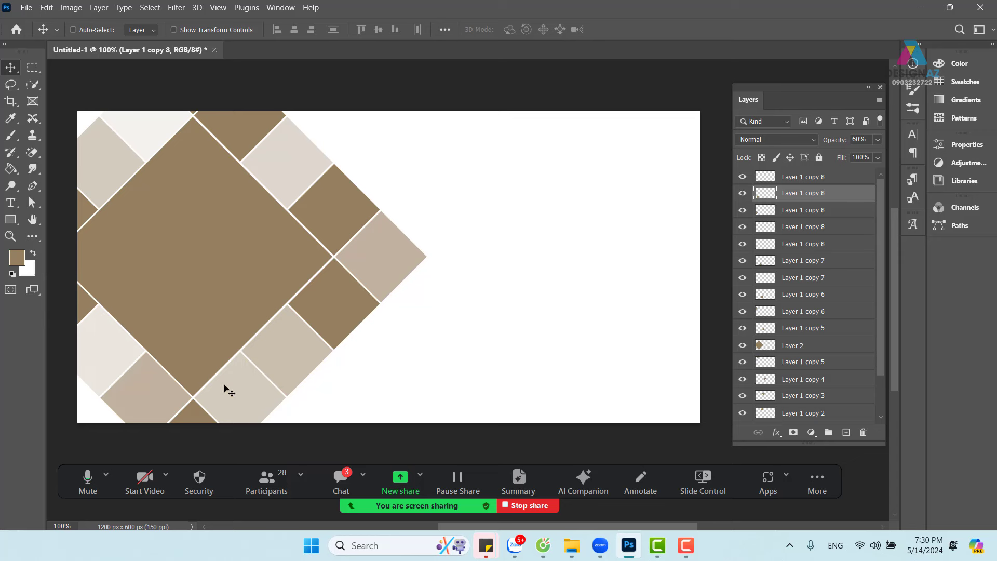
right_click(300, 344)
left_click(317, 349)
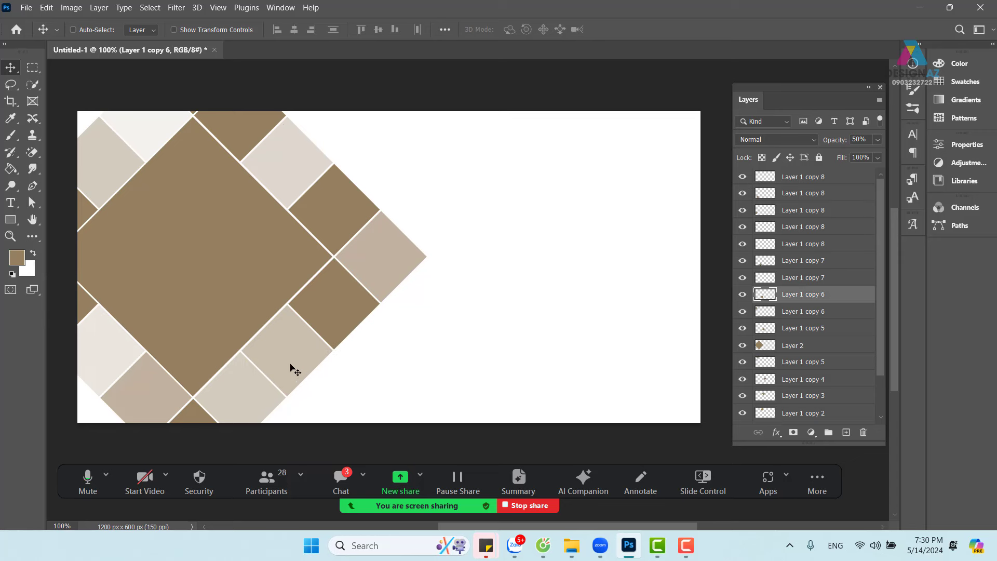
Step: Duplicate a tile beside the diamond, shrink it, and set it to 30% opacity
left_click_drag(309, 369, 440, 370)
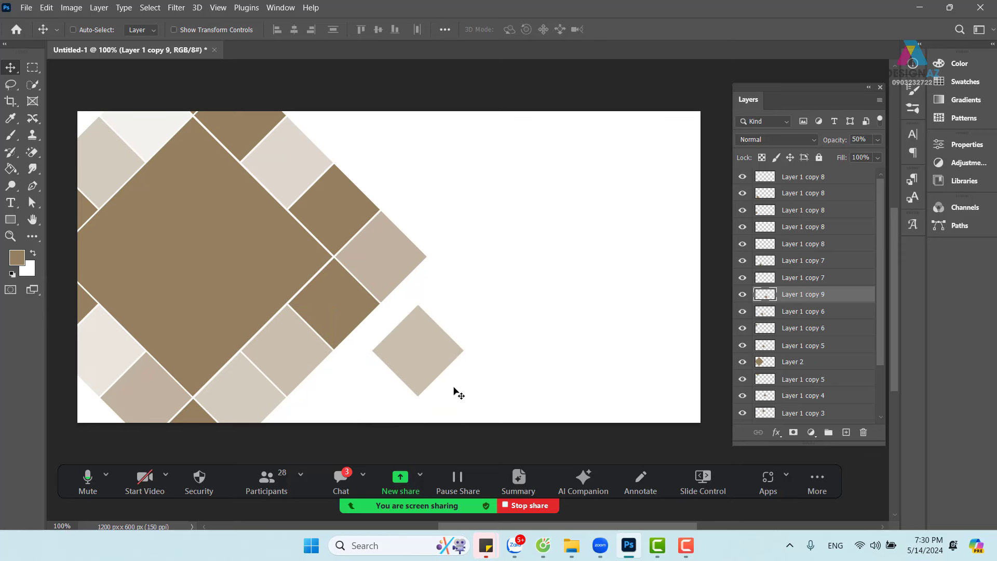
key("ctrl+t")
left_click_drag(462, 305, 341, 422)
key("Return")
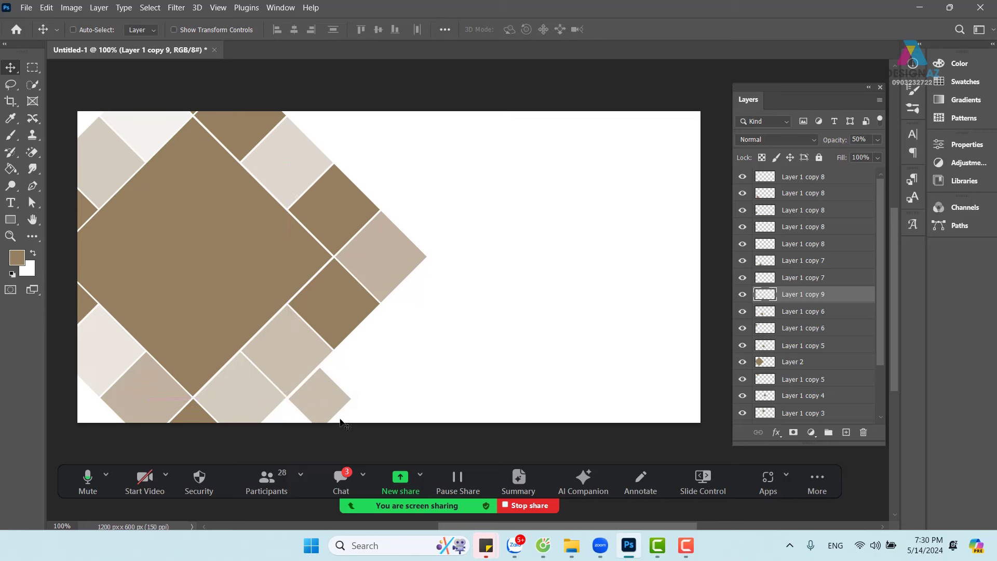
key("3")
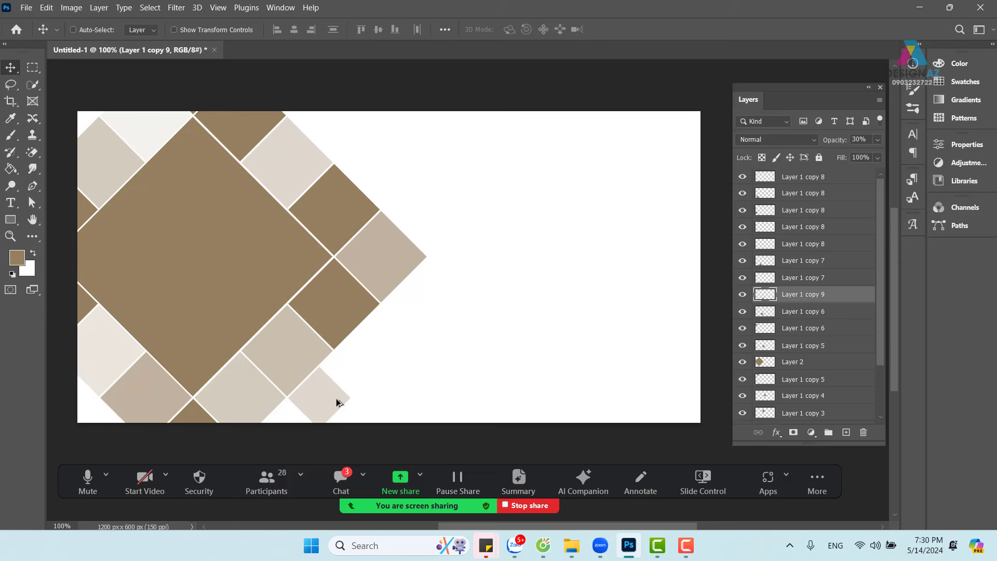
Step: Make a smaller copy about 84 px at 10% opacity and place another copy near the top right
left_click_drag(338, 403, 395, 365)
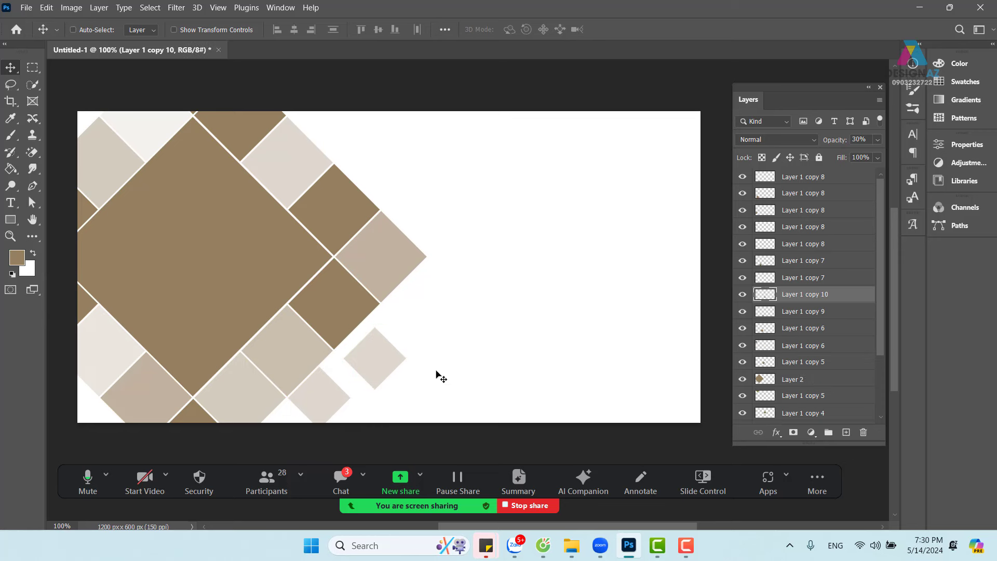
key("ctrl")
key("ctrl+t")
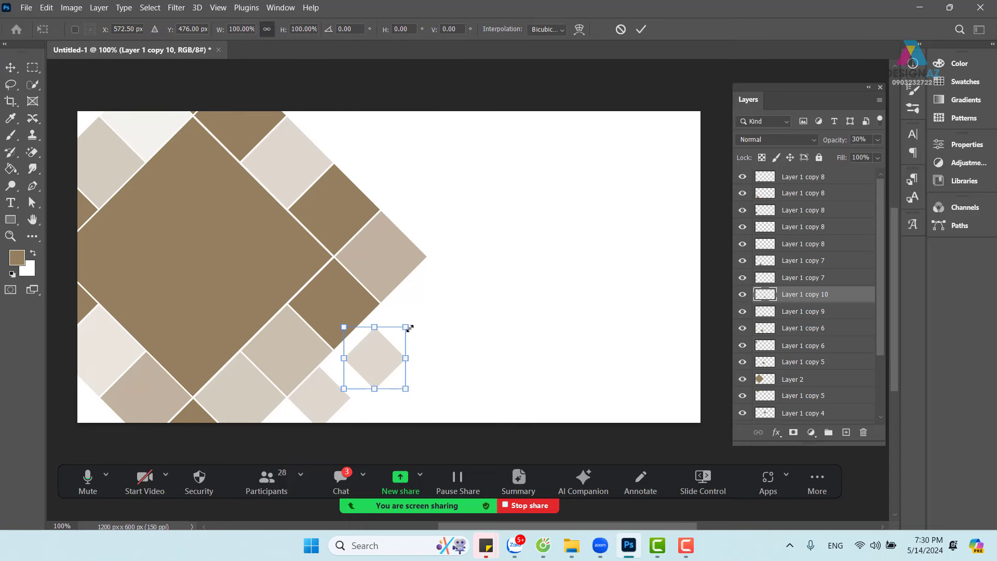
left_click_drag(406, 328, 383, 396)
key("Return")
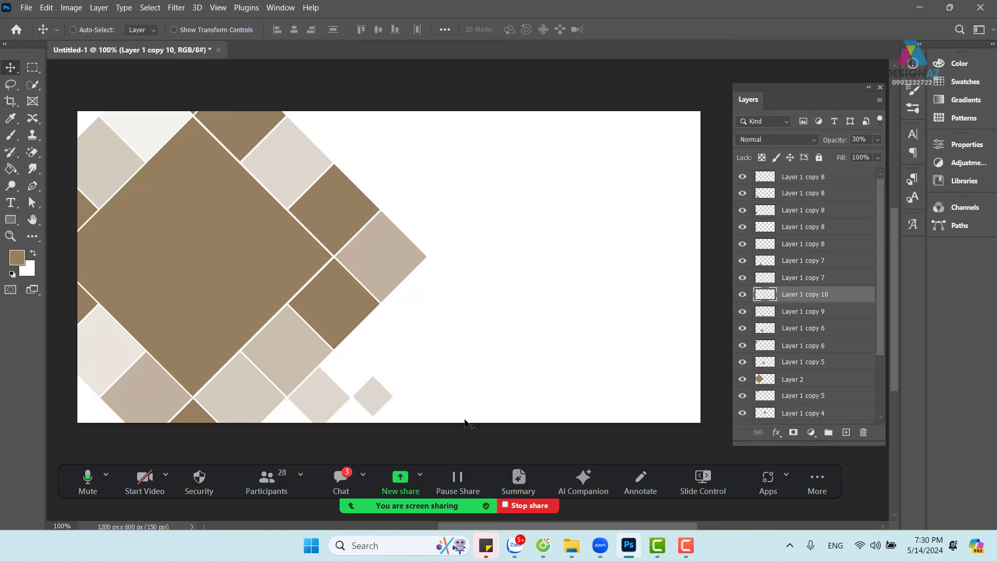
key("Down")
key("1")
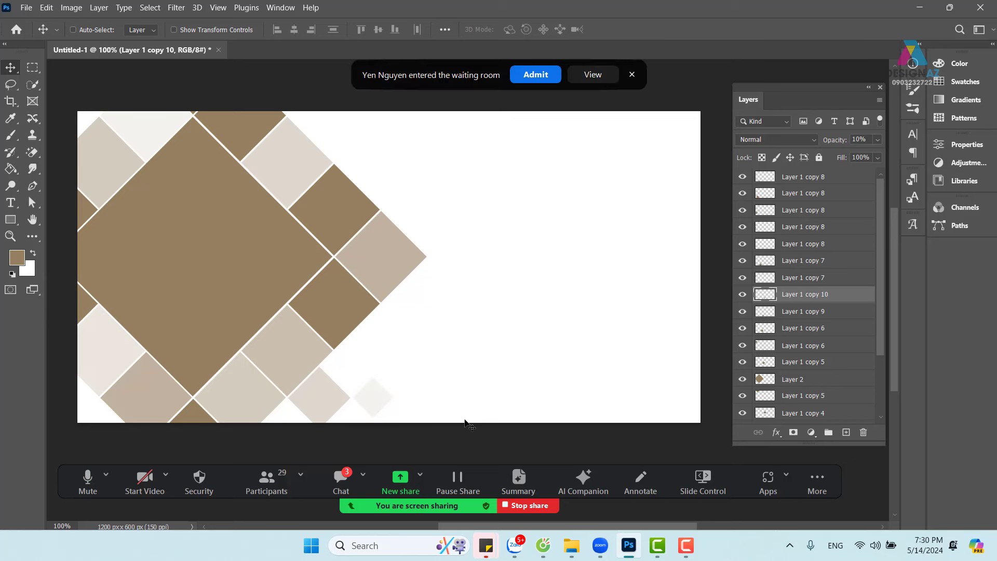
left_click(530, 74)
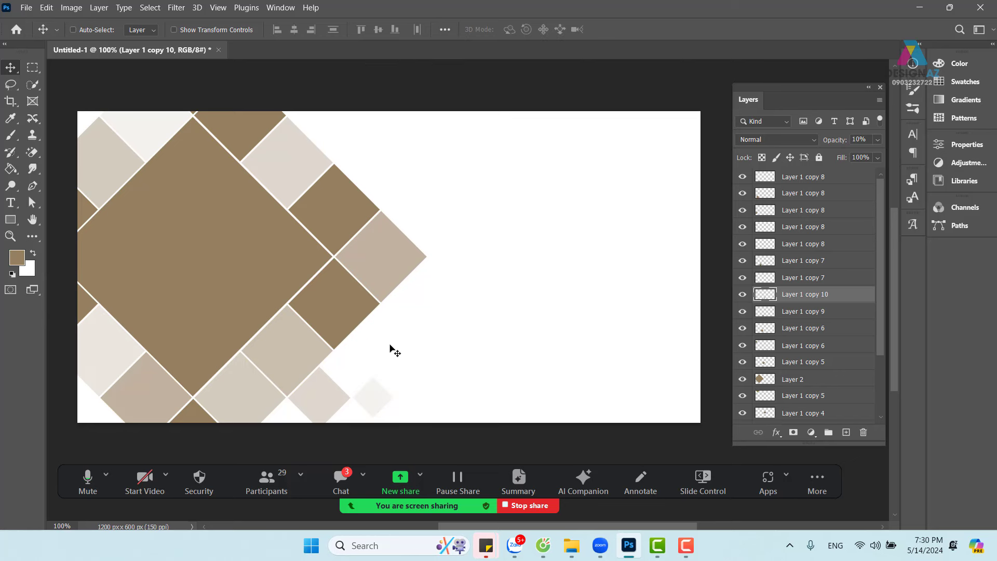
left_click_drag(374, 395, 399, 166)
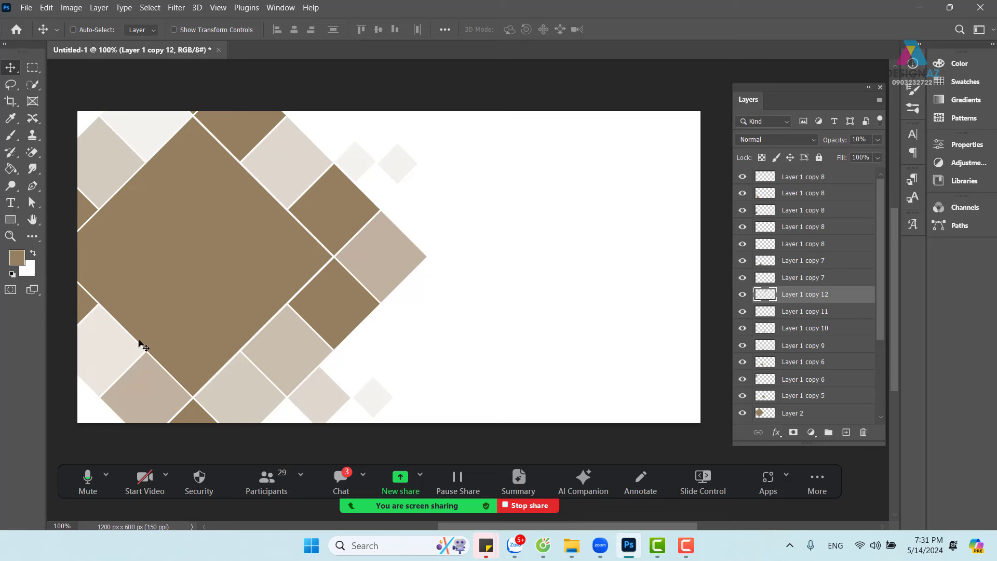
Step: Delete the top brown tile's Layer 1 copy, then select the bottom tile's Layer 1 copy 8
right_click(247, 125)
left_click(274, 130)
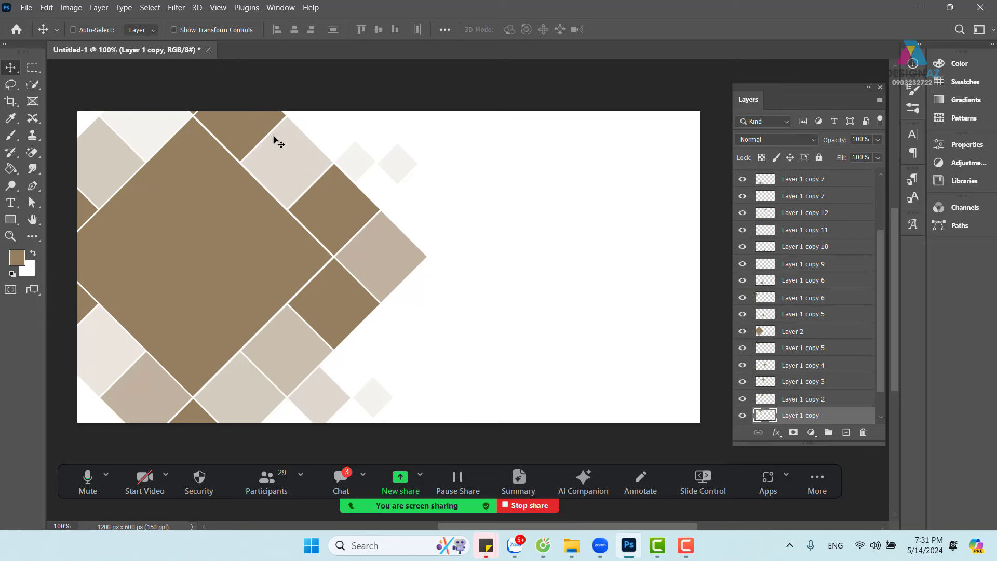
key("Delete")
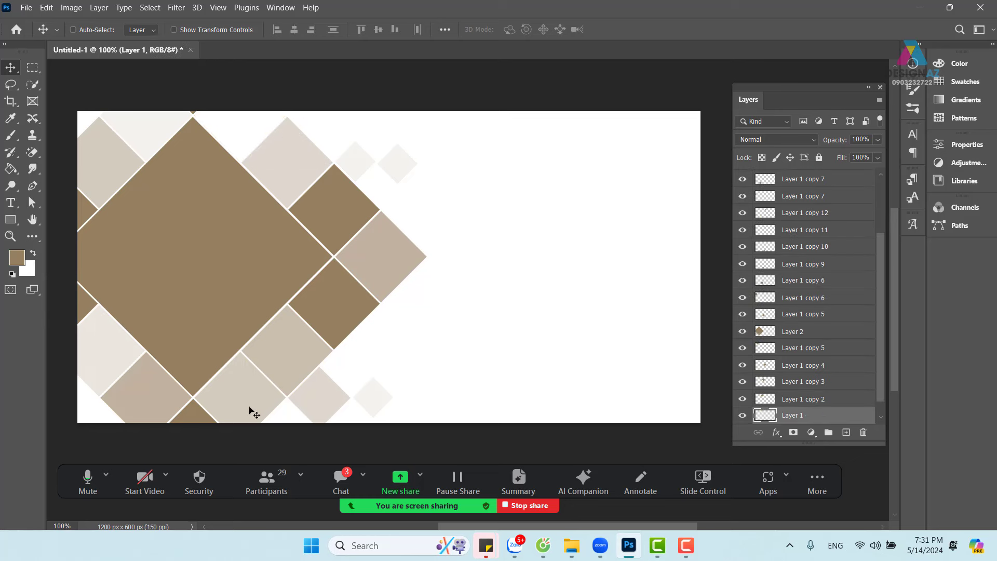
right_click(200, 422)
left_click(229, 429)
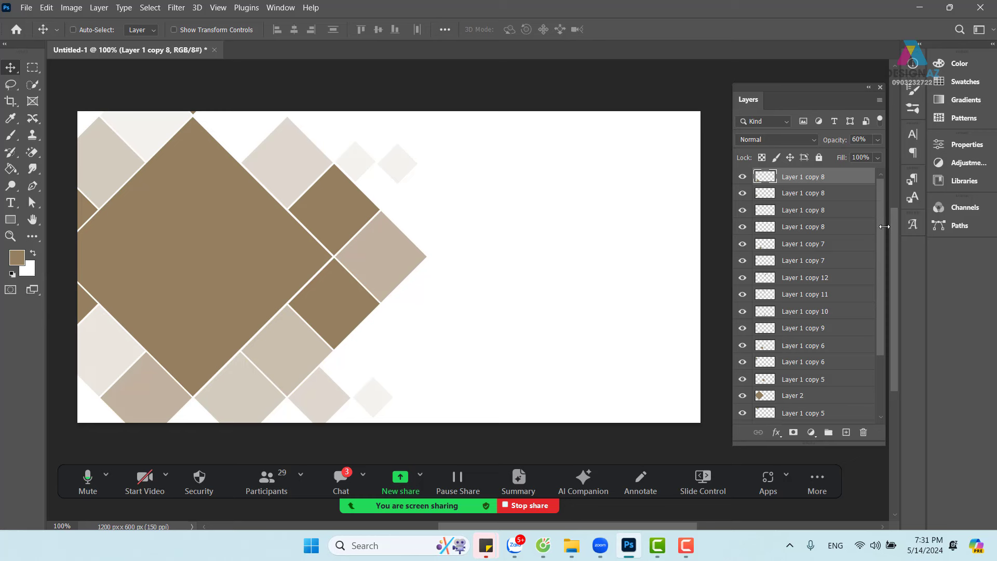
Step: Select every tile layer from Layer 1 copy 8 down to Layer 1 and delete them
scroll(866, 400, "down", 5)
left_click(843, 404, "shift")
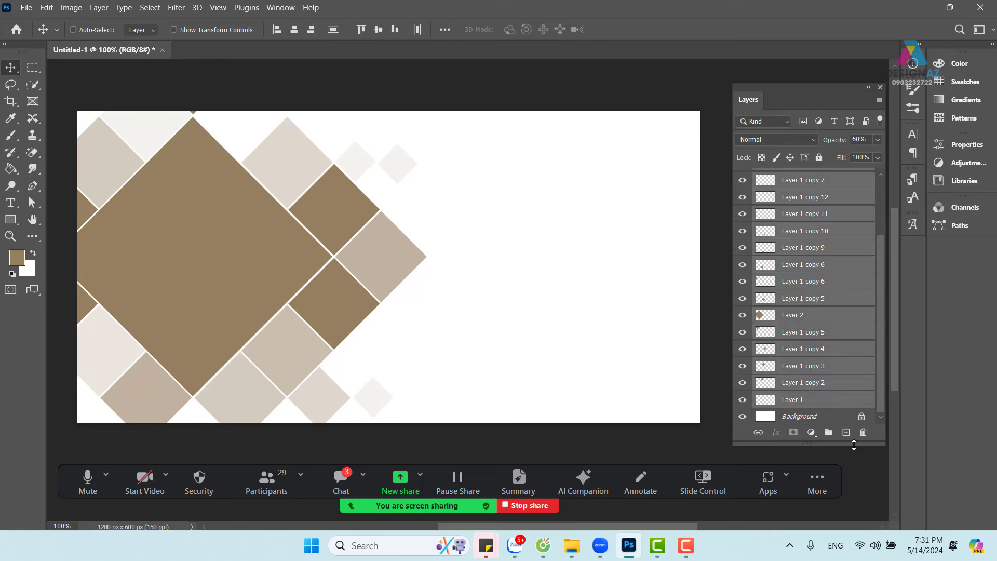
key("Delete")
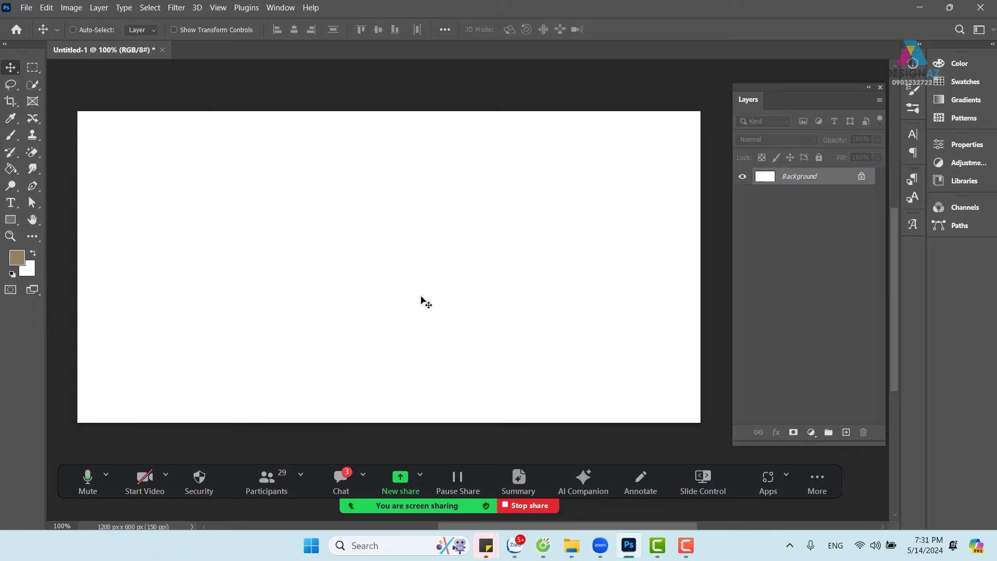
left_click(36, 69)
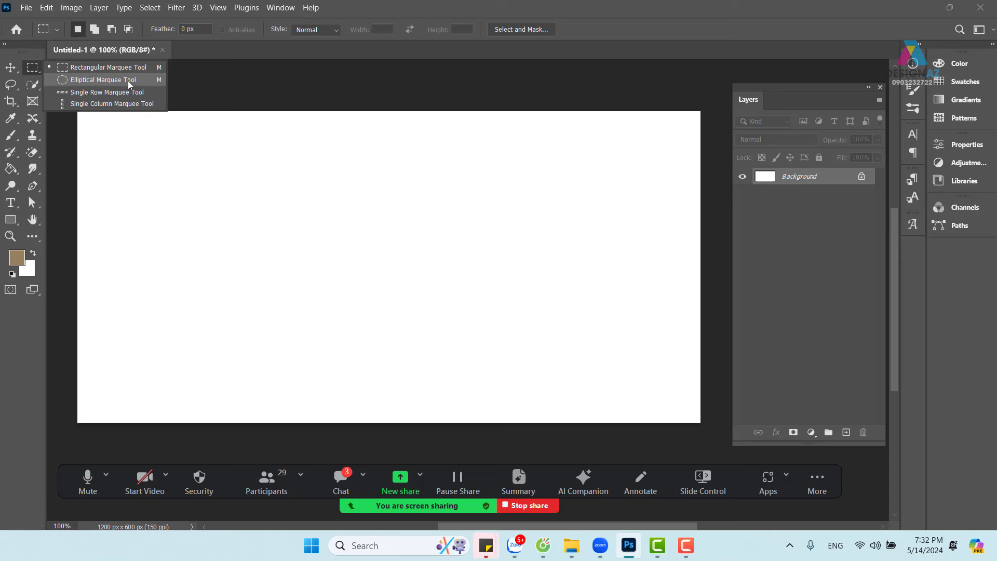
Step: Switch to the Elliptical Marquee and draw a circular selection about 419 px wide
left_click(103, 67)
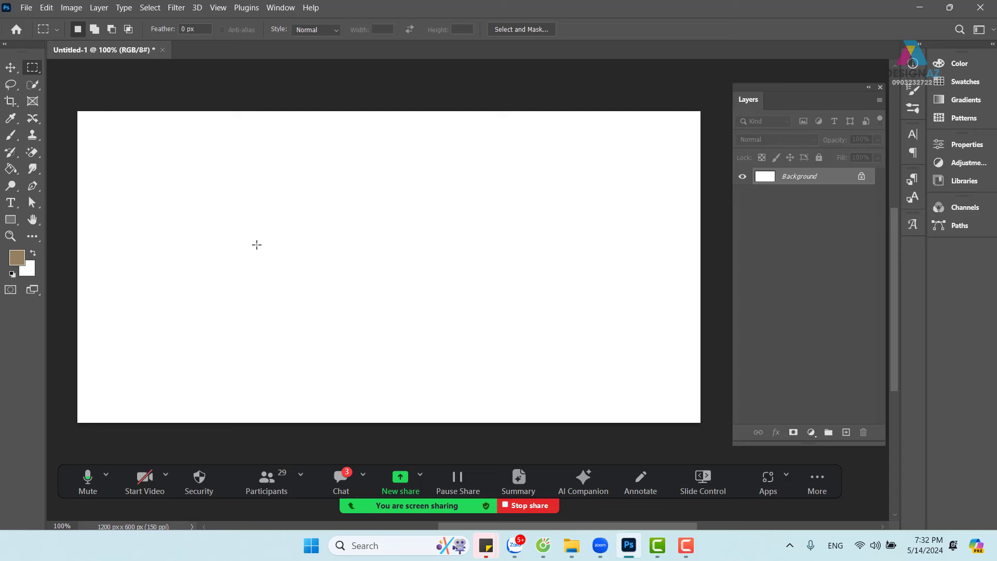
key("shift+m")
key("shift+m")
key("shift+m")
key("shift+m")
key("shift+m")
left_click_drag(174, 185, 574, 285)
left_click_drag(116, 138, 202, 380)
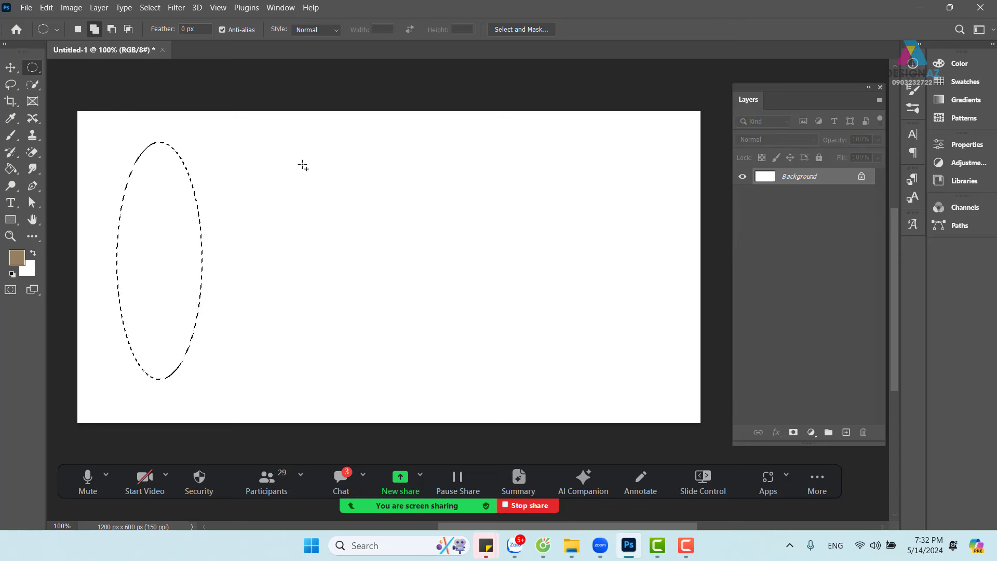
left_click_drag(281, 146, 571, 367)
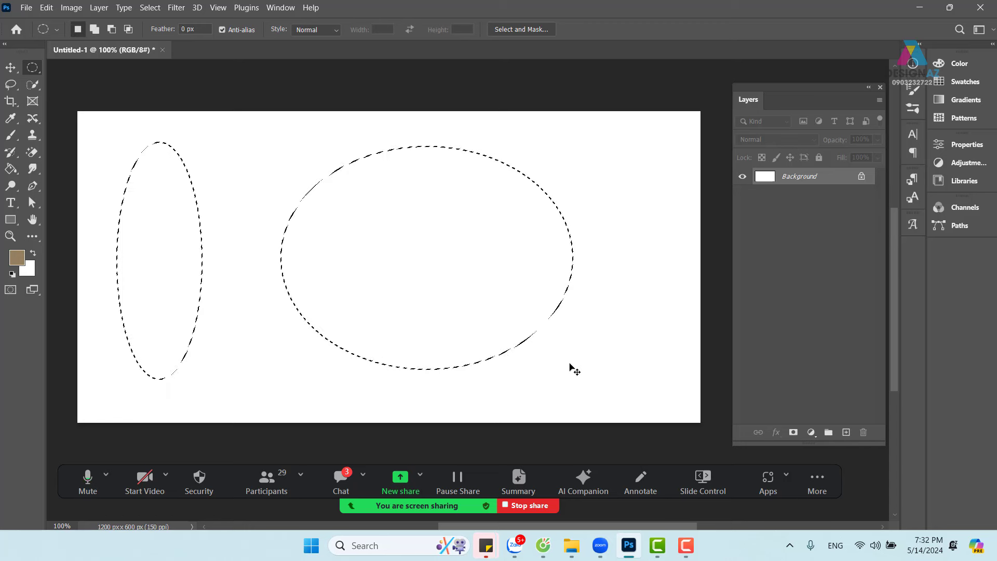
key("ctrl+z")
left_click(565, 361)
left_click_drag(229, 153, 543, 380)
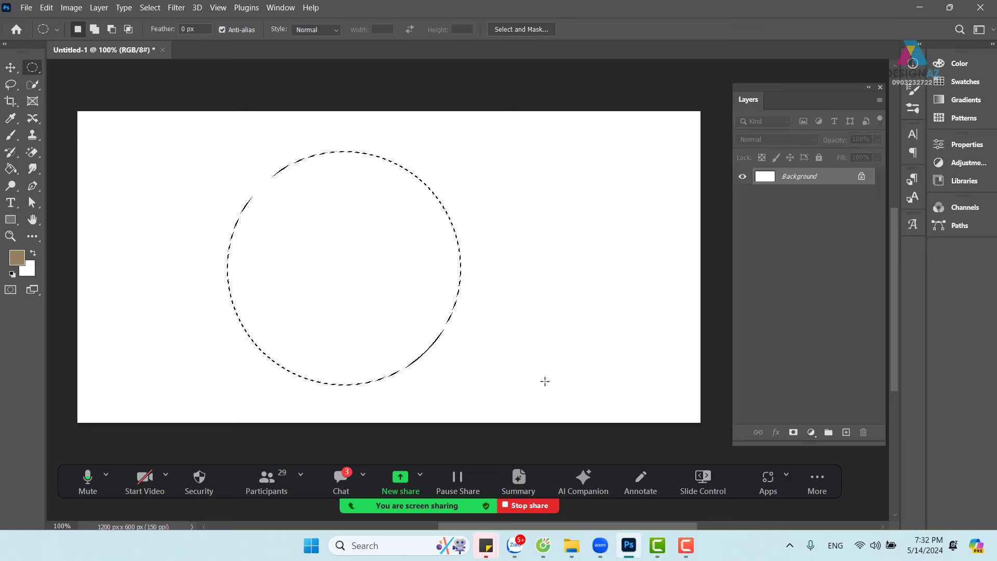
Step: Fill the circle with brown on a new Layer 1 and deselect
left_click(847, 434)
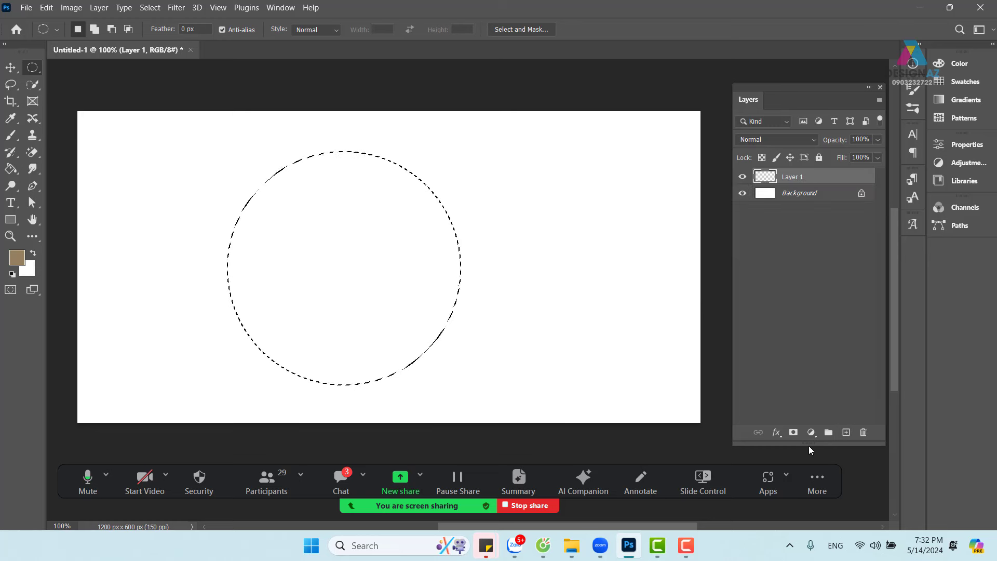
key("alt+BackSpace")
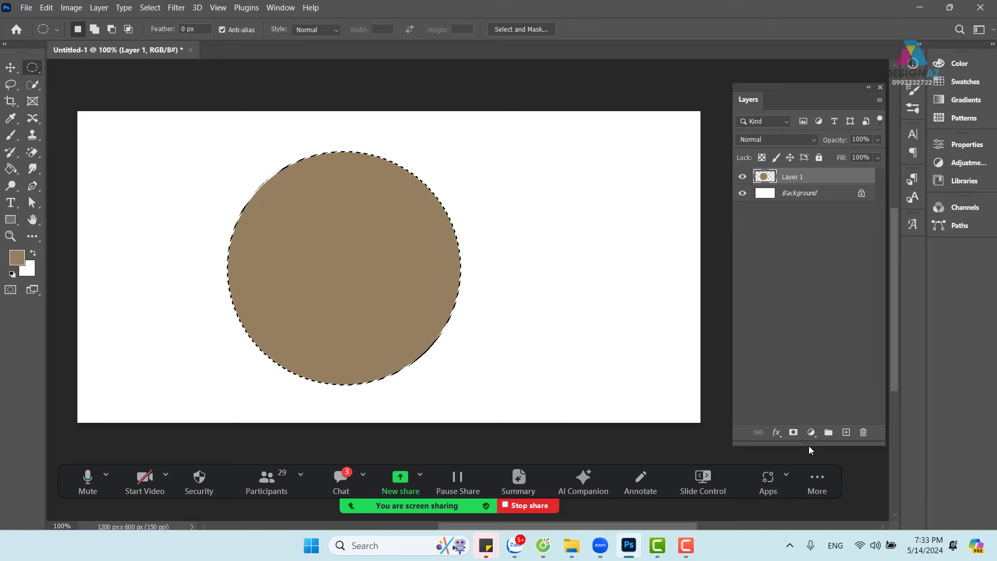
key("ctrl+d")
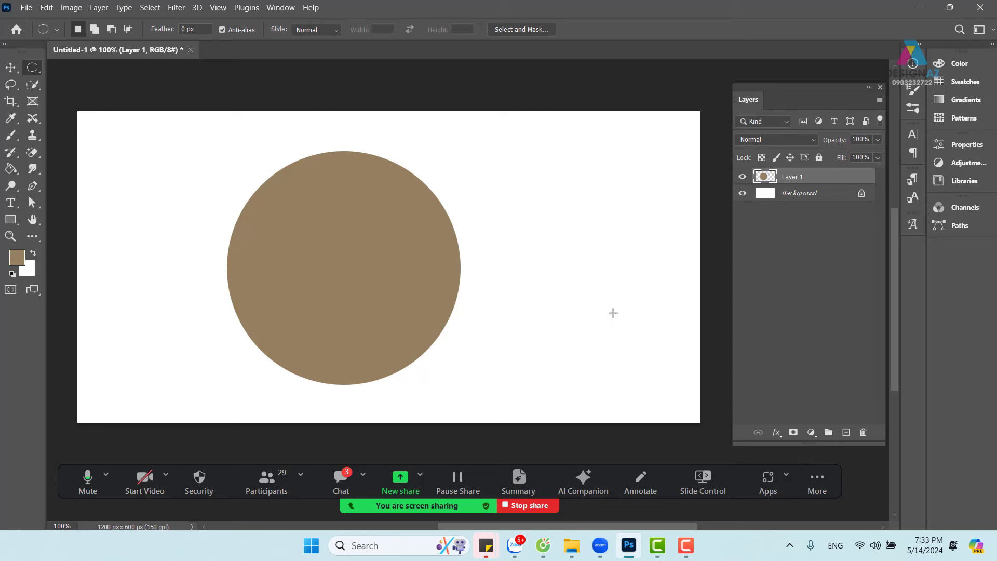
Step: Fill a smaller circle overlapping the brown one with lighter beige on a new Layer 2
left_click_drag(405, 178, 545, 316)
left_click(846, 433)
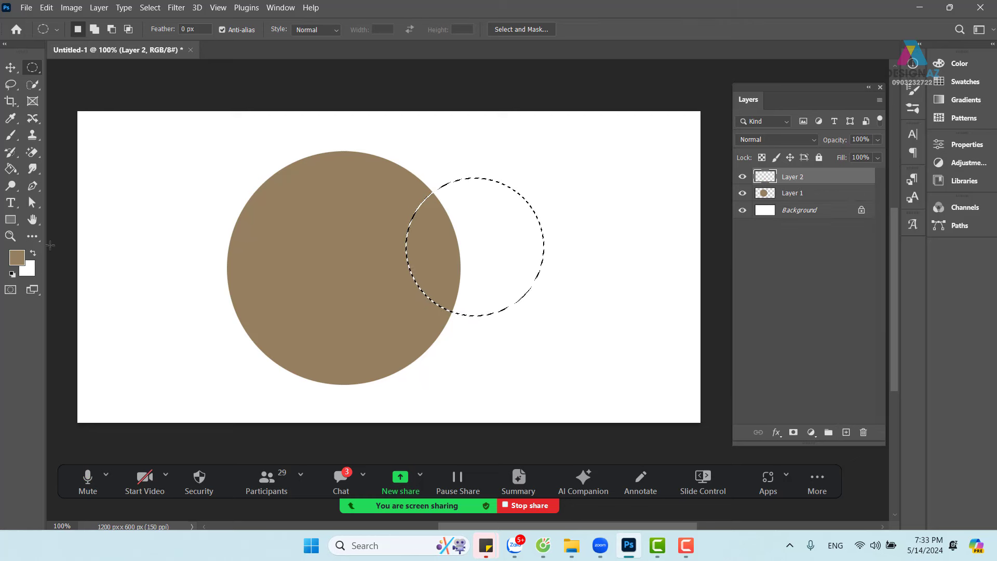
left_click(17, 257)
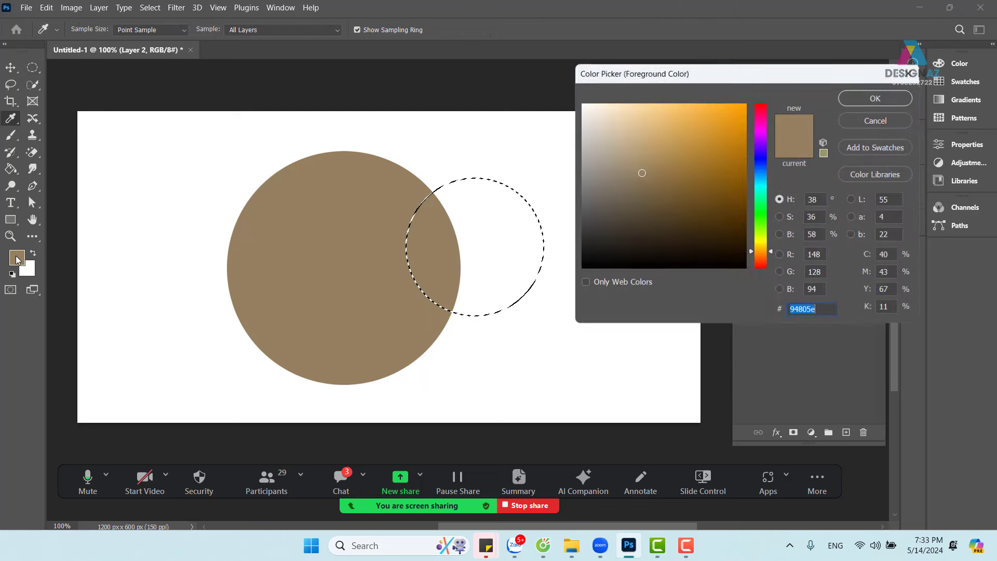
left_click(627, 142)
left_click(876, 98)
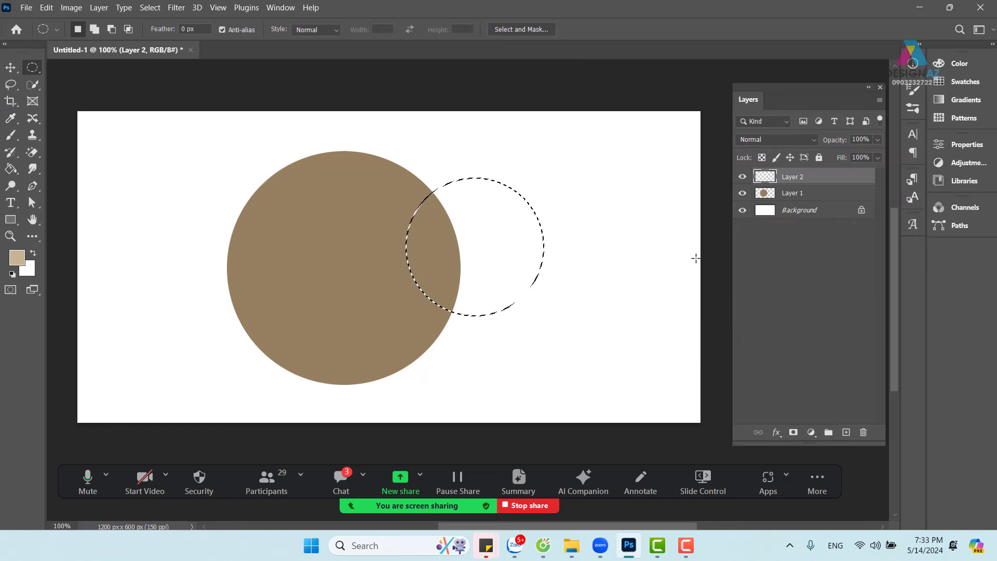
key("alt+BackSpace")
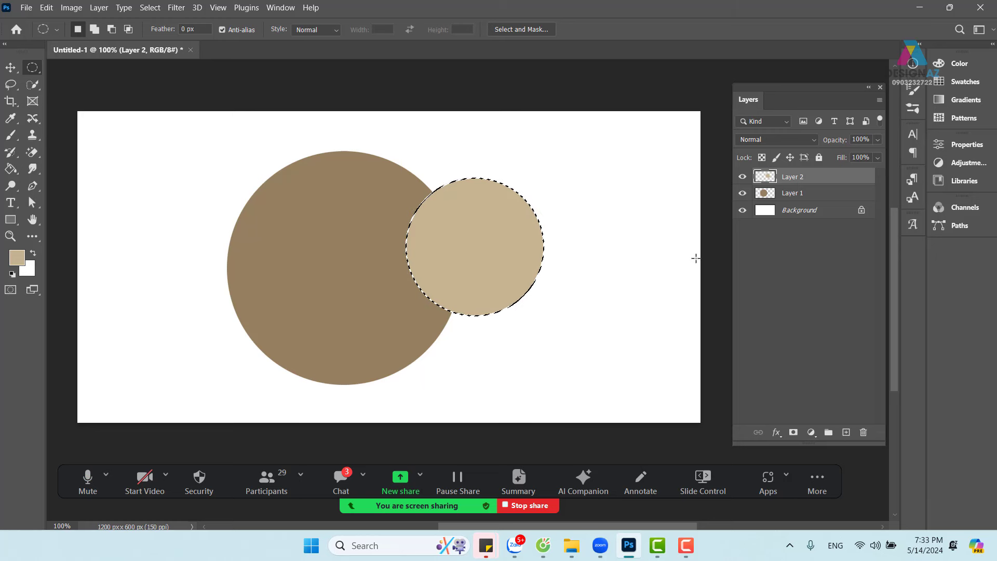
key("ctrl+d")
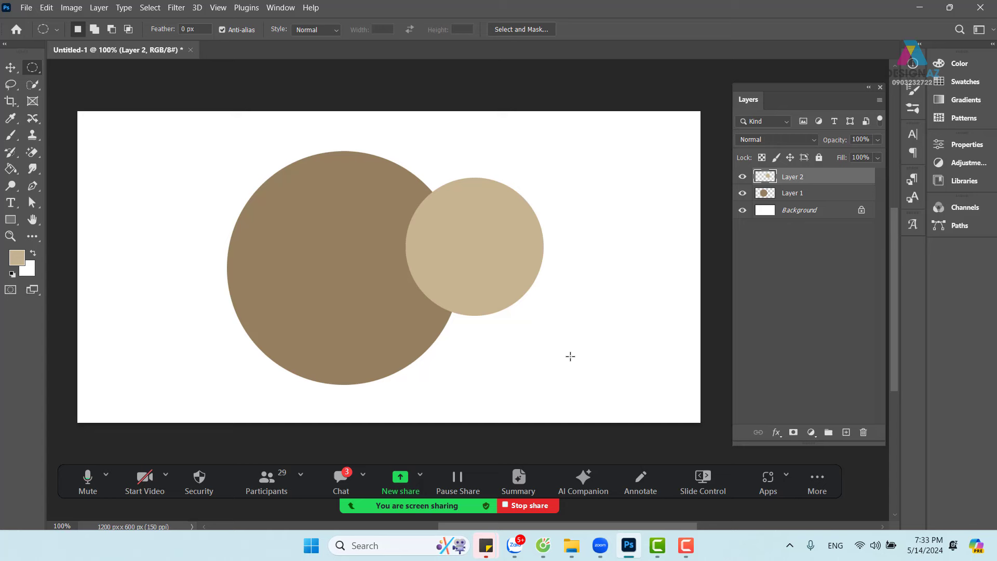
left_click_drag(570, 357, 595, 383)
Step: Fill the tiny circle with pale beige e0d1b8 on Layer 3, then select Layers 1–3
left_click(846, 432)
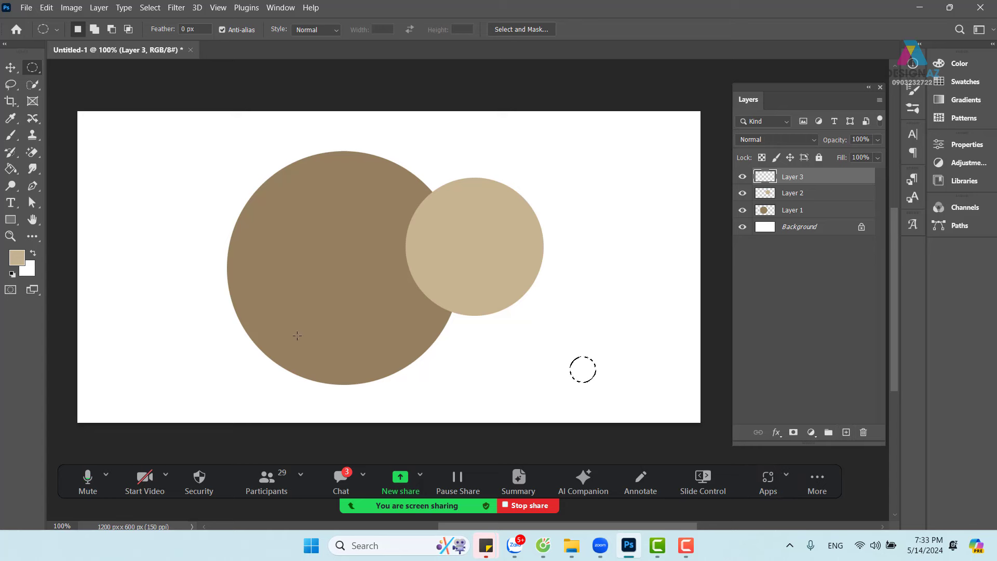
left_click(16, 257)
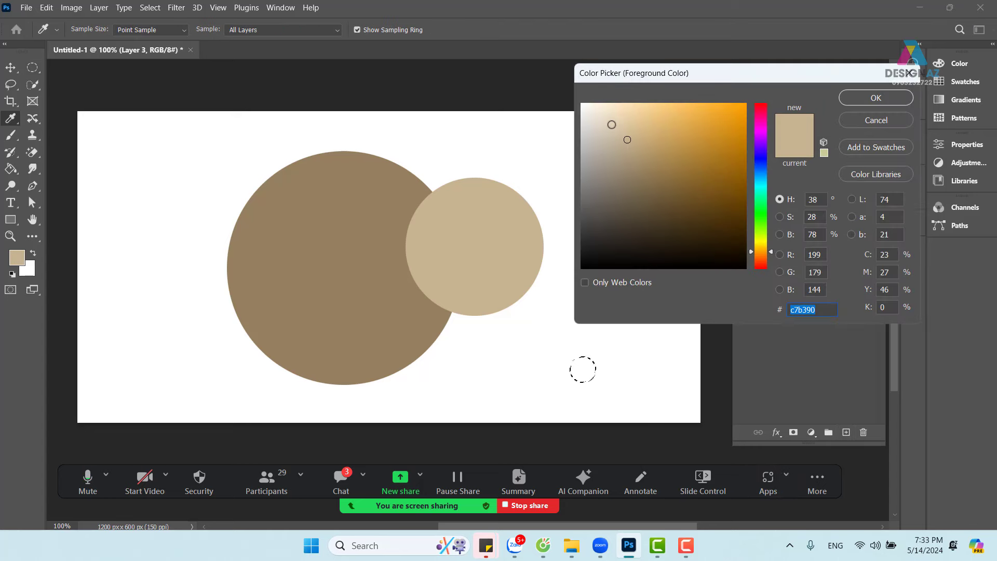
left_click(611, 124)
left_click(876, 98)
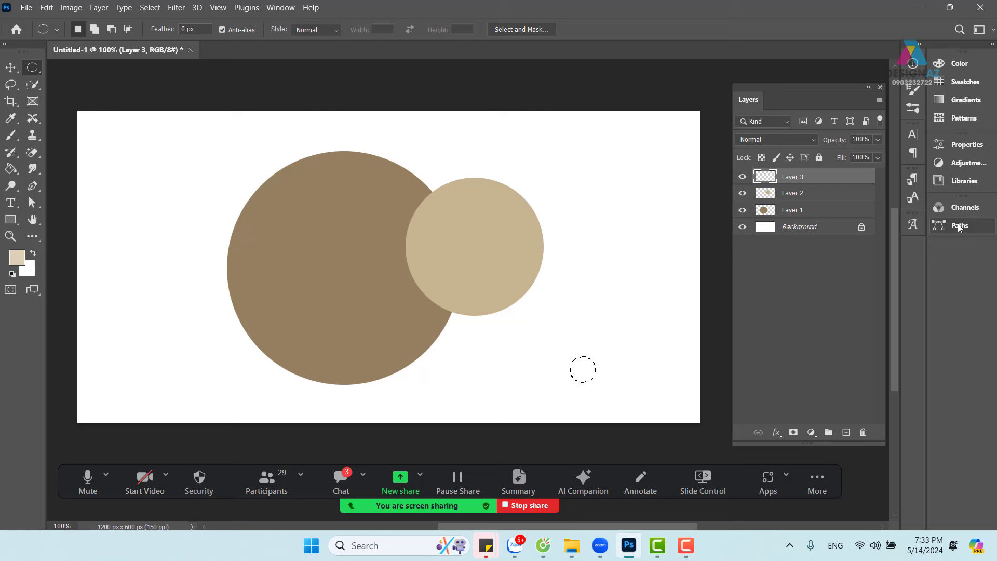
key("alt+BackSpace")
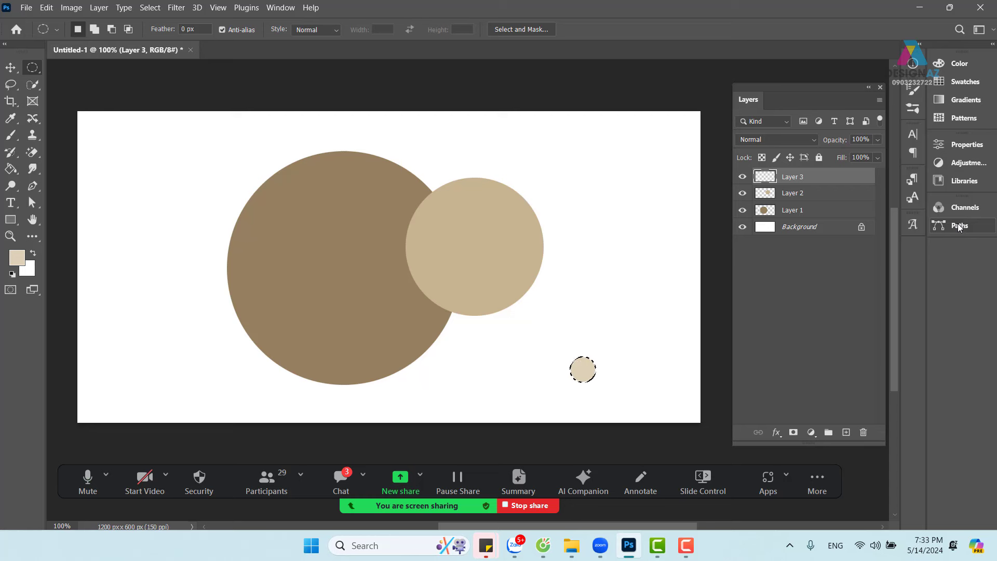
key("ctrl+d")
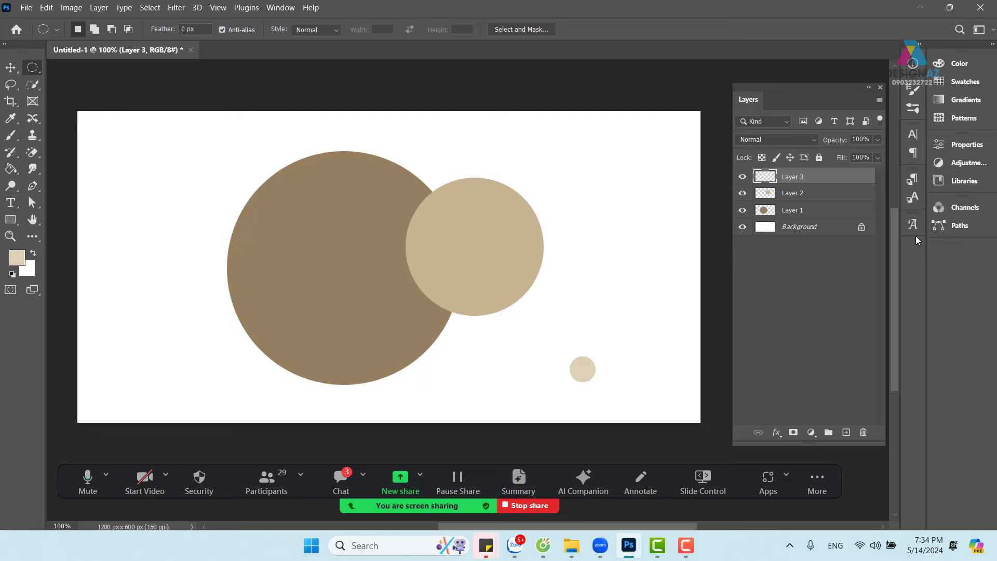
left_click(827, 214, "shift")
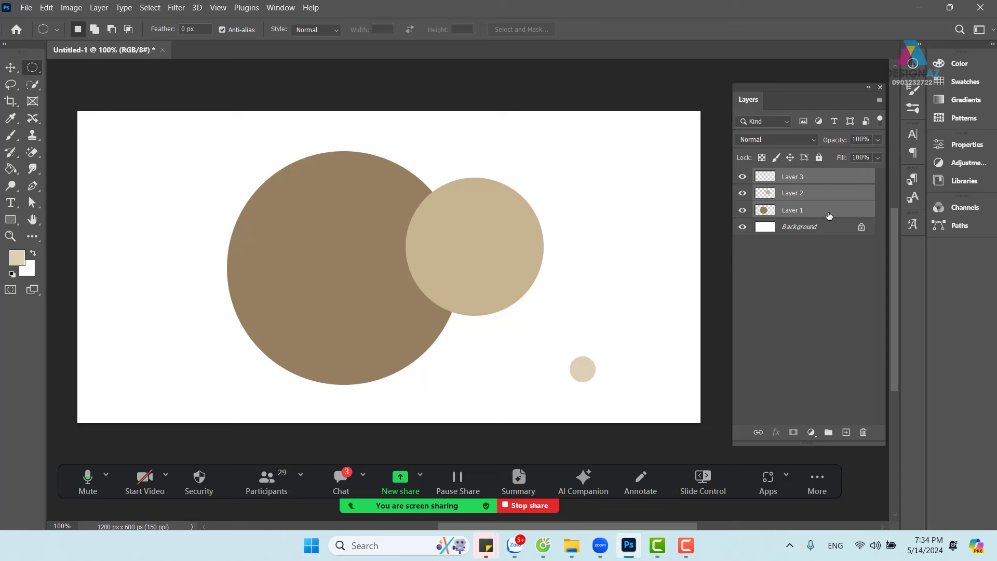
Step: Delete the three circle layers and outline a new circle left of the canvas centre
key("Delete")
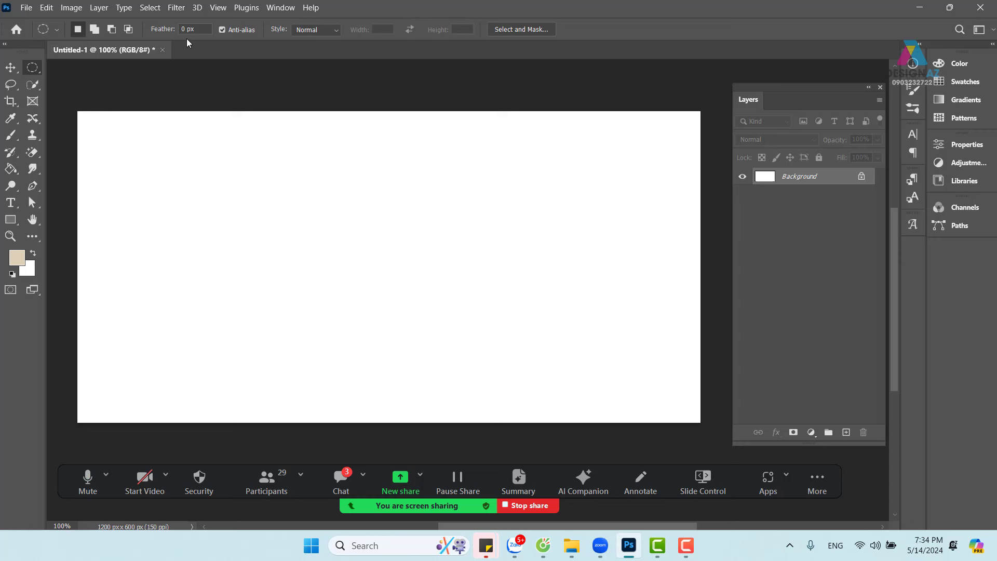
left_click_drag(192, 182, 385, 330)
Step: On a new layer, draw a circle on the canvas's left and fill it with beige
left_click(846, 432)
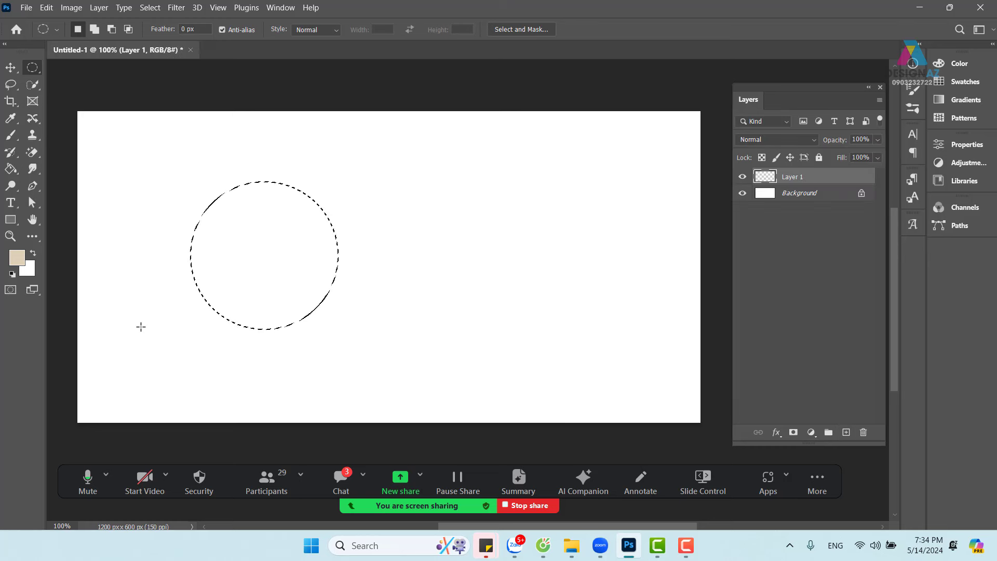
left_click(283, 386)
key("alt+BackSpace")
key("ctrl+z")
mouse_move(153, 168)
left_mouse_down()
mouse_move(345, 338)
mouse_move(390, 350)
left_mouse_up()
key("alt+BackSpace")
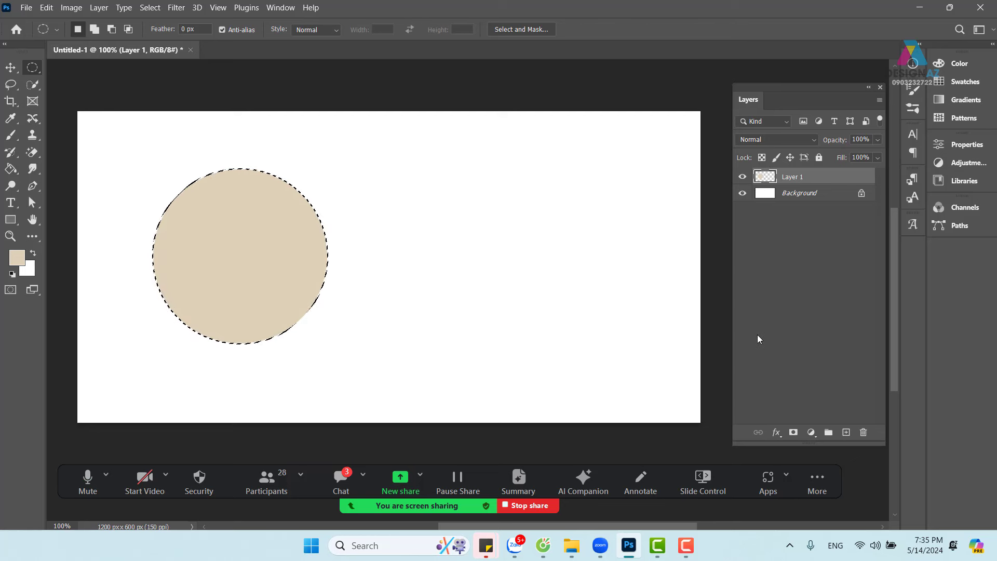
key("ctrl+d")
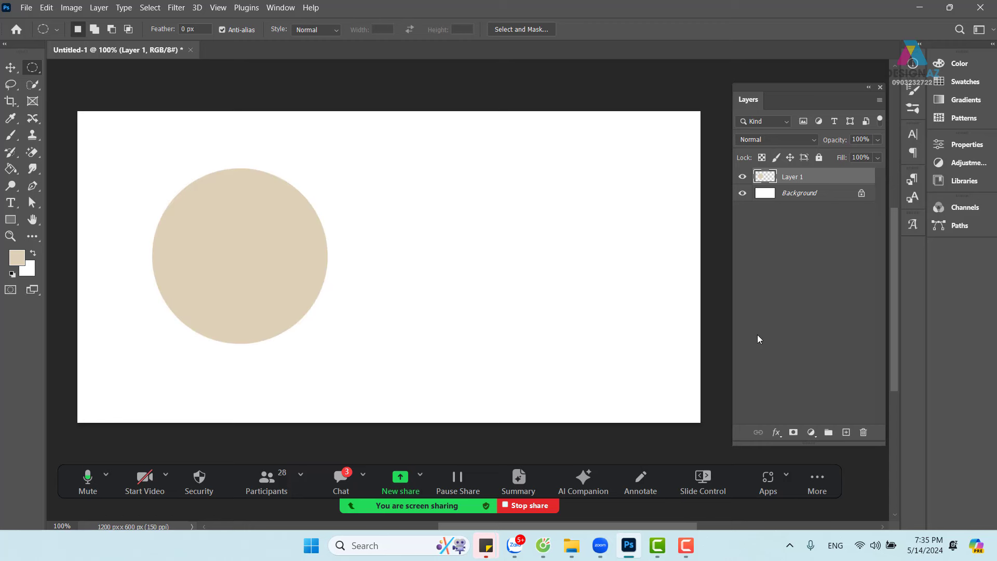
Step: Zoom and pan to inspect the beige circle, then select the Feather field
key("ctrl+plus")
key("ctrl+plus")
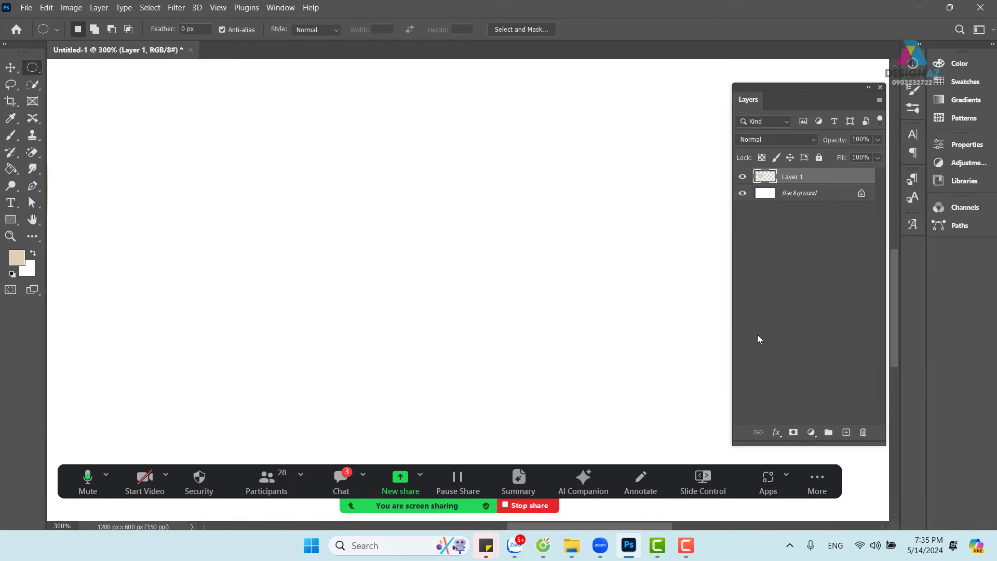
left_click_drag(351, 246, 566, 301)
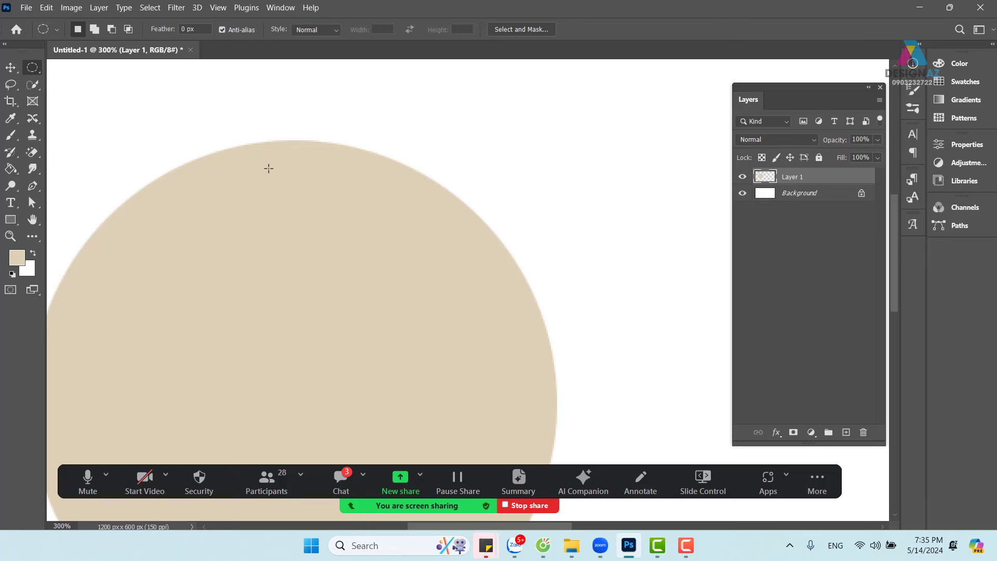
key("ctrl+minus")
key("ctrl+minus")
key("ctrl+minus")
key("ctrl+minus")
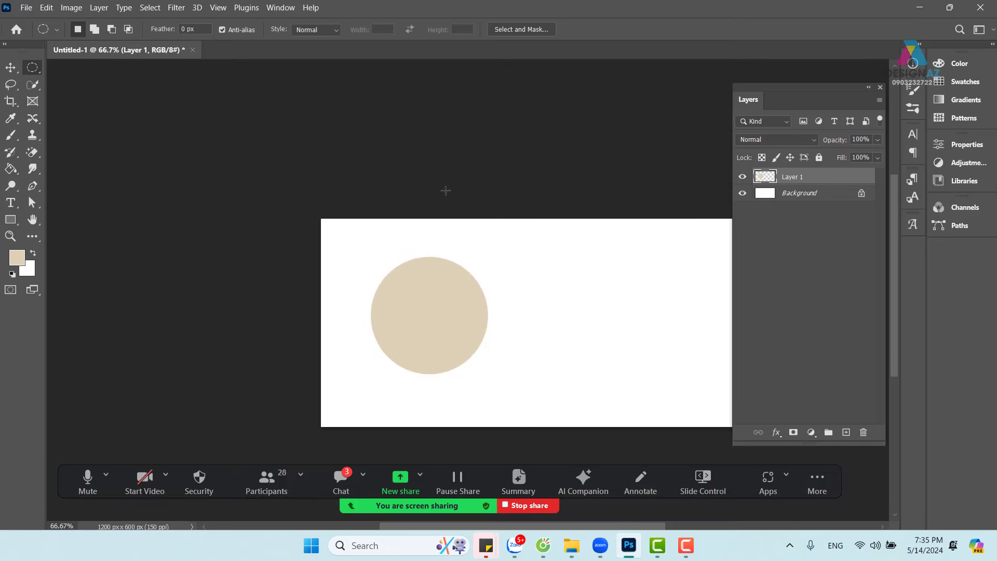
left_click_drag(535, 318, 429, 286)
key("ctrl+plus")
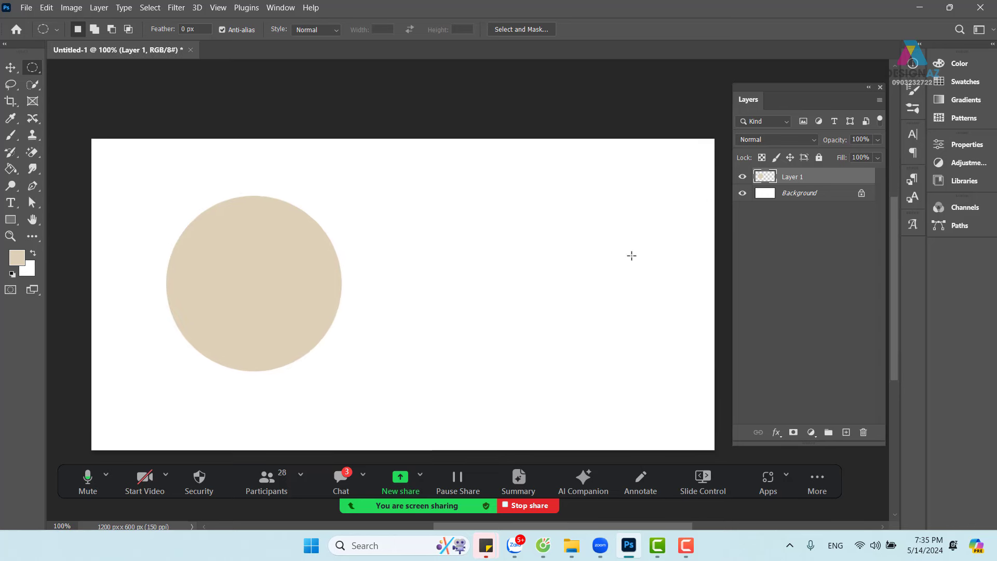
left_click(206, 30)
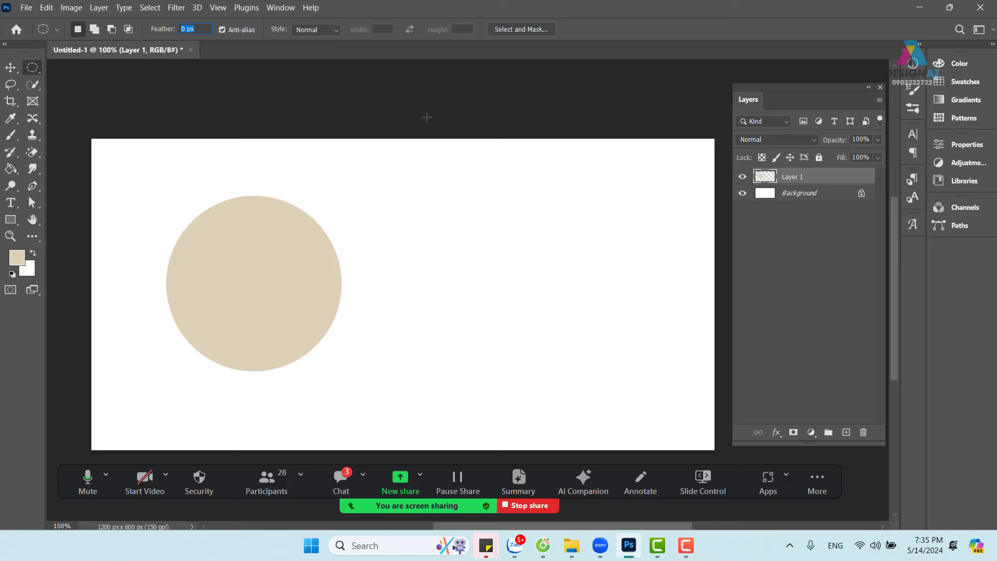
Step: Set feather to 40 px and fill a large circle on the canvas's right with beige
type("40")
left_click_drag(461, 207, 473, 221)
left_click_drag(504, 256, 628, 371)
key("alt")
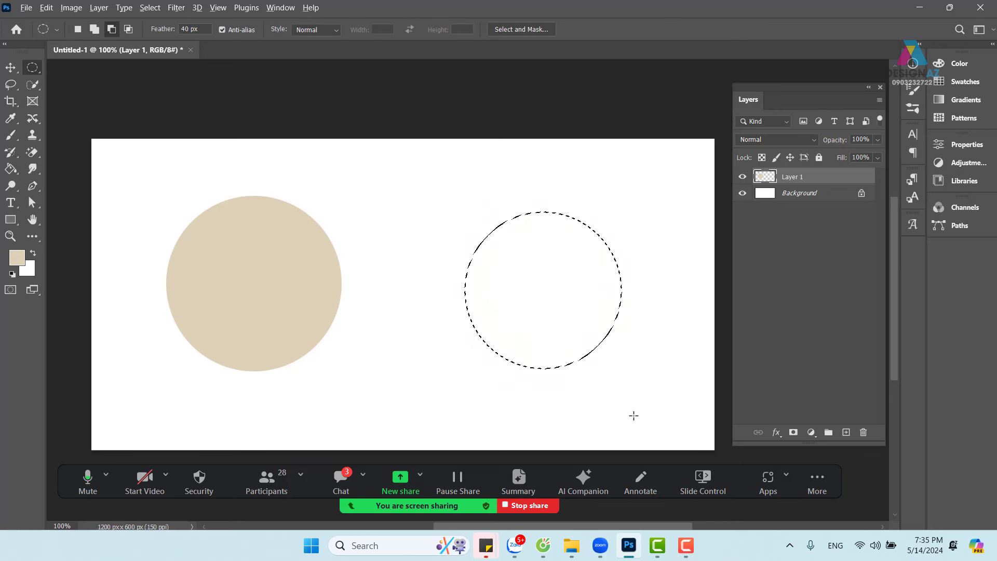
key("alt+BackSpace")
key("ctrl+d")
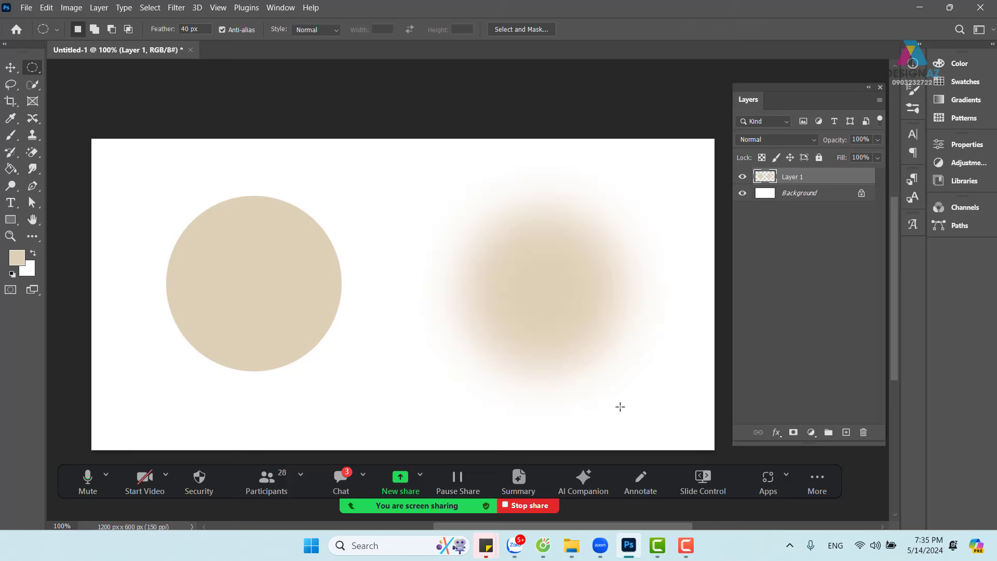
Step: Zoom in and out to inspect the feathered circle's soft edge
key("ctrl+plus")
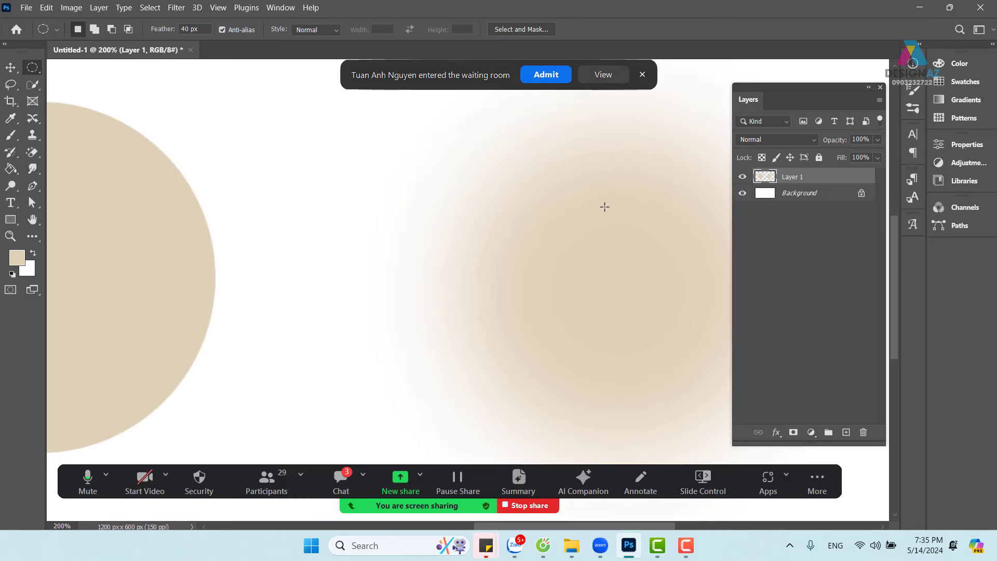
left_click(563, 78)
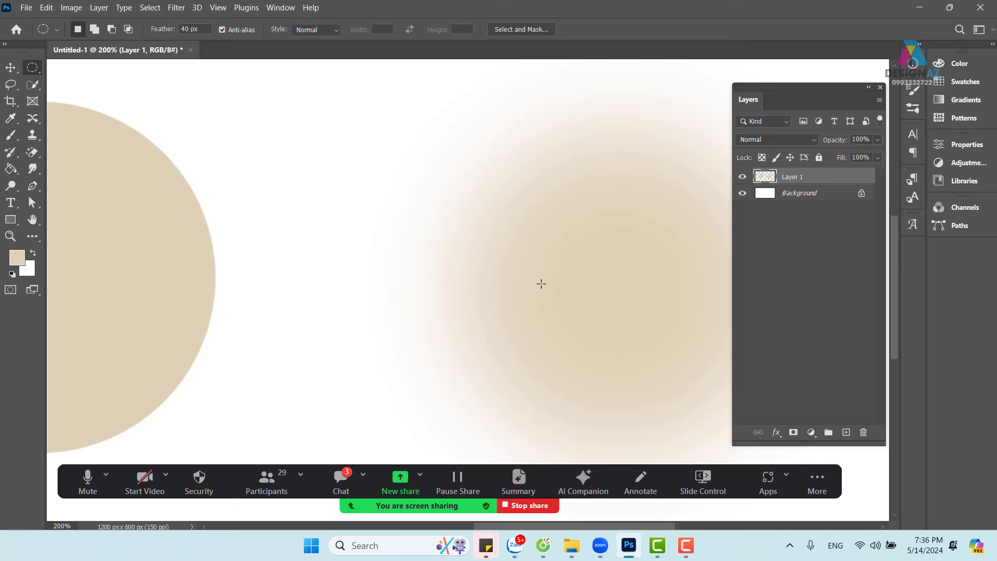
key("ctrl+minus")
key("ctrl+minus")
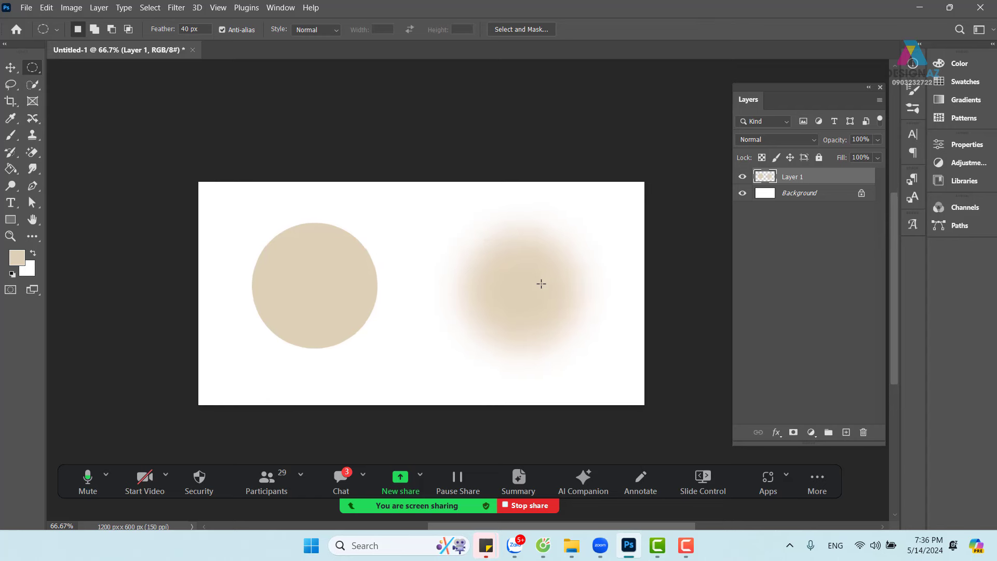
key("ctrl+plus")
left_click_drag(447, 303, 473, 282)
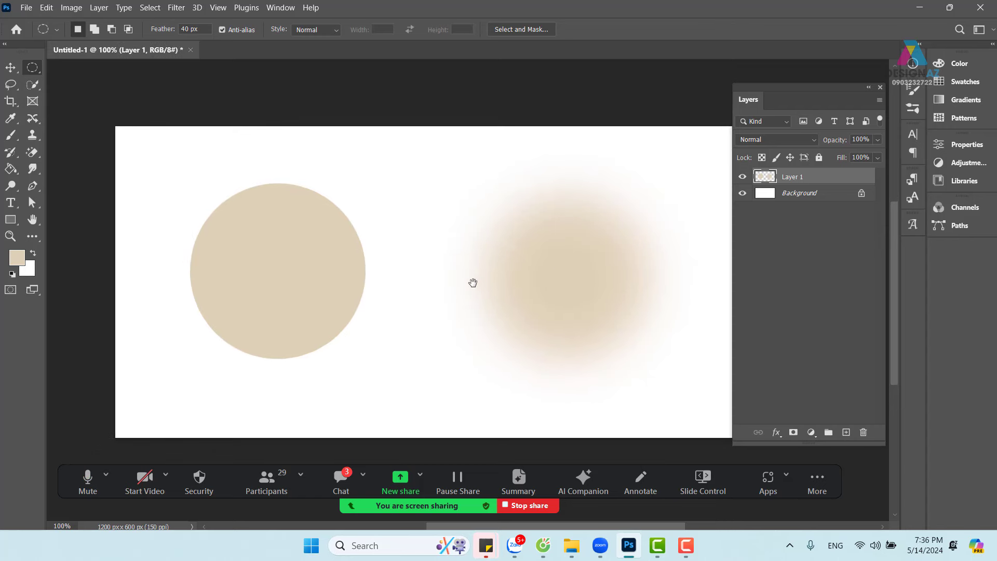
Step: Move Layer 1's two circles into alignment using the smart guides
left_click(10, 67)
right_click(274, 244)
left_click(291, 248)
left_click_drag(335, 270, 349, 248)
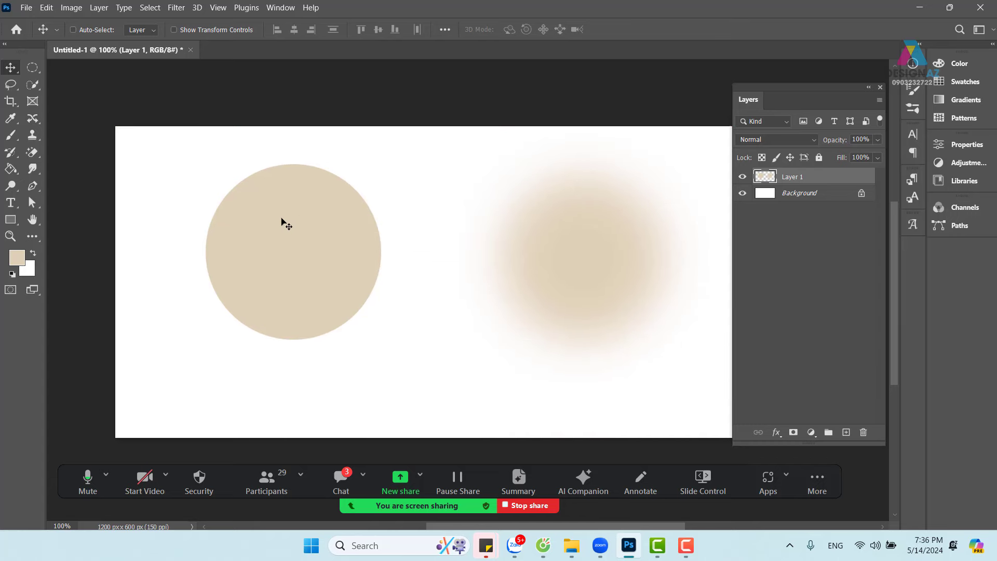
left_click_drag(287, 242, 265, 248)
left_click_drag(585, 280, 598, 274)
left_click_drag(345, 223, 325, 255)
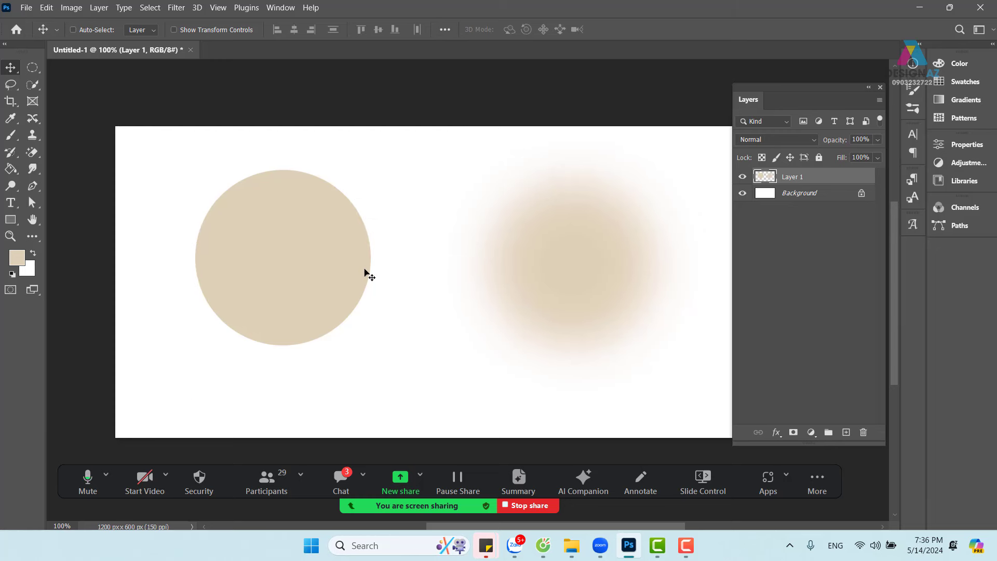
Step: Draw a rectangular selection over the lower-left area covering the circle's bottom
left_click(37, 70)
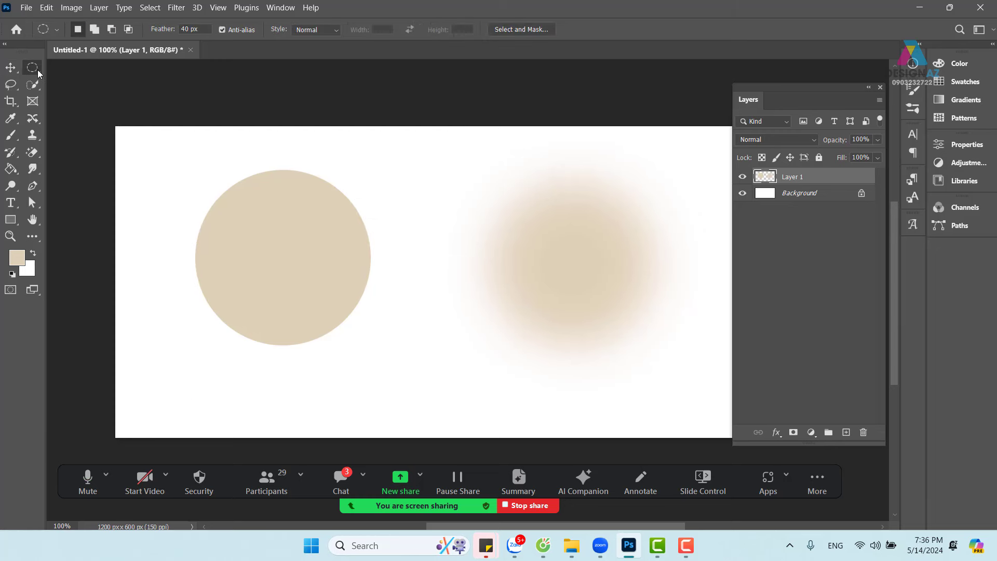
left_click(63, 67)
left_click_drag(106, 305, 427, 454)
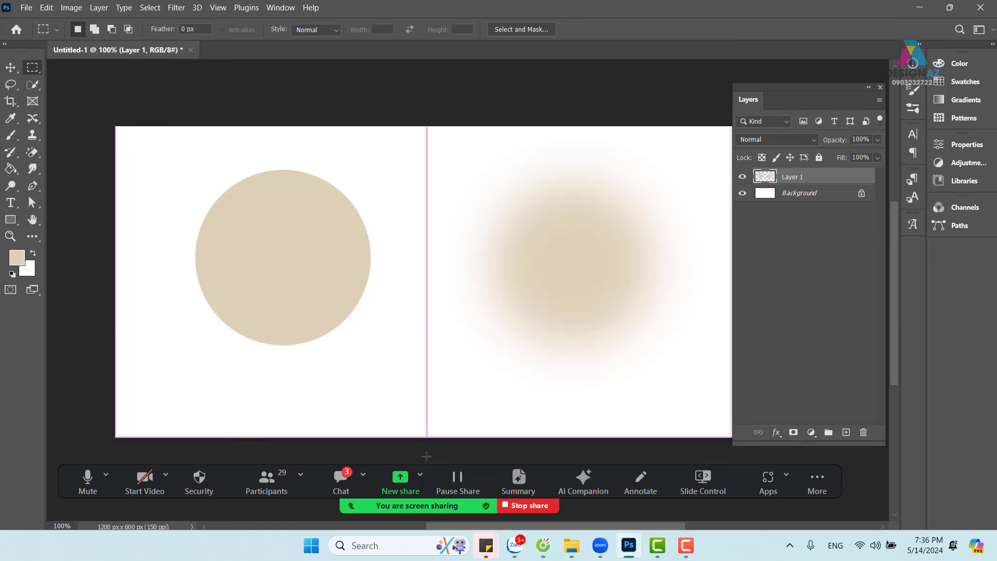
Step: Restore the lower-left rectangular selection after accidentally deselecting it
left_click(540, 74)
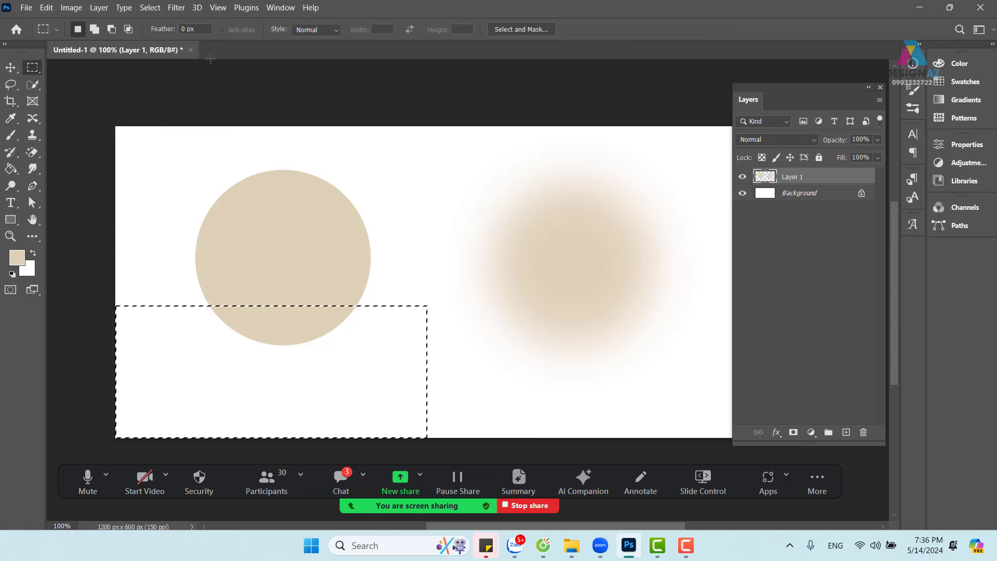
key("ctrl+d")
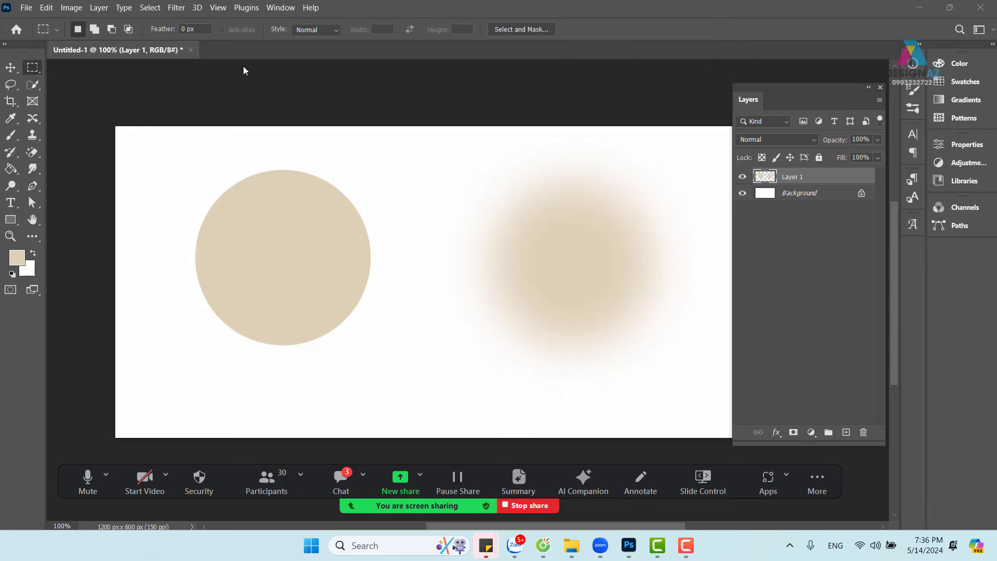
key("ctrl+z")
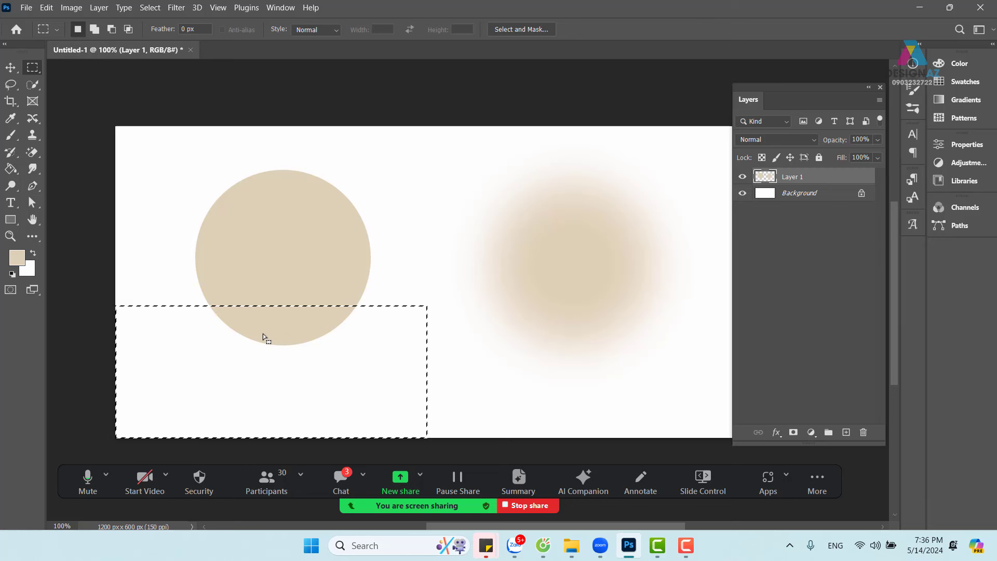
Step: Delete the selected part of the circle, inspect the hard edge up close, then undo
key("Delete")
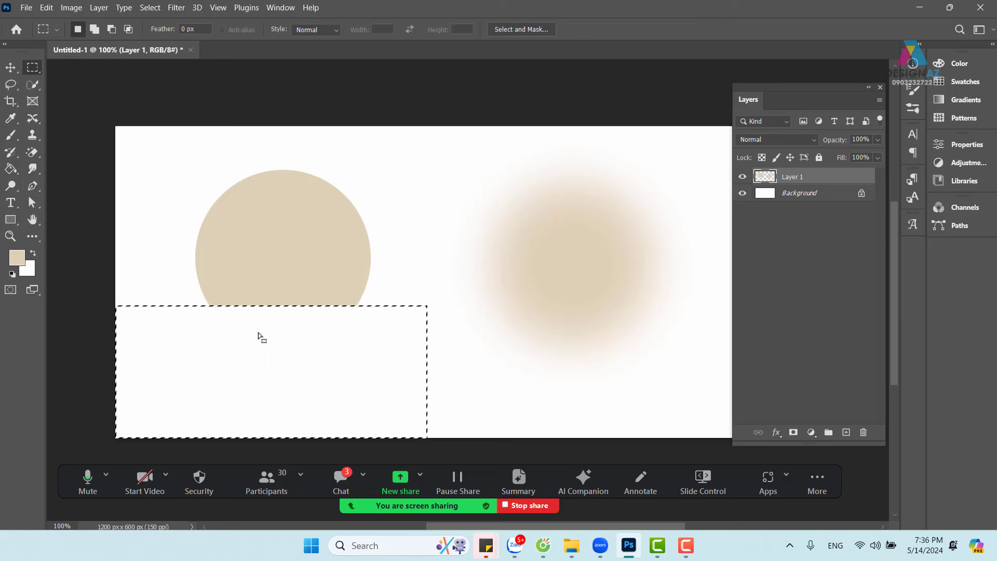
key("ctrl+d")
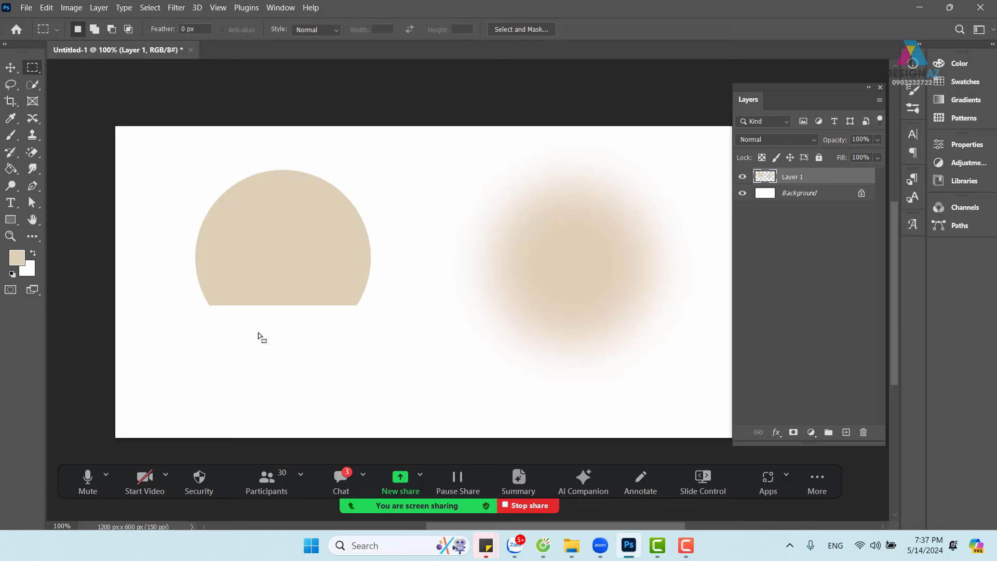
key("ctrl+plus")
key("ctrl+plus")
left_click_drag(346, 279, 425, 300)
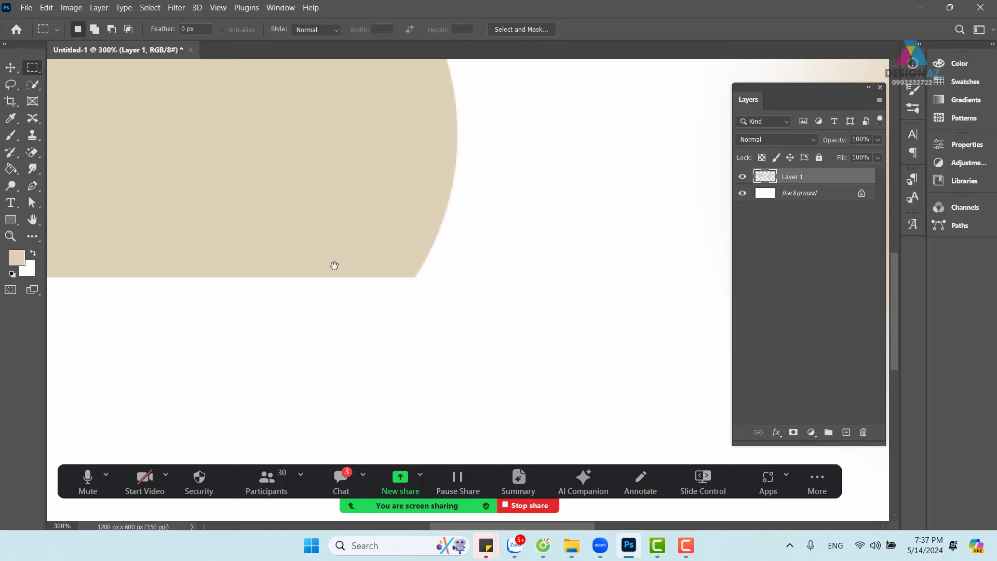
key("ctrl+1")
key("ctrl+z")
key("ctrl+z")
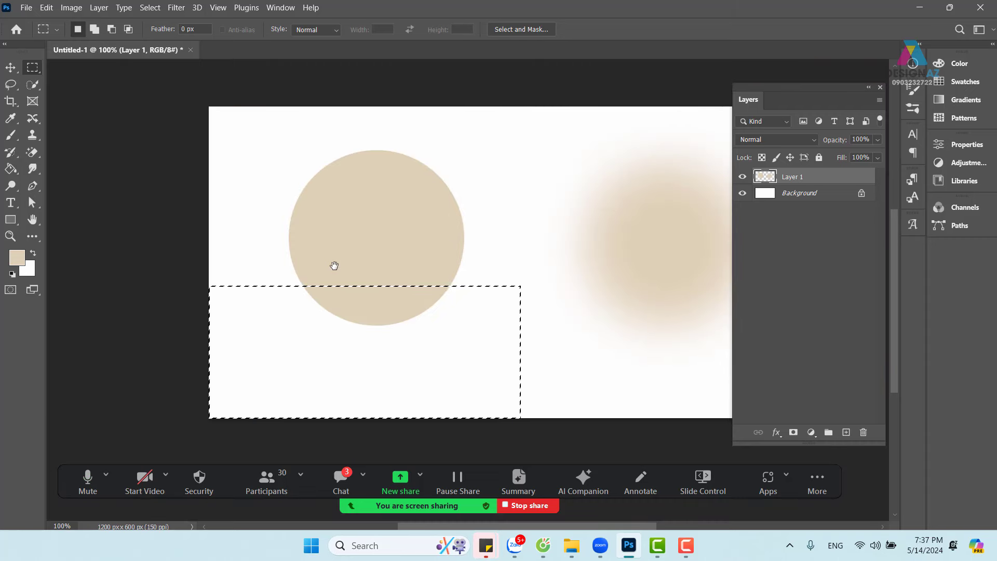
Step: Deselect and set the selection feather to 20 px
key("ctrl+d")
left_click(201, 32)
type("20")
key("Return")
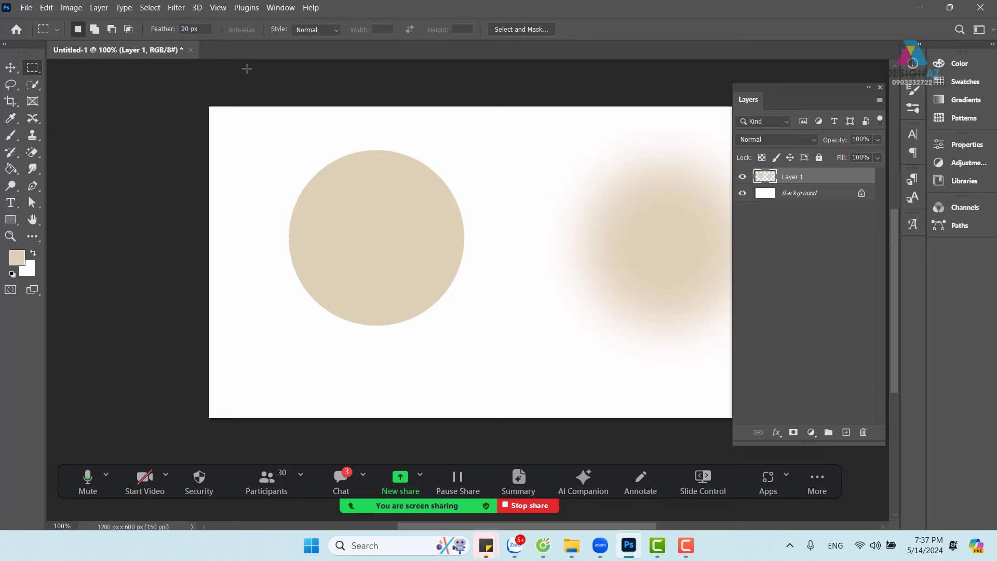
Step: Try a soft-edged trim of the circle's bottom, inspect it, then undo and deselect
left_click_drag(205, 294, 529, 449)
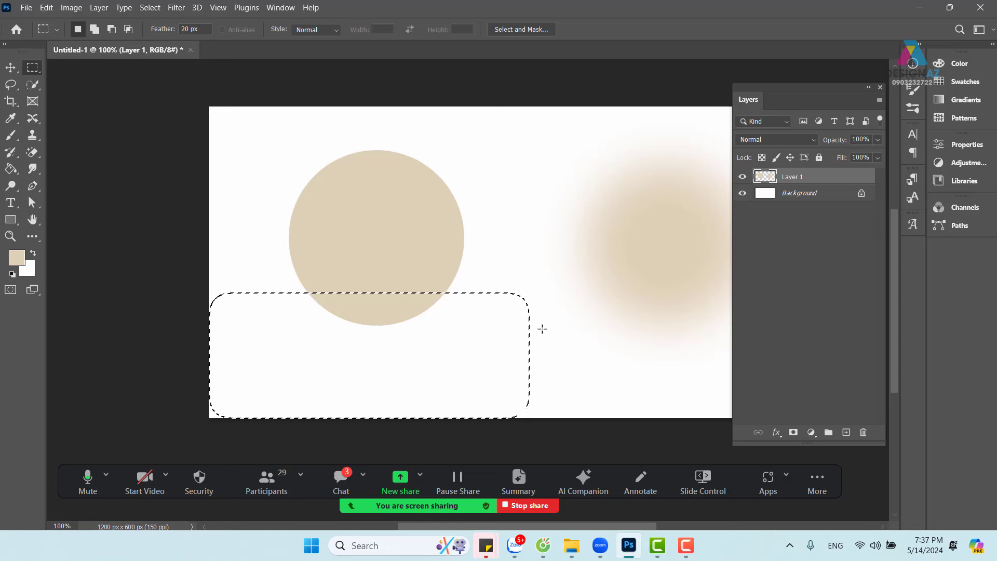
key("Delete")
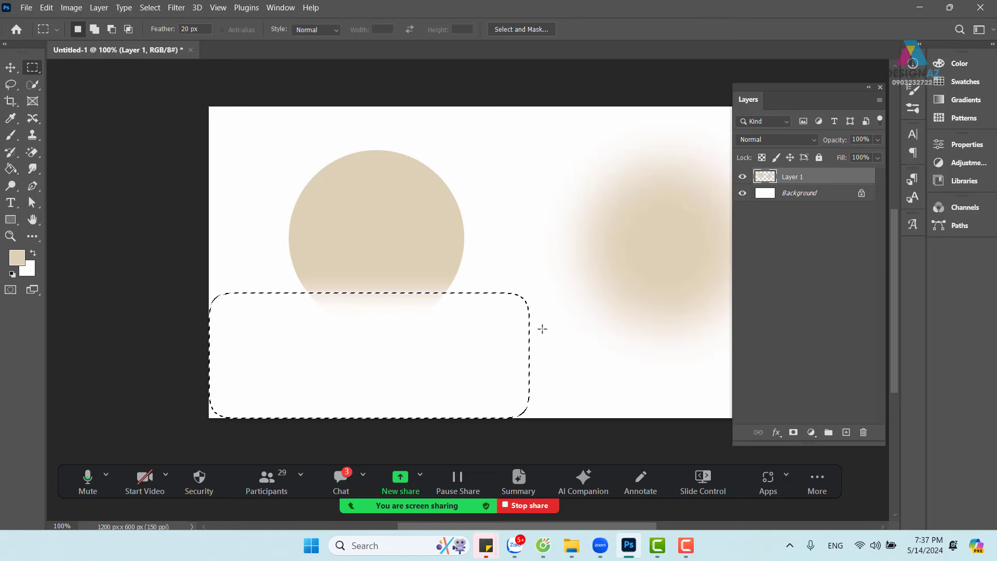
key("ctrl+plus")
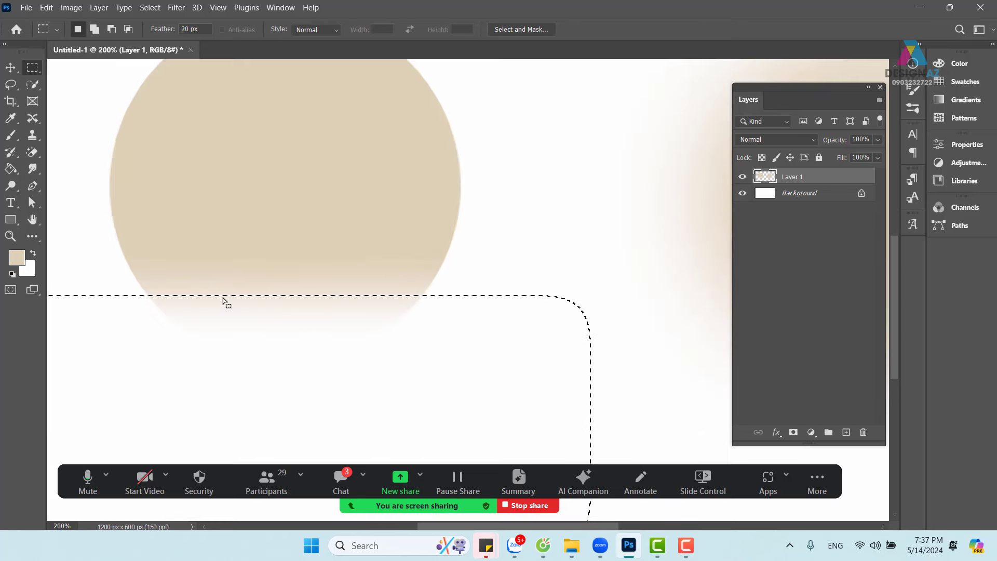
key("ctrl+z")
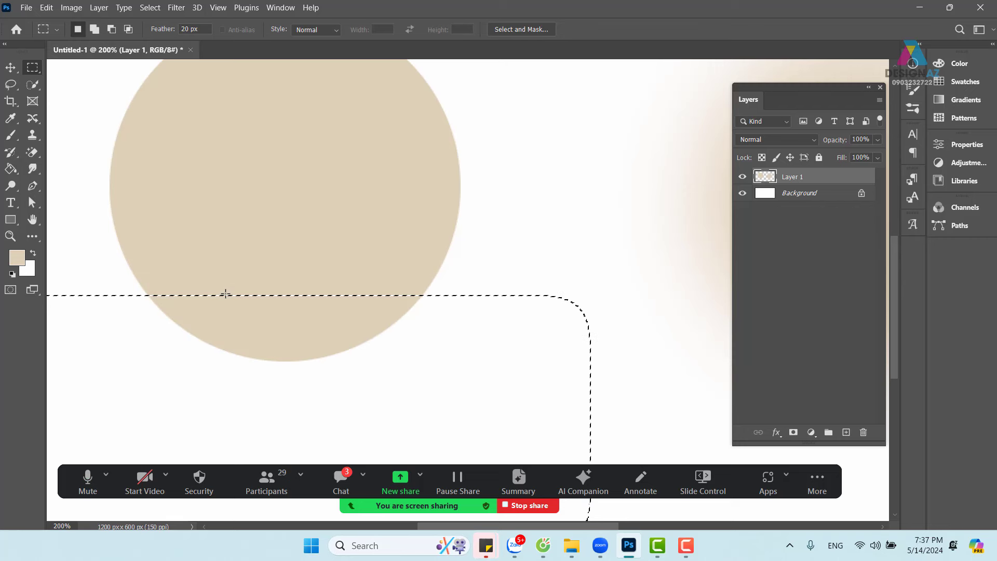
key("ctrl+minus")
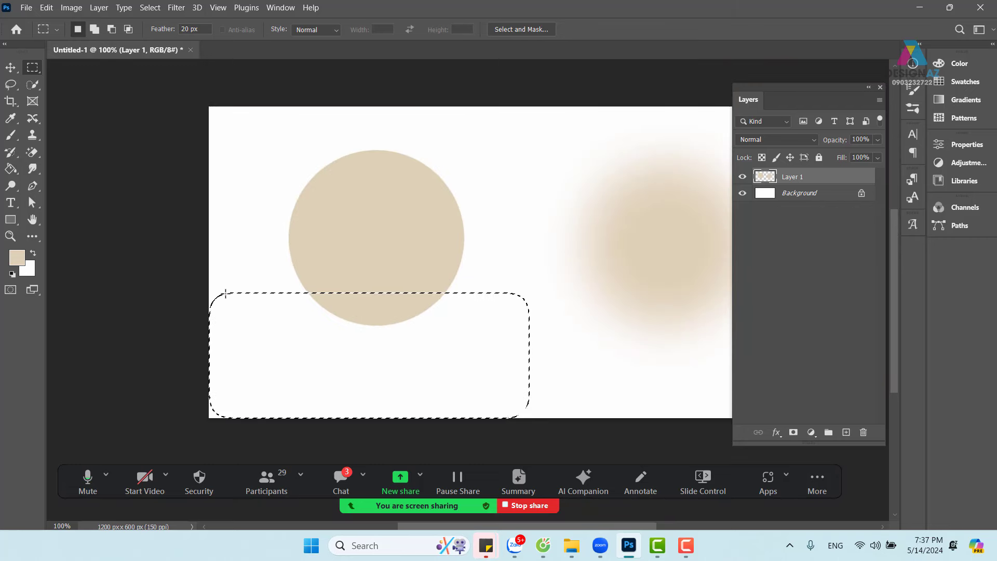
left_click(225, 294)
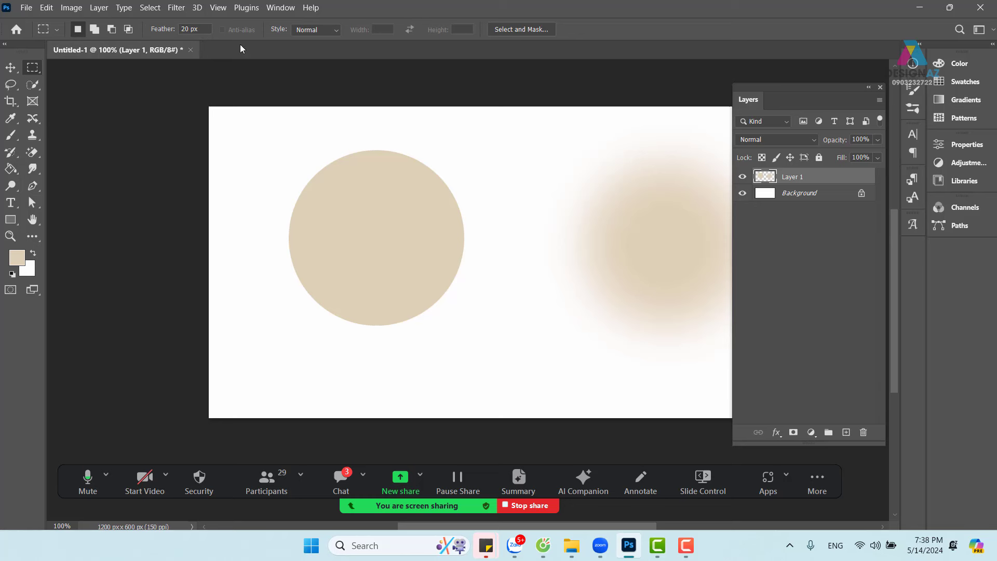
Step: With a 40 px feather, delete the lower-left area so the circle's bottom fades to white
left_click(203, 30)
type("40")
key("Return")
left_click_drag(202, 268, 506, 434)
key("Delete")
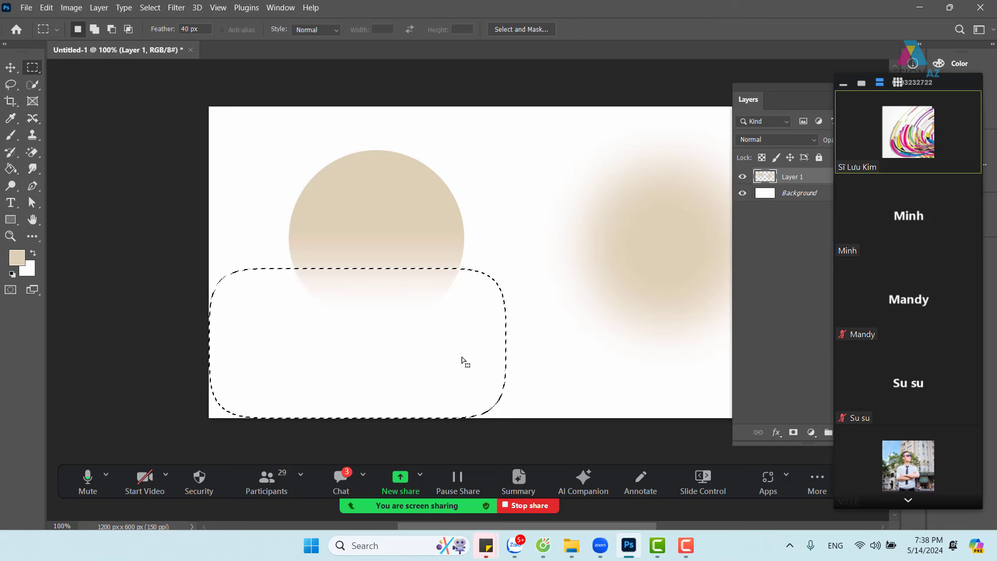
key("ctrl+d")
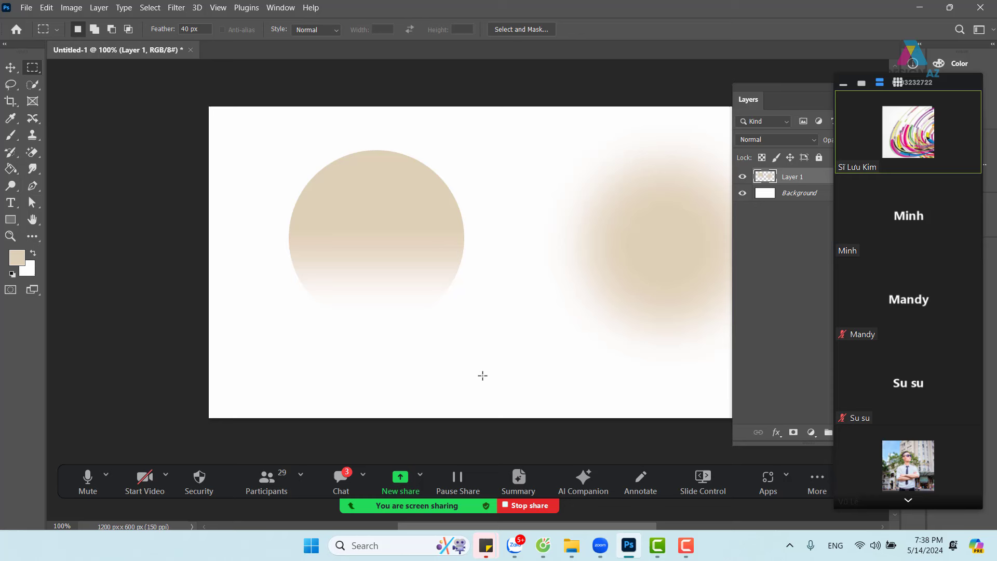
left_click_drag(597, 287, 483, 281)
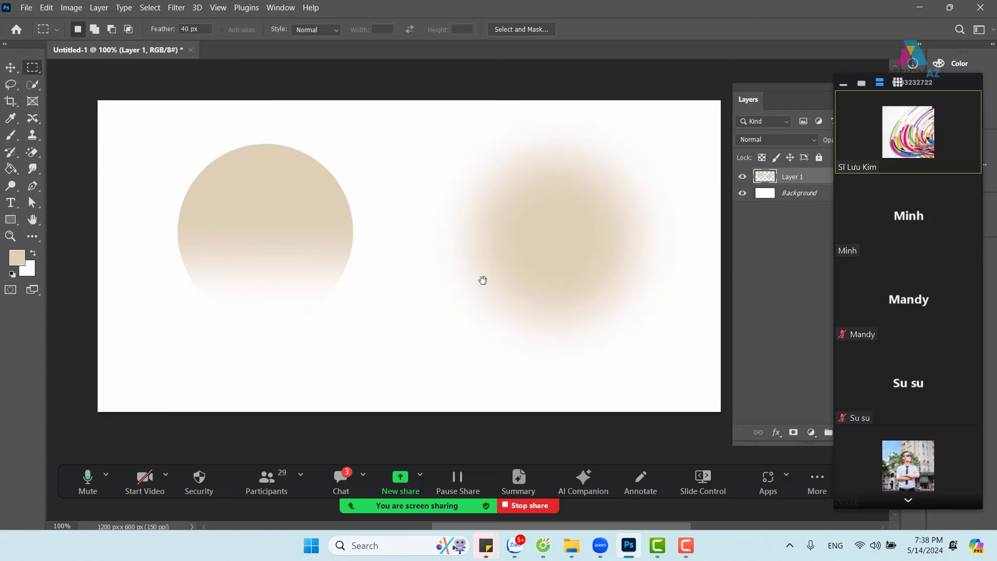
left_click(844, 83)
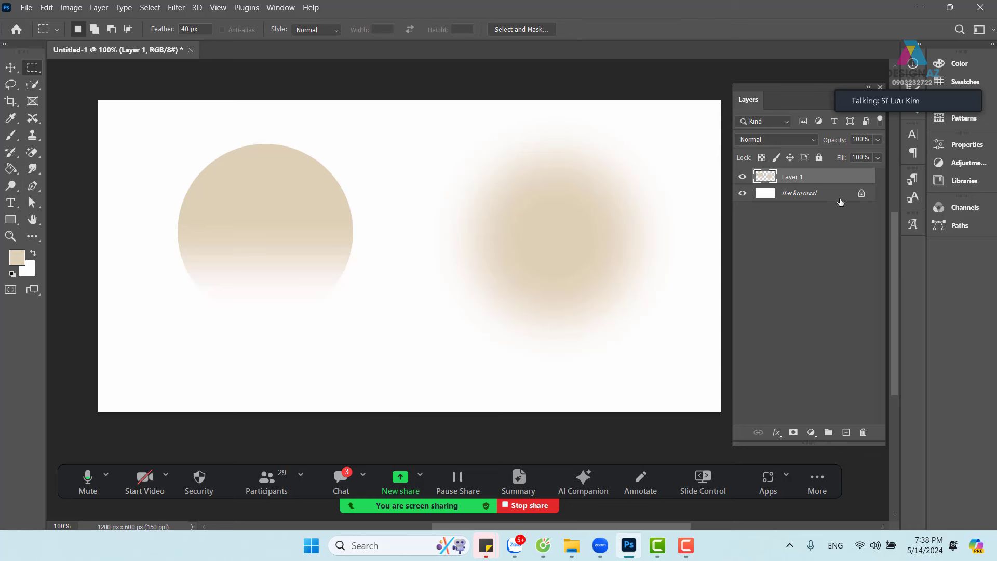
Step: Delete the layer holding both circles and reset the feather to 0 px
key("Delete")
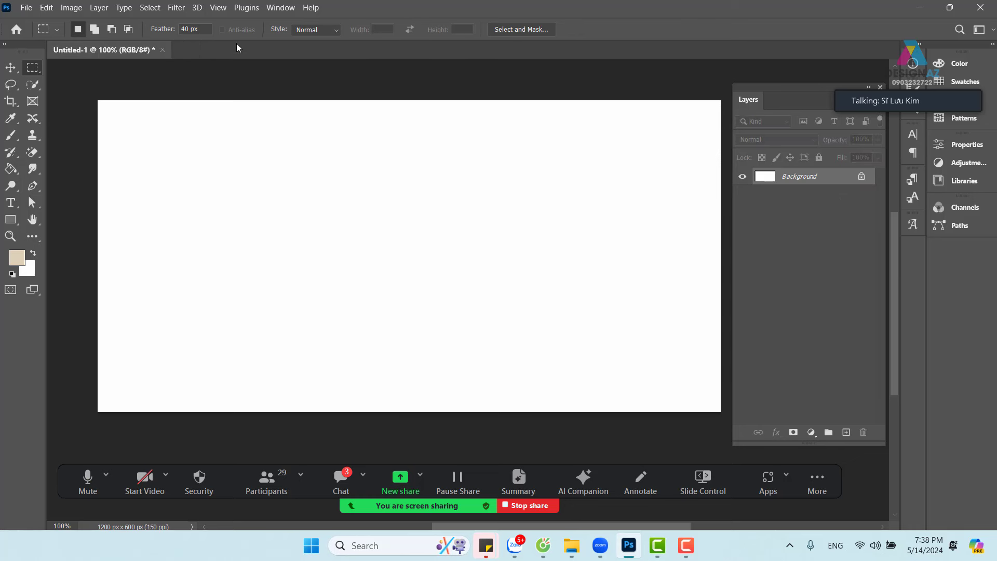
left_click(209, 29)
type("0")
key("Return")
Step: Mute all participants in the meeting app and close the participants window
left_click(274, 484)
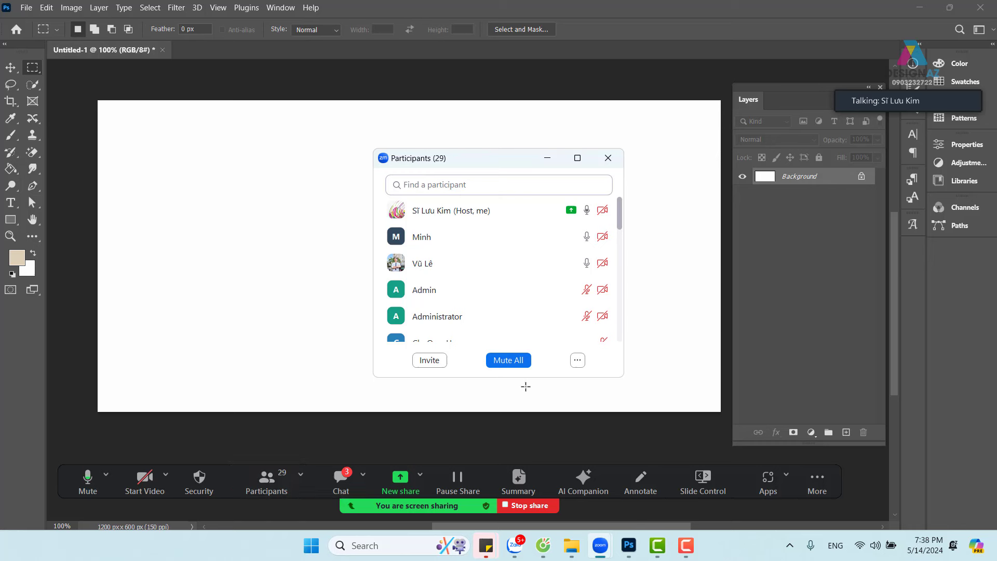
left_click(503, 365)
left_click(569, 304)
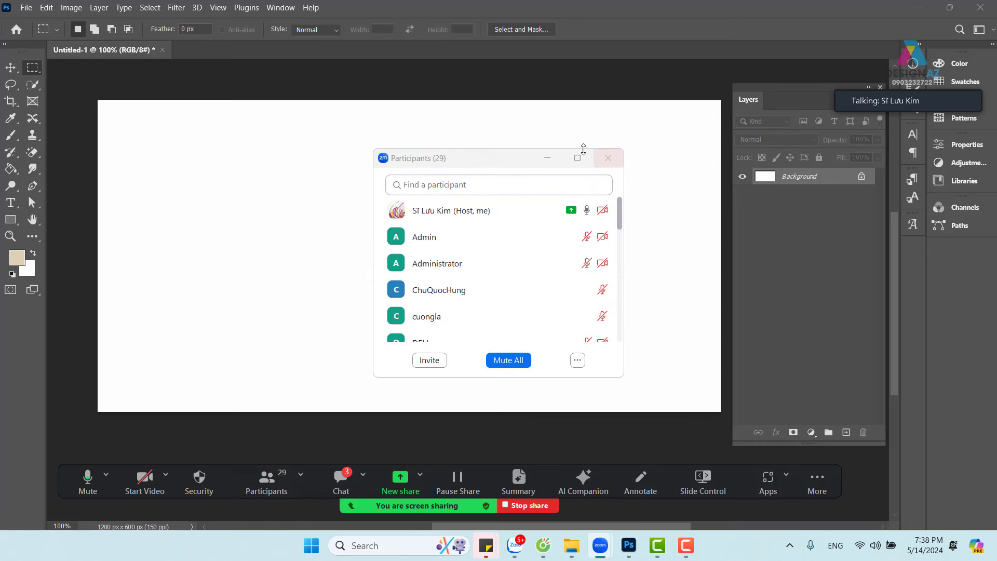
left_click(547, 158)
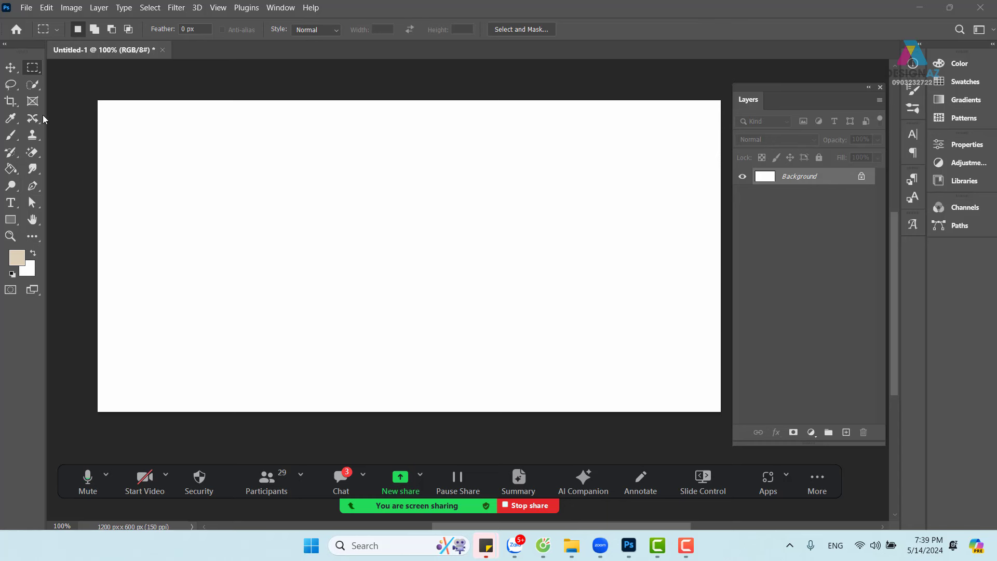
Step: With the Elliptical Marquee at 0 px feather, select a circle about 280 px wide
left_click(36, 72)
left_click(103, 79)
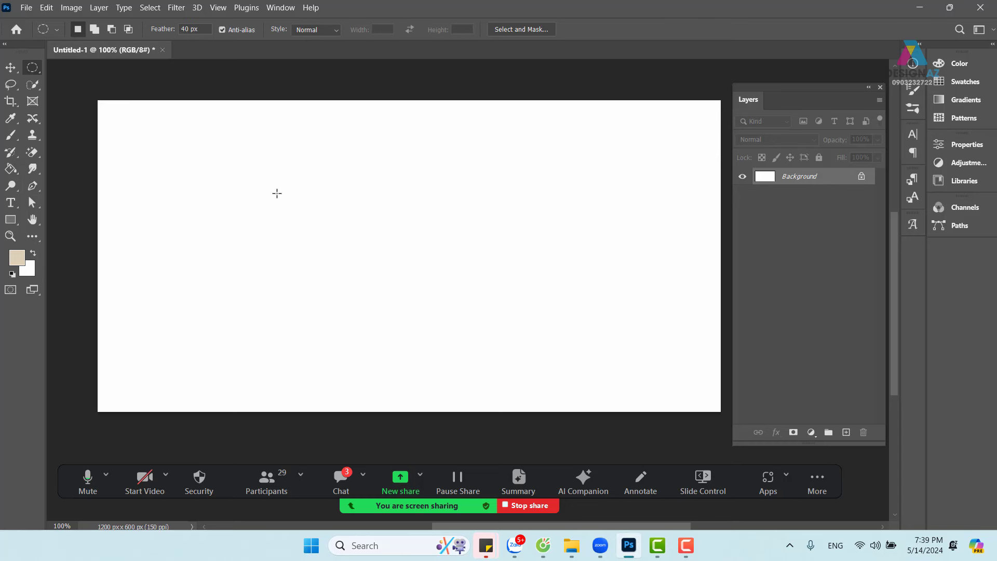
left_click_drag(212, 151, 454, 336)
key("ctrl+d")
left_click(205, 29)
type("0")
key("Return")
left_click_drag(348, 262, 414, 318)
Step: Apply a 20 px feather to the circle selection via Select > Modify > Feather
left_click(156, 8)
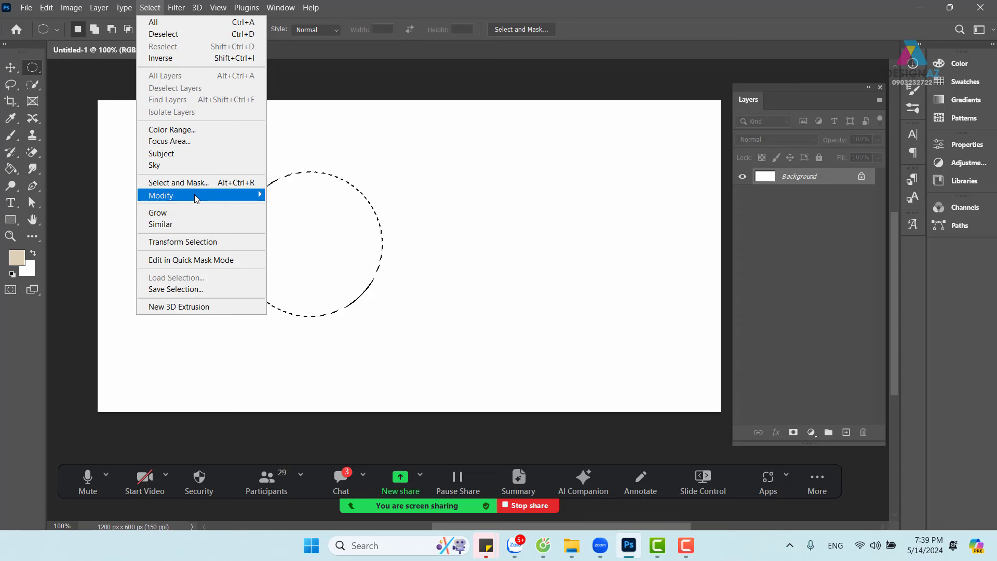
mouse_move(197, 201)
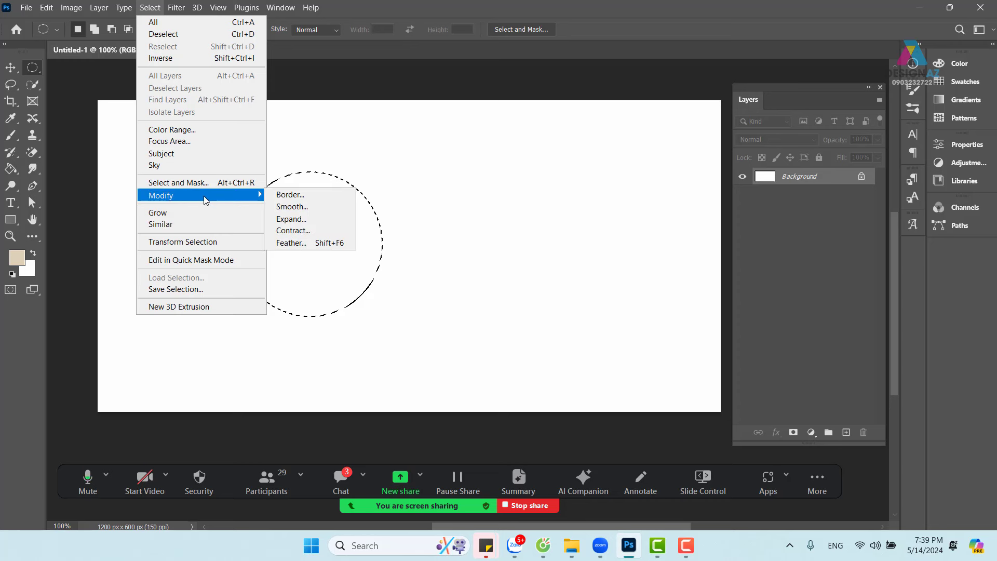
left_click(347, 243)
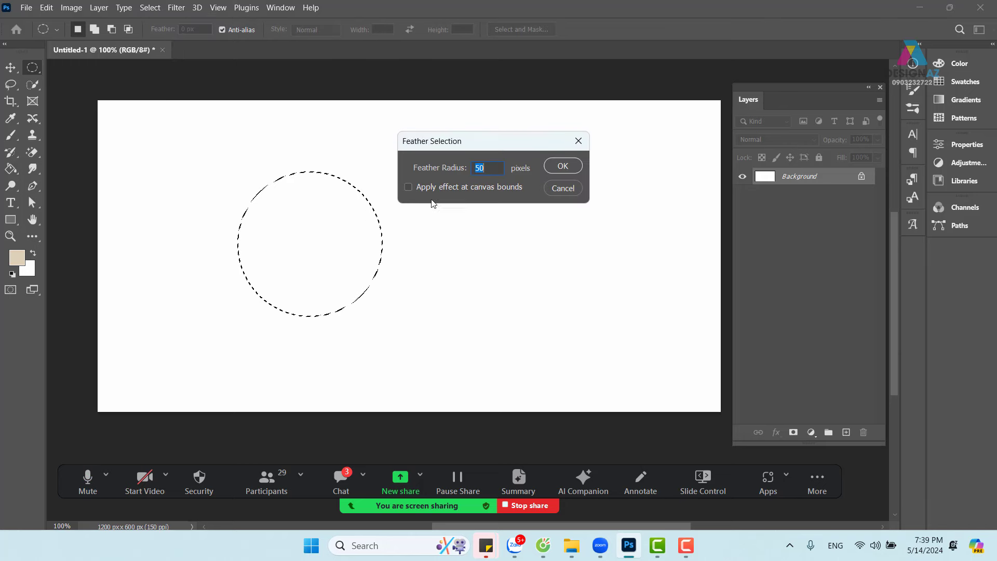
left_click(490, 167)
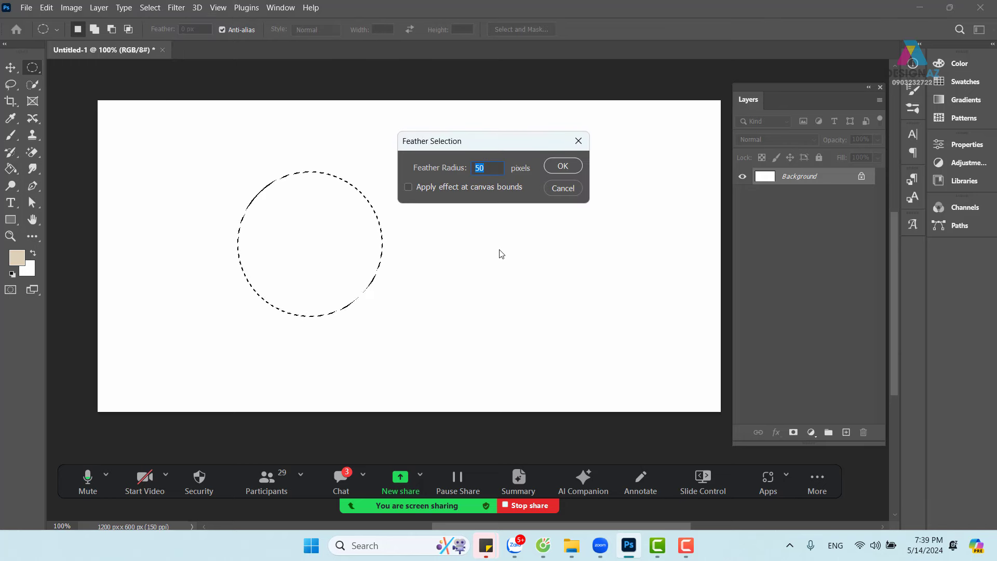
type("20")
key("Return")
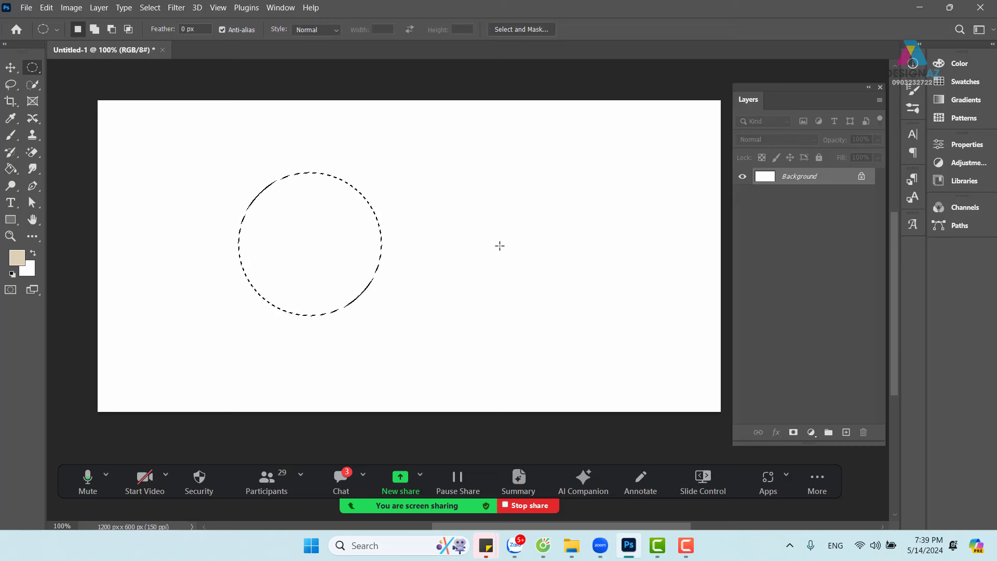
Step: Fill the feathered circle with beige on a new layer, then delete that layer
left_click(846, 432)
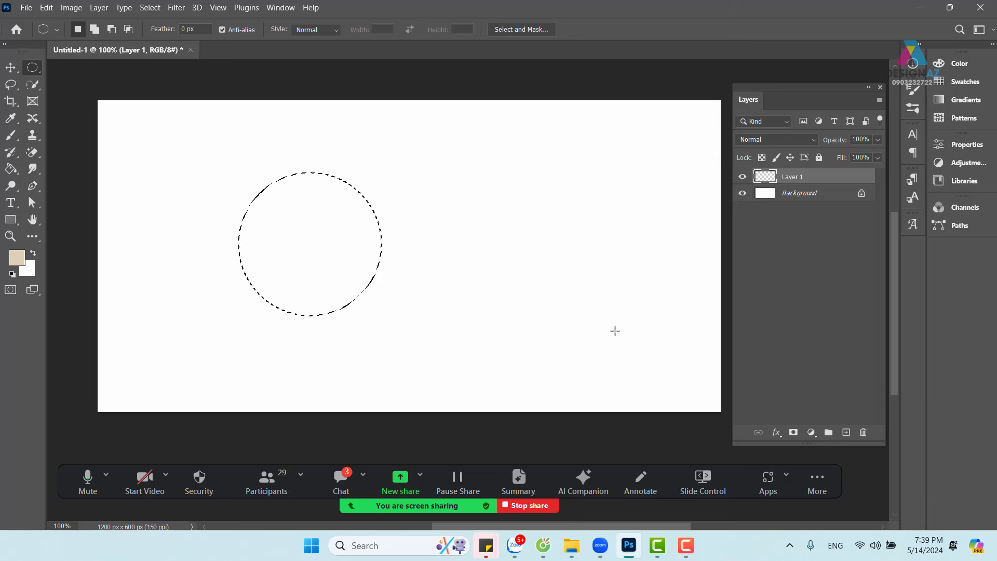
key("alt+BackSpace")
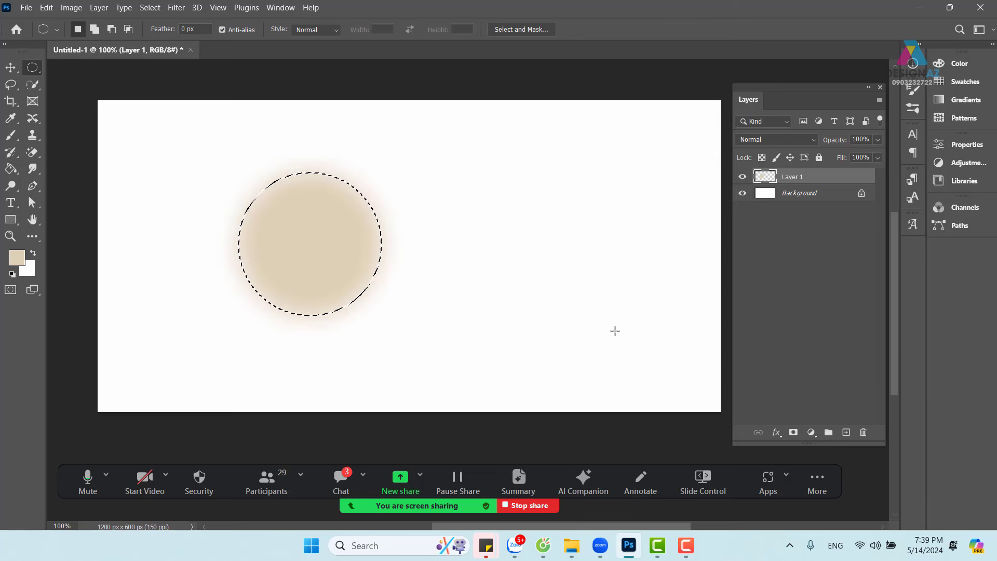
key("ctrl+d")
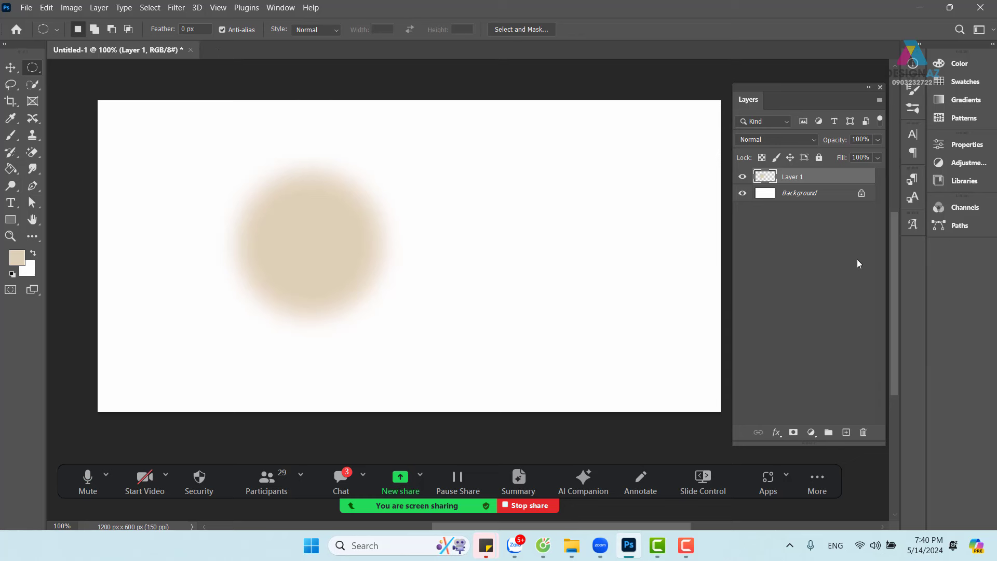
left_click(864, 432)
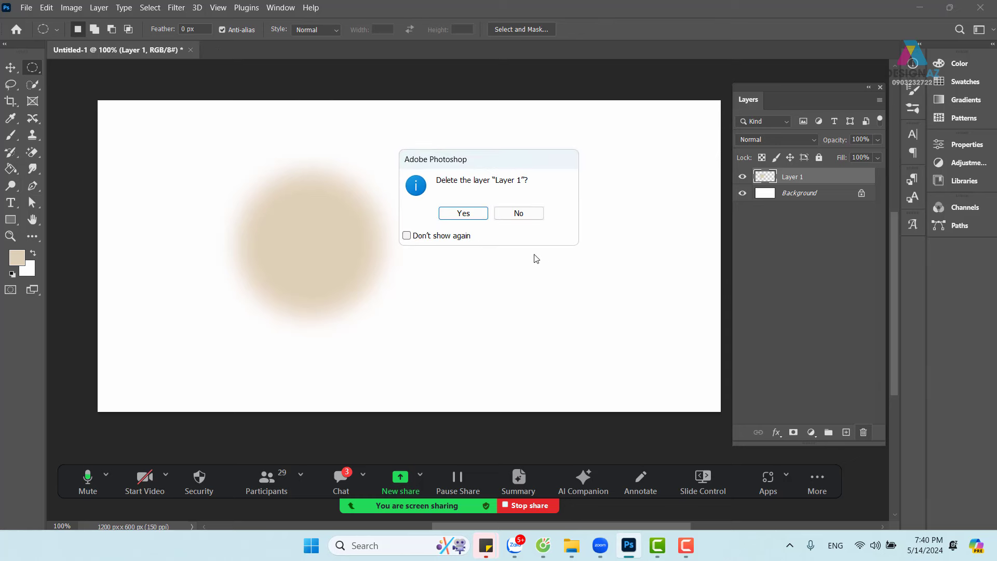
left_click(462, 212)
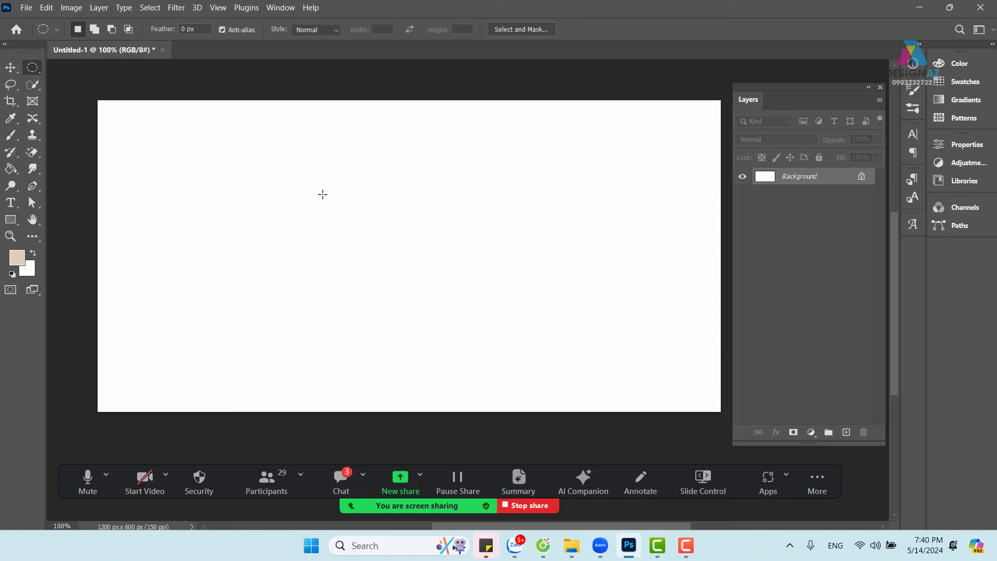
left_click_drag(263, 176, 478, 334)
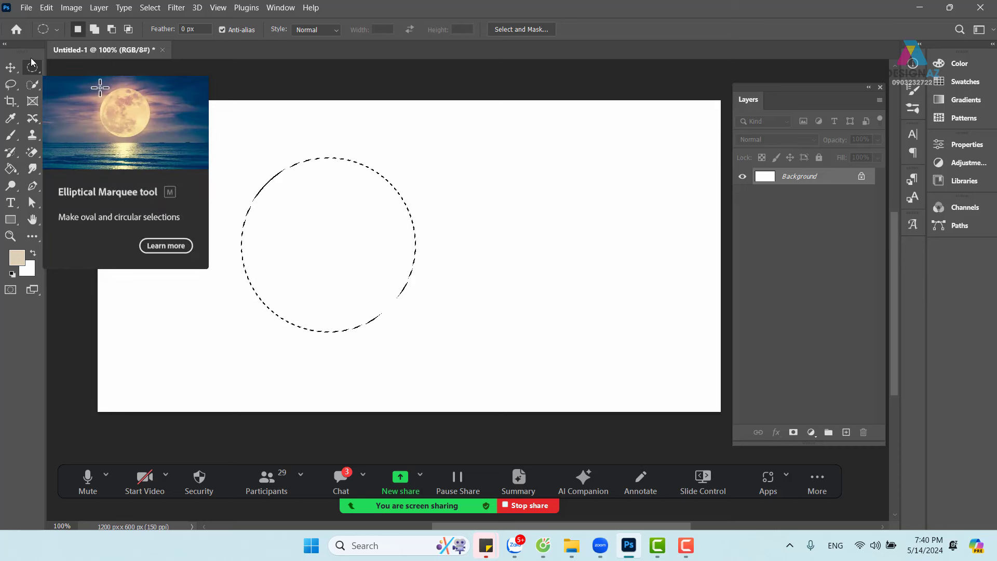
right_click(364, 229)
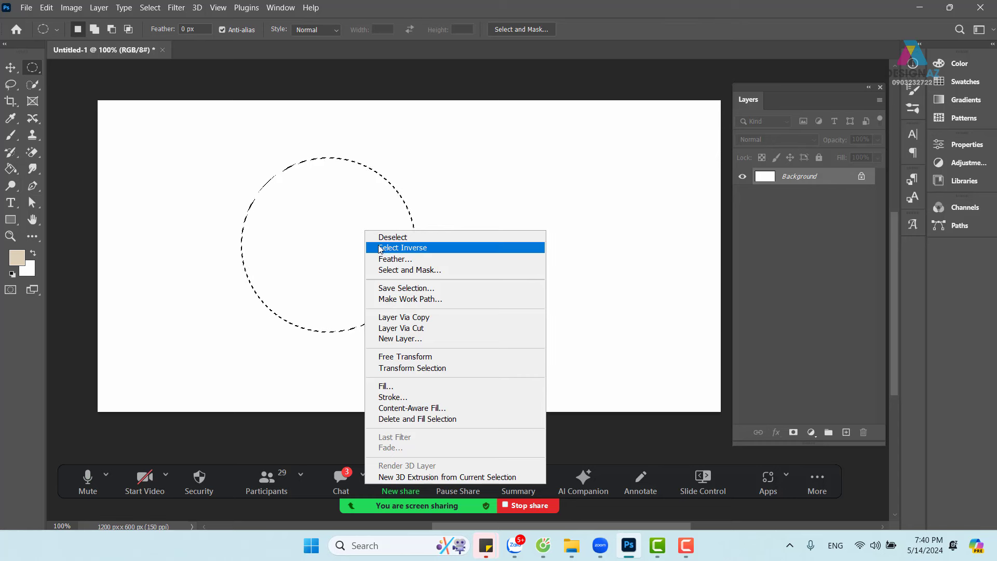
left_click(392, 258)
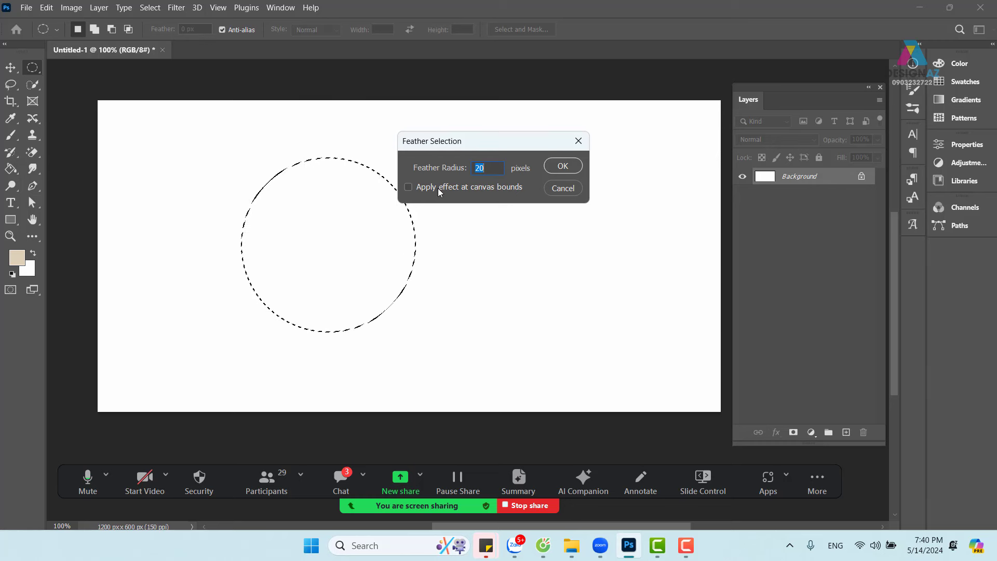
type("30")
key("Return")
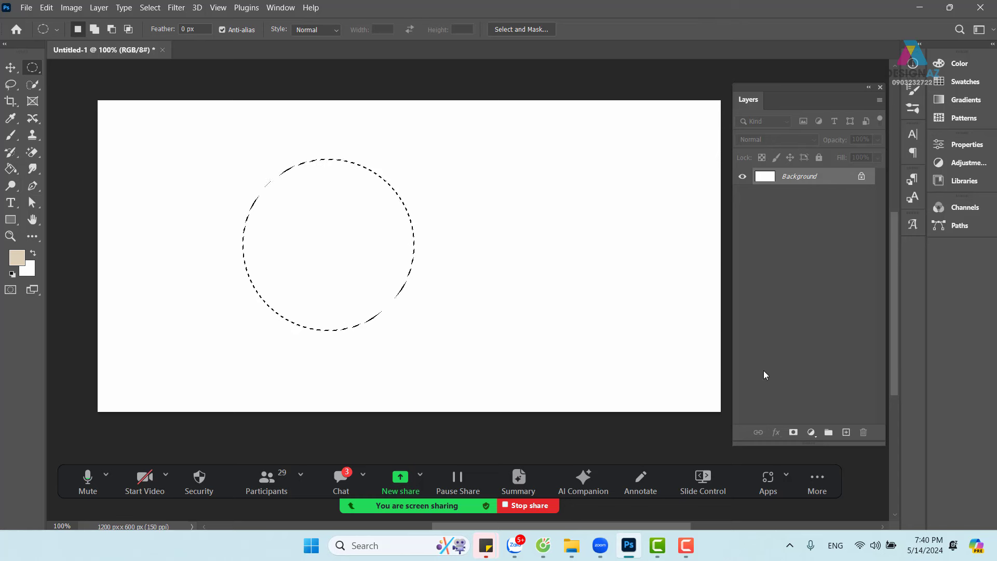
left_click(846, 433)
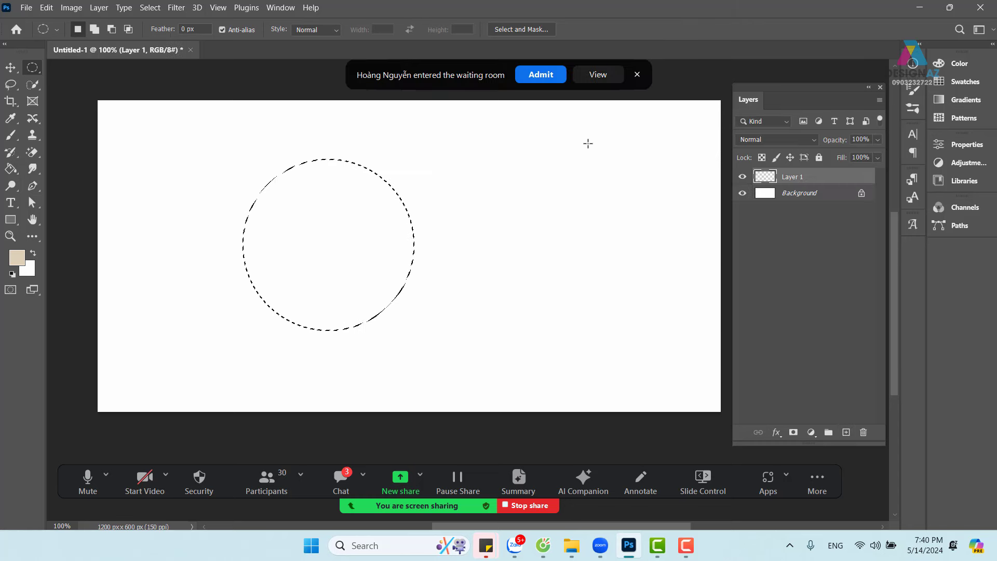
left_click(541, 75)
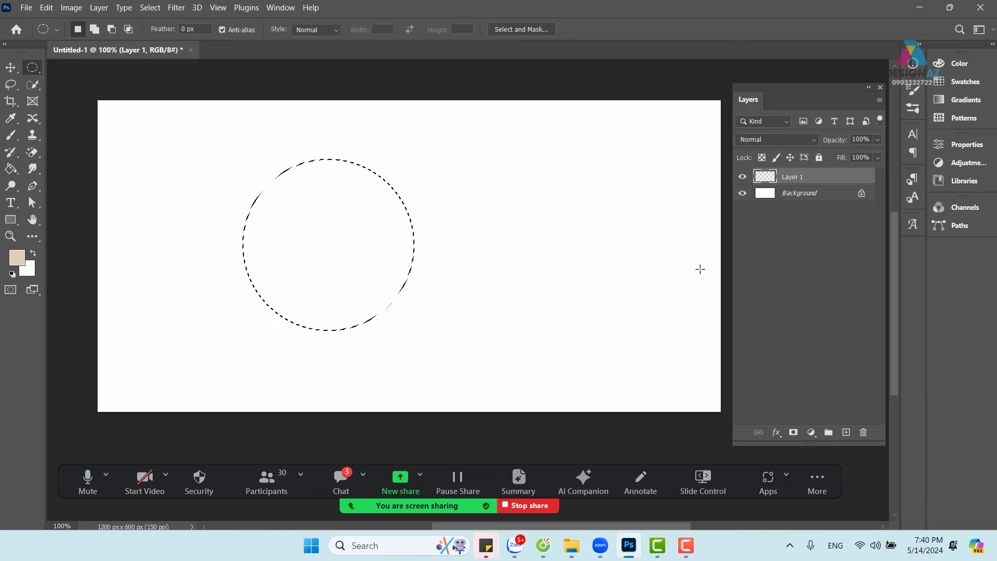
key("alt+BackSpace")
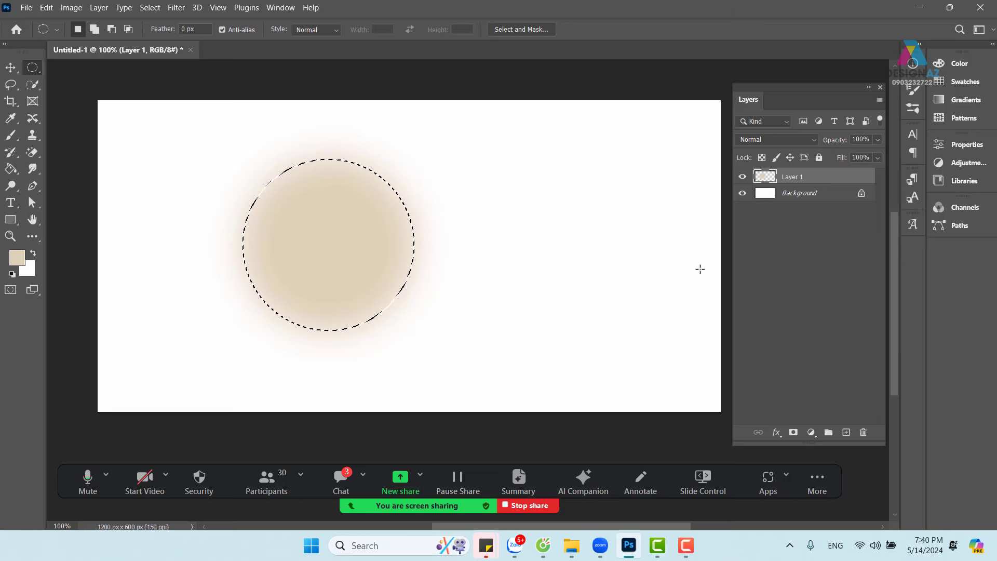
key("ctrl+d")
key("Delete")
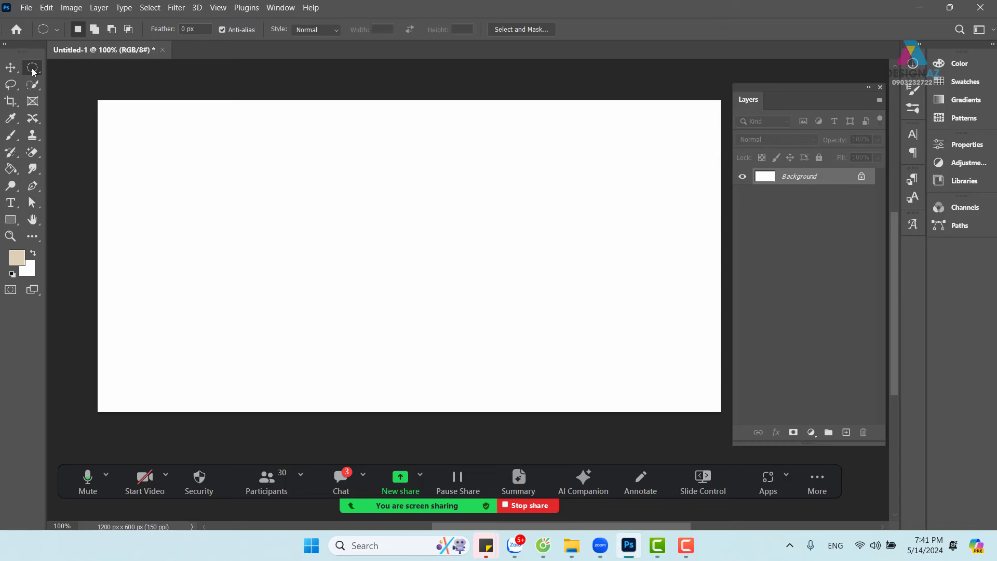
left_click_drag(254, 136, 461, 327)
left_click(846, 432)
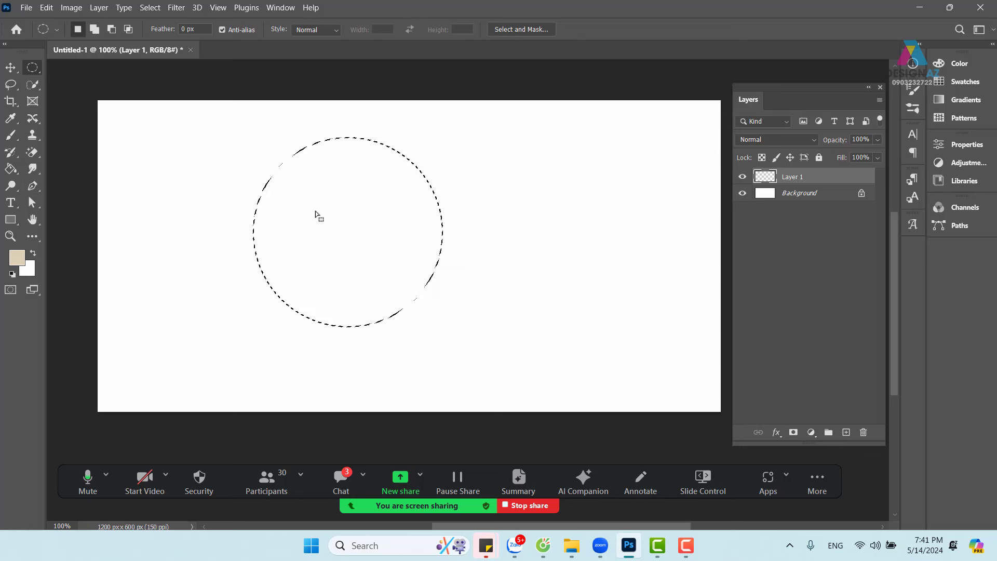
right_click(355, 186)
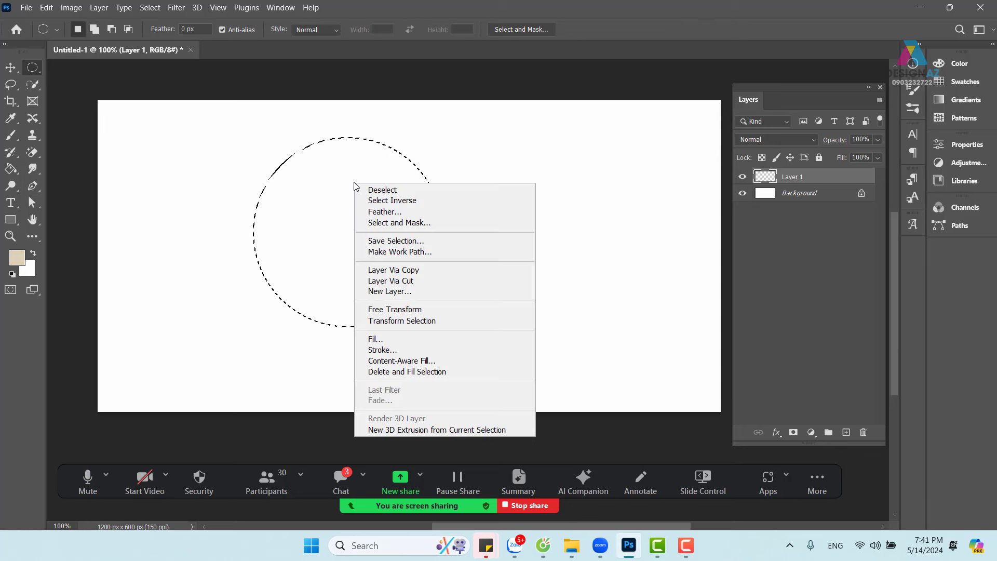
left_click(399, 350)
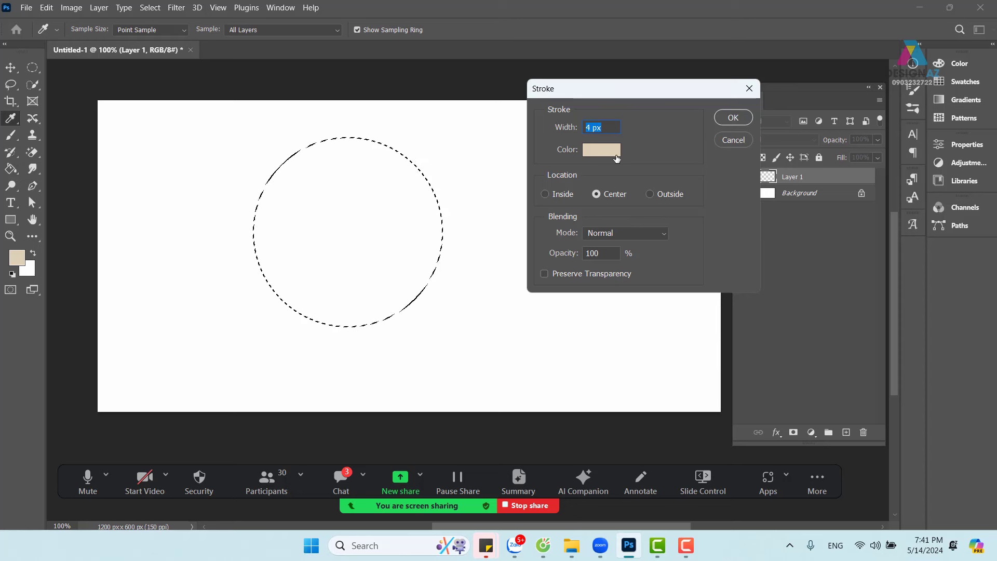
left_click(729, 118)
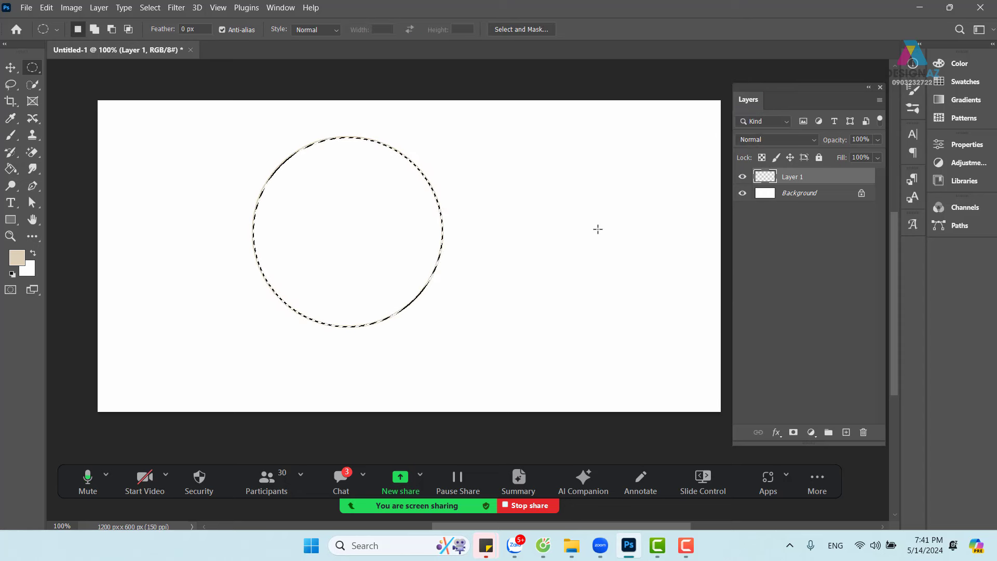
key("ctrl+d")
key("v")
left_click_drag(432, 288, 554, 296)
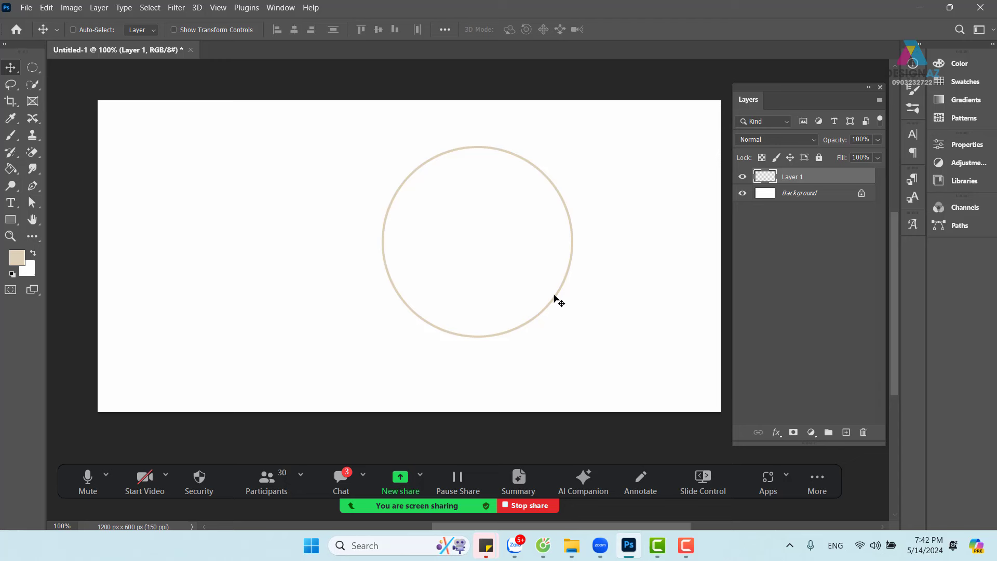
left_click_drag(531, 293, 251, 271)
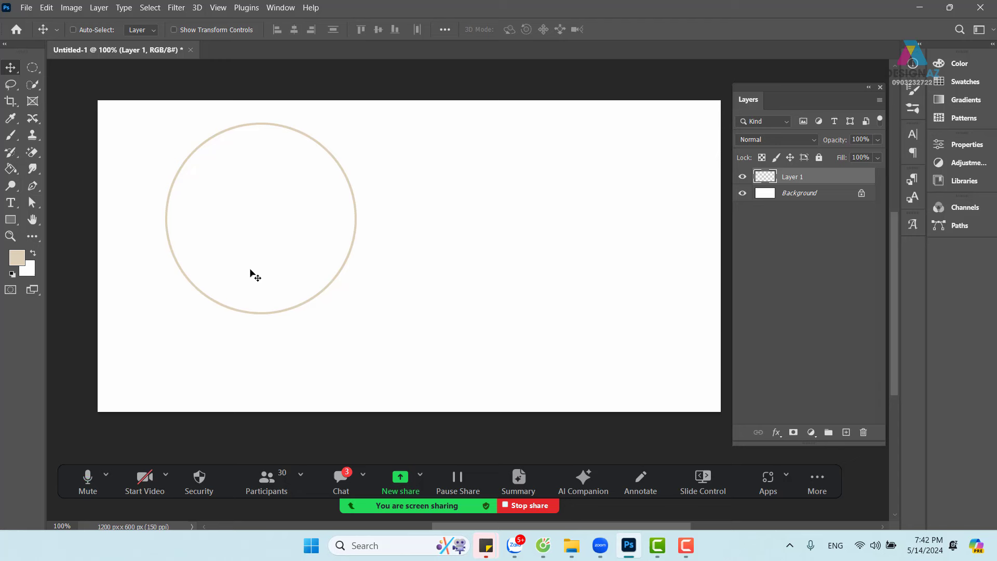
key("Delete")
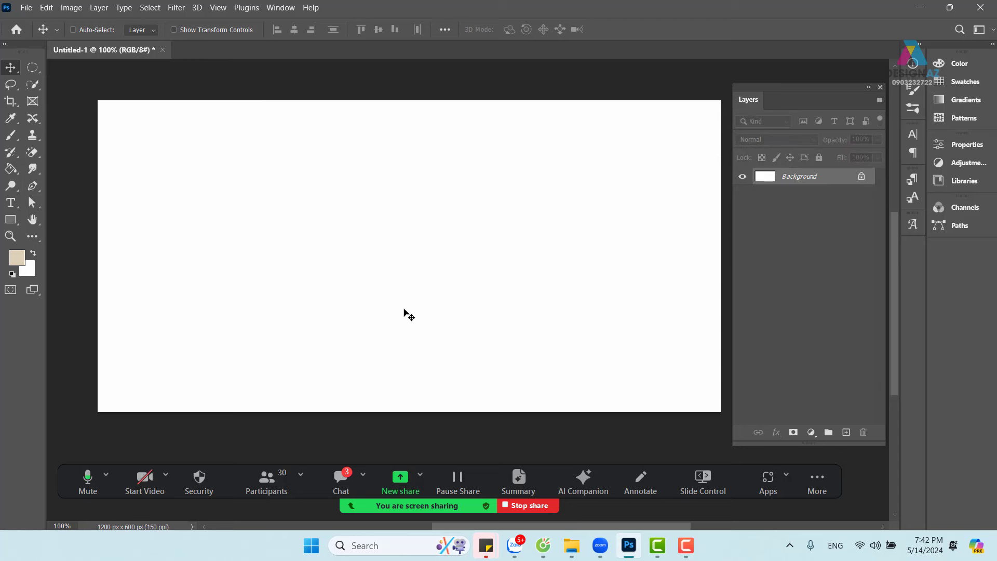
Step: Select a circle about 411 px wide and fill it with beige on a new Layer 1
left_click(33, 68)
left_click_drag(195, 137, 407, 356)
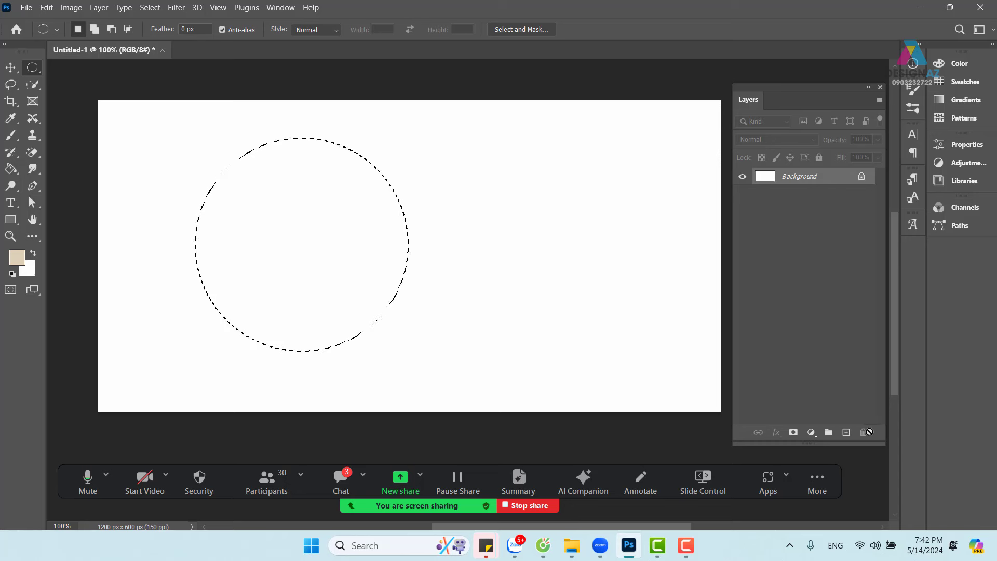
left_click(846, 433)
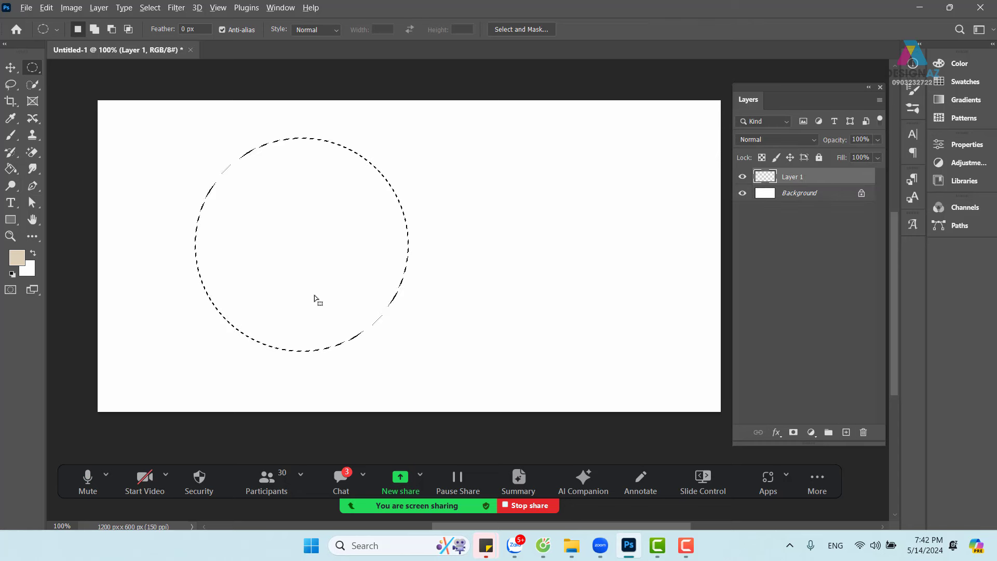
key("alt+BackSpace")
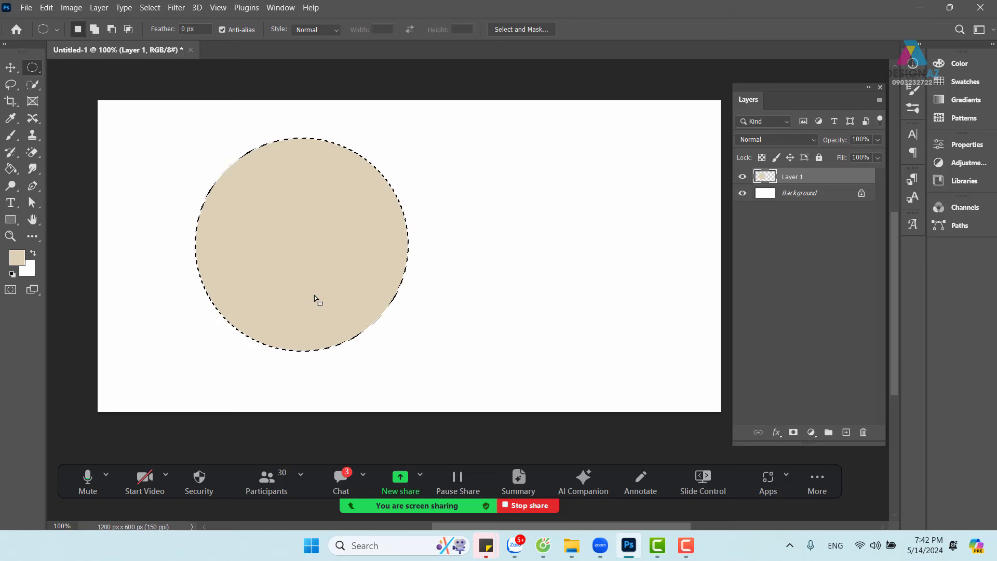
key("ctrl+d")
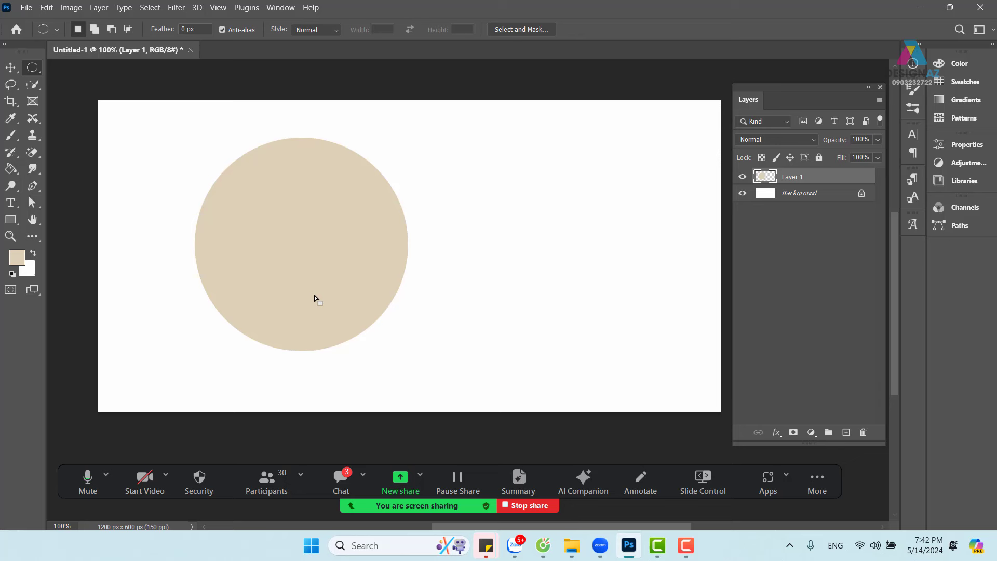
Step: Scale the beige circle slightly larger with Free Transform, then delete Layer 1
key("ctrl+t")
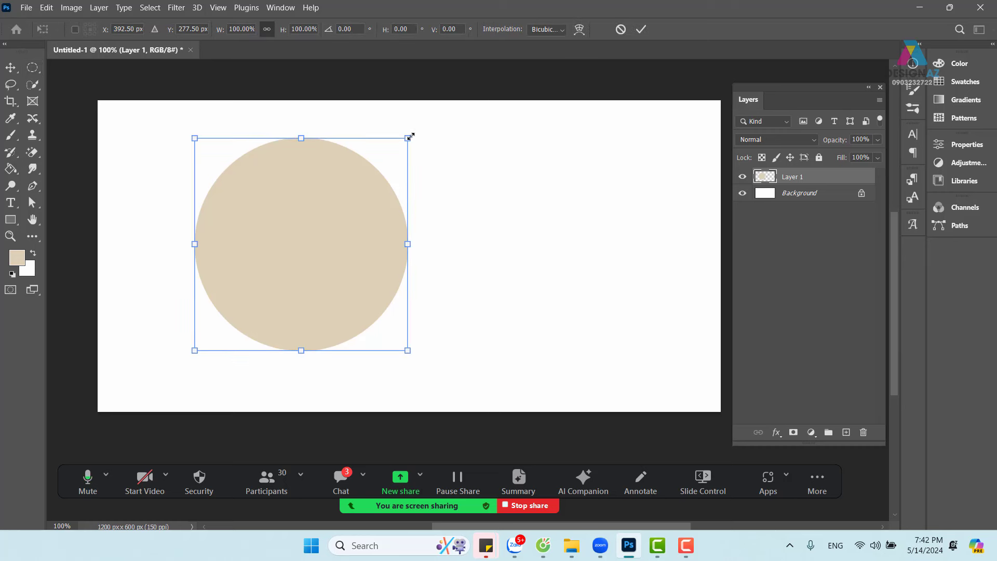
mouse_move(408, 138)
left_mouse_down()
mouse_move(351, 195)
mouse_move(425, 147)
left_mouse_up()
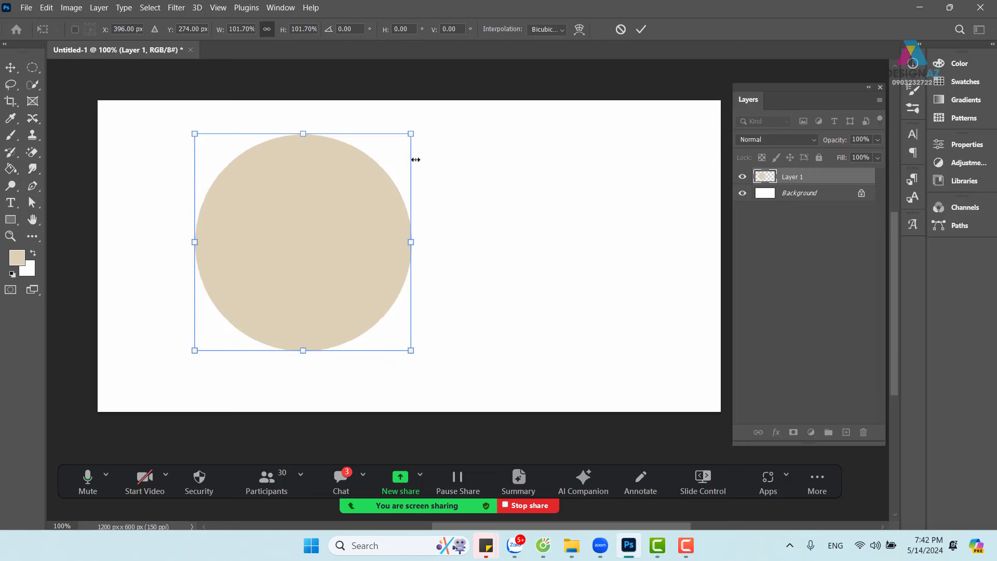
key("Return")
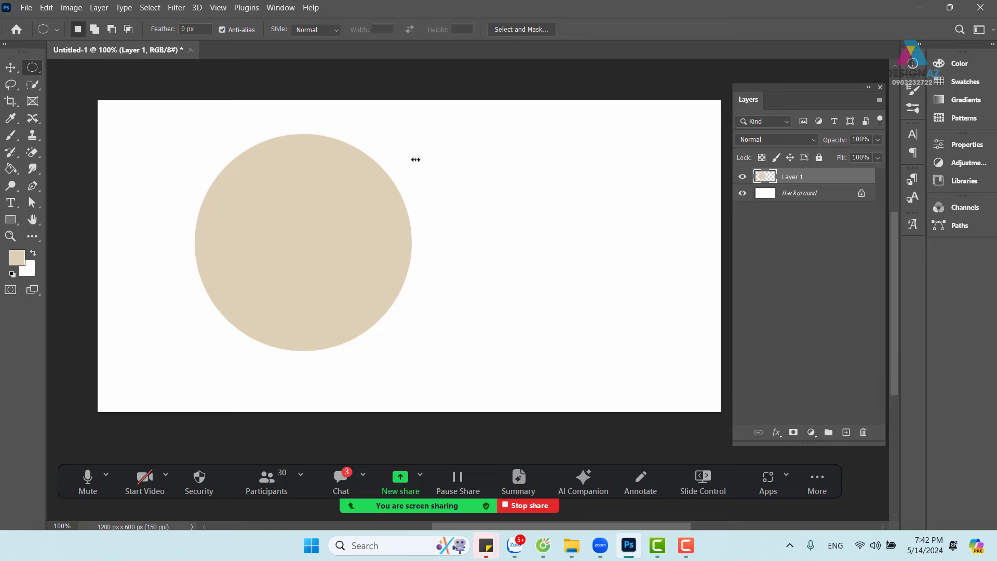
key("Delete")
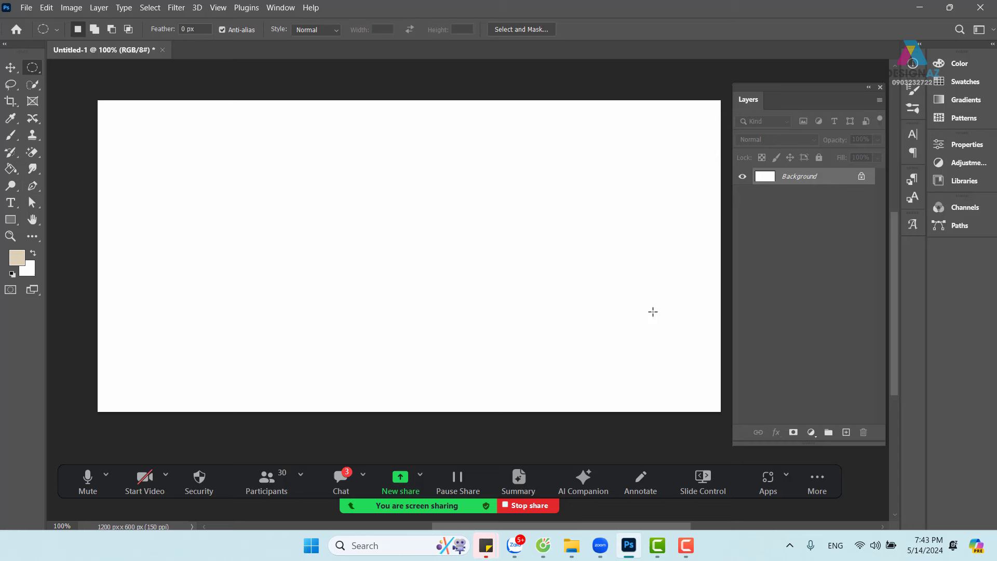
Step: Add Layer 1 and draw a large circular selection running off the canvas's left edge
left_click(847, 433)
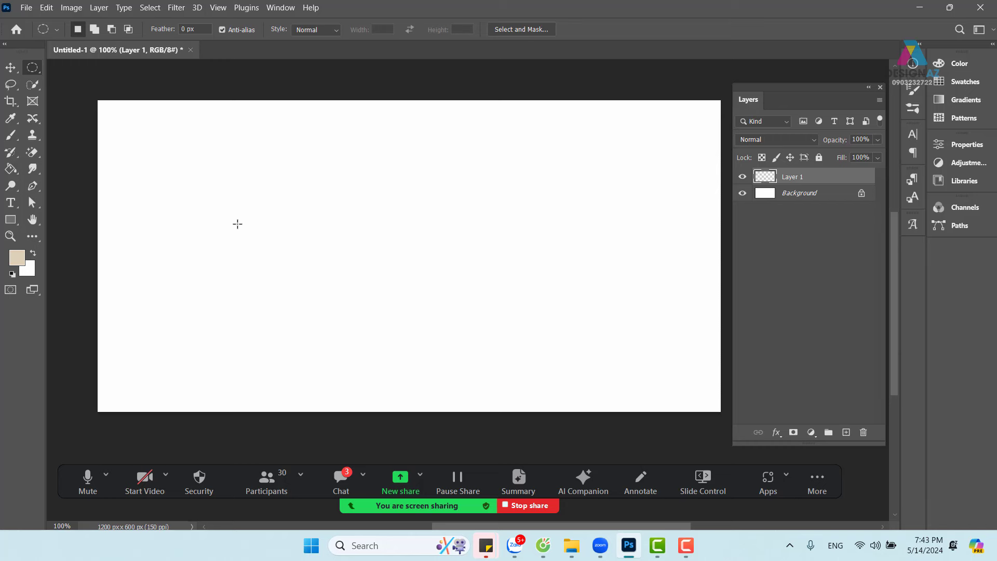
left_click_drag(222, 147, 391, 330)
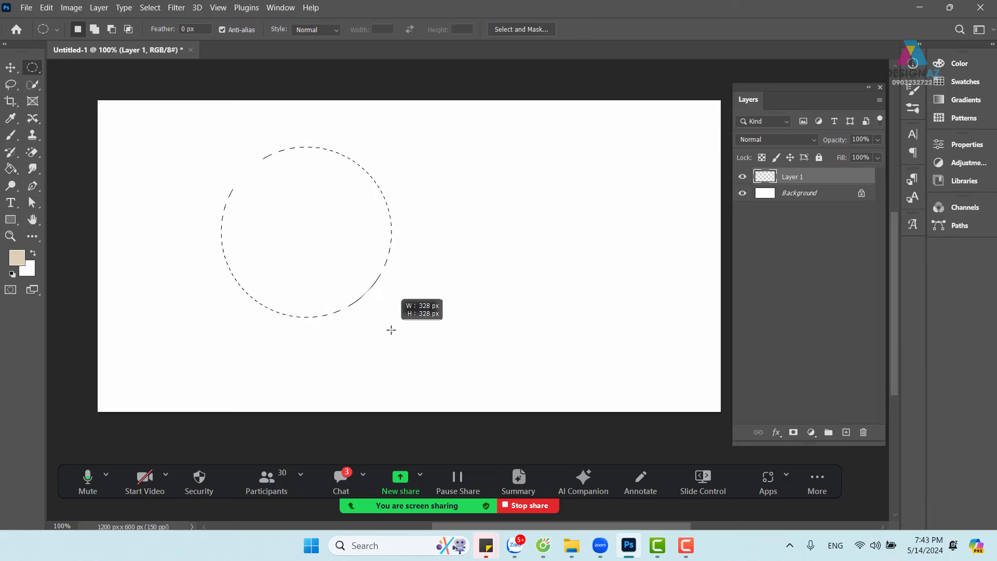
left_click_drag(397, 337, 279, 200)
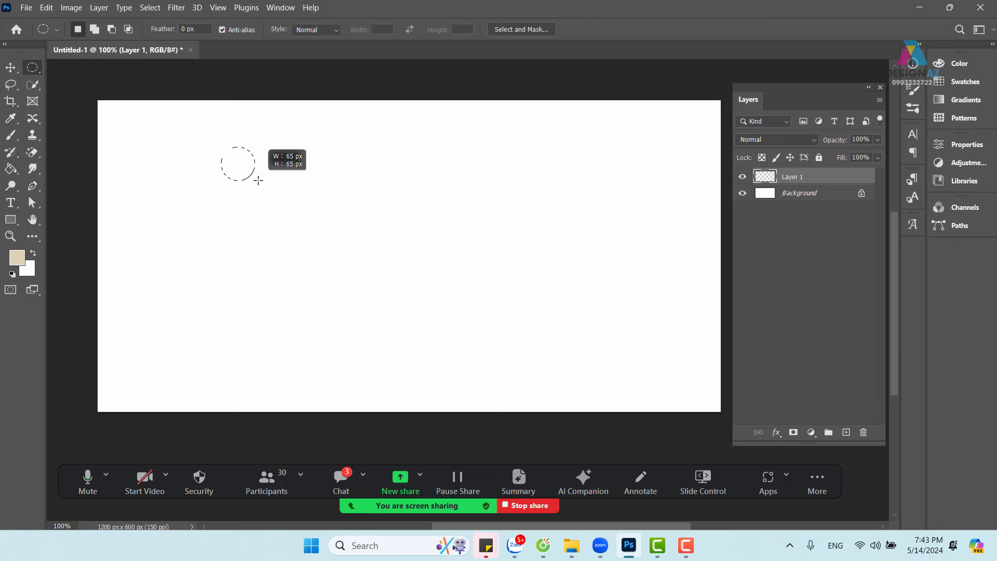
left_click_drag(386, 297, 428, 327)
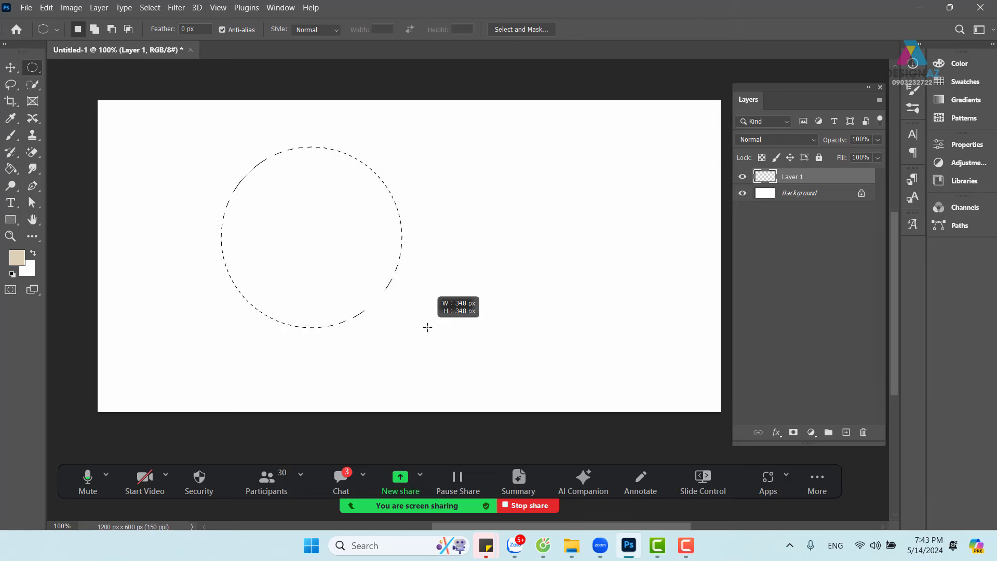
left_click_drag(428, 327, 385, 318)
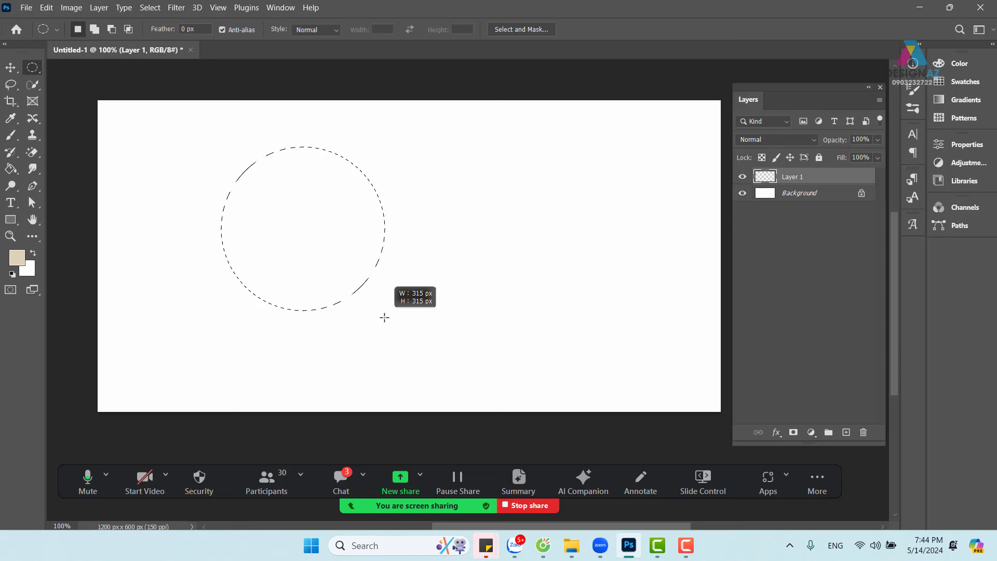
mouse_move(385, 318)
left_mouse_down()
mouse_move(570, 345)
mouse_move(683, 346)
mouse_move(329, 332)
mouse_move(686, 336)
mouse_move(278, 357)
mouse_move(410, 330)
mouse_move(666, 337)
mouse_move(287, 312)
mouse_move(281, 331)
mouse_move(275, 289)
mouse_move(476, 437)
mouse_move(410, 437)
mouse_move(371, 450)
mouse_move(431, 477)
mouse_move(434, 436)
mouse_move(421, 413)
mouse_move(464, 452)
left_mouse_up()
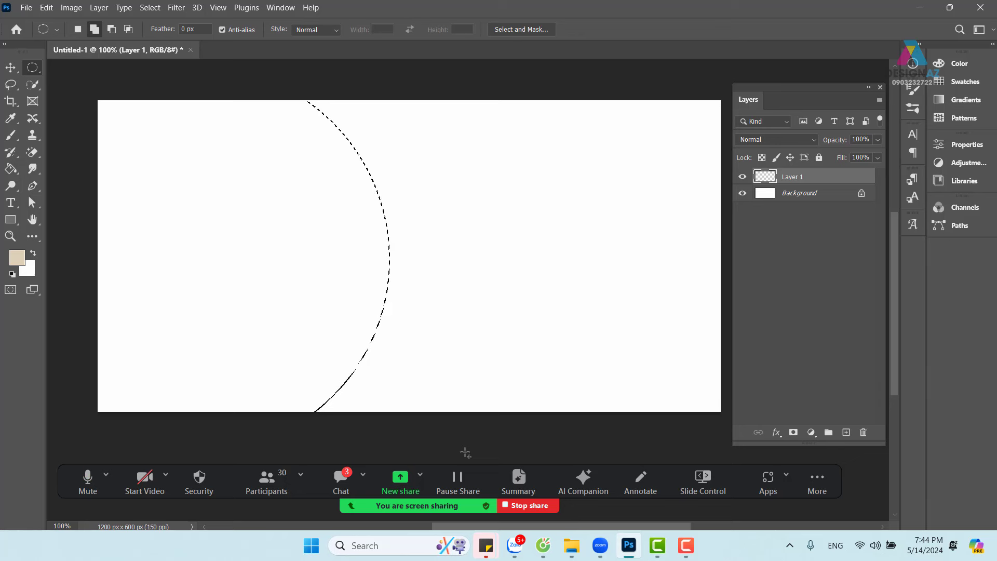
Step: Fill the circle selection on Layer 1 with the beige foreground colour, then adjust the zoom
key("shift")
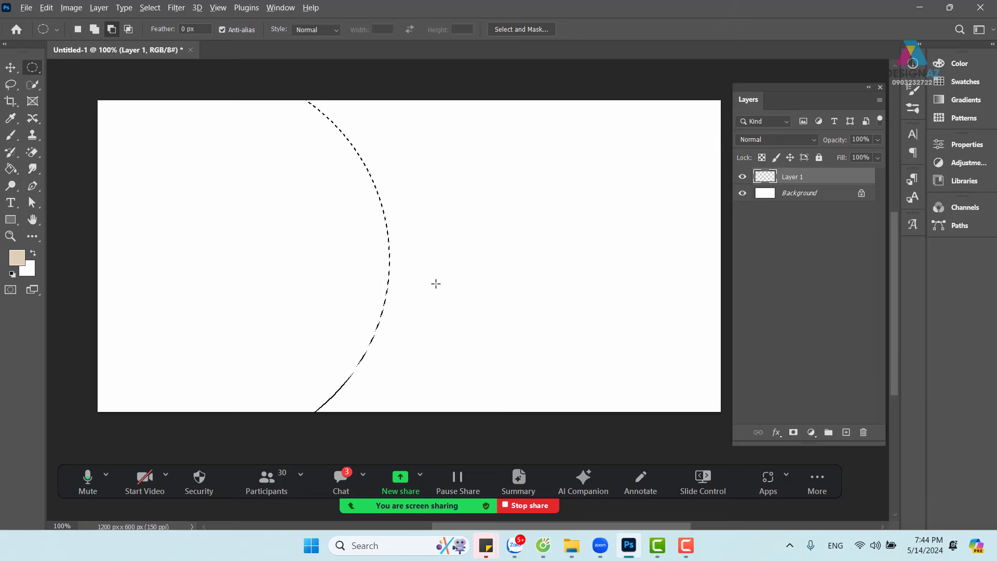
key("alt+BackSpace")
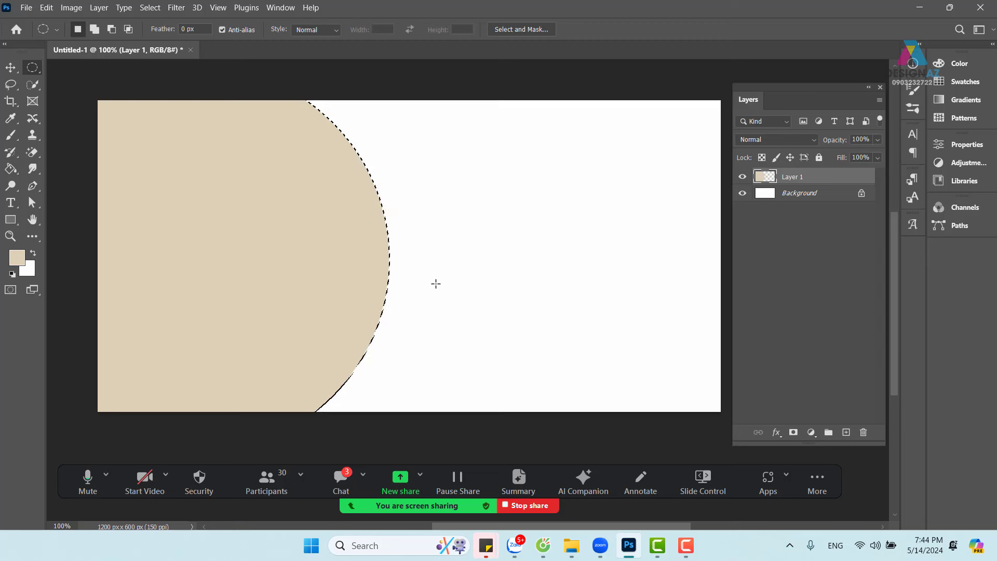
key("ctrl+minus")
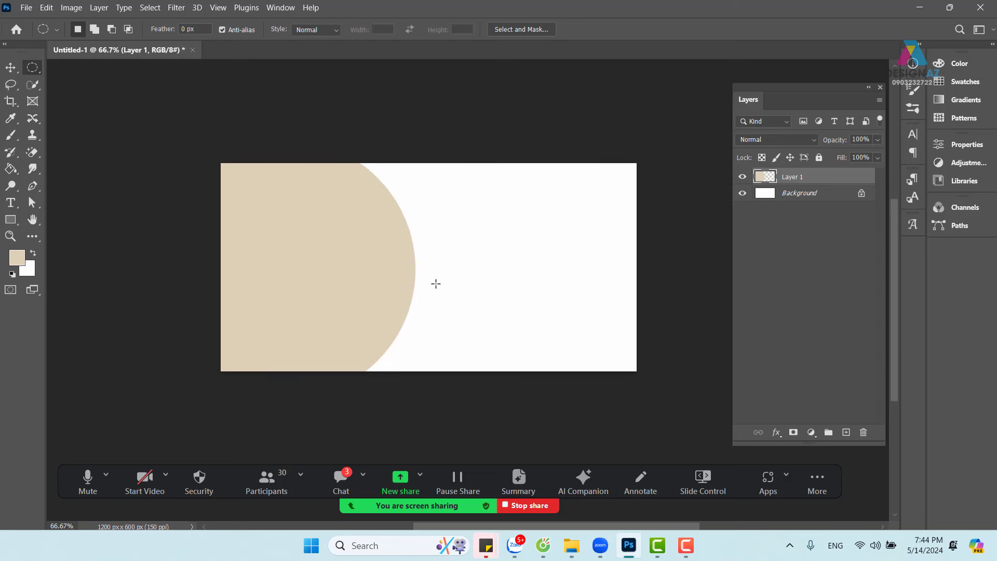
key("ctrl+minus")
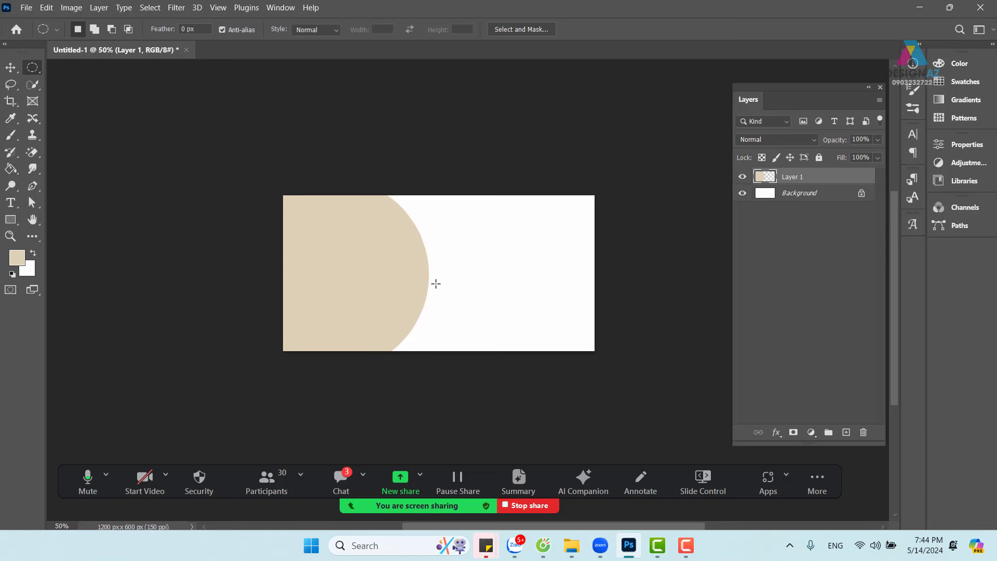
key("ctrl+plus")
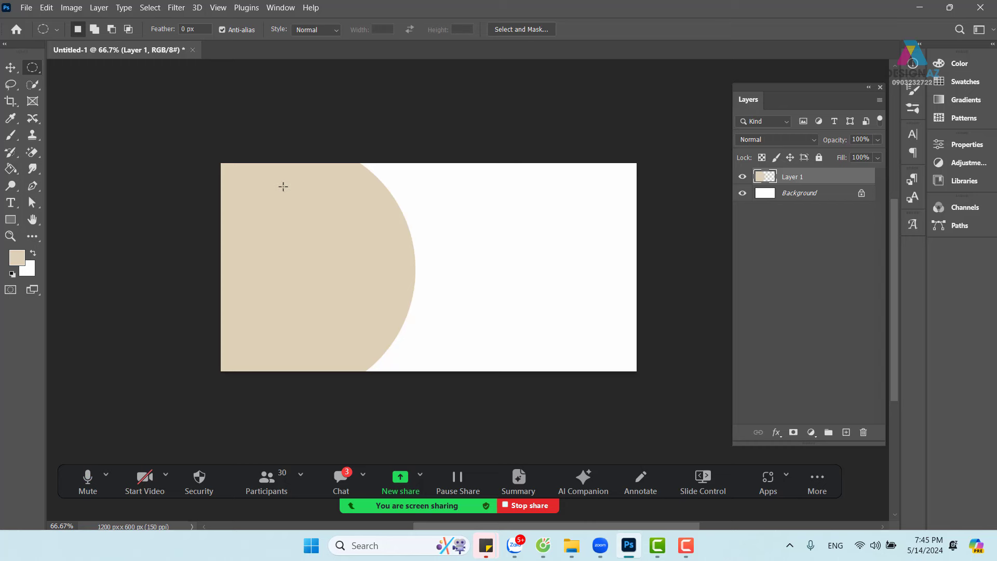
Step: Draw a slightly larger circle selection around the beige half-circle and inspect its edge gap
left_click_drag(282, 187, 473, 401)
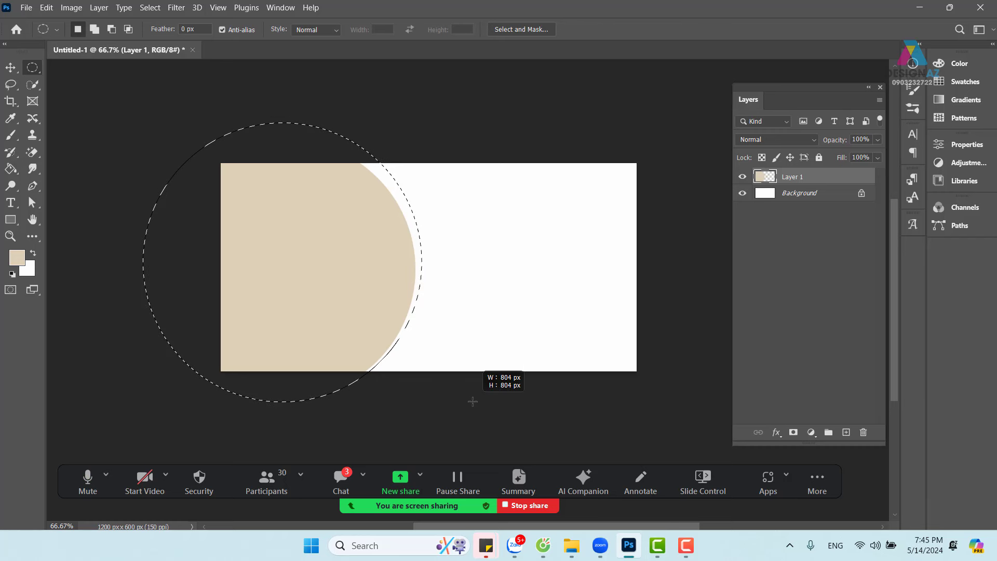
left_click_drag(472, 401, 472, 402)
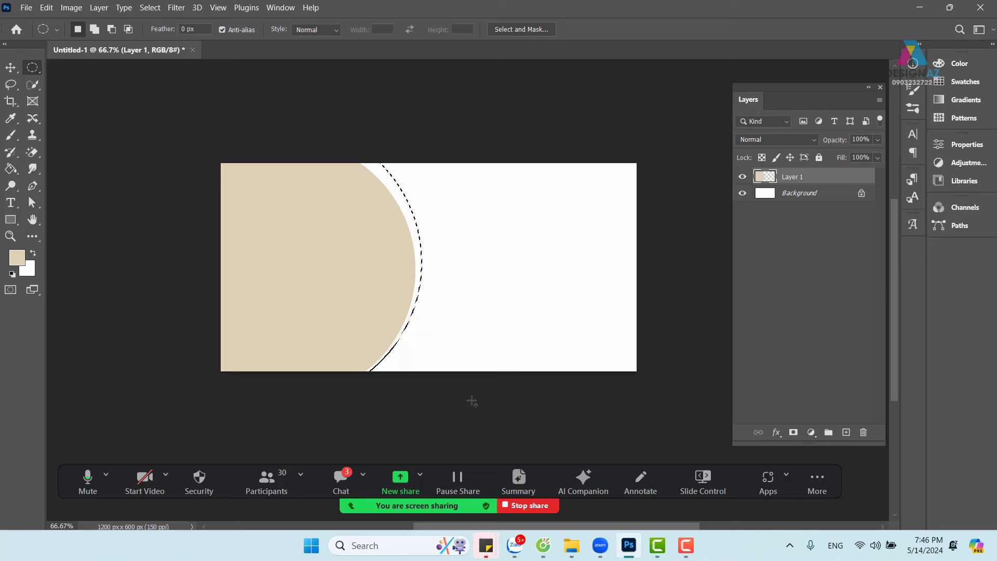
scroll(472, 402, "up", 2)
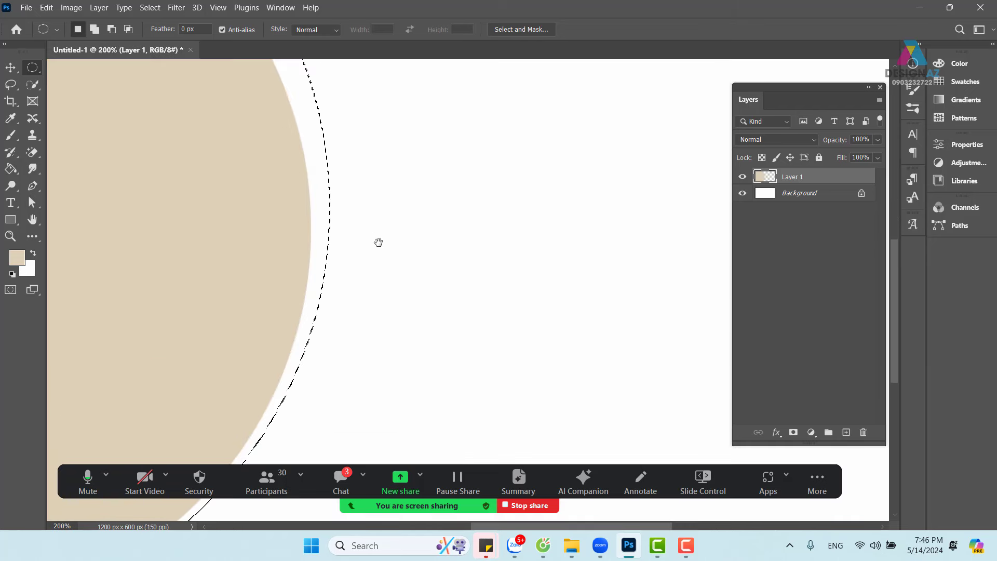
left_click_drag(378, 242, 568, 376)
scroll(585, 369, "down", 1)
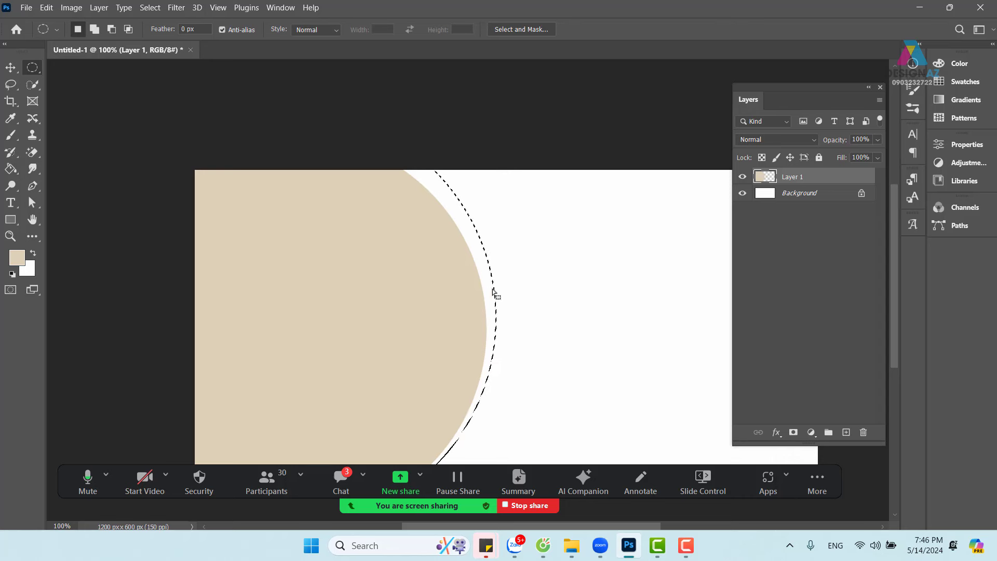
left_click_drag(521, 418, 509, 295)
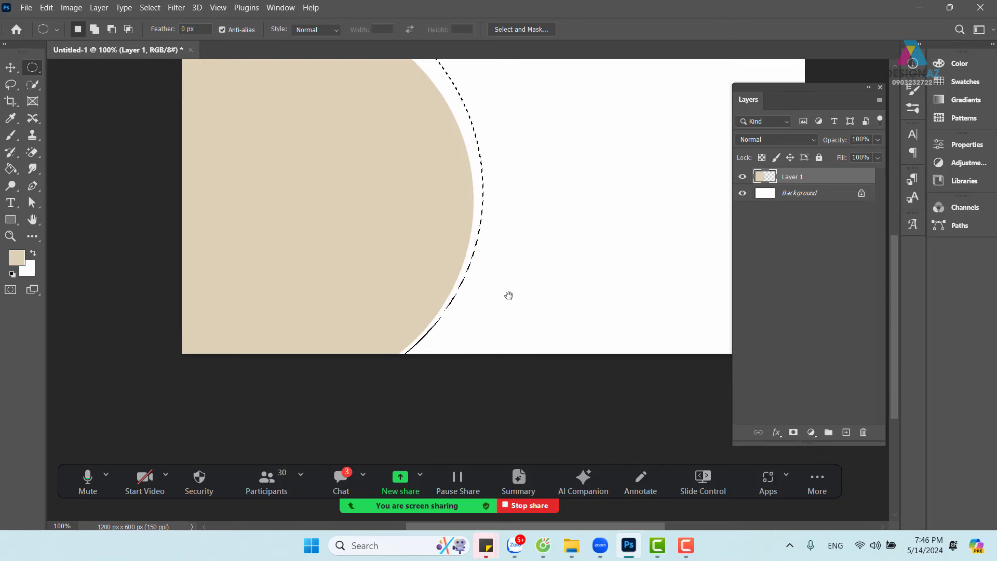
left_click_drag(543, 187, 525, 221)
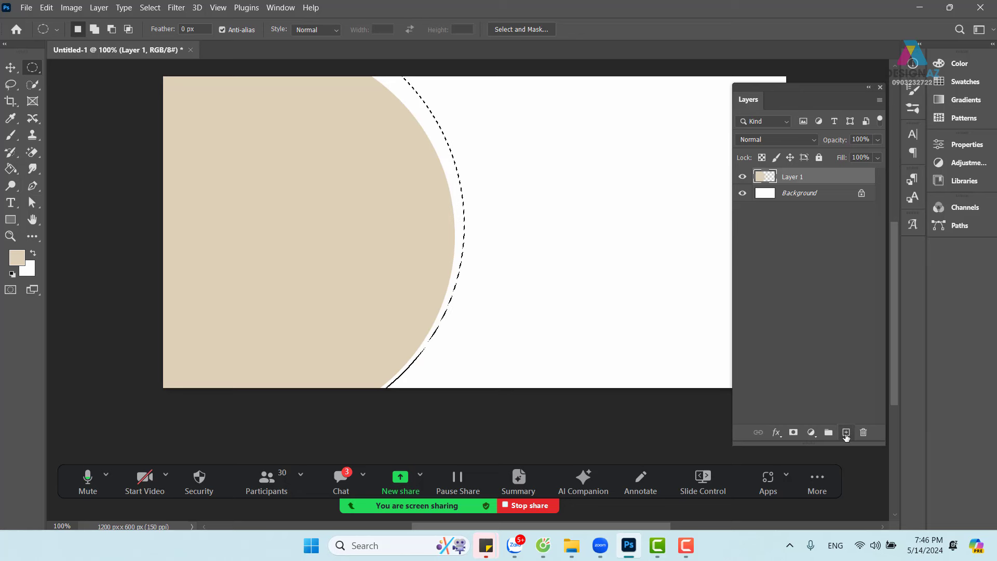
Step: Fill the larger selection with beige on a new Layer 2 set to 50% opacity
left_click(846, 434)
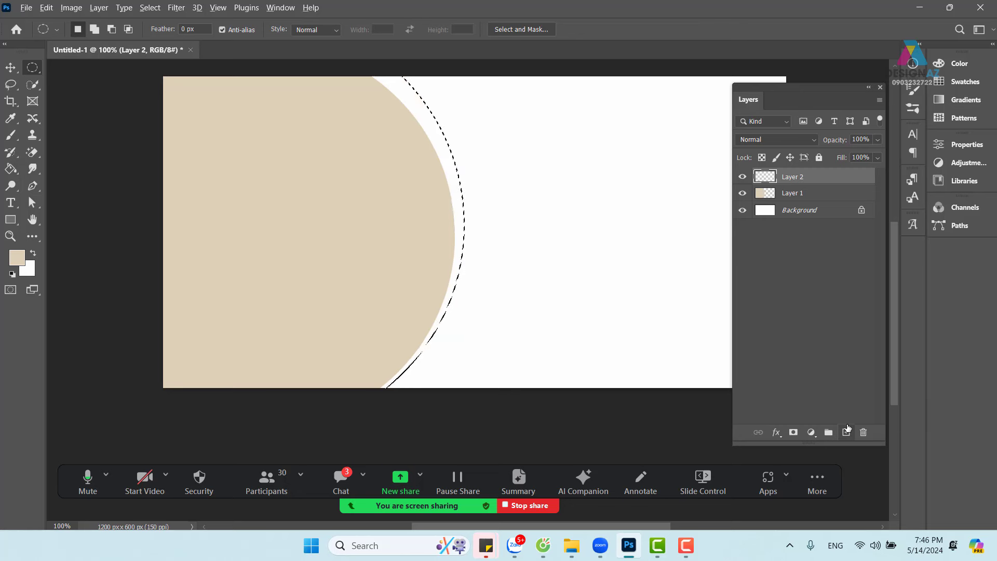
key("alt+BackSpace")
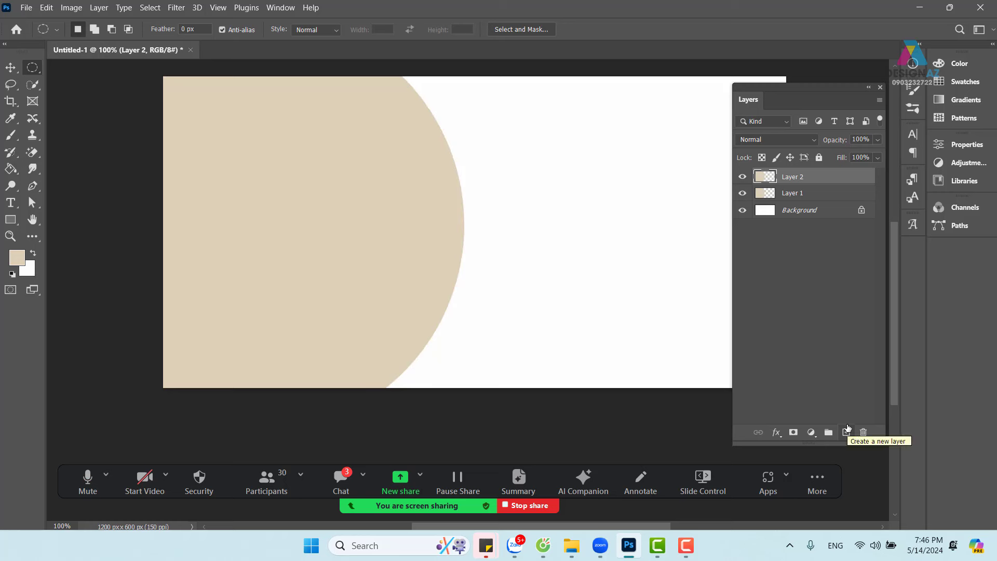
key("5")
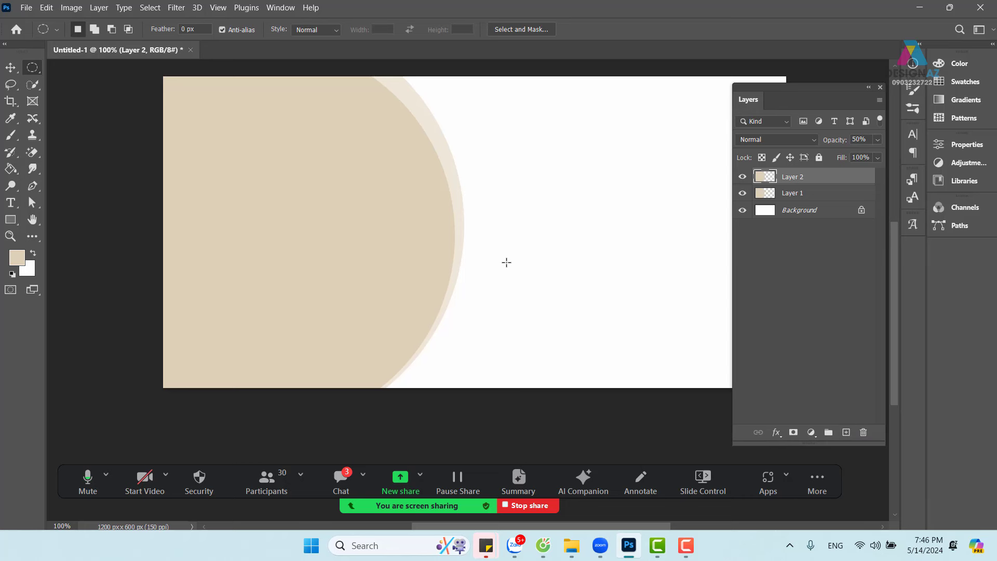
key("ctrl+minus")
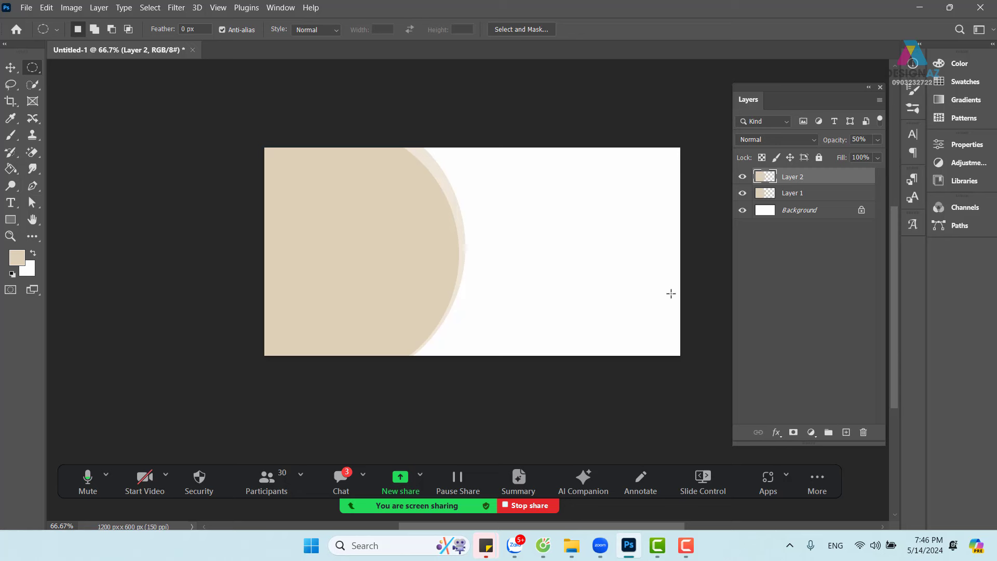
Step: Draw an even larger circle selection just beyond the pale 50% ring and check its edge
left_click_drag(327, 177, 539, 384)
key("space")
key("ctrl+d")
key("shift")
key("ctrl+plus")
key("ctrl+plus")
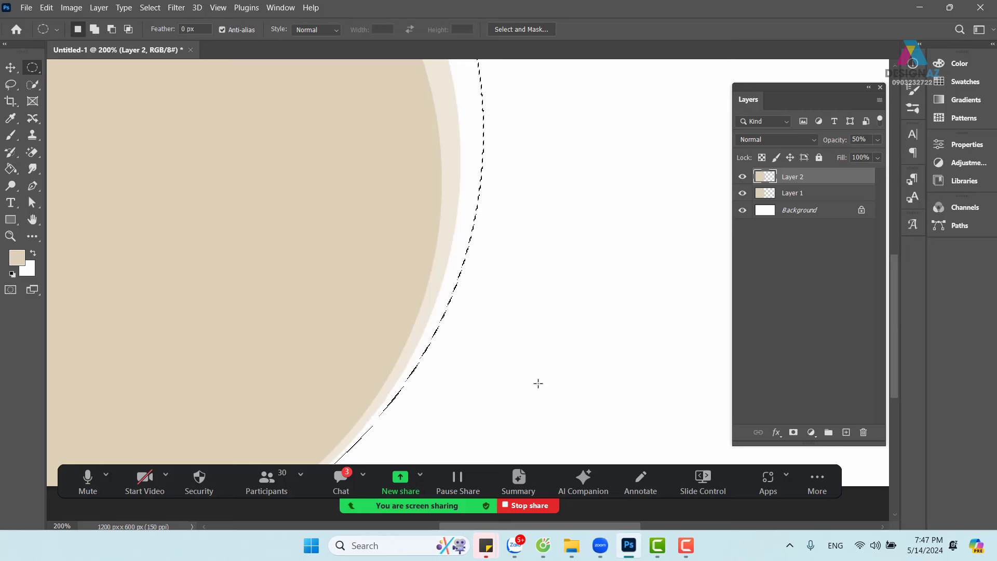
key("shift+alt")
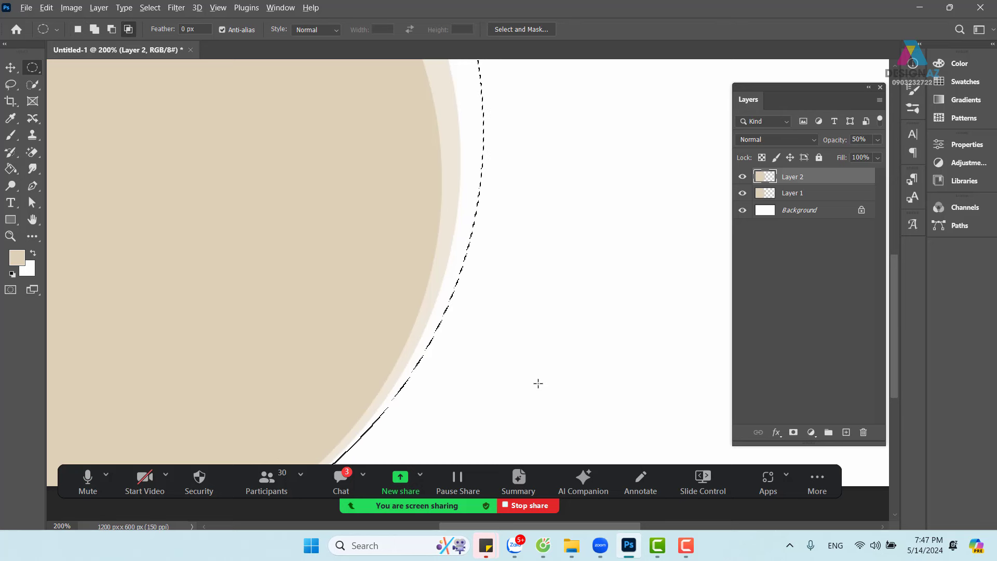
key("ctrl+minus")
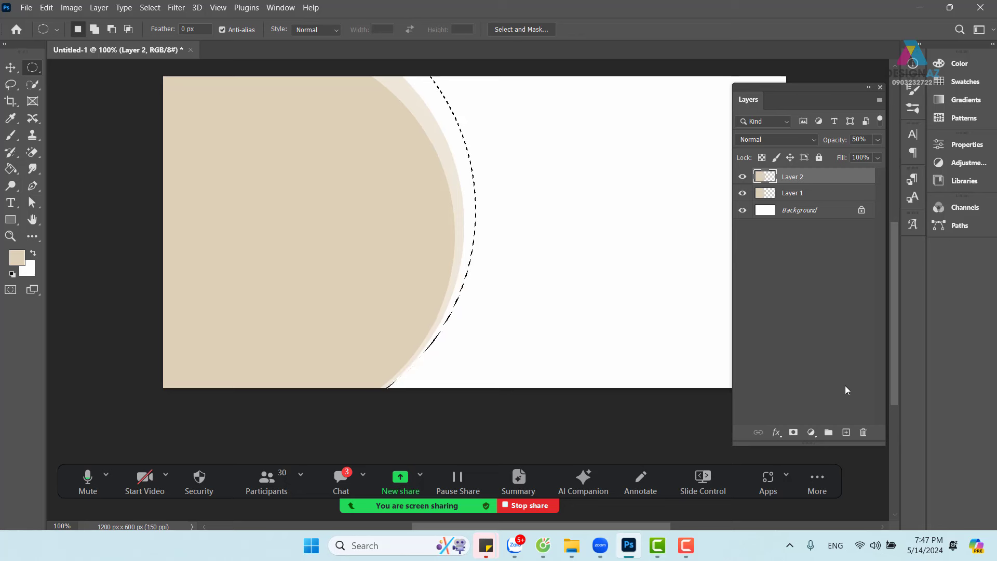
Step: Fill the largest selection with beige on a new Layer 3 at 30% opacity
left_click(846, 432)
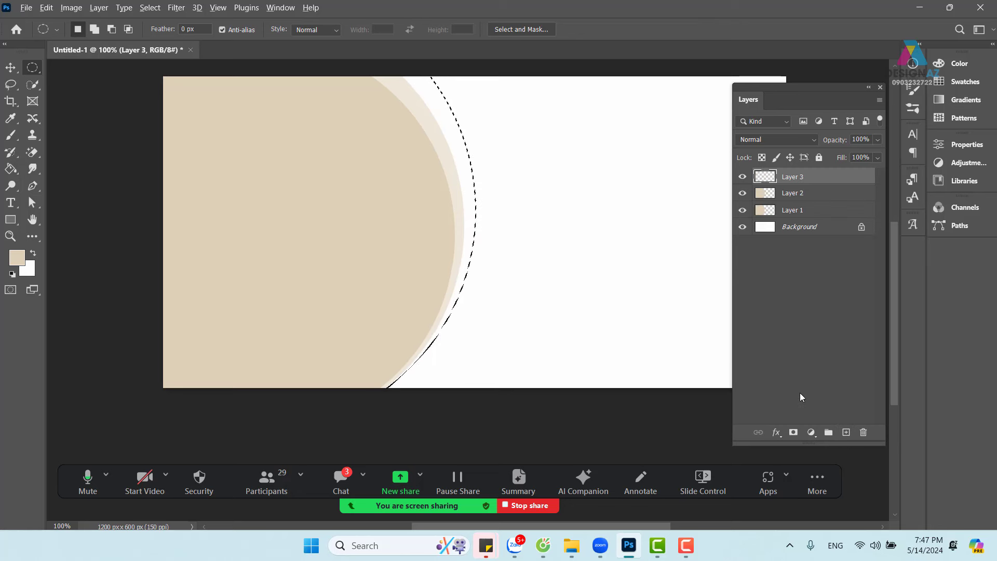
key("alt+BackSpace")
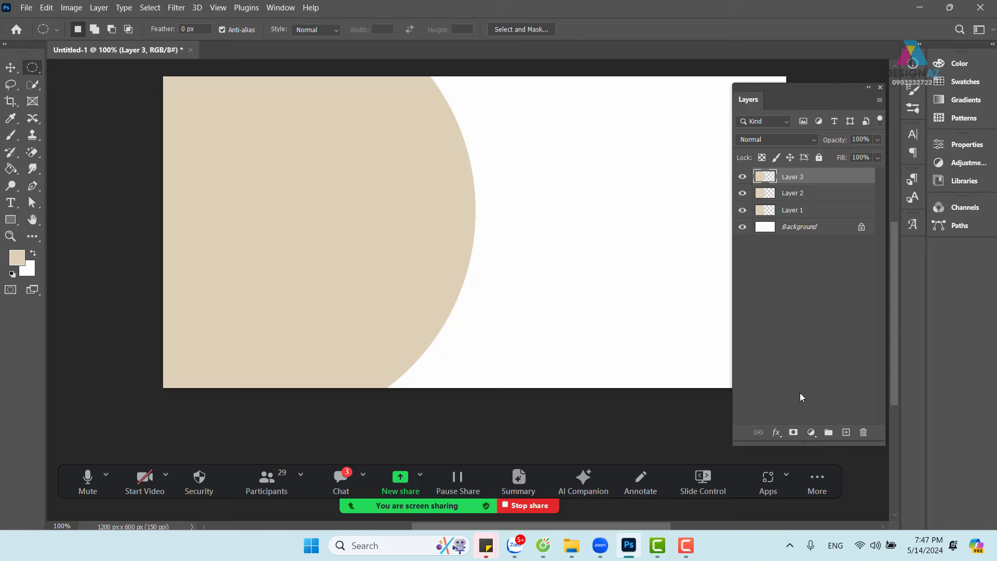
key("3")
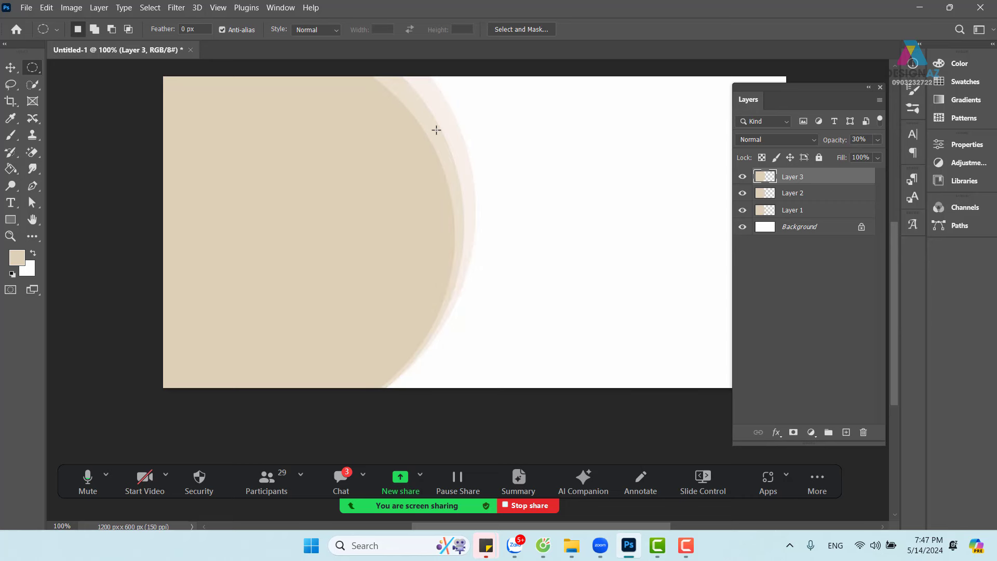
left_click_drag(616, 162, 572, 167)
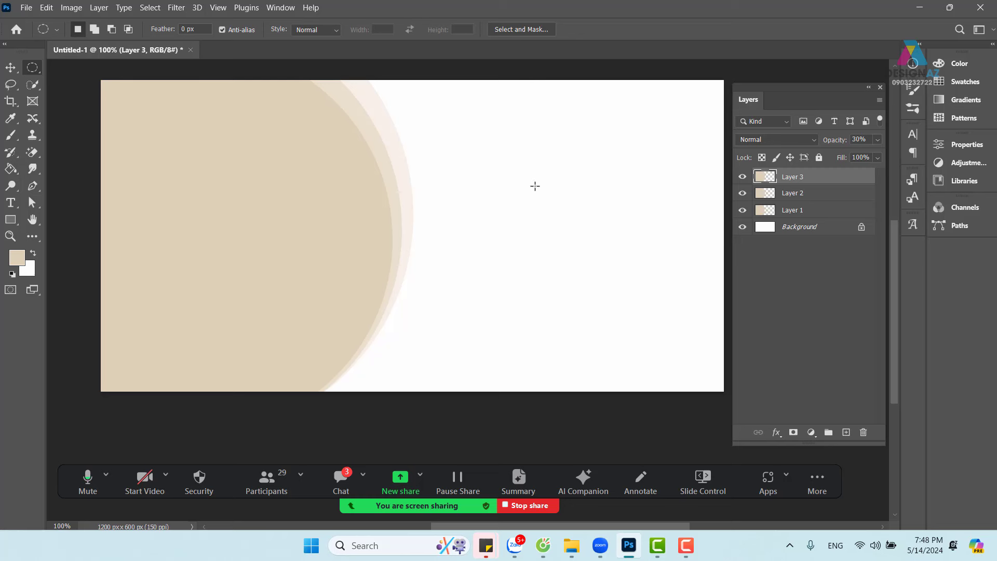
Step: Close the beige-circle document without saving and deal with the Zoom waiting-room notification
left_click(191, 49)
left_click(519, 214)
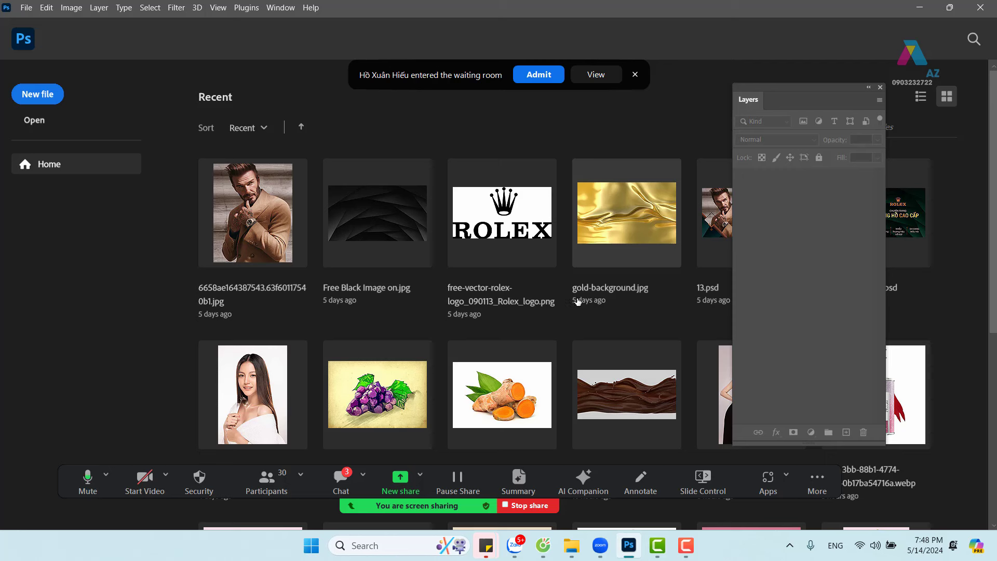
left_click(536, 81)
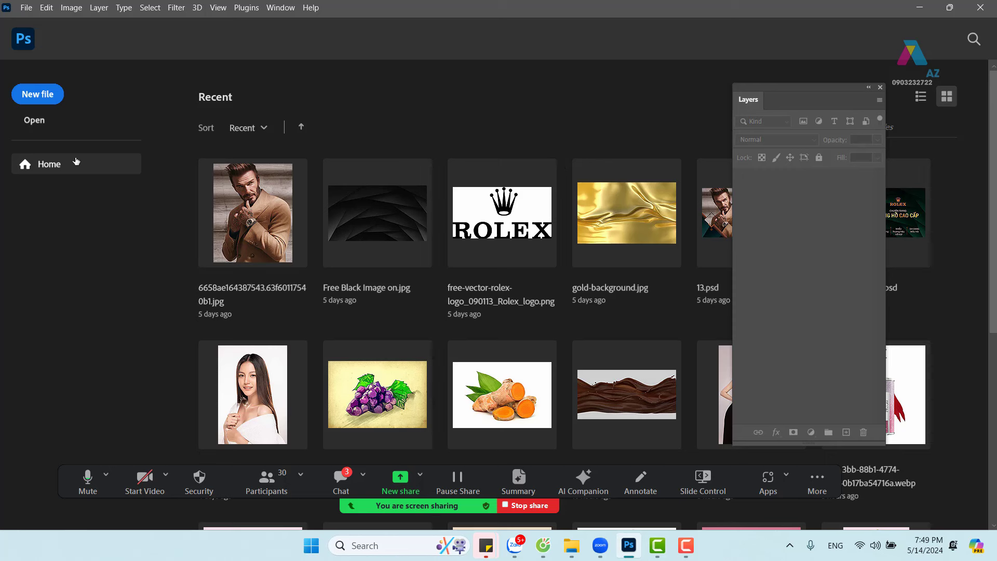
Step: Create a new 600 × 1200 px portrait document at 150 ppi from the 1200×600 preset
left_click(46, 93)
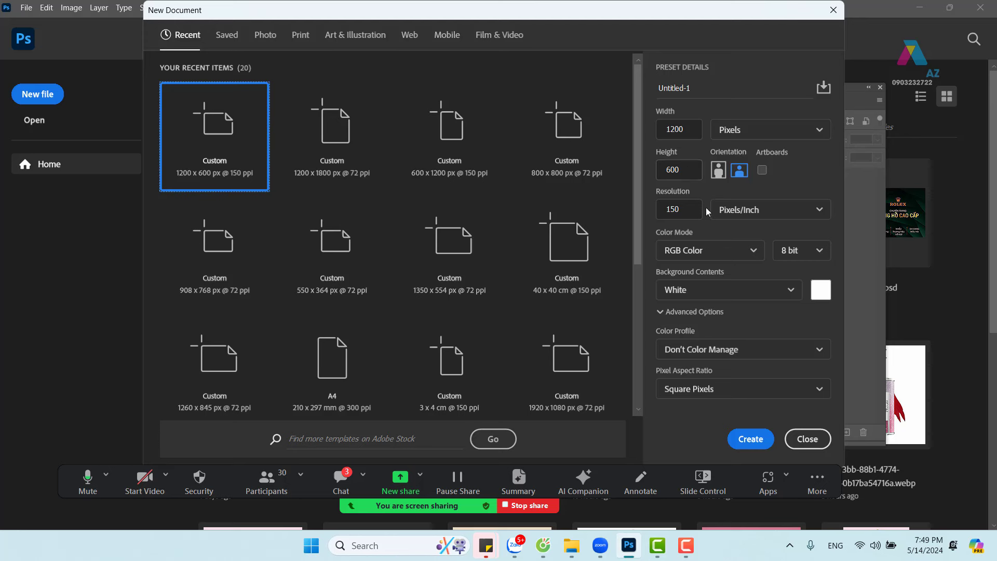
left_click(718, 169)
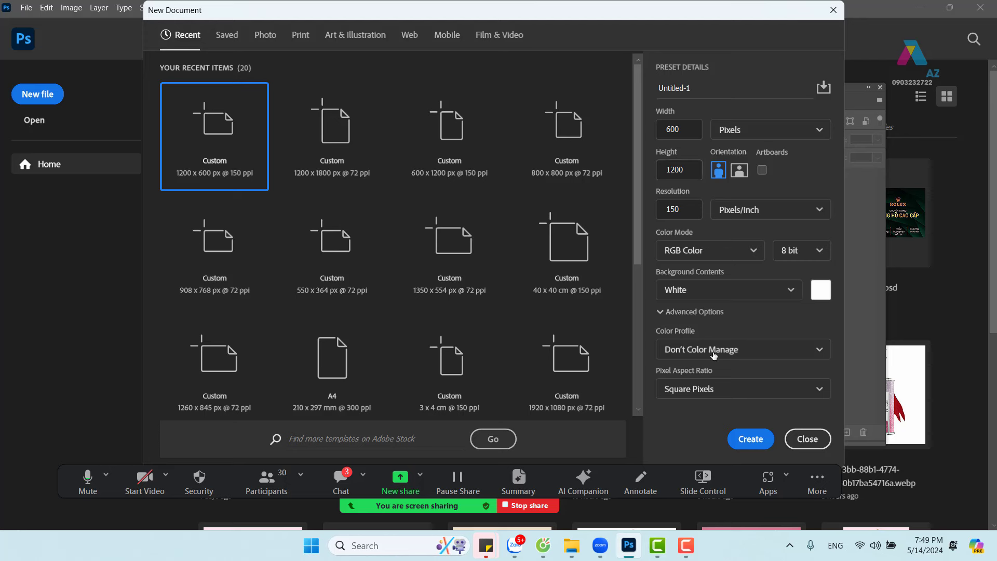
left_click(759, 441)
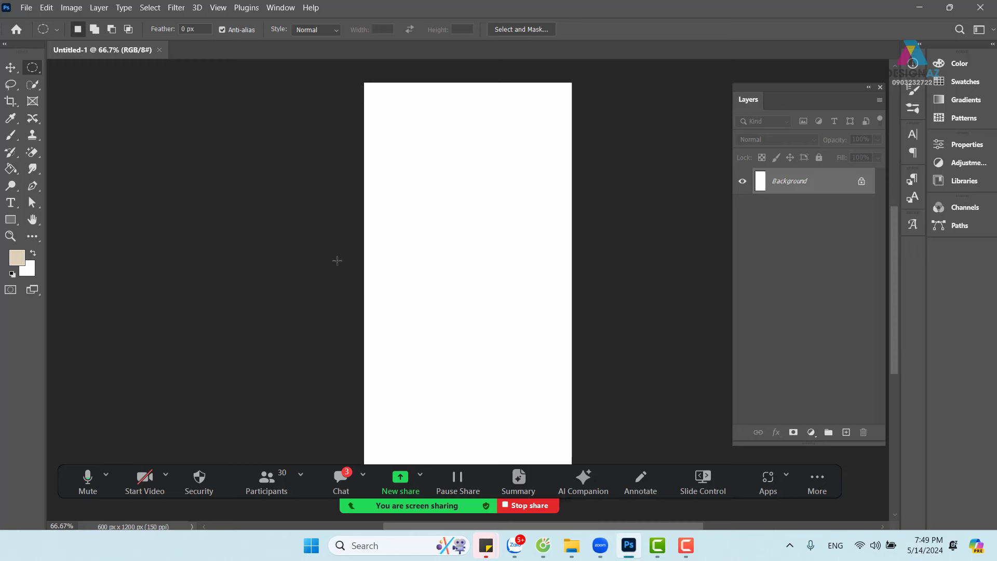
Step: Set the foreground colour to pink ffa1a1 and fill the whole Background layer with it
left_click(21, 260)
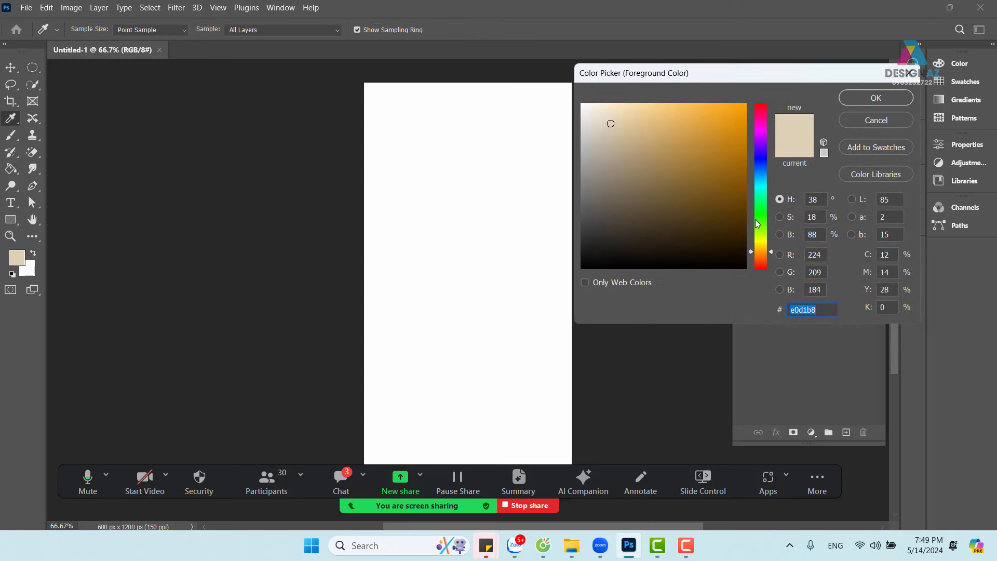
left_click_drag(763, 252, 769, 86)
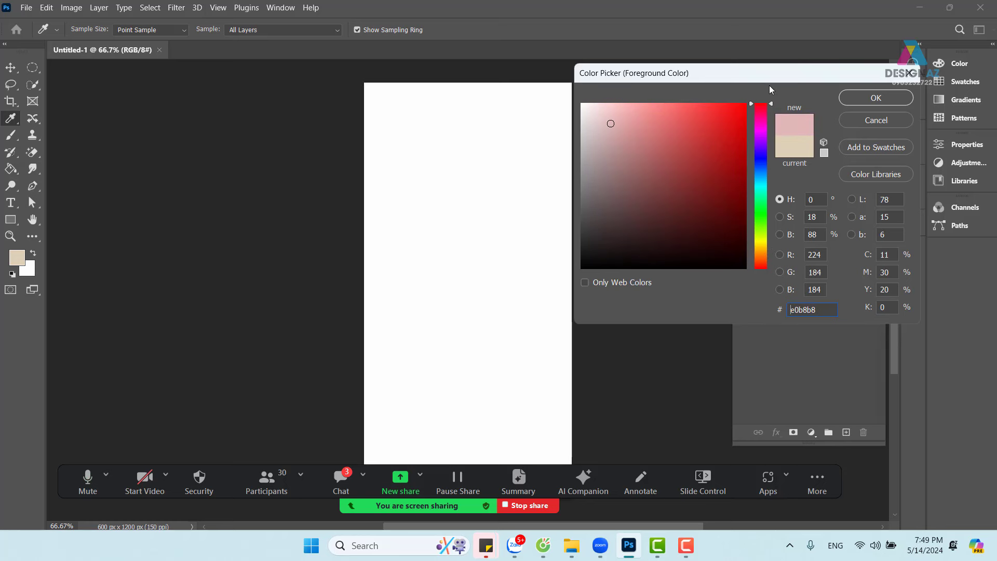
left_click_drag(635, 105, 642, 92)
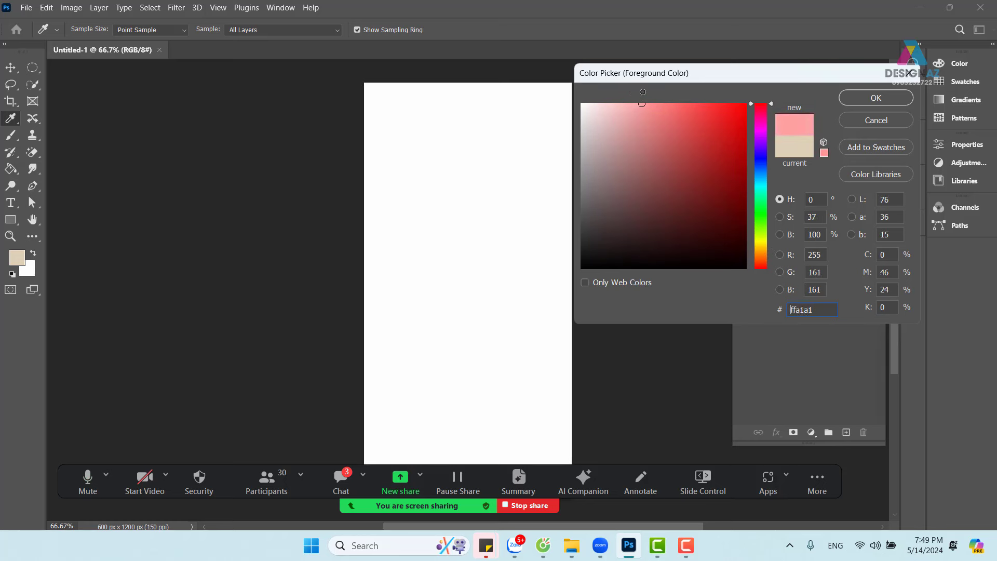
left_click(877, 97)
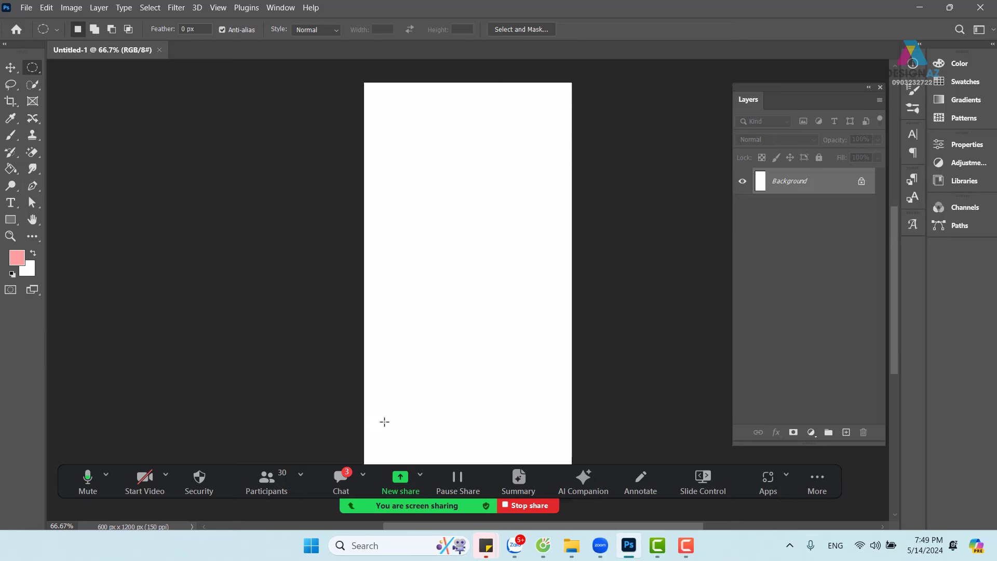
key("alt")
key("alt+BackSpace")
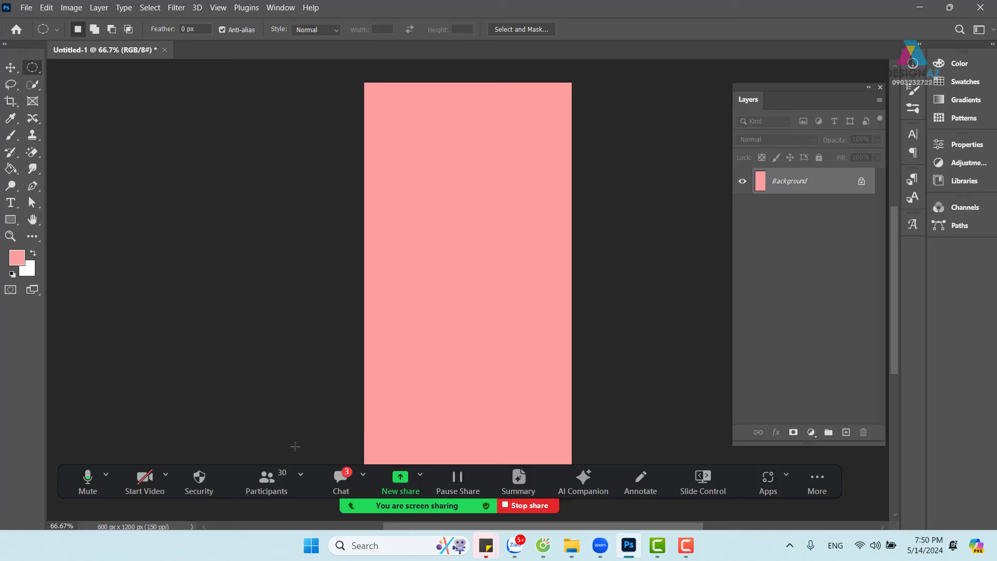
left_click(26, 8)
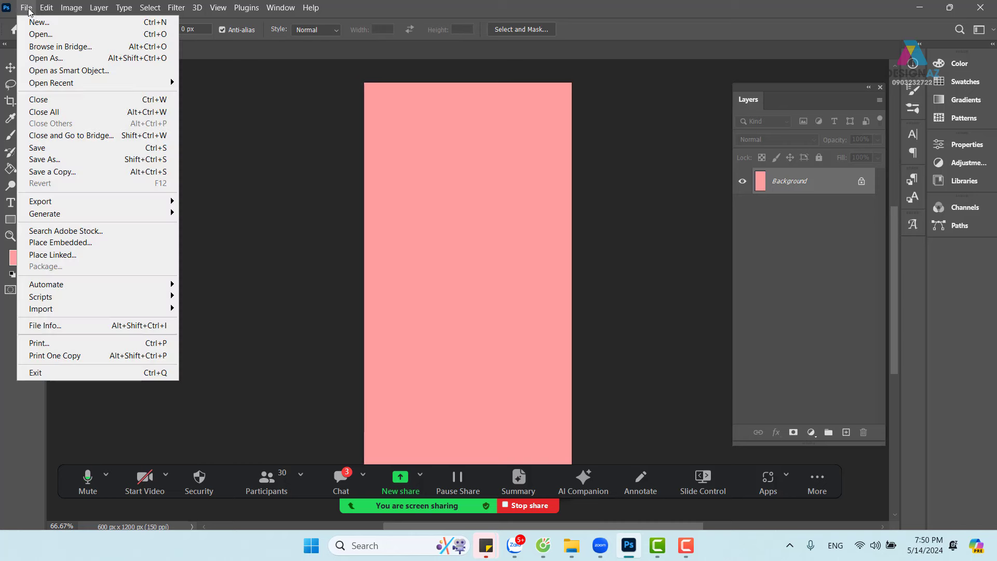
Step: Open the pink silk image 7f5dab9b1b705d2f5b507b02eeda9f9a.jpg from Downloads
left_click(63, 37)
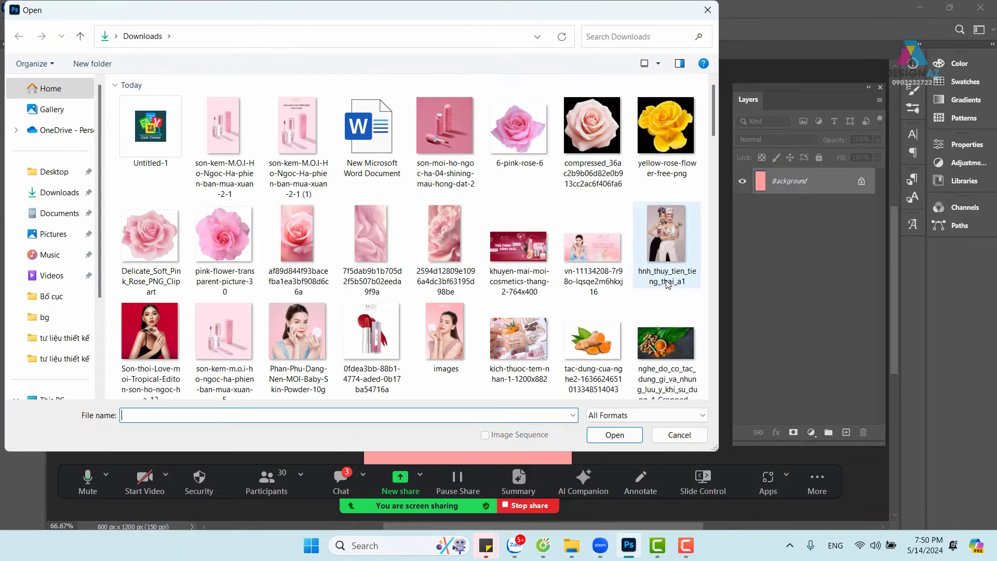
left_click(678, 251)
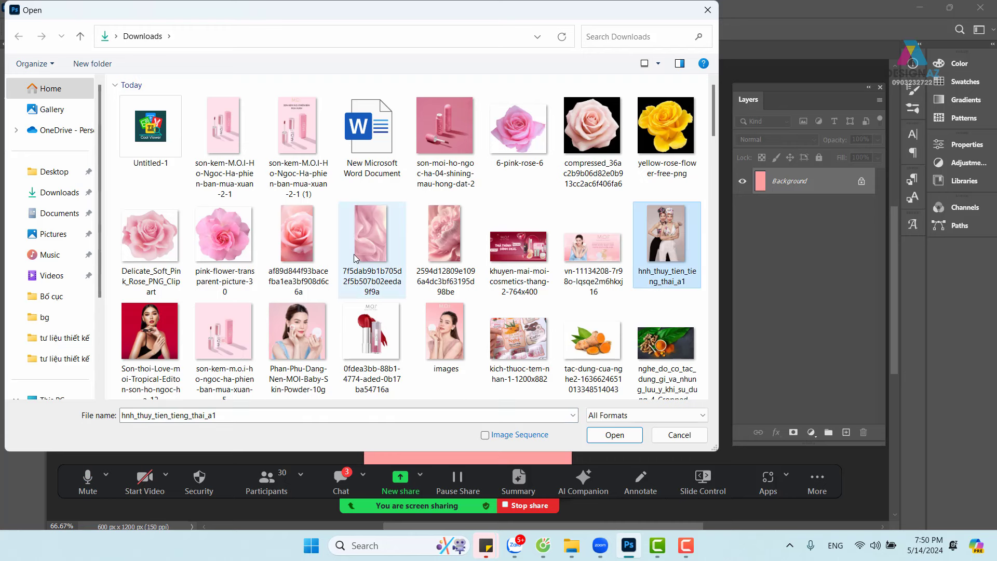
left_click(365, 232)
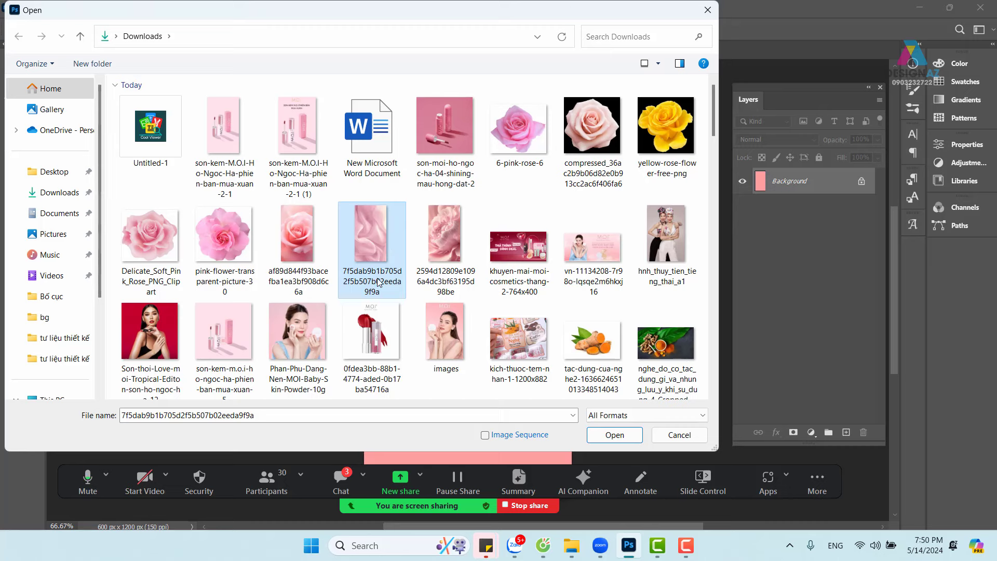
left_click(615, 435)
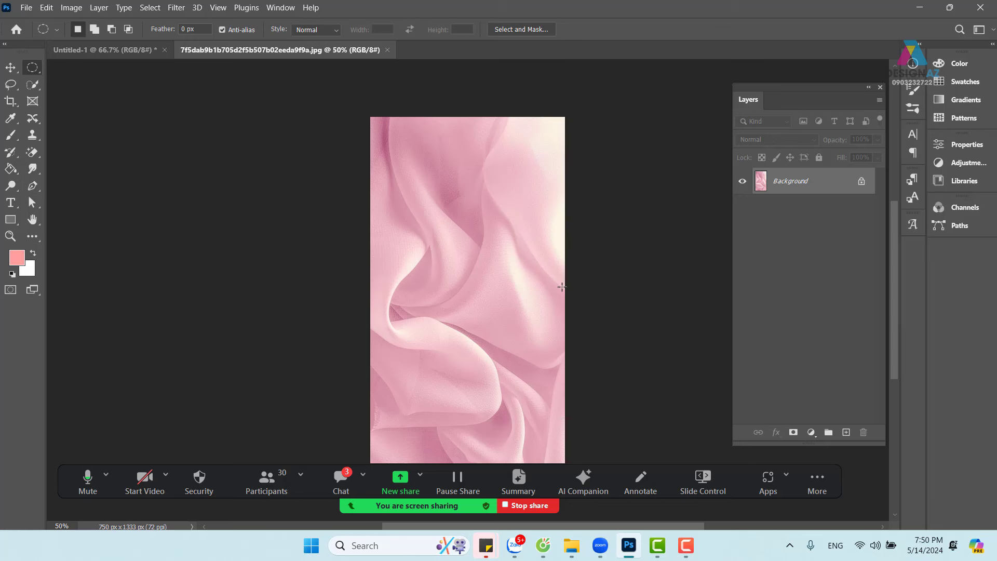
Step: Copy the whole silk photo and paste it into Untitled-1 as Layer 1
left_click(114, 53)
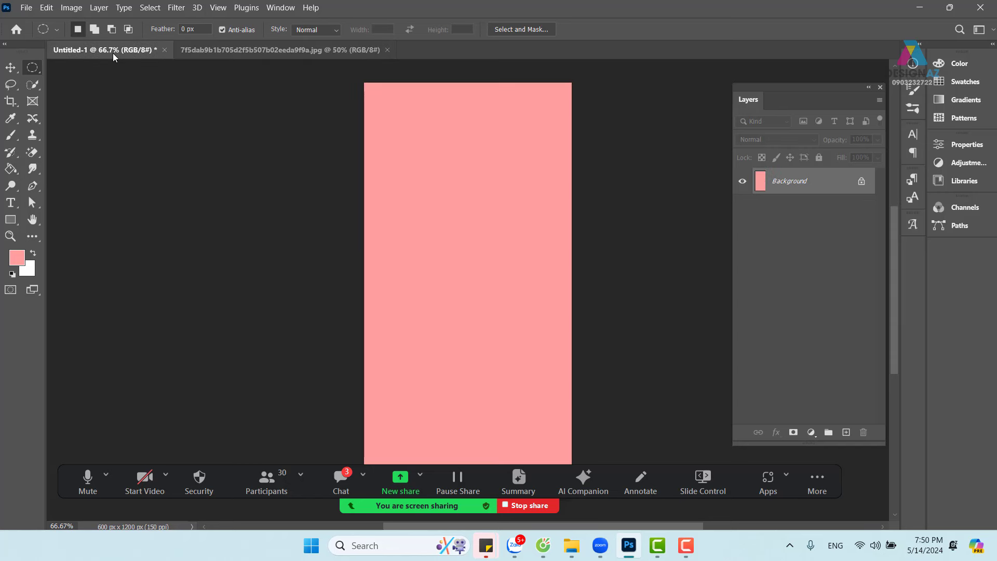
left_click(235, 55)
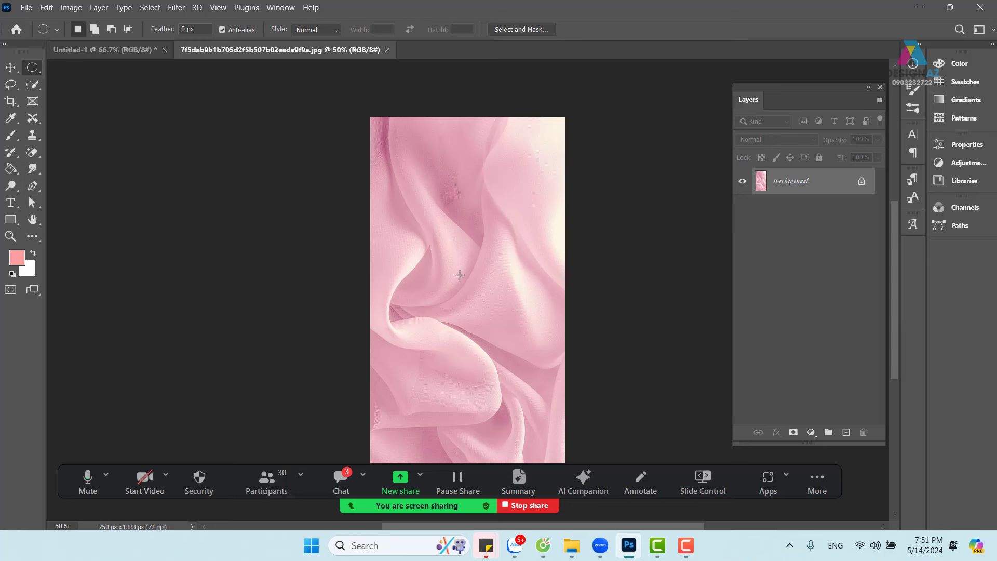
left_click(92, 53)
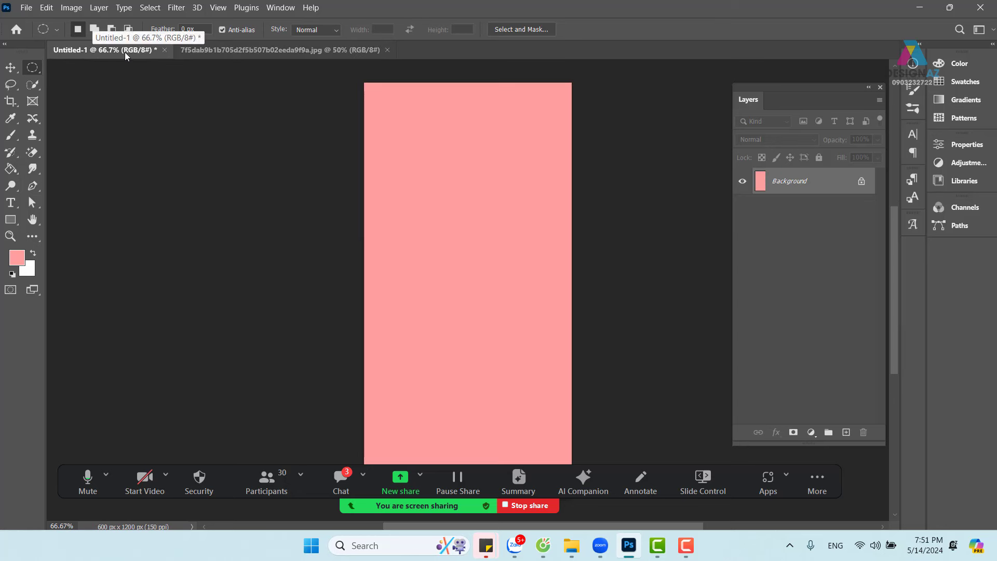
left_click(241, 50)
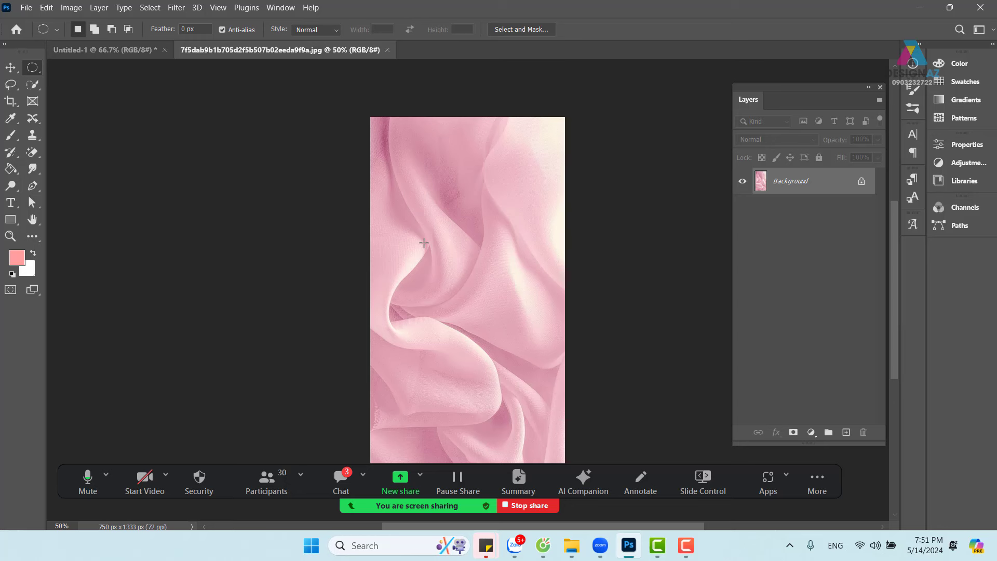
key("ctrl+a")
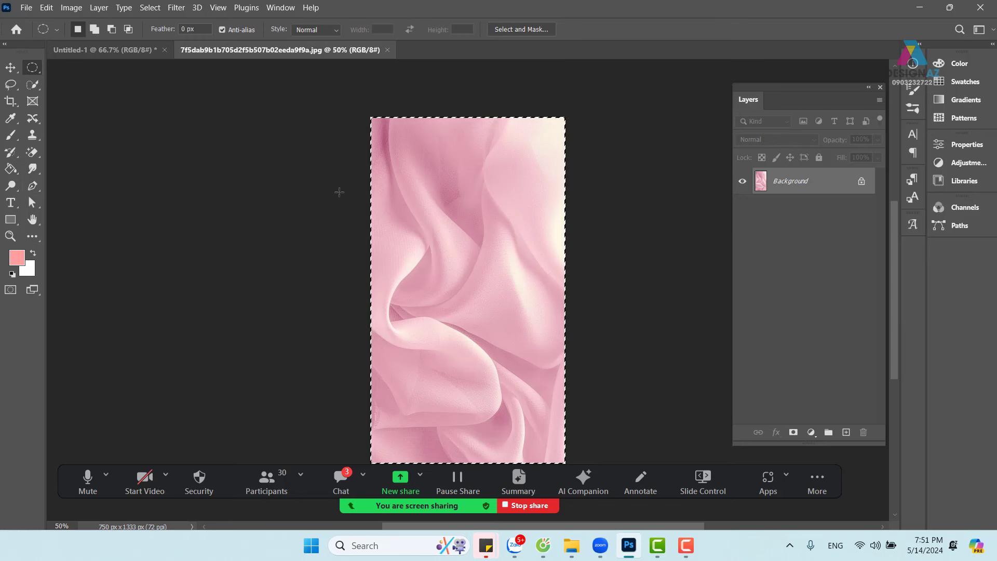
left_click(103, 50)
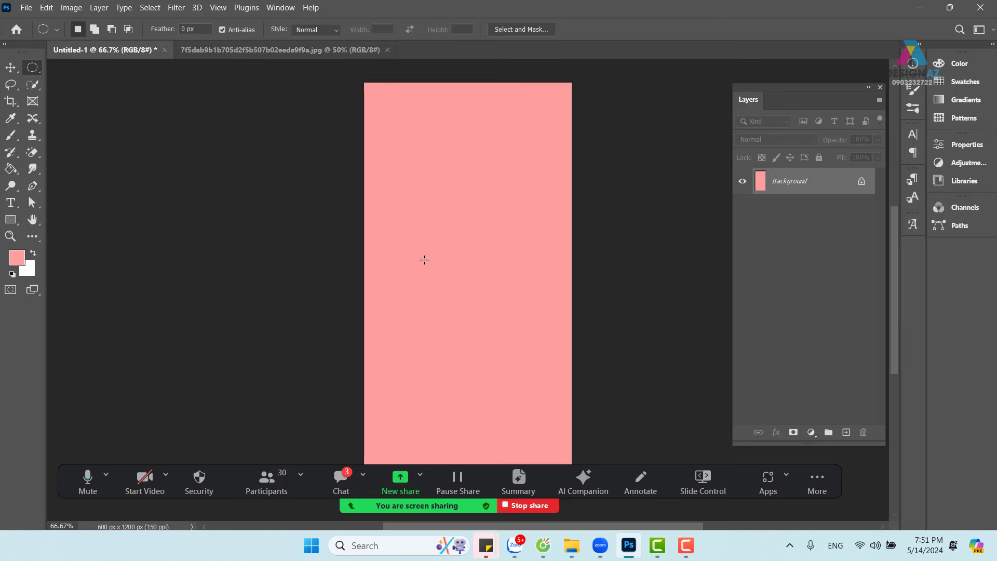
key("ctrl+v")
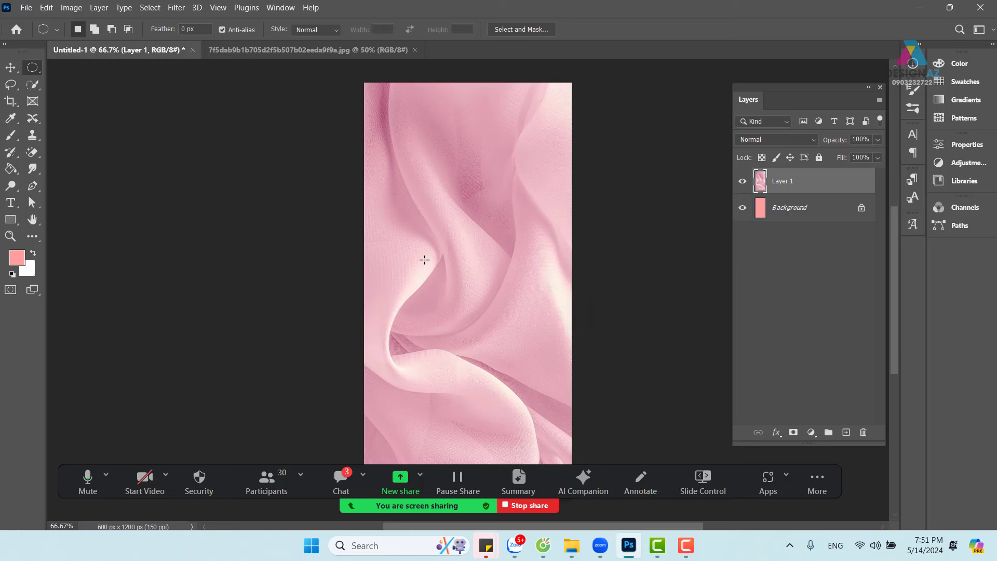
key("ctrl+t")
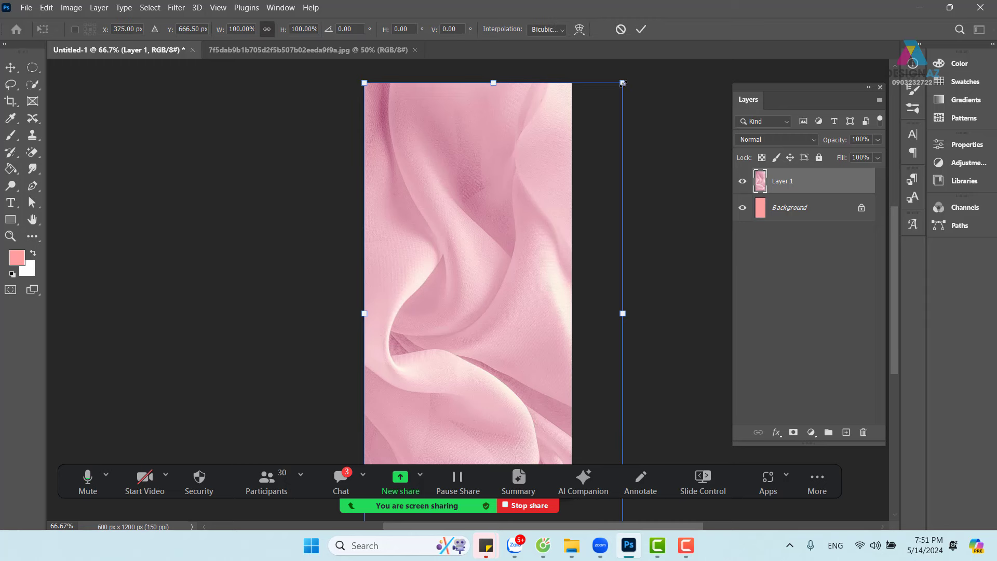
Step: Scale the silk layer to 90% so it covers the full 600 × 1200 canvas
left_click_drag(623, 82, 587, 145)
left_click_drag(470, 264, 467, 199)
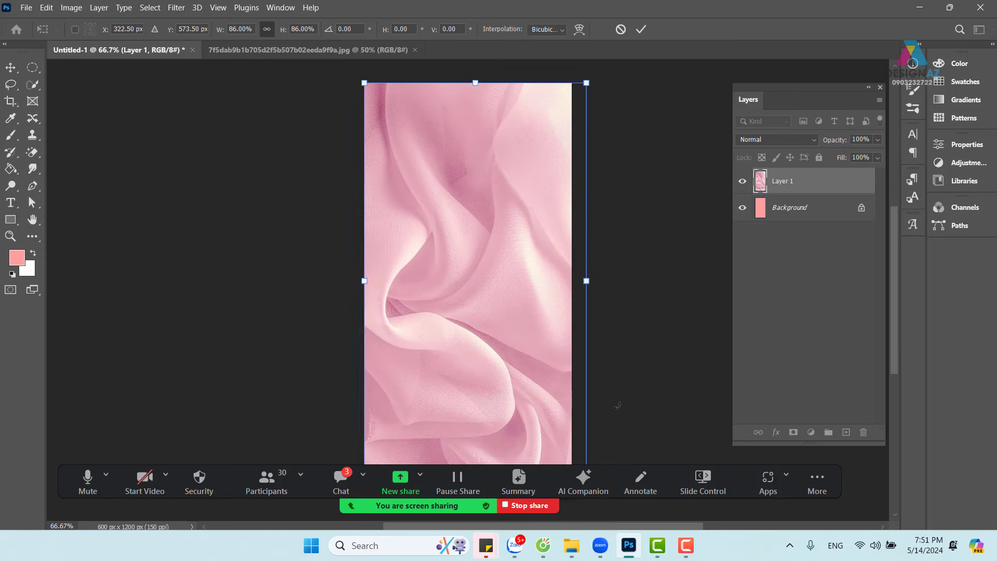
key("ctrl+minus")
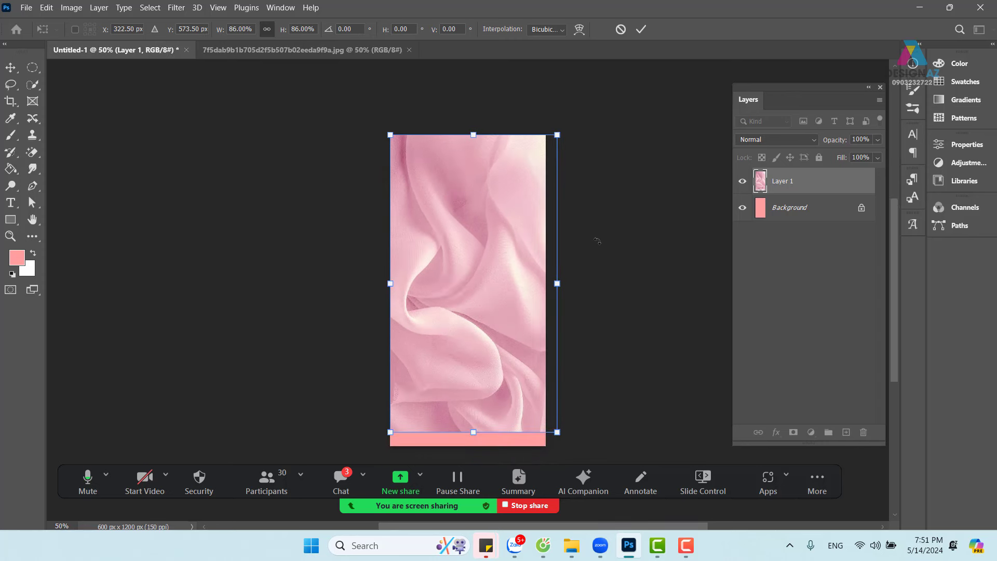
left_click_drag(559, 434, 567, 445)
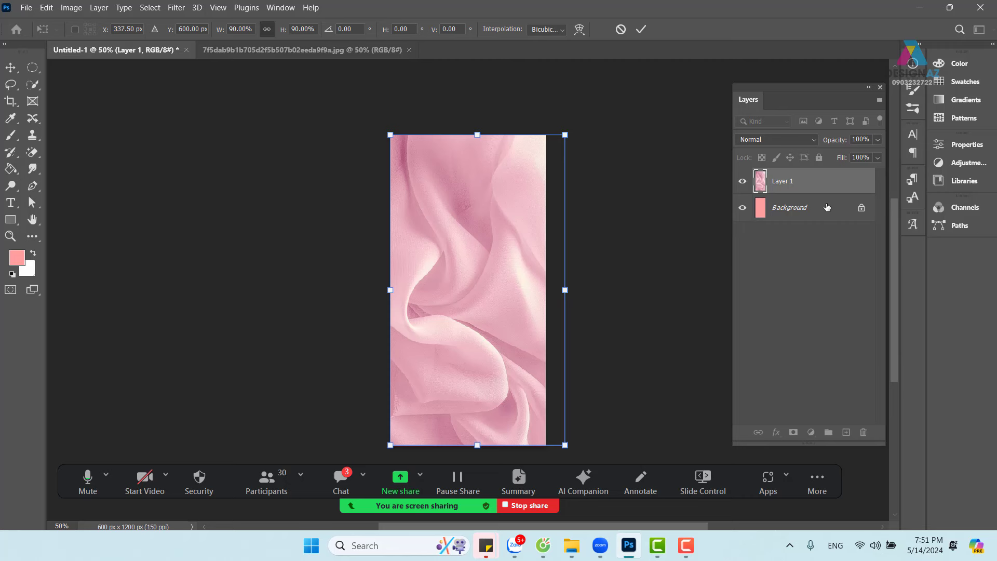
key("Return")
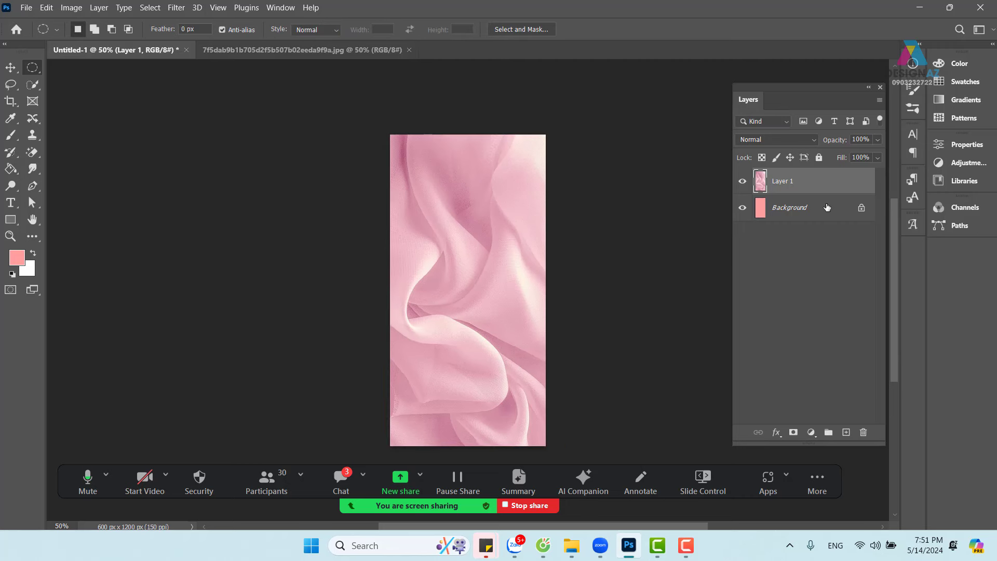
key("ctrl+minus")
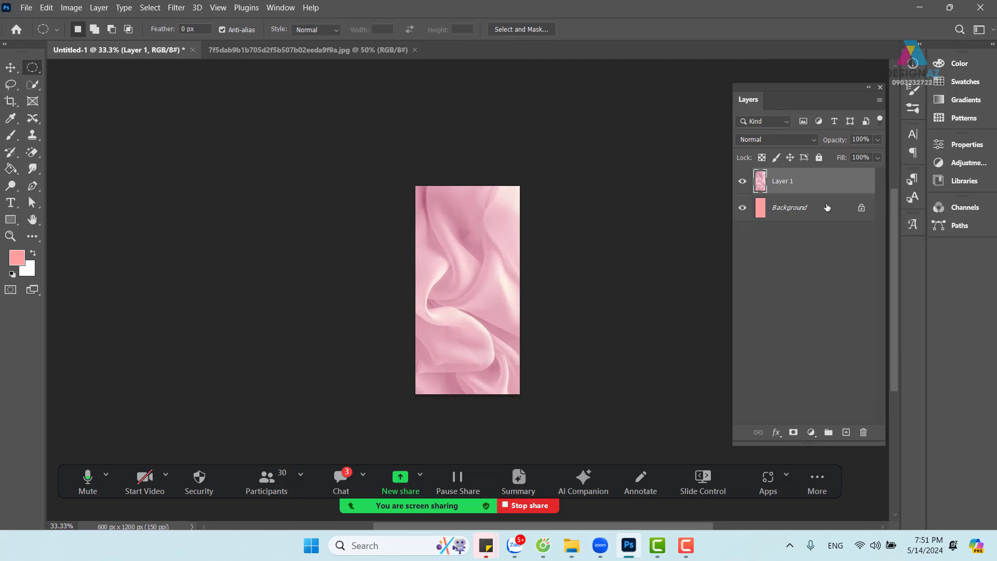
key("ctrl+plus")
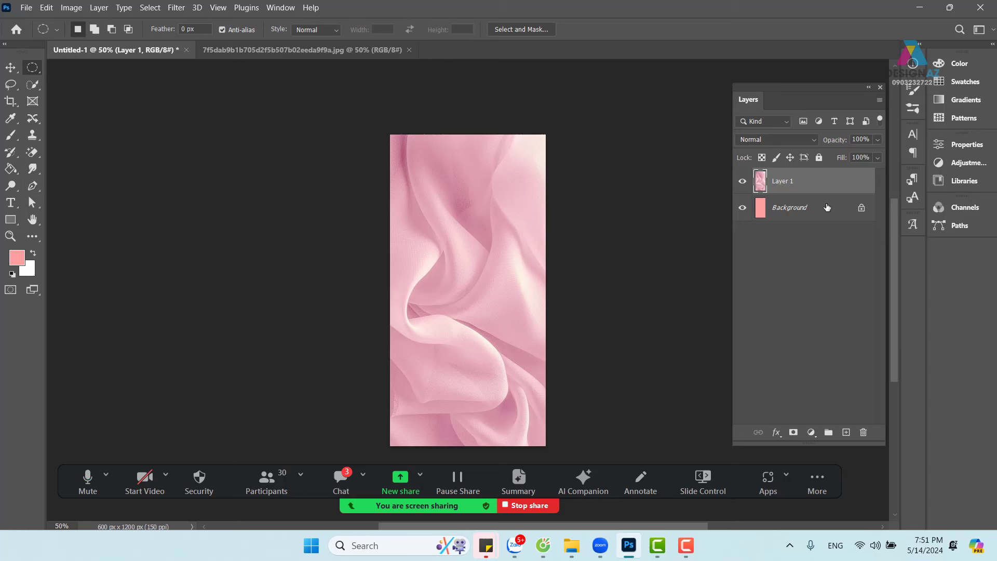
Step: Open the two-women photo hnh_thuy_tien_tieng_thai_a1.jpg and close the pink silk image's document
key("ctrl+o")
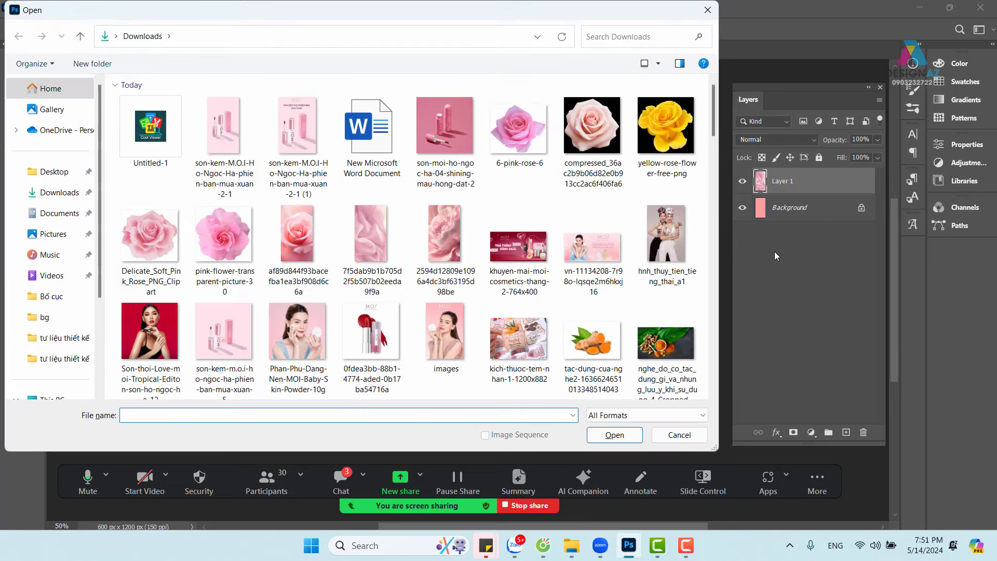
left_click(675, 234)
left_click(615, 436)
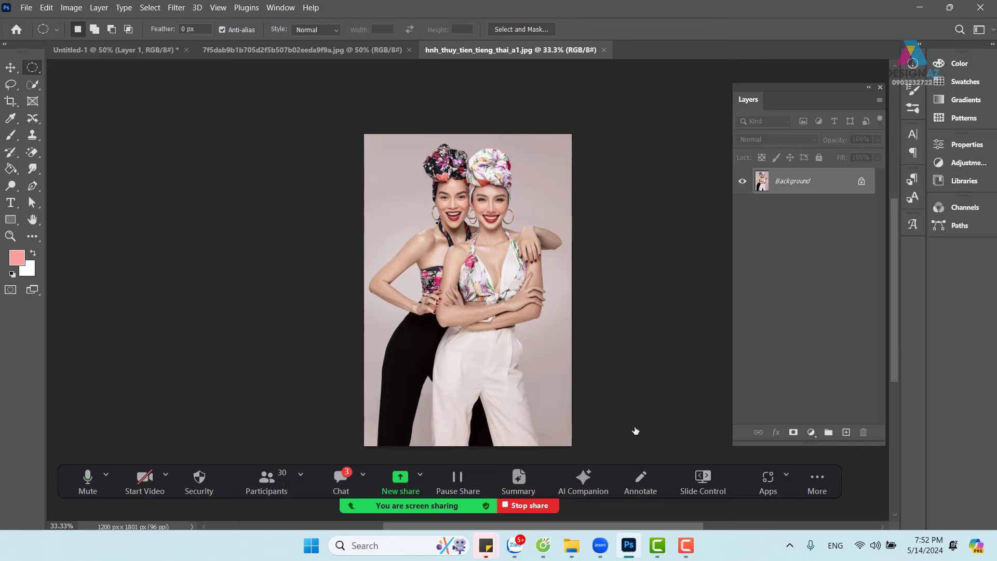
left_click(354, 54)
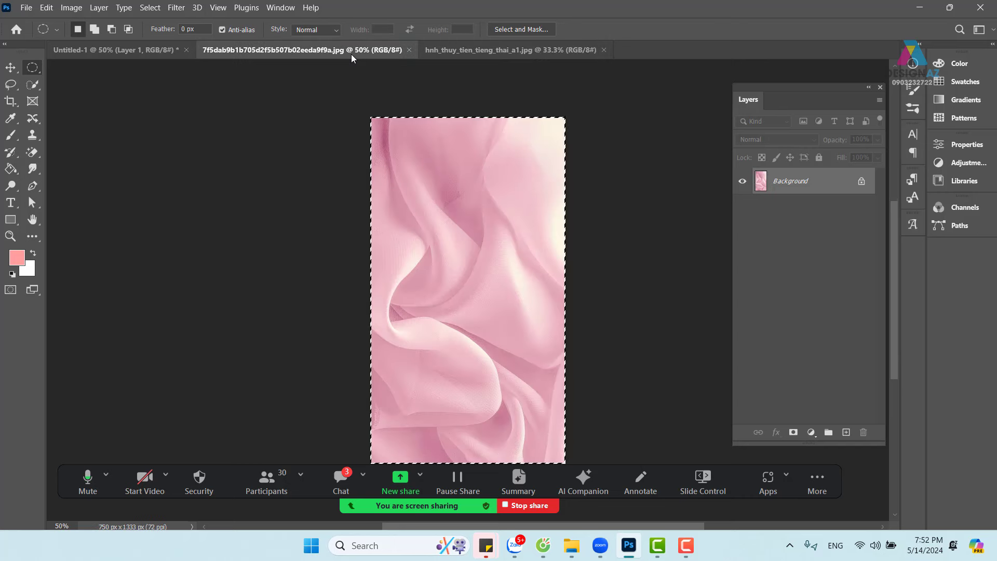
left_click(408, 50)
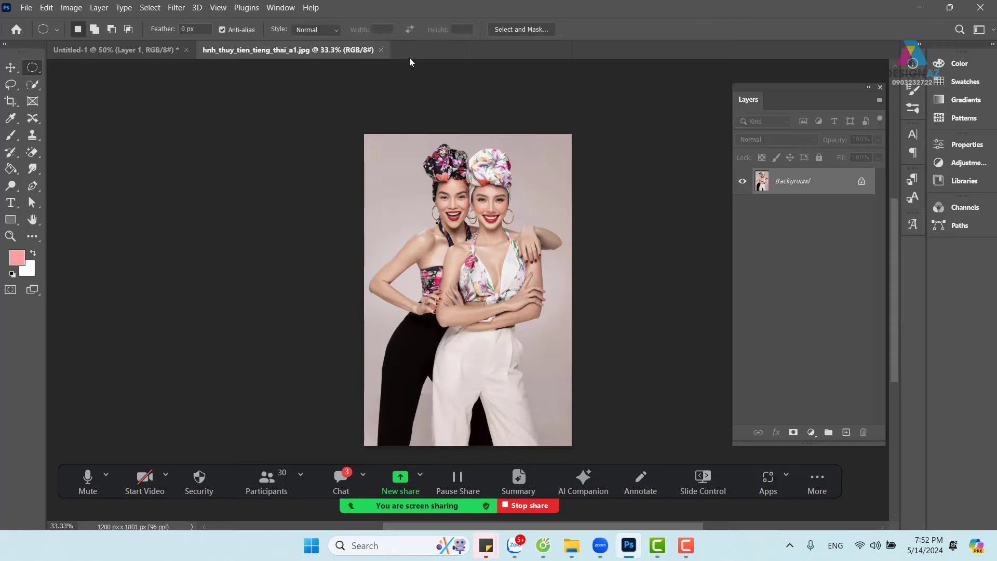
Step: Move the whole two-women photo into Untitled-1 as Layer 2 above the silk
left_click(11, 68)
key("ctrl+a")
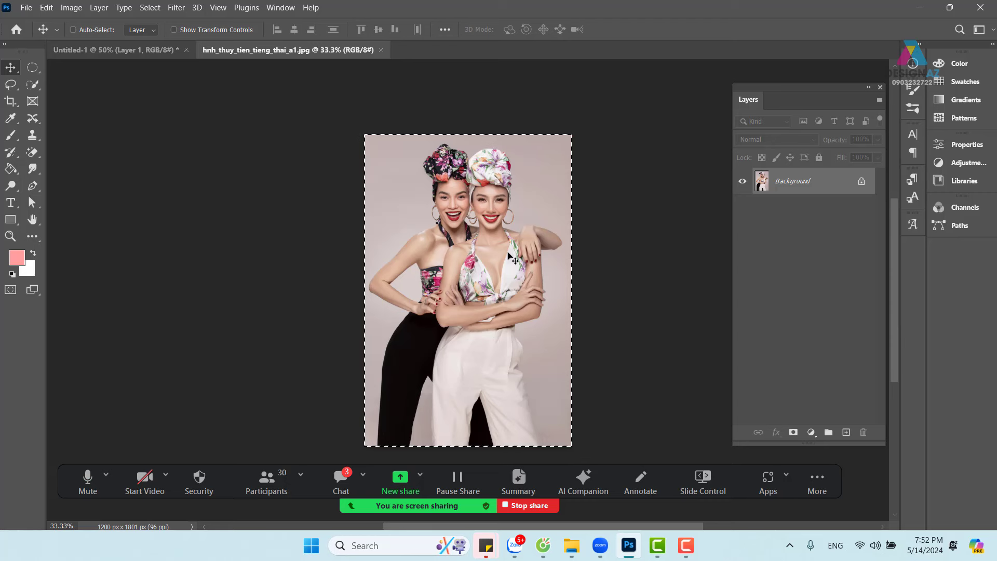
mouse_move(508, 255)
left_mouse_down()
mouse_move(382, 203)
mouse_move(135, 51)
mouse_move(502, 247)
left_mouse_up()
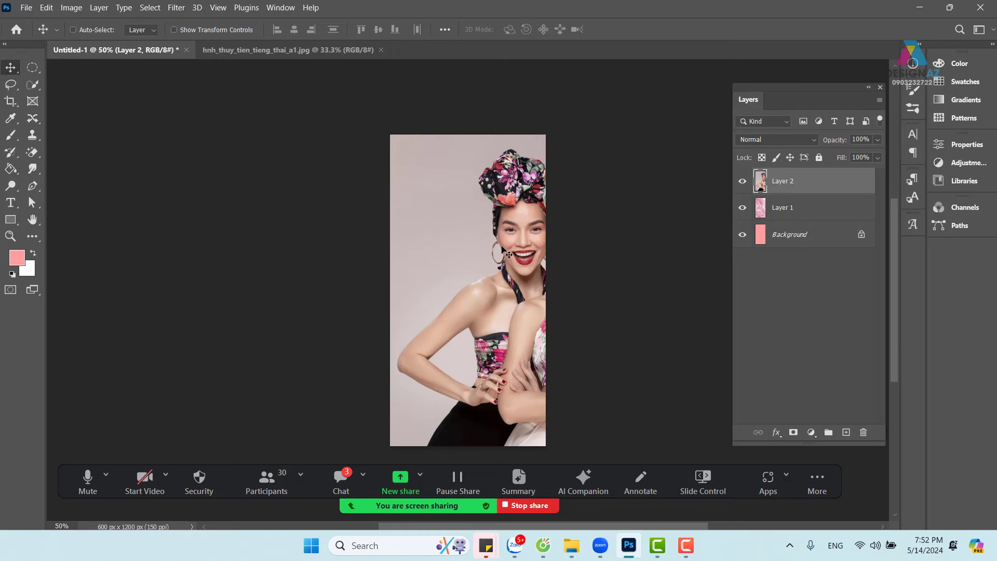
Step: Scale the two-women photo to 62.5% and position it at the top, leaving a bottom silk strip
key("ctrl+plus")
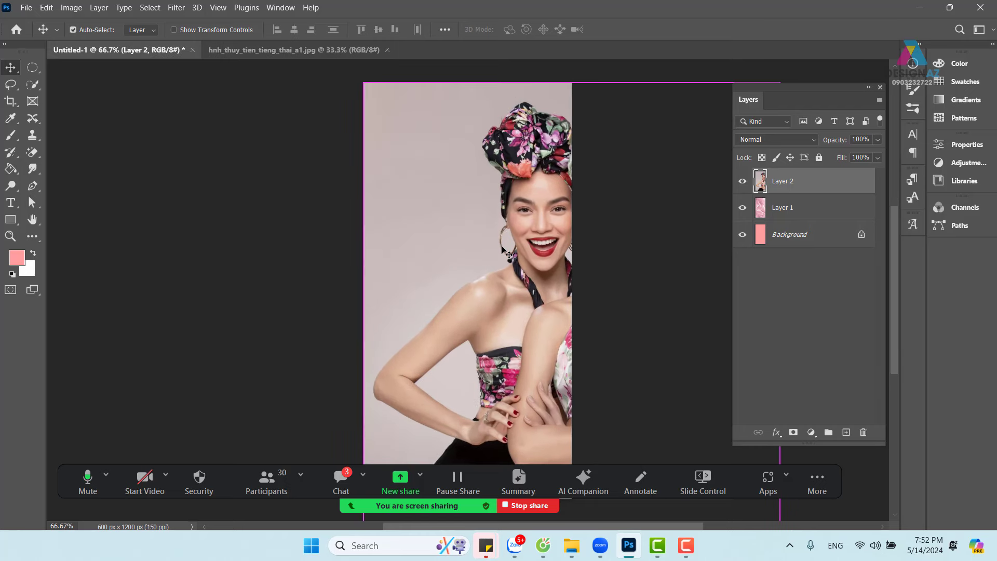
key("ctrl+minus")
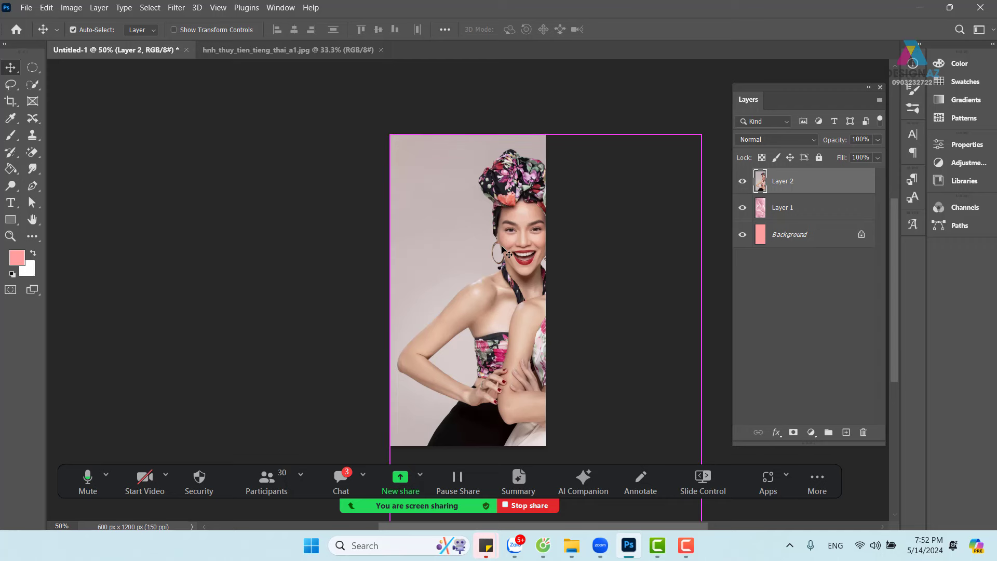
key("ctrl+t")
left_click_drag(701, 135, 495, 335)
left_click_drag(507, 410, 507, 175)
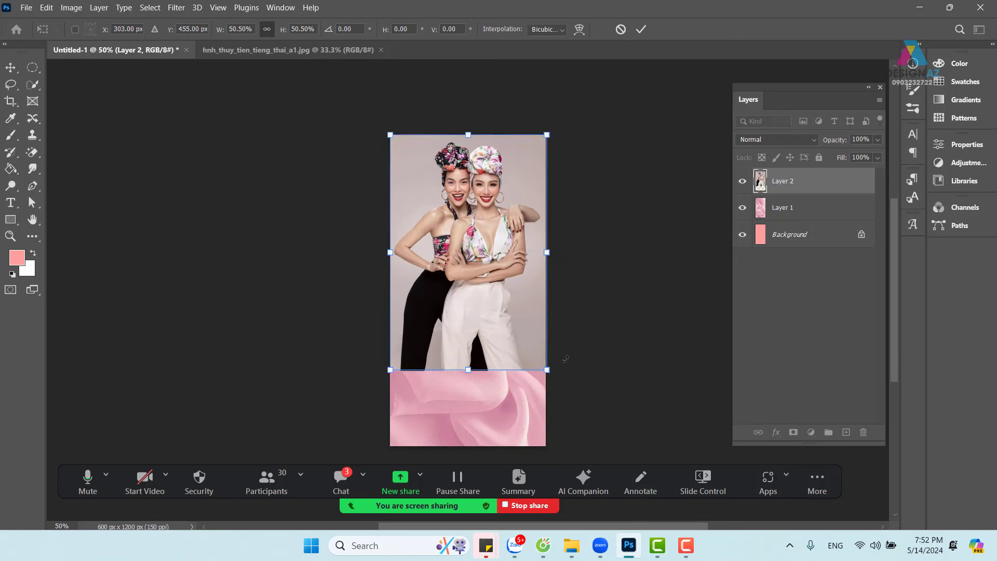
left_click_drag(548, 371, 572, 401)
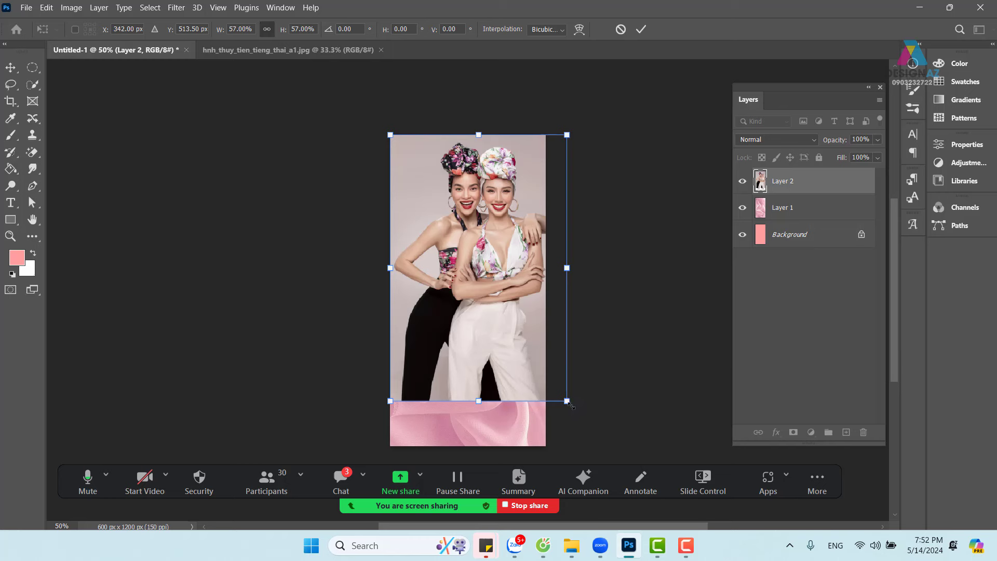
left_click_drag(570, 405, 583, 416)
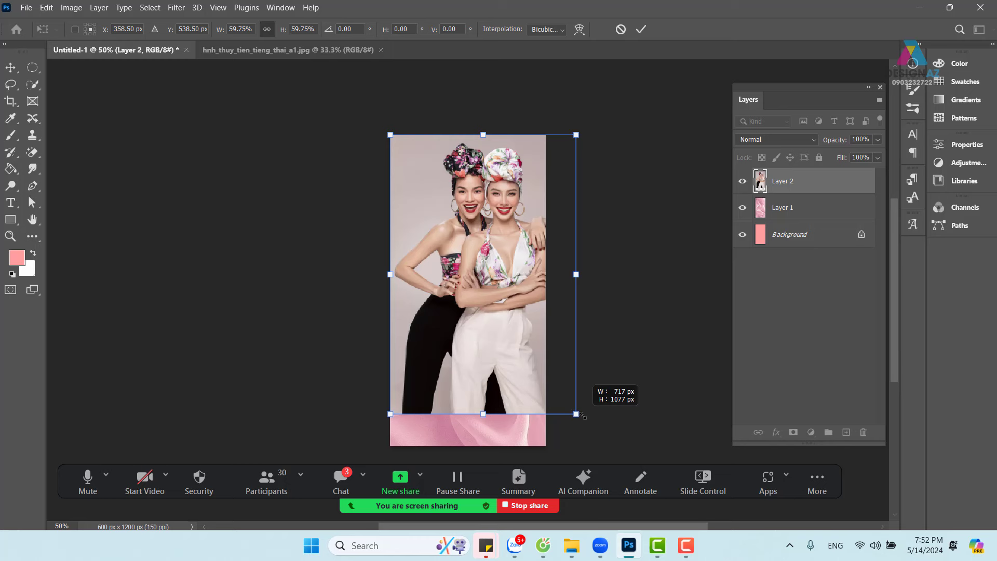
left_click_drag(582, 416, 598, 424)
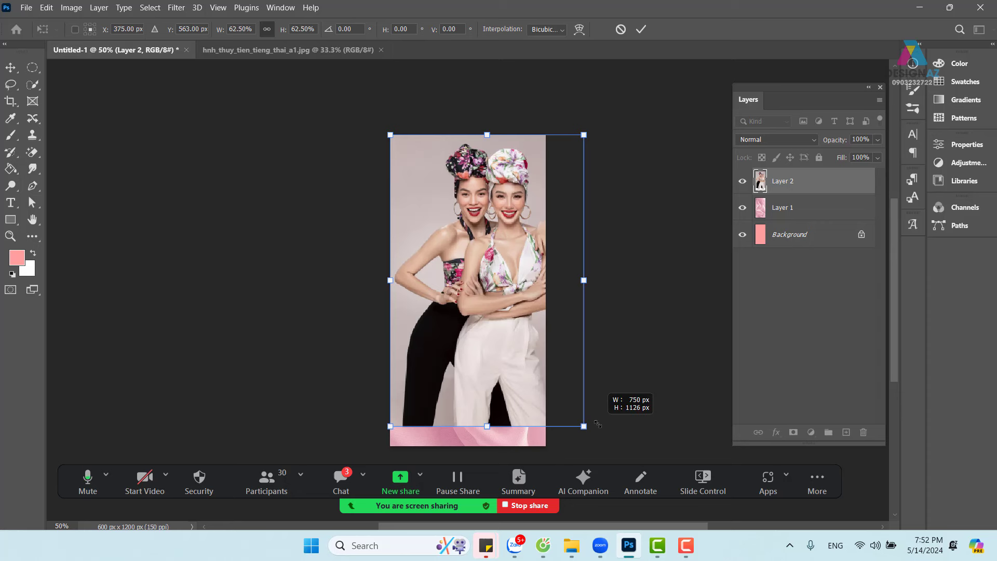
left_click_drag(598, 424, 598, 424)
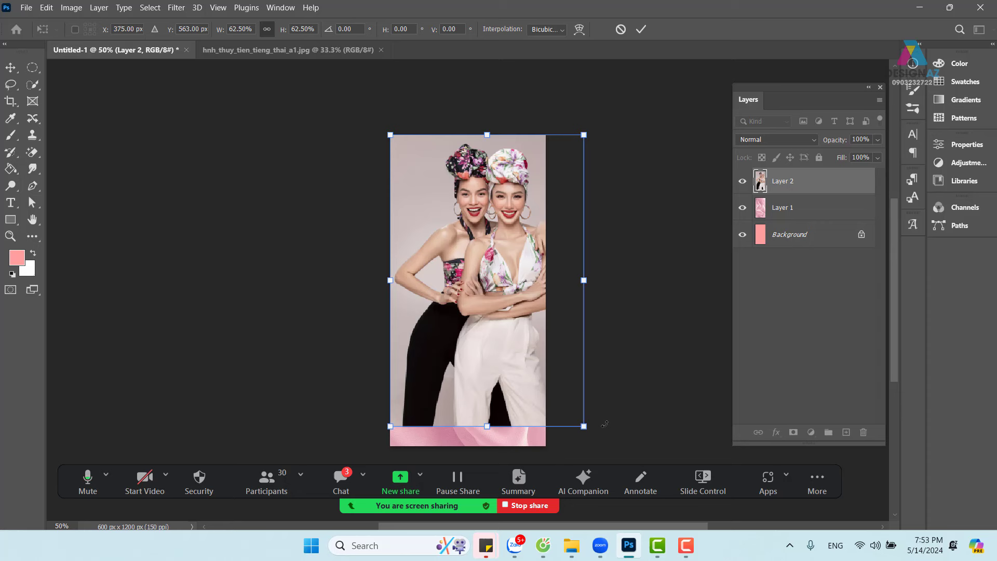
key("Return")
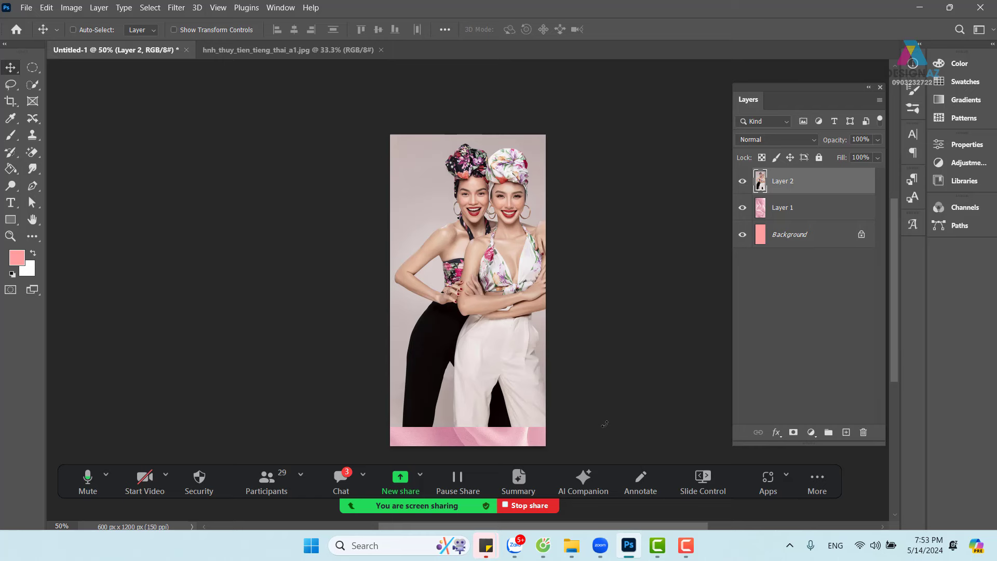
key("ctrl+minus")
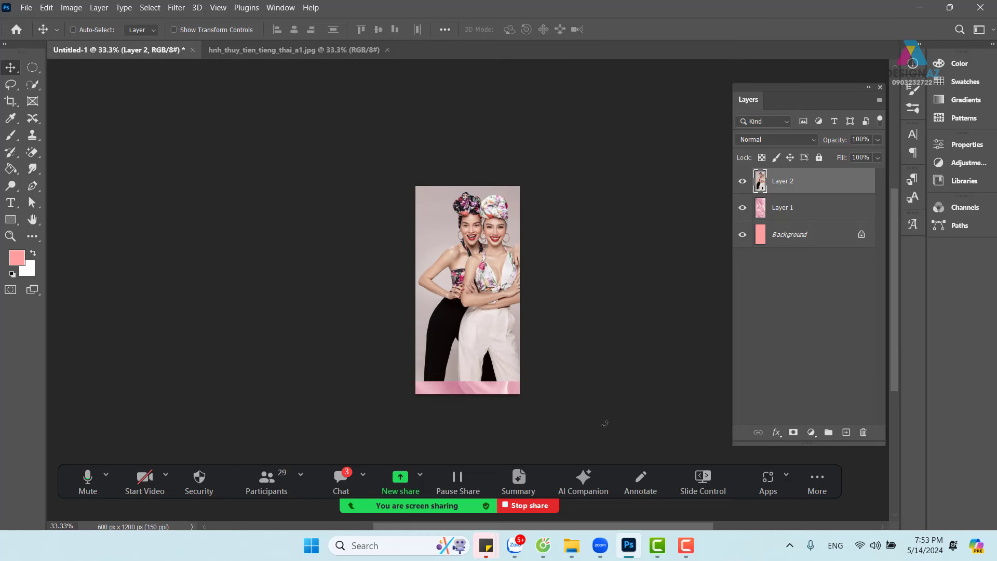
left_click(33, 68)
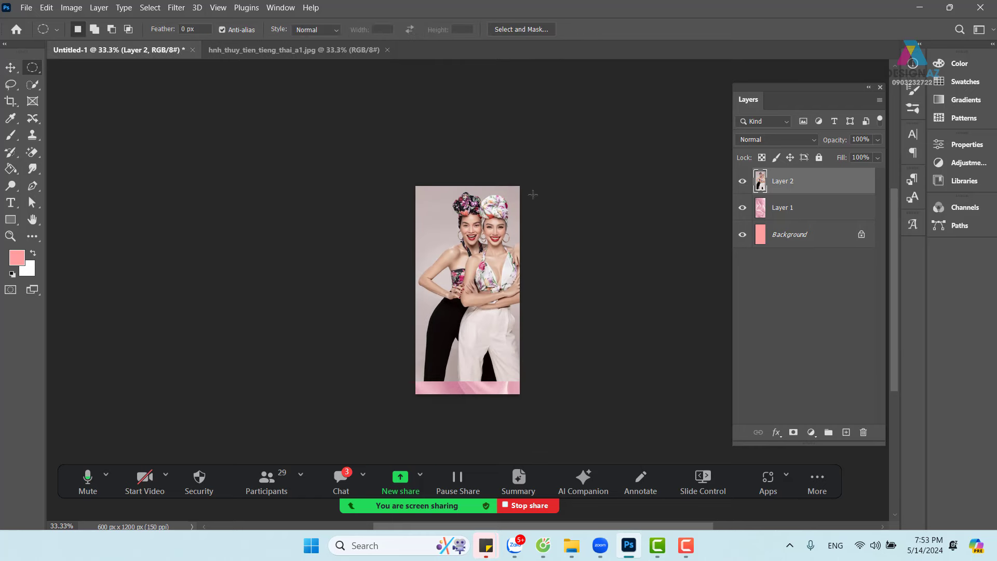
Step: Draw a circular selection about 1368 px across, its edge arcing over the right of the photo
left_click_drag(441, 166, 628, 411)
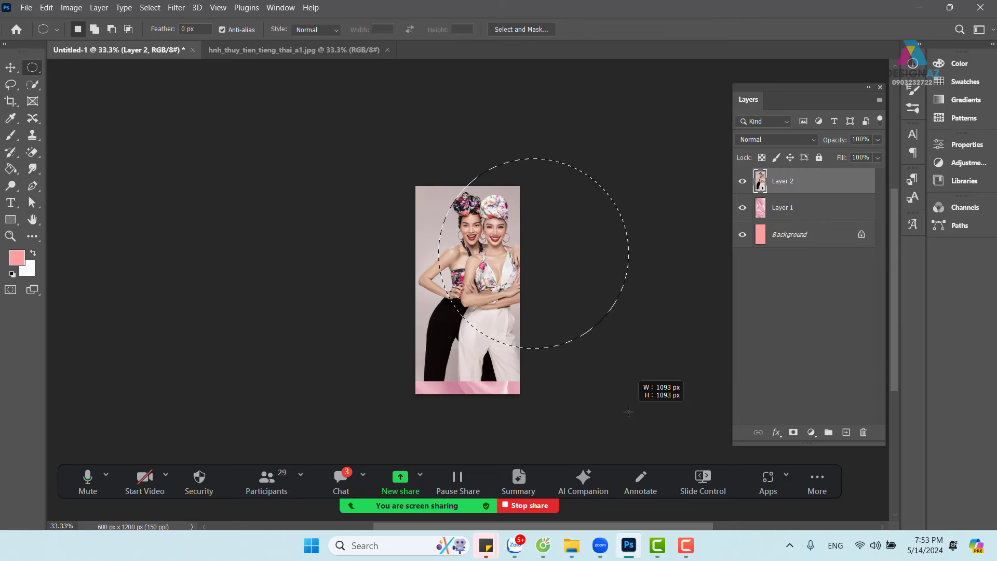
key("space")
left_click_drag(628, 412, 669, 446)
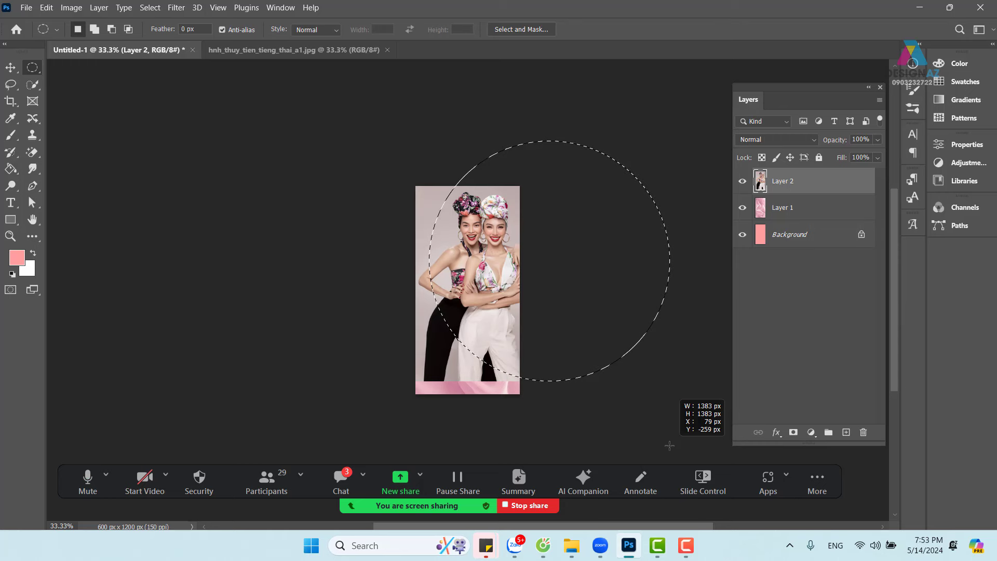
left_click_drag(670, 446, 643, 445)
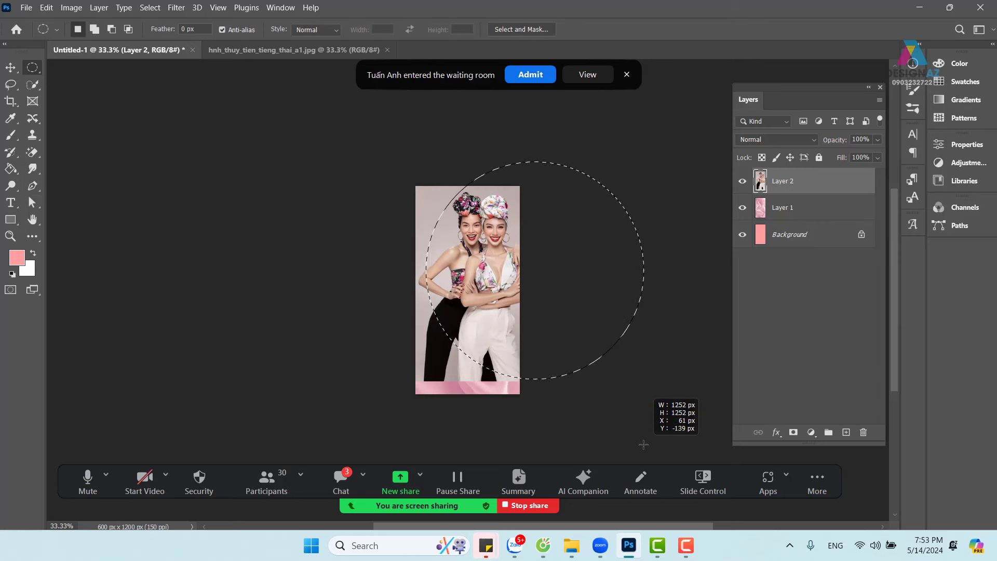
left_click_drag(644, 445, 645, 420)
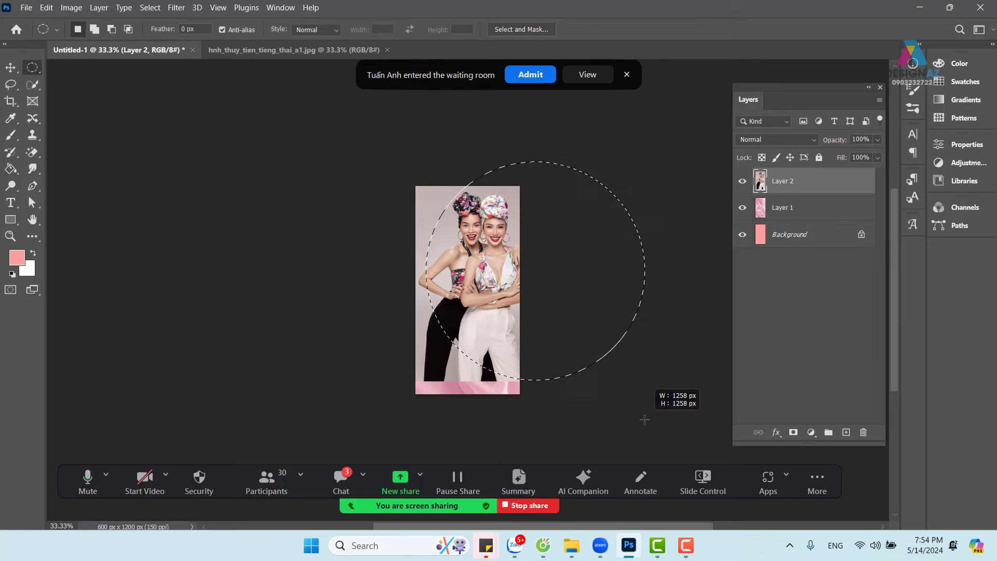
left_click_drag(645, 420, 669, 417)
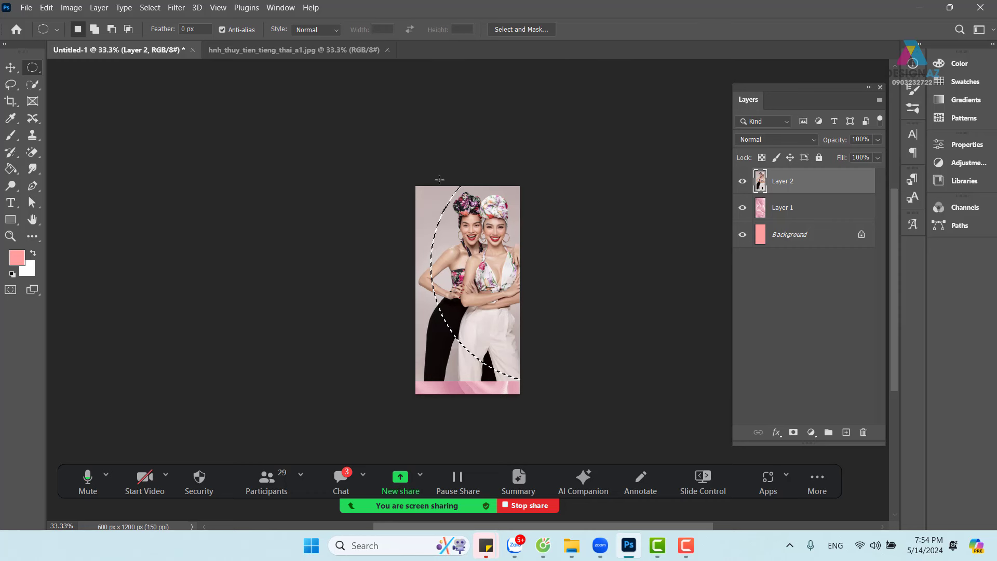
Step: Draw a large circular selection across the poster, then clear it with Ctrl+D
key("ctrl+plus")
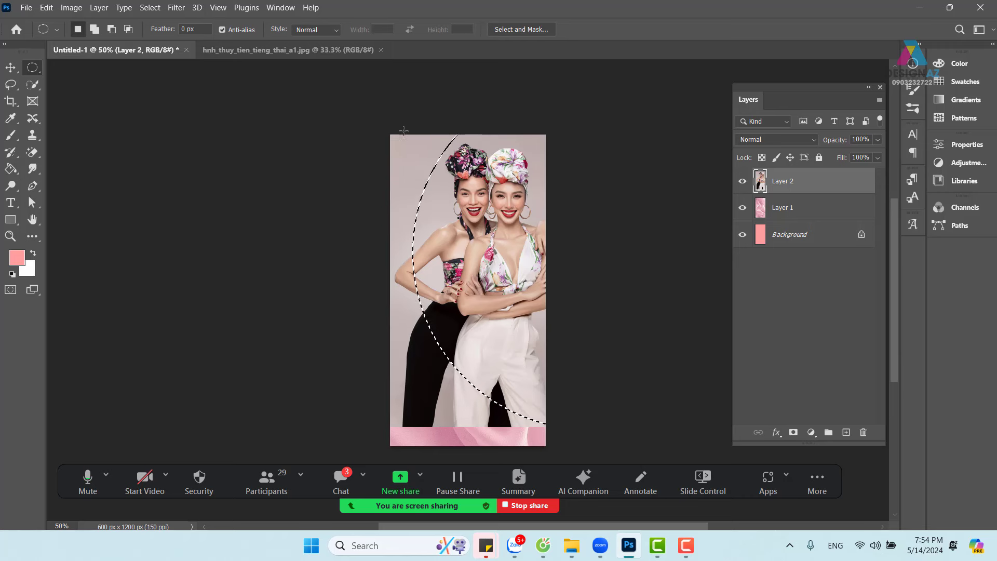
left_click(267, 481)
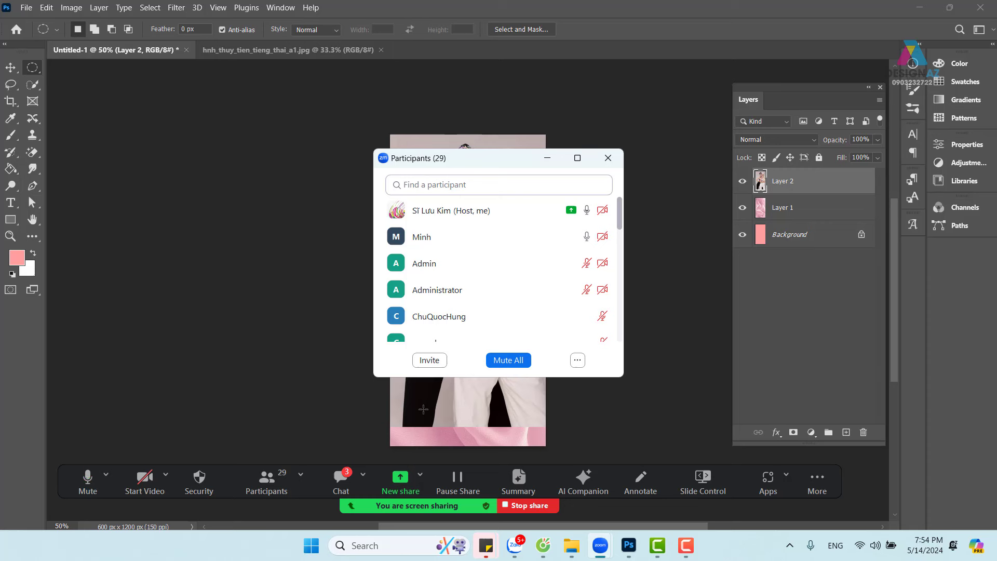
left_click(547, 157)
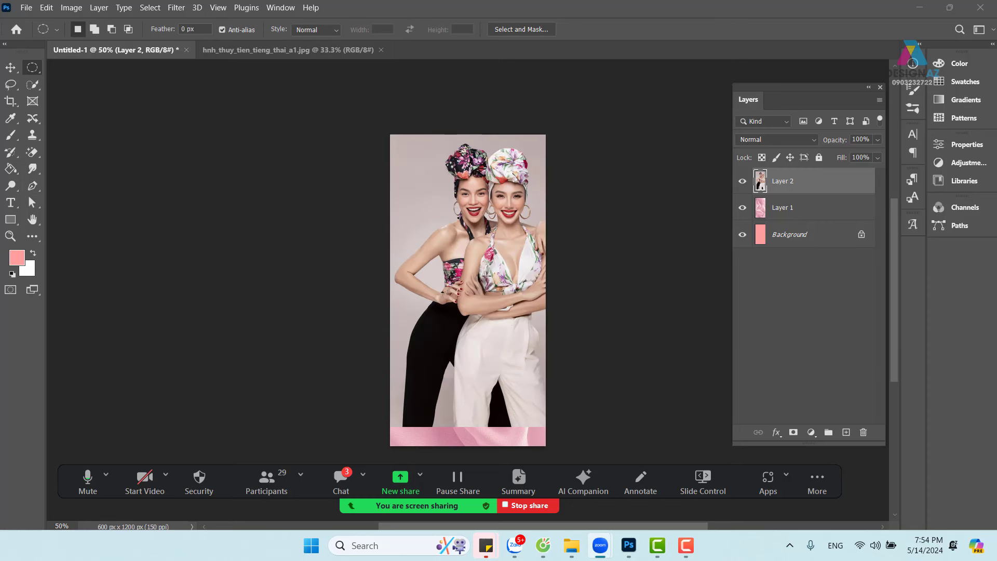
left_click_drag(413, 83, 730, 427)
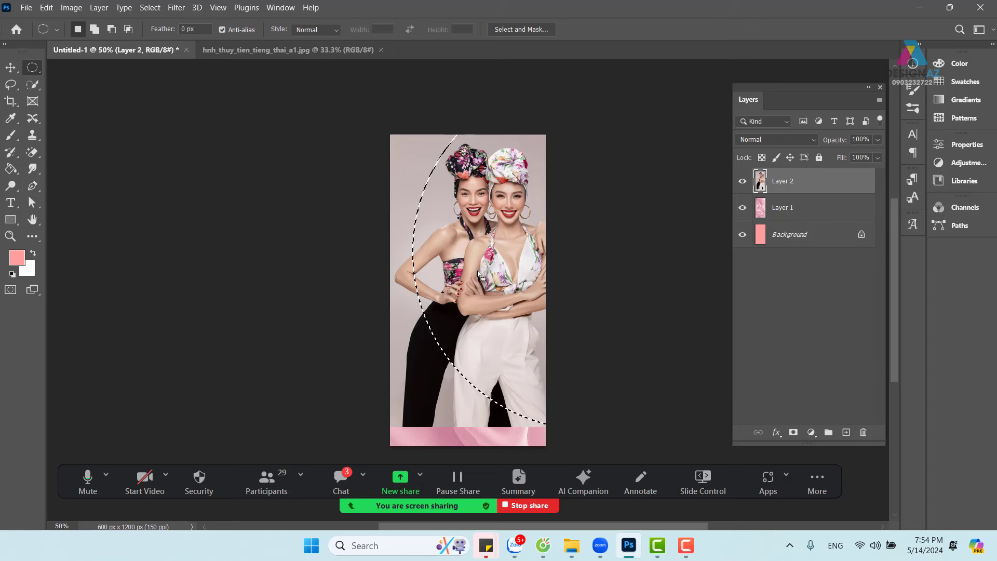
key("ctrl+d")
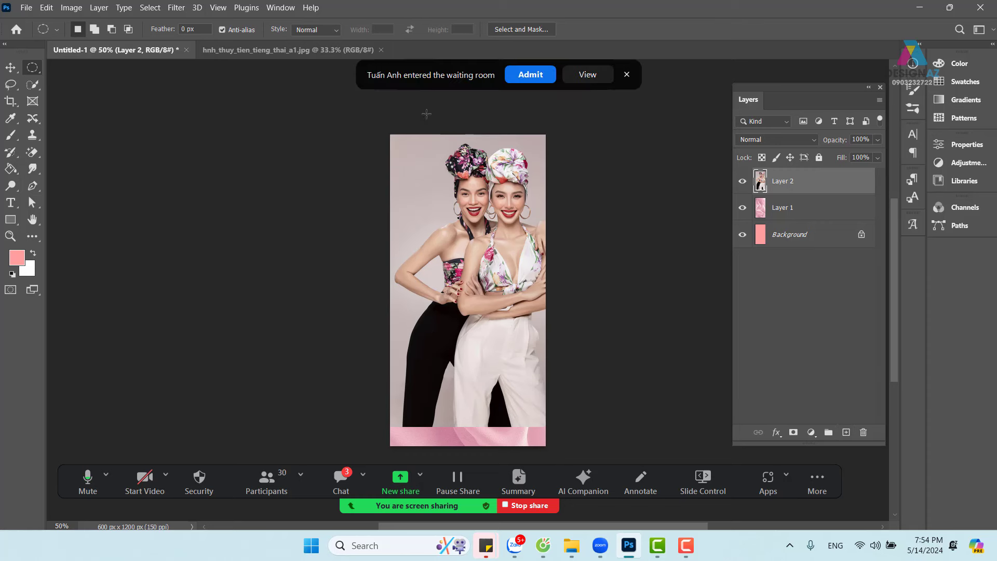
Step: Try new circular selections of about 1285 px, then deselect so nothing remains selected
left_click_drag(426, 114, 601, 294)
left_click(531, 75)
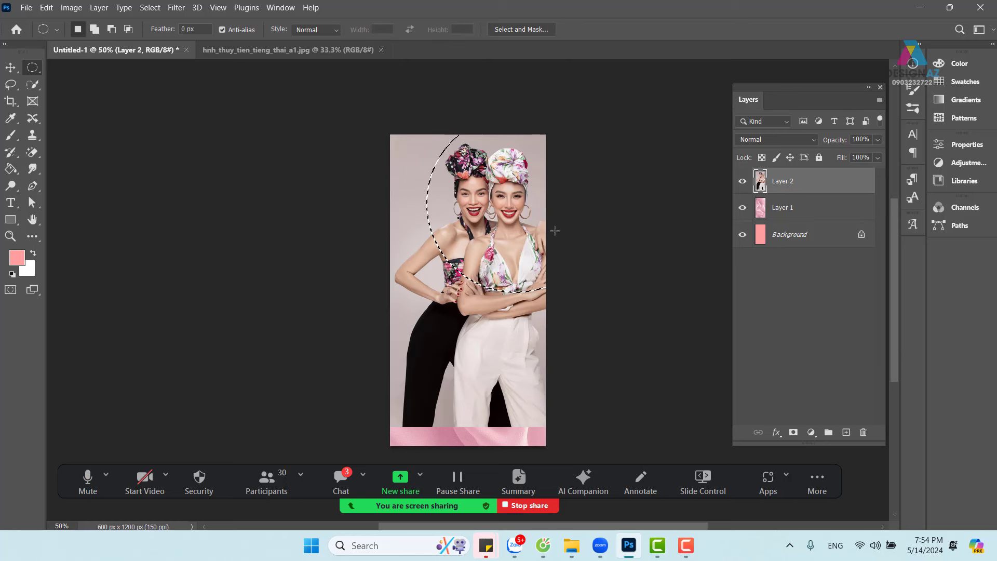
left_click_drag(431, 118, 727, 415)
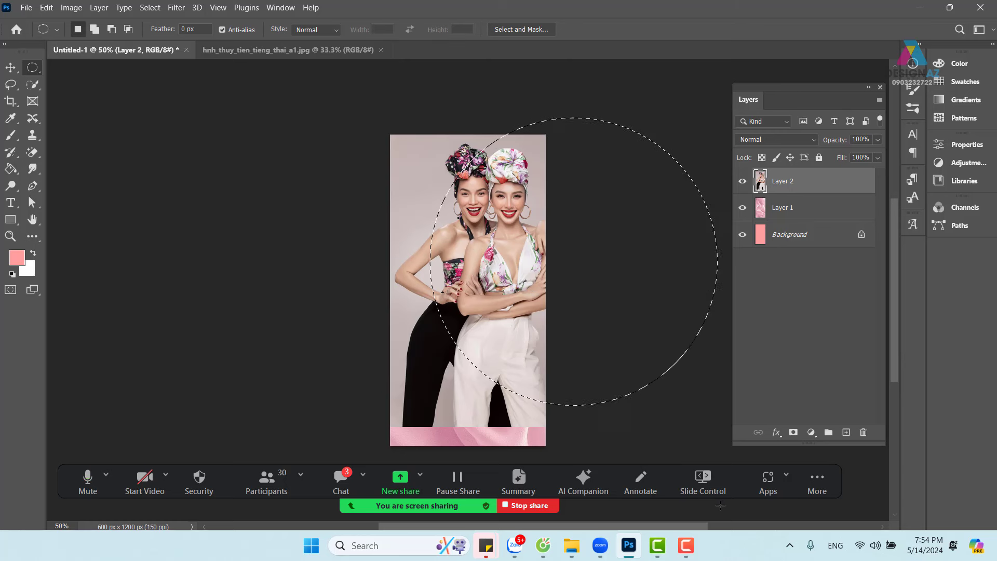
left_click_drag(727, 509, 719, 412)
left_click_drag(554, 157, 496, 402)
left_click(573, 383)
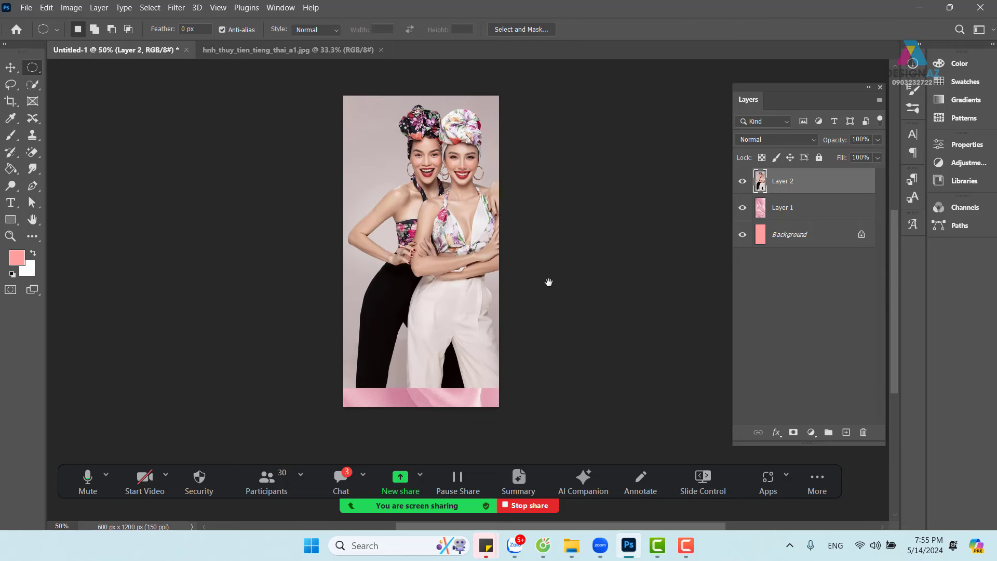
Step: At 33% zoom, draw a 1389 px circle selection arcing across the women, then add empty Layer 3
key("ctrl+minus")
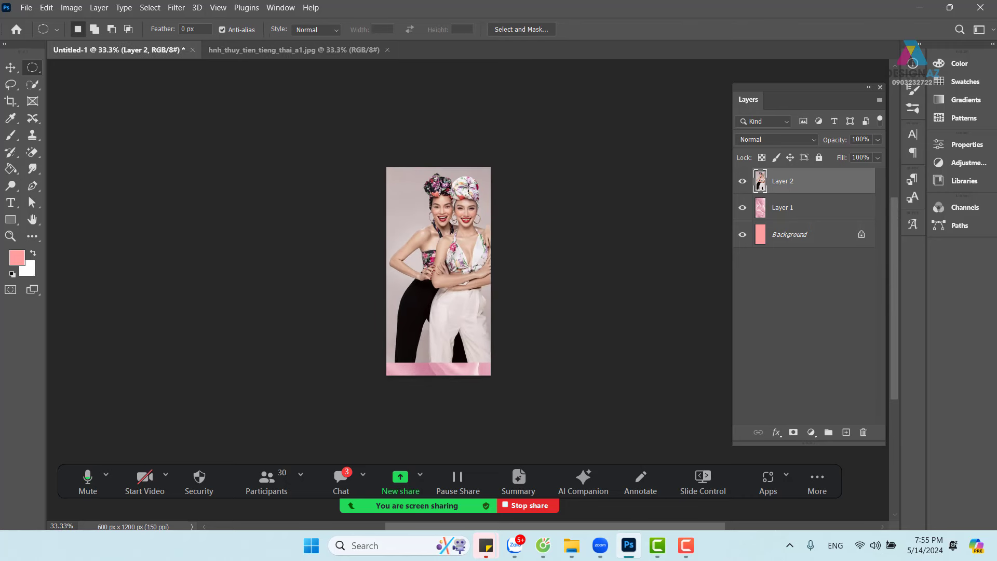
left_click_drag(420, 150, 629, 404)
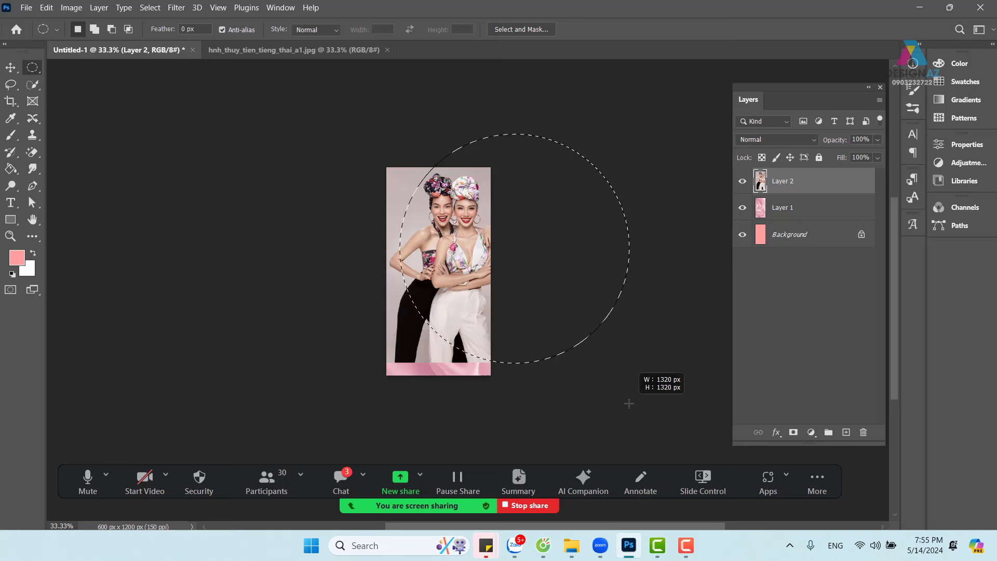
mouse_move(629, 404)
left_mouse_down()
mouse_move(642, 411)
mouse_move(632, 402)
left_mouse_up()
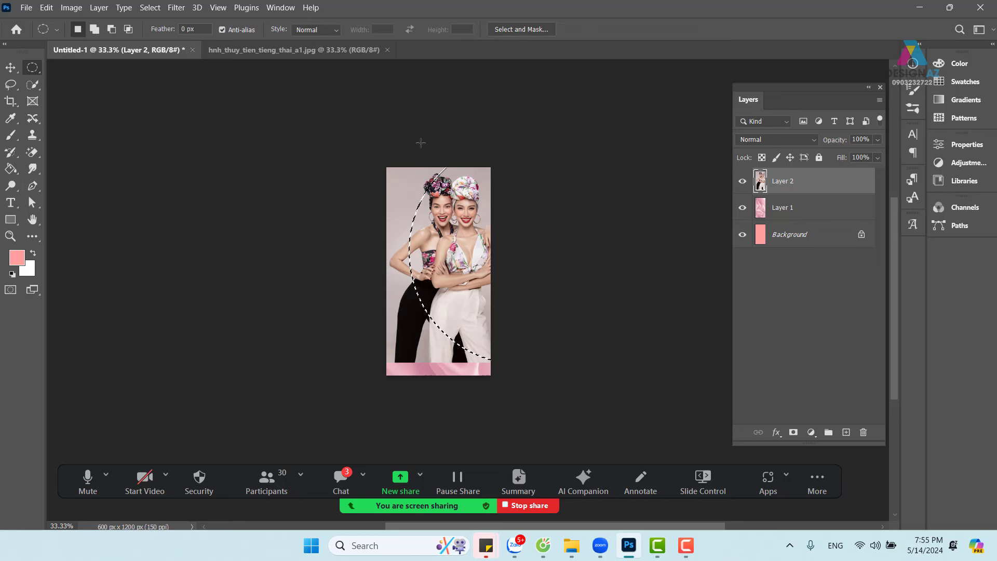
left_click_drag(421, 142, 642, 395)
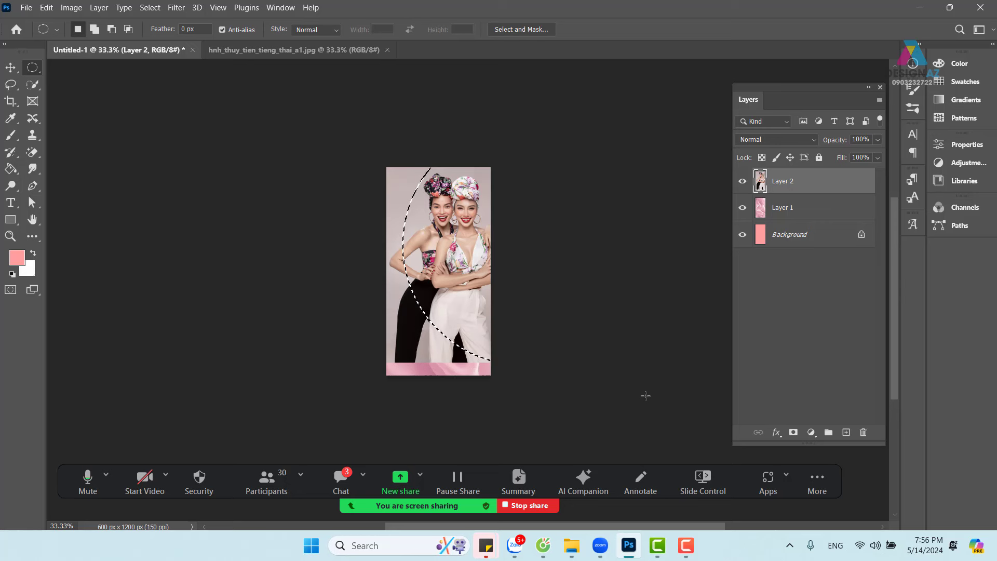
left_click(846, 432)
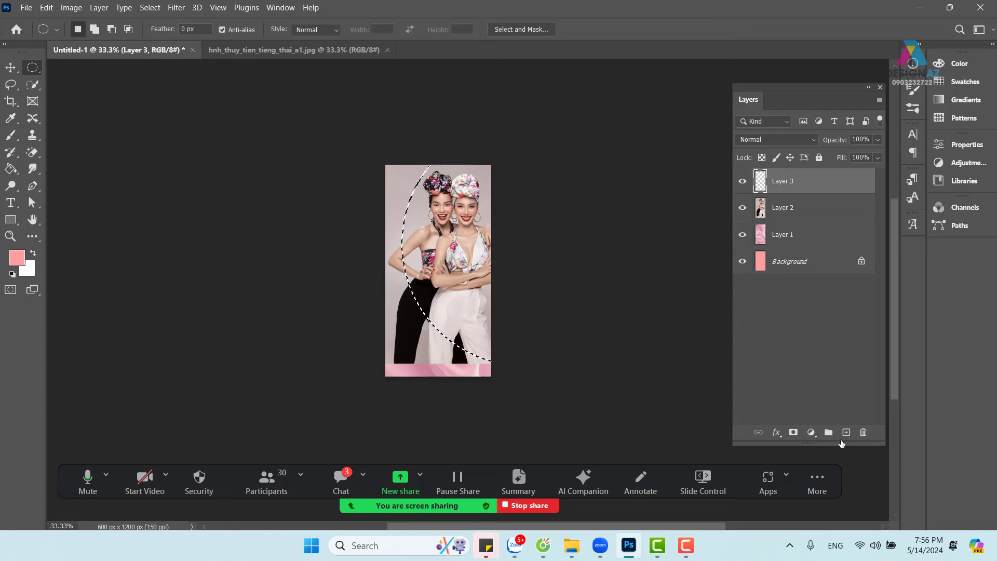
Step: Sample the deep pink from the floral top with the Eyedropper
key("ctrl+plus")
key("ctrl+plus")
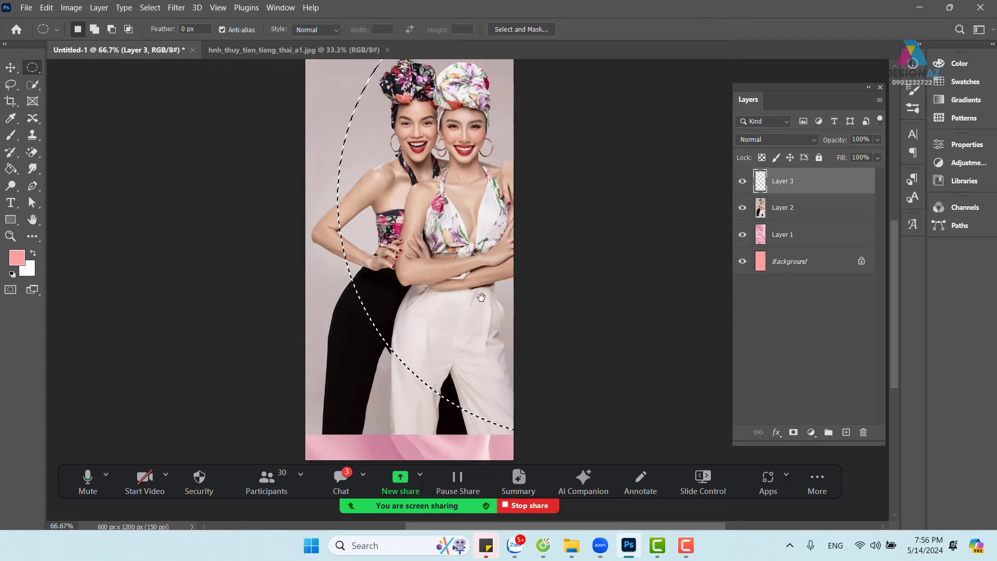
left_click_drag(457, 288, 480, 299)
left_click_drag(488, 294, 494, 293)
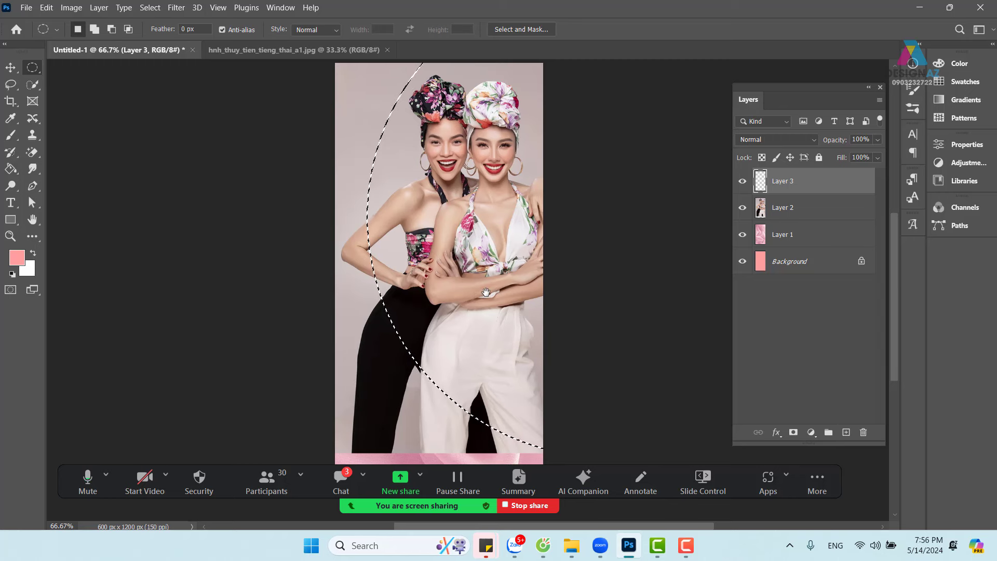
key("i")
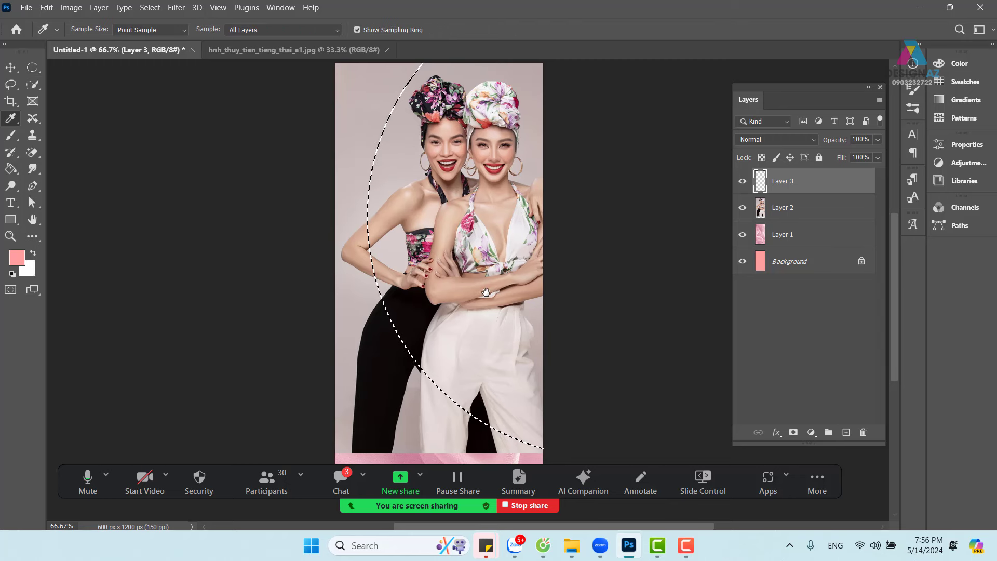
left_click(427, 246)
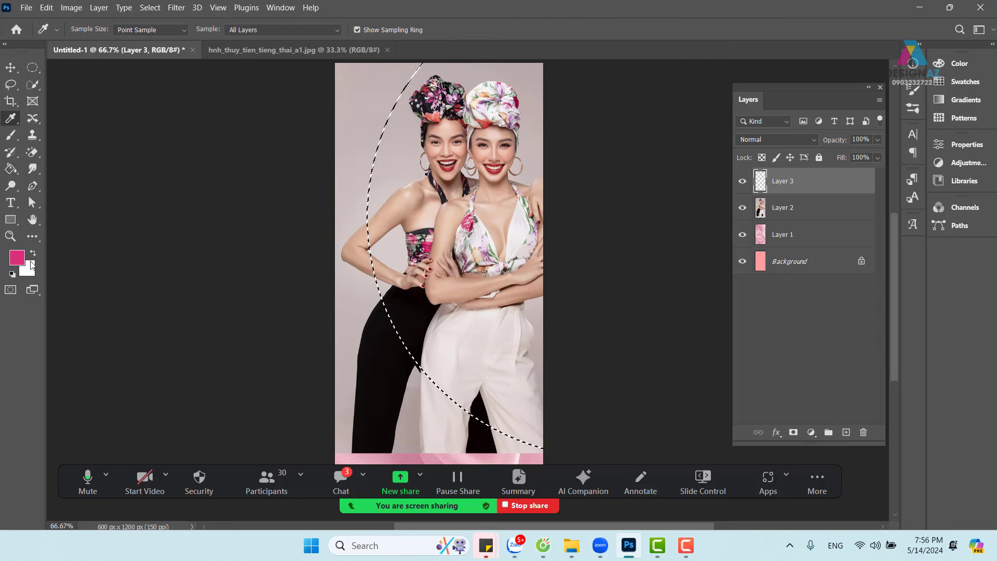
Step: Fill the circle on Layer 3 with the sampled magenta and deselect
key("ctrl+minus")
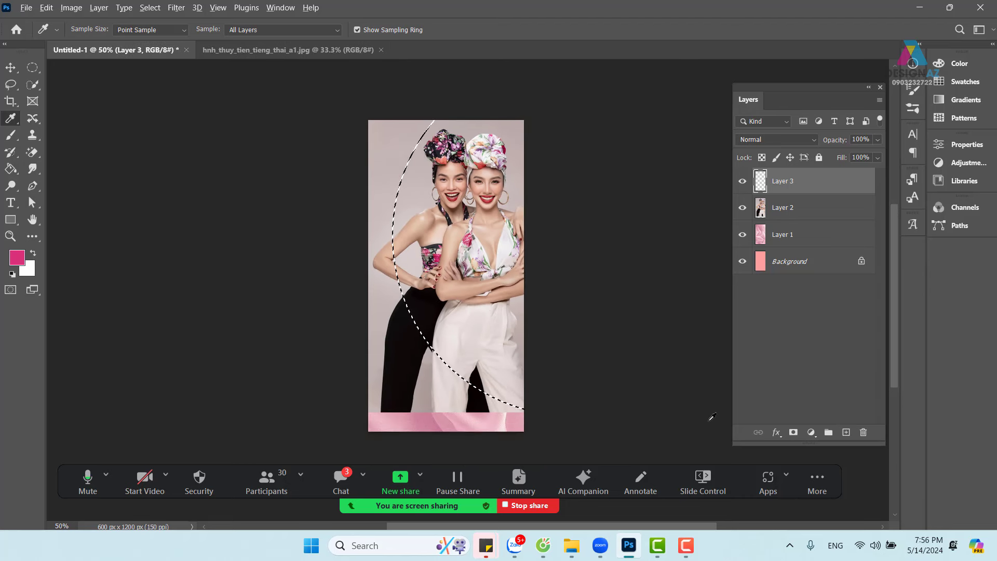
key("alt+BackSpace")
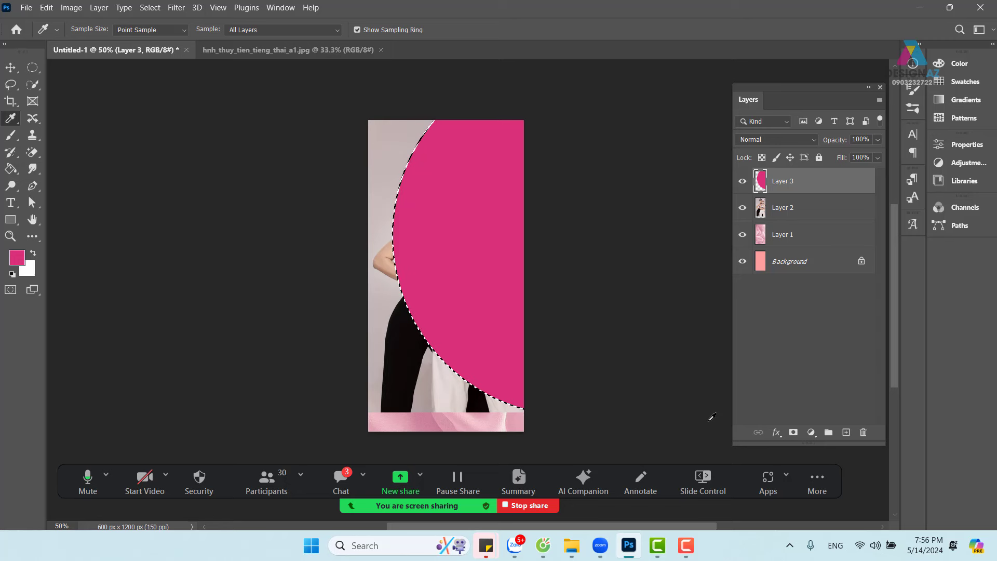
key("ctrl+d")
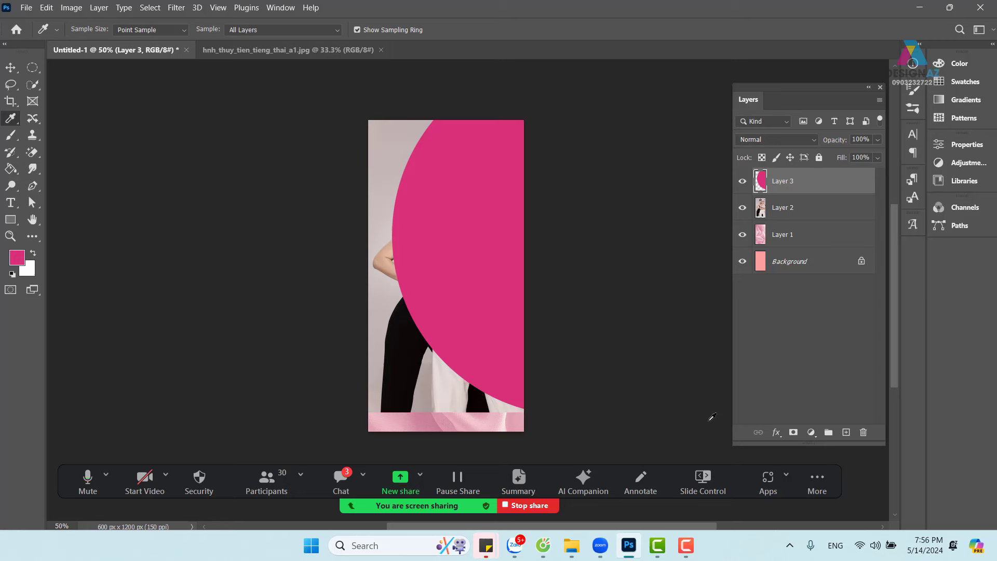
left_click(819, 210)
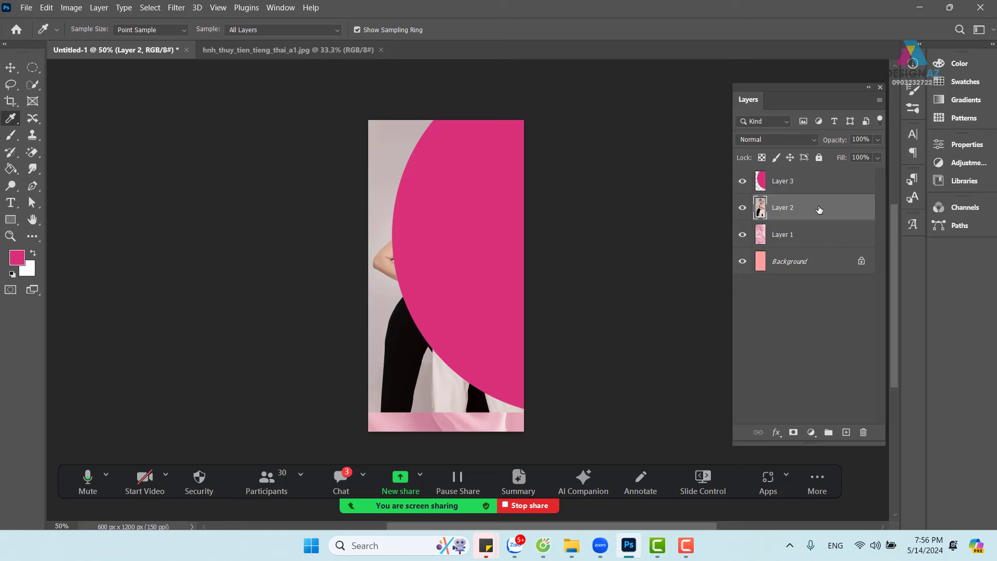
Step: Move Layer 2 above Layer 3 and clip the women's photo to the magenta circle
key("ctrl+bracketright")
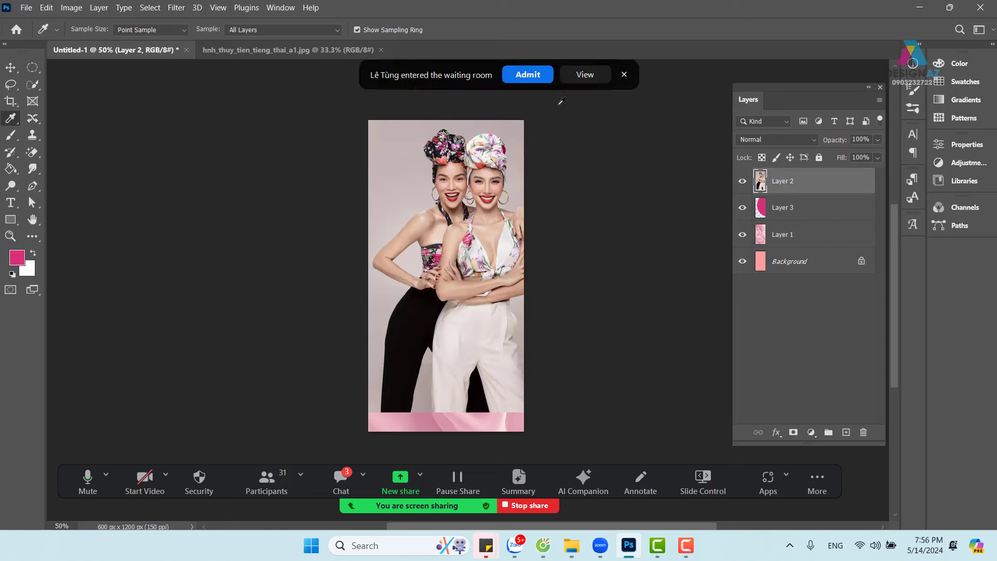
left_click(530, 78)
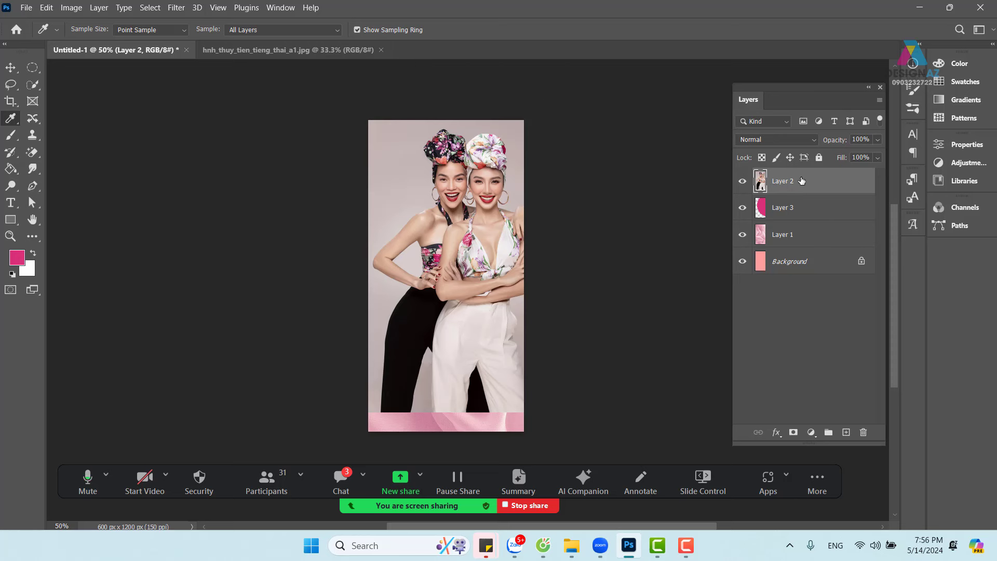
key("ctrl+alt+g")
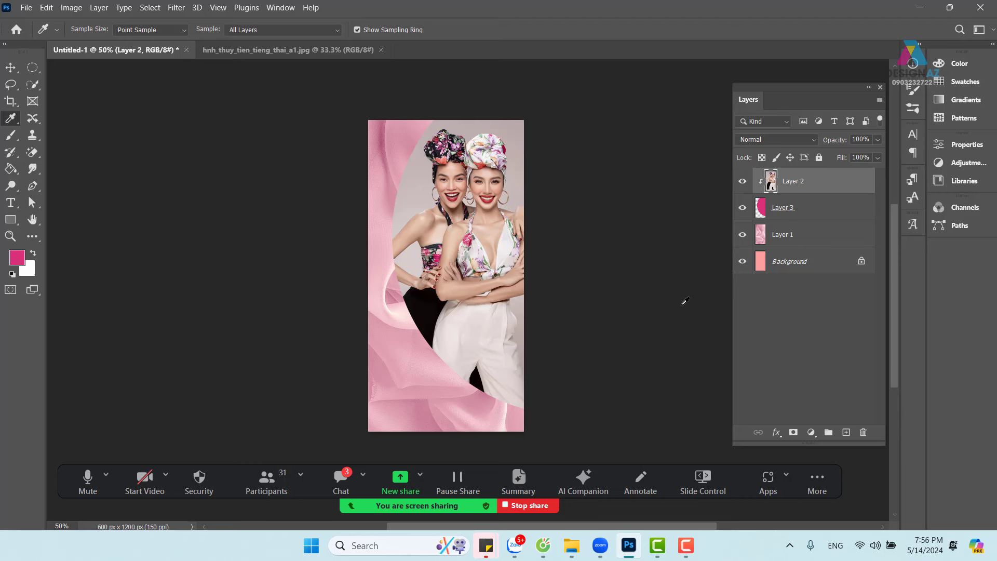
key("ctrl+plus")
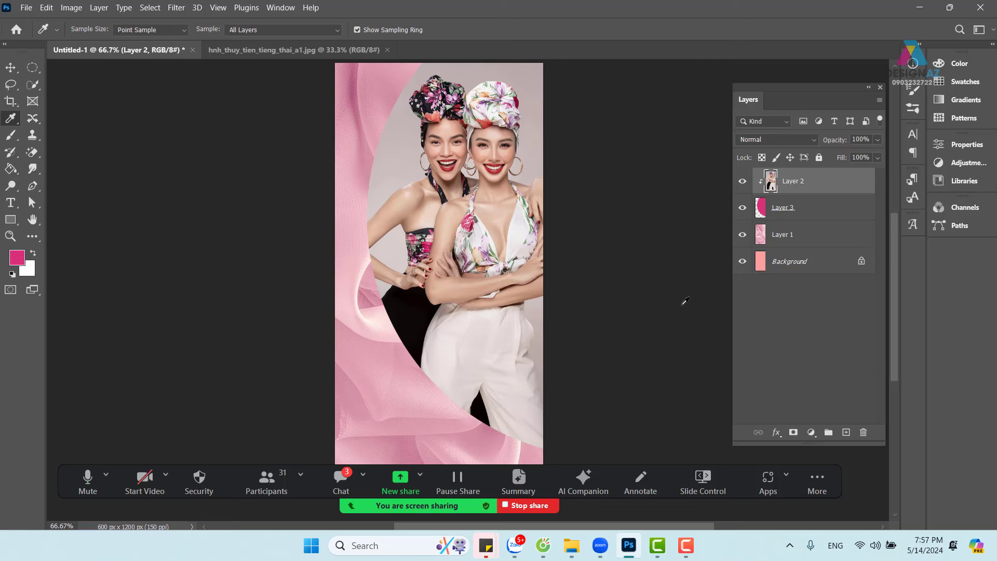
left_click(11, 67)
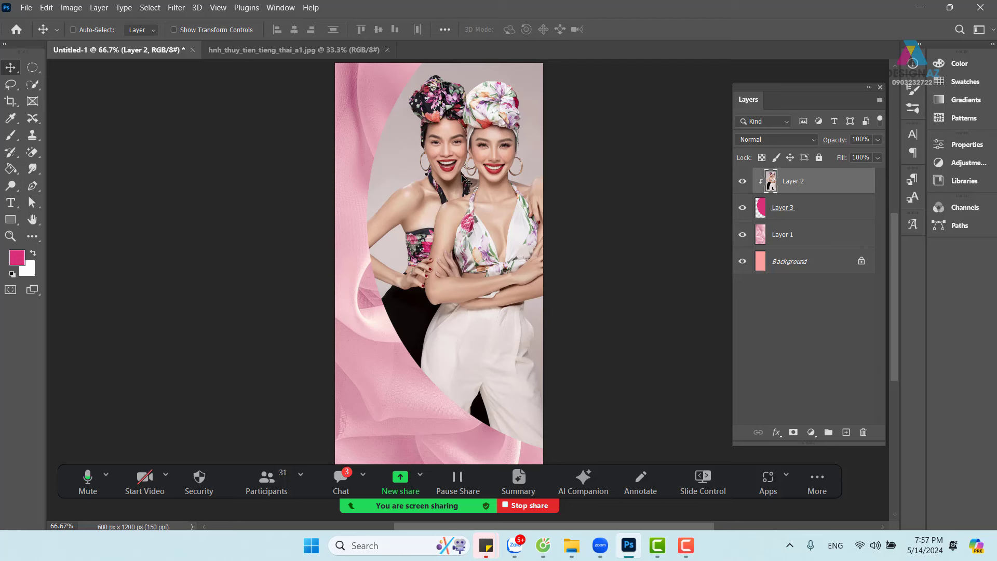
left_click(816, 240)
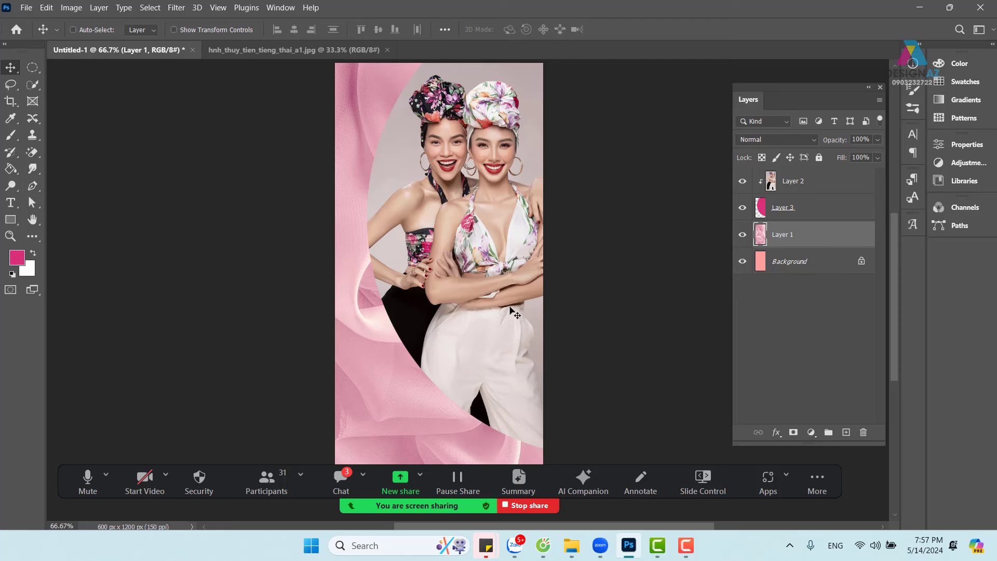
Step: Add Layer 4 above the silk and fill it with a picked coral pink
left_click(847, 432)
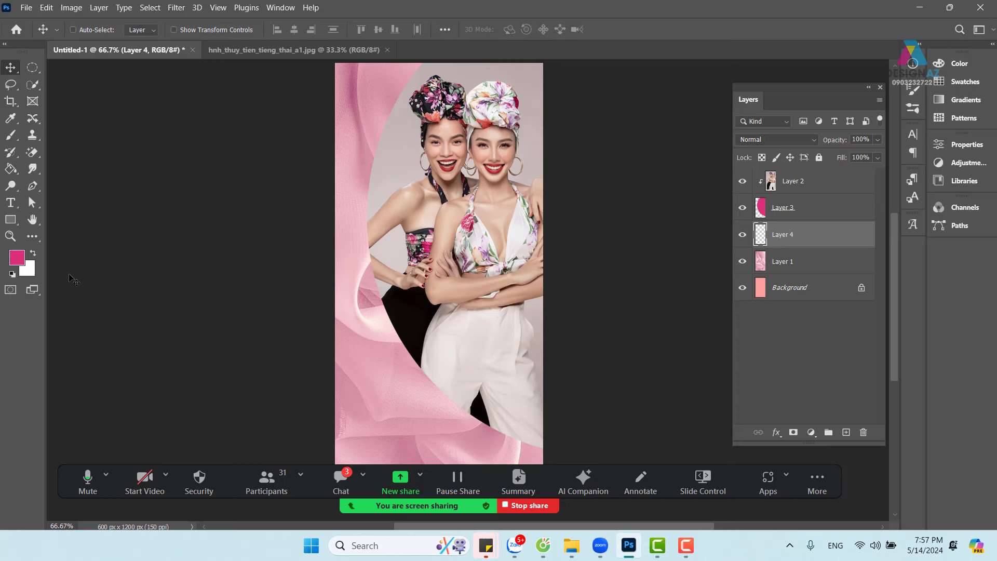
left_click(17, 257)
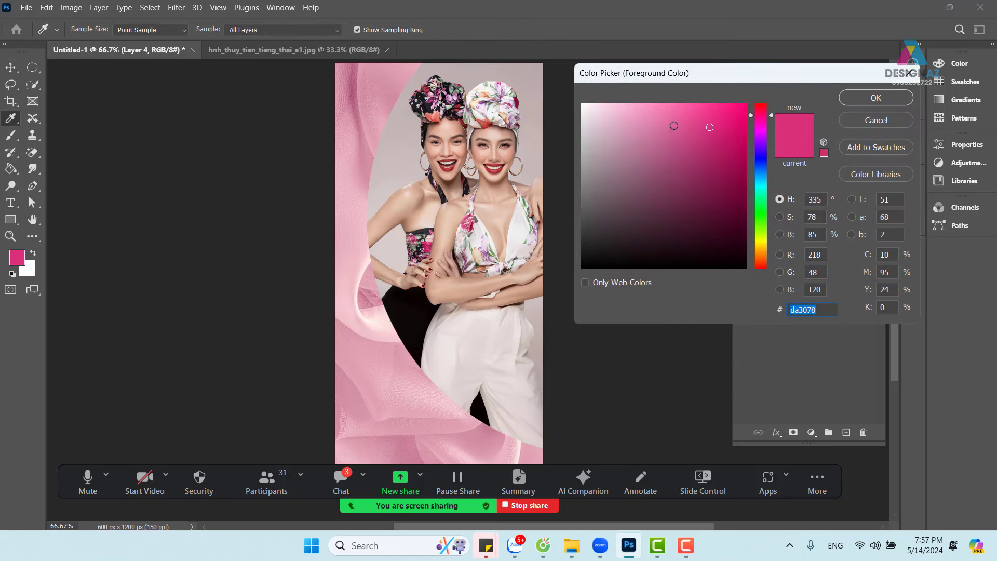
left_click_drag(703, 120, 665, 103)
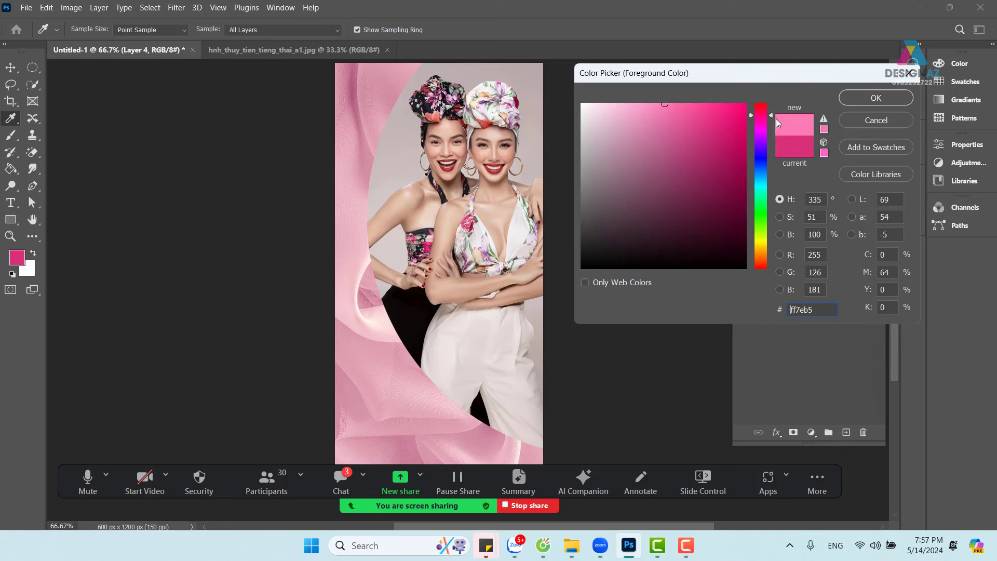
left_click_drag(770, 115, 769, 96)
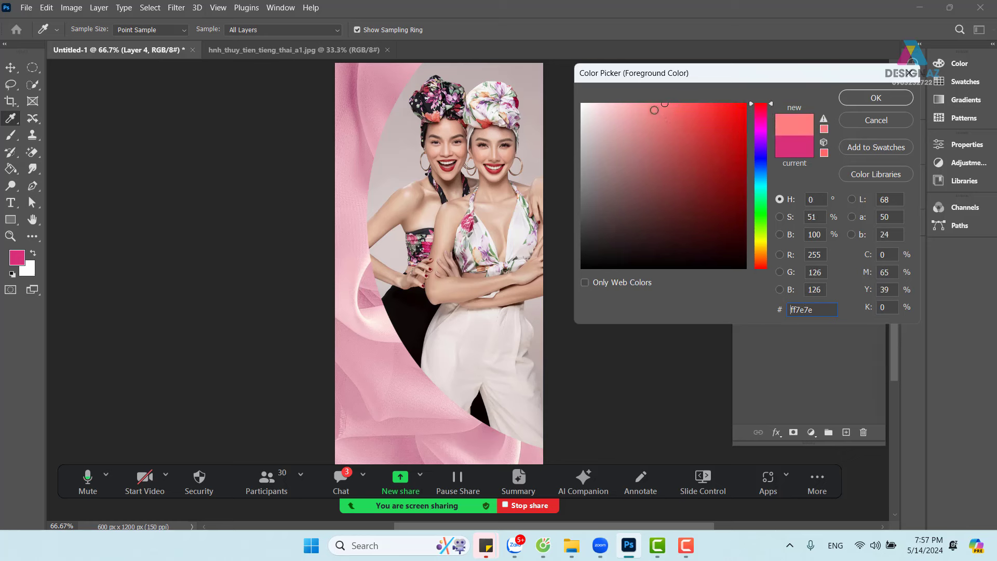
left_click(876, 98)
key("v")
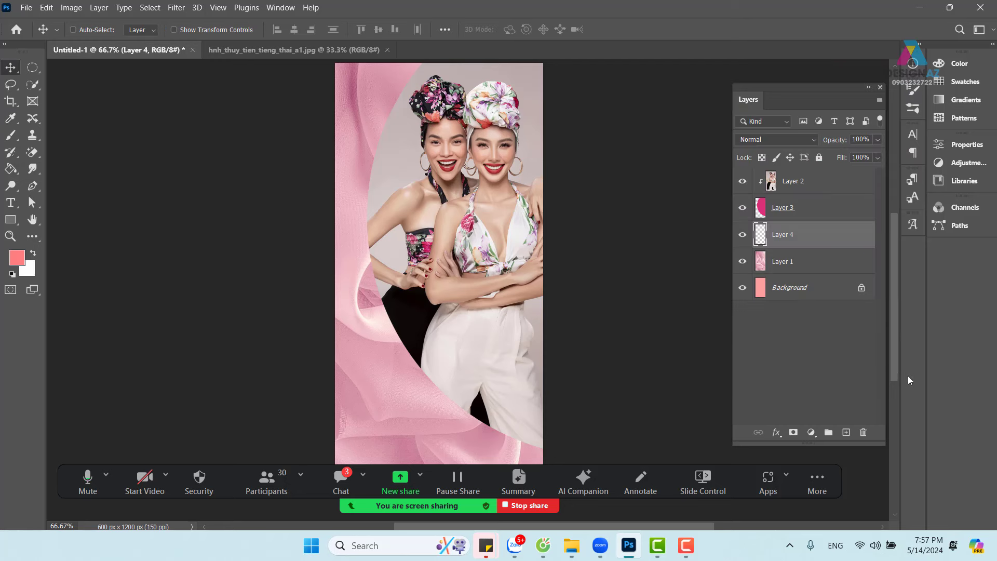
key("alt+BackSpace")
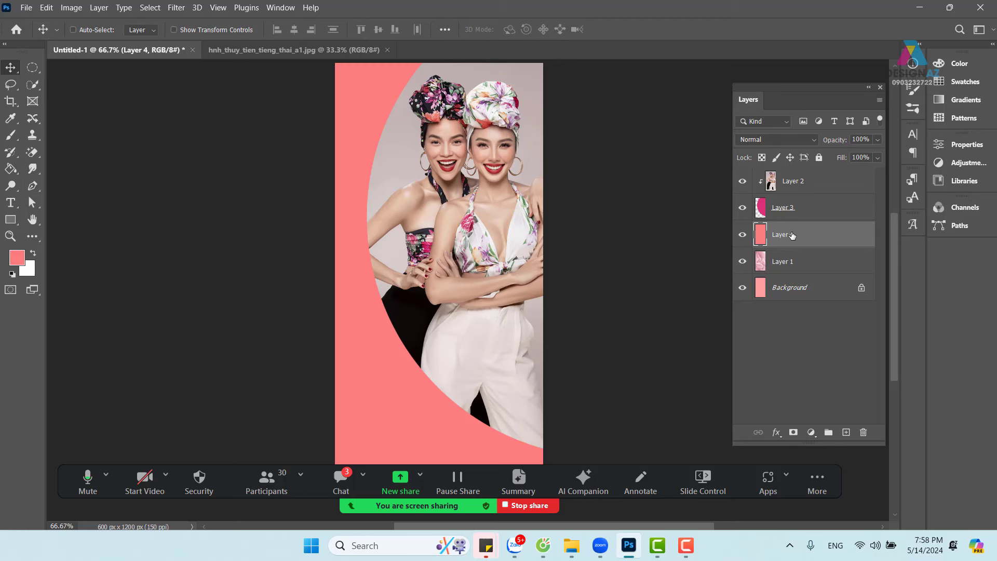
Step: Try Multiply on the coral fill, undo it, then pick d36969 and set Layer 4 to Multiply
left_click(798, 141)
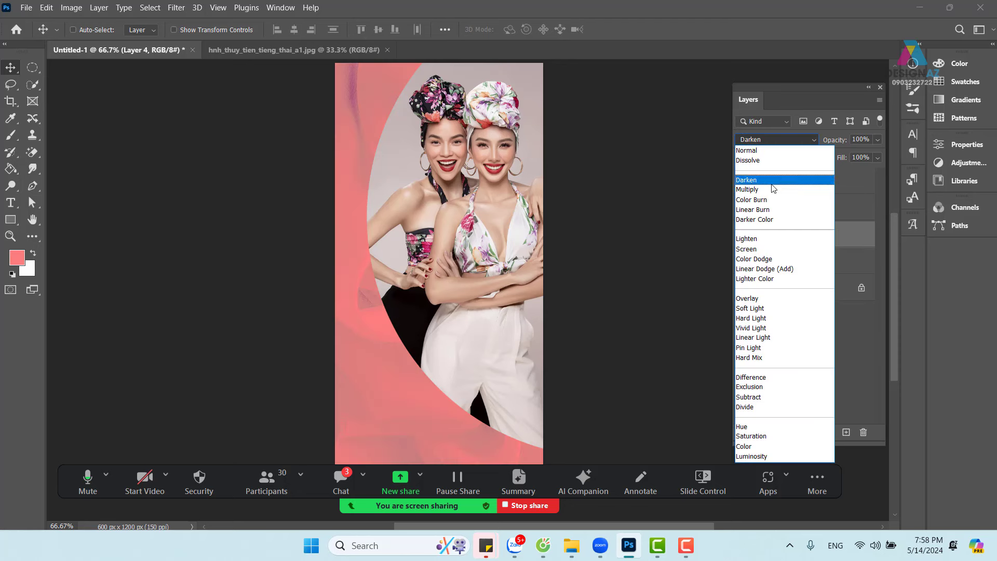
left_click(770, 191)
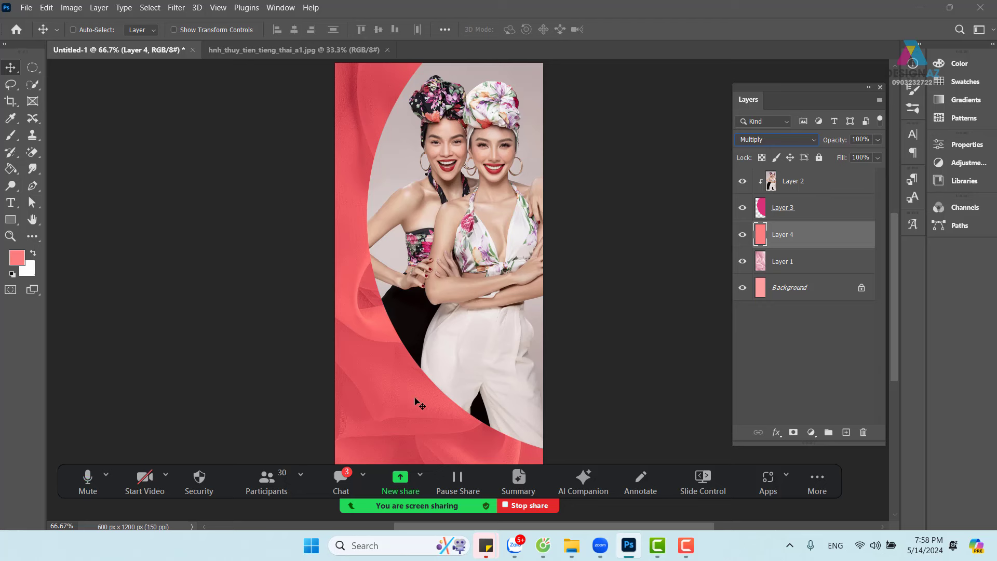
key("ctrl+z")
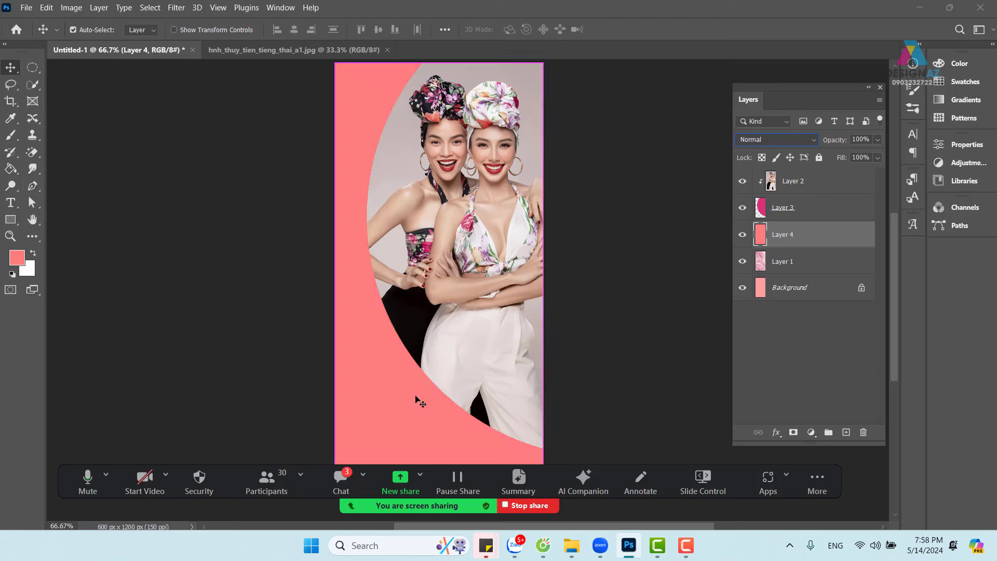
key("ctrl+z")
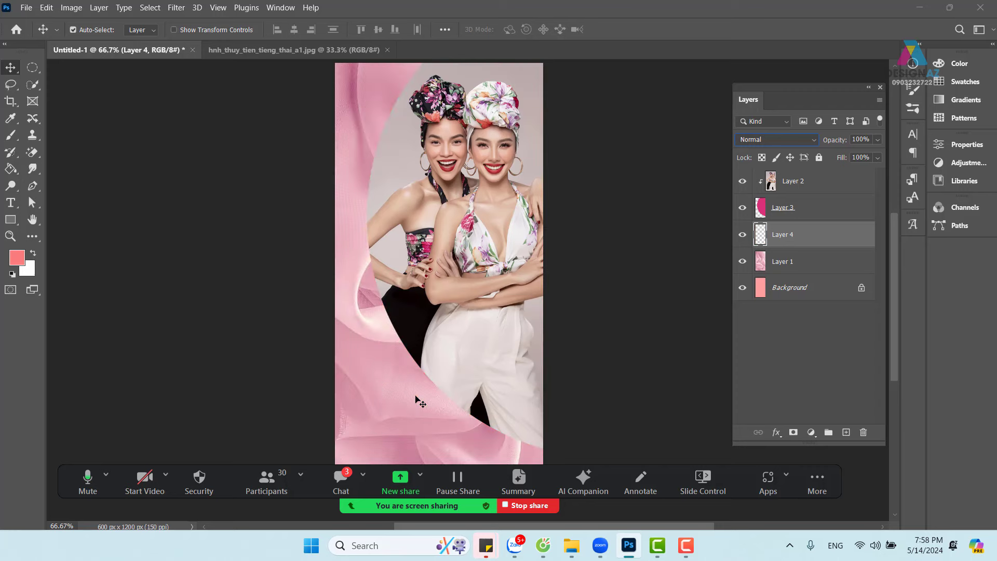
left_click(21, 261)
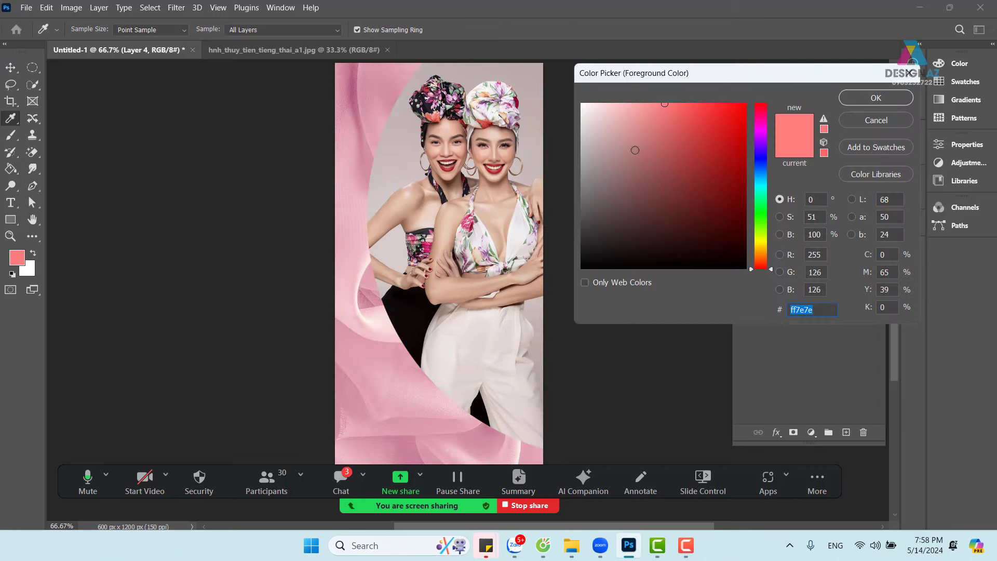
left_click(664, 132)
left_click(898, 95)
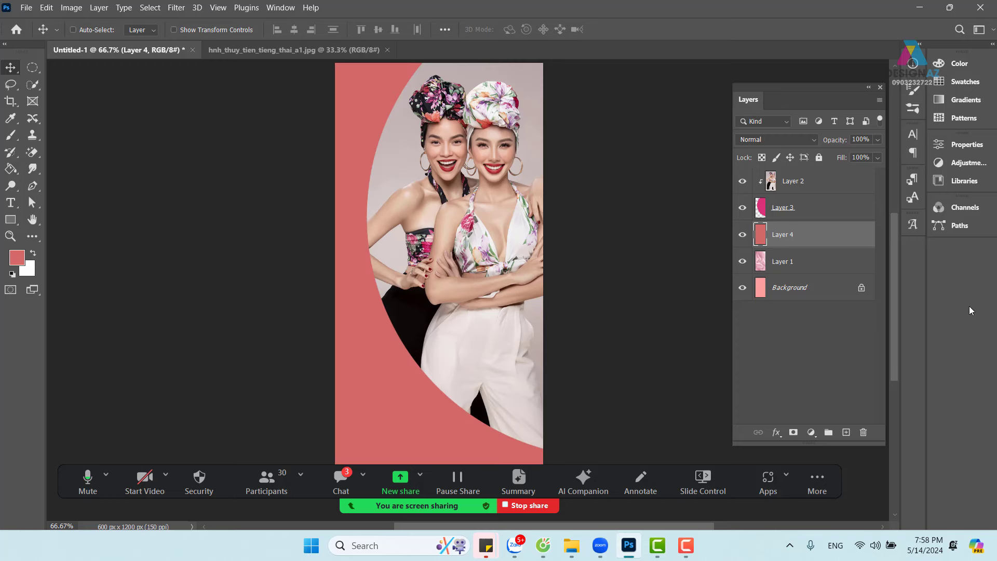
left_click(797, 138)
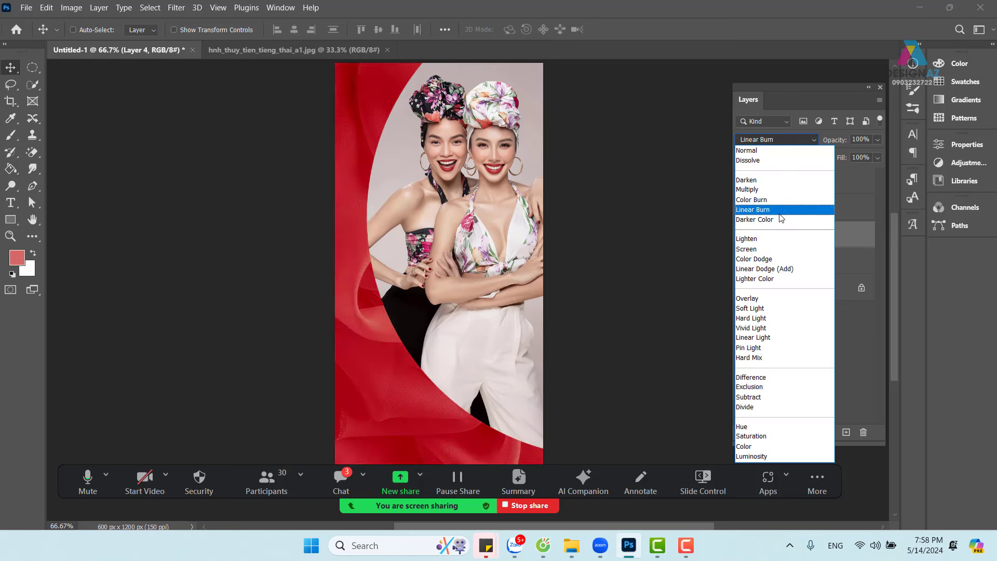
left_click(769, 189)
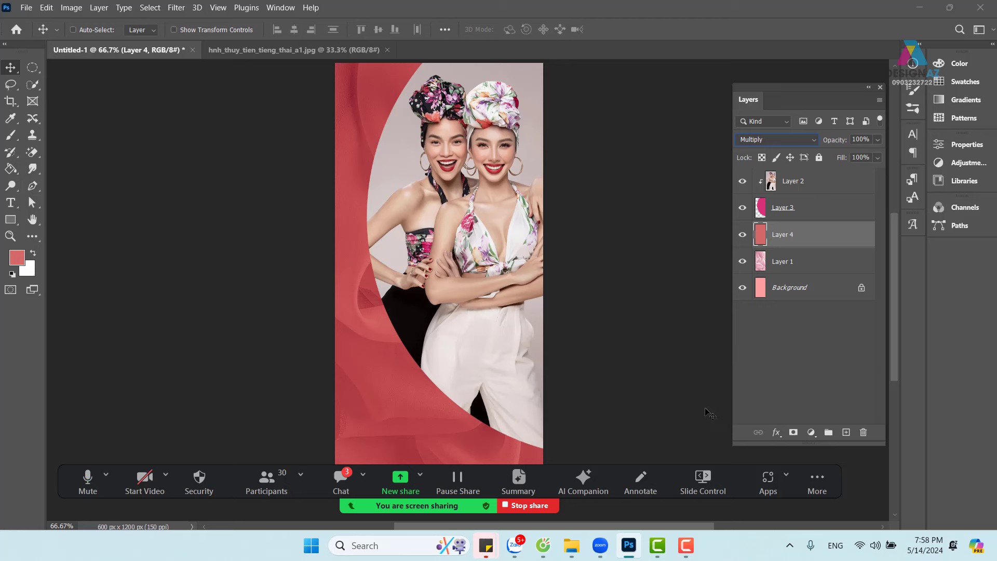
Step: Set the foreground to ff8989 and fill Layer 4 with it
left_click(15, 260)
left_click(658, 102)
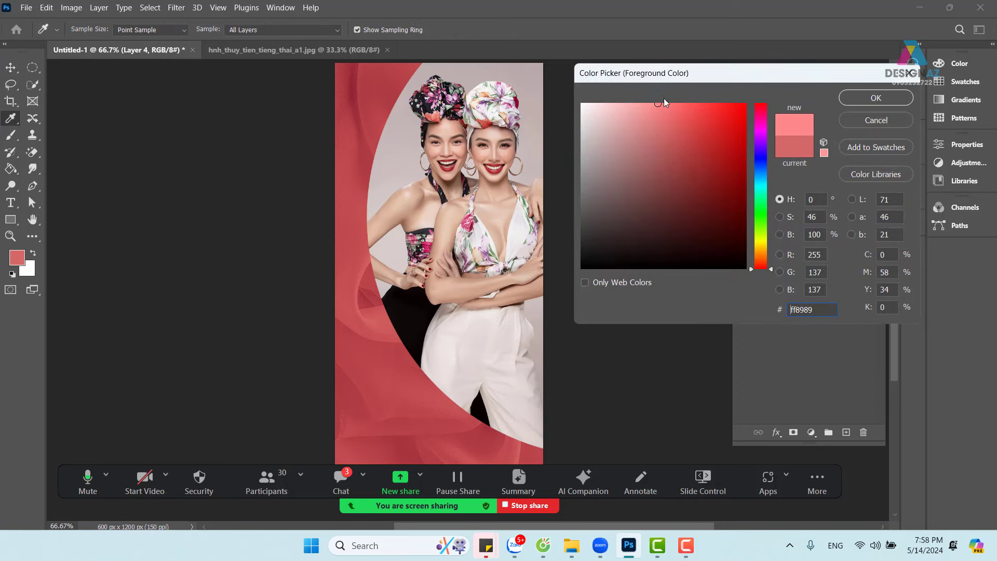
left_click(883, 98)
key("v")
key("alt+BackSpace")
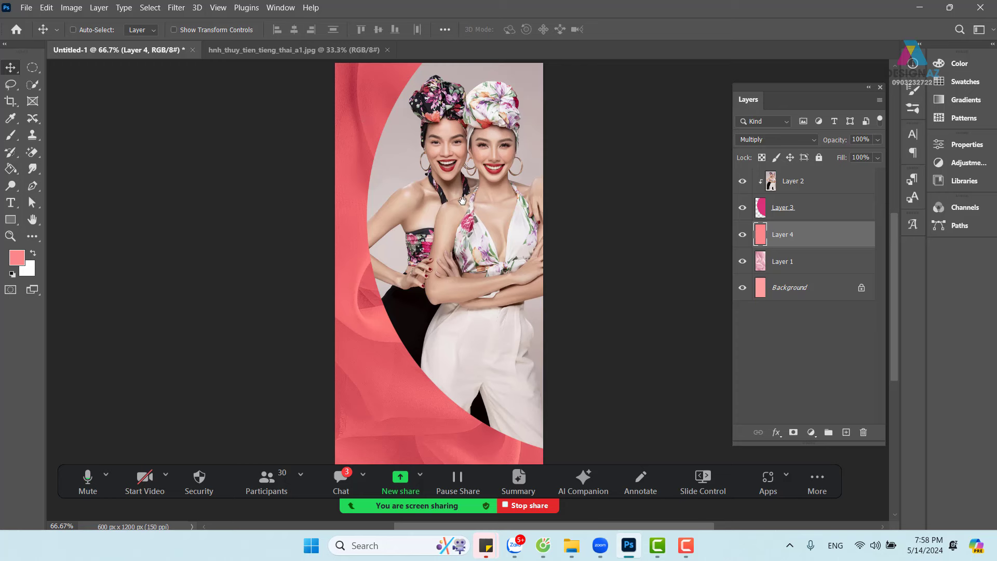
left_click_drag(462, 200, 446, 219)
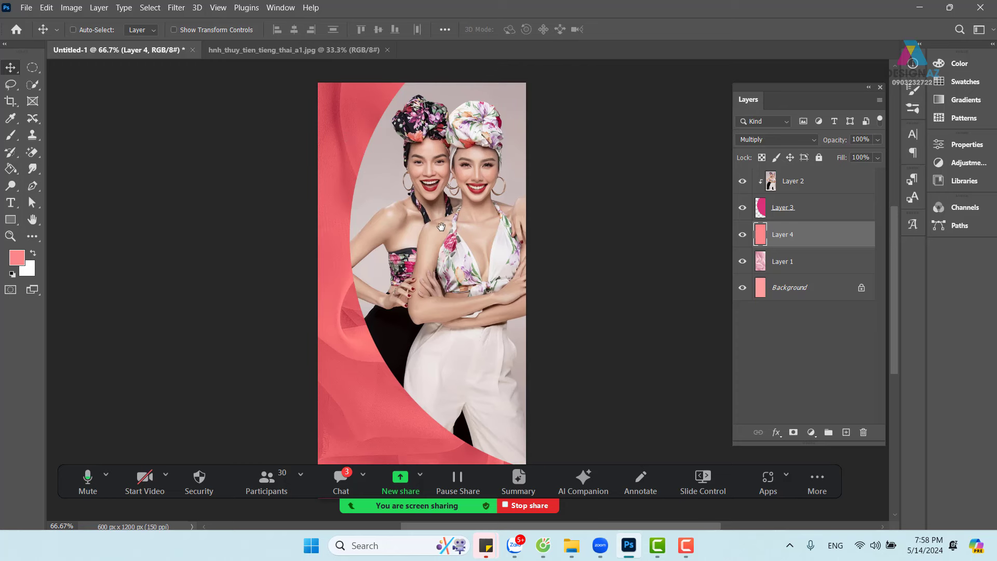
Step: Select the canvas top with the Rectangular Marquee and hide Layers 2 and 3
left_click(32, 68)
right_click(33, 69)
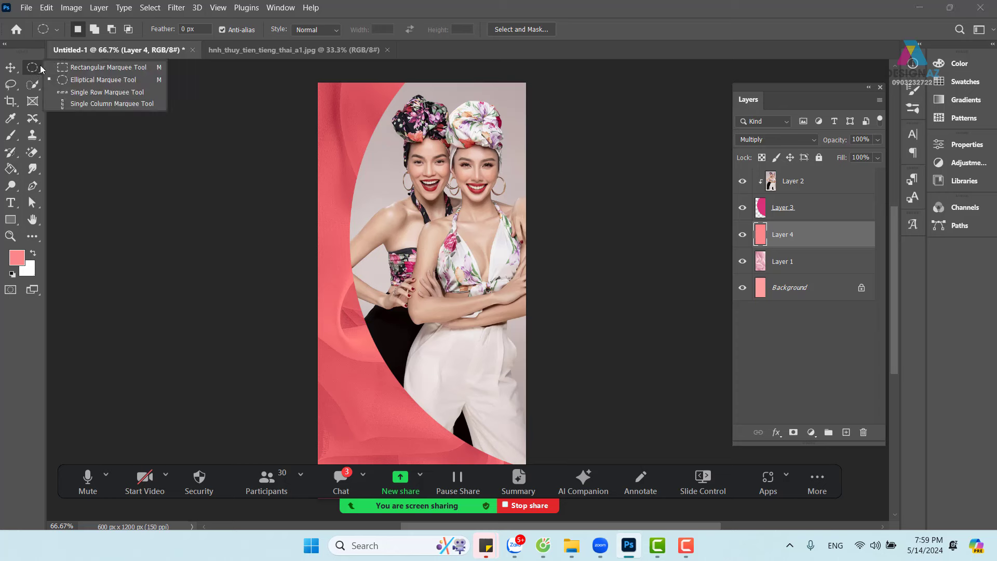
left_click(62, 68)
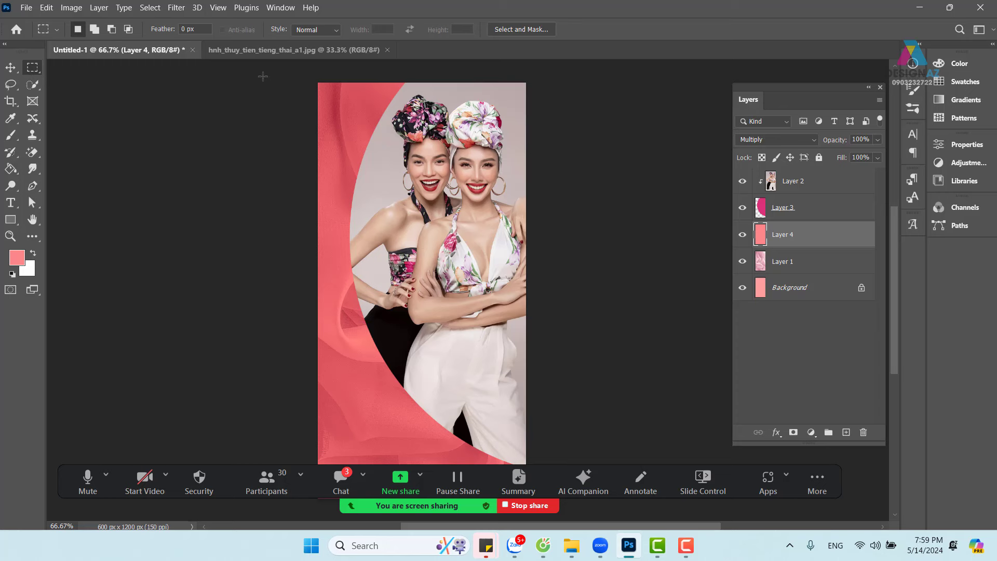
left_click_drag(266, 76, 605, 277)
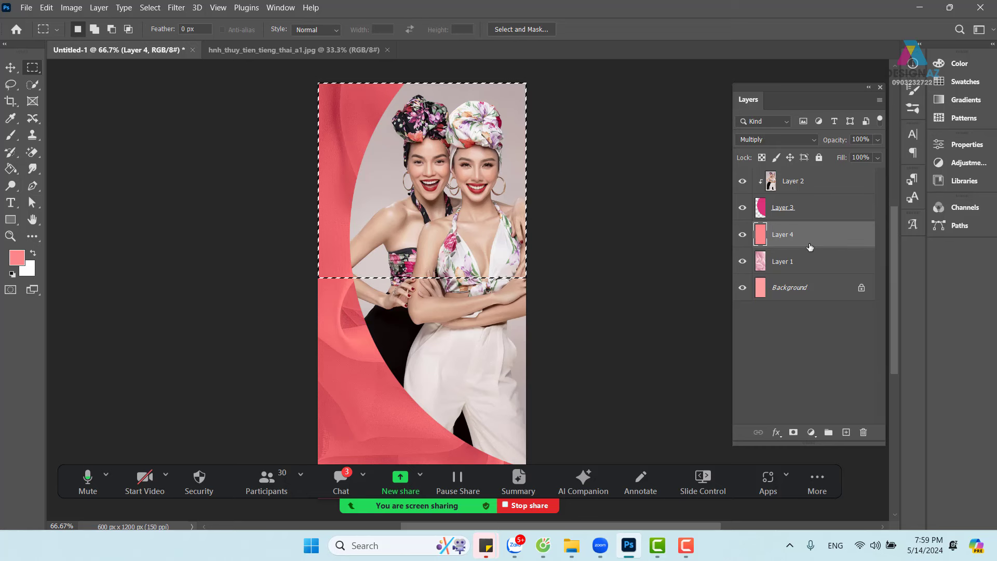
left_click(742, 181)
left_click(743, 208)
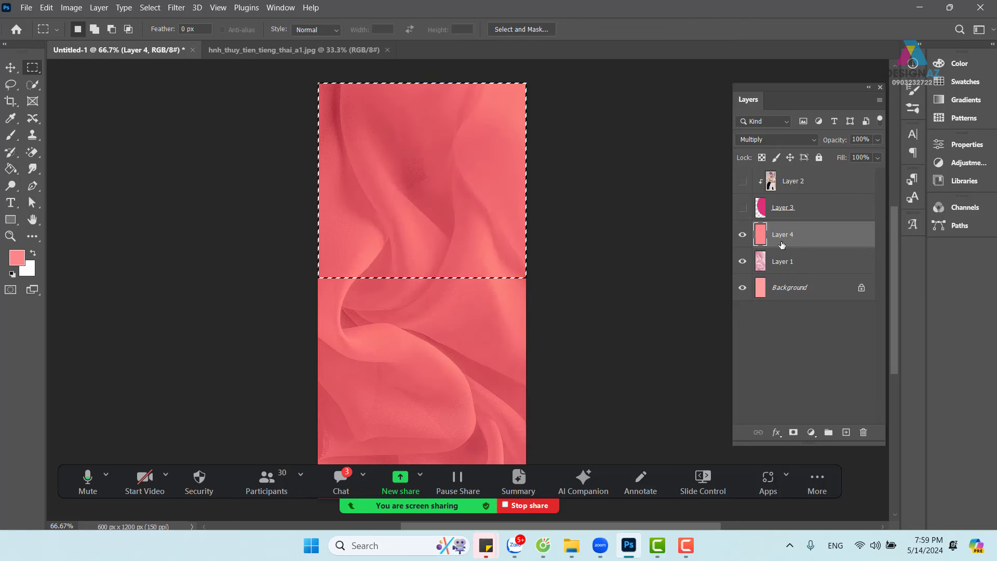
Step: Clear the salmon fill inside the selection, then refill it after dismissing a save prompt
key("Delete")
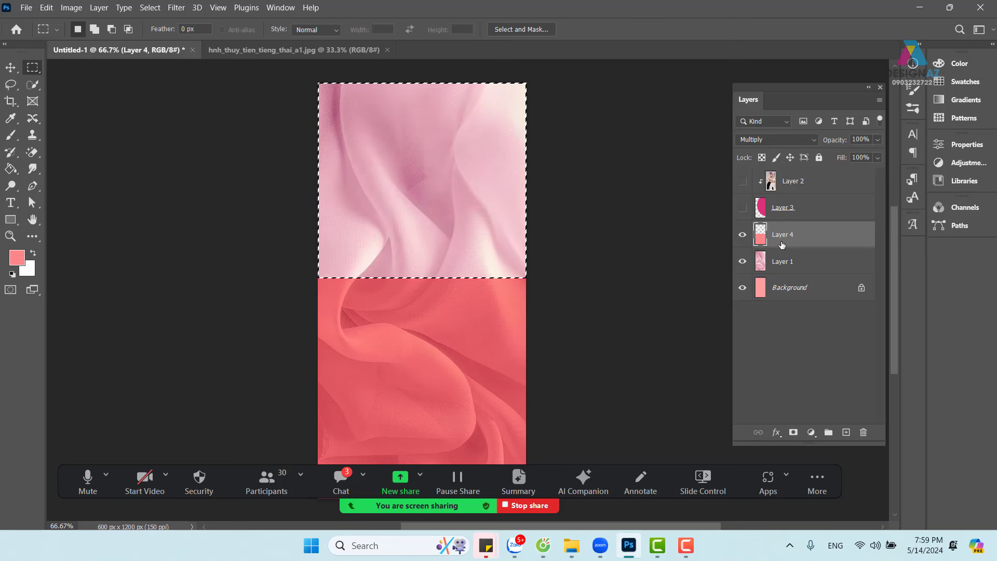
key("ctrl+s")
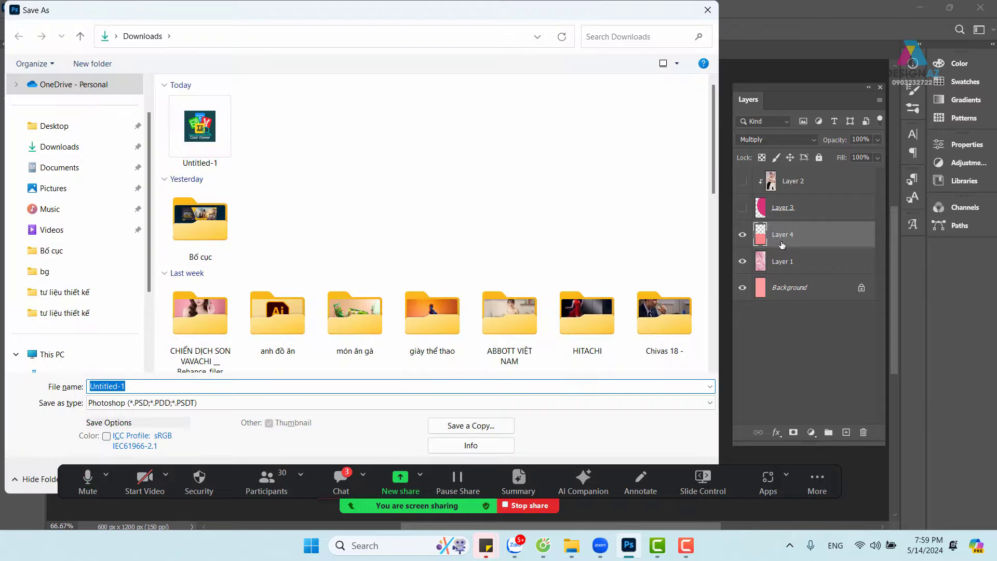
left_click(707, 10)
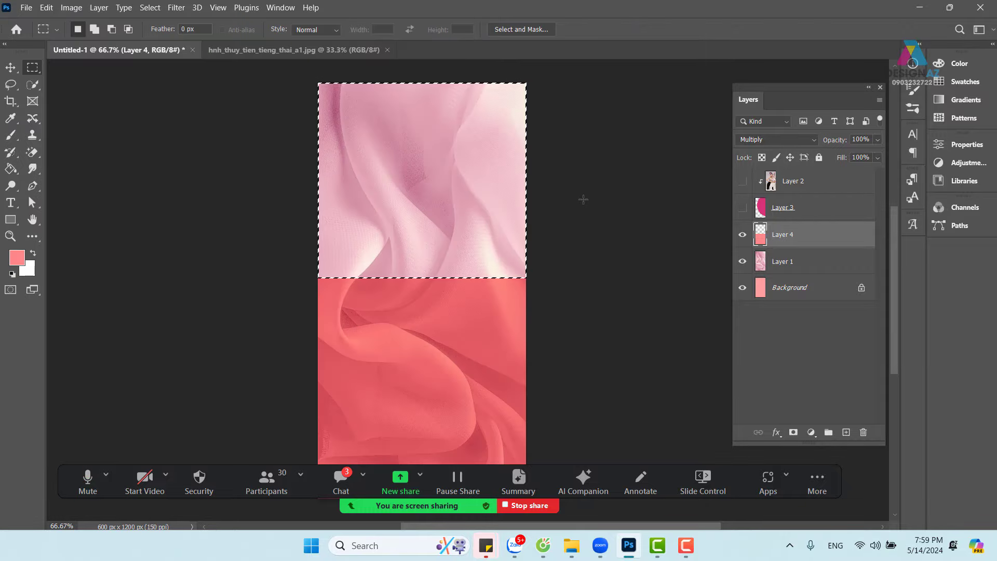
key("alt+BackSpace")
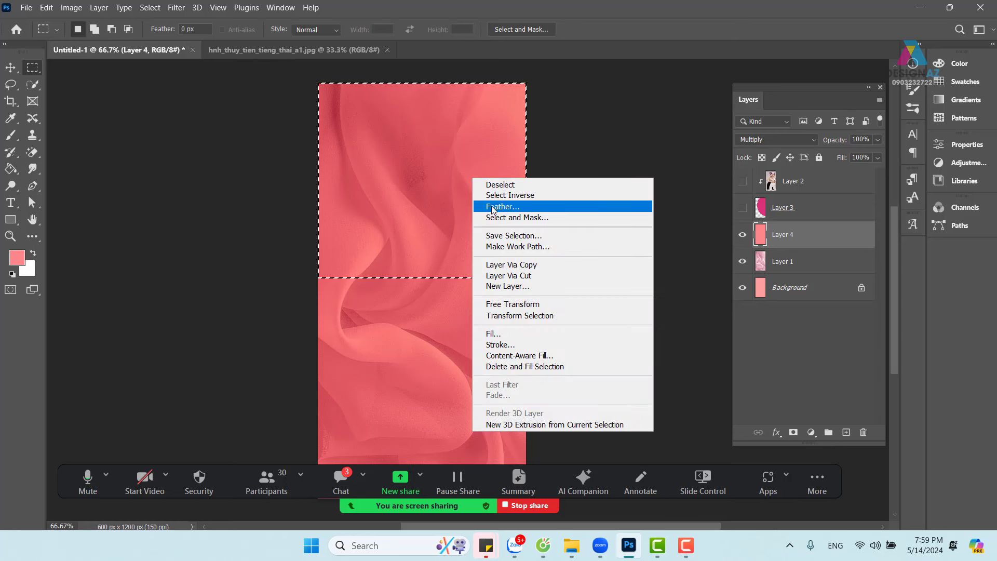
Step: Feather the top selection 150 px and delete it, then restore the fill and deselect
left_click(501, 206)
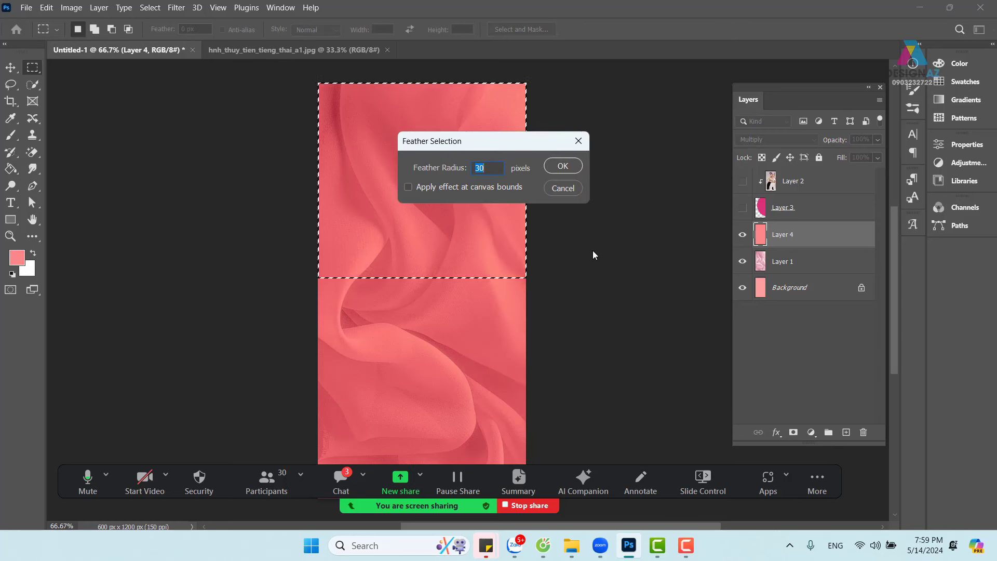
type("150")
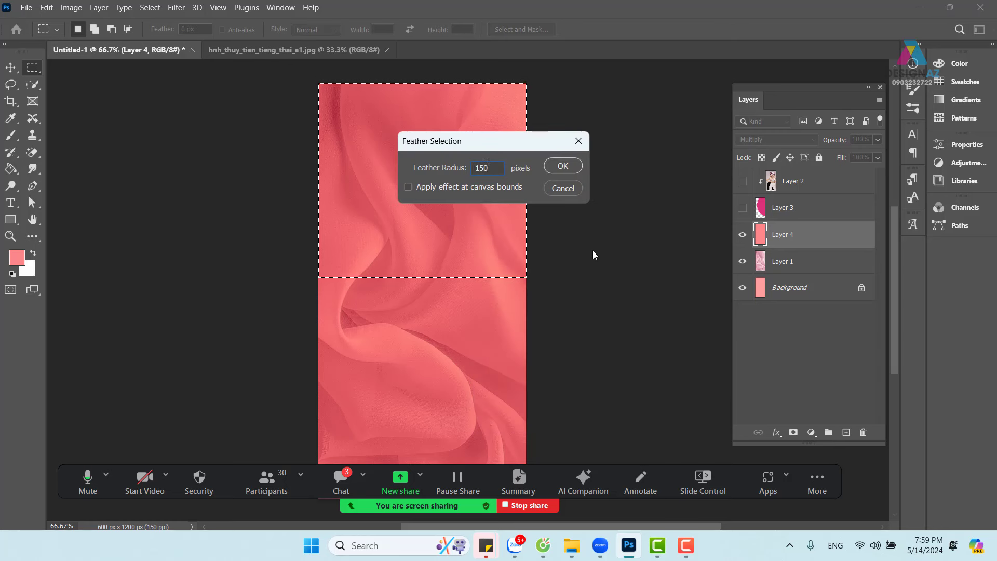
key("Return")
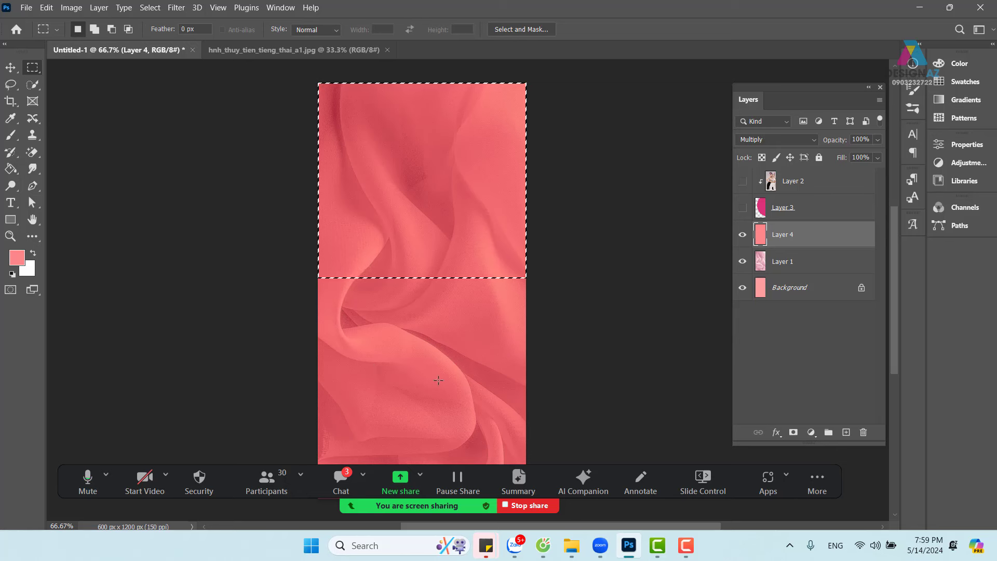
key("Delete")
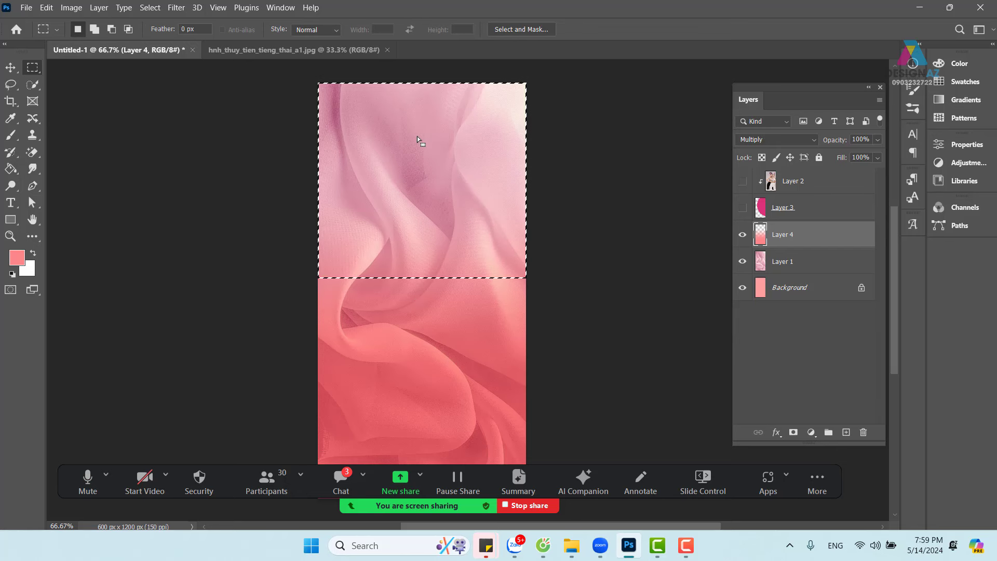
key("alt+Delete")
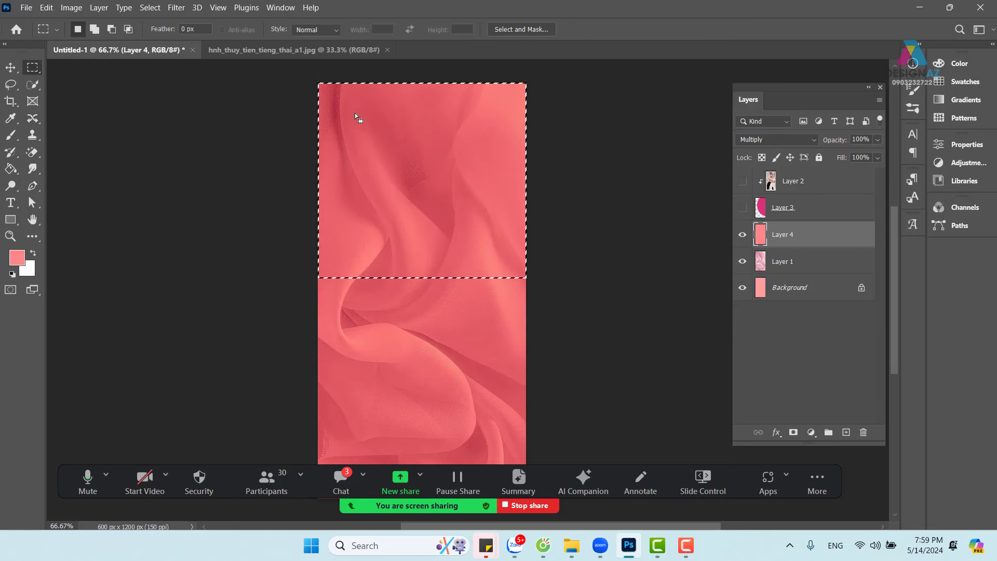
key("ctrl+d")
Step: Select a narrower top band, feather it 200 px and clear the salmon there
left_click_drag(330, 82, 575, 181)
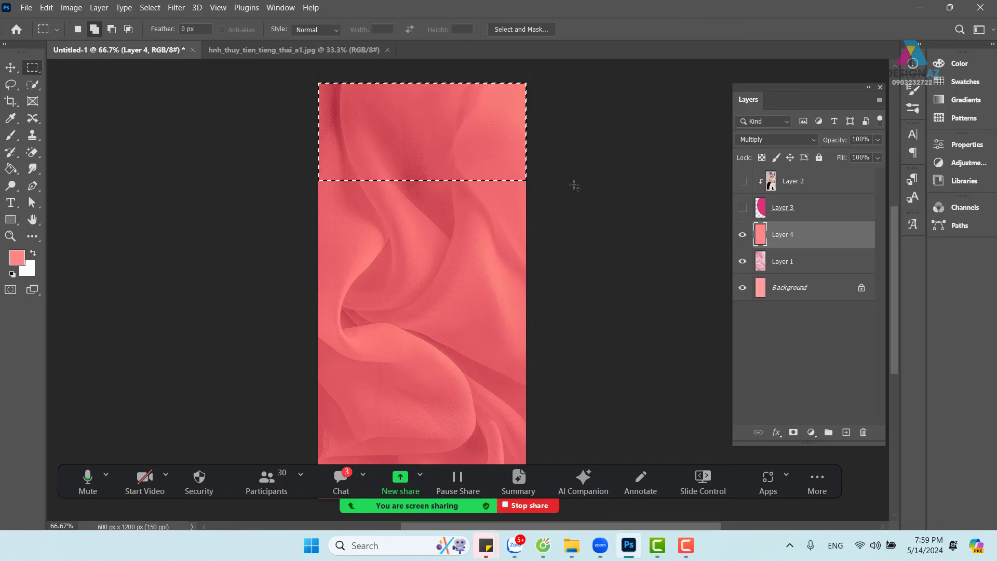
key("shift+F6")
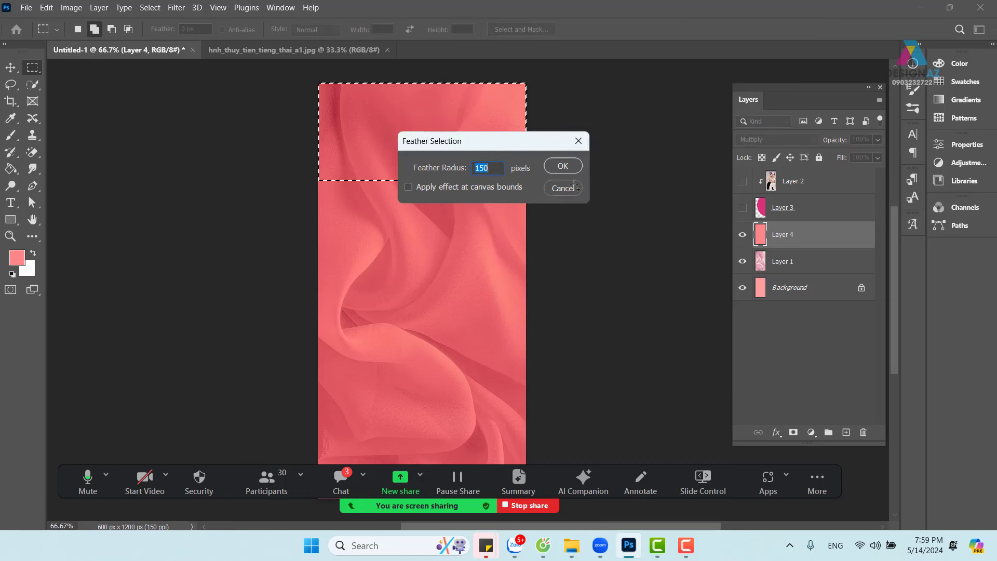
type("200")
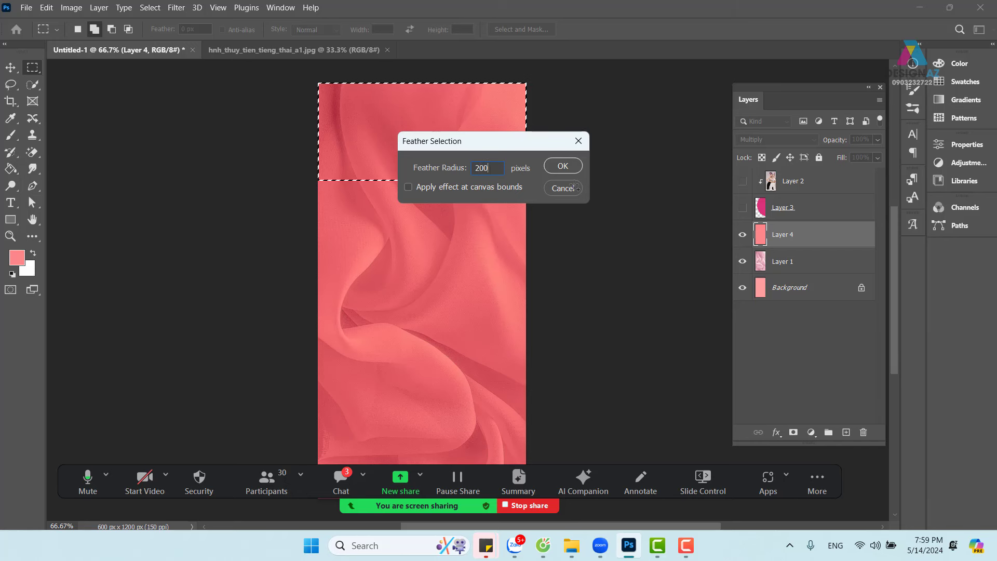
key("Return")
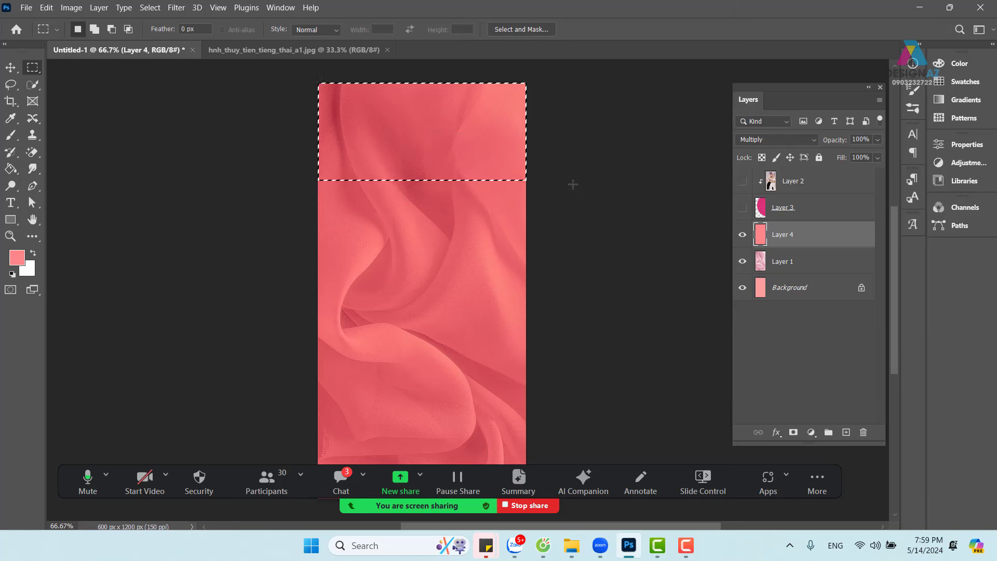
key("Delete")
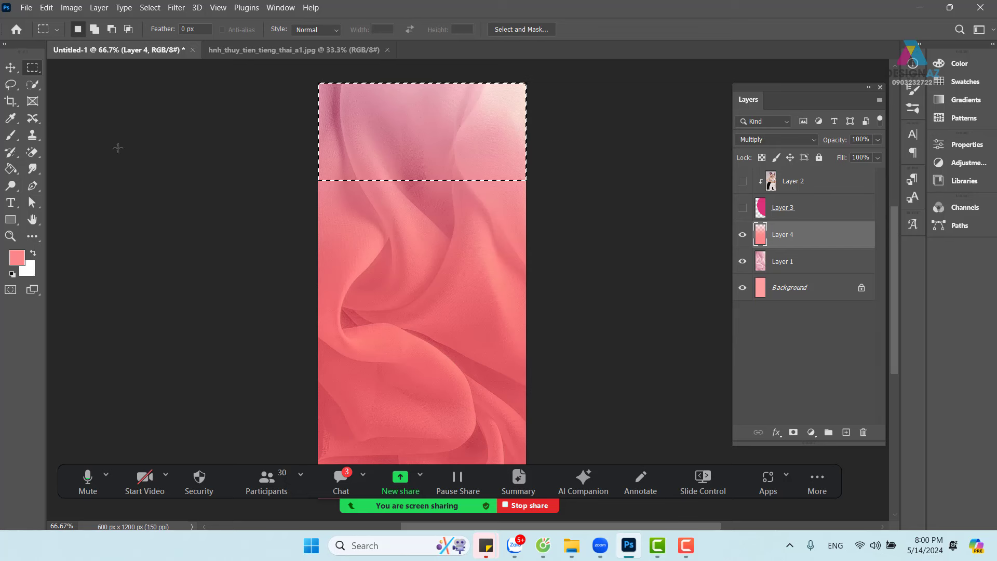
key("v")
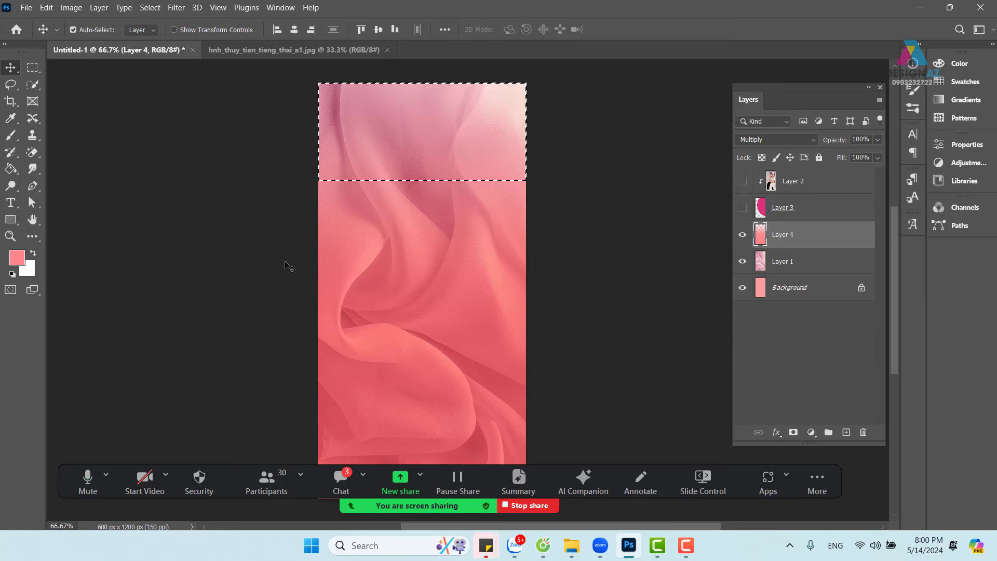
key("ctrl+d")
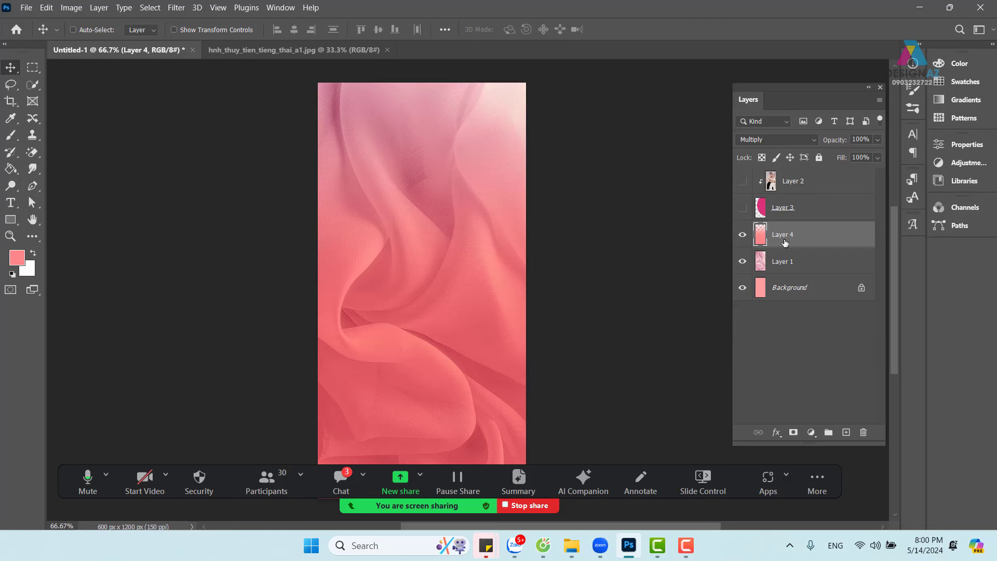
Step: Show the magenta circle and women's photo again to check the poster
left_click(743, 208)
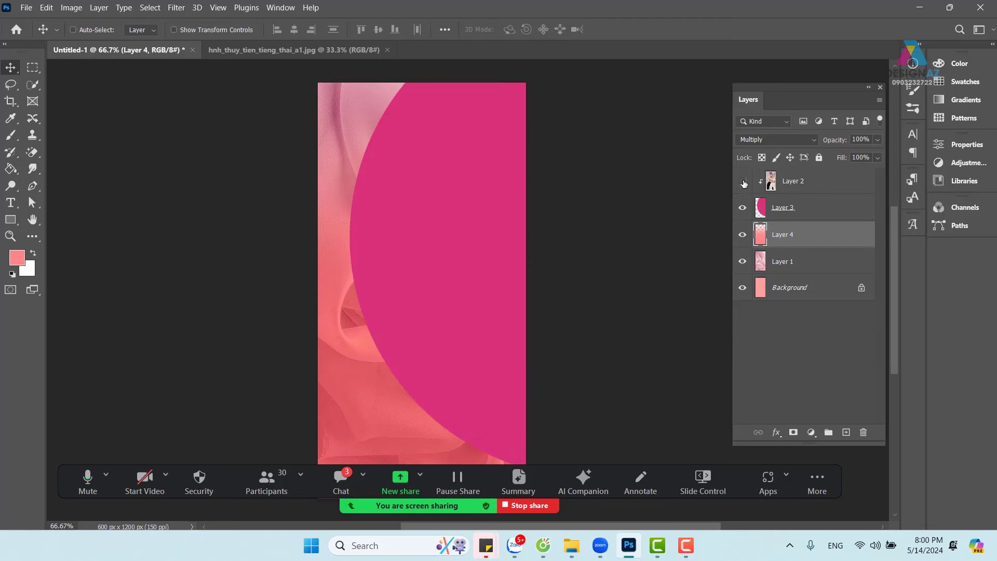
left_click(743, 180)
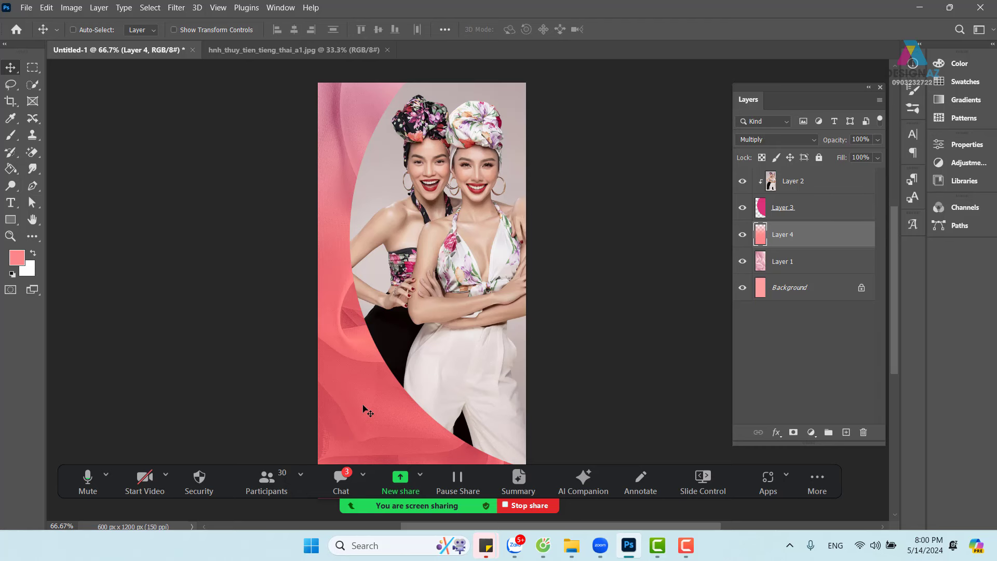
left_click_drag(408, 322, 368, 295)
scroll(369, 295, "down", 1)
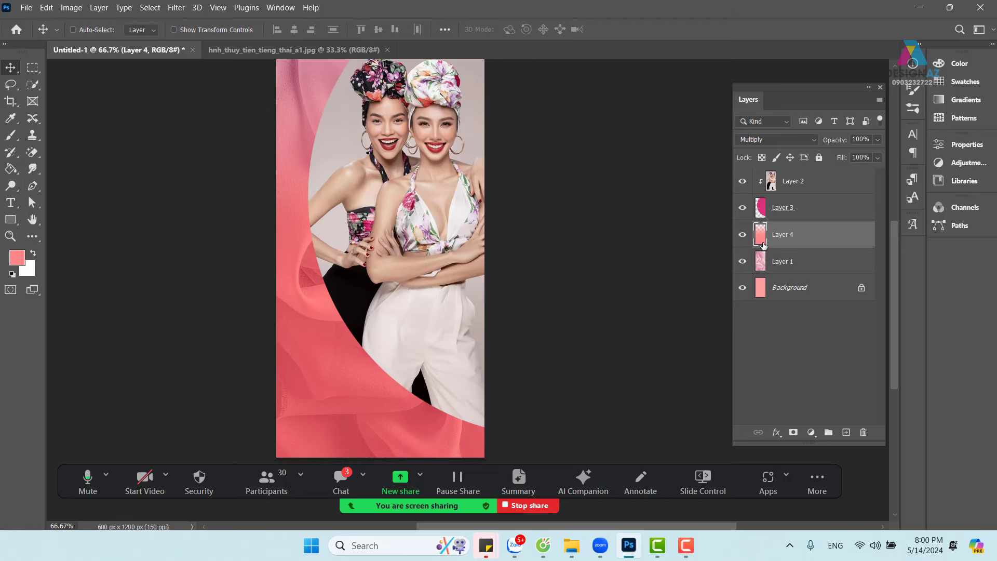
Step: Hide both layers again and refill Layer 4's top strip with salmon
left_click(743, 180)
left_click(743, 207)
left_click(760, 234, "ctrl")
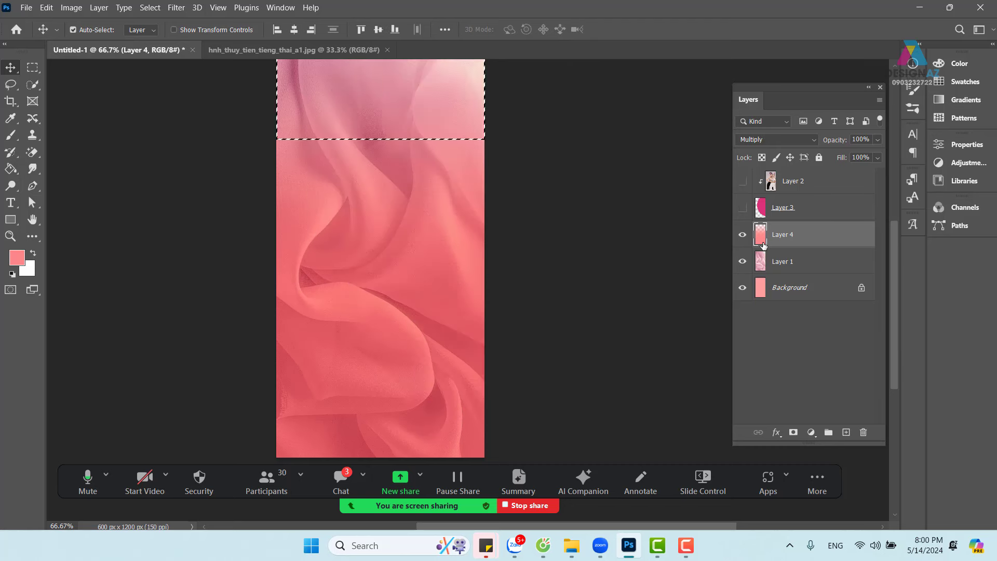
key("alt+BackSpace")
key("ctrl+d")
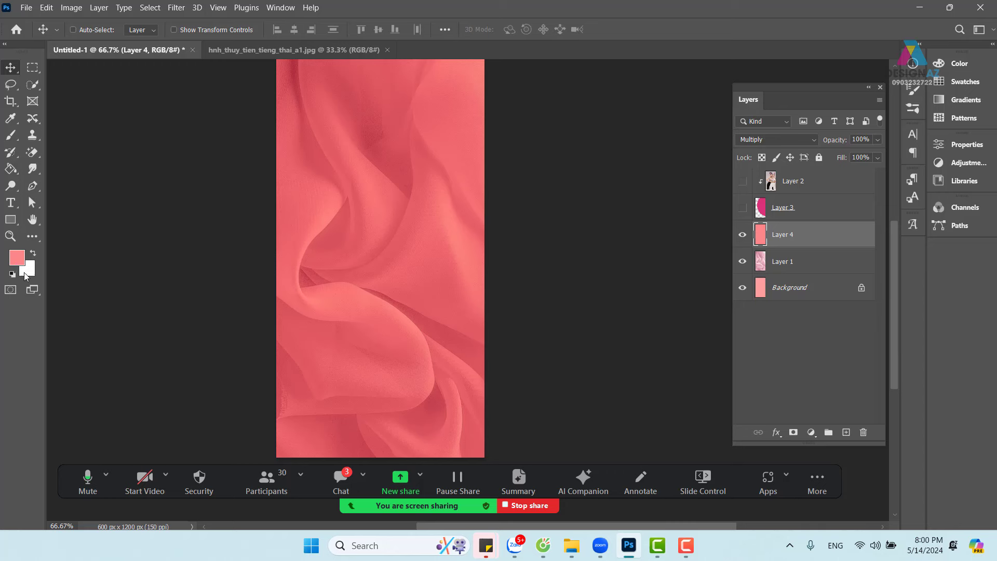
Step: Pick deep pink ff236b as foreground and fill Layer 4 with it
left_click(18, 260)
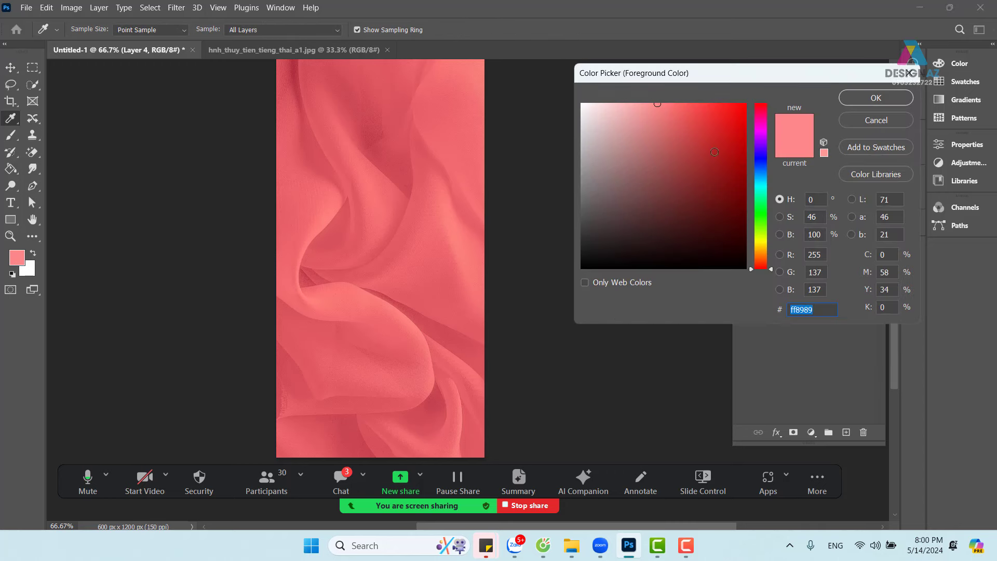
left_click(762, 120)
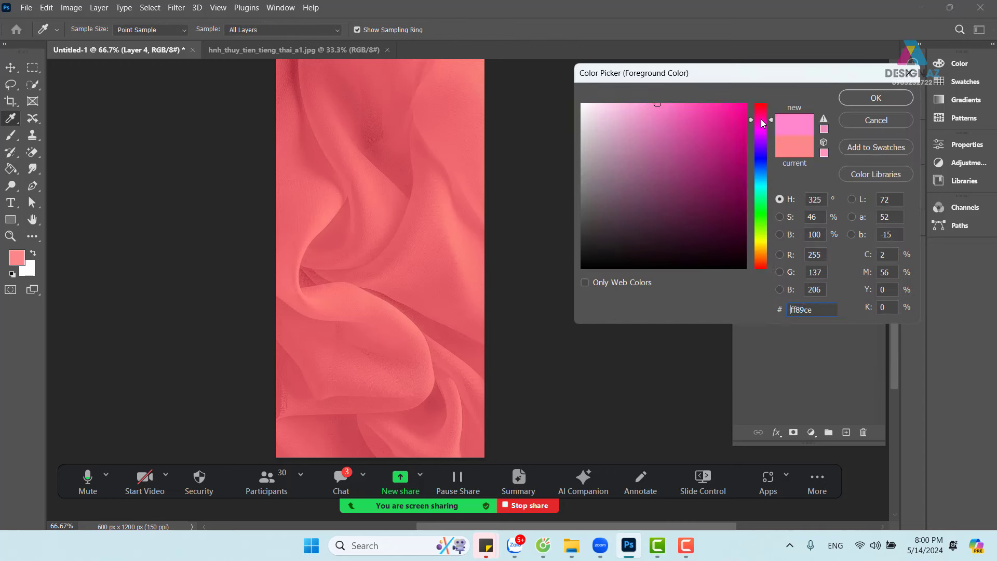
mouse_move(700, 113)
left_mouse_down()
mouse_move(677, 116)
mouse_move(677, 132)
mouse_move(719, 112)
mouse_move(717, 122)
mouse_move(725, 99)
left_mouse_up()
left_click(756, 113)
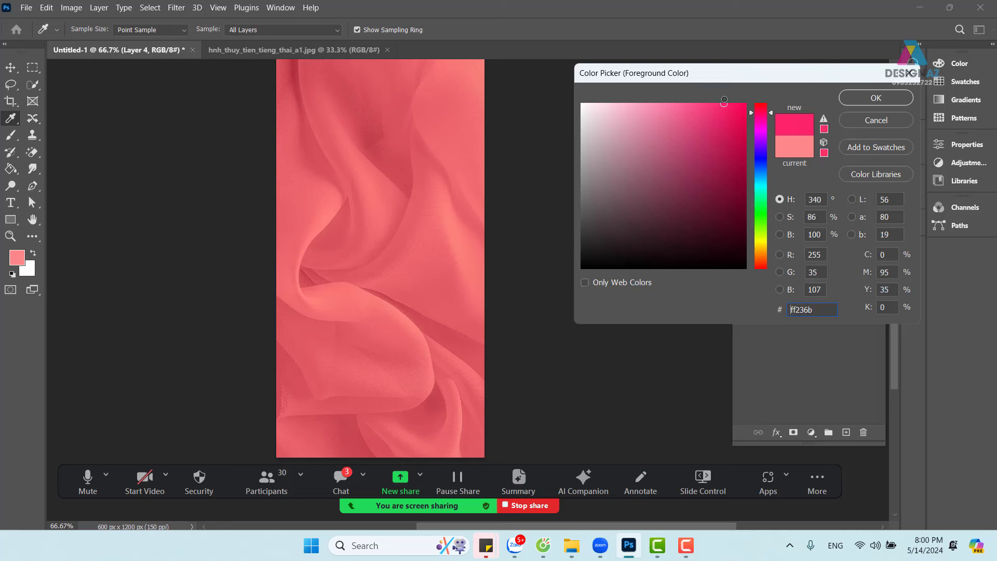
left_click(876, 98)
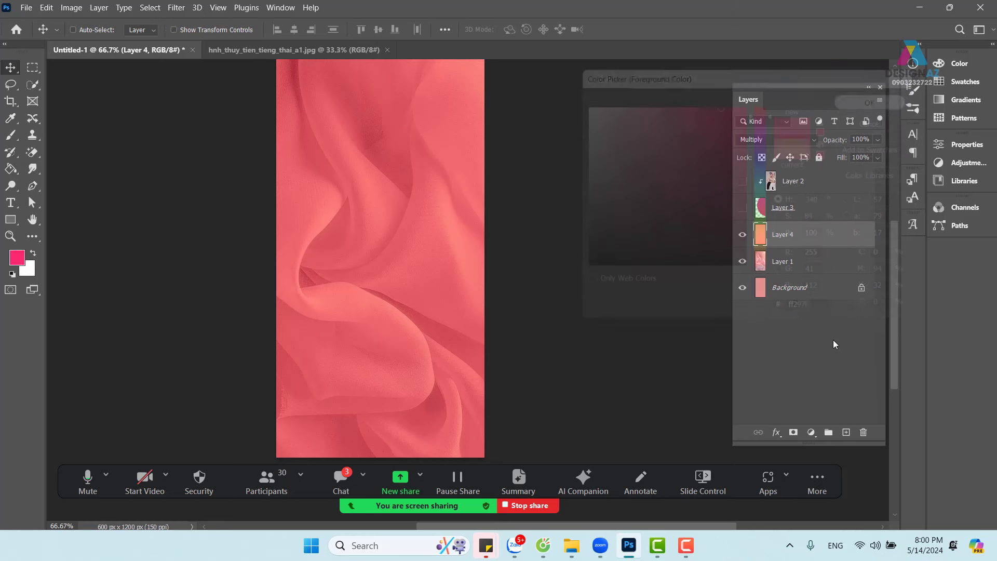
key("alt+BackSpace")
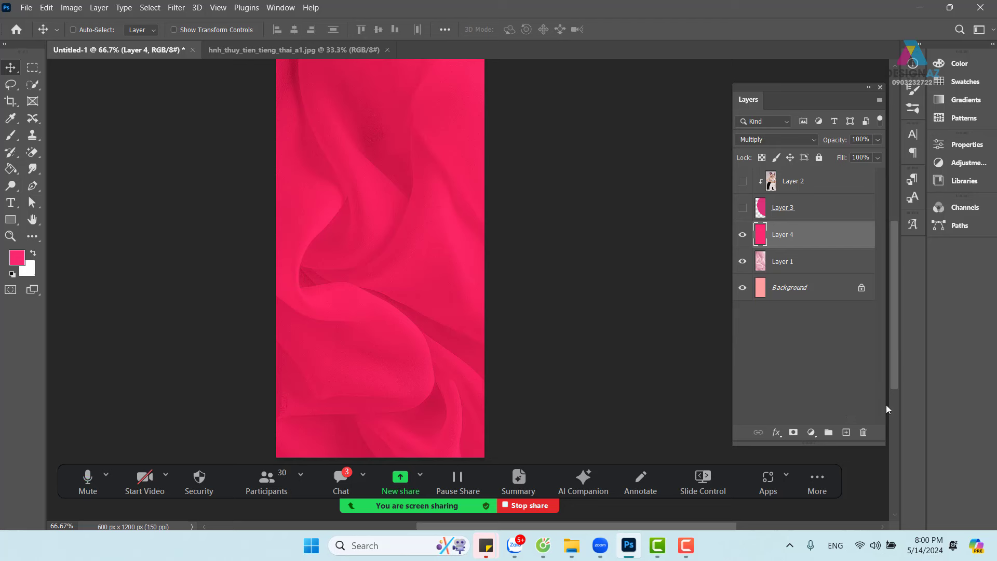
Step: Lower Layer 4's Fill to 70%
left_click(879, 158)
left_click_drag(869, 170, 869, 169)
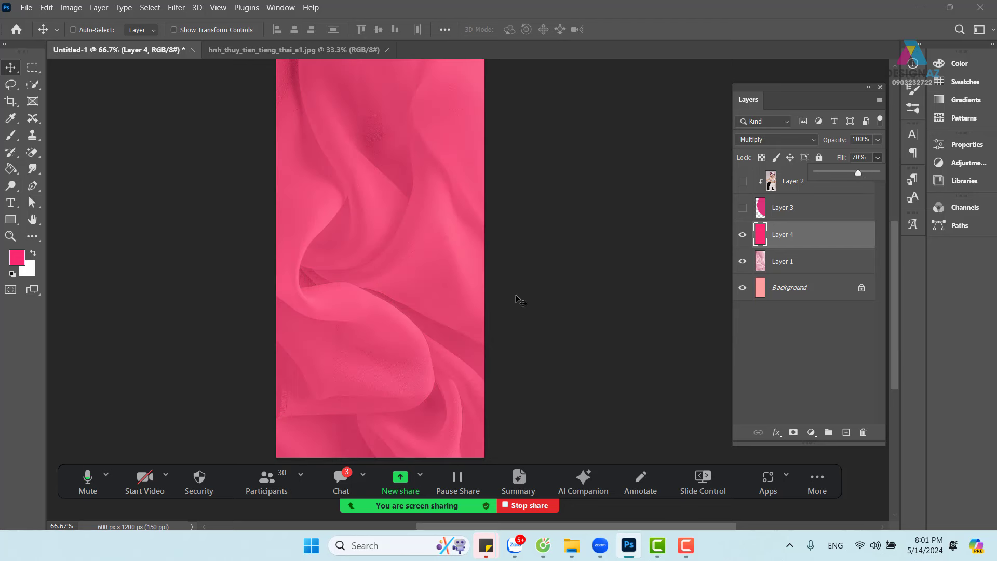
left_click_drag(456, 263, 403, 207)
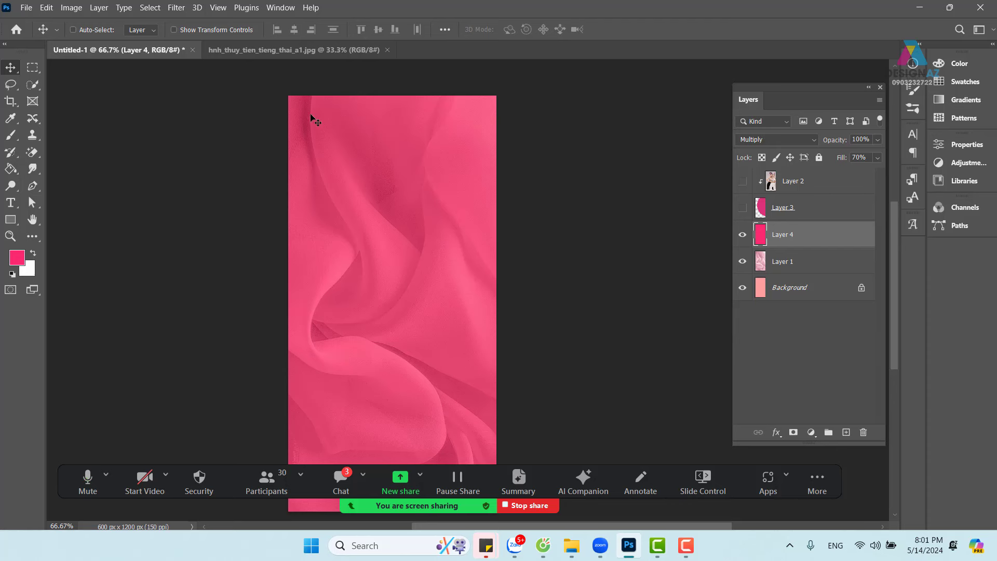
Step: Delete a 200 px-feathered upper half of the silk layer so it fades at the top
left_click(33, 67)
left_click_drag(240, 74, 591, 290)
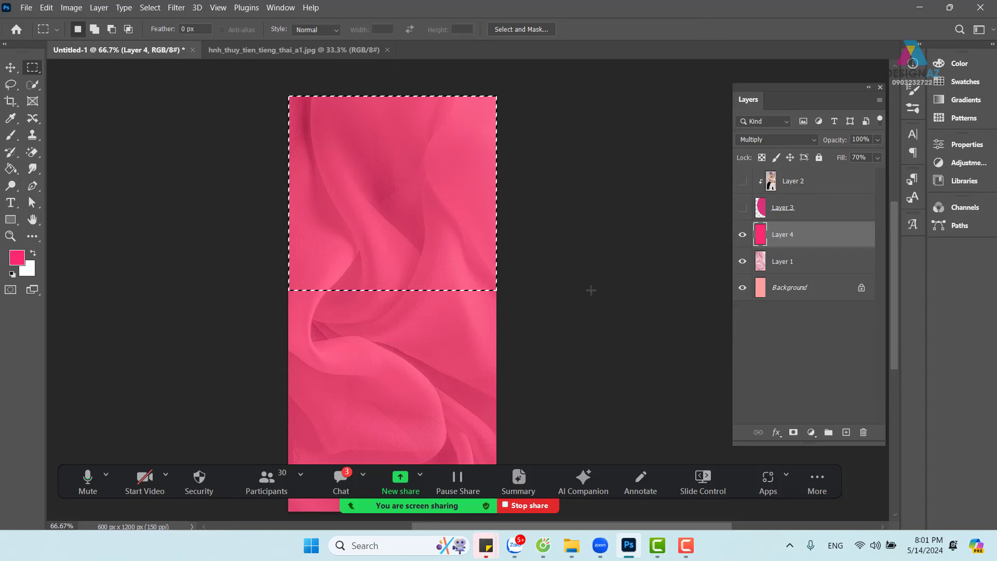
key("shift+F6")
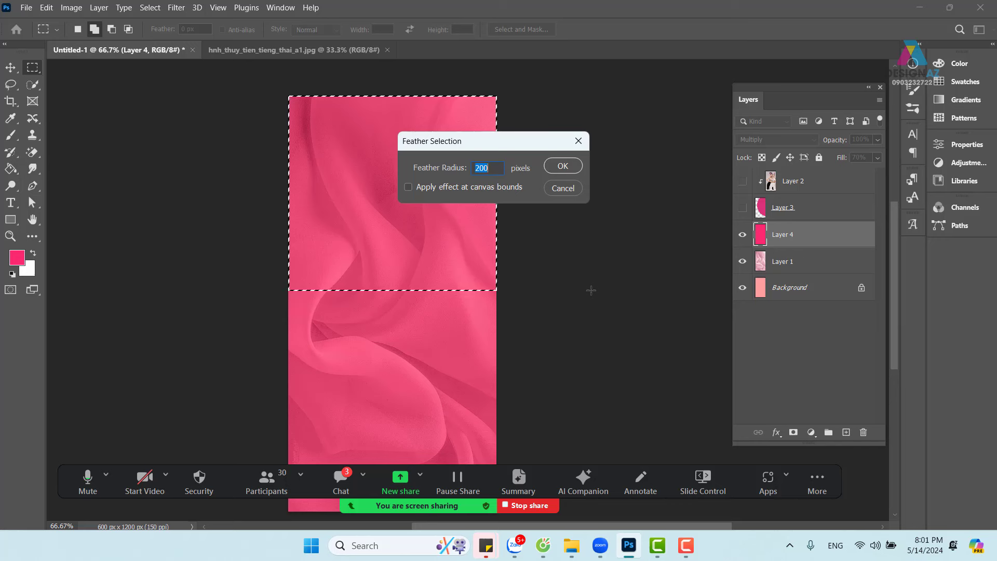
key("Return")
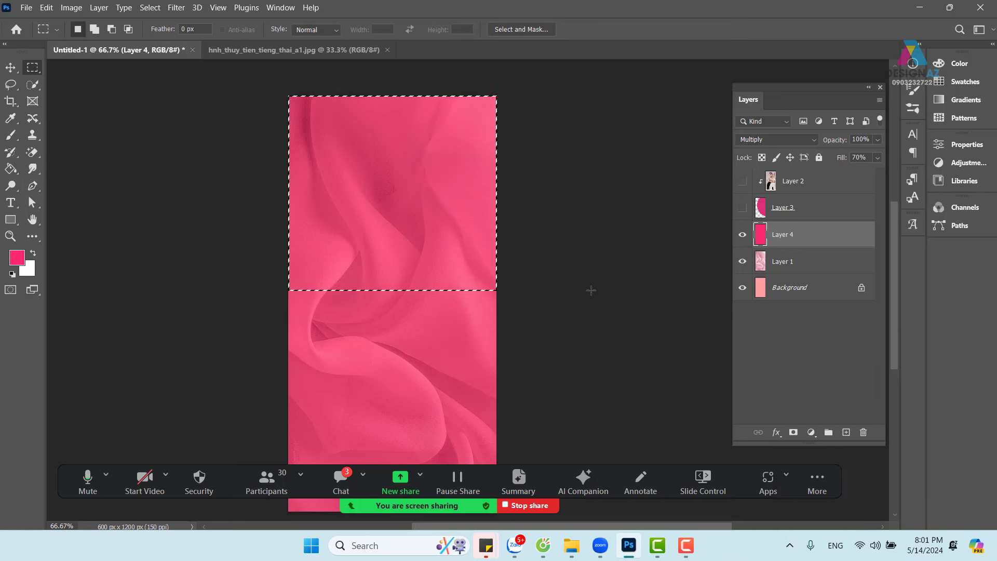
key("Delete")
key("ctrl+d")
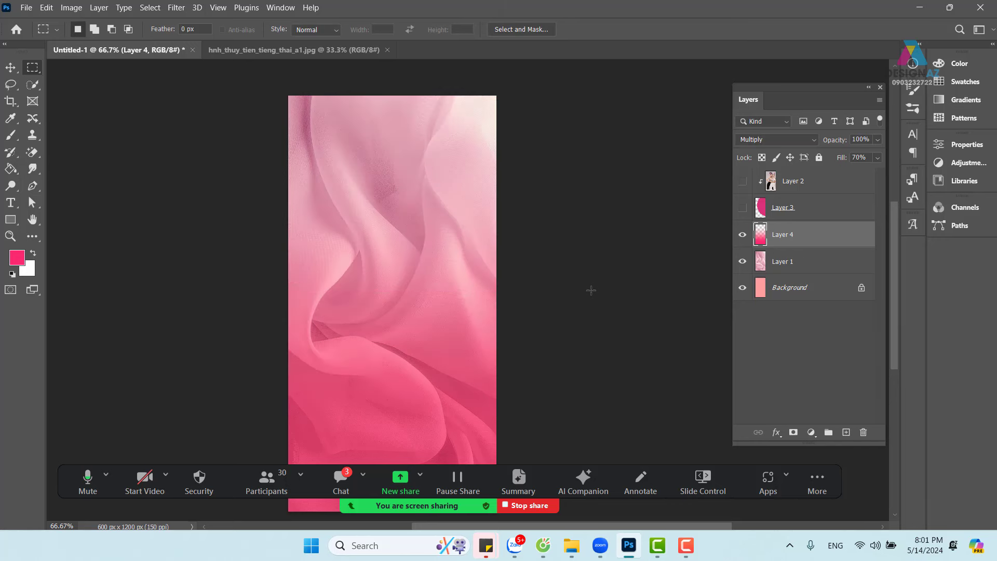
Step: Turn Layer 3's half-circle and Layer 2's women photo back on
key("ctrl+minus")
scroll(399, 372, "down", 2)
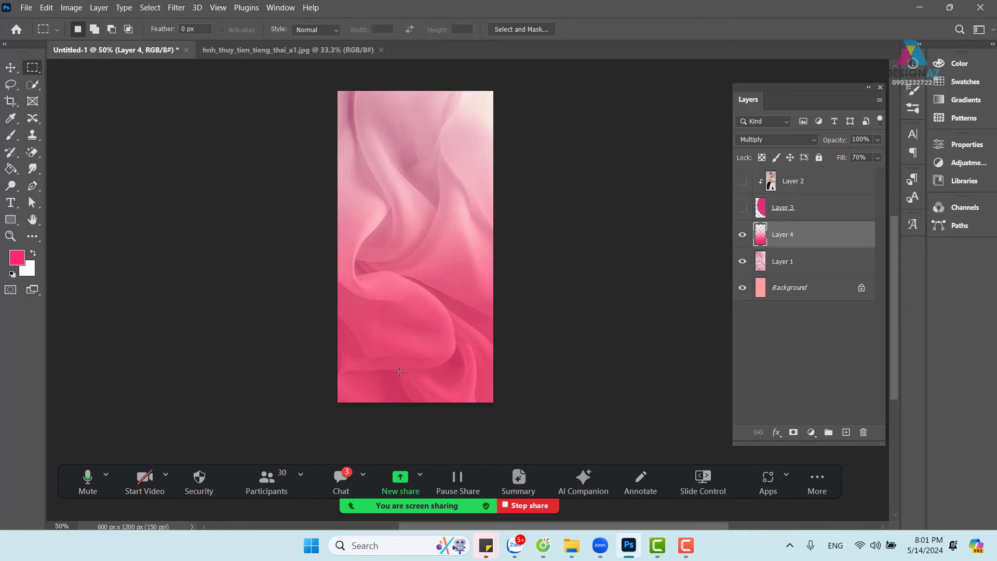
left_click(741, 208)
left_click(743, 181)
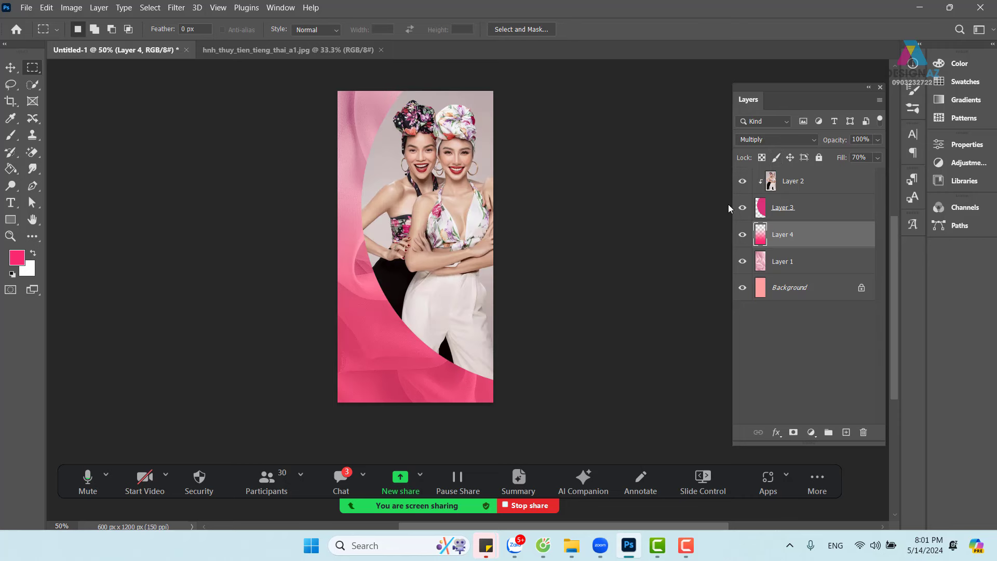
key("ctrl+plus")
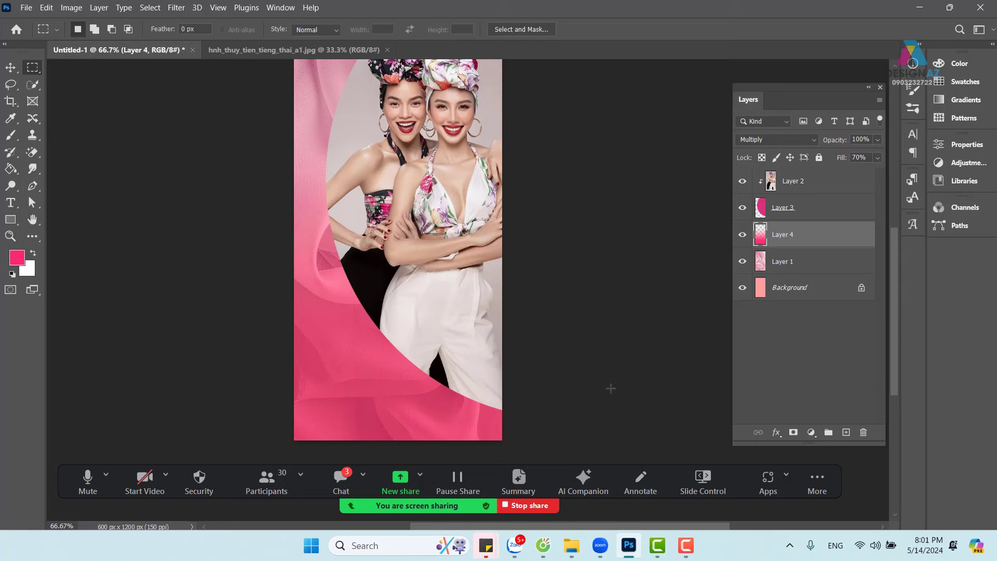
left_click_drag(450, 386, 445, 330)
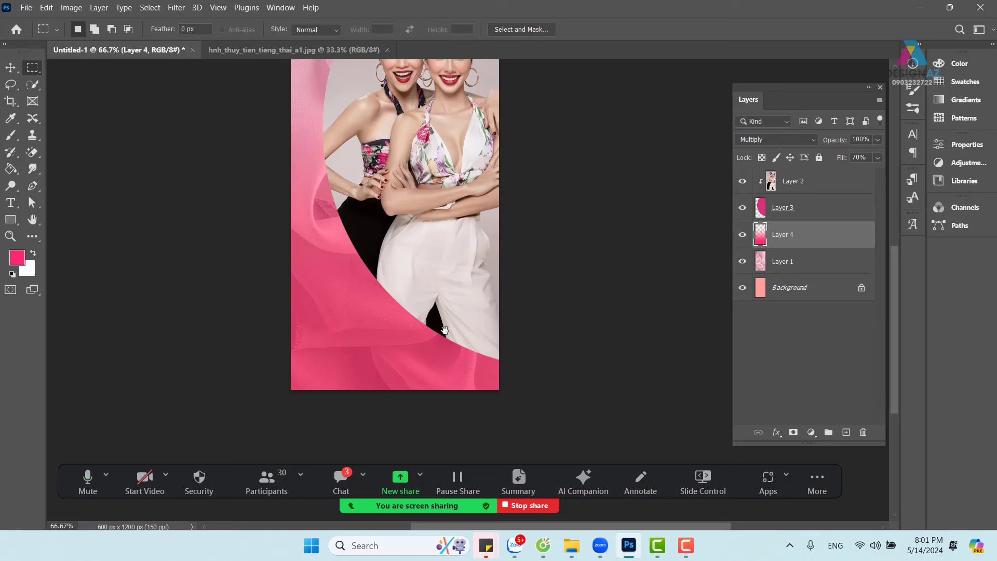
Step: Move the women's photo on Layer 2 up about 13 px
scroll(445, 332, "up", 4)
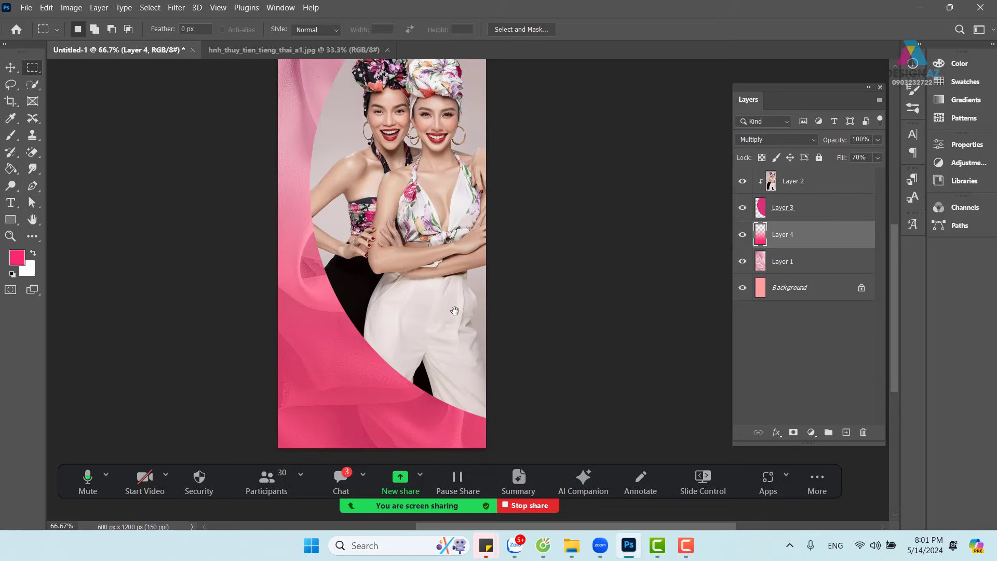
left_click(815, 214)
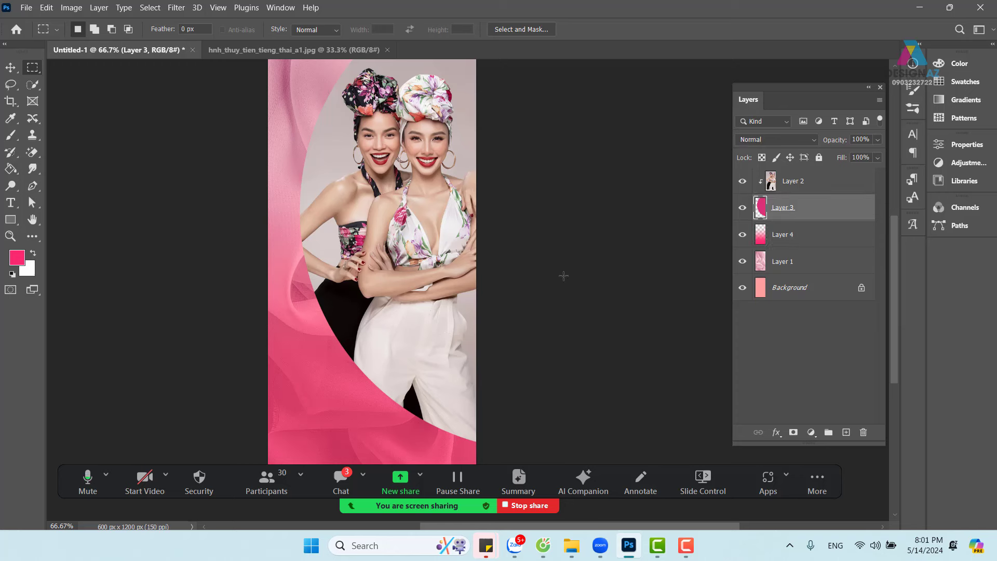
left_click_drag(445, 262, 438, 280)
key("v")
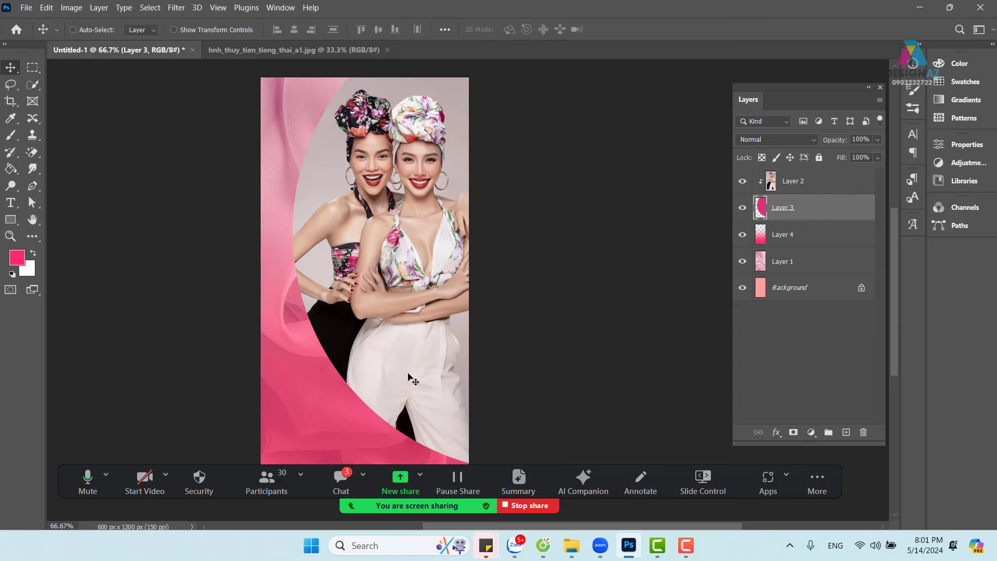
right_click(436, 262)
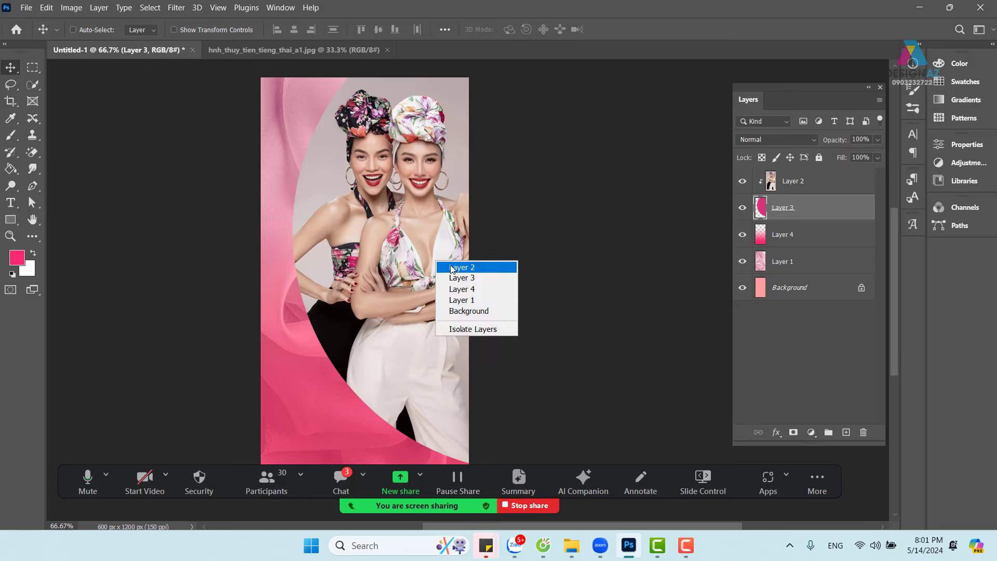
left_click(452, 265)
left_click_drag(443, 269, 443, 264)
Step: Raise the pink half-circle on Layer 3 slightly
left_click(805, 214)
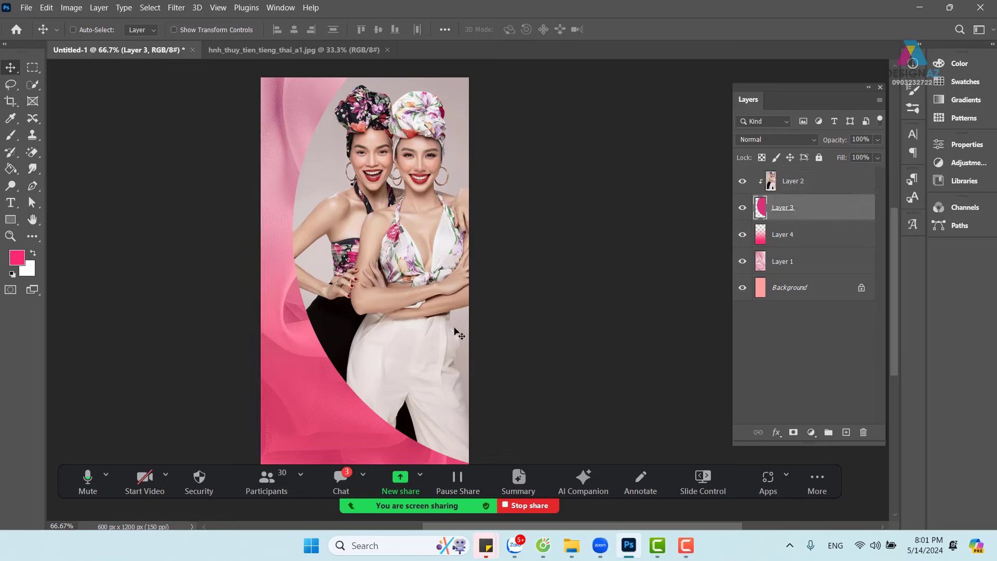
left_click_drag(454, 328, 454, 316)
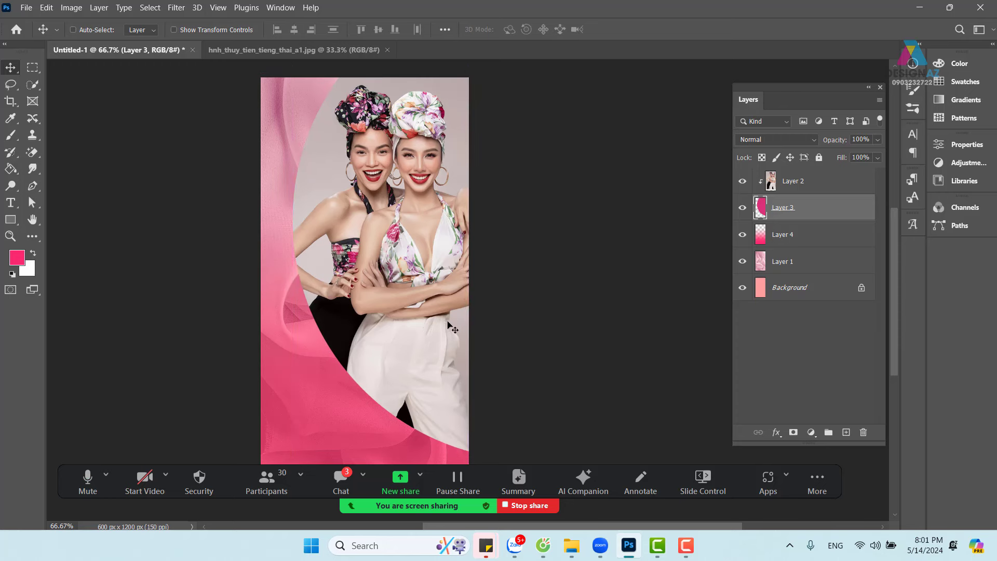
mouse_move(430, 276)
left_mouse_down()
mouse_move(440, 214)
mouse_move(421, 289)
left_mouse_up()
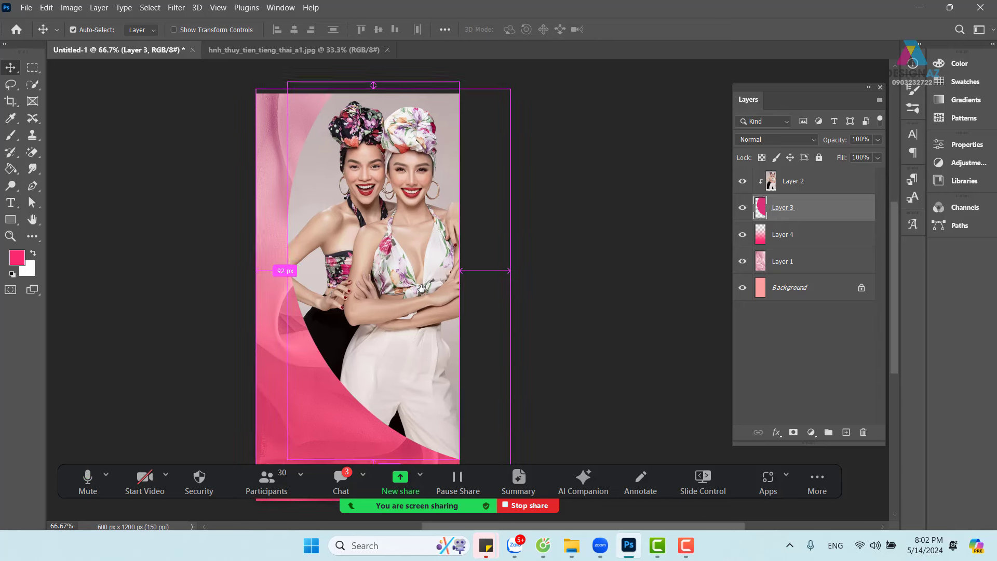
key("ctrl+minus")
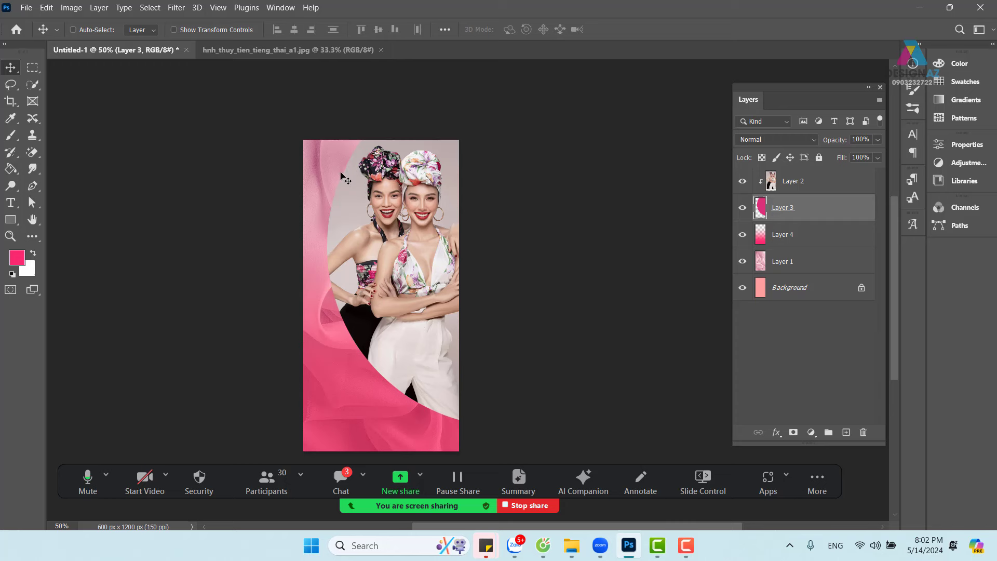
Step: Draw a large elliptical selection, about 1427 px, along the pink half-circle's curved edge
left_click(32, 67)
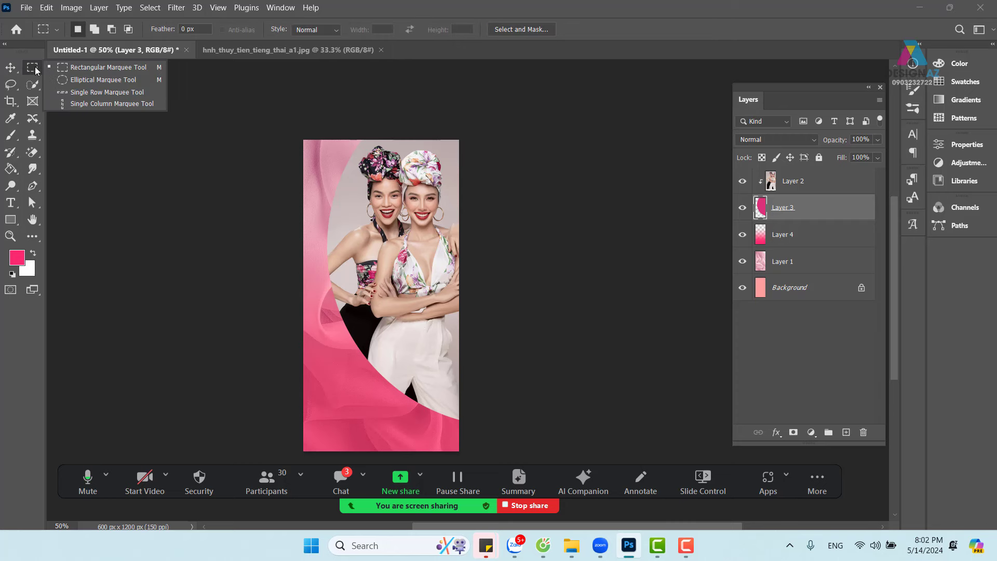
left_click(62, 80)
left_click_drag(322, 128, 740, 430)
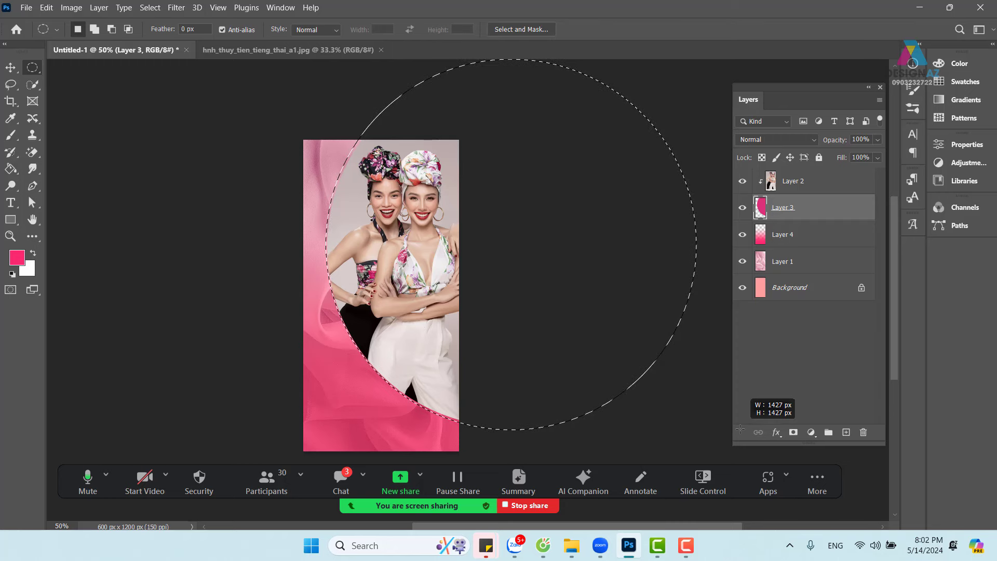
left_click_drag(741, 430, 739, 429)
key("ctrl+d")
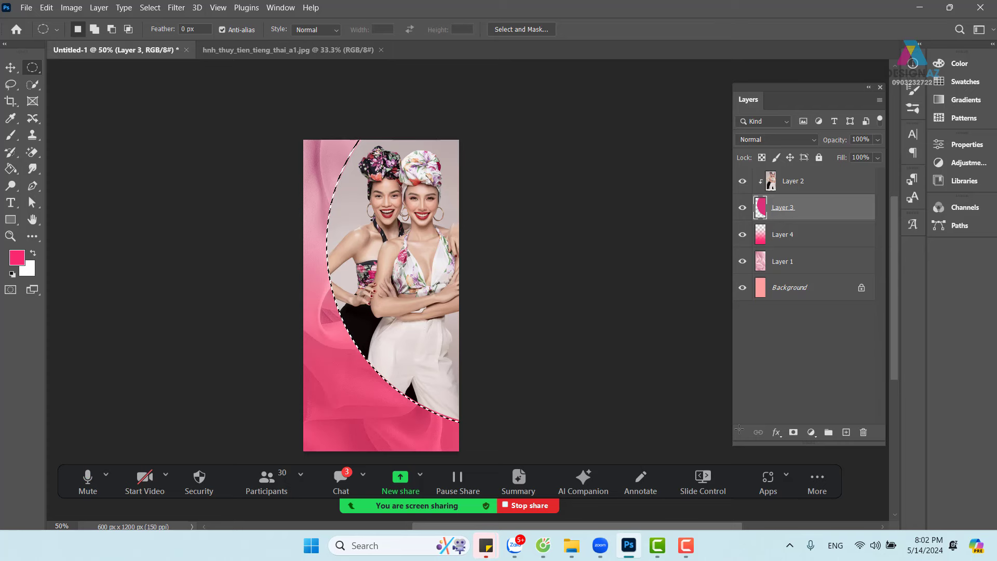
key("ctrl+plus")
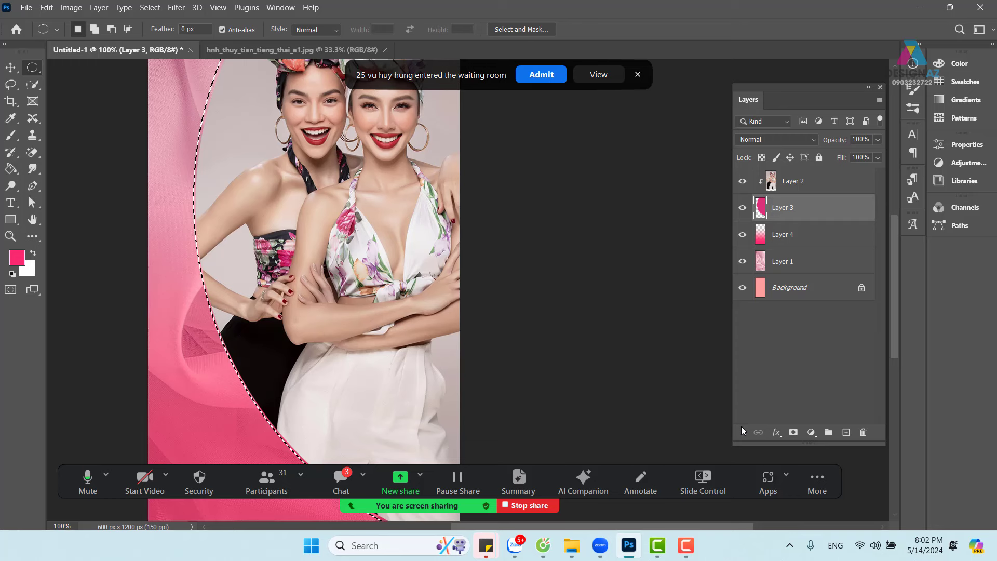
left_click(549, 74)
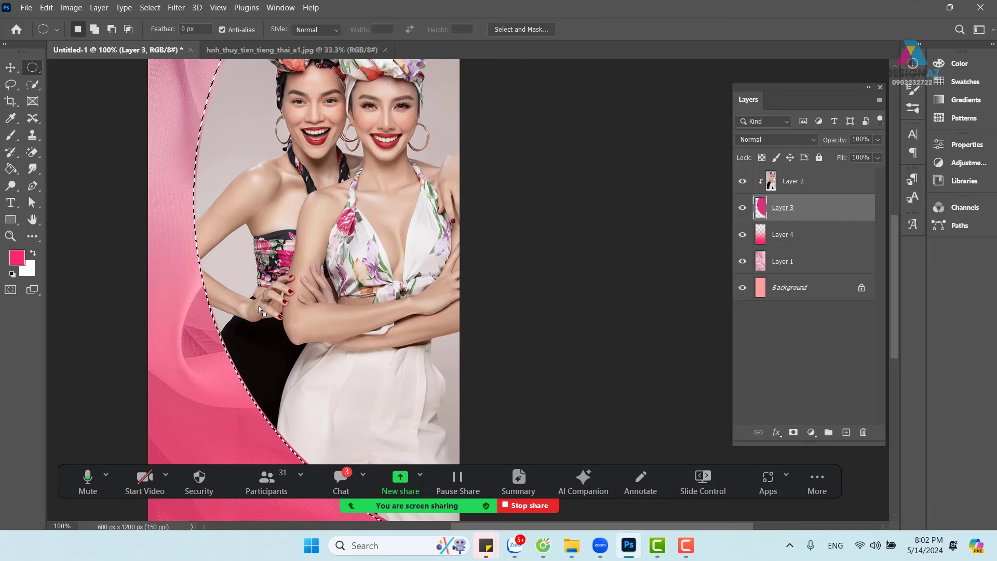
Step: Sample crimson from the rose and fill the circle selection on a new Layer 5 above Layer 4
key("i")
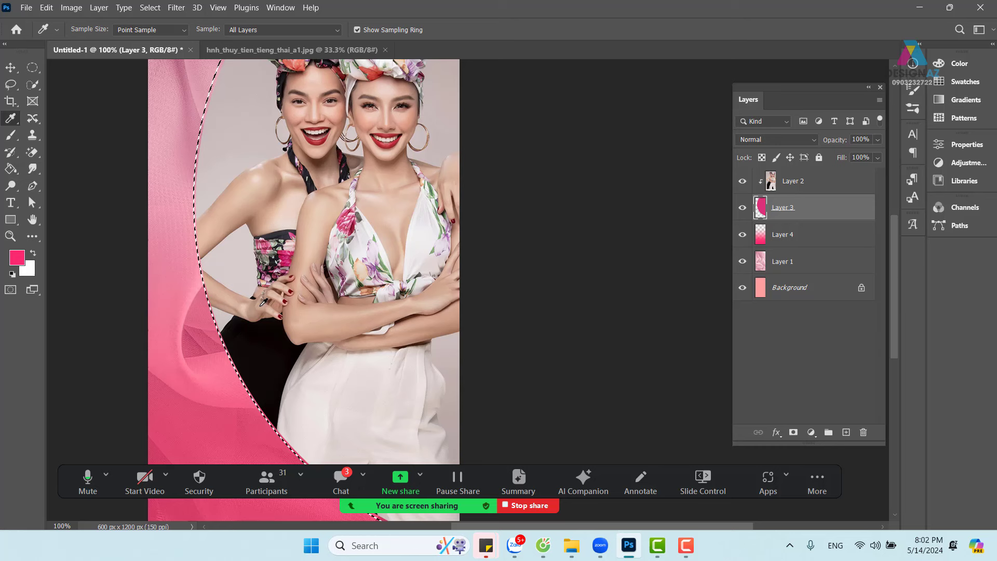
left_click(349, 211)
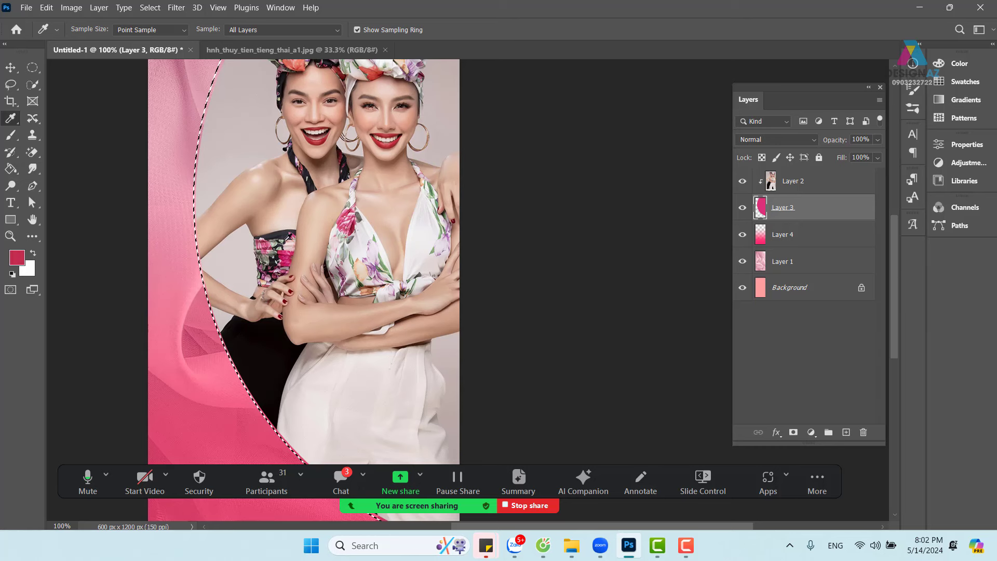
left_click(796, 237)
left_click(847, 433)
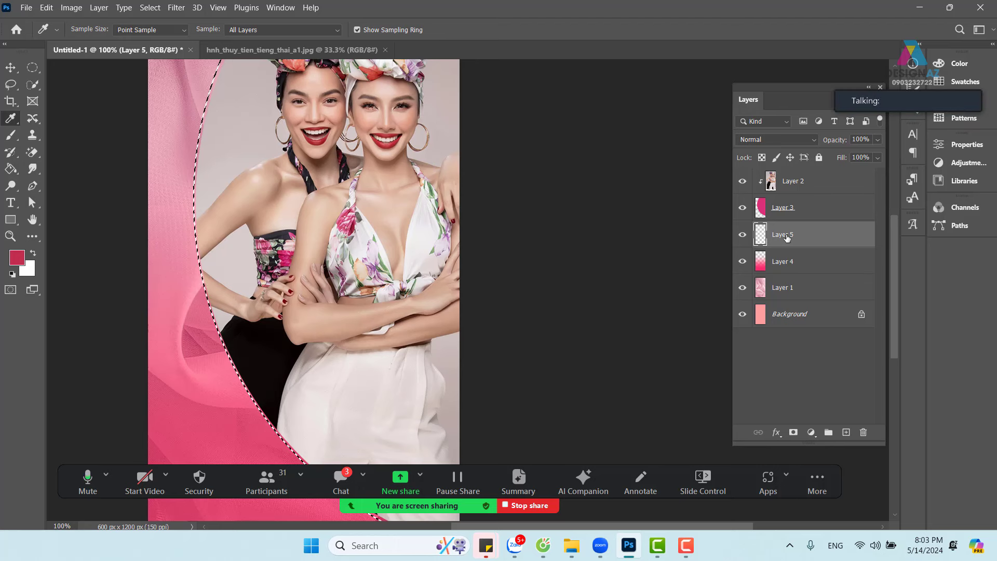
key("alt+BackSpace")
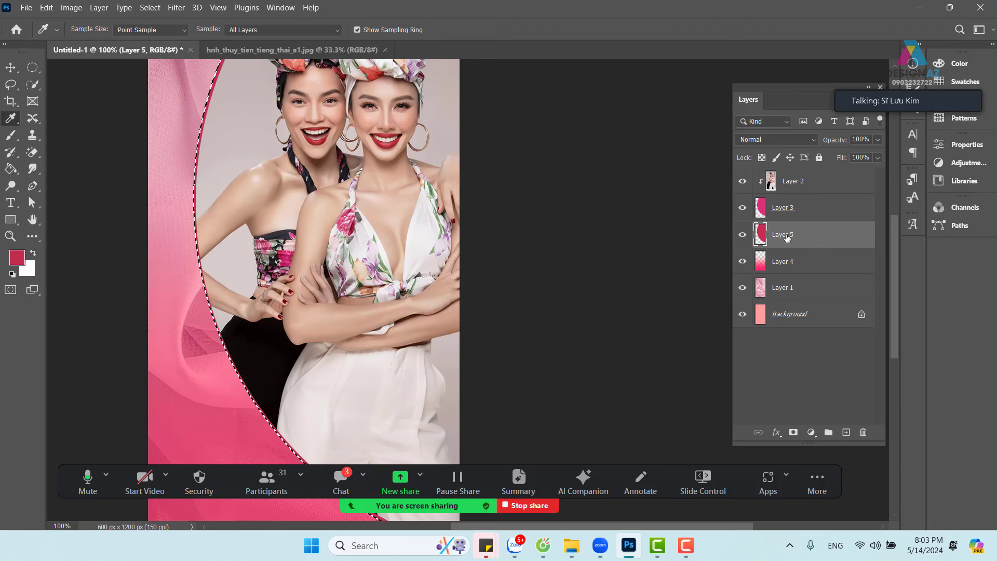
scroll(335, 180, "up", 3)
scroll(335, 180, "left", 1)
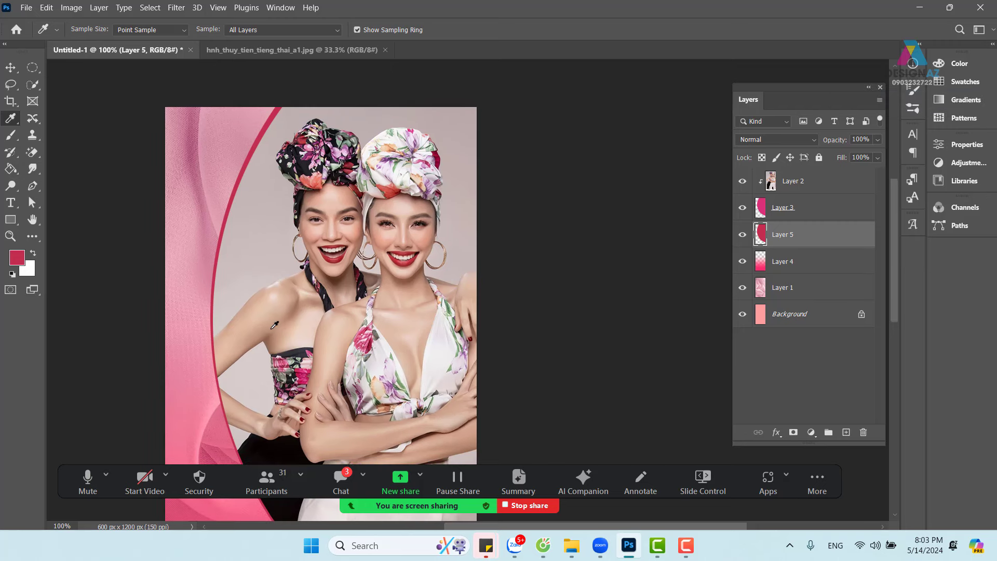
key("ctrl+minus")
left_click_drag(365, 379, 327, 299)
left_click_drag(375, 270, 351, 263)
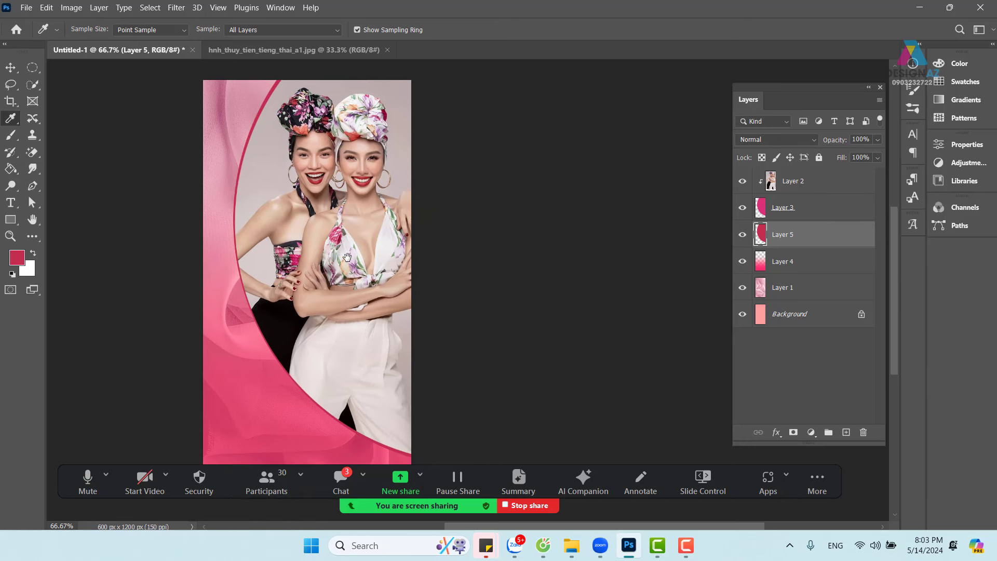
Step: Draw a larger circular selection just outside the crimson arc and add an empty Layer 6
left_click(34, 70)
key("ctrl+minus")
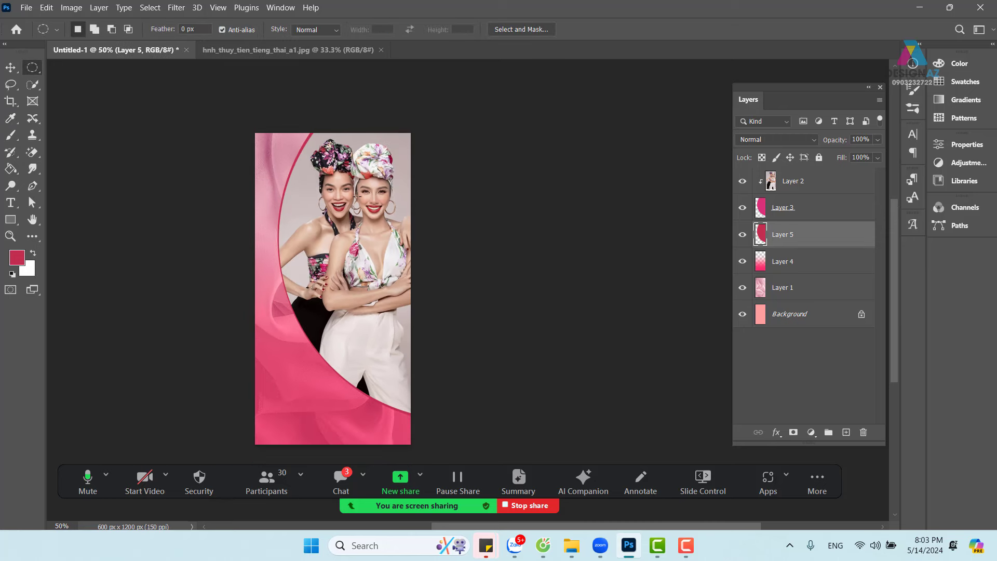
left_click_drag(275, 119, 662, 448)
key("space")
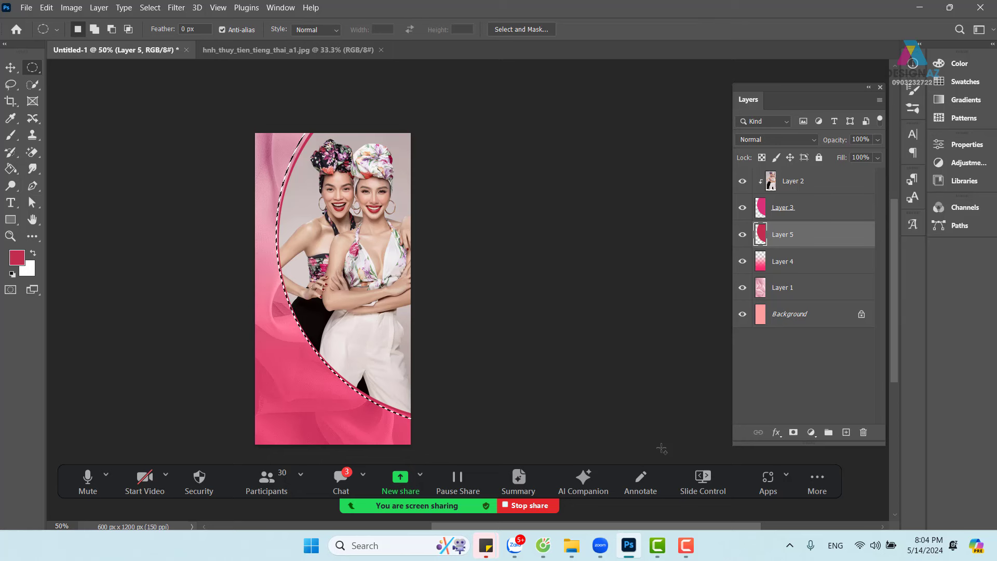
left_click(845, 432)
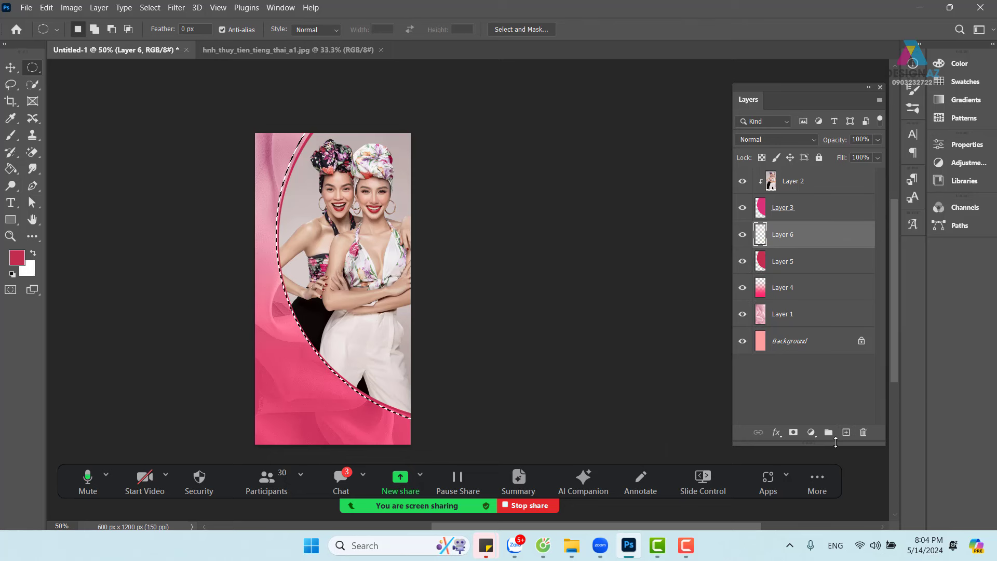
Step: Sample a deeper magenta and fill the curved selection on Layer 6, then deselect
key("ctrl+1")
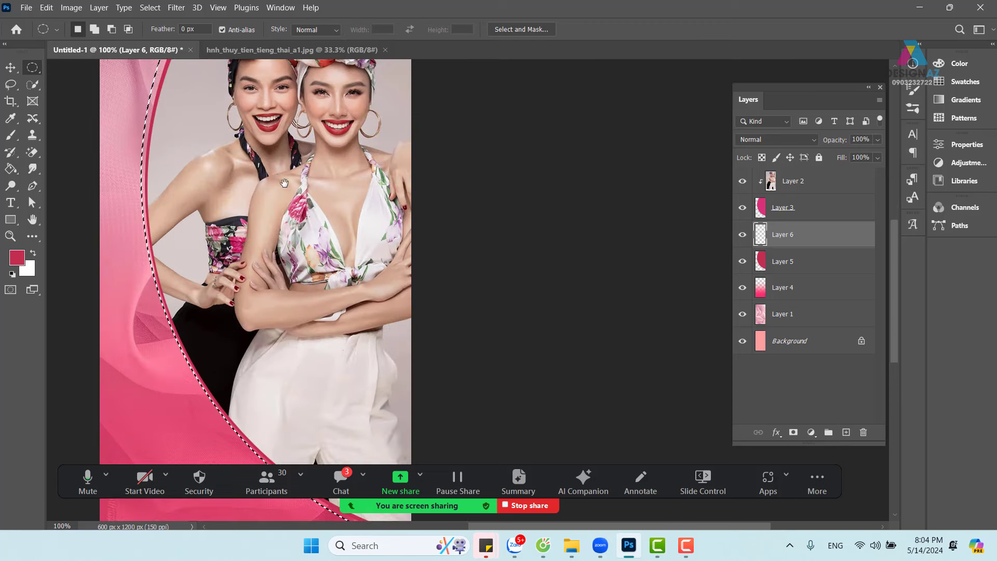
left_click_drag(288, 211, 337, 235)
key("i")
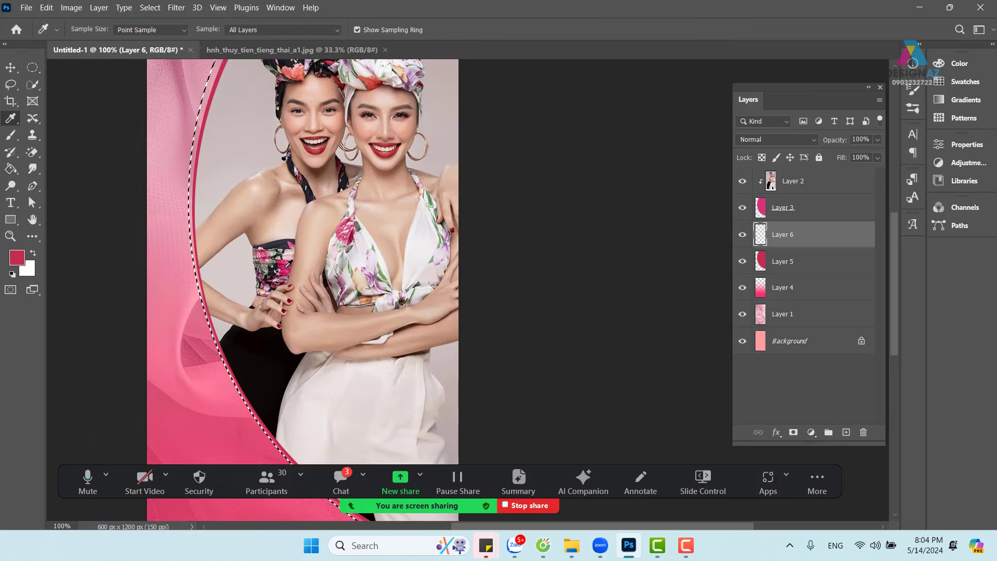
left_click(218, 93)
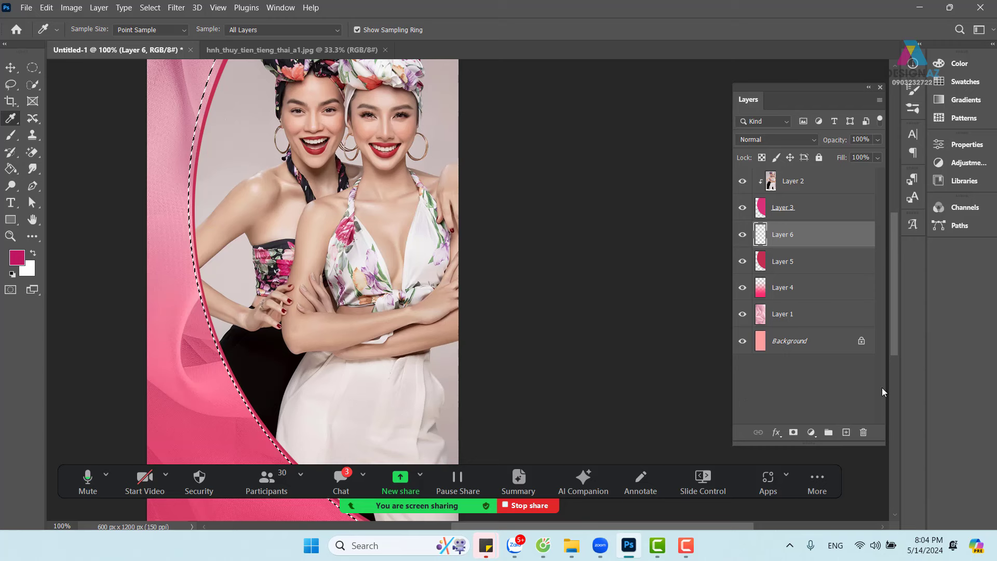
key("alt+BackSpace")
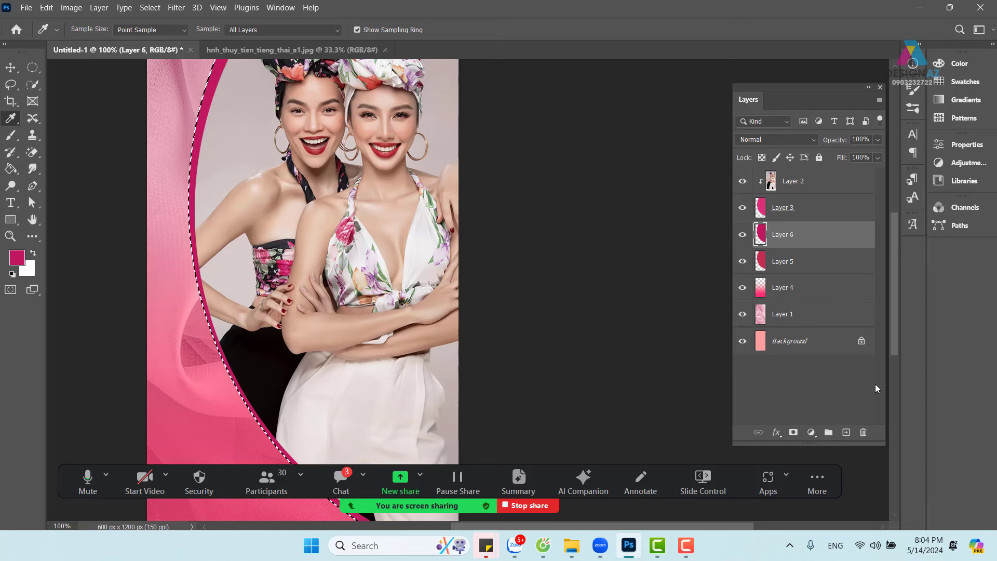
key("ctrl+d")
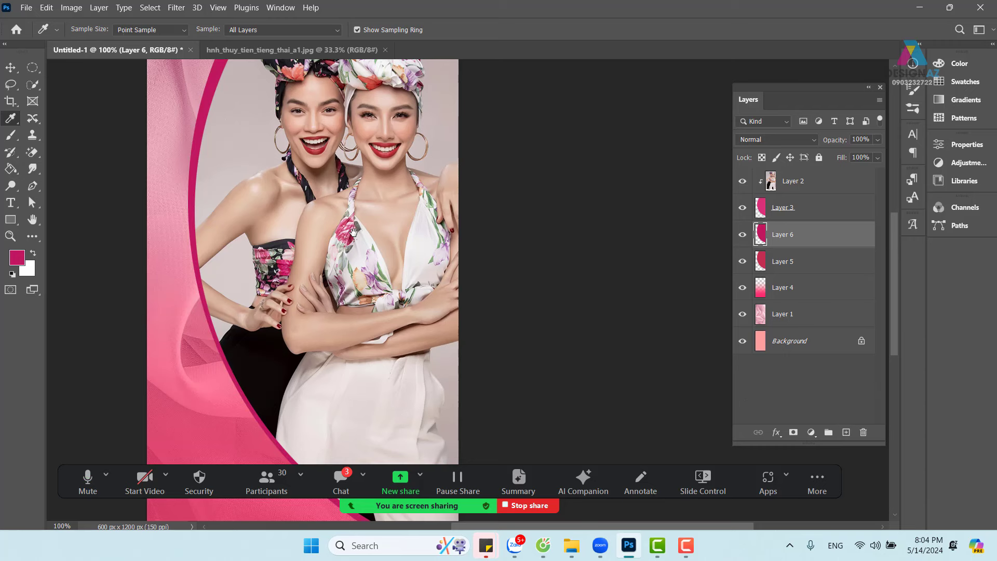
Step: Lower Layer 6's opacity to 30% and inspect the arc edge across the poster
left_click_drag(353, 232, 369, 272)
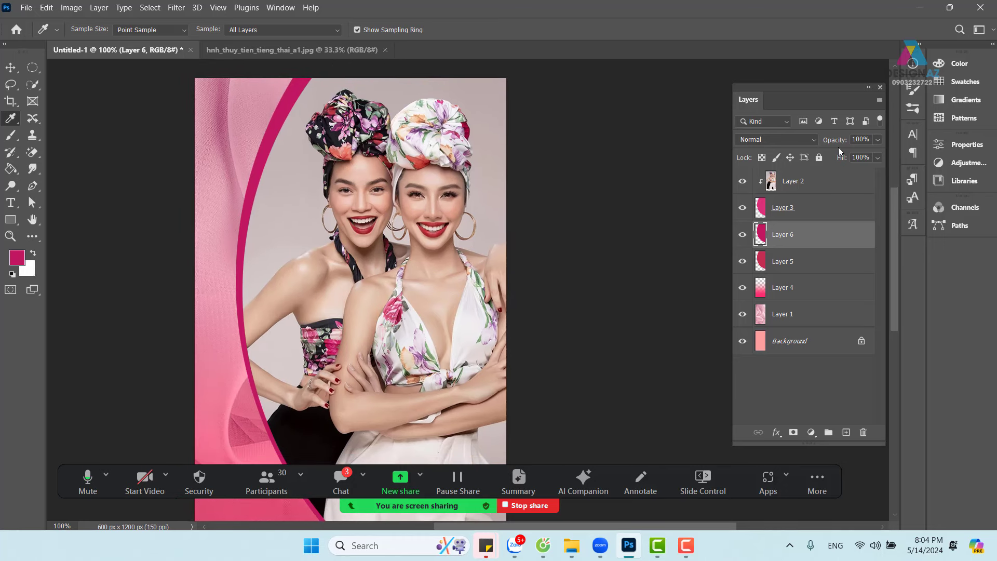
key("5")
left_click_drag(374, 158, 317, 211)
key("3")
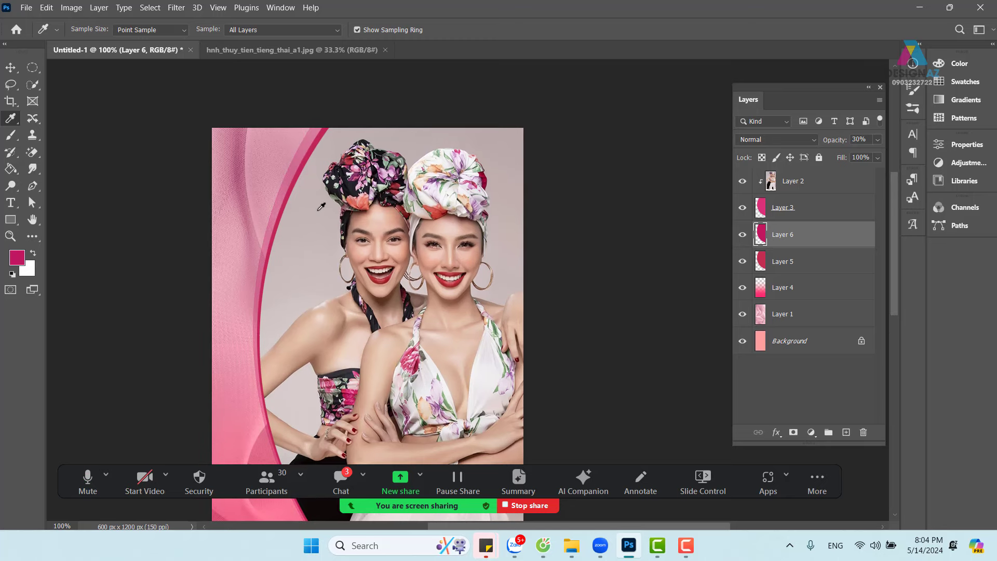
key("ctrl+minus")
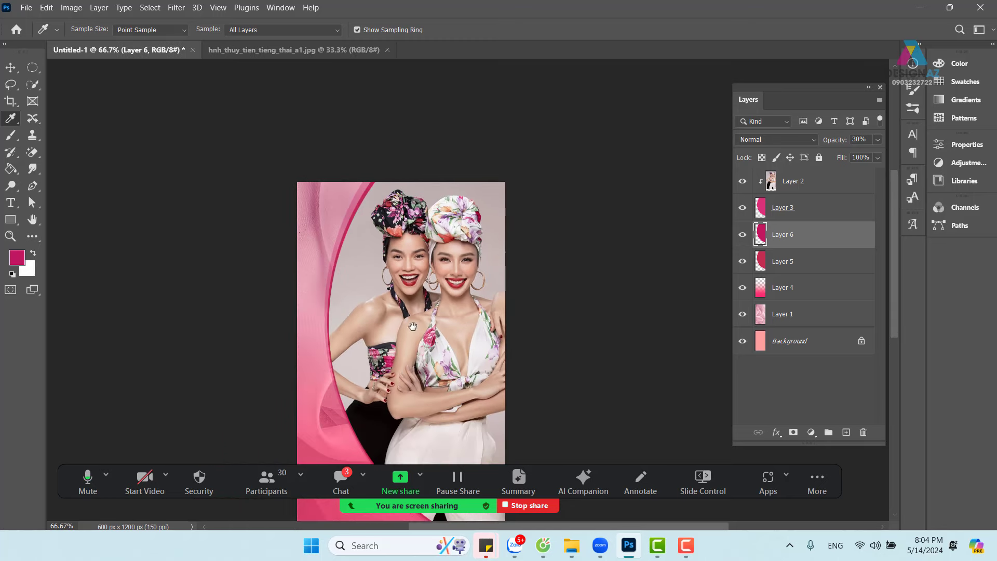
left_click_drag(413, 327, 401, 216)
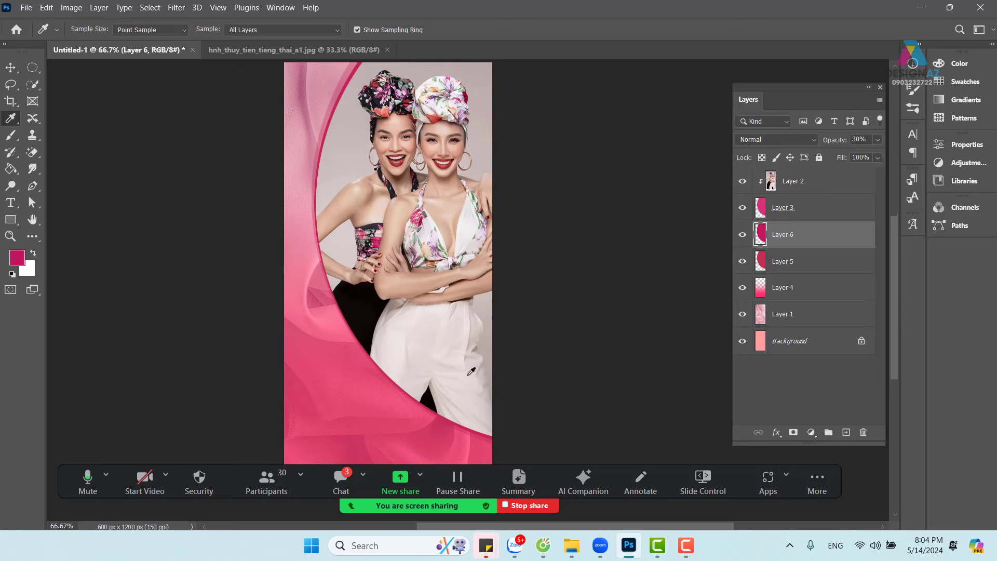
key("ctrl+plus")
key("ctrl+plus")
left_click_drag(334, 336, 481, 162)
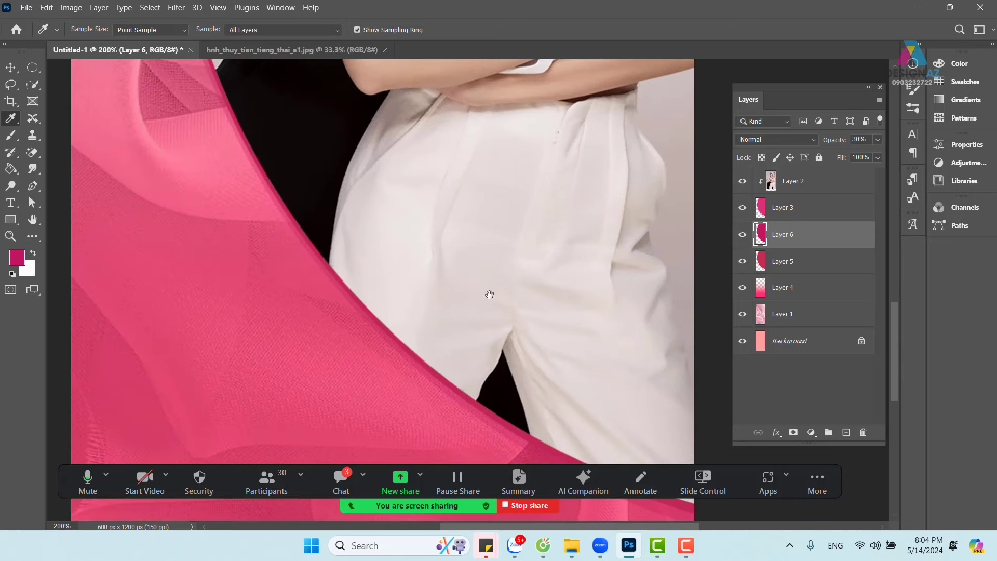
left_click_drag(488, 294, 501, 205)
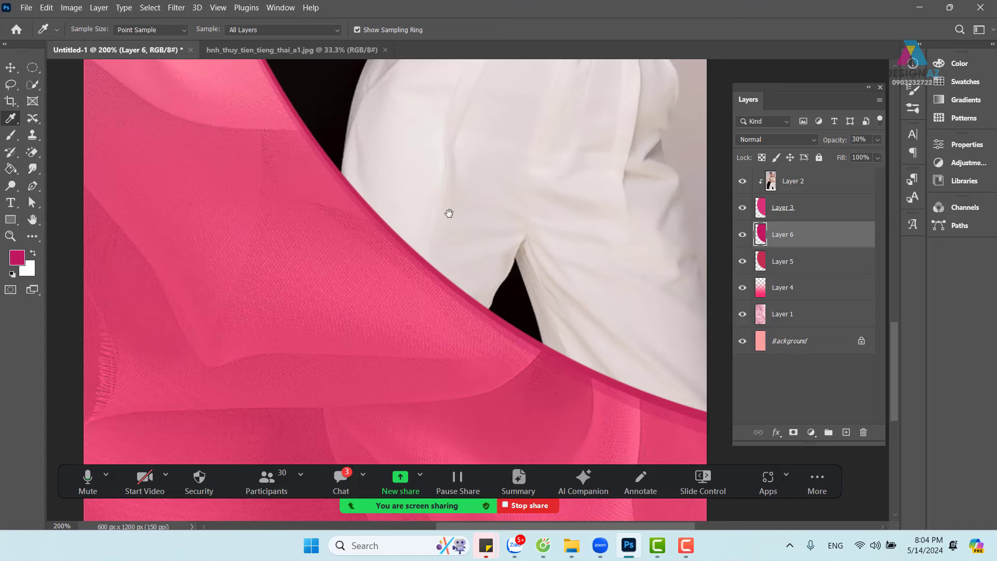
key("ctrl+minus")
key("ctrl+minus")
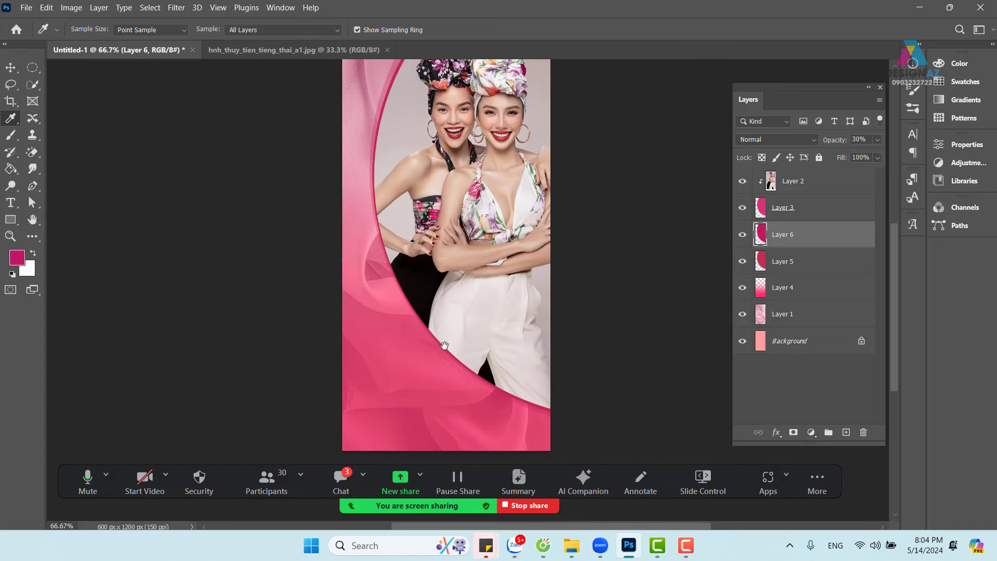
left_click_drag(461, 240, 416, 274)
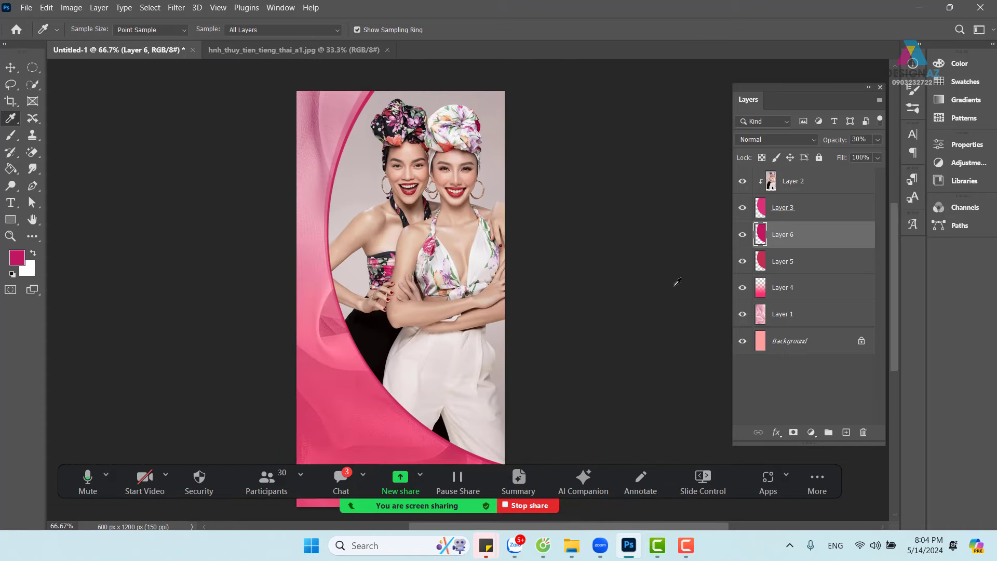
Step: Select Layers 2, 3, 6 and 5 and nudge the women and arcs slightly right
left_click(821, 186)
left_click(821, 209, "shift")
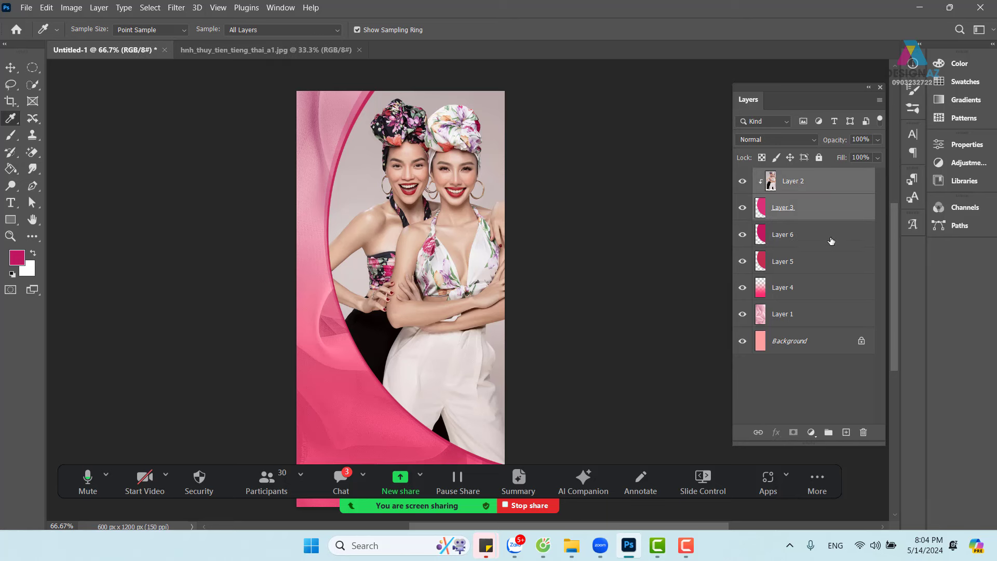
left_click(831, 238, "shift")
left_click(820, 270, "shift")
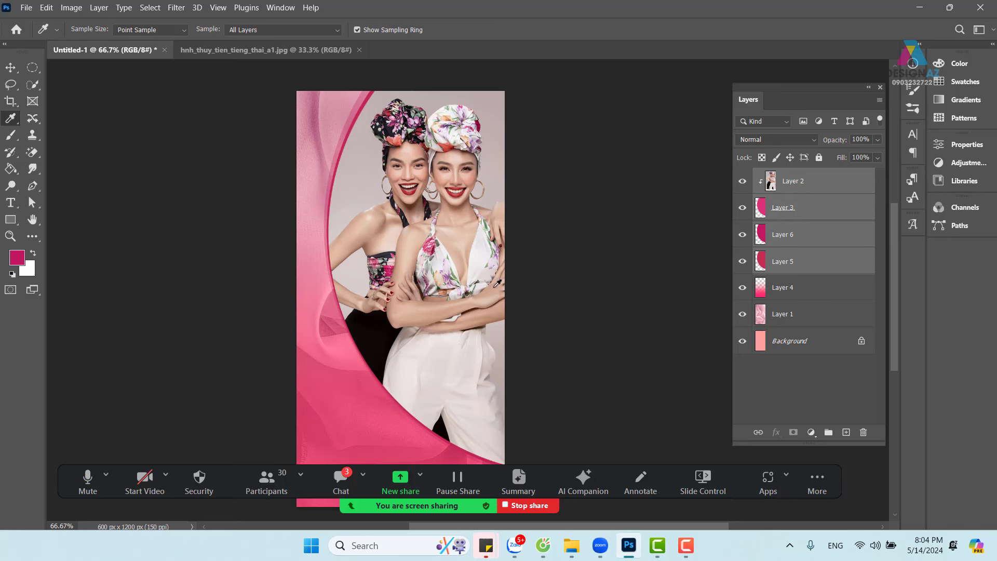
key("v")
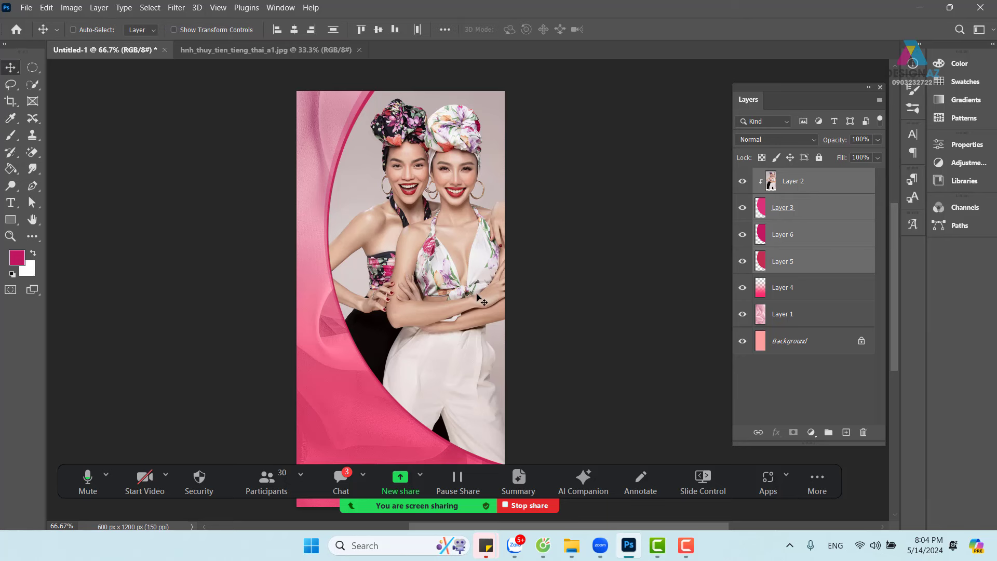
left_click_drag(446, 285, 450, 286)
key("Right")
key("Right")
key("Right")
key("Right")
key("Right")
key("Right")
key("Right")
key("Right")
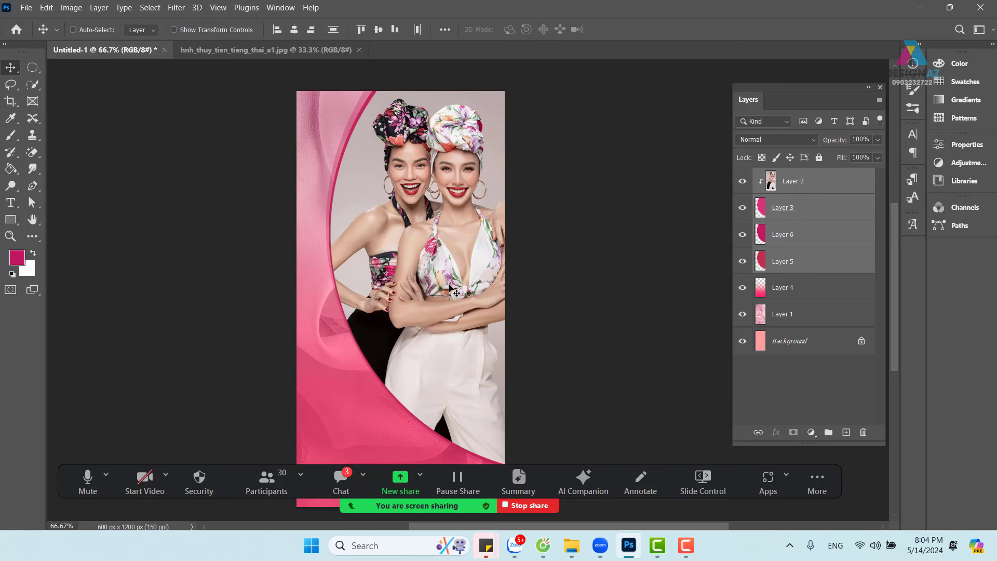
key("Right")
key("Right")
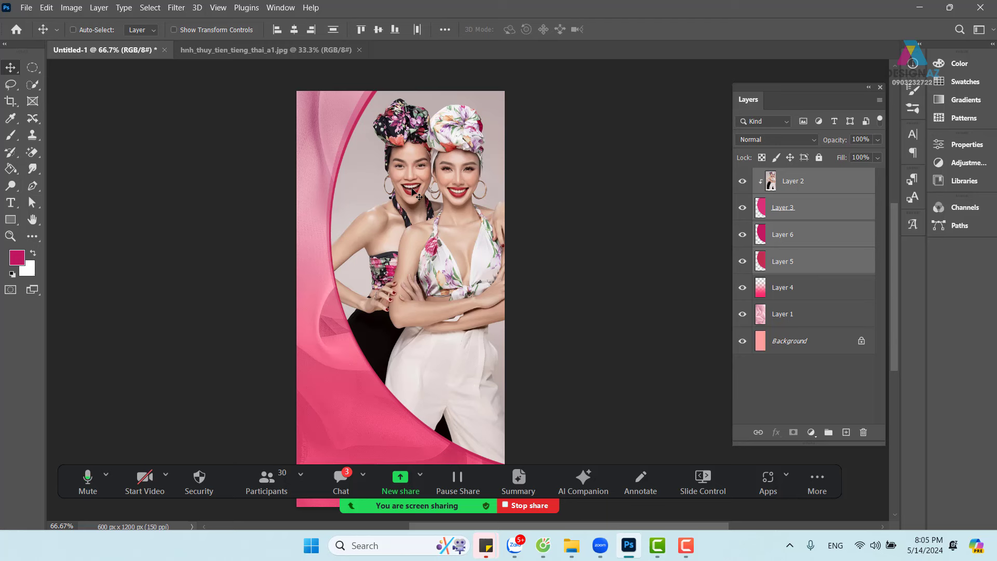
left_click_drag(464, 362, 464, 336)
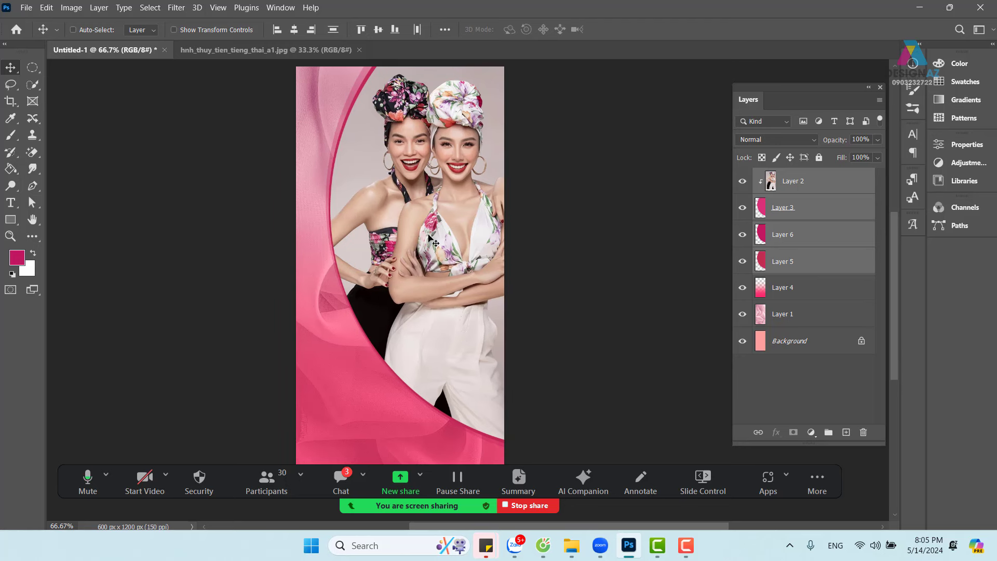
left_click_drag(432, 198, 622, 418)
Step: Fill a circular selection with pink cb3977 on a new Layer 7 at the poster's lower right
left_click(33, 69)
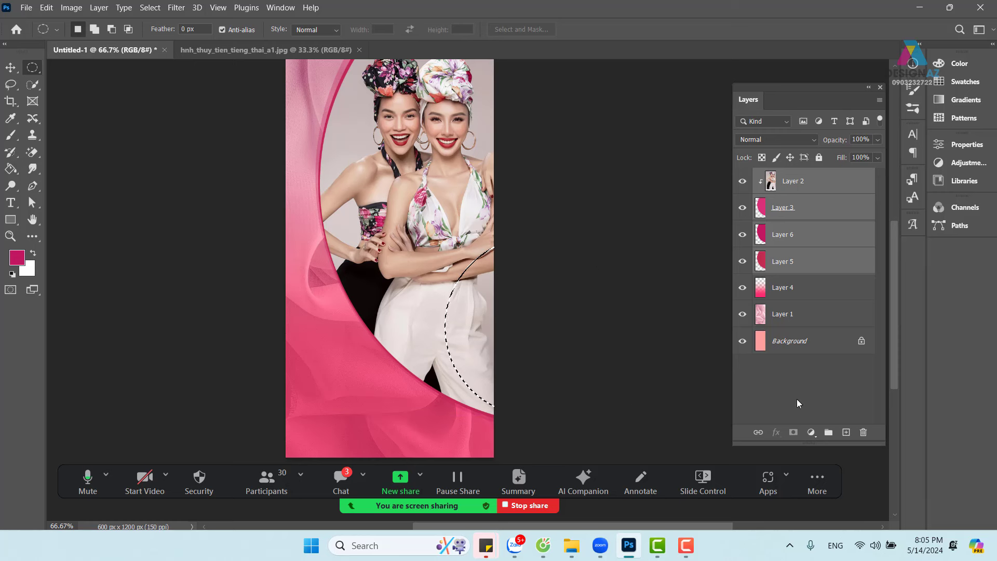
left_click(847, 432)
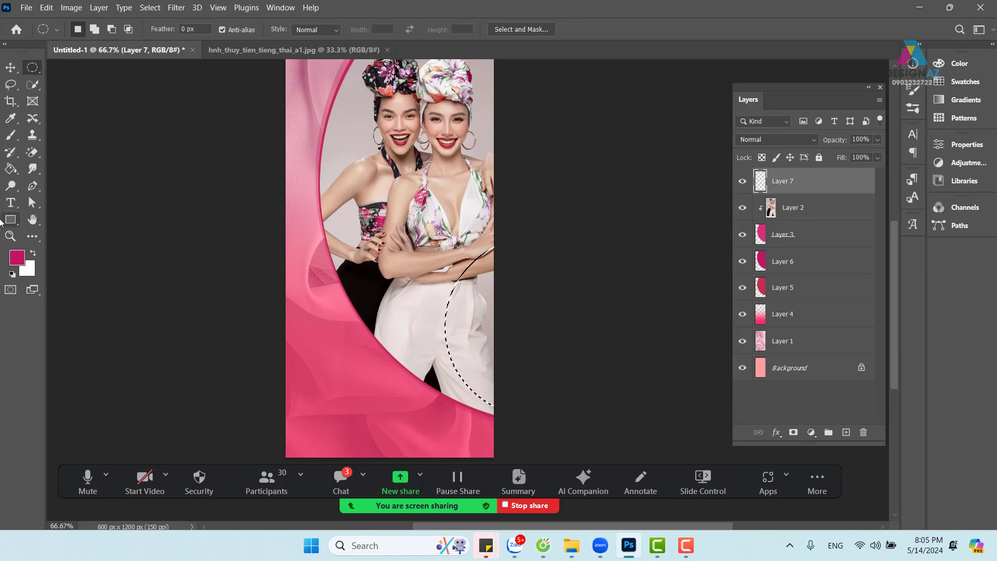
left_click(17, 257)
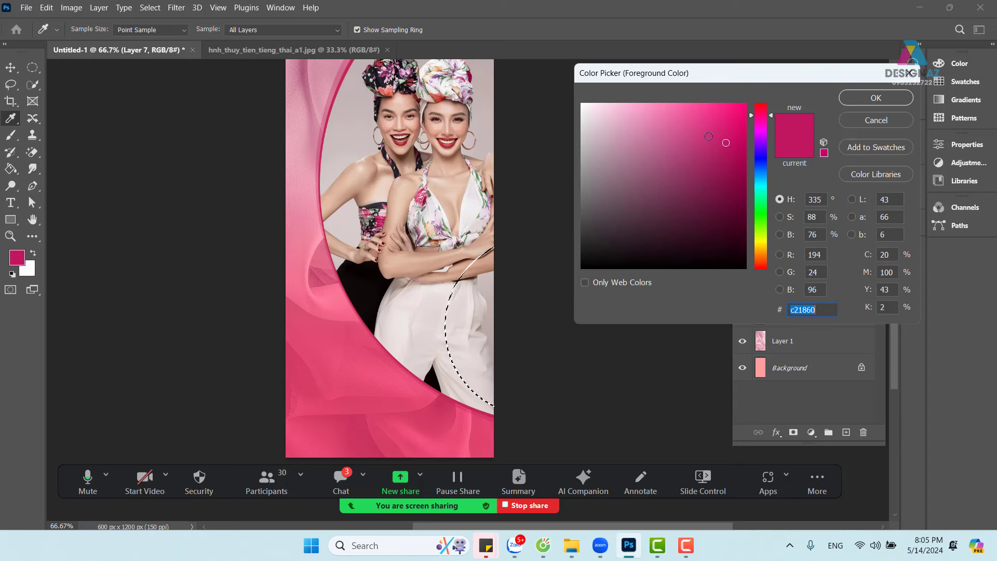
left_click(700, 138)
left_click(858, 100)
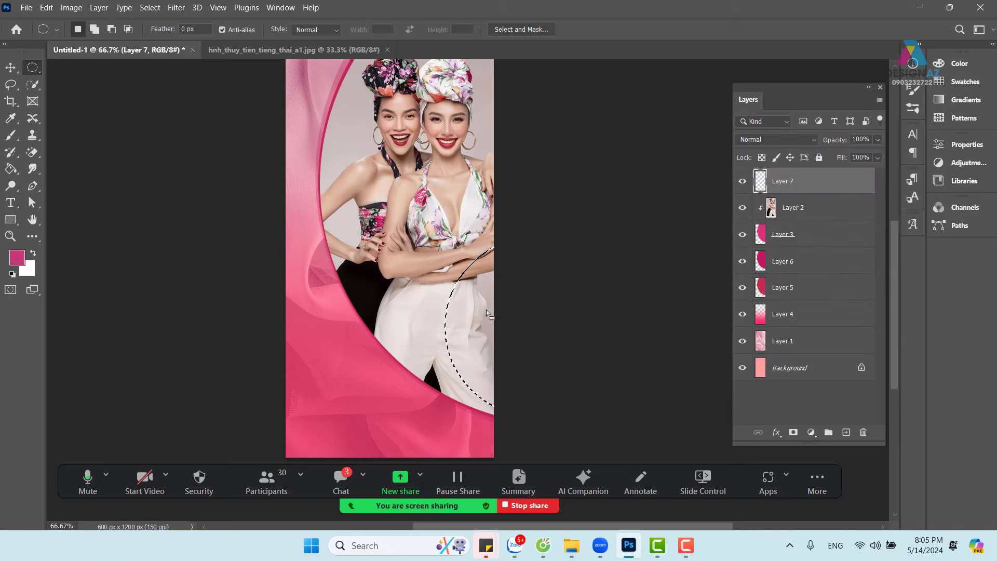
key("alt+BackSpace")
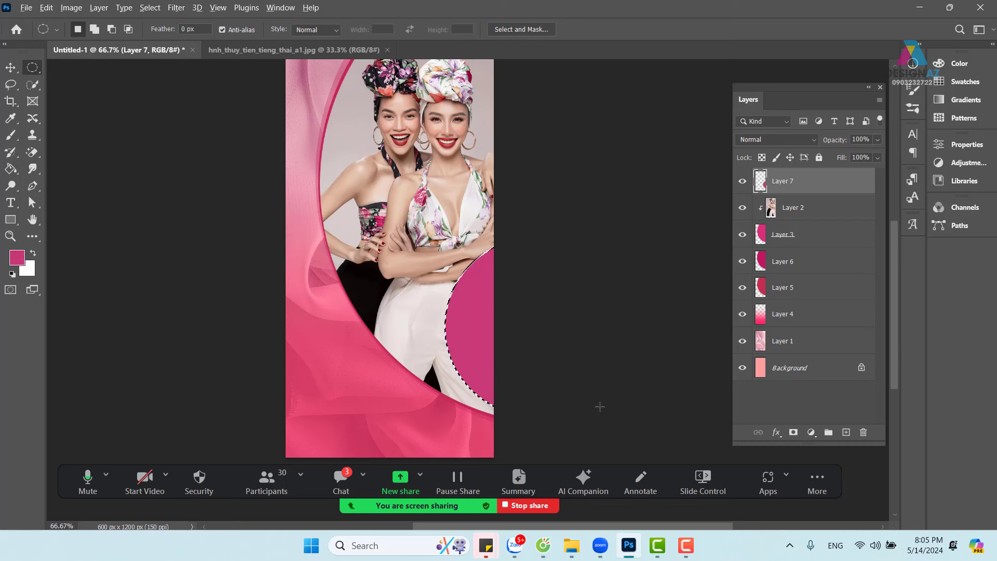
key("ctrl+d")
left_click_drag(490, 194, 465, 240)
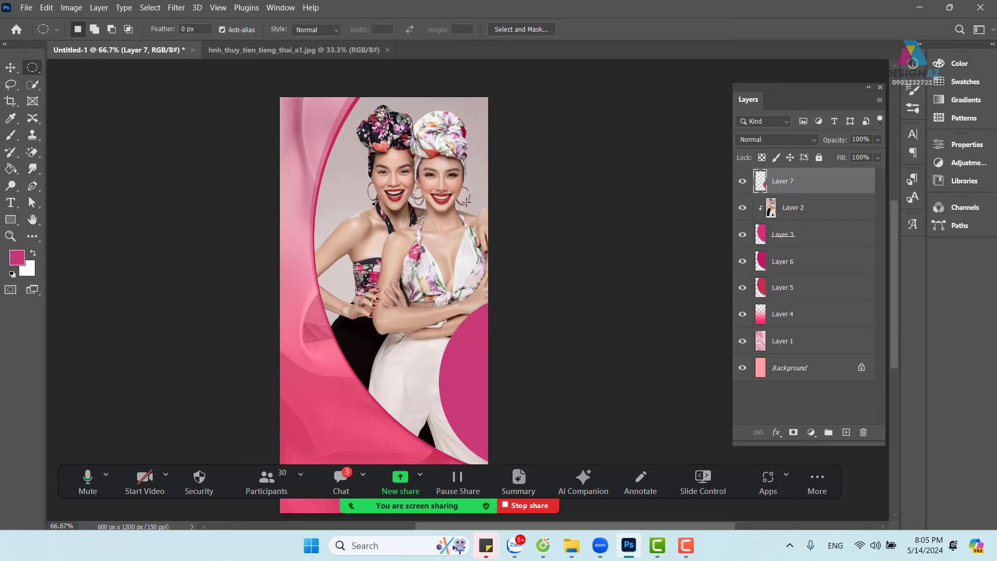
Step: Fill a large circle of about 619 px over the women with pink cb3977 on a new Layer 8
left_click_drag(408, 307, 420, 186)
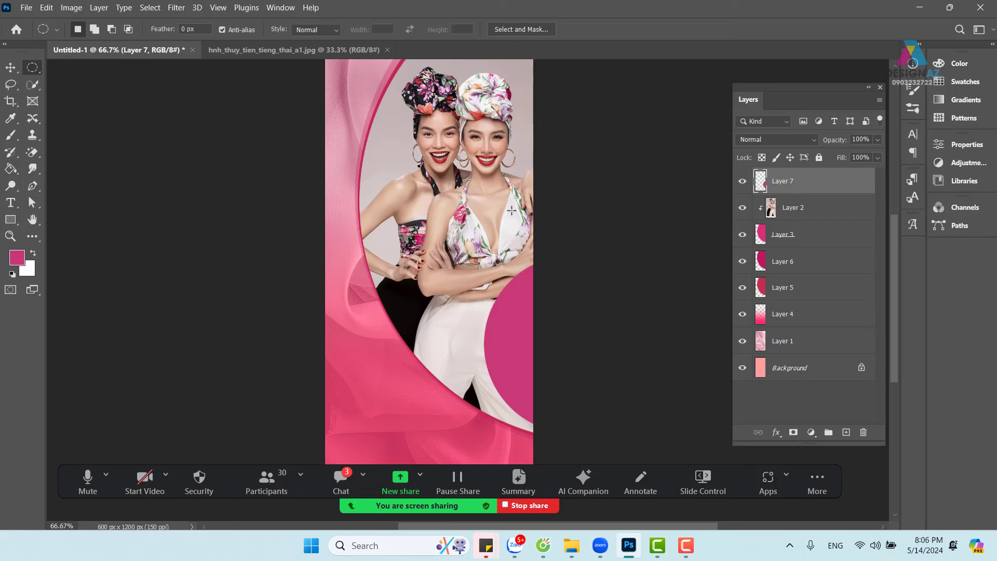
left_click_drag(441, 279, 462, 274)
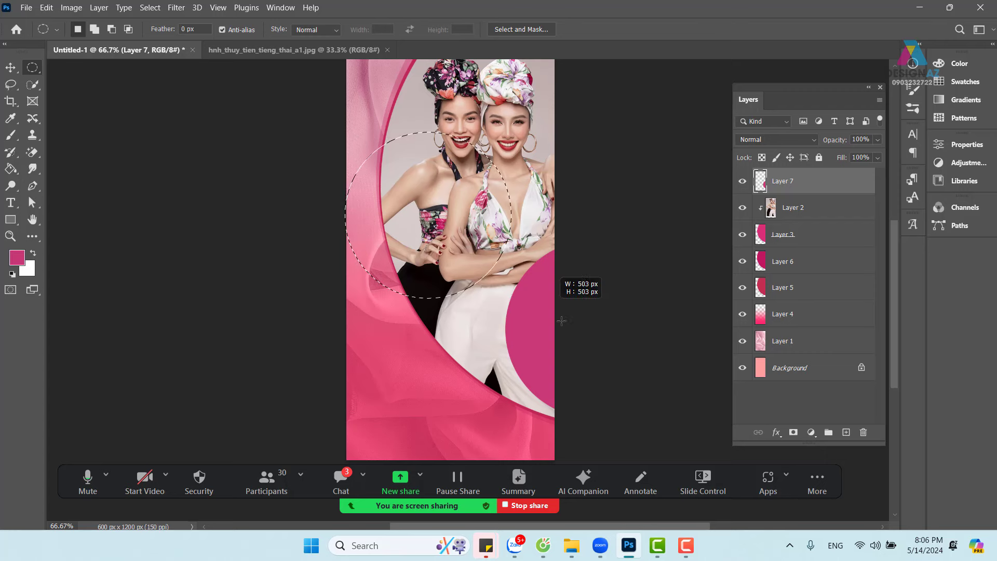
left_click_drag(561, 320, 574, 340)
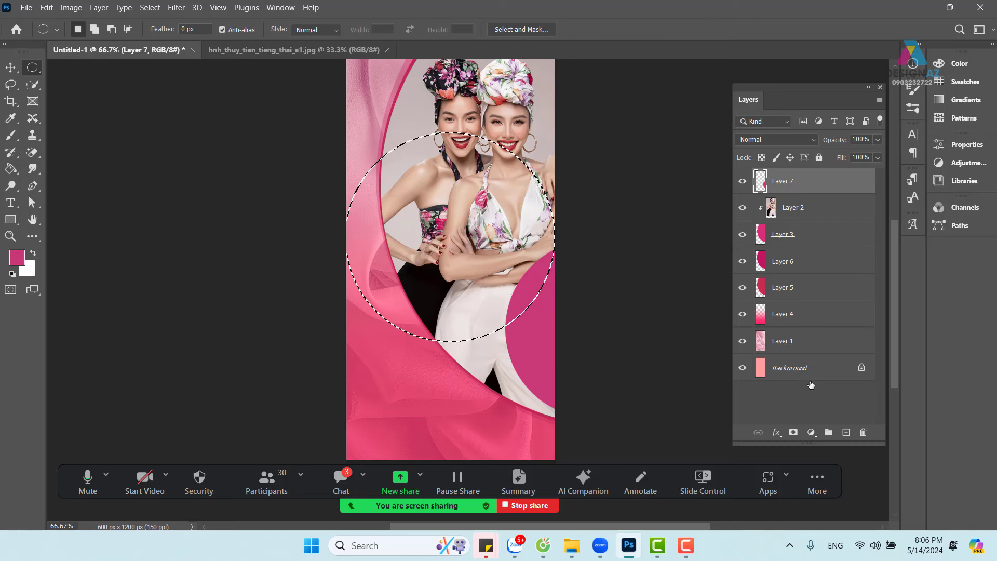
left_click(846, 433)
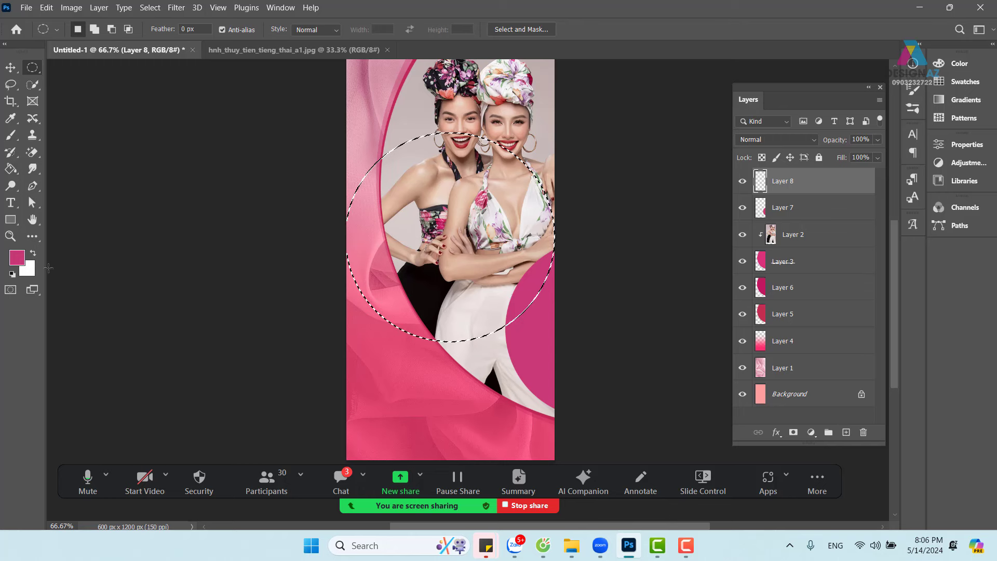
left_click(16, 258)
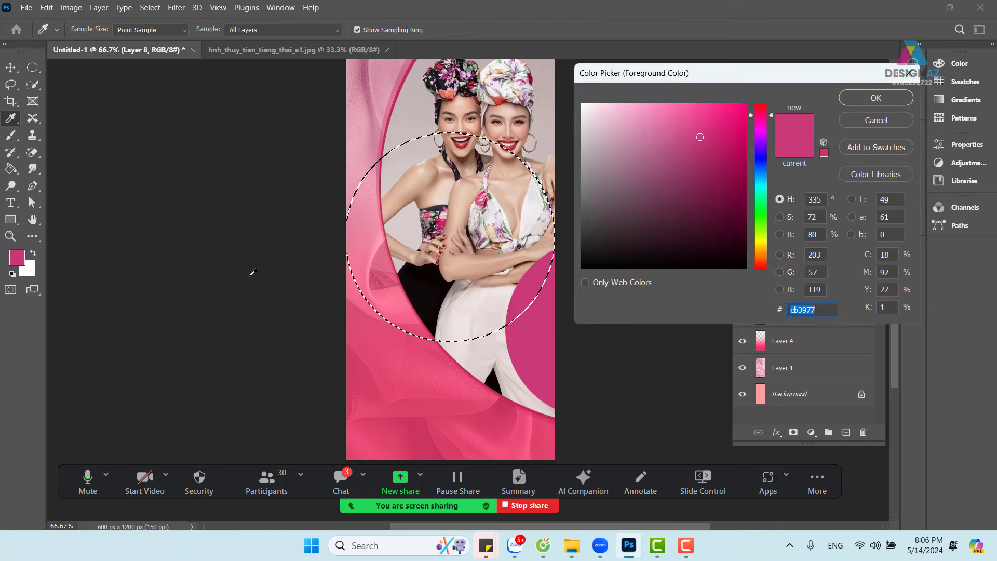
left_click(888, 98)
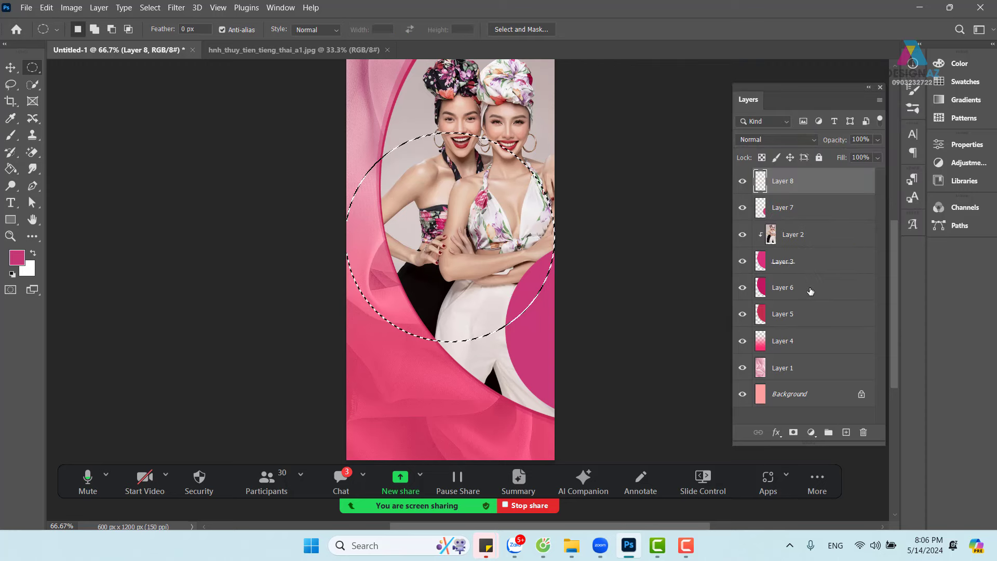
key("alt+BackSpace")
key("ctrl+d")
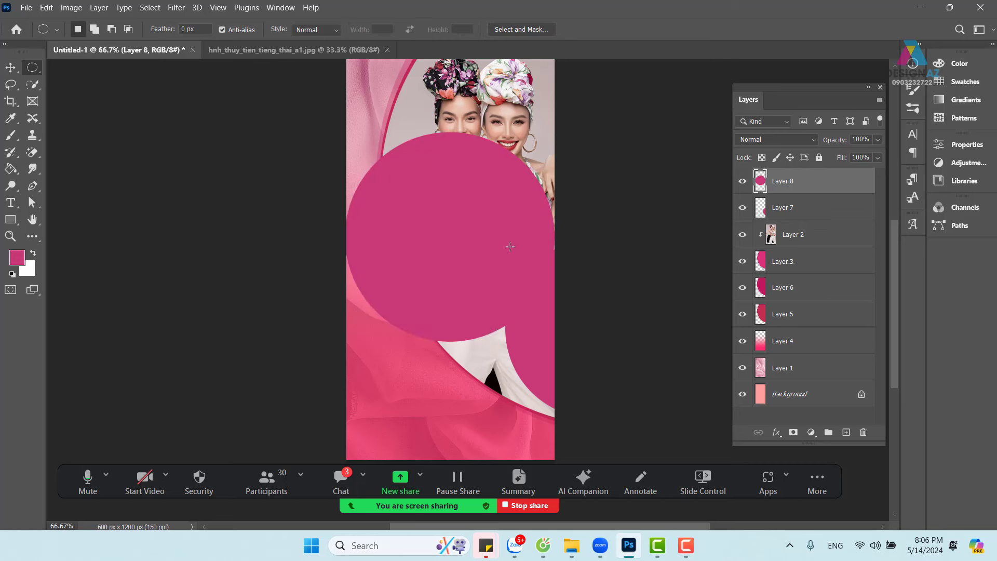
Step: Try the big circle at 70% opacity shifted about 52 px right, then delete the layer
left_click(11, 68)
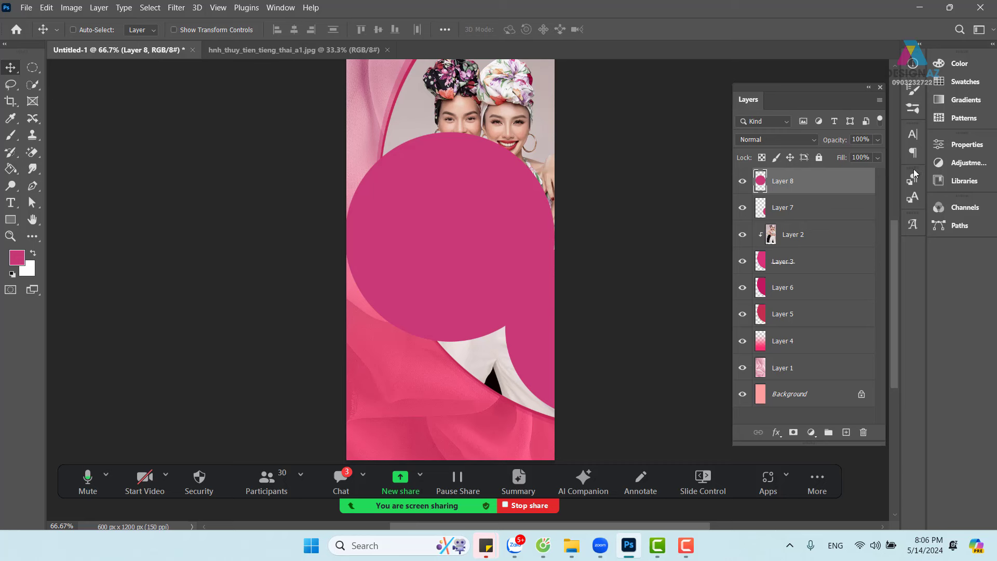
key("5")
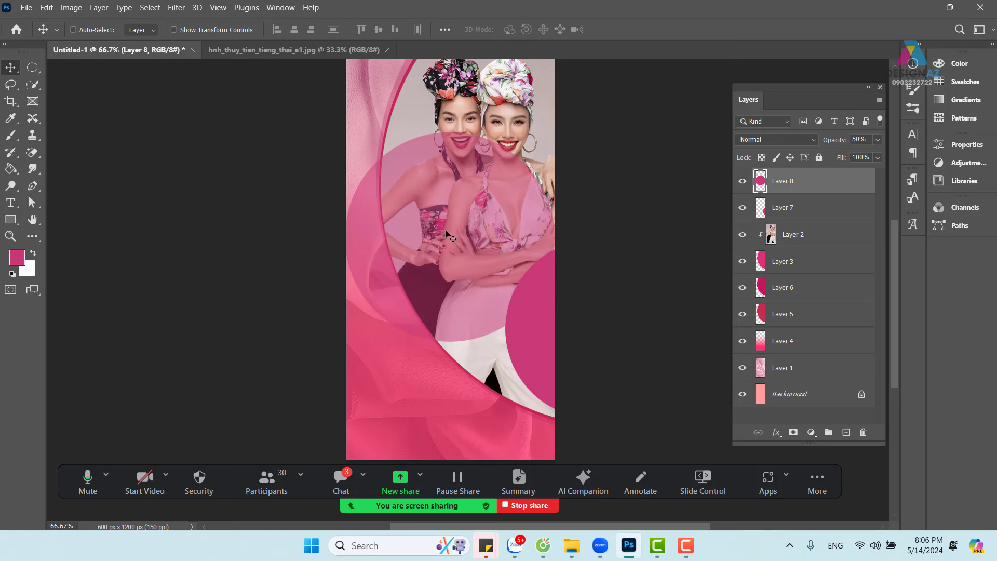
key("7")
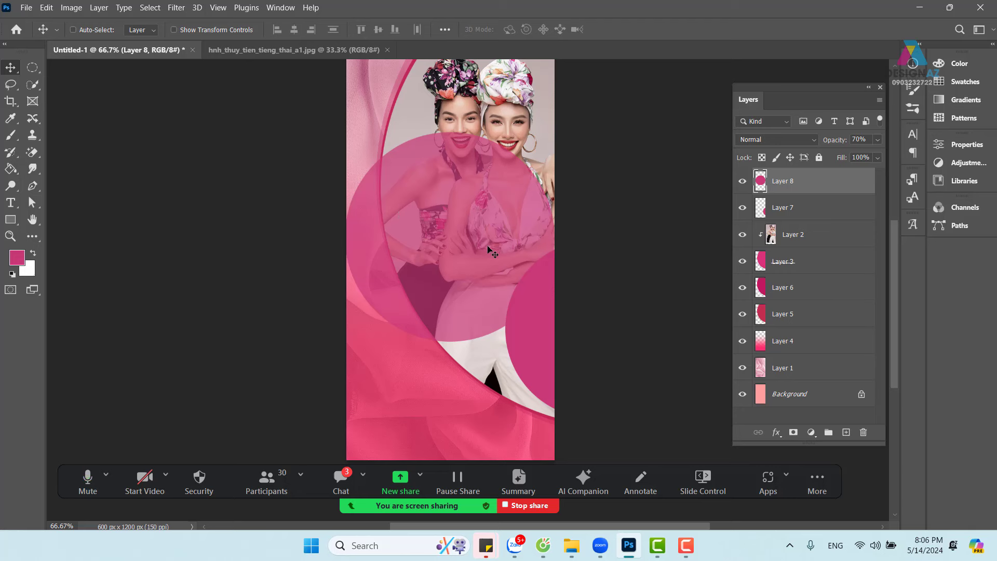
left_click_drag(459, 234, 492, 235)
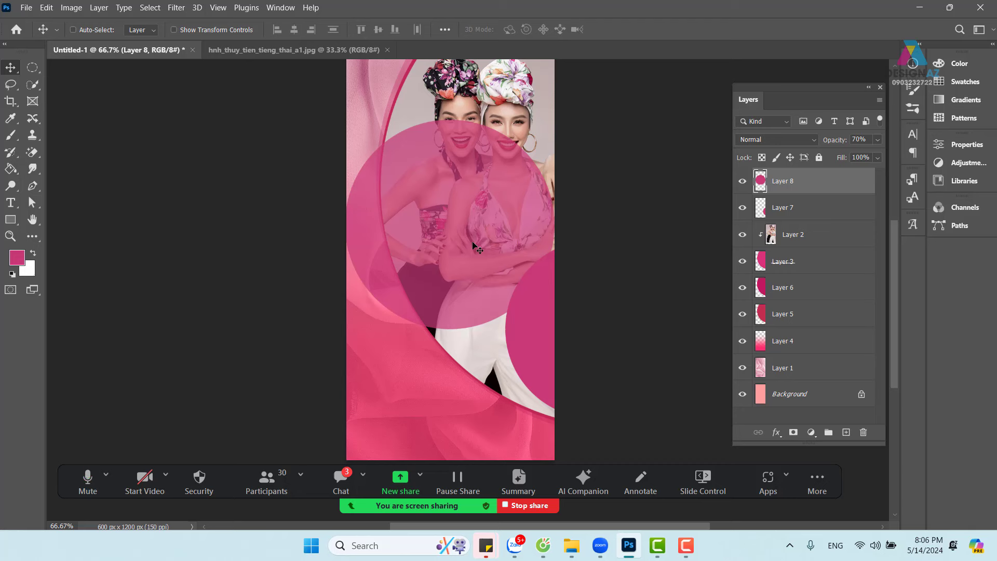
key("Delete")
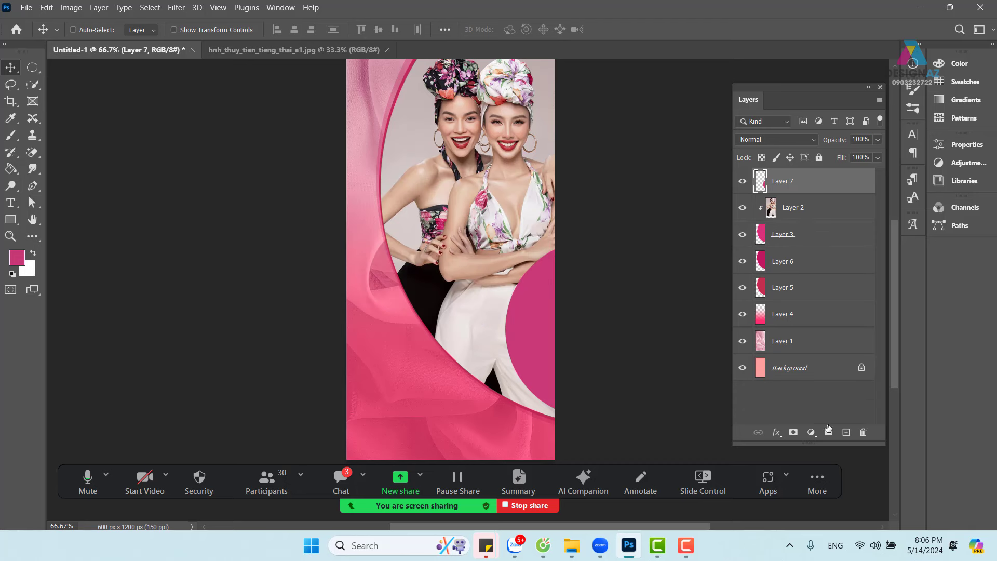
Step: Fill a large circle over the women's upper bodies with dark pink on a new layer, keeping the selection
left_click(846, 432)
left_click(33, 67)
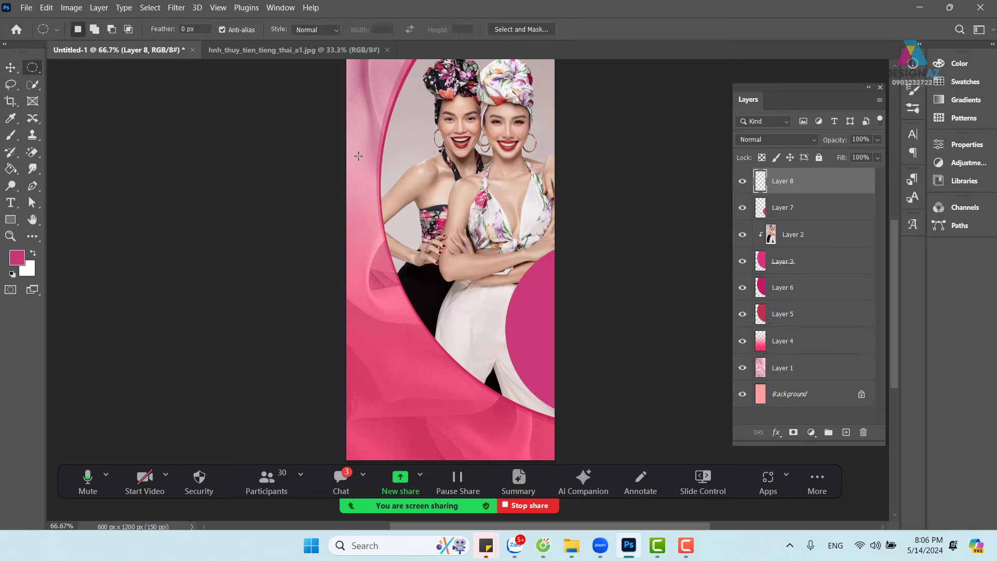
left_click_drag(355, 146, 552, 371)
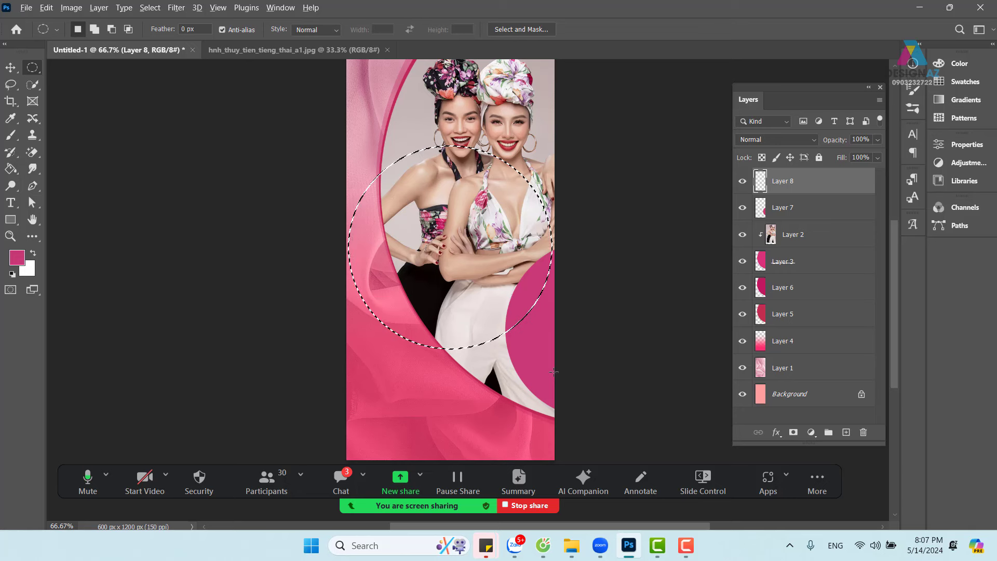
key("alt+BackSpace")
left_click(554, 372)
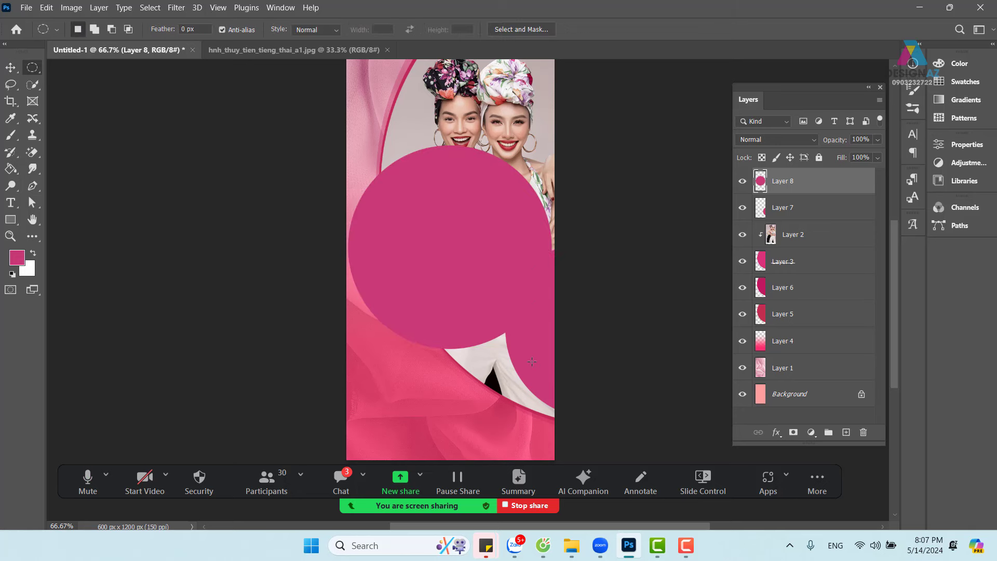
key("ctrl+z")
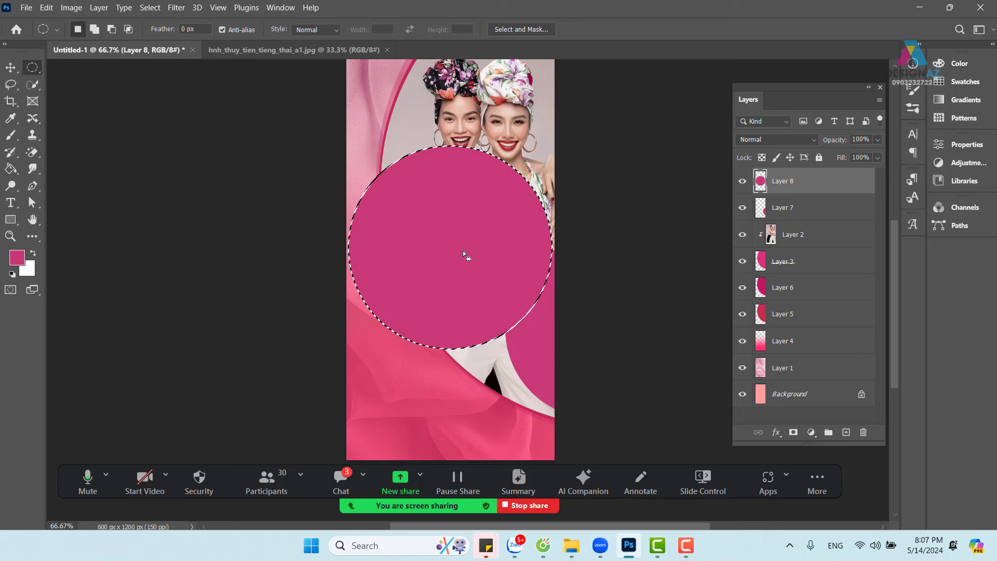
Step: Offset the circle outline to the right and copy the overlapping pink onto new Layer 9
left_click_drag(452, 245, 558, 248)
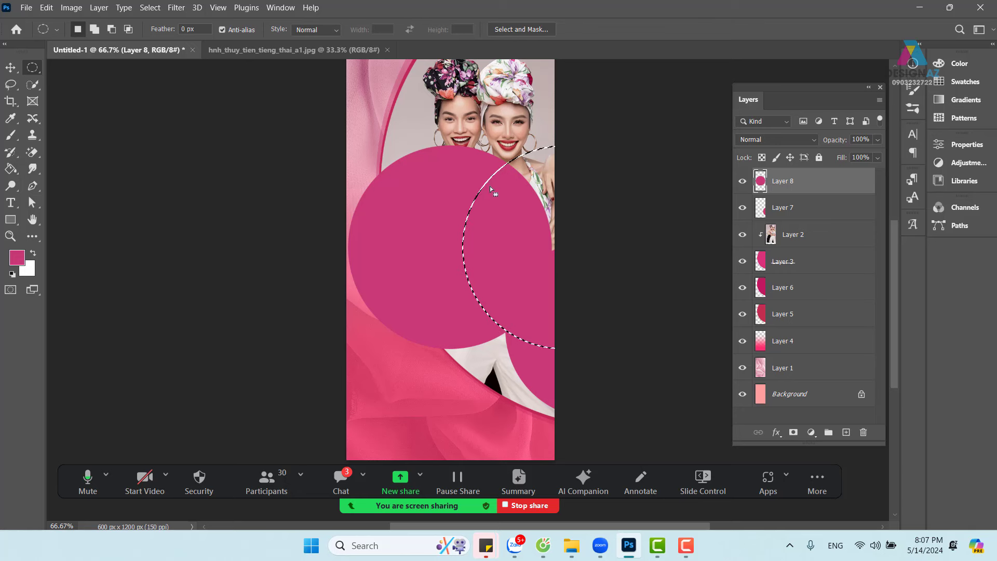
left_click_drag(501, 220, 490, 222)
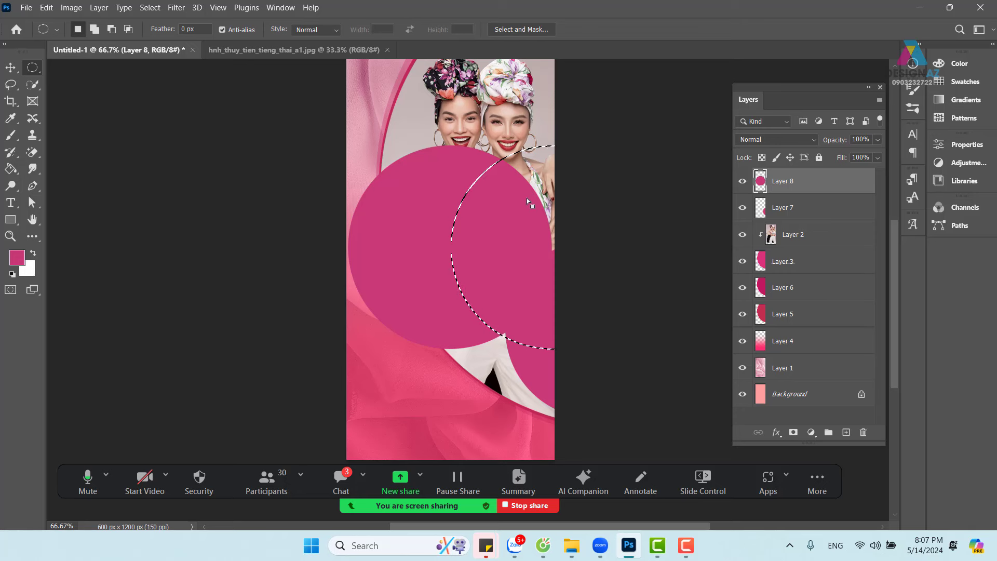
left_click_drag(512, 211, 472, 221)
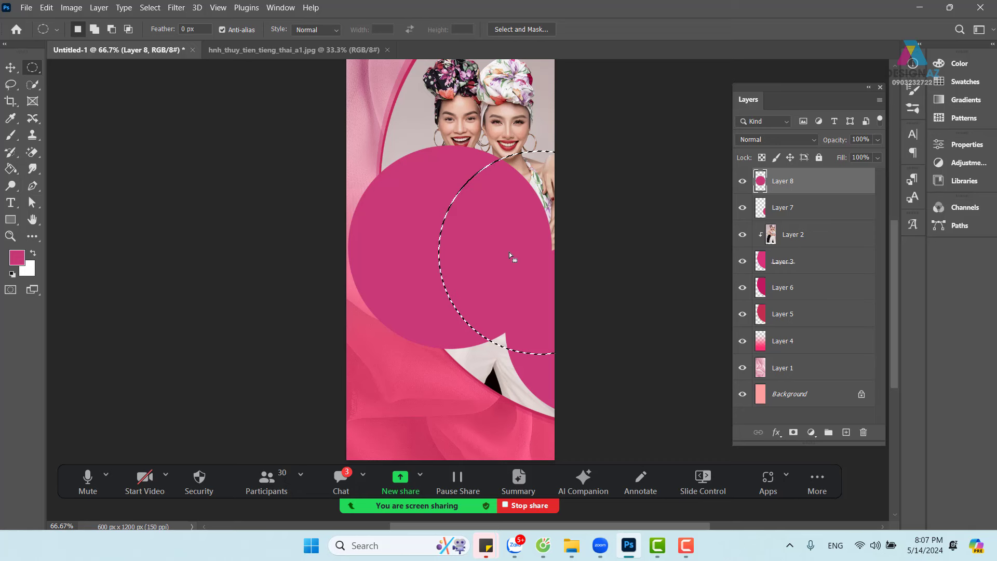
left_click_drag(498, 254, 514, 268)
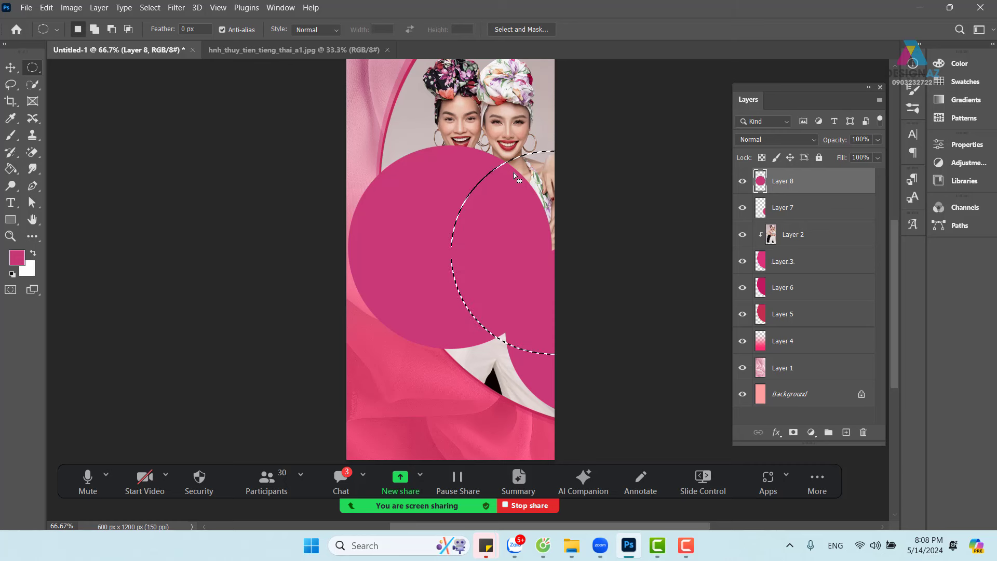
key("ctrl+j")
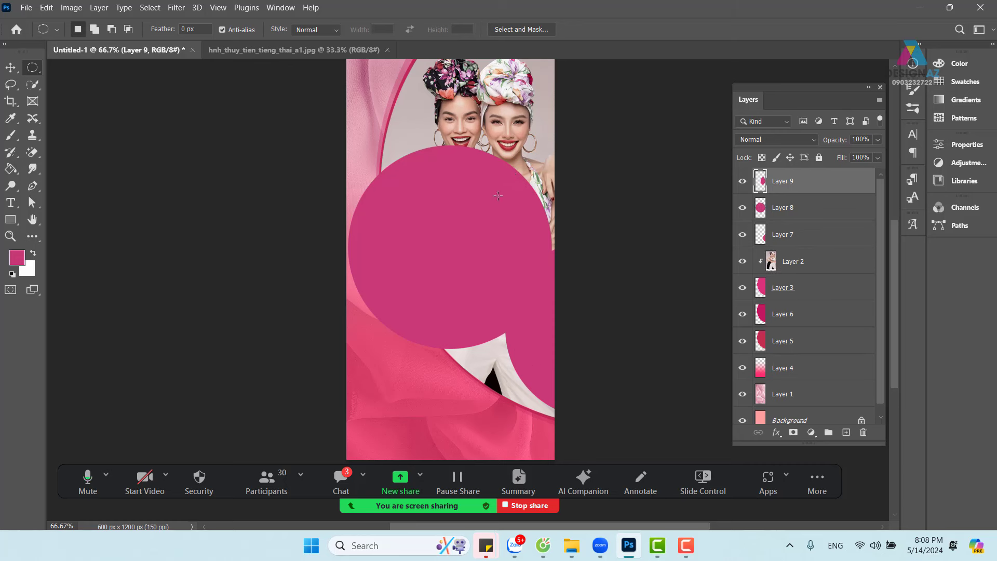
Step: Move the copied shape lower and delete Layer 8's big pink circle
key("v")
left_click_drag(514, 241, 504, 162)
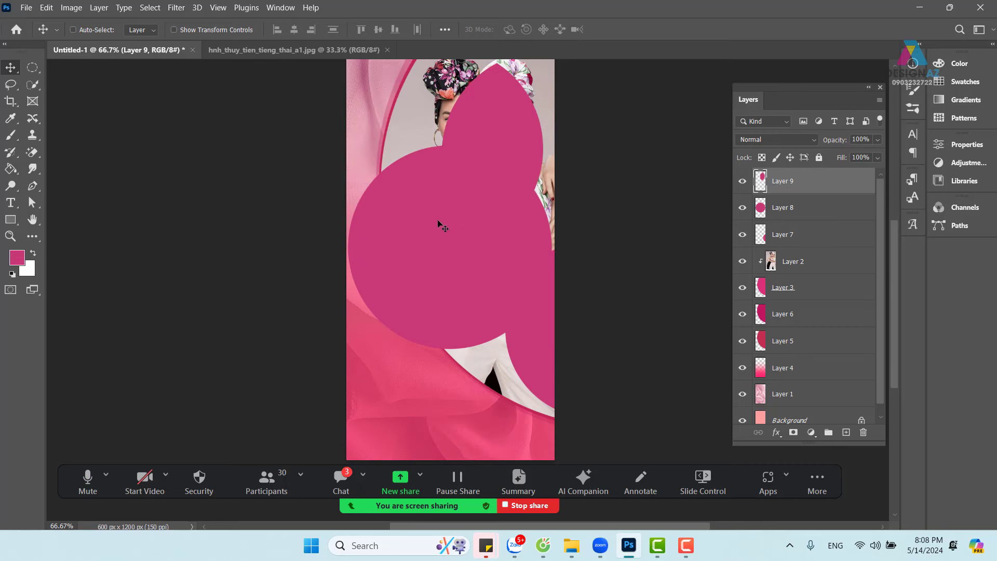
right_click(398, 196)
left_click(408, 200)
left_click_drag(400, 212, 401, 236)
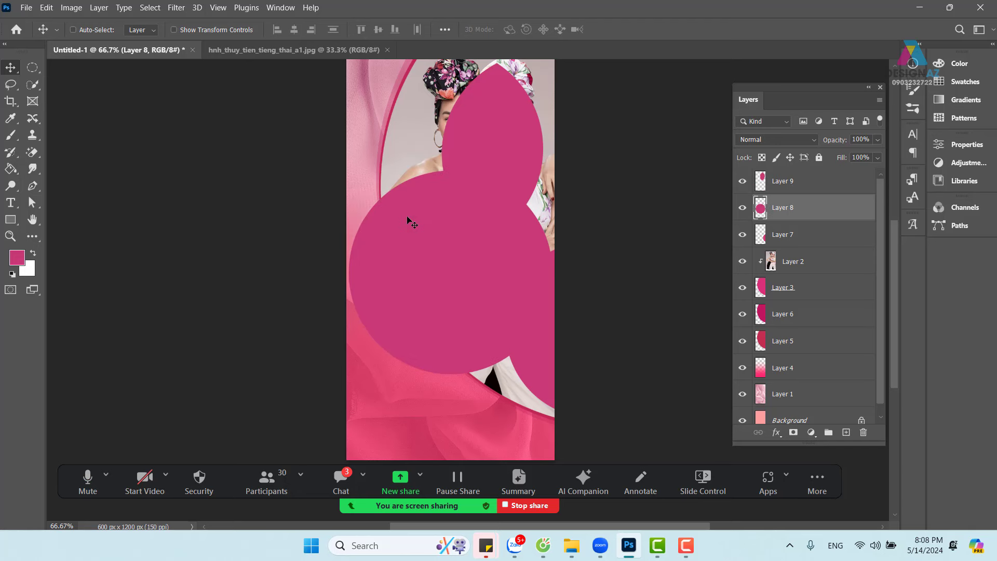
key("Delete")
Step: Position Layer 9's leaf shape down and left beside the women, then select Layers 2 and 3
right_click(490, 142)
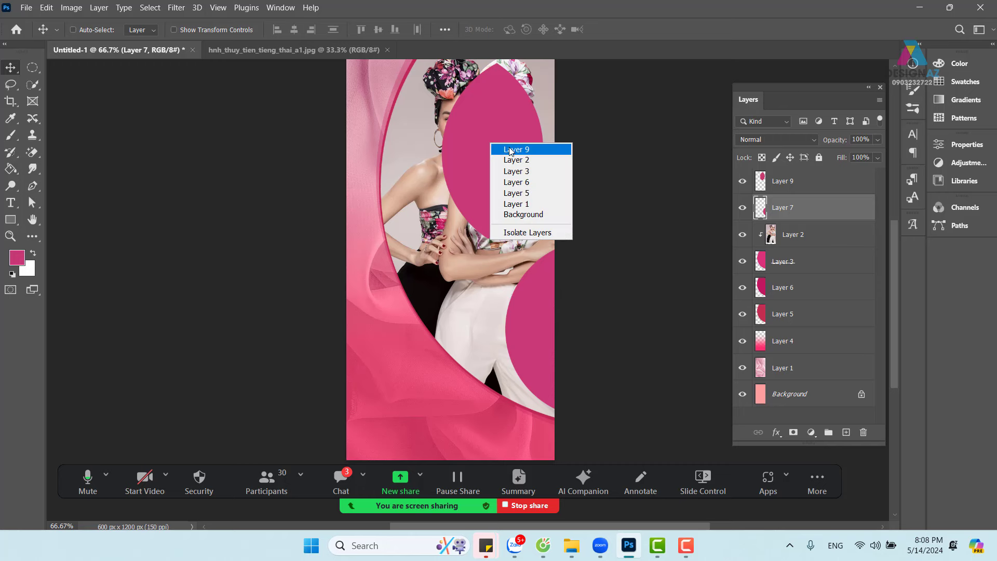
left_click(507, 151)
left_click_drag(511, 150, 416, 276)
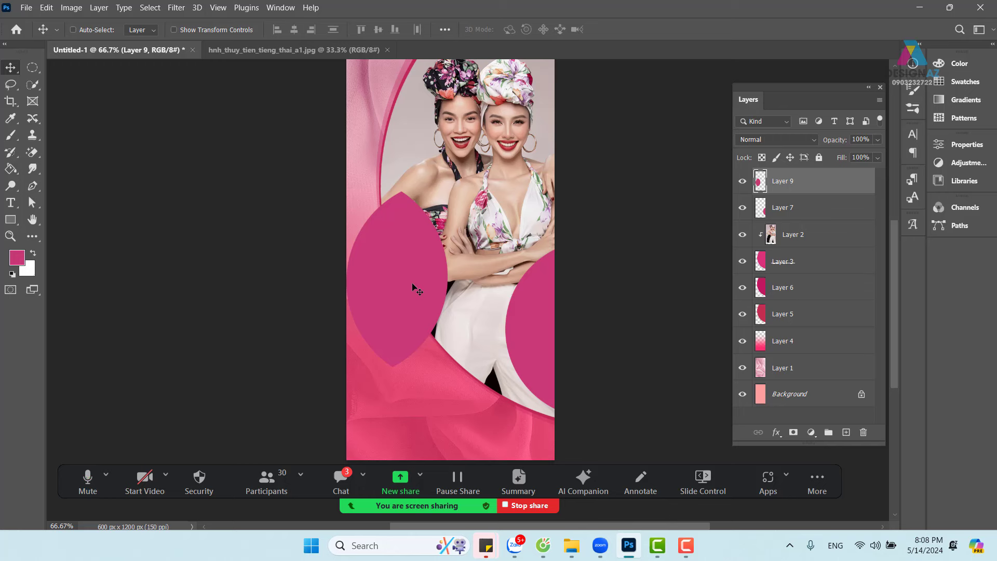
left_click_drag(413, 285, 394, 242)
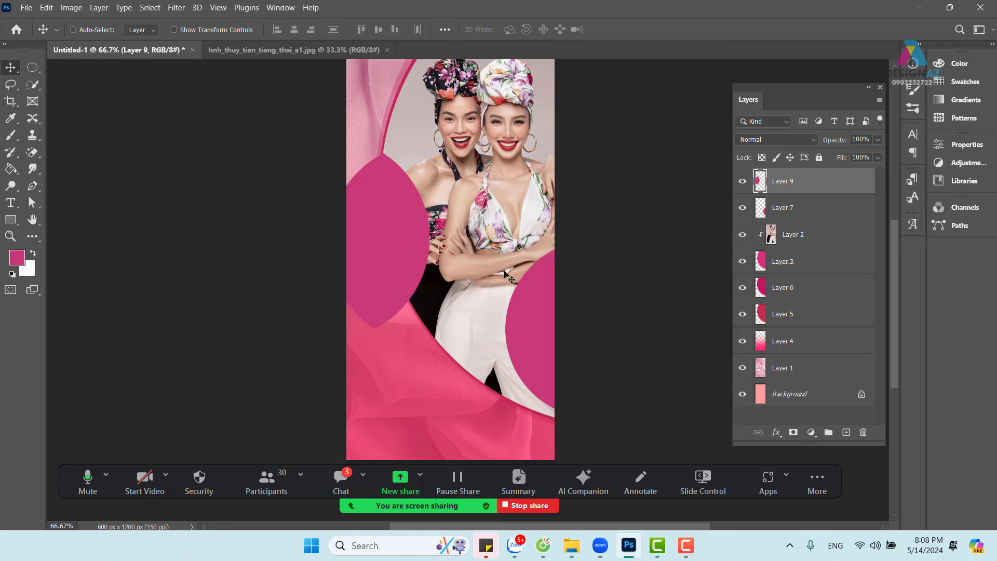
mouse_move(400, 240)
left_mouse_down()
mouse_move(419, 264)
mouse_move(423, 219)
mouse_move(419, 245)
mouse_move(397, 255)
mouse_move(408, 242)
left_mouse_up()
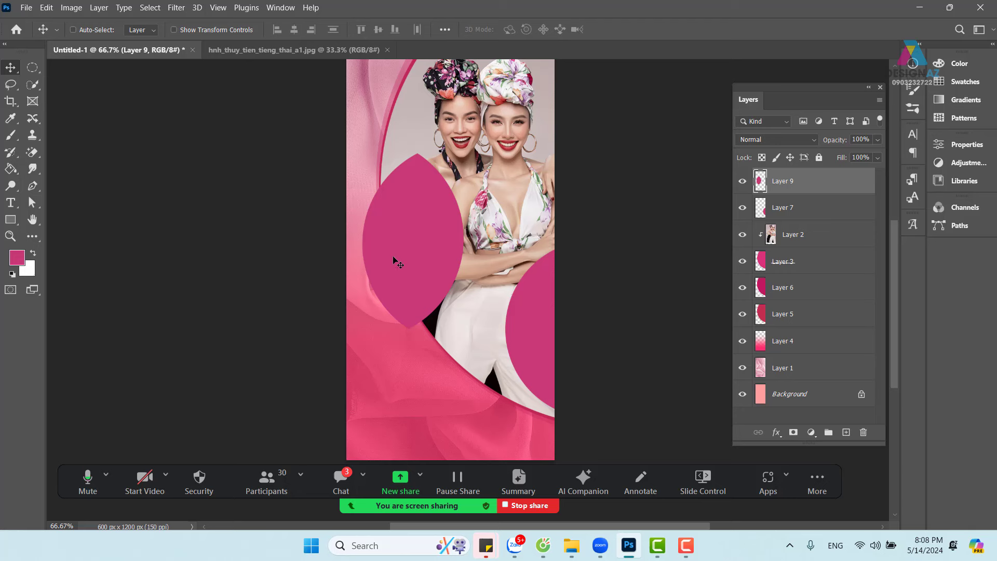
left_click_drag(394, 257, 383, 277)
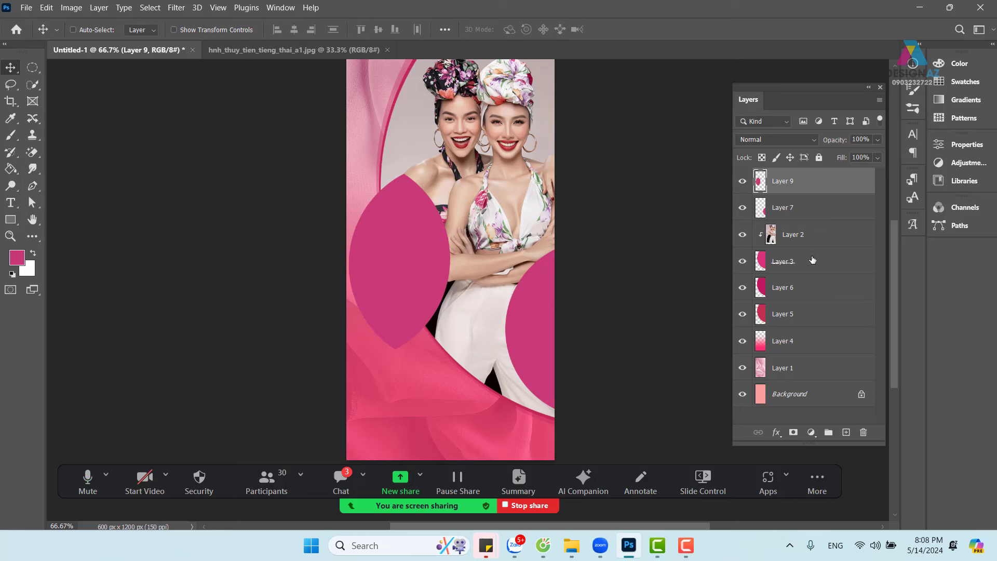
left_click(820, 234)
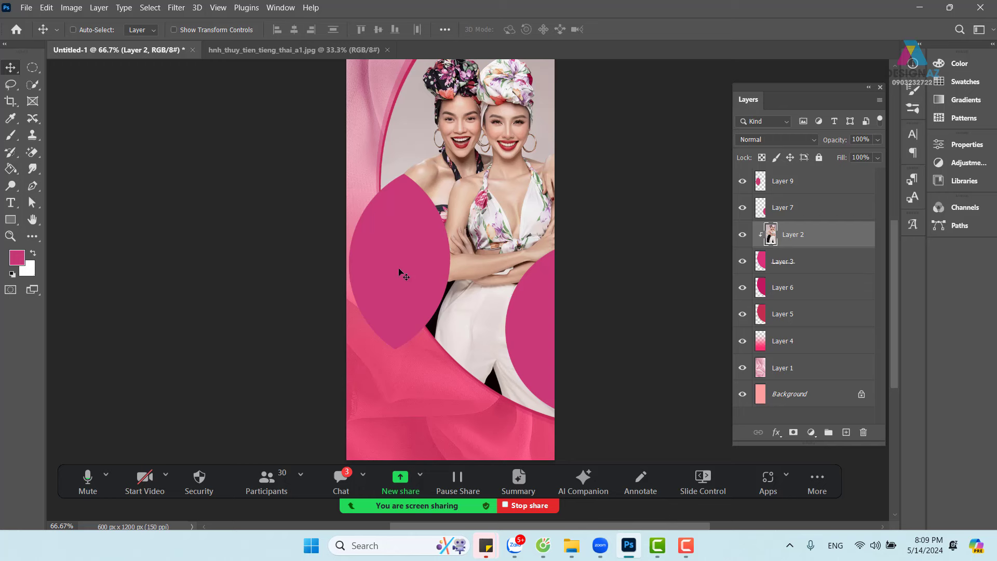
left_click(810, 269, "shift")
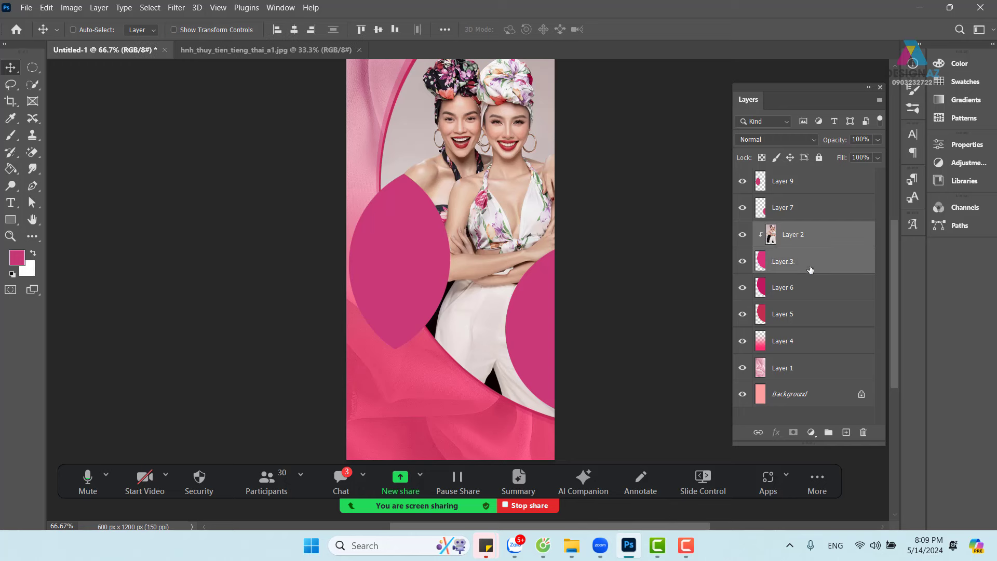
Step: Add Layers 6 and 5 to the selection and shift the photo and arcs about 41 px right
left_click(806, 295, "shift")
left_click(800, 318, "shift")
left_click_drag(503, 283, 502, 276)
Step: Select the leaf shape's Layer 9 and move the leaf left and down
right_click(422, 234)
left_click(447, 238)
mouse_move(409, 233)
left_mouse_down()
mouse_move(399, 250)
mouse_move(407, 251)
left_mouse_up()
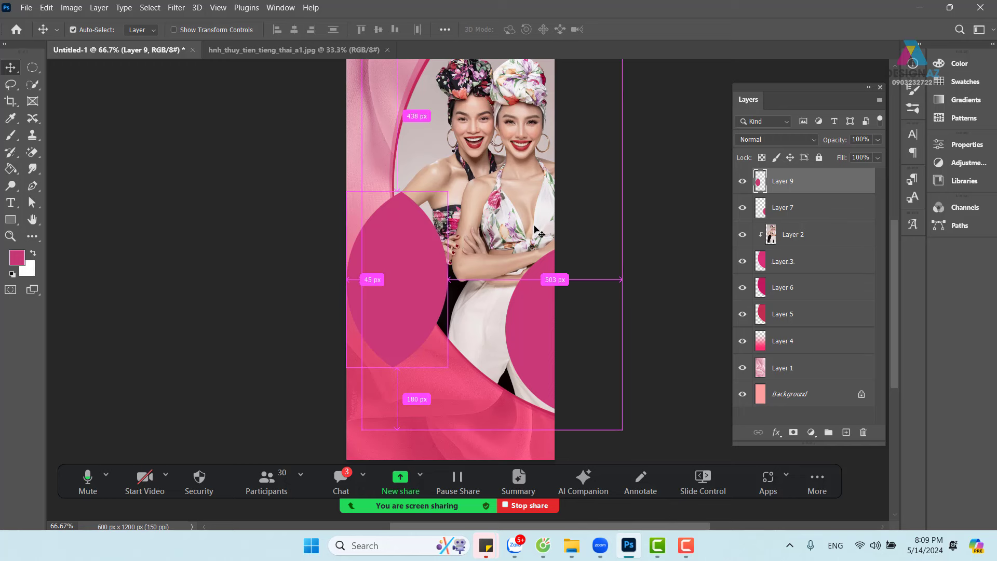
Step: Shrink the leaf shape with free transform to about 82%, nudging it left and down
key("ctrl+t")
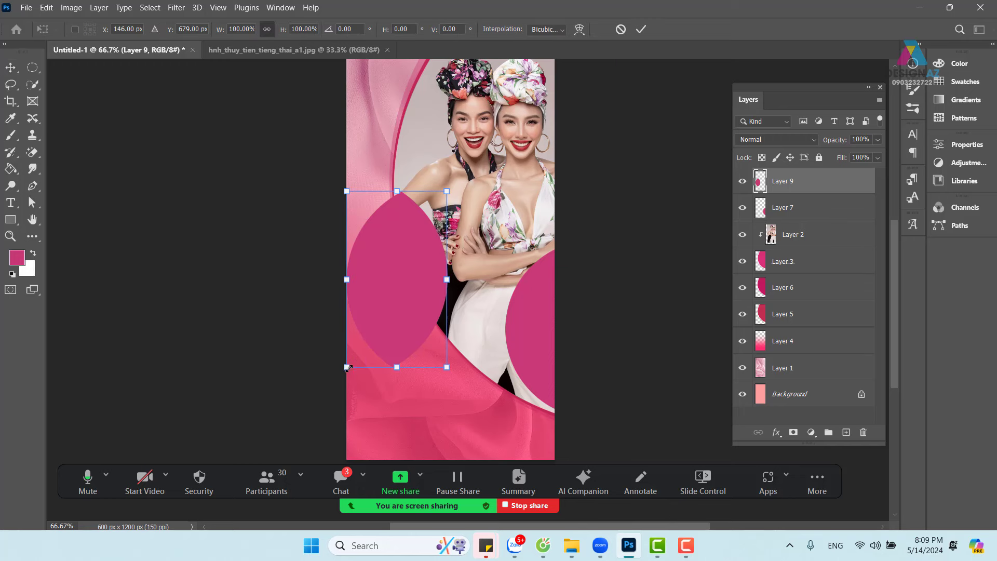
left_click_drag(347, 367, 357, 349)
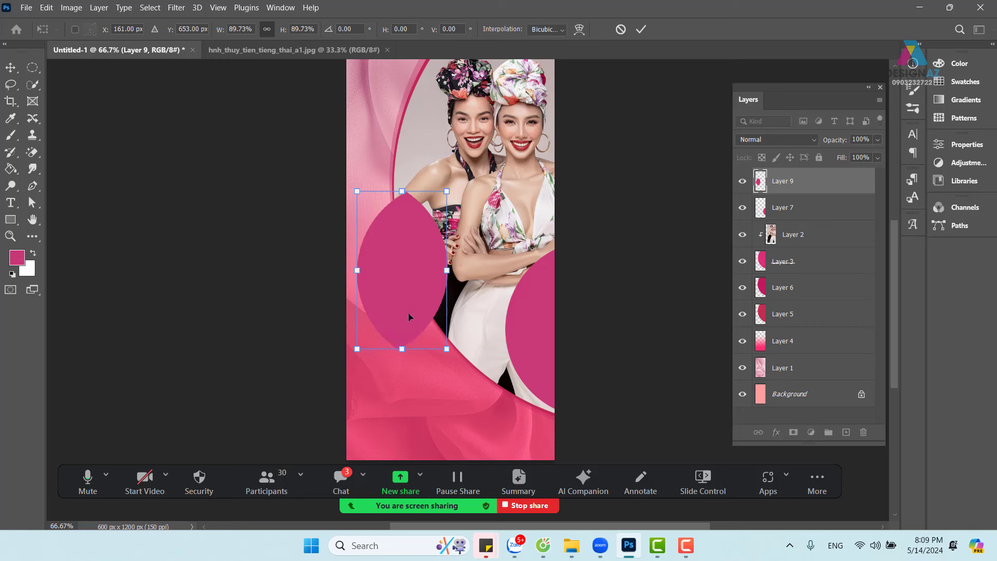
left_click_drag(427, 271, 416, 271)
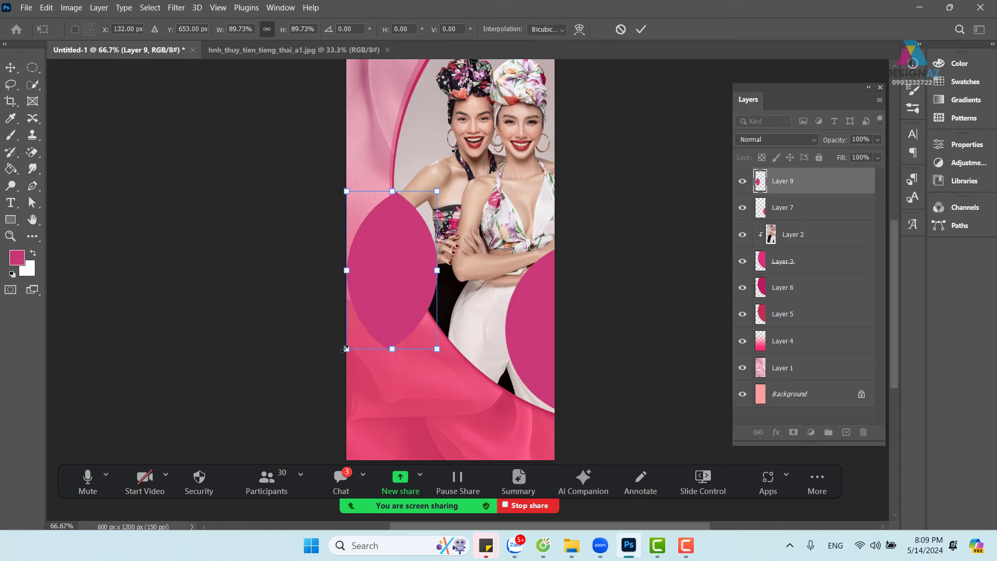
left_click_drag(346, 348, 358, 343)
left_click_drag(404, 291, 405, 298)
left_click_drag(439, 195, 434, 205)
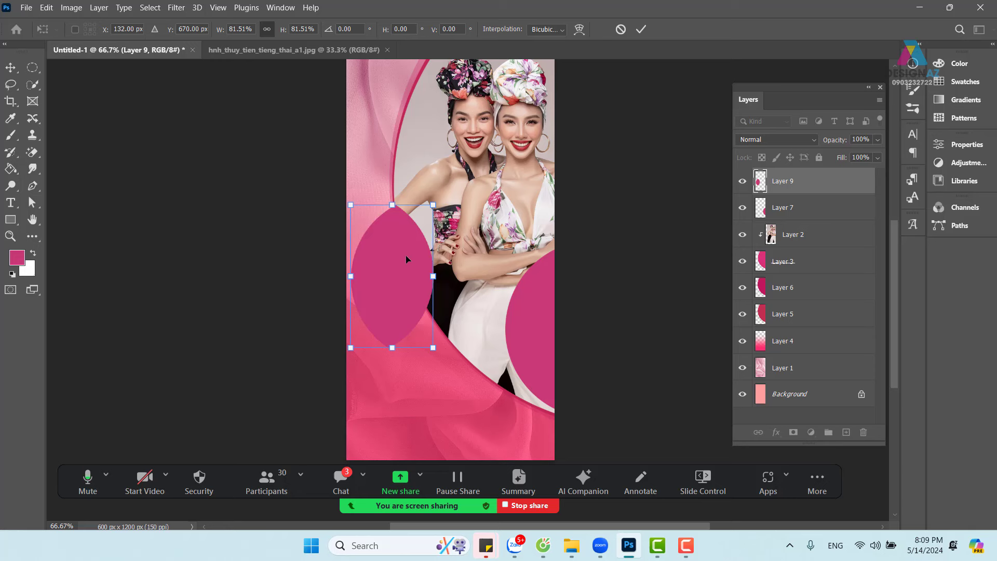
Step: Enlarge the leaf to about 88% and settle it along the poster's left edge
left_click_drag(407, 255, 406, 212)
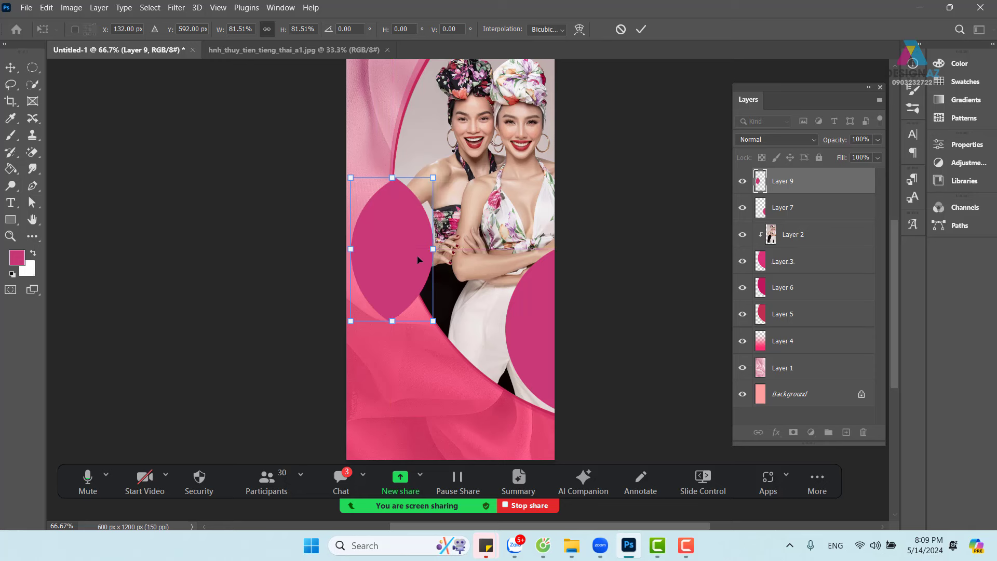
left_click_drag(417, 256, 416, 260)
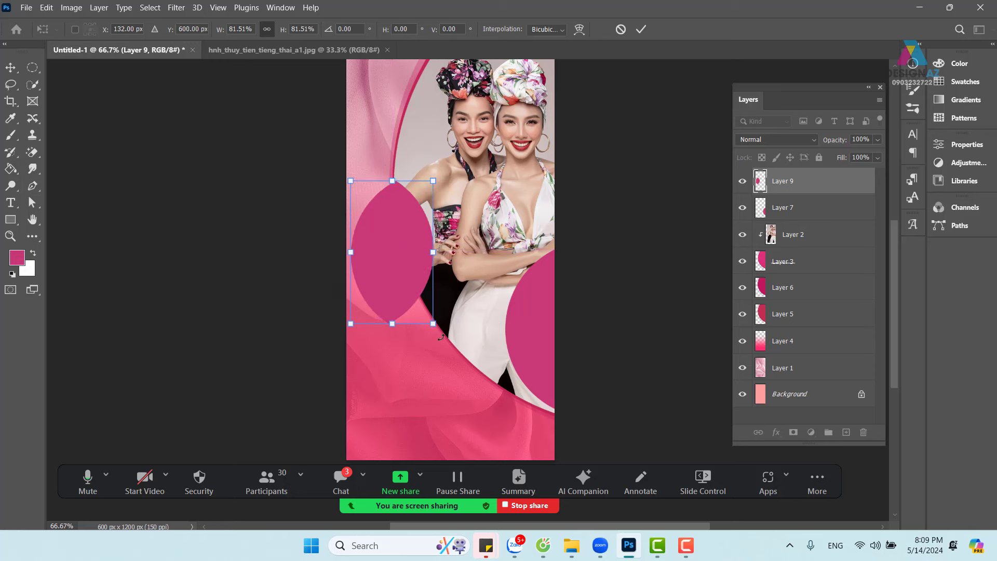
left_click_drag(435, 324, 440, 336)
left_click_drag(413, 283, 408, 266)
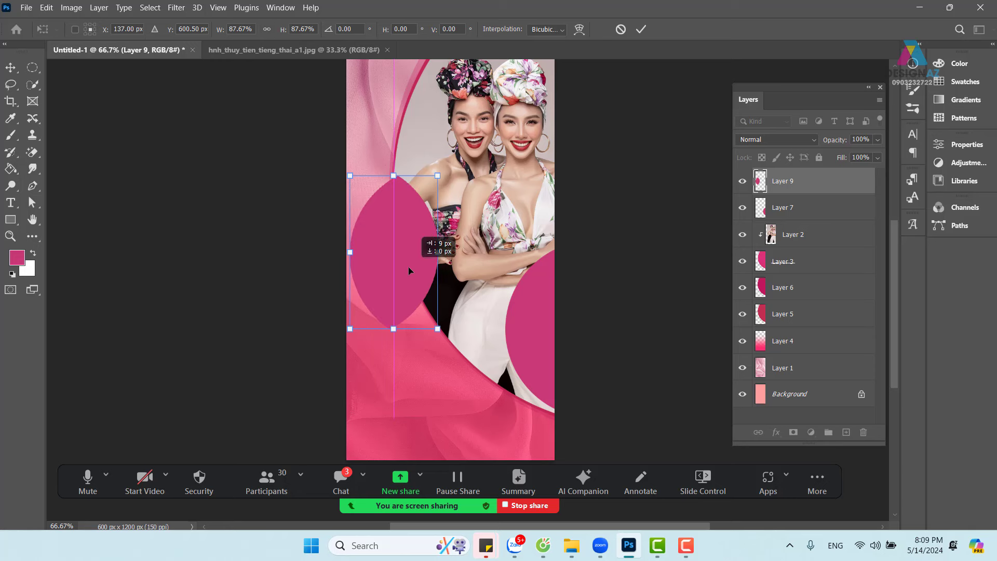
left_click_drag(409, 270, 410, 270)
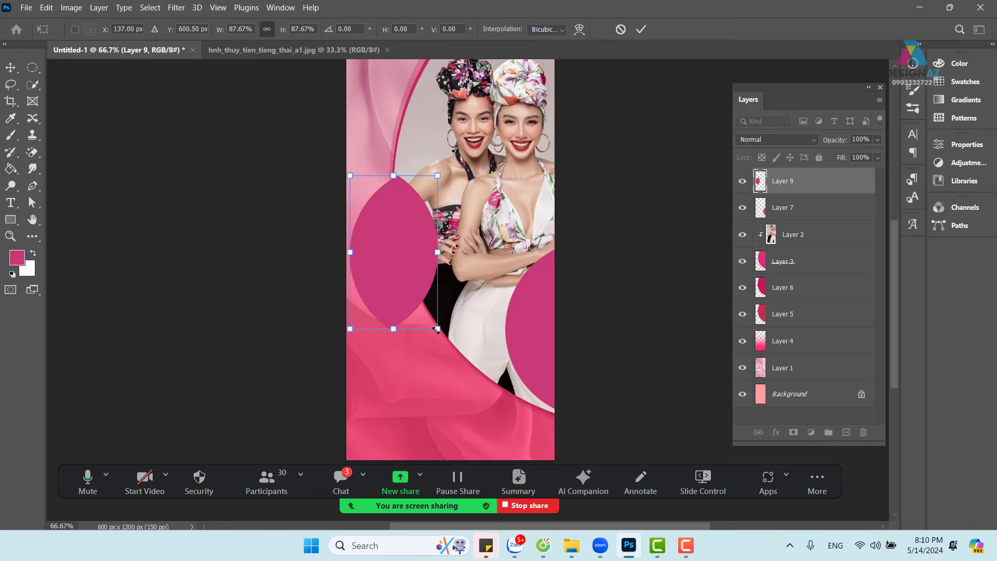
Step: Enlarge the left magenta petal to about 90%, nudge it a few pixels right, and commit
left_click_drag(438, 329, 441, 333)
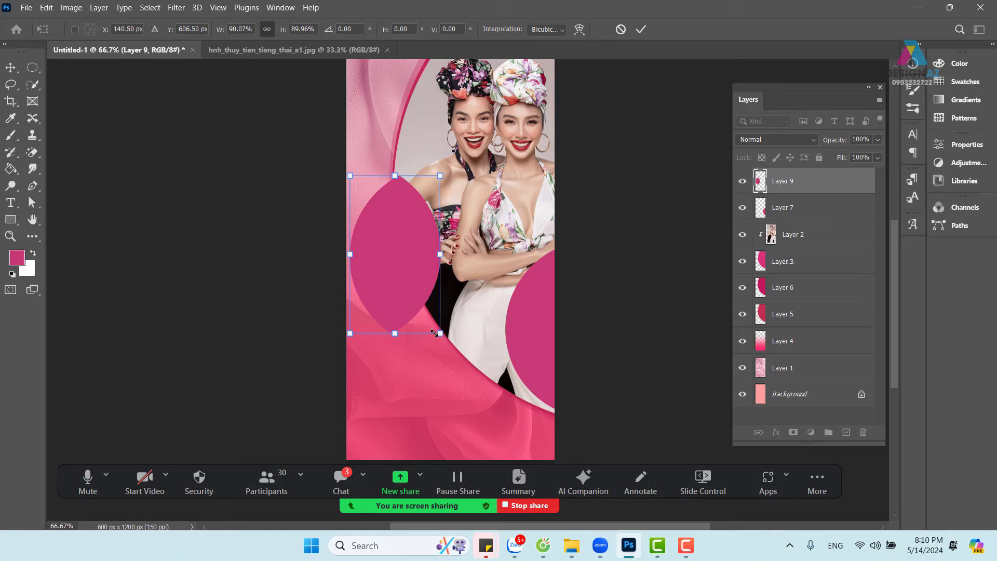
key("Right")
key("Right")
key("Right")
key("Right")
key("Right")
key("Right")
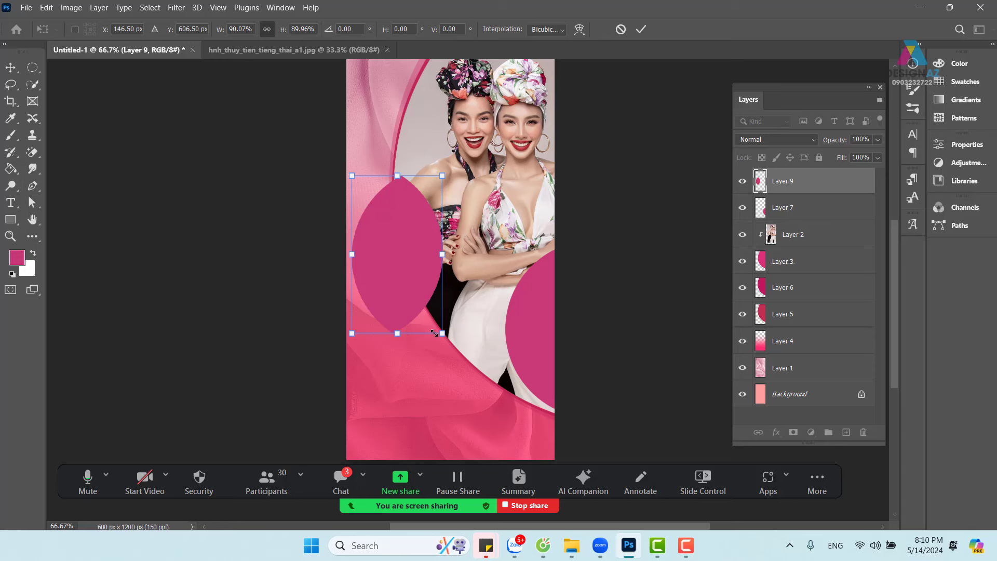
key("Return")
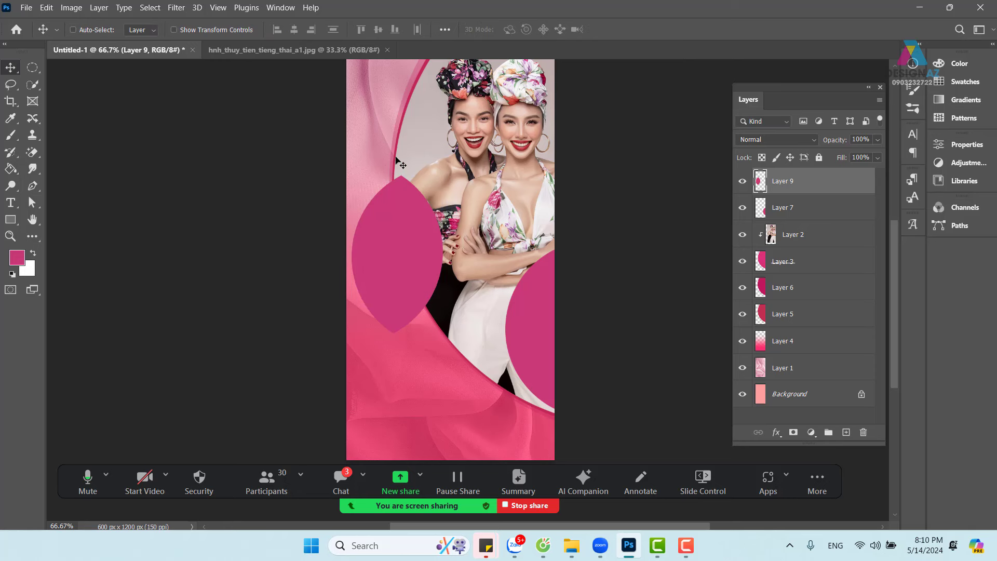
Step: Select Layers 2, 3, 6 and 5 together and shift them about 22 px right
left_click(816, 235)
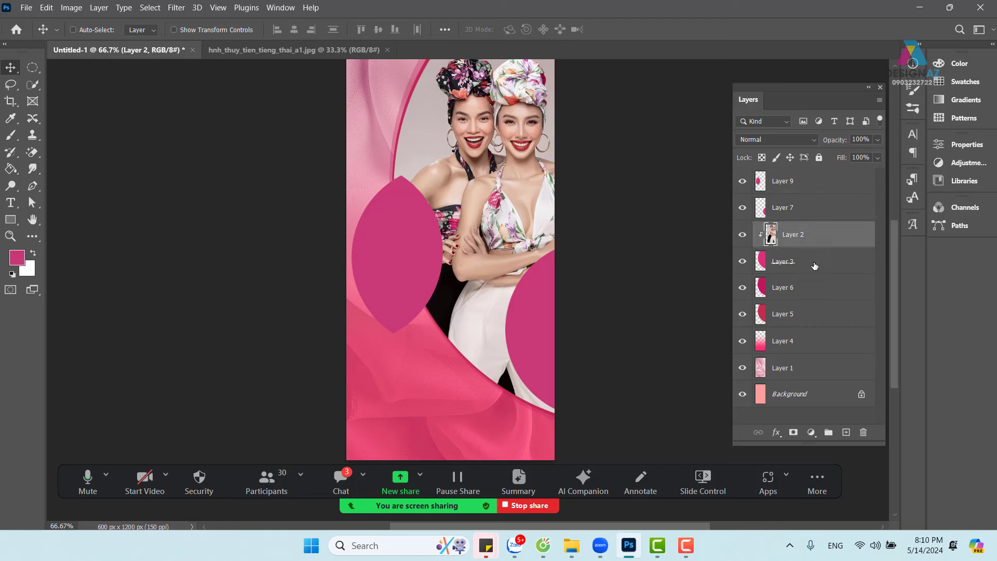
left_click(814, 266, "shift")
left_click(810, 290, "shift")
left_click(812, 322, "shift")
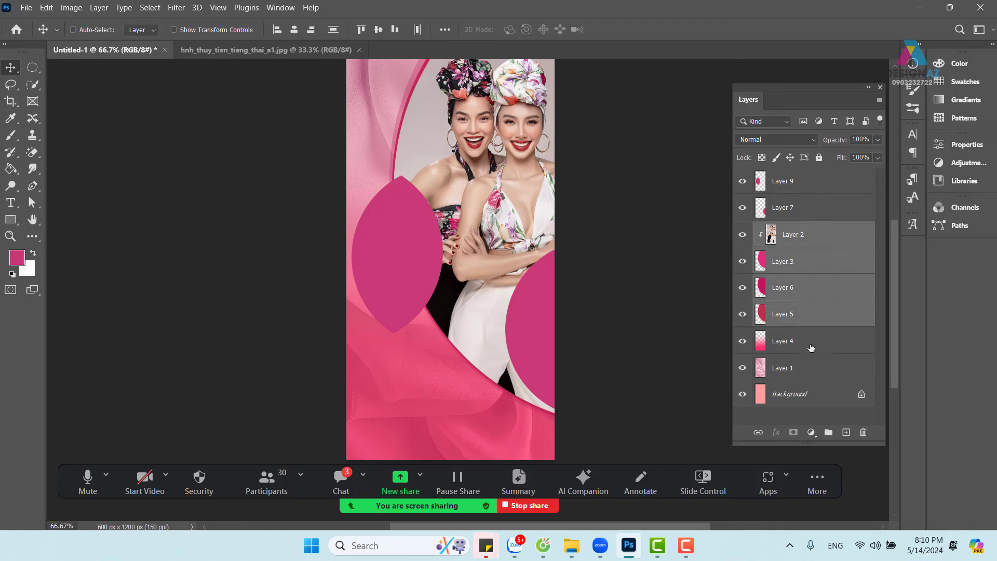
left_click_drag(469, 237, 477, 236)
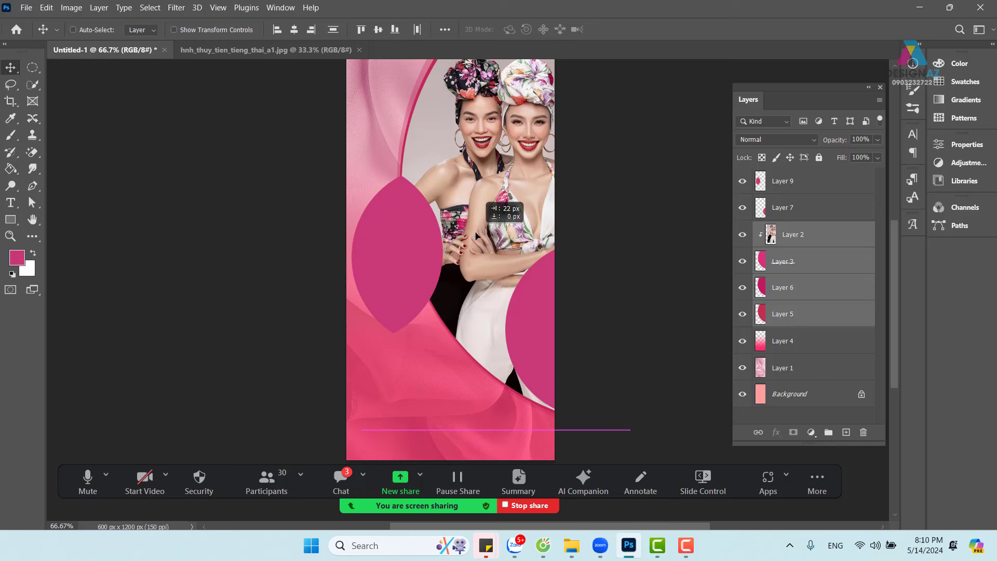
Step: Shift the models' photo (Layer 2) alone slightly left, then make Layer 9 active
right_click(506, 170)
left_click(518, 175)
key("shift+Left")
key("shift+Left")
key("shift+Left")
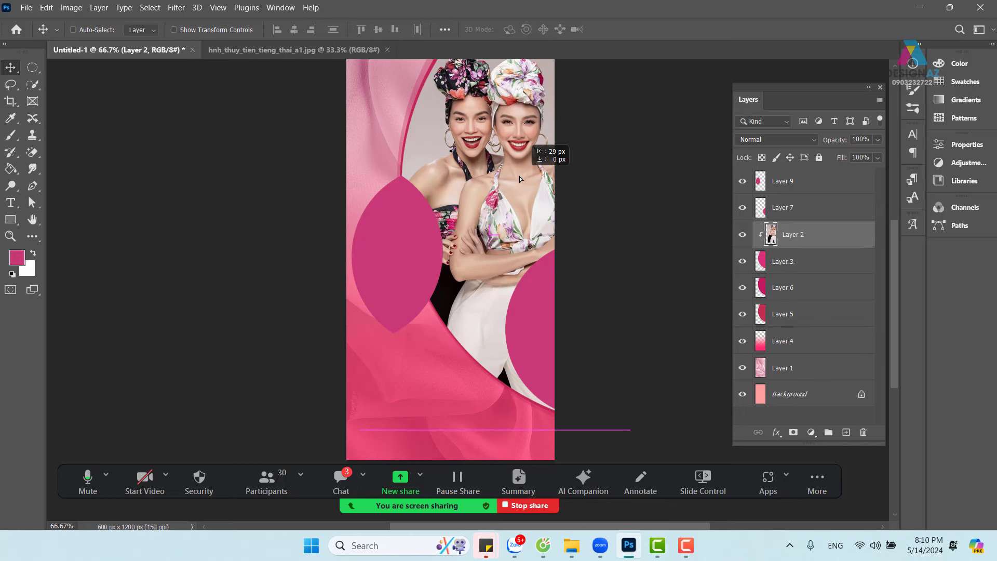
left_click_drag(519, 176, 516, 177)
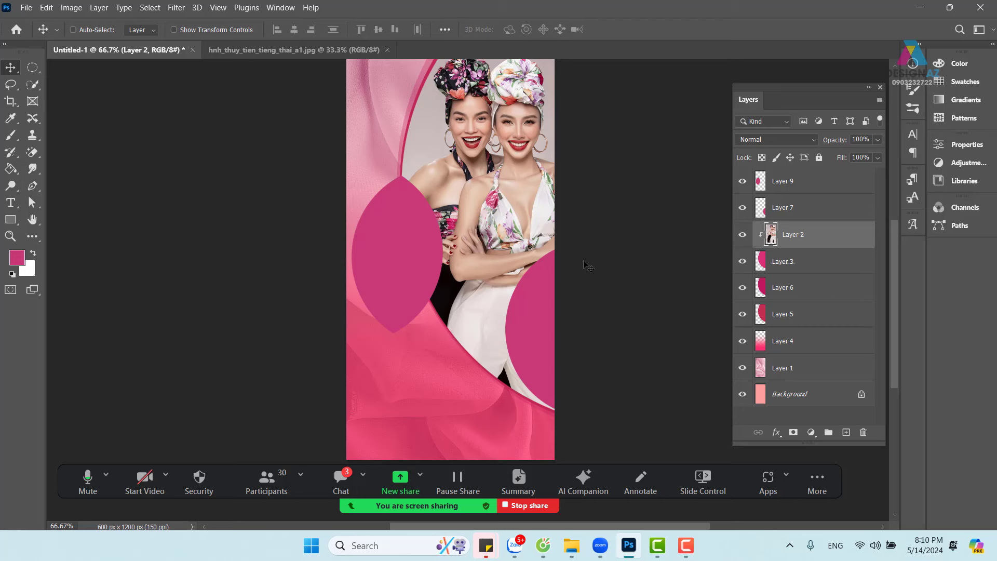
right_click(417, 220)
left_click(436, 225)
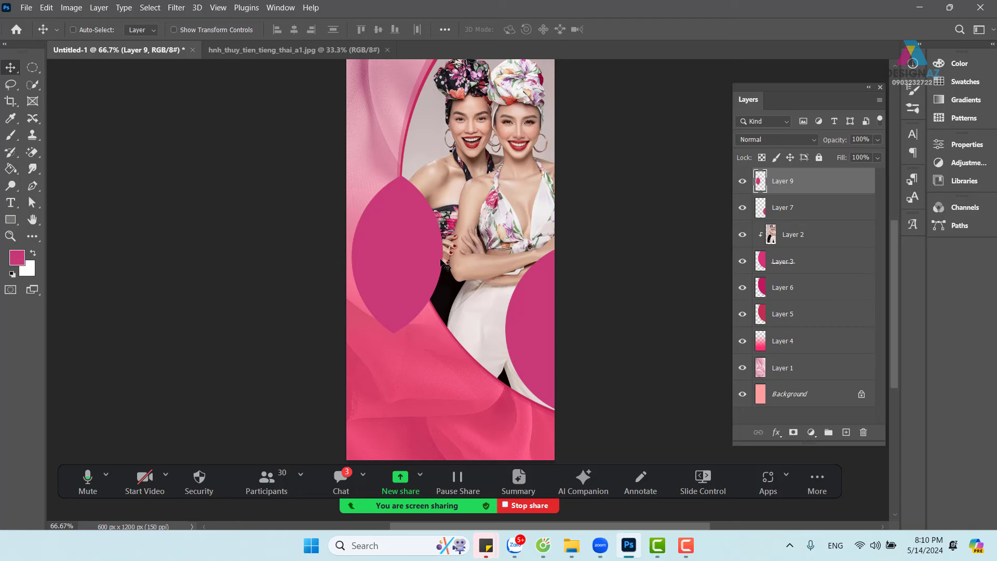
Step: Duplicate the left petal, lock its transparency, fill it light pink #d78da6, and place it over the original
left_click_drag(407, 253, 459, 368)
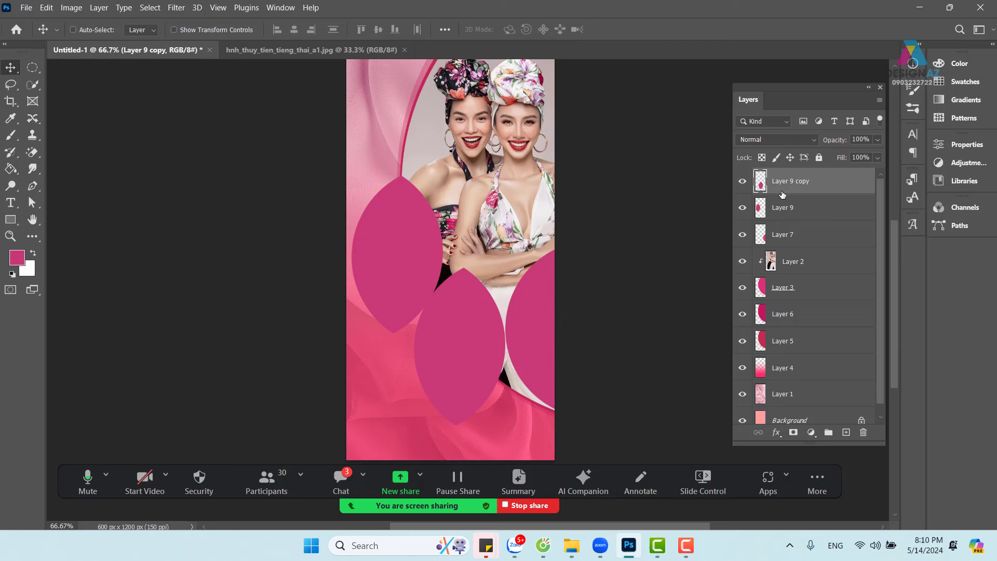
left_click(762, 158)
left_click(15, 264)
left_click(375, 125)
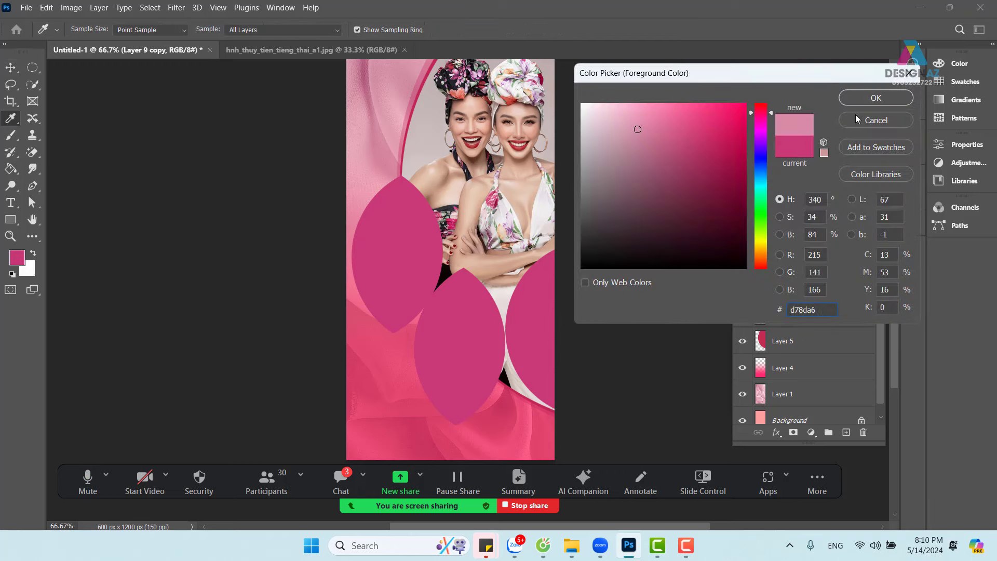
left_click(877, 99)
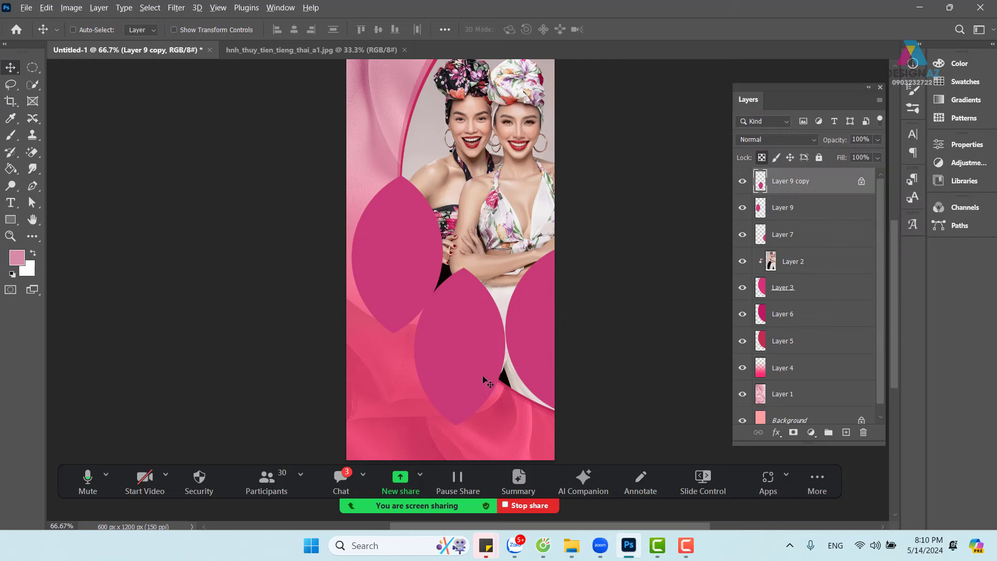
key("alt+BackSpace")
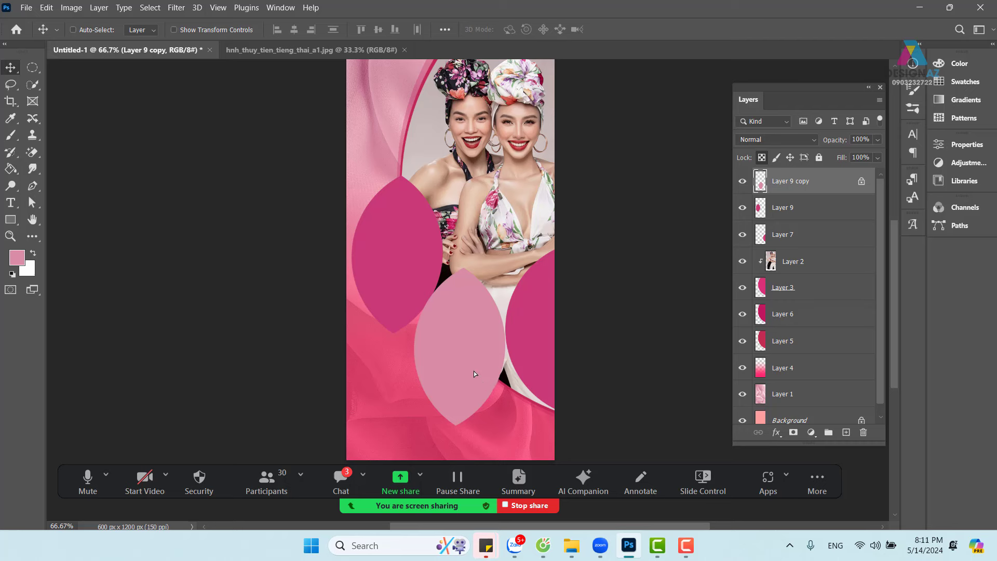
left_click_drag(474, 371, 413, 287)
Step: Shrink the light pink petal to about 94% to leave a thin magenta rim, then pull a copy right
key("ctrl+plus")
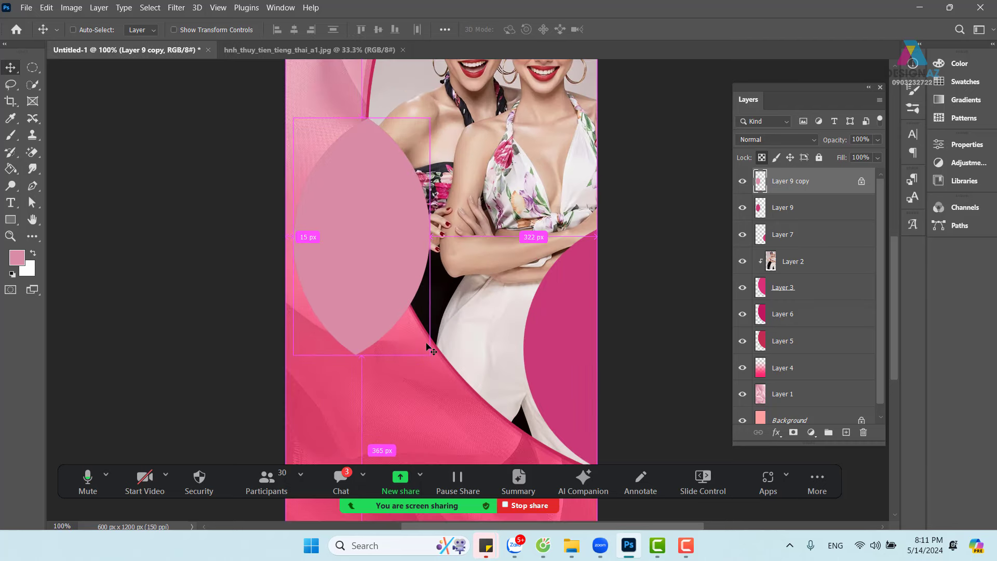
key("ctrl+t")
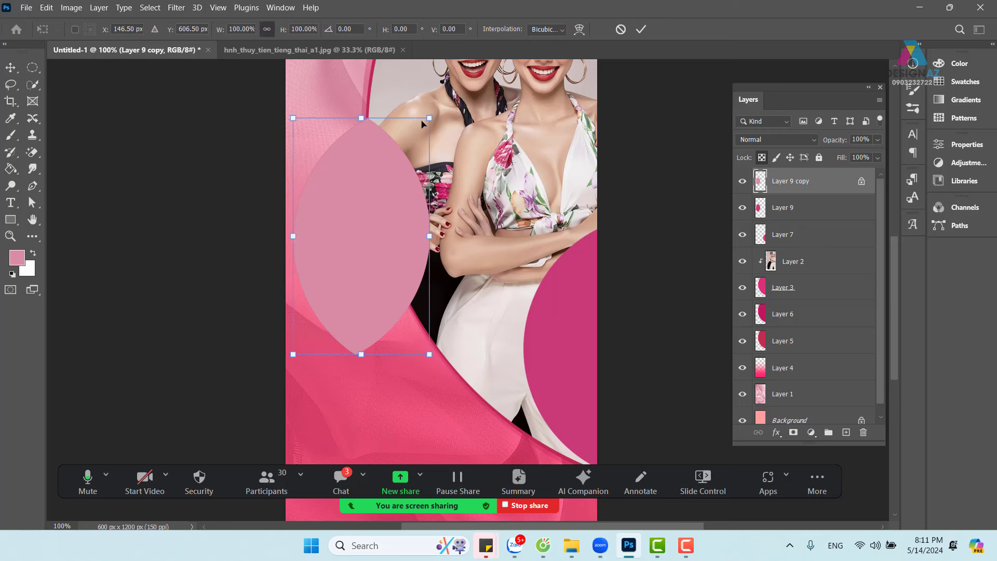
left_click_drag(431, 117, 420, 120)
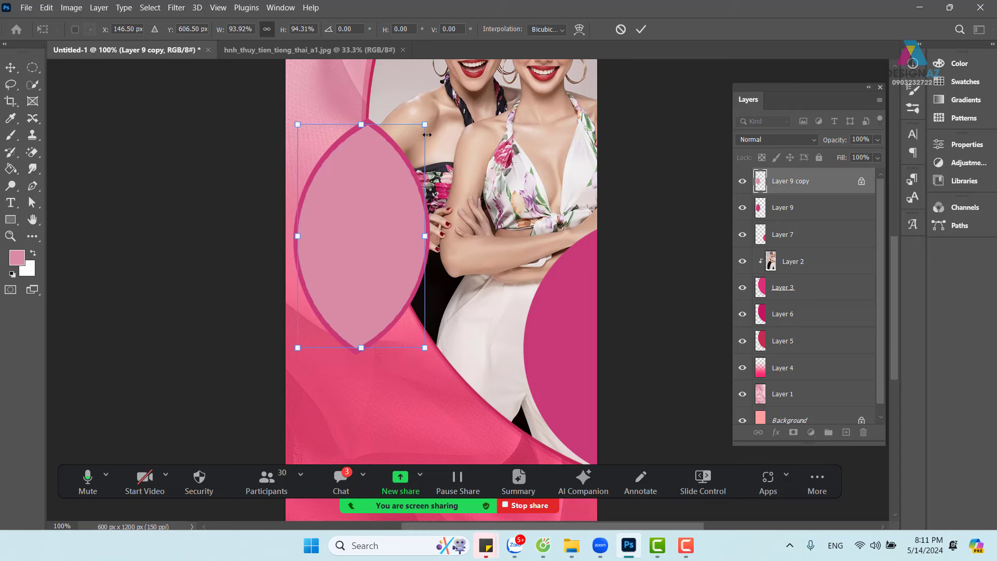
key("ctrl+minus")
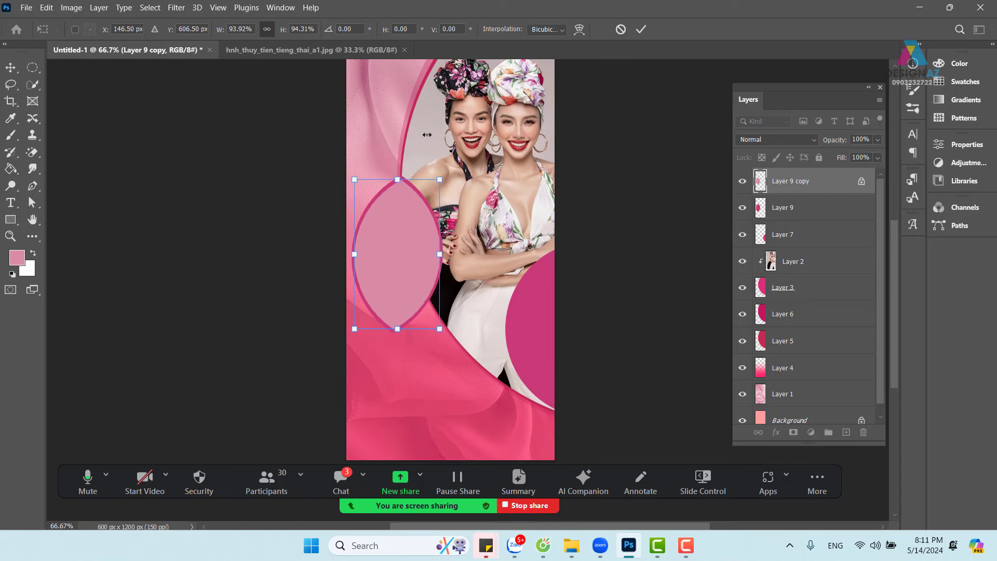
key("Return")
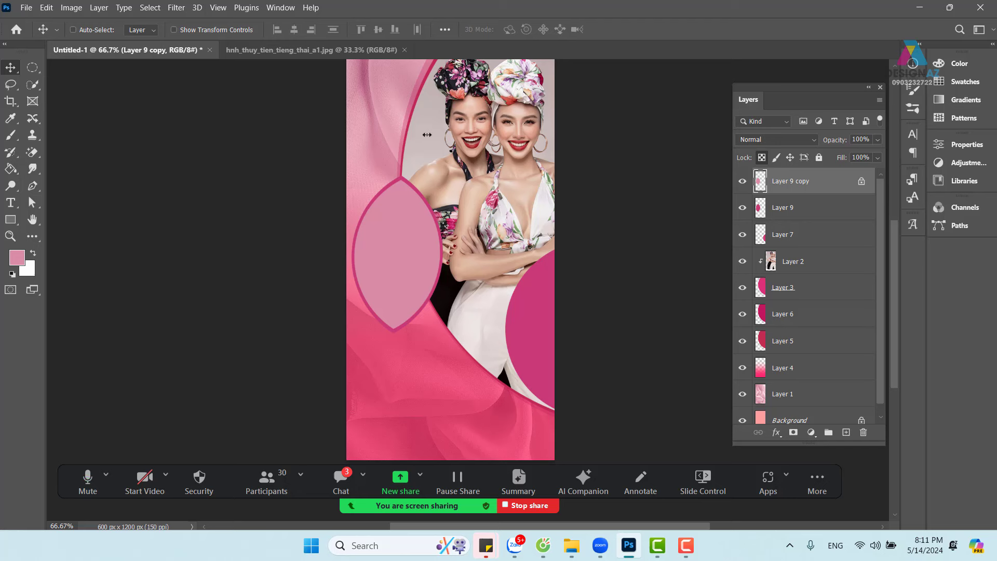
left_click_drag(396, 241, 333, 258)
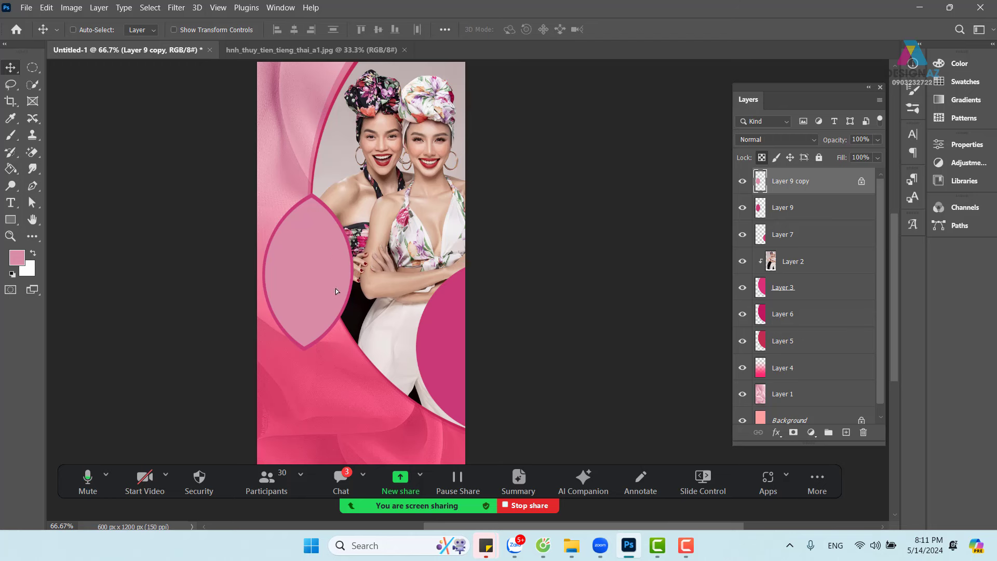
left_click_drag(336, 289, 427, 314)
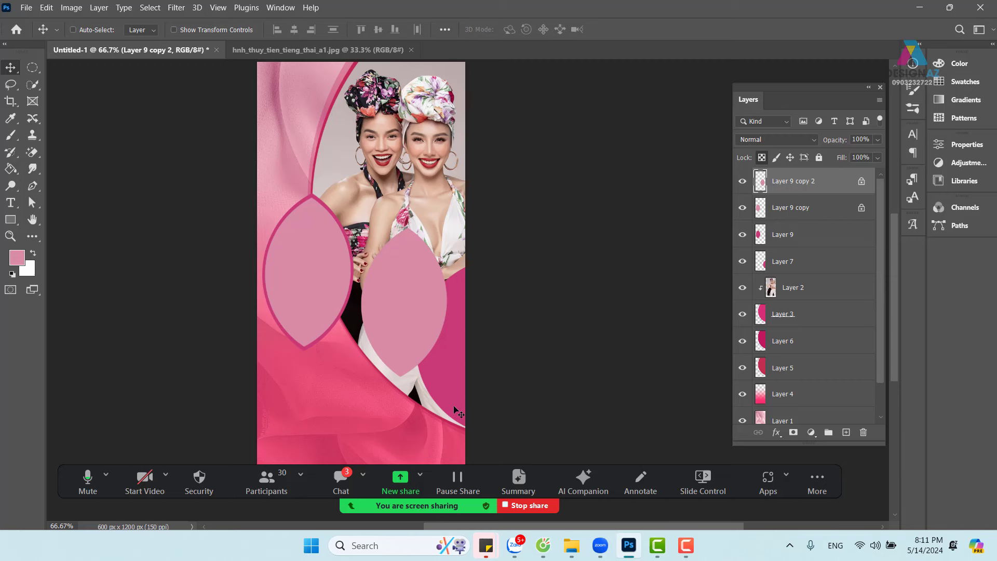
Step: Shrink the petal copy to about 40% and position it on the lower right magenta circle
key("ctrl+t")
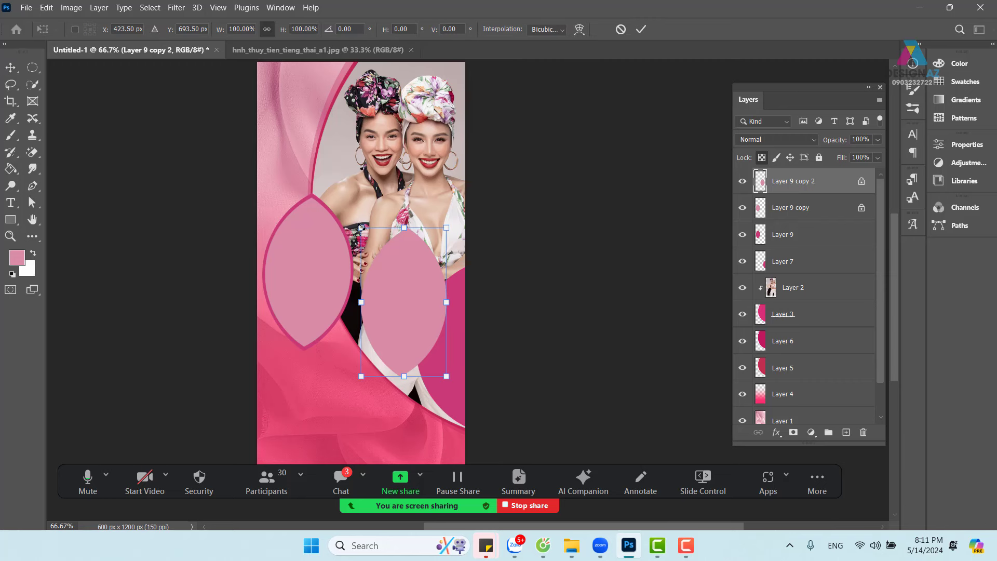
left_click_drag(362, 227, 405, 306)
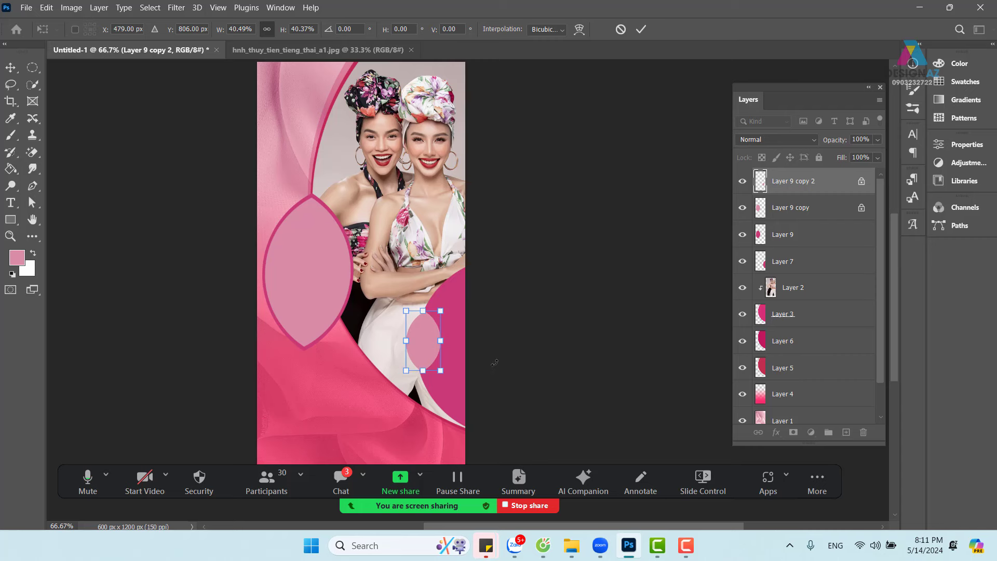
key("ctrl+plus")
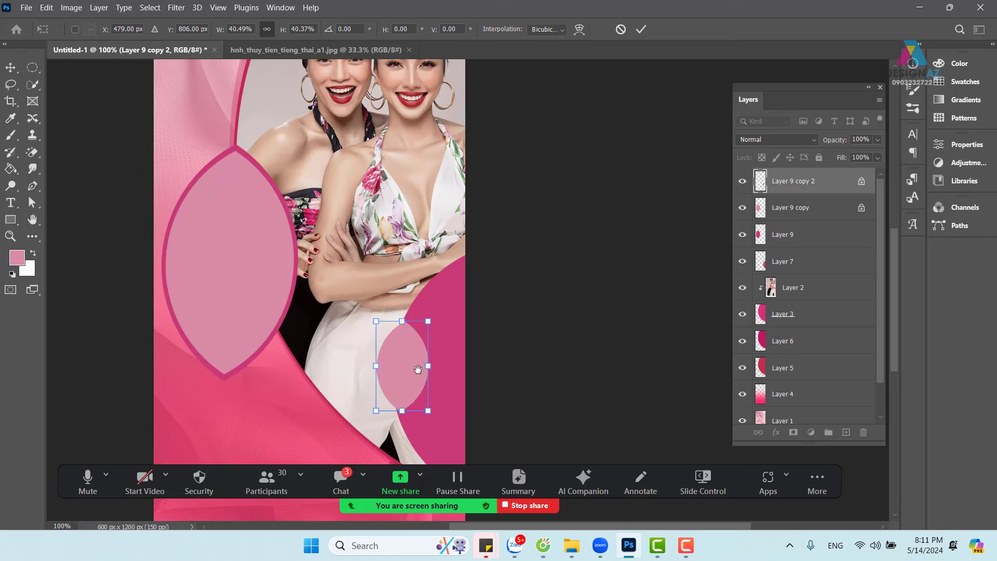
scroll(402, 337, "down", 2)
left_click_drag(403, 340, 396, 340)
key("Up")
key("Up")
key("Up")
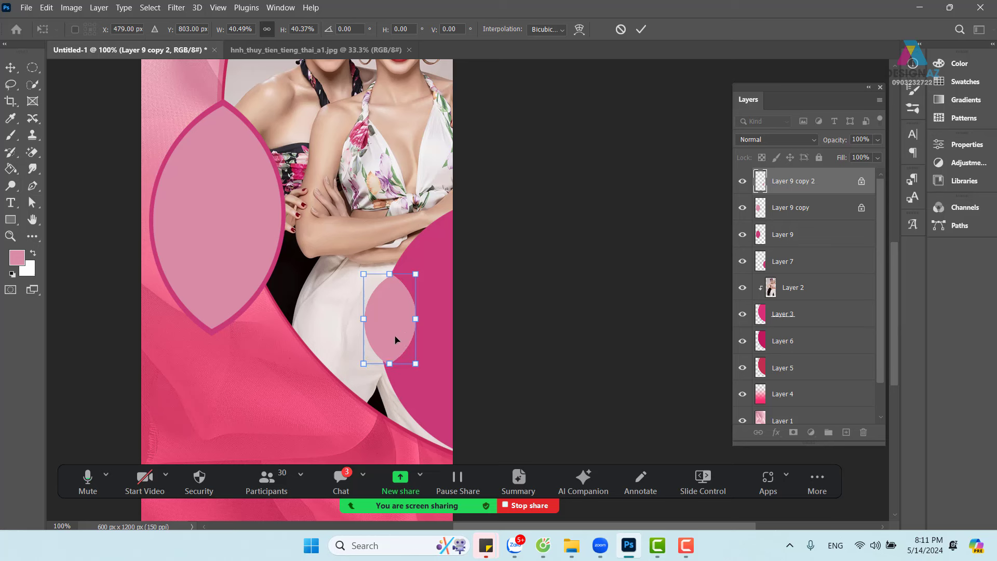
key("Left")
key("Left")
key("Left")
key("Left")
key("Left")
key("Left")
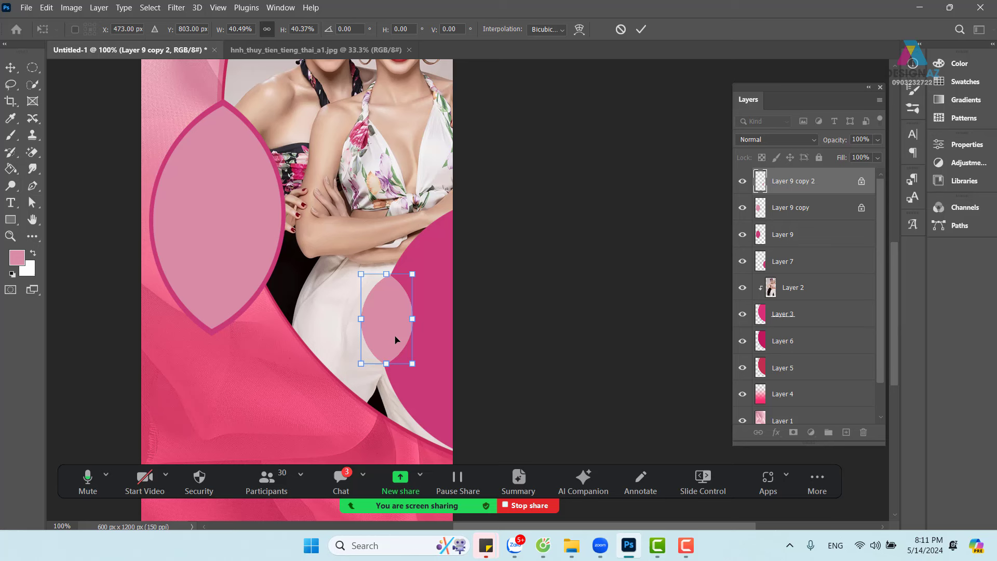
key("Return")
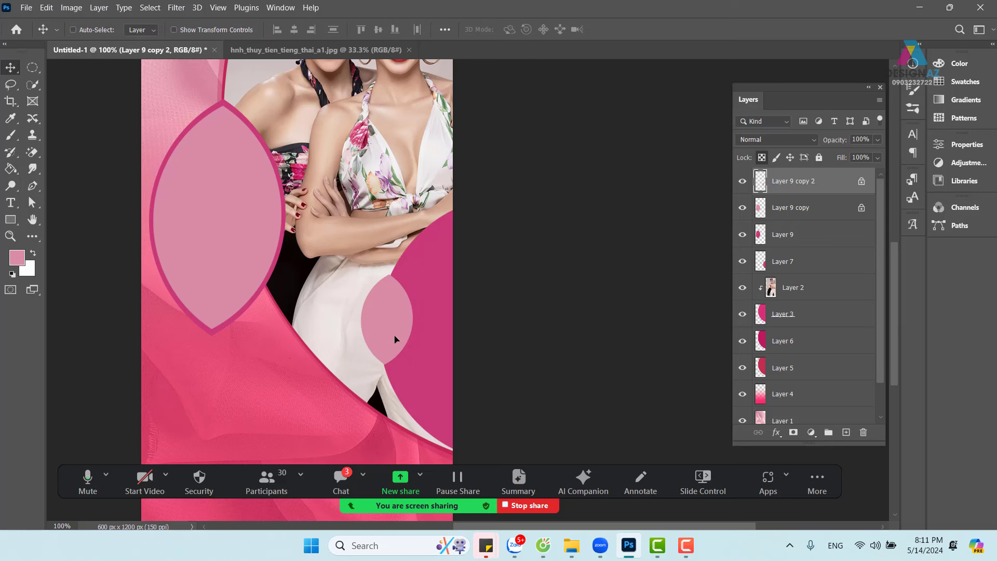
key("Down")
key("Down")
key("Down")
key("Down")
left_click_drag(396, 305, 393, 378)
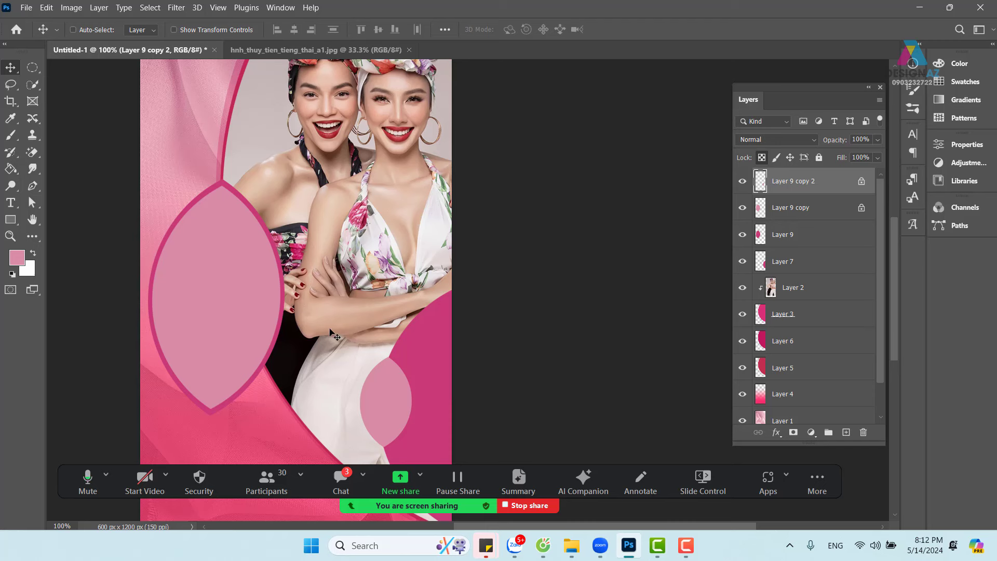
Step: Fill the small petal with white (#ffffff)
left_click(16, 257)
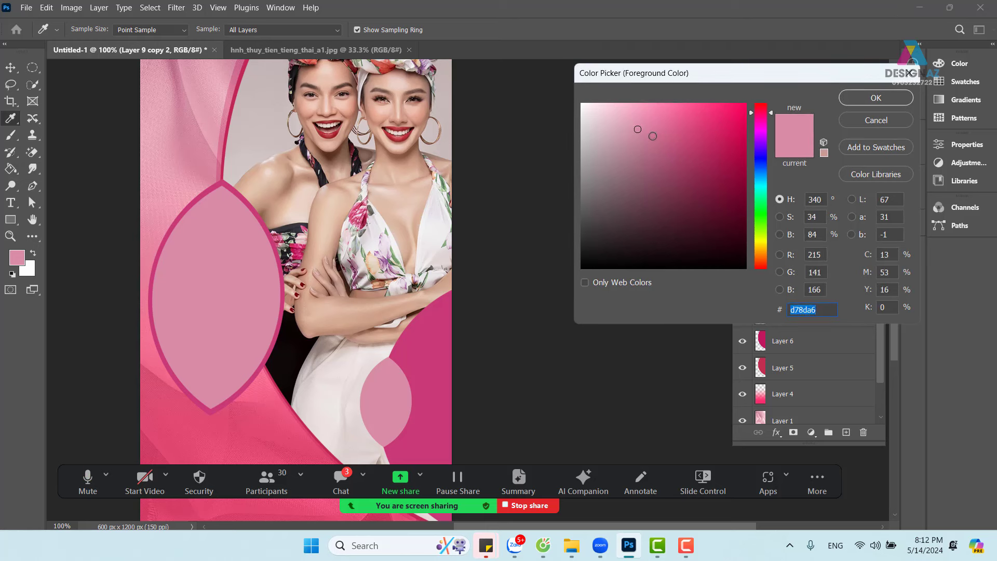
type("ffffff")
left_click(855, 104)
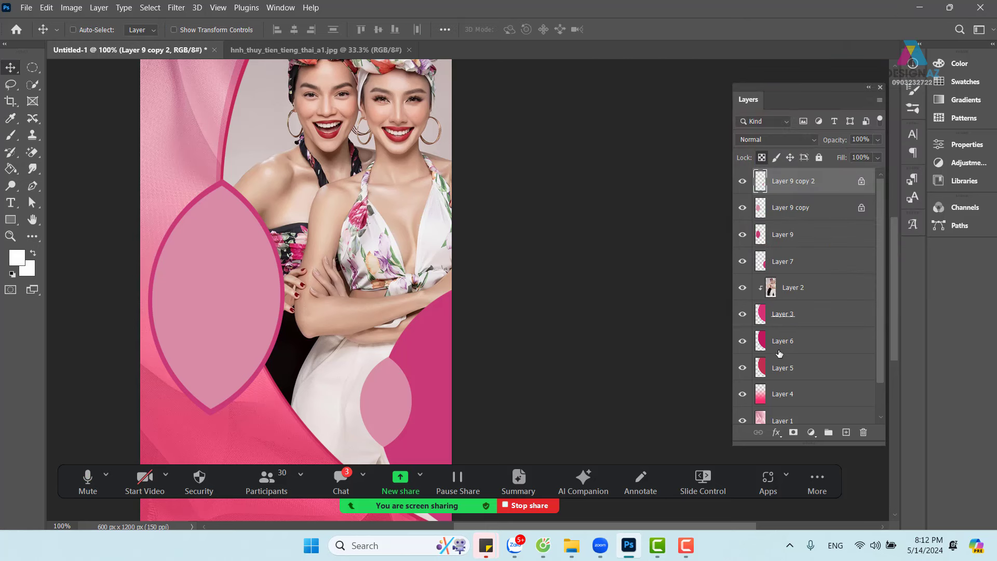
key("alt+BackSpace")
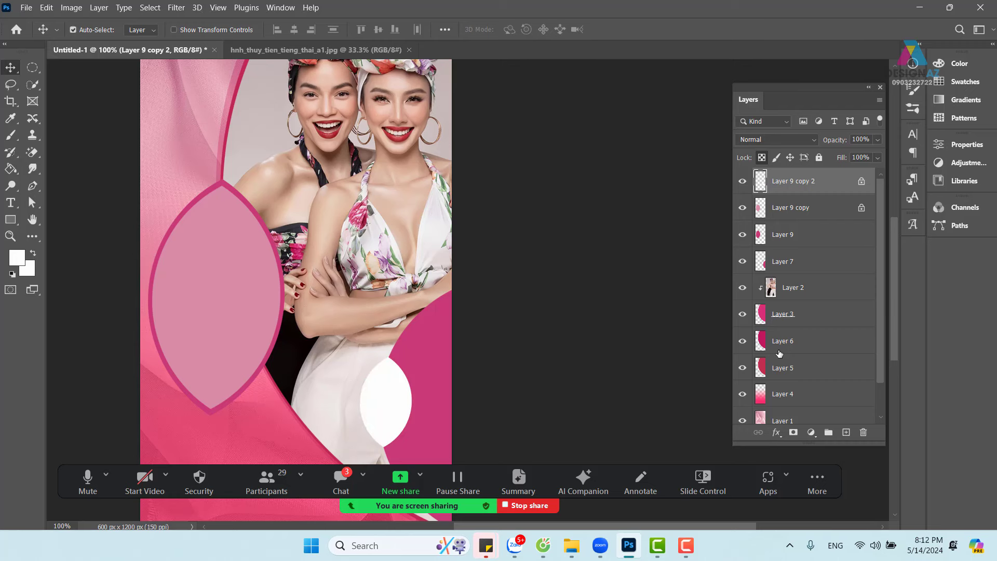
key("ctrl+minus")
left_click_drag(519, 412, 438, 357)
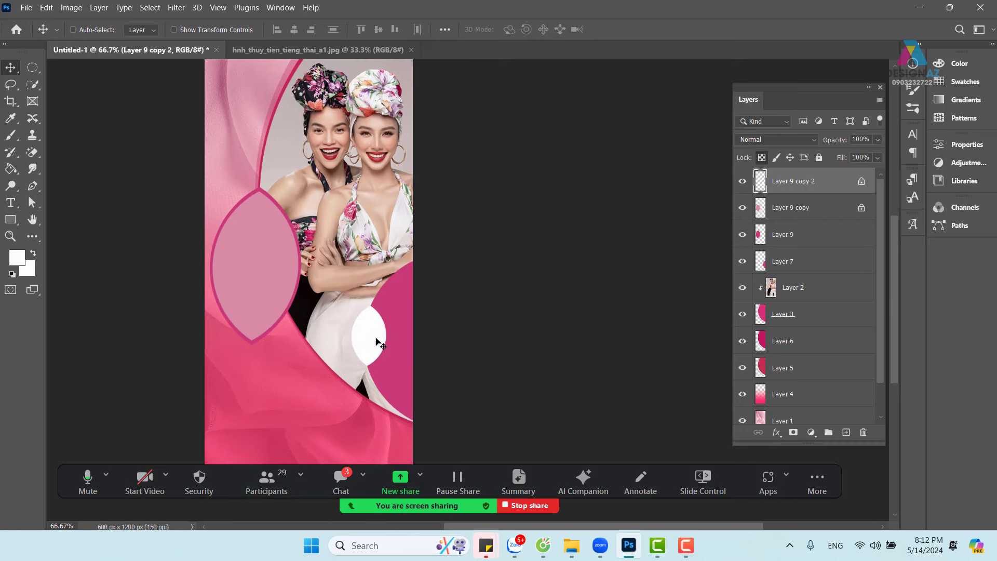
Step: Duplicate the white leaf upward and fill the copy with light pink #ff93b7
left_click_drag(378, 340, 397, 281)
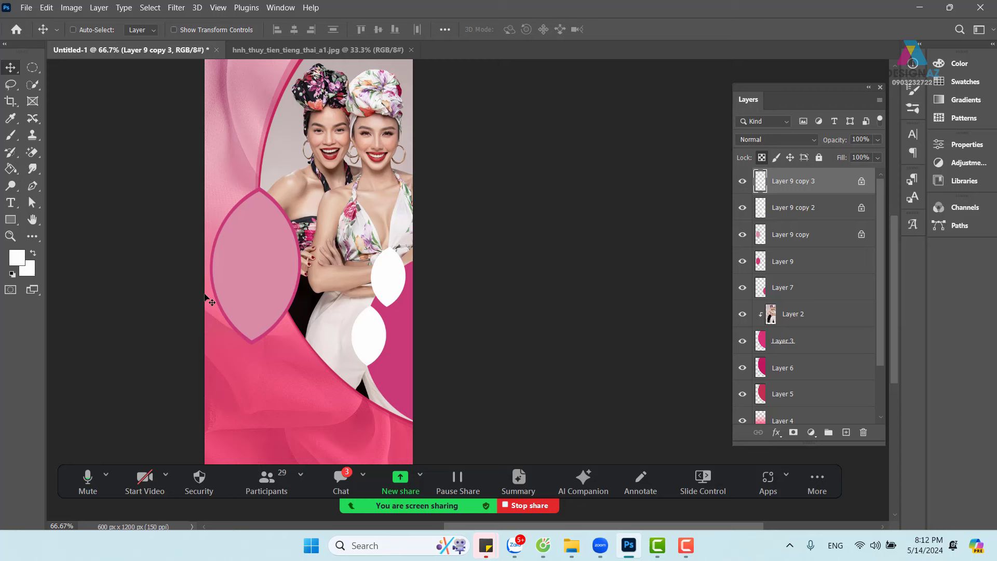
left_click(17, 257)
left_click_drag(648, 111, 652, 101)
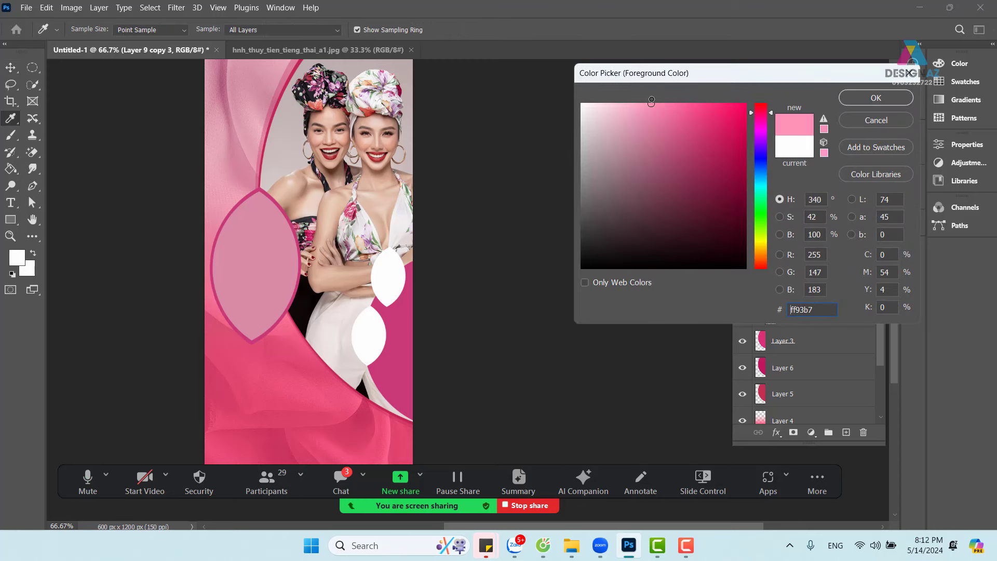
left_click(876, 98)
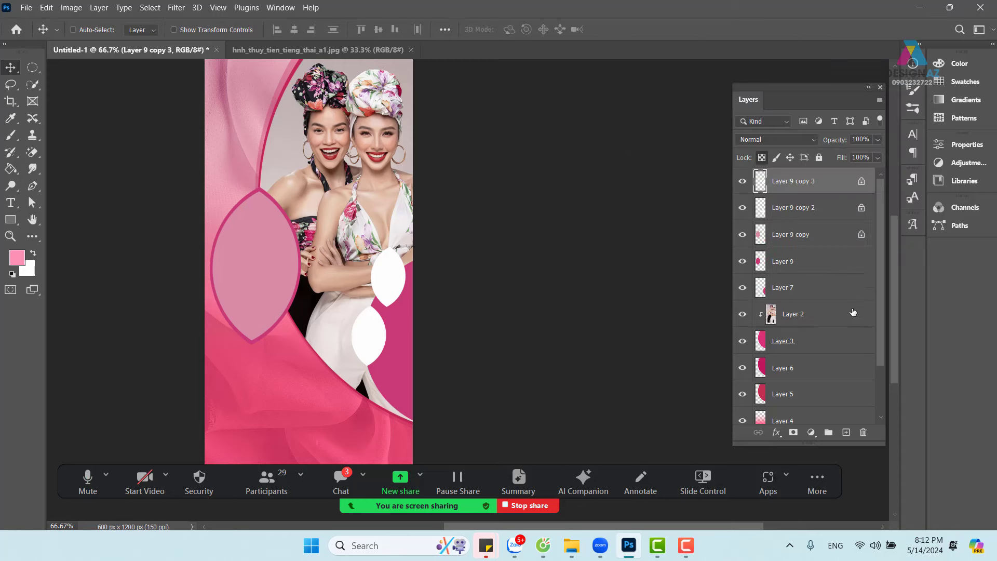
key("alt+BackSpace")
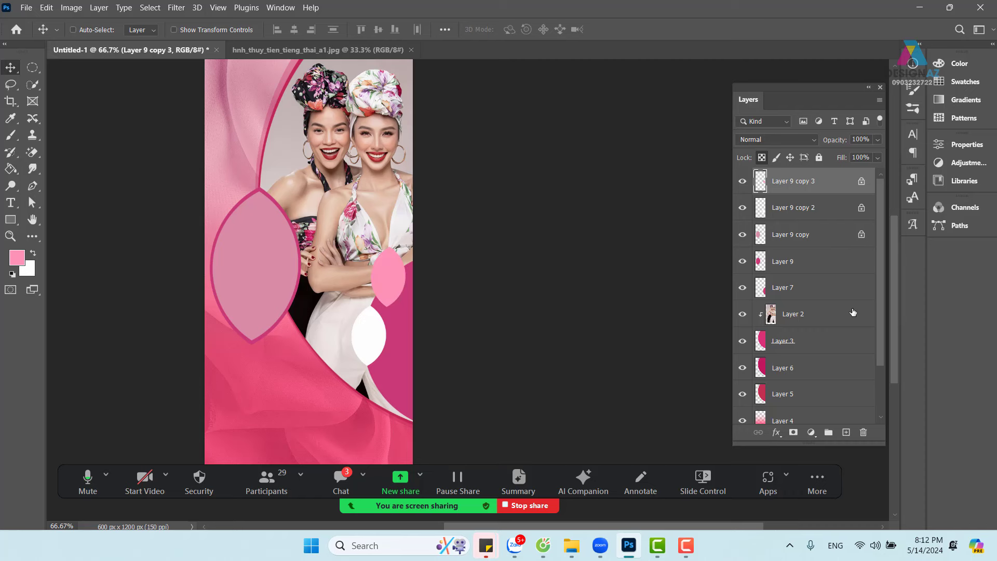
Step: Move the pink leaf over the white leaf and shrink it to fit inside
key("ctrl+1")
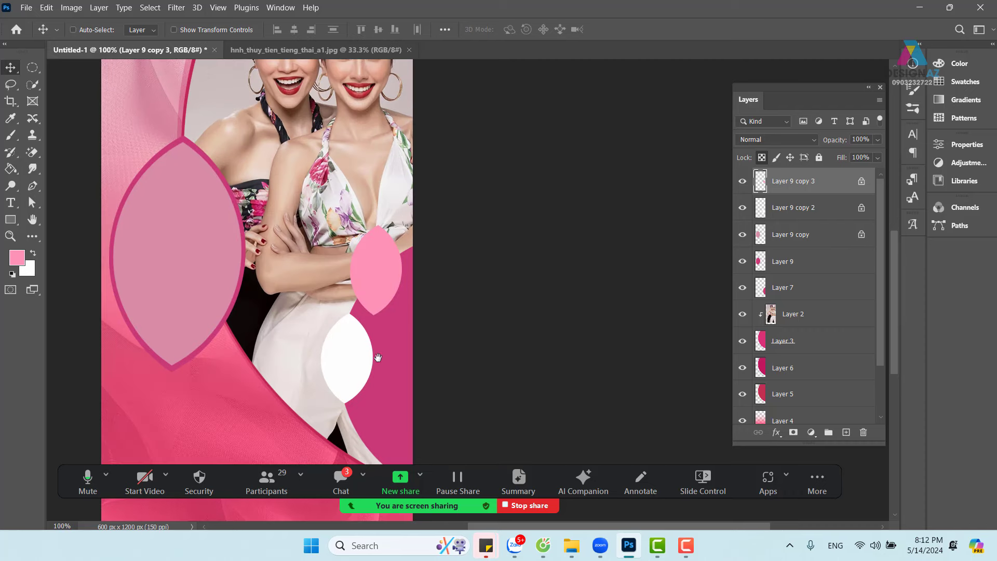
left_click_drag(378, 357, 363, 320)
right_click(360, 238)
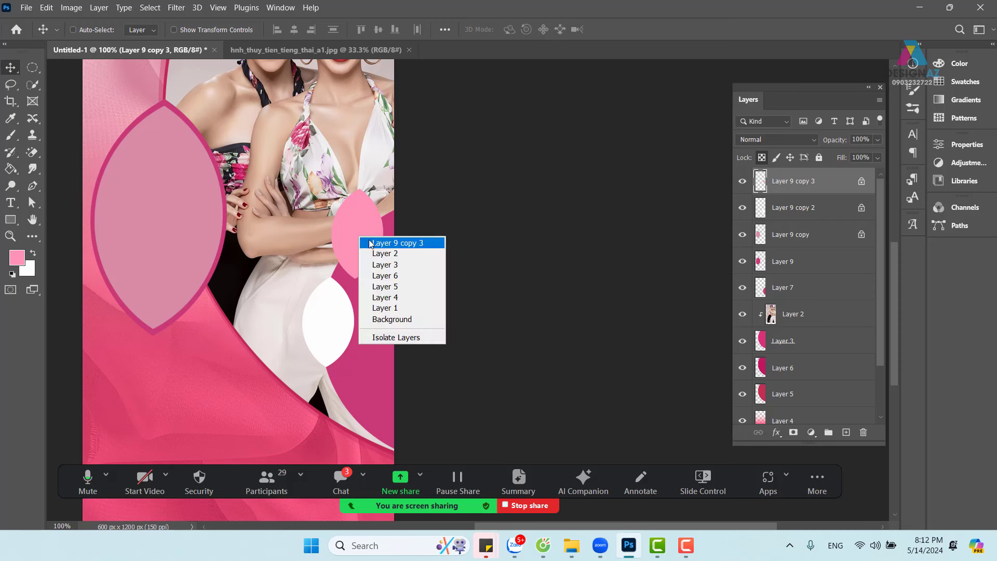
left_click(384, 243)
left_click_drag(366, 253, 340, 335)
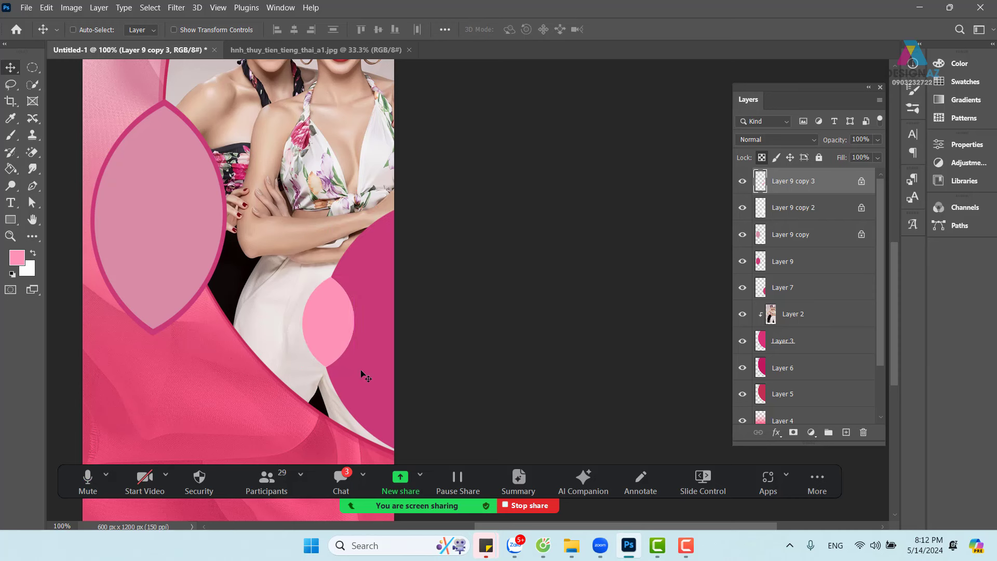
key("ctrl+t")
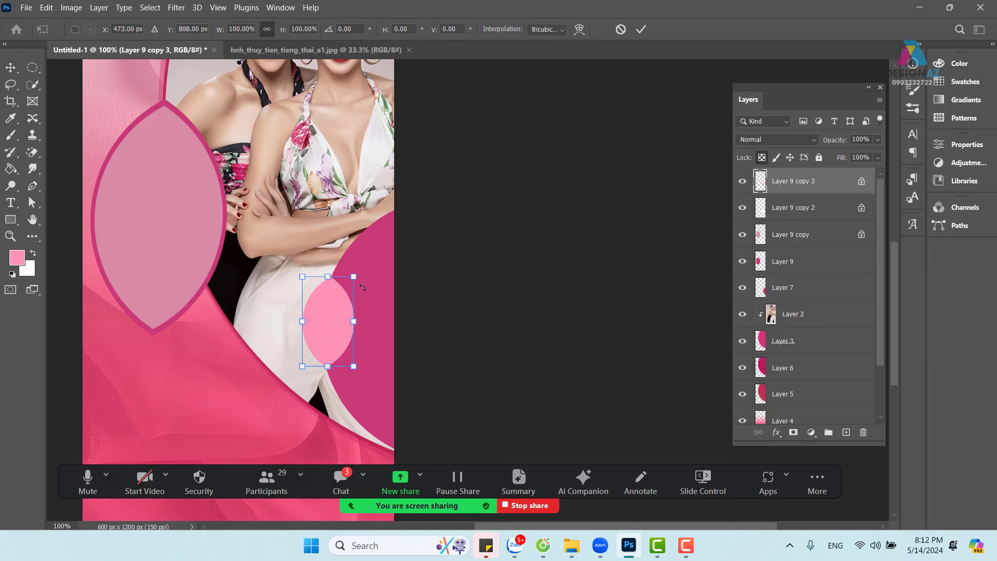
left_click_drag(354, 277, 348, 282)
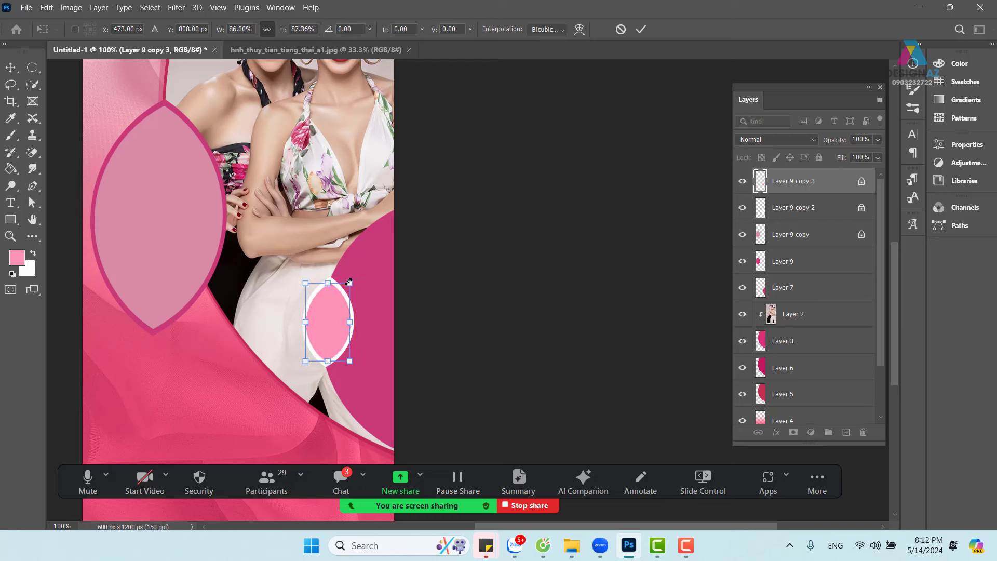
key("Return")
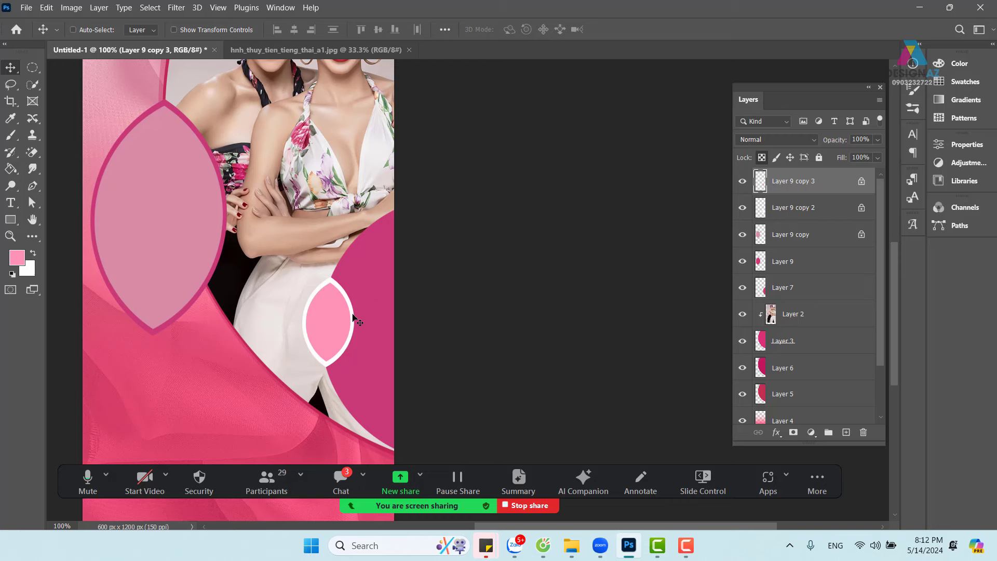
Step: Select both leaf layers plus Layer 7 and move the leaf pair 35 px right
right_click(336, 323)
left_click(353, 325)
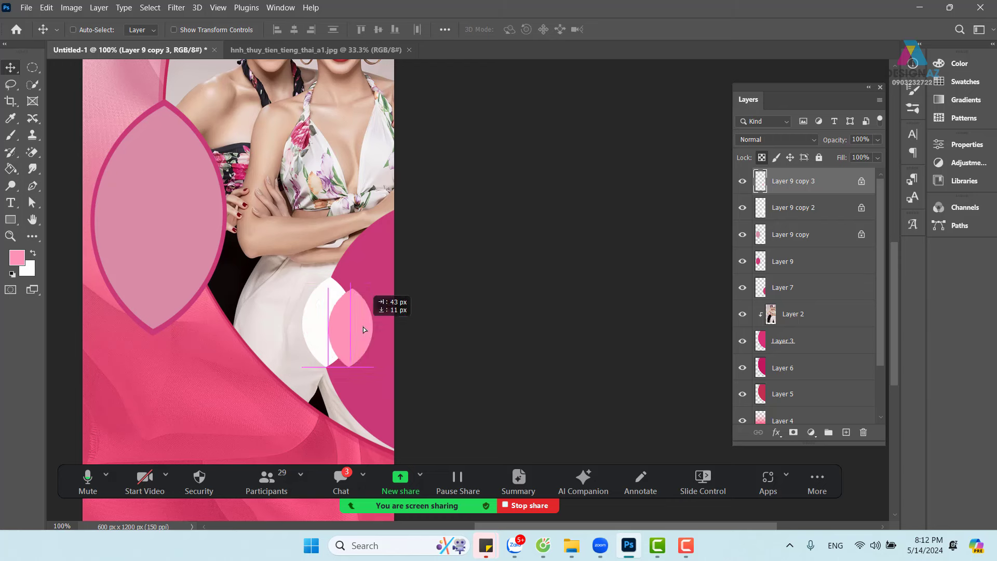
right_click(350, 307)
left_click(367, 308)
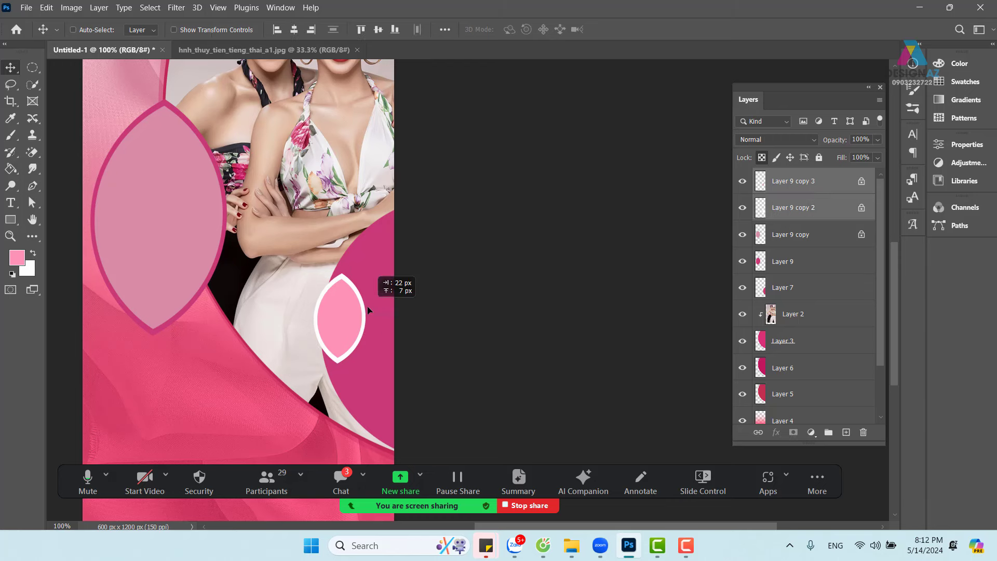
right_click(385, 266)
left_click(389, 270)
left_click_drag(374, 282, 392, 285)
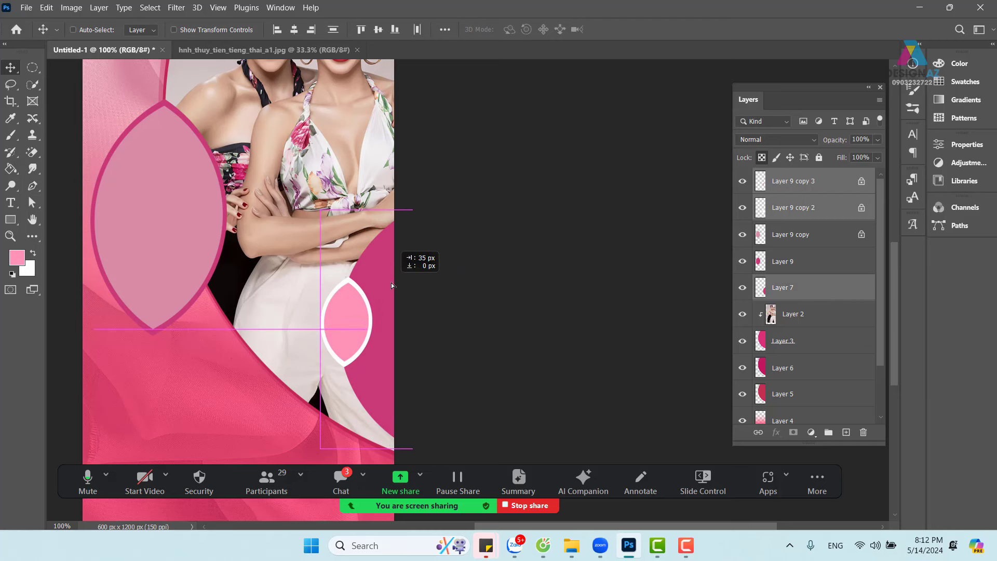
left_click_drag(392, 284, 393, 286)
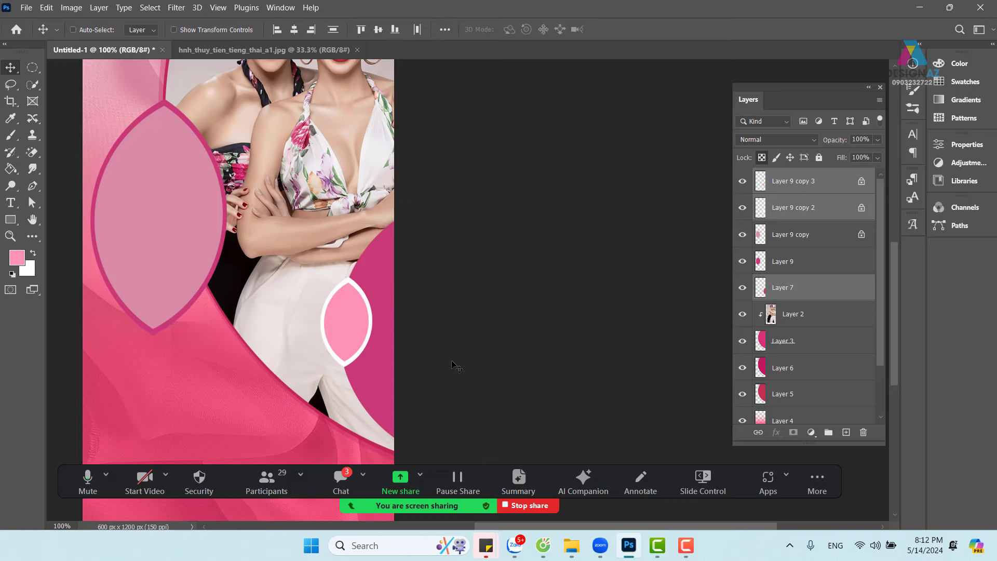
Step: Select the large left leaf's layer and bring up the Open dialog
scroll(457, 366, "down", 1)
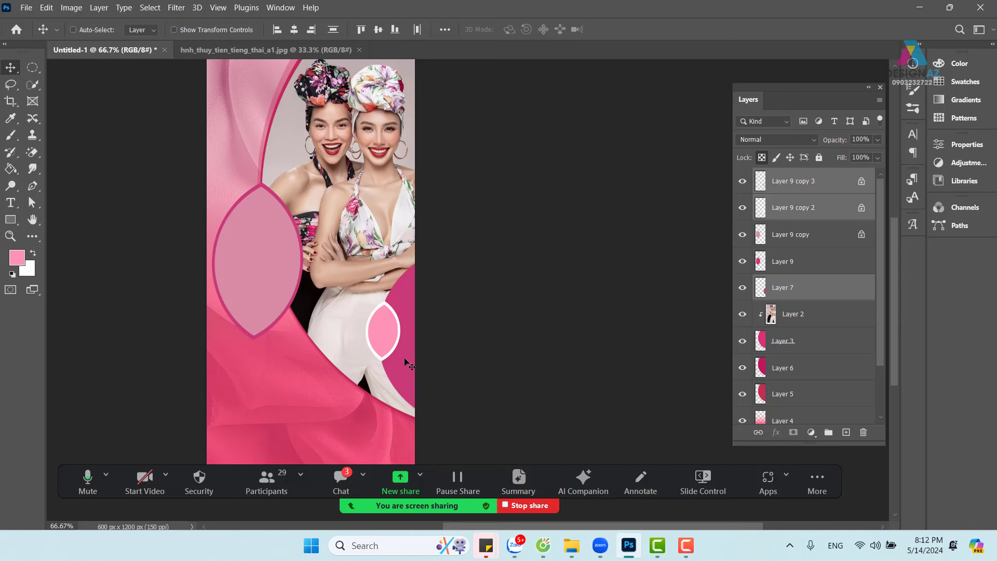
right_click(255, 233)
left_click(270, 240)
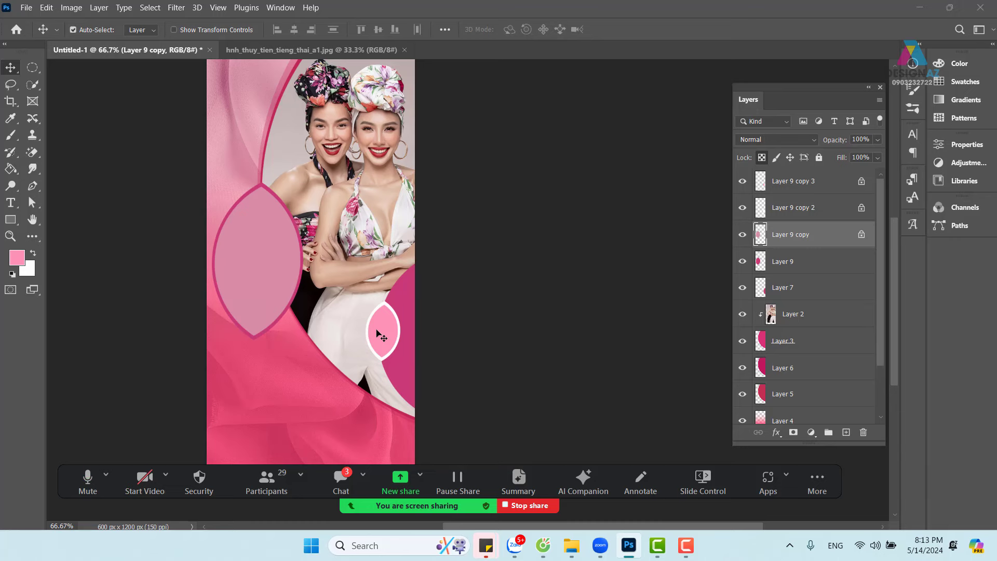
key("ctrl+o")
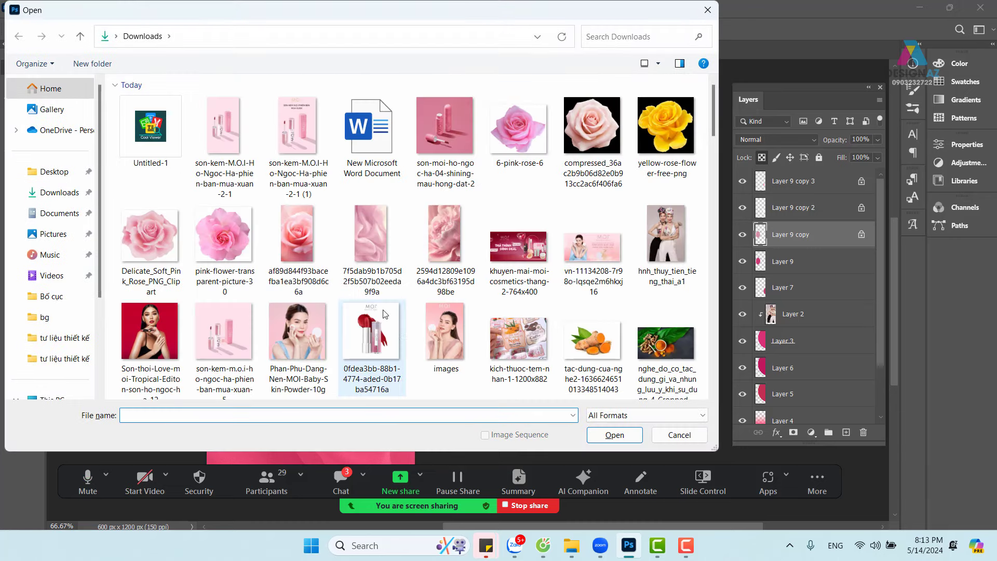
Step: Open the M.O.I lipstick product photo and select all of it
left_click(224, 136)
left_click(615, 436)
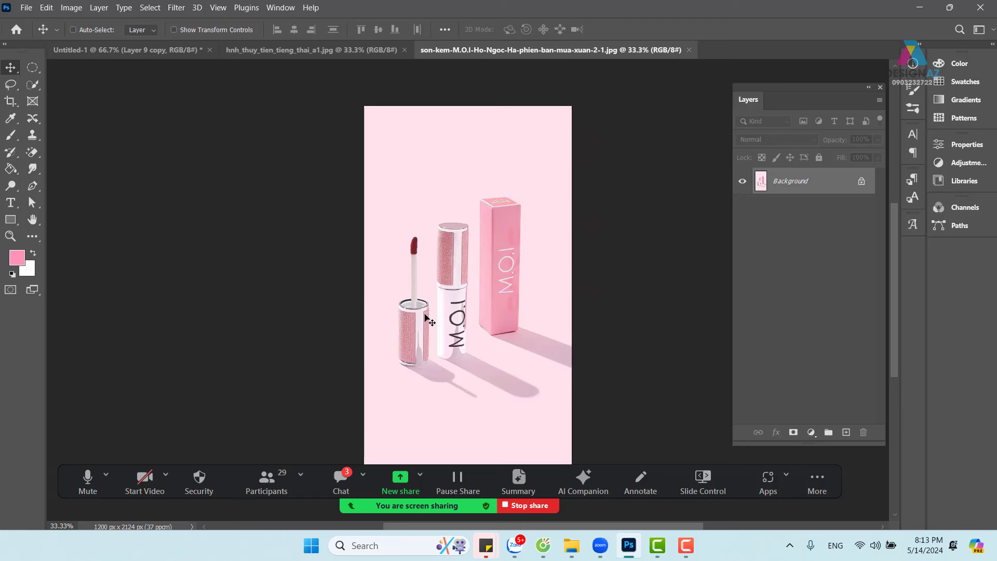
key("ctrl+a")
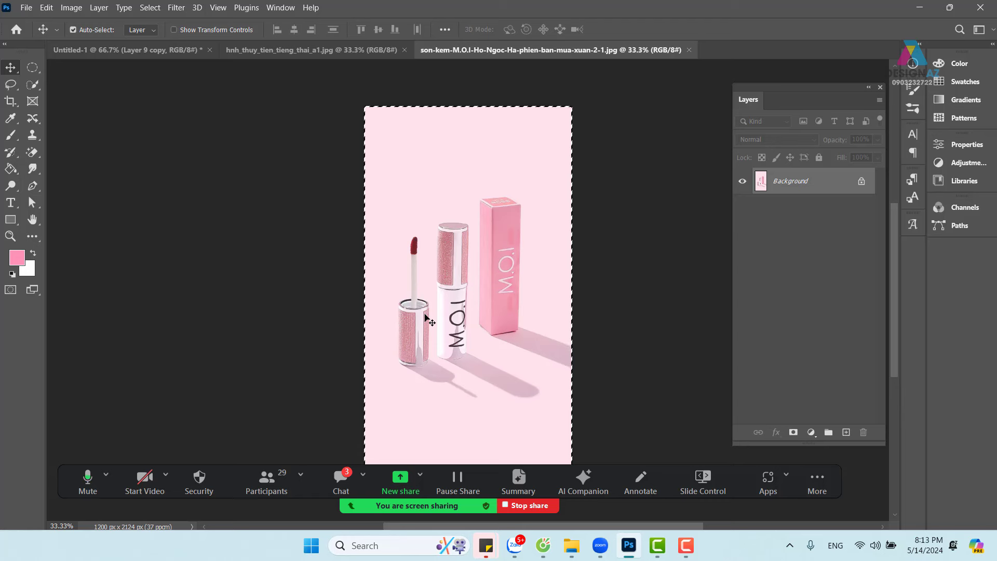
Step: Paste the lipstick photo above Layer 9 copy in the poster and clip it to the left leaf
left_click(88, 49)
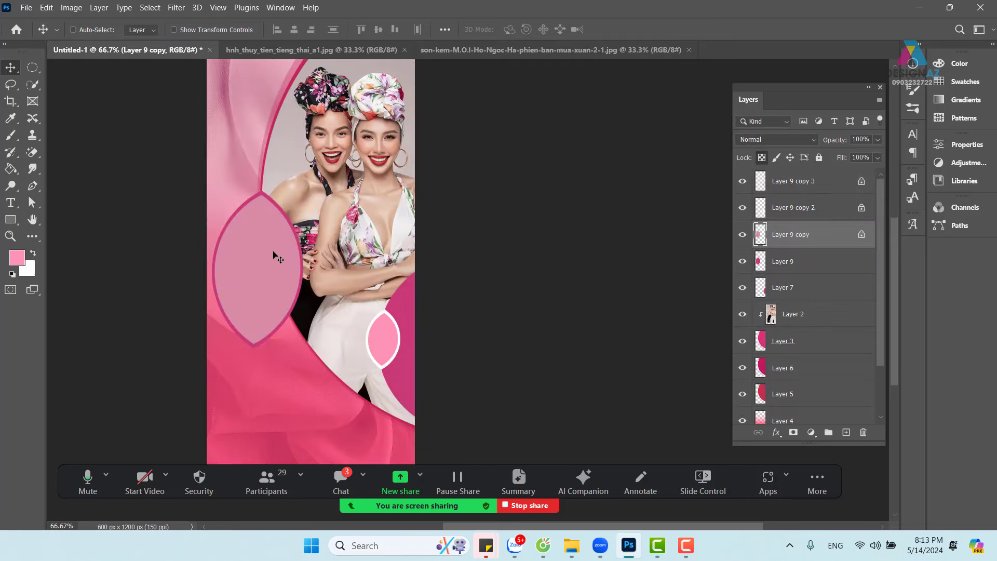
right_click(257, 239)
left_click(273, 245)
mouse_move(279, 258)
left_mouse_down()
mouse_move(286, 248)
mouse_move(281, 257)
left_mouse_up()
key("ctrl+v")
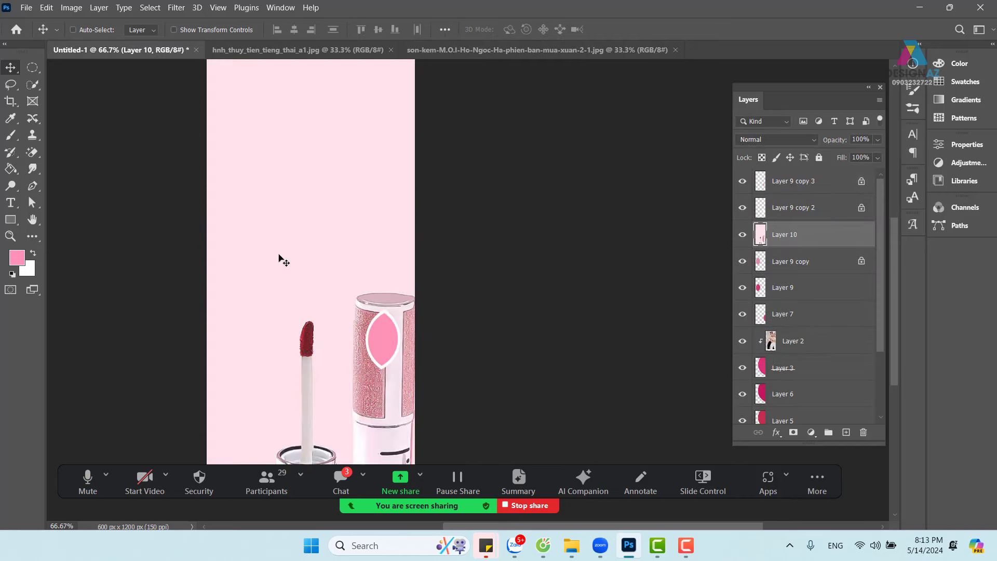
left_click_drag(329, 287, 281, 204)
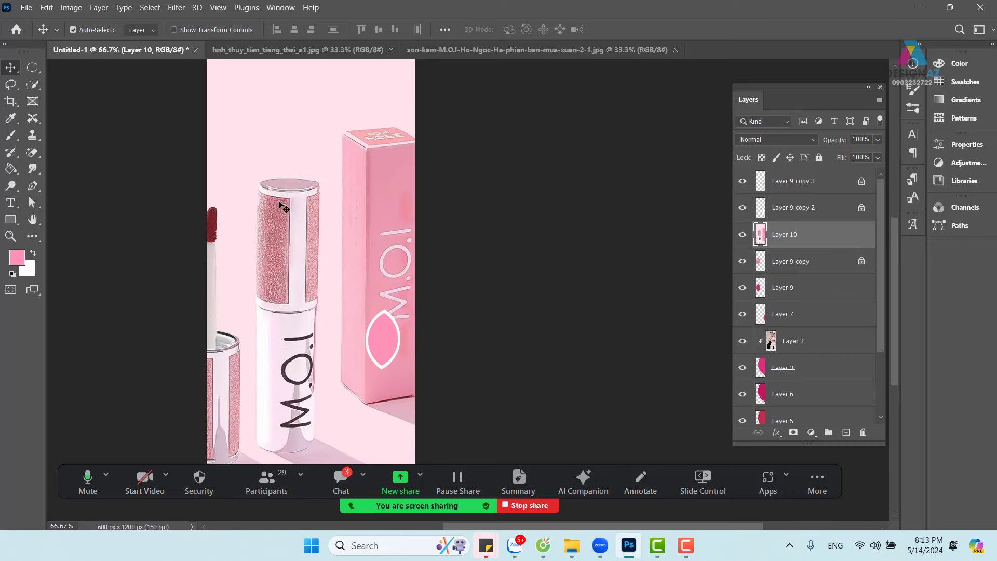
key("ctrl+alt+g")
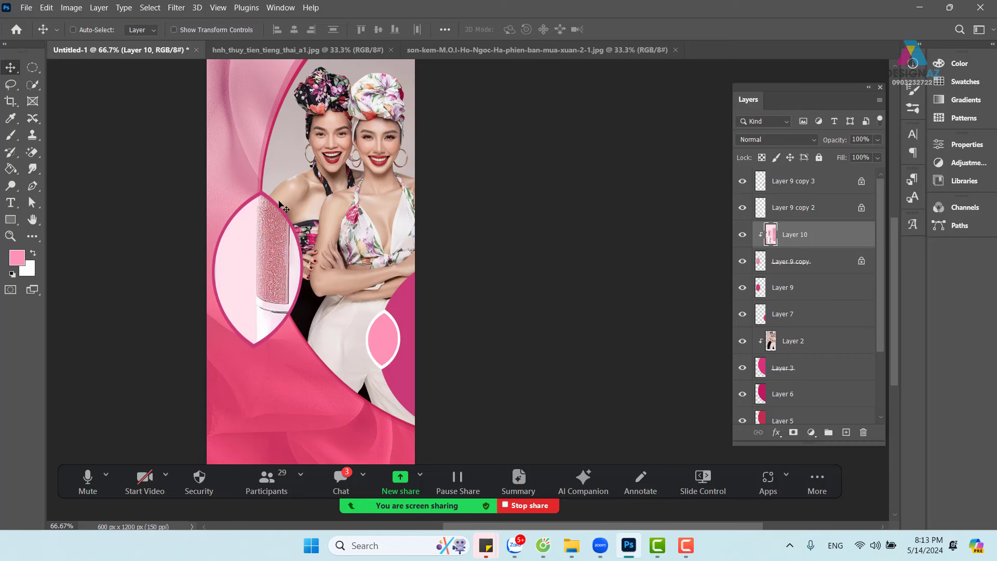
Step: Scale the lipstick photo down to about 28% and move it over the left leaf
key("ctrl+t")
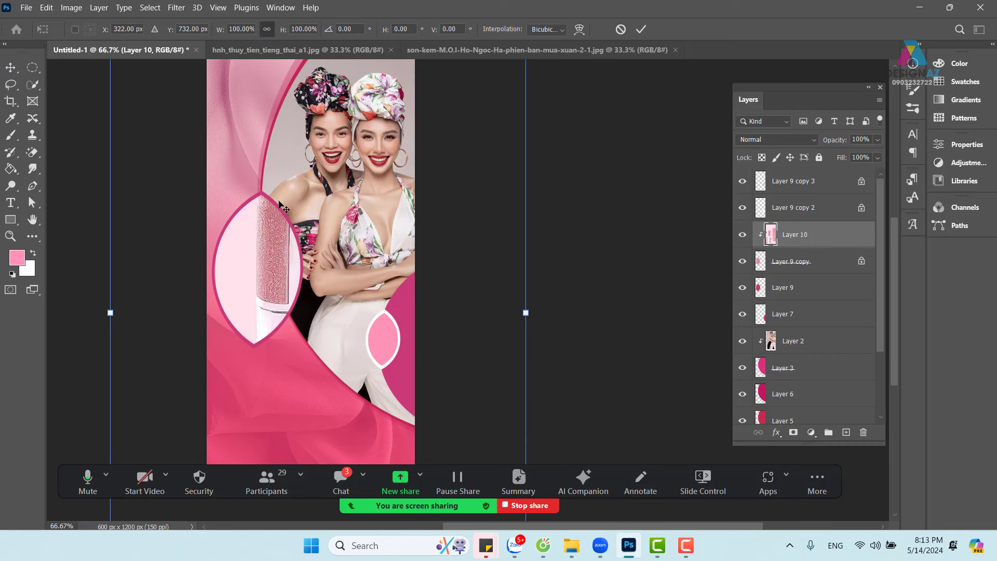
key("ctrl+minus")
key("ctrl+minus")
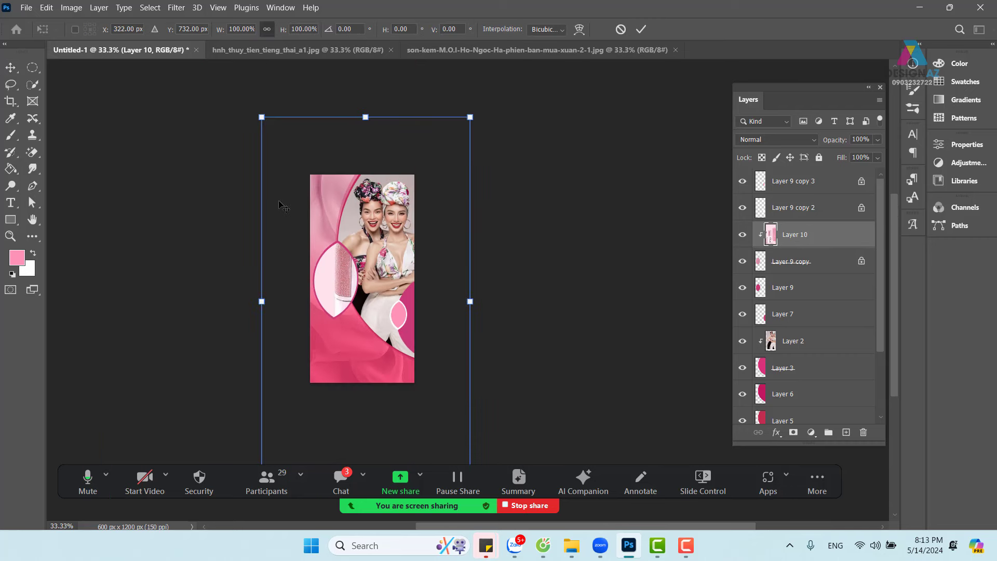
left_click_drag(478, 118, 417, 225)
left_click_drag(262, 224, 329, 345)
left_click_drag(362, 381, 343, 255)
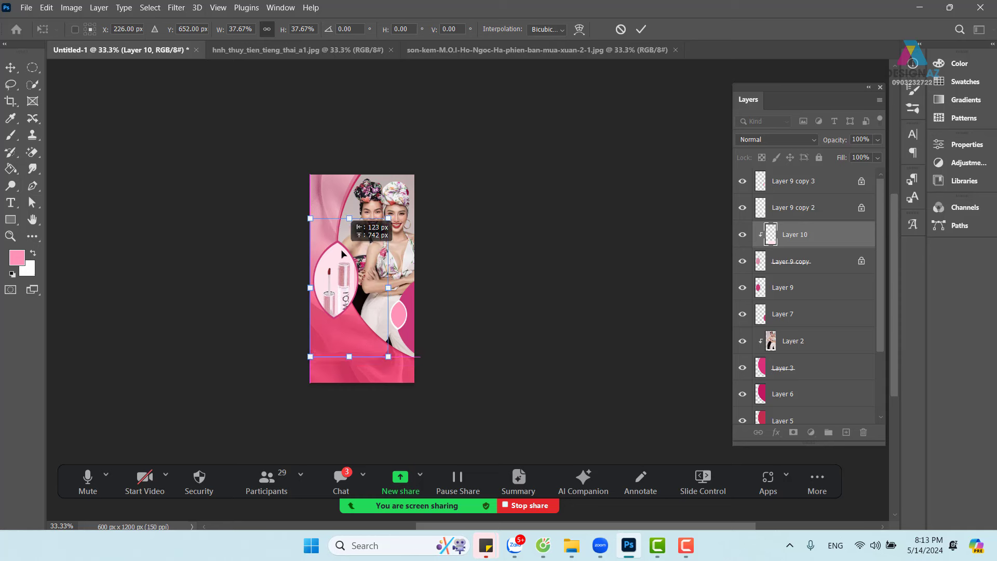
left_click_drag(388, 357, 369, 321)
Step: Fine-tune the lipstick photo to about 25%, centred in the leaf, and commit
key("ctrl+1")
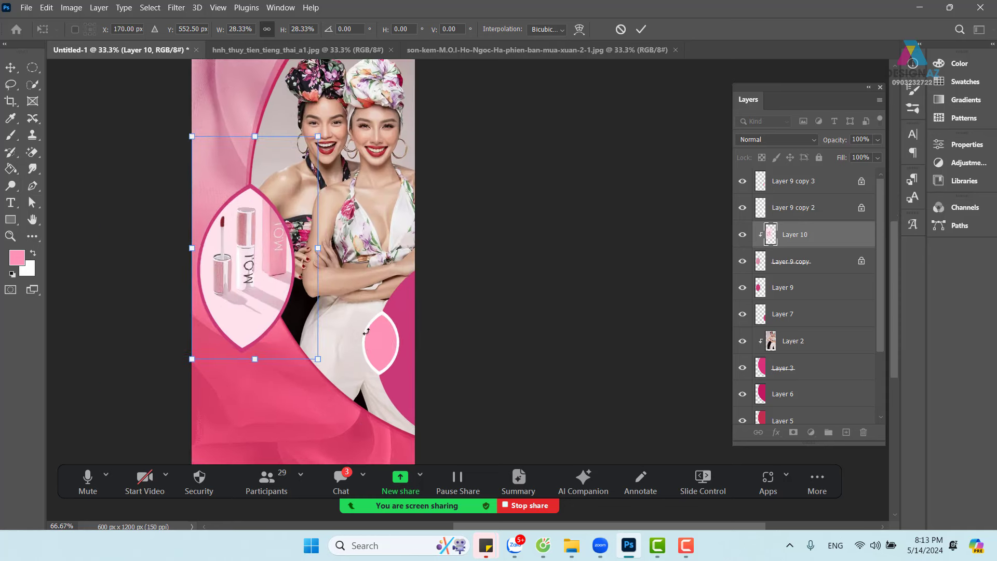
left_click_drag(237, 268, 374, 304)
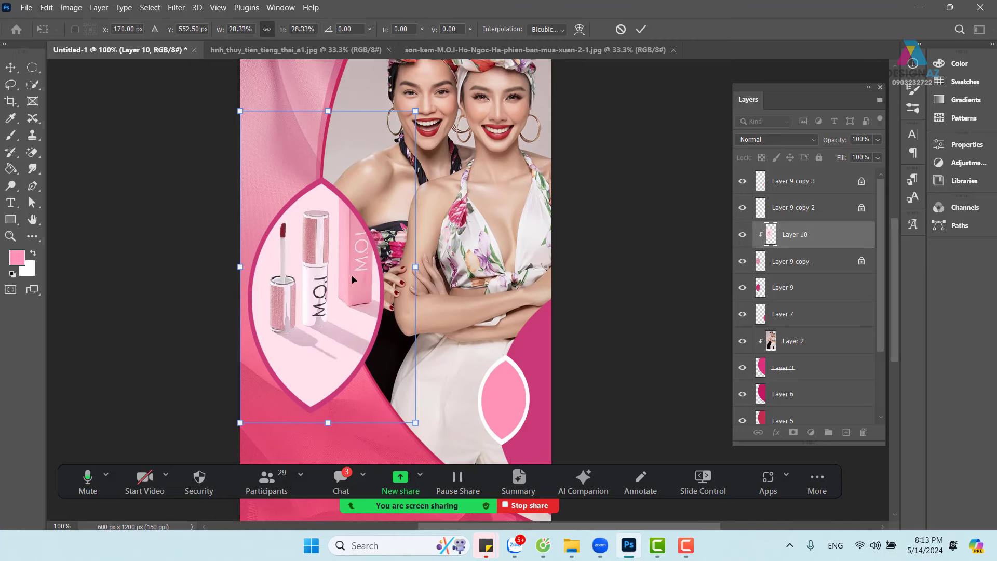
left_click_drag(339, 256, 337, 280)
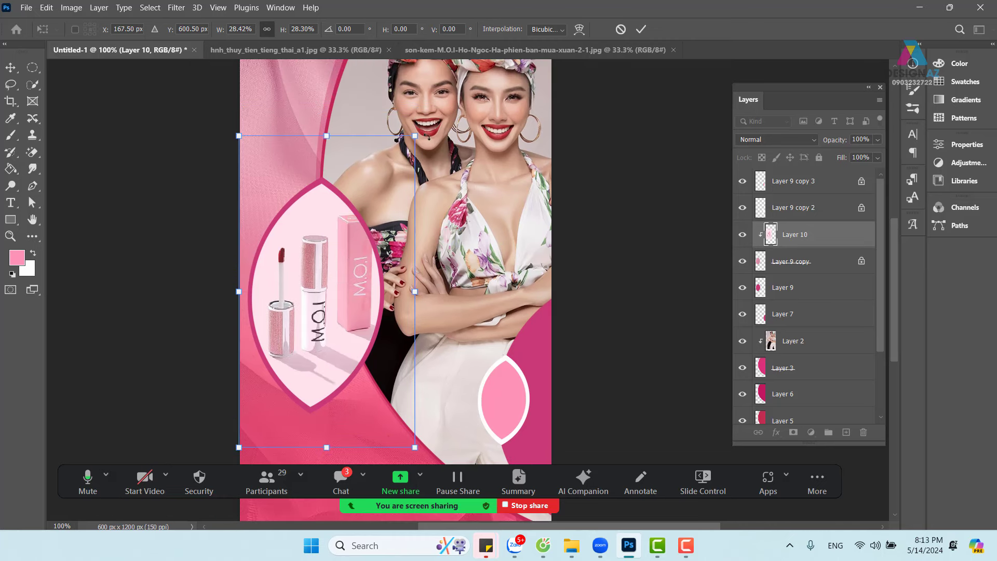
left_click_drag(415, 136, 395, 169)
left_click_drag(343, 313, 343, 300)
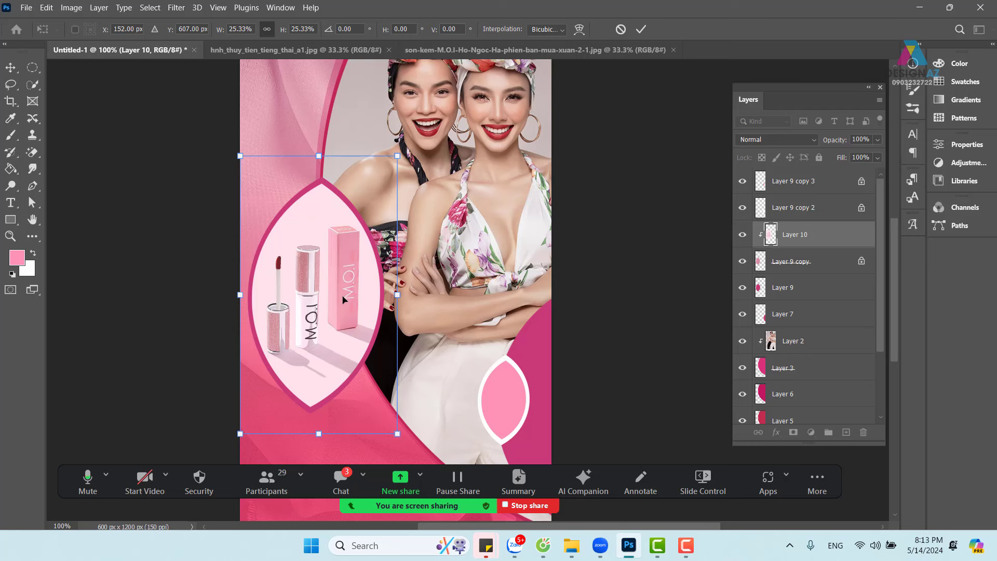
key("Return")
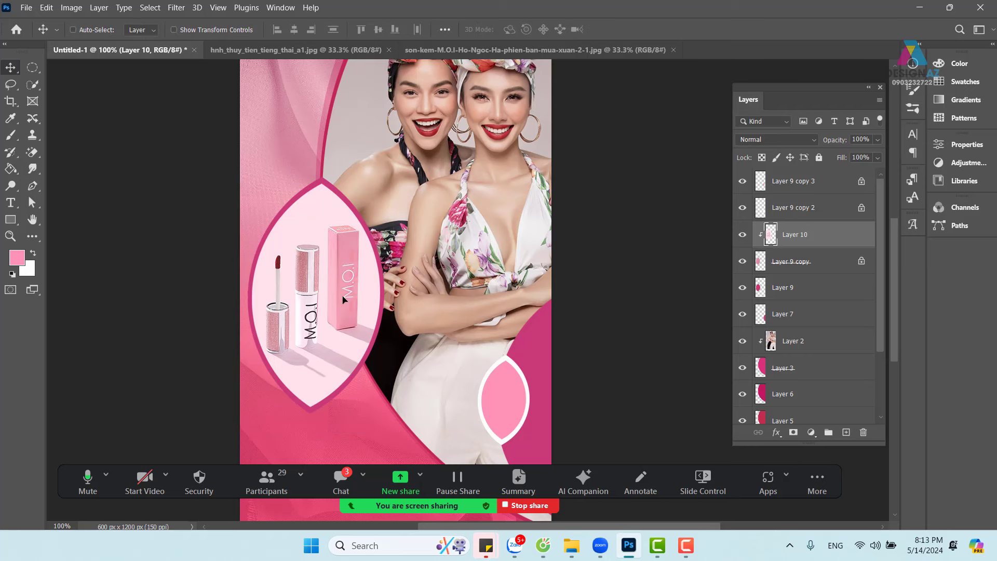
Step: Make Layer 7 active, reframe the poster view, and bring up the Open dialog on Downloads
key("ctrl+minus")
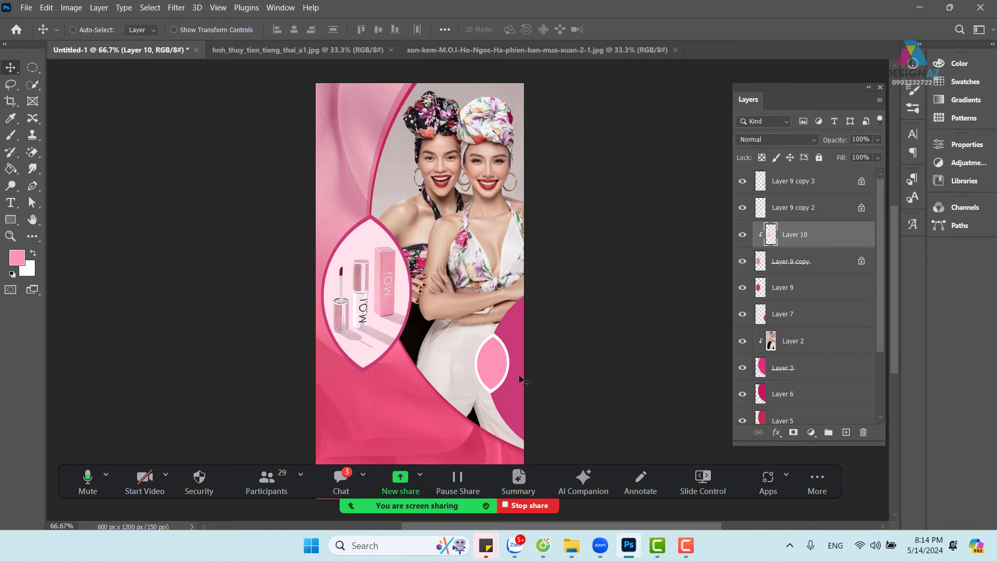
right_click(517, 329)
left_click(519, 333)
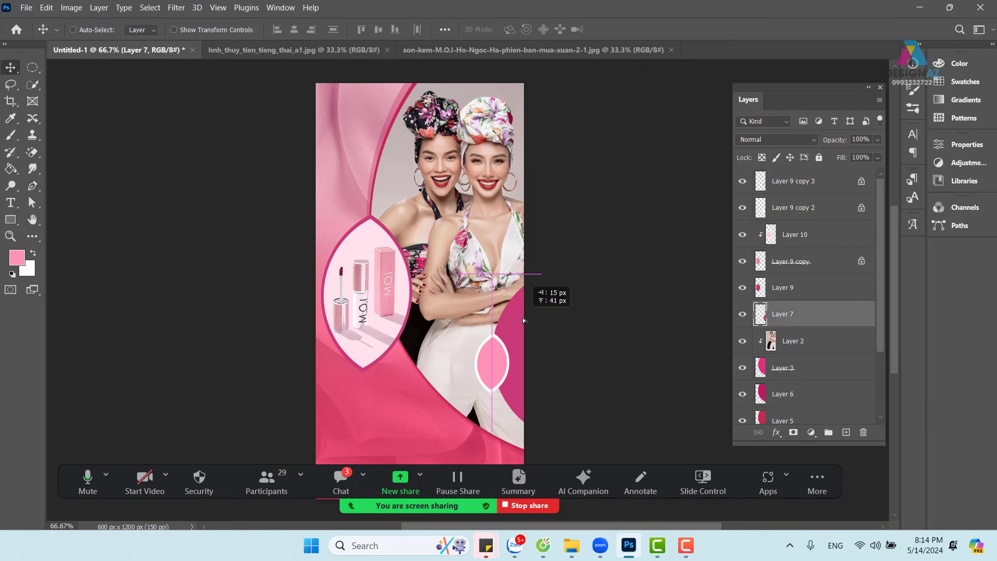
left_click_drag(513, 377, 460, 363)
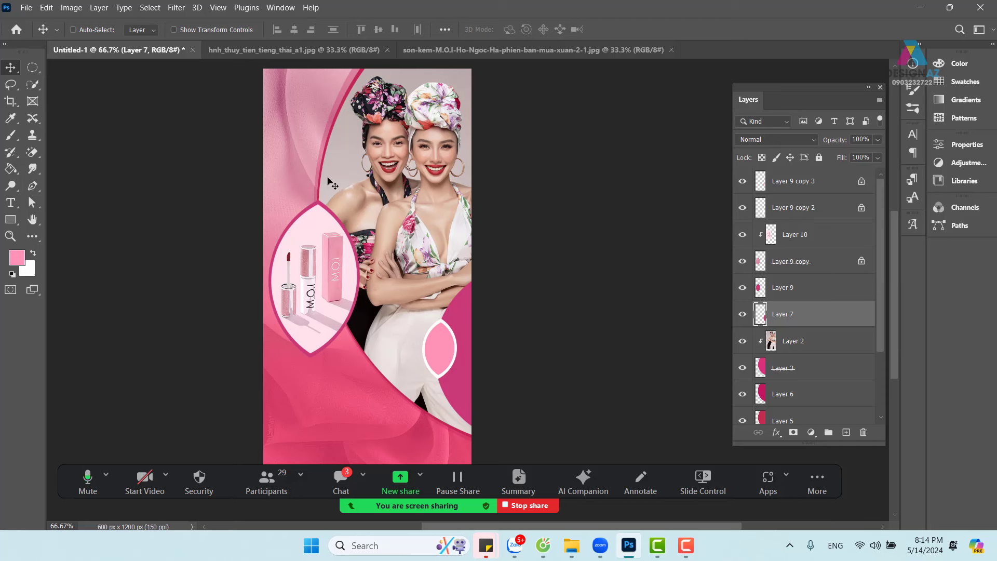
key("ctrl+o")
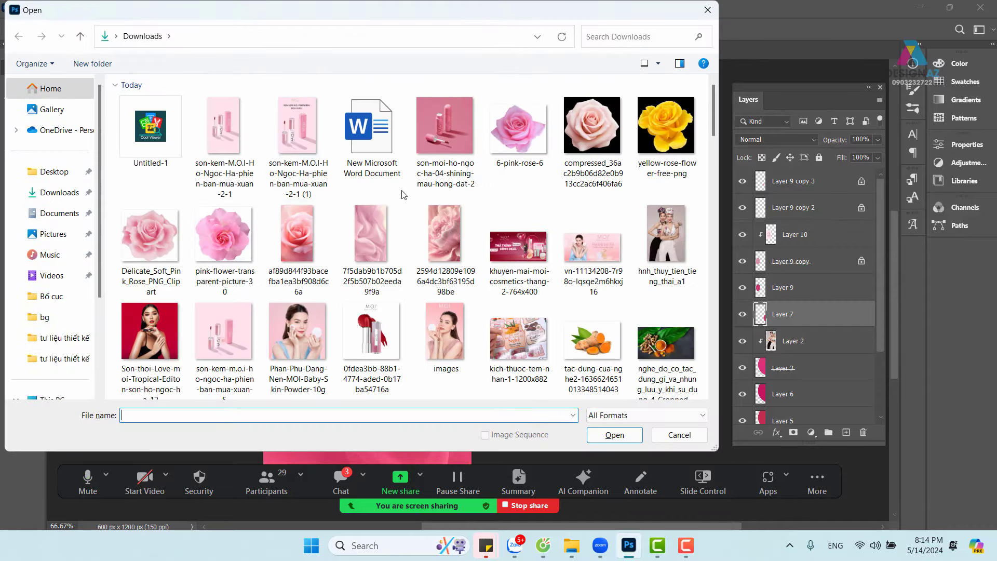
Step: Close the Open dialog and reopen it with Ctrl+O
scroll(403, 195, "down", 3)
scroll(398, 202, "up", 3)
left_click(702, 14)
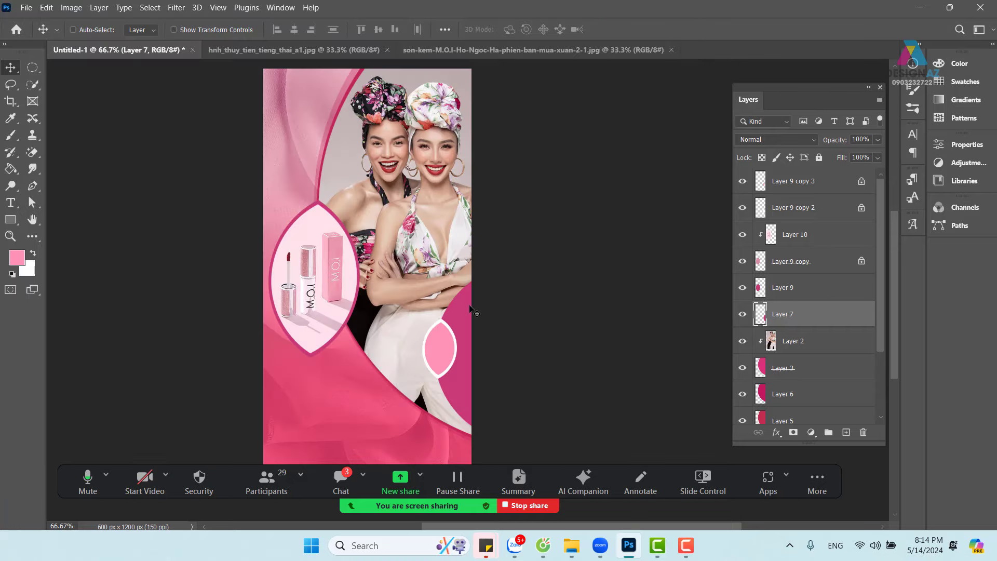
mouse_move(572, 552)
key("ctrl+o")
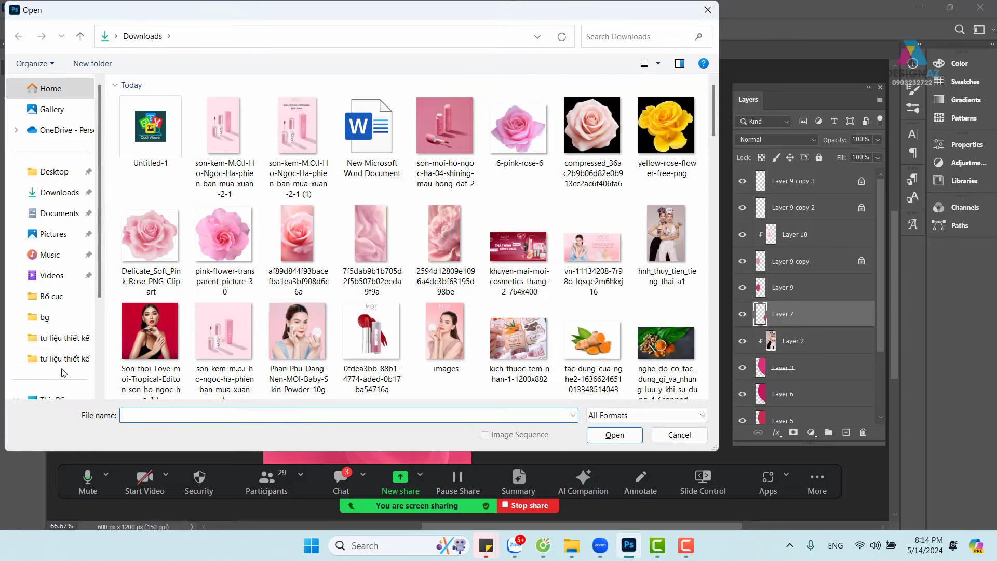
Step: Open the Love M.O.I logo PNG from D:\ảnh mới tư liệu\chưa lọc\M.O.I folder
scroll(62, 373, "down", 3)
left_click(66, 313)
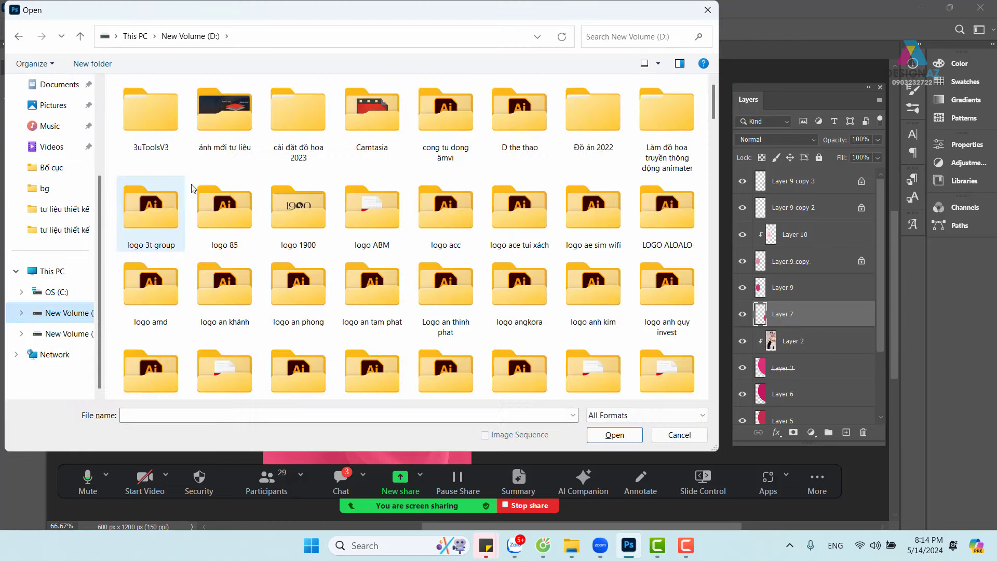
double_click(238, 126)
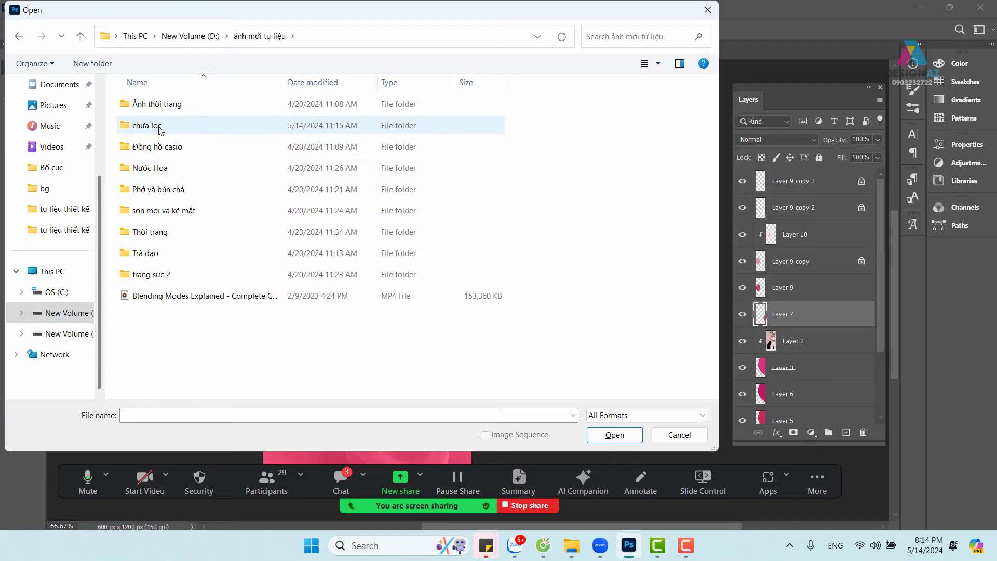
double_click(160, 127)
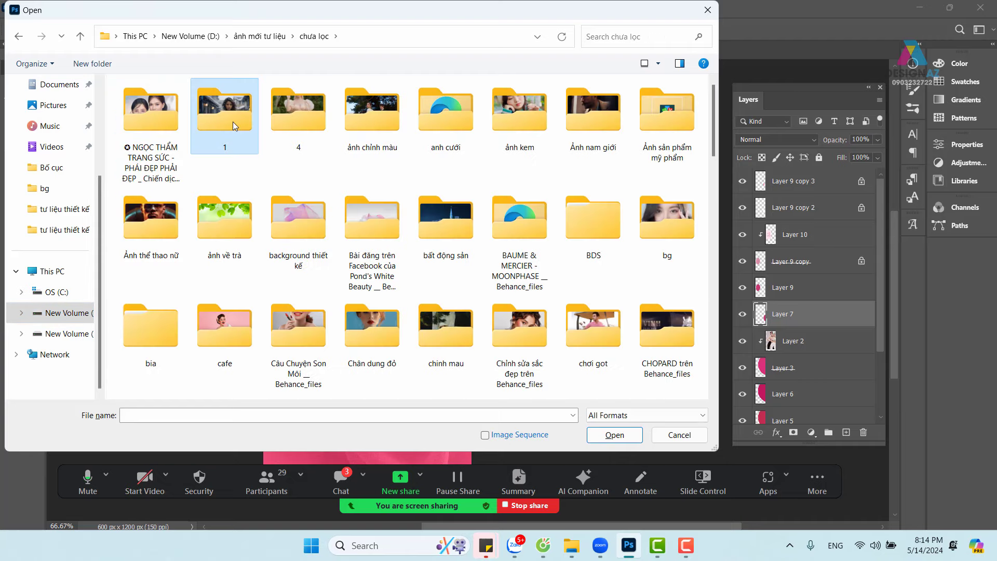
scroll(233, 121, "down", 5)
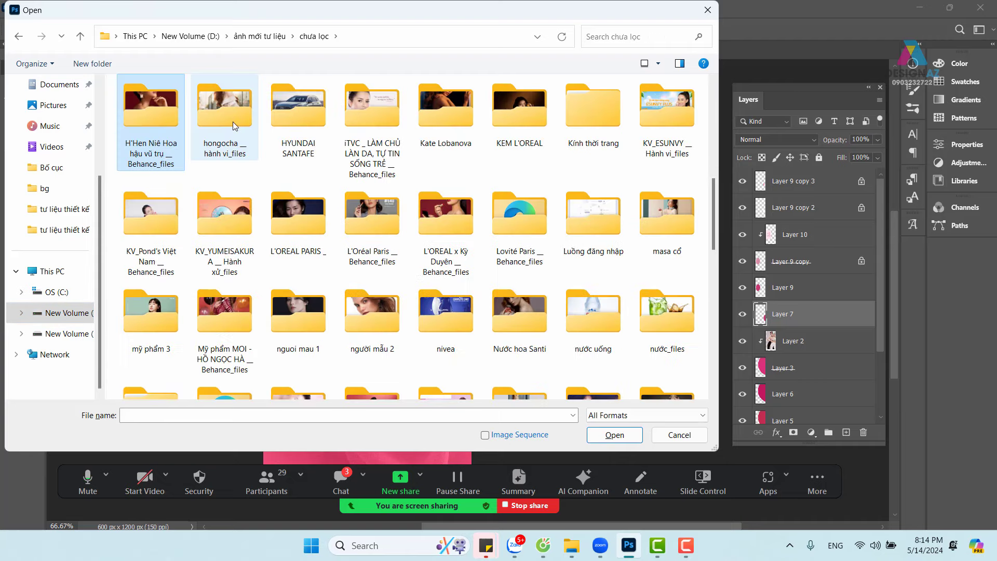
double_click(234, 316)
left_click(360, 237)
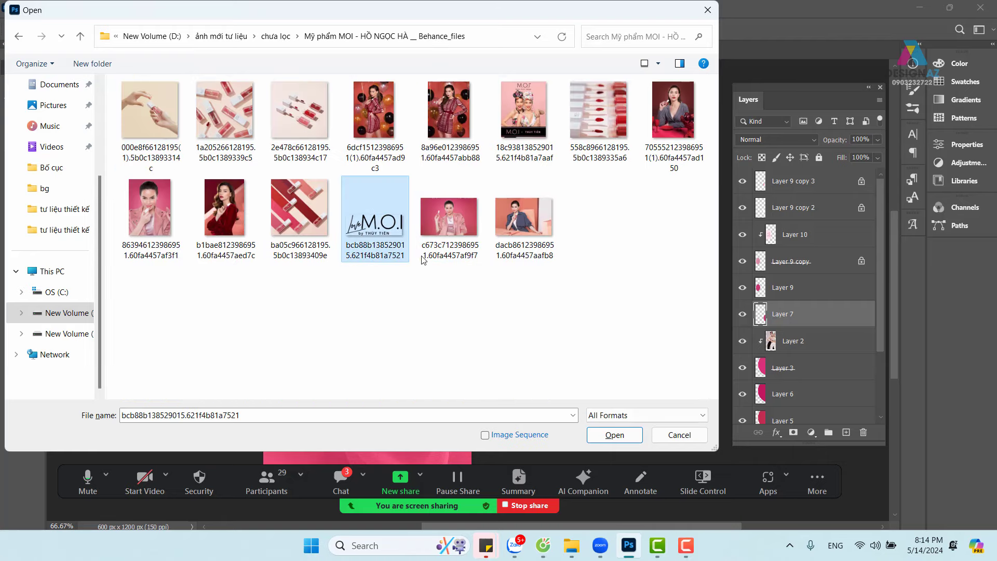
left_click(615, 436)
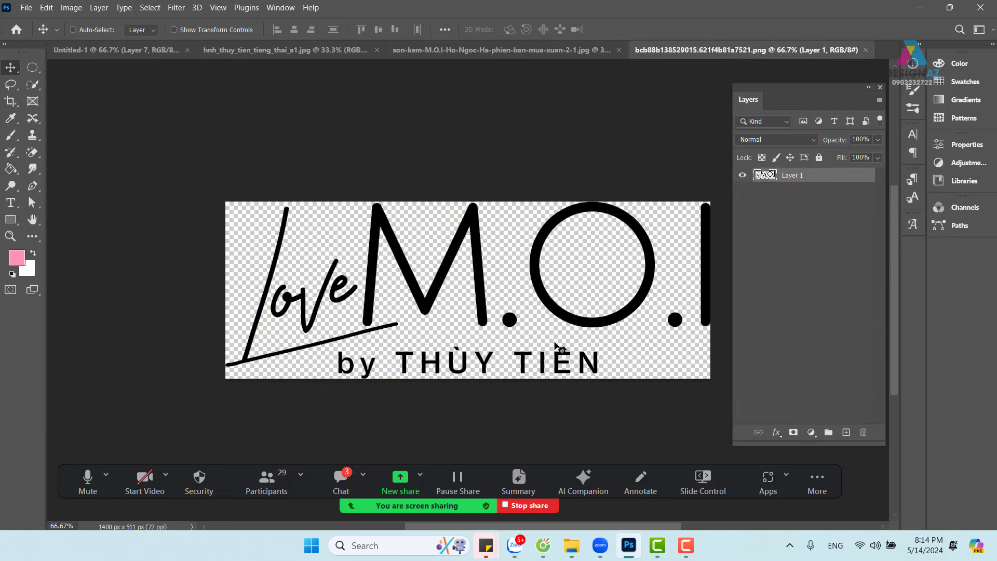
Step: Copy the whole Love M.O.I logo image and close the lipstick and models photo tabs
key("ctrl+a")
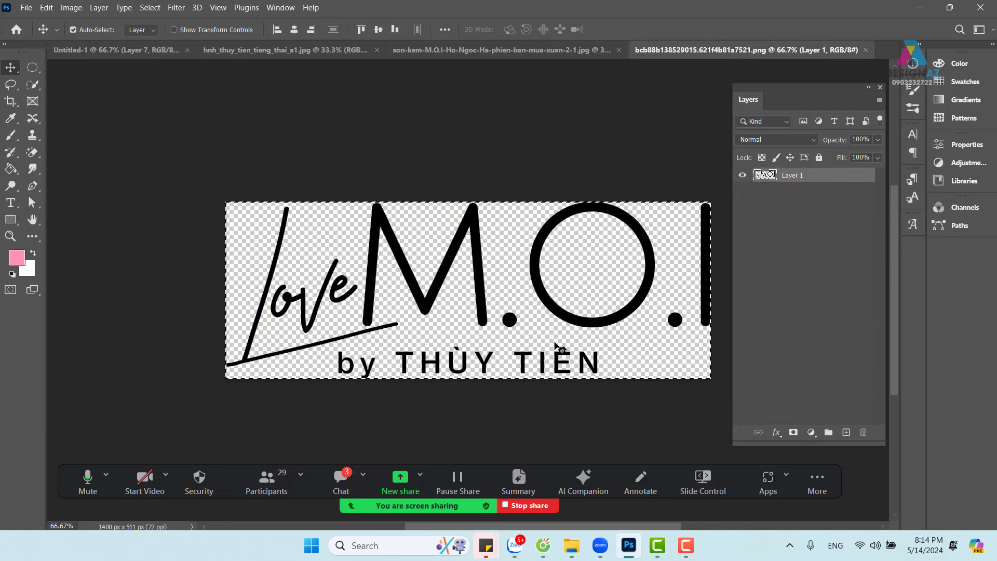
key("ctrl+c")
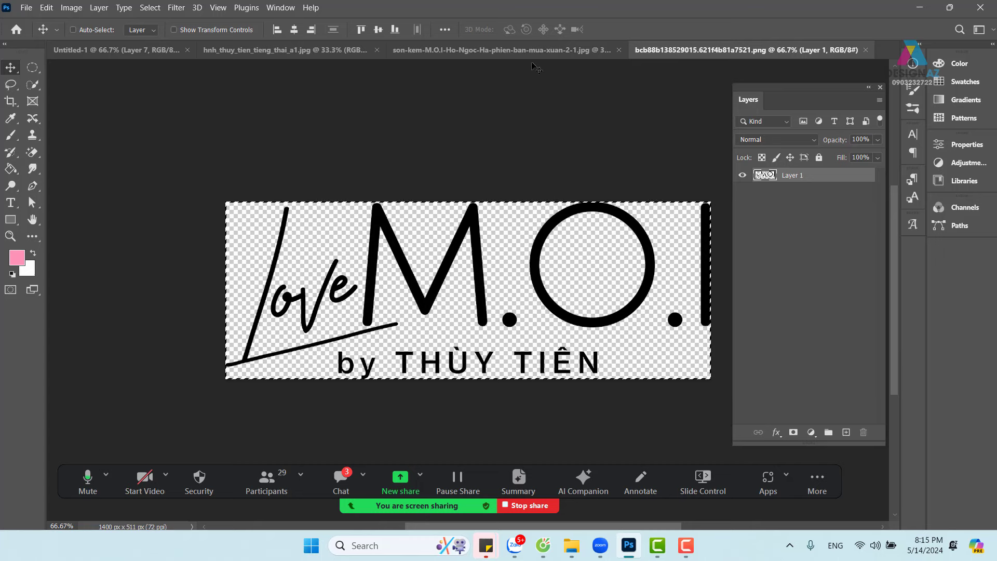
left_click(493, 50)
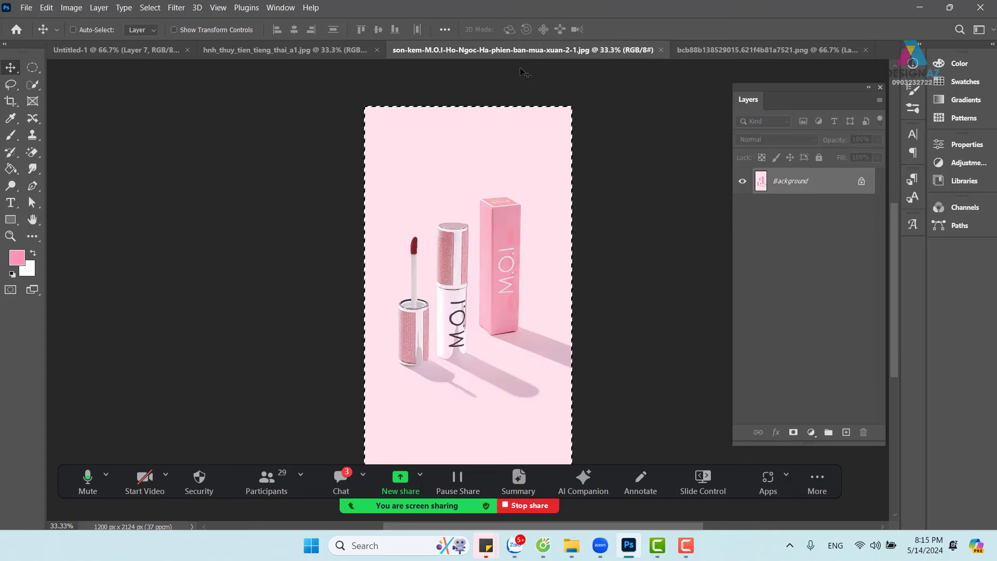
left_click(661, 50)
left_click(356, 51)
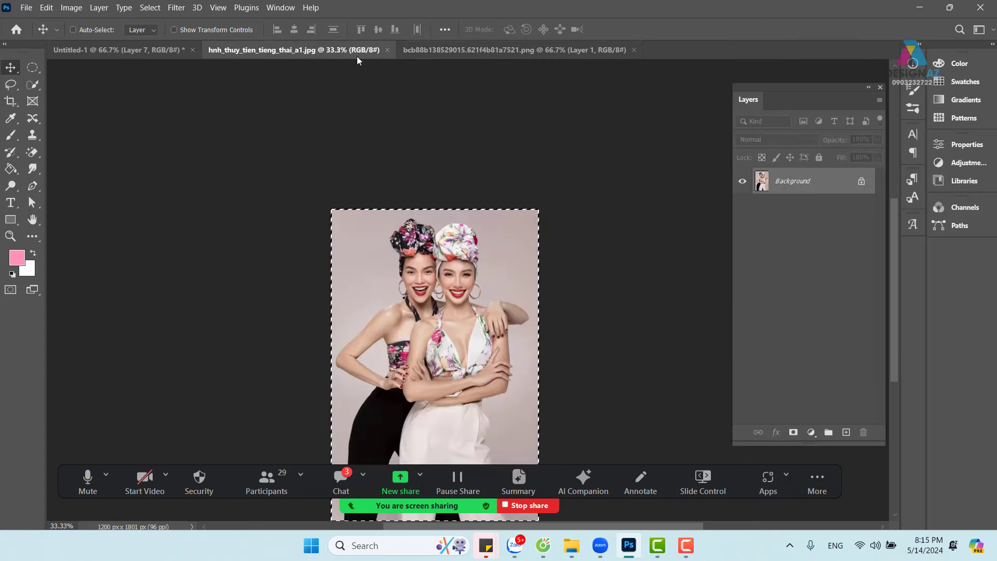
left_click(387, 50)
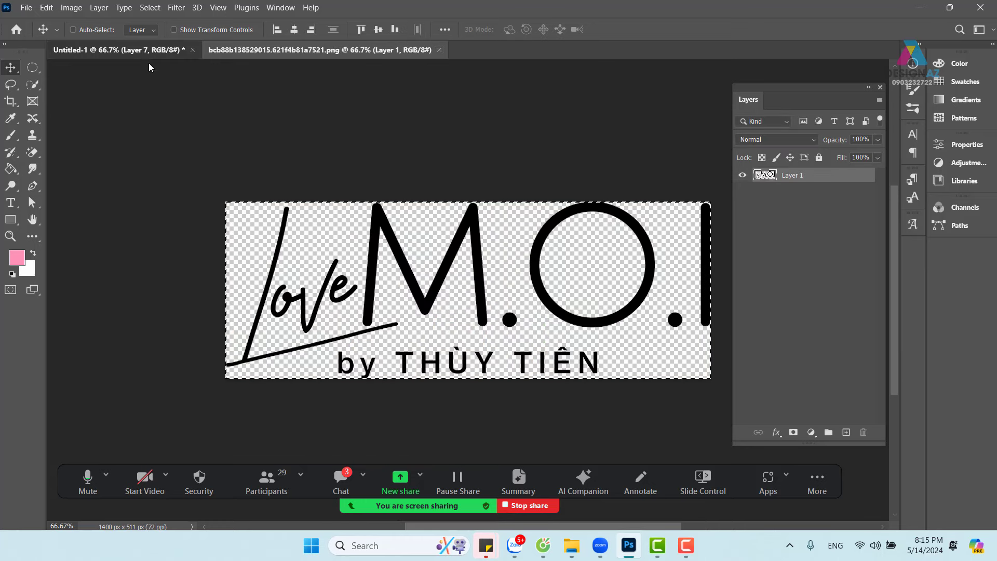
Step: Paste the logo into Untitled-1, shrink it and place it in the top-left corner
left_click(141, 52)
key("ctrl+v")
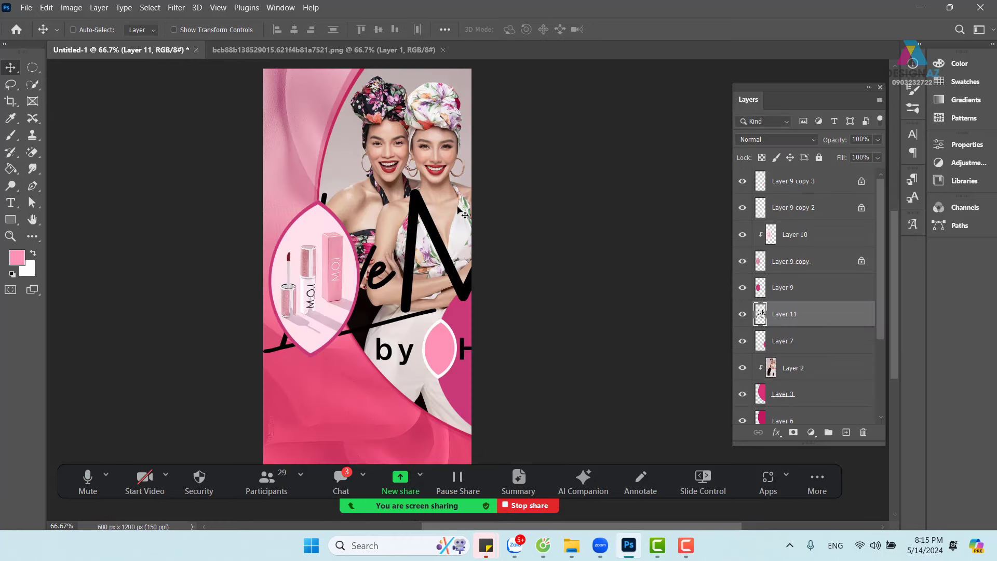
key("ctrl+t")
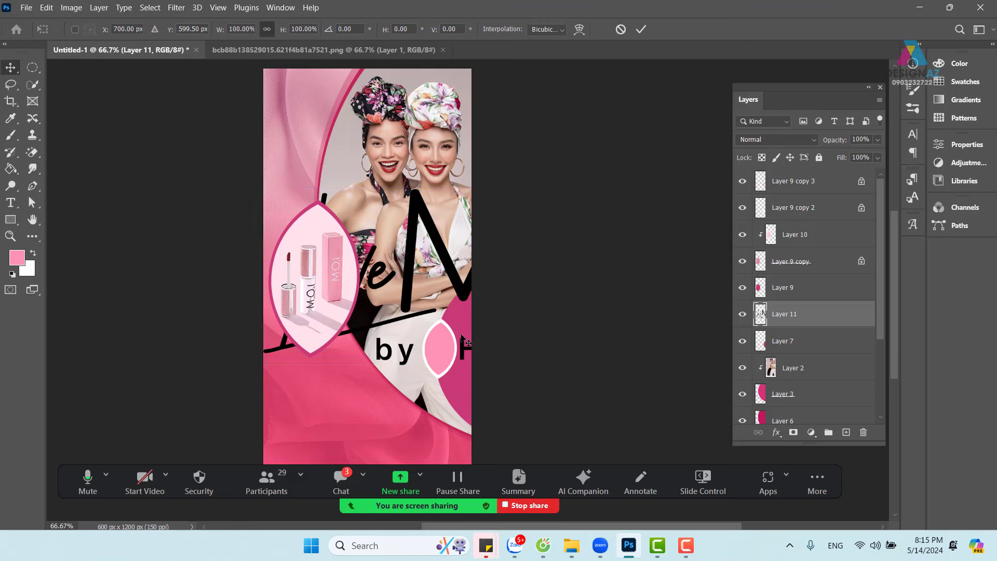
left_click_drag(262, 188, 610, 314)
left_click_drag(660, 341, 337, 131)
left_click_drag(404, 138, 307, 101)
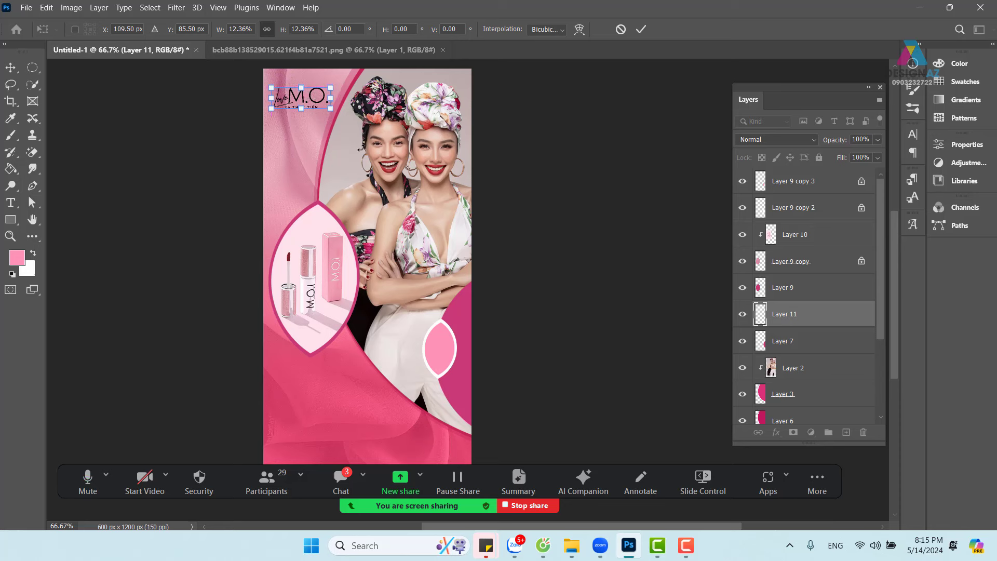
key("Return")
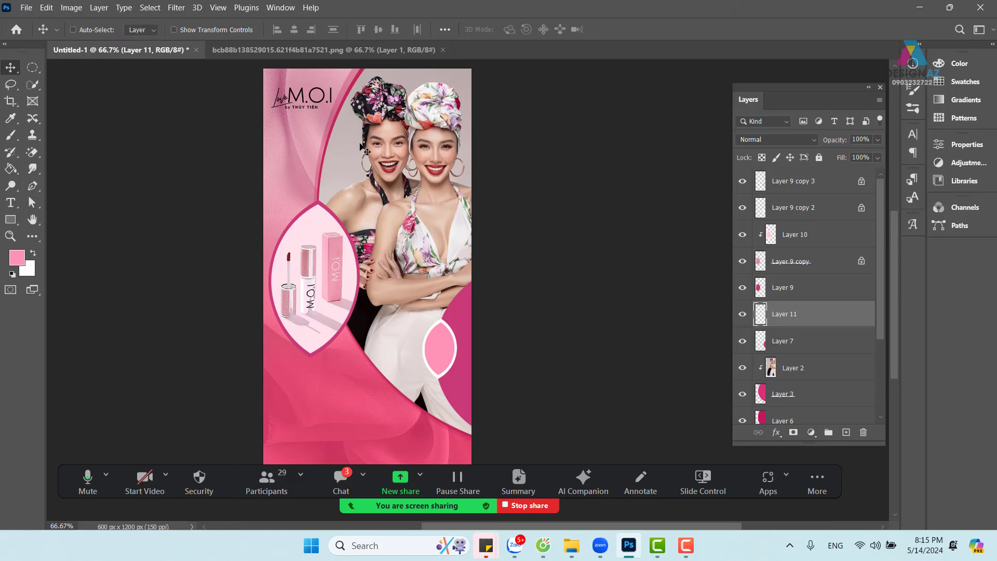
key("Left")
key("Left")
key("Left")
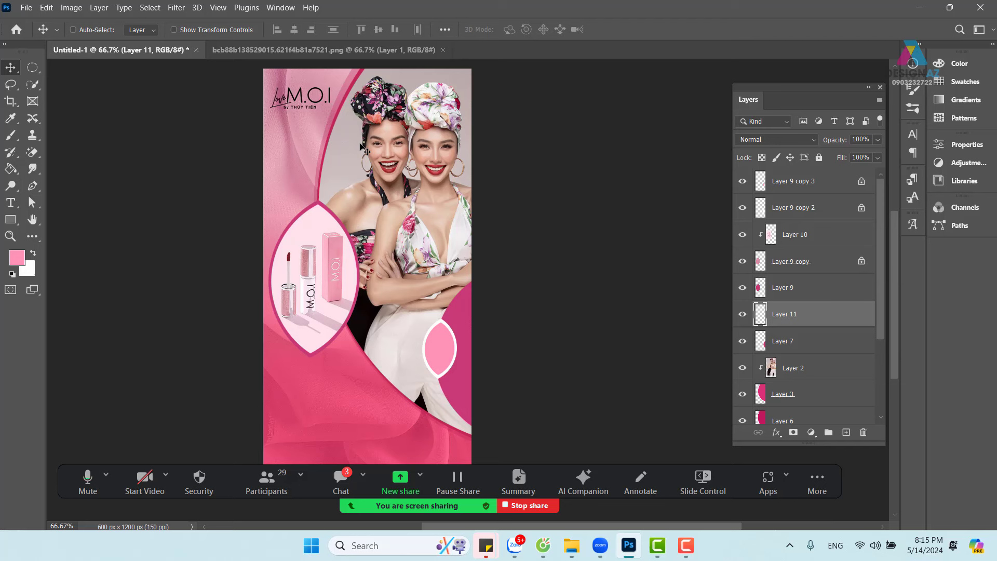
left_click_drag(394, 292, 409, 279)
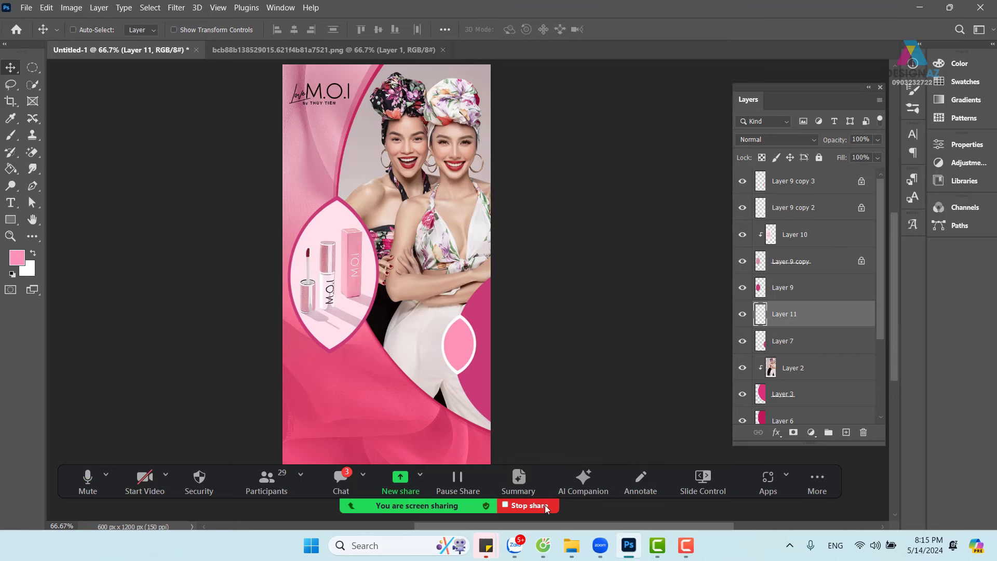
Step: Open the New Microsoft Word Document from Downloads, then return to the Photoshop poster
mouse_move(575, 553)
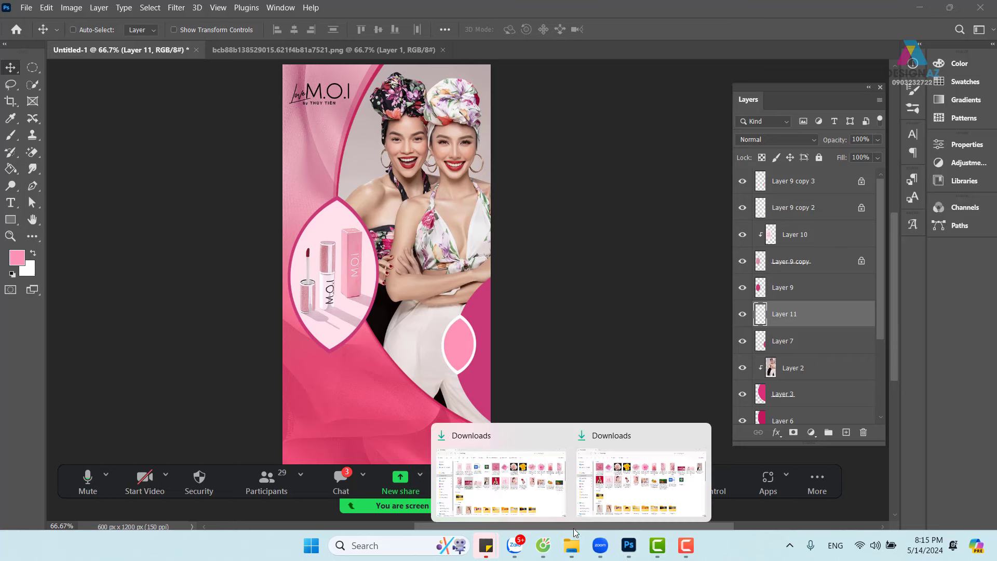
left_click(540, 501)
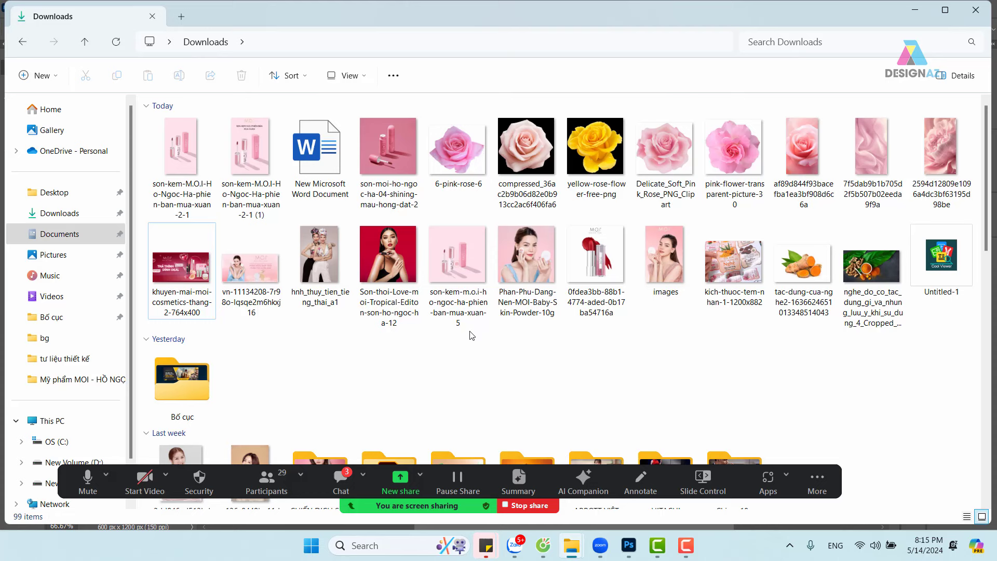
double_click(326, 152)
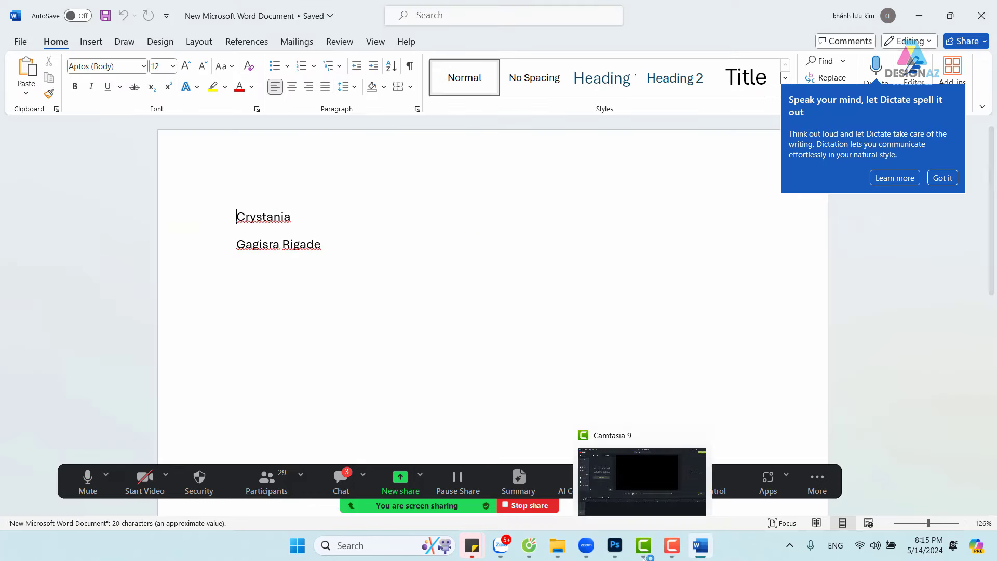
left_click(615, 545)
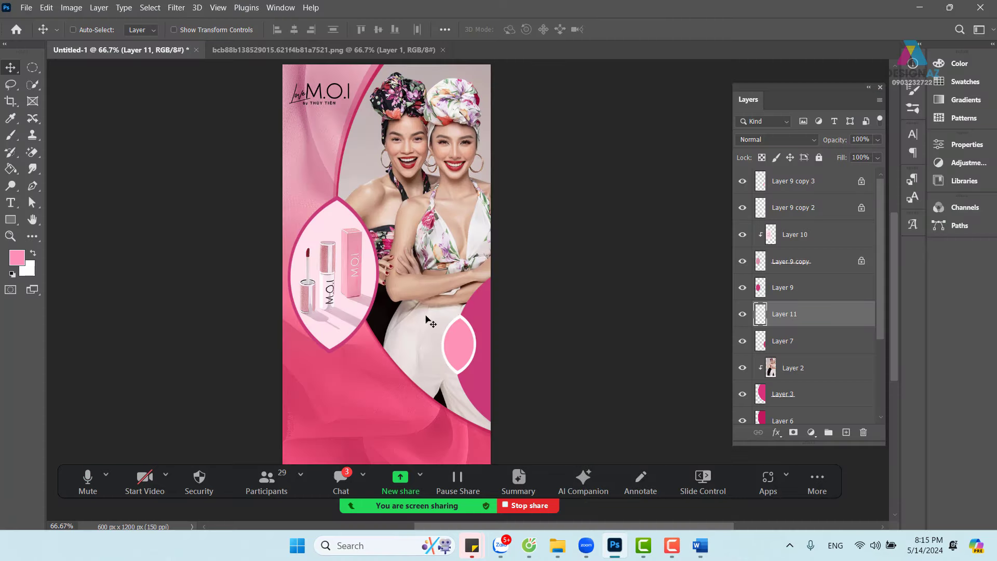
Step: Open the khuyen-mai-moi-cosmetics-thang-2-764x400 JPG from the Downloads folder
key("ctrl+o")
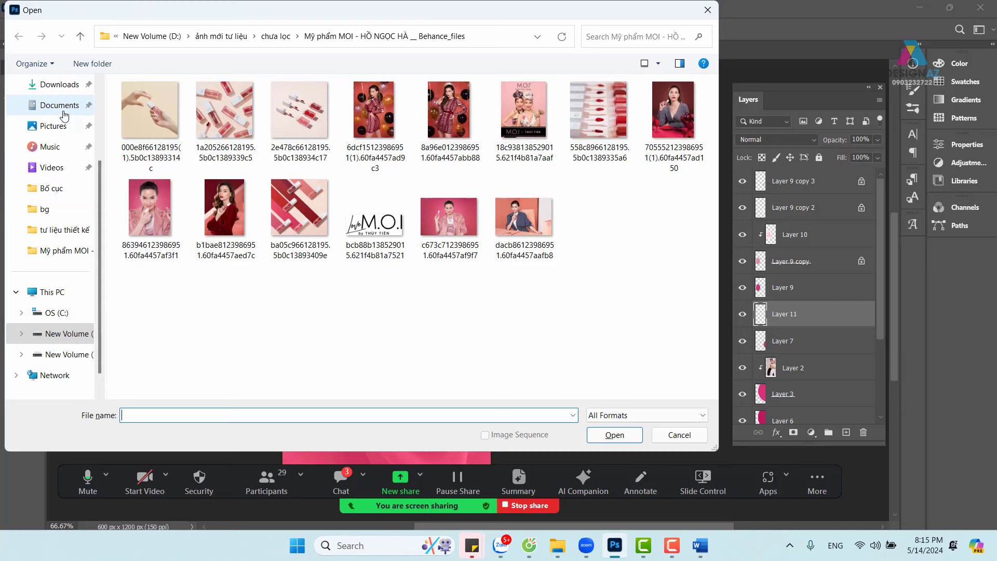
left_click(58, 86)
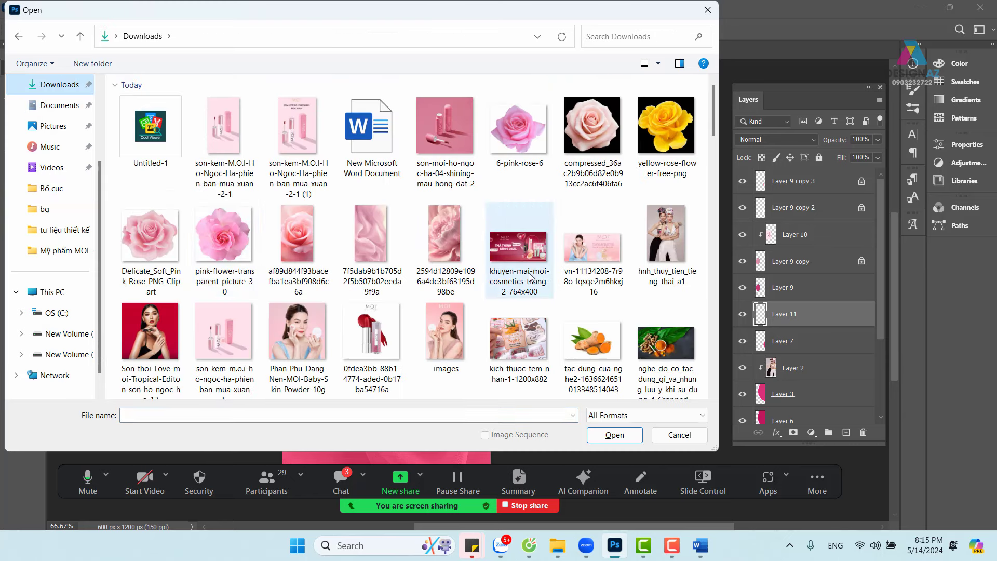
left_click(532, 249)
left_click(630, 435)
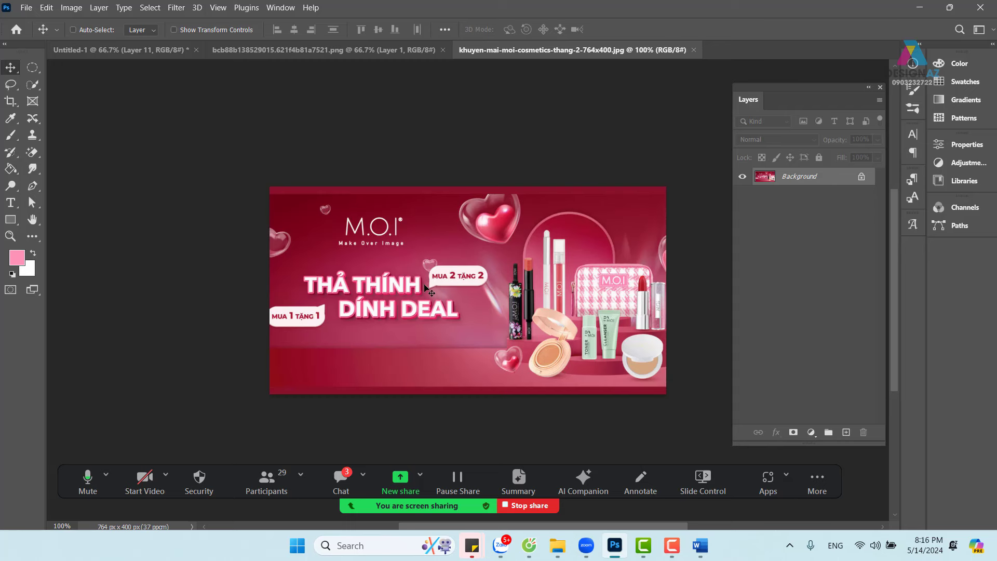
Step: Add a 'tha thính' text caption on the lower poster and scale it up
left_click(118, 51)
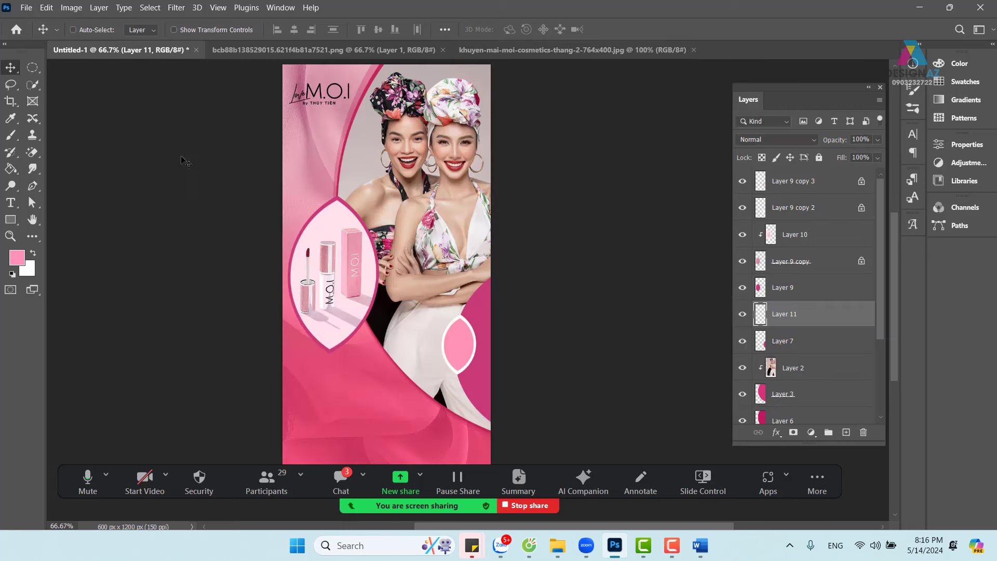
left_click(13, 206)
left_click(317, 378)
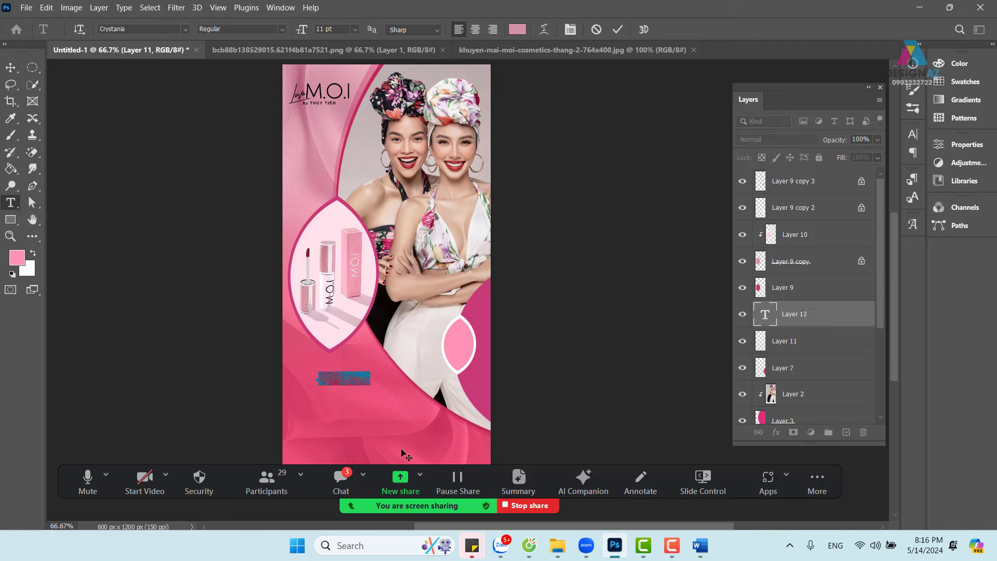
type("ov")
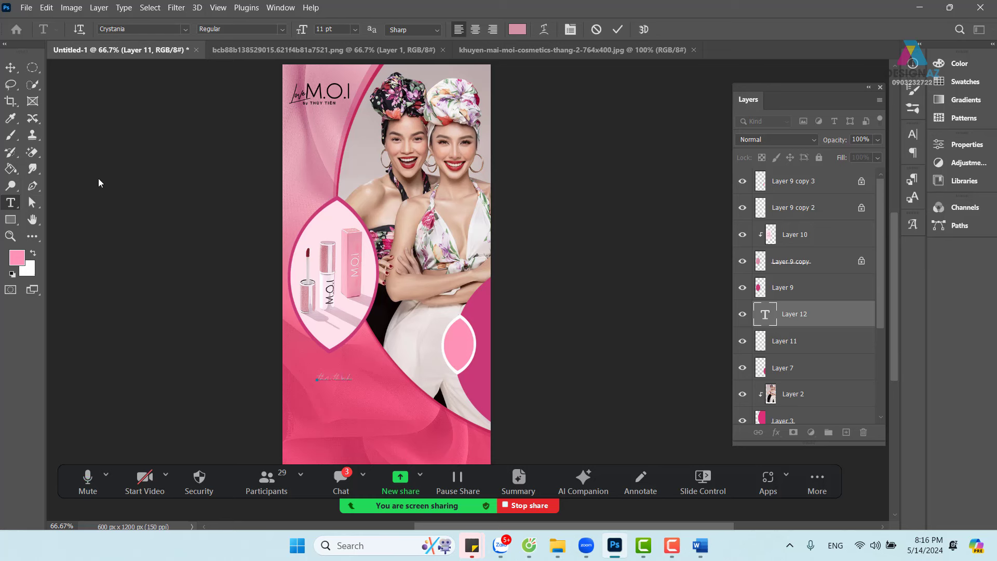
left_click(11, 67)
left_click_drag(325, 388, 357, 383)
key("ctrl+t")
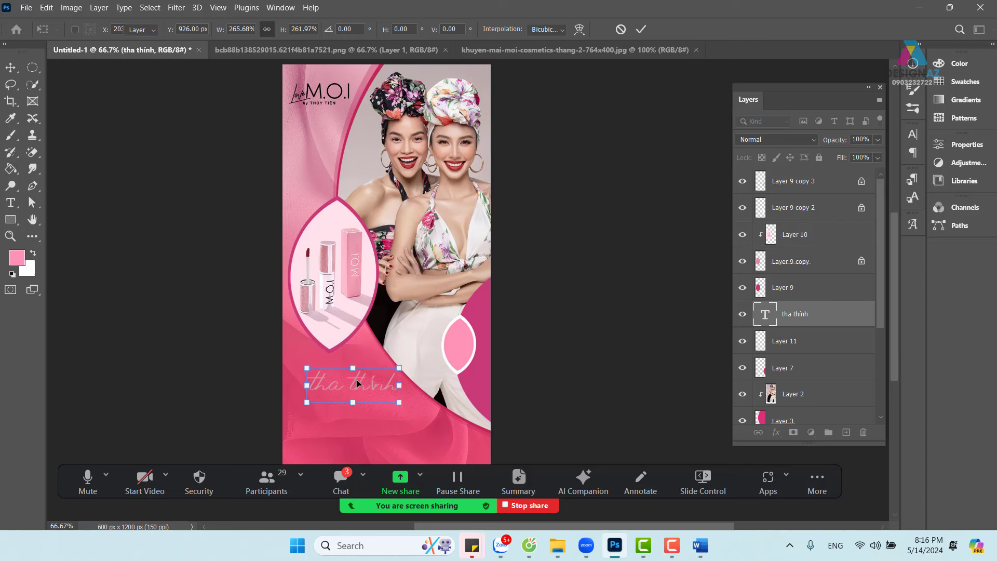
key("Return")
Step: Colour the caption white (ffffff) and move it slightly left and up
key("t")
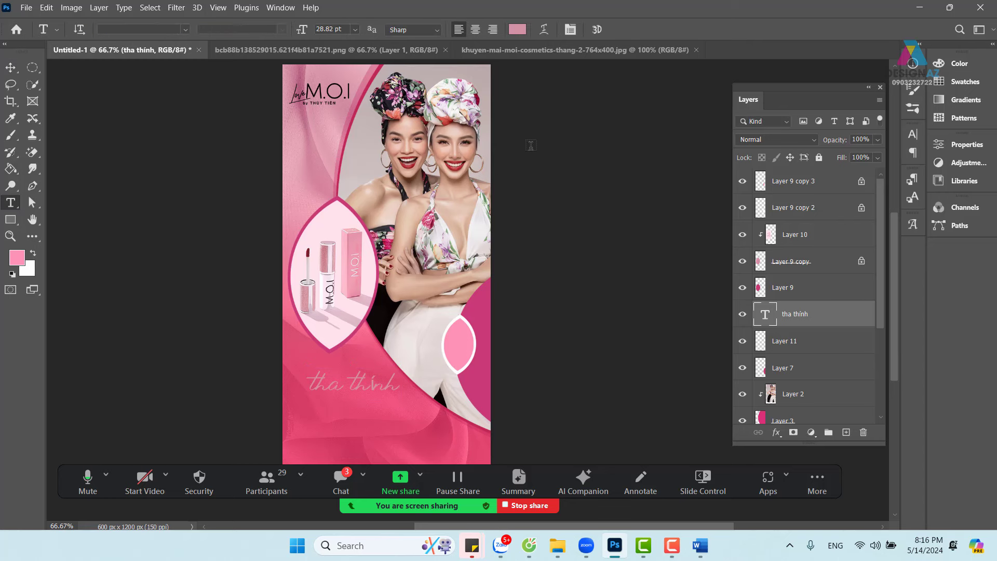
left_click(518, 33)
type("ffffff")
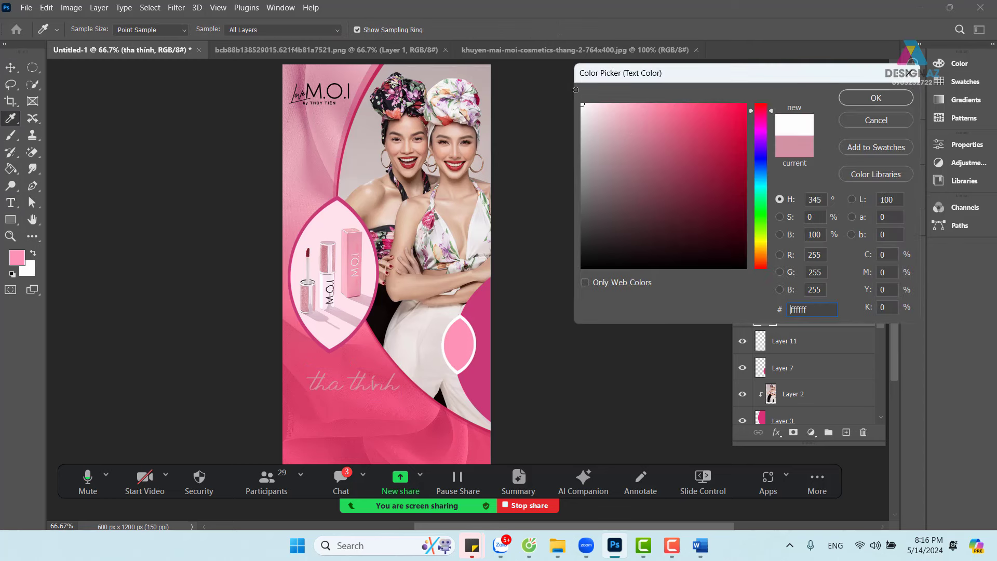
left_click(876, 98)
key("v")
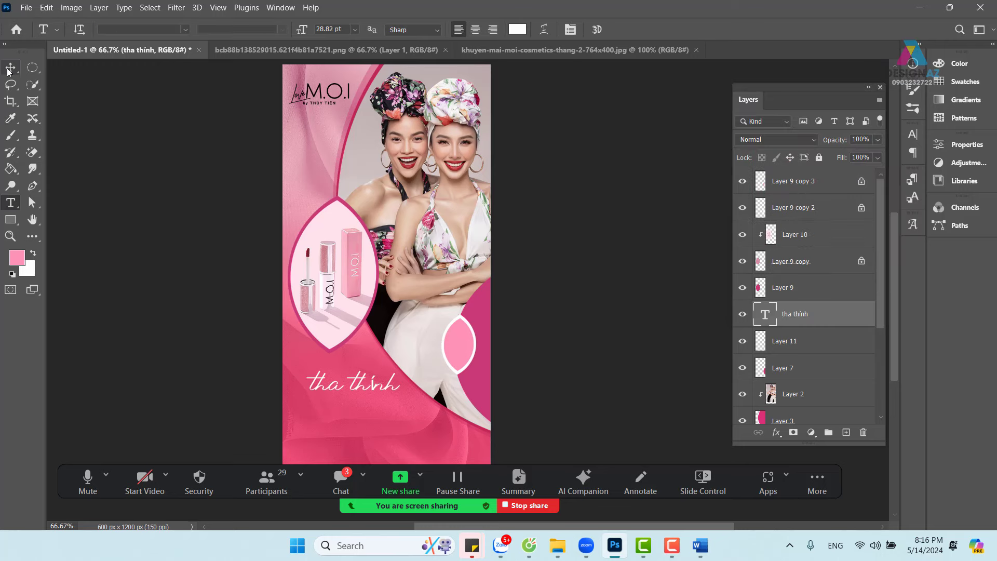
left_click_drag(349, 387, 341, 384)
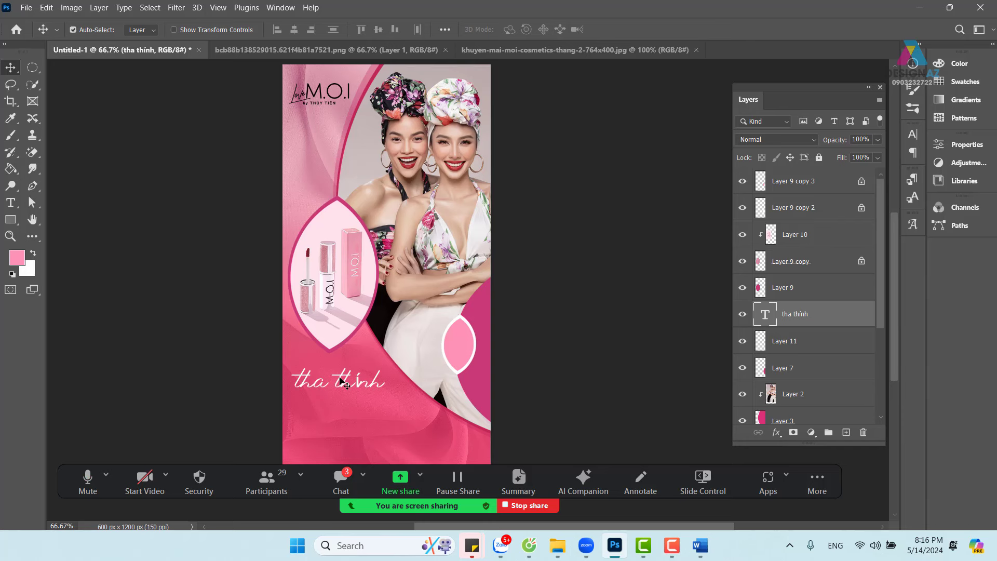
Step: Zoom in to 200% and capitalise both T's in the caption
key("ctrl+1")
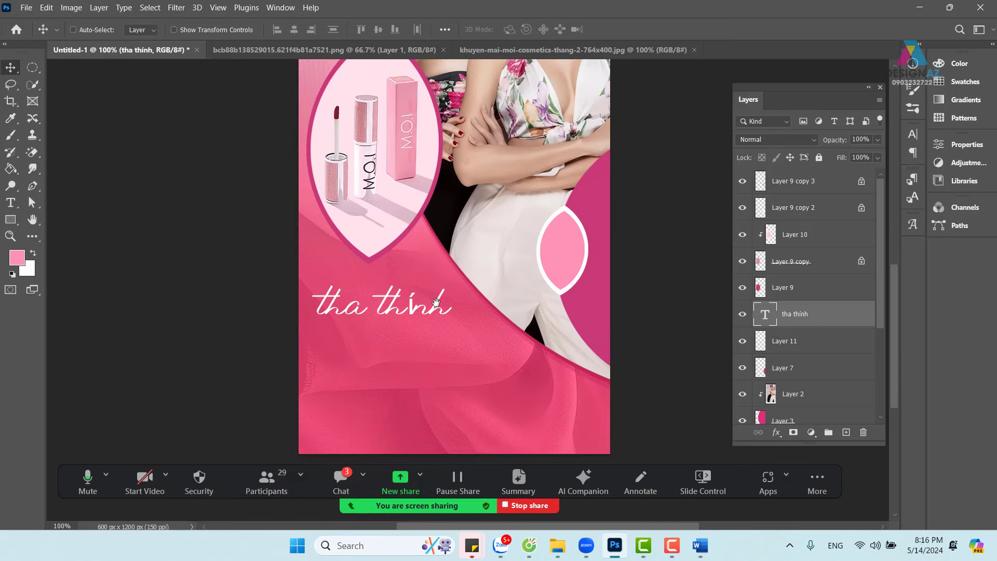
key("ctrl+plus")
scroll(391, 367, "left", 2)
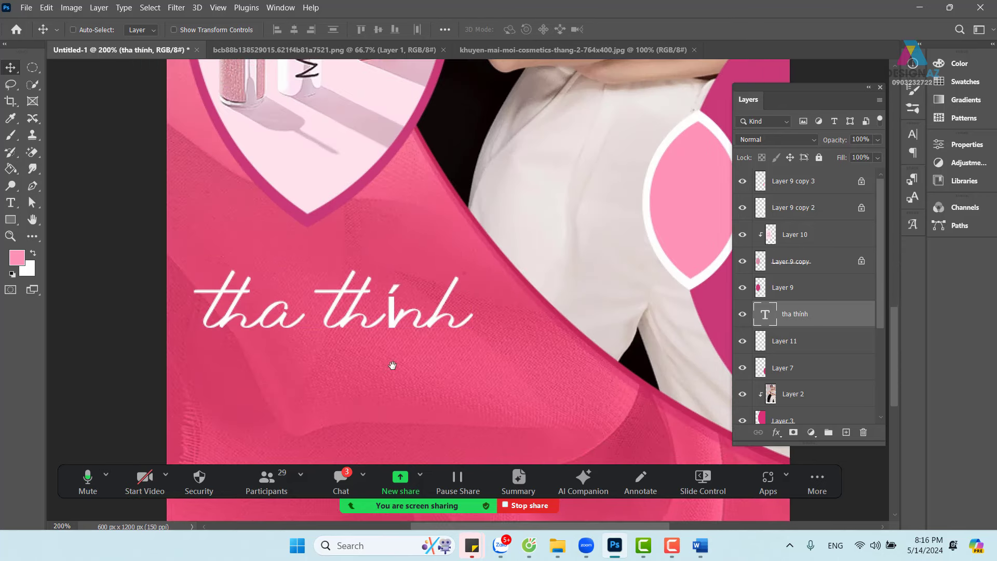
key("t")
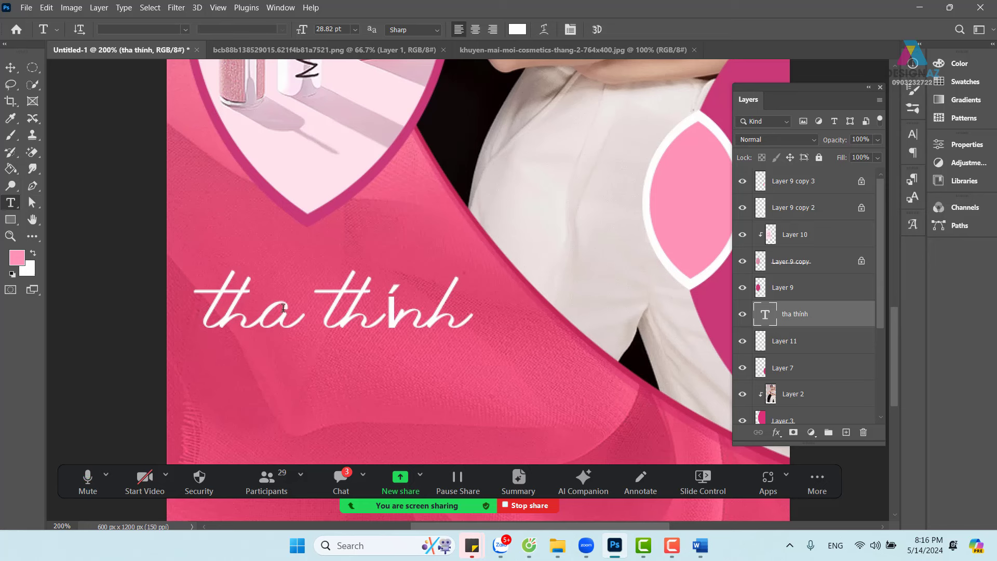
left_click_drag(206, 294, 225, 294)
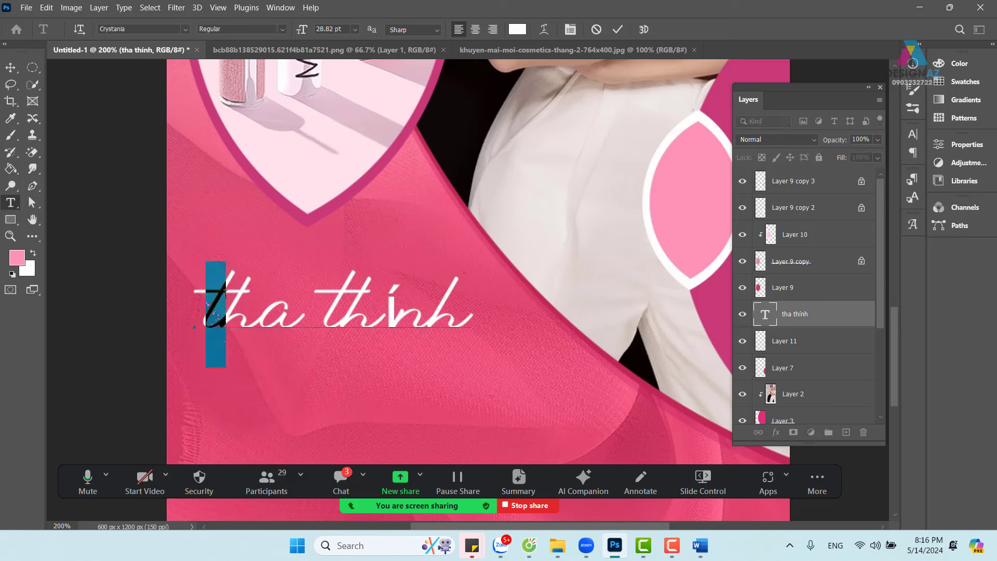
key("BackSpace")
type("T")
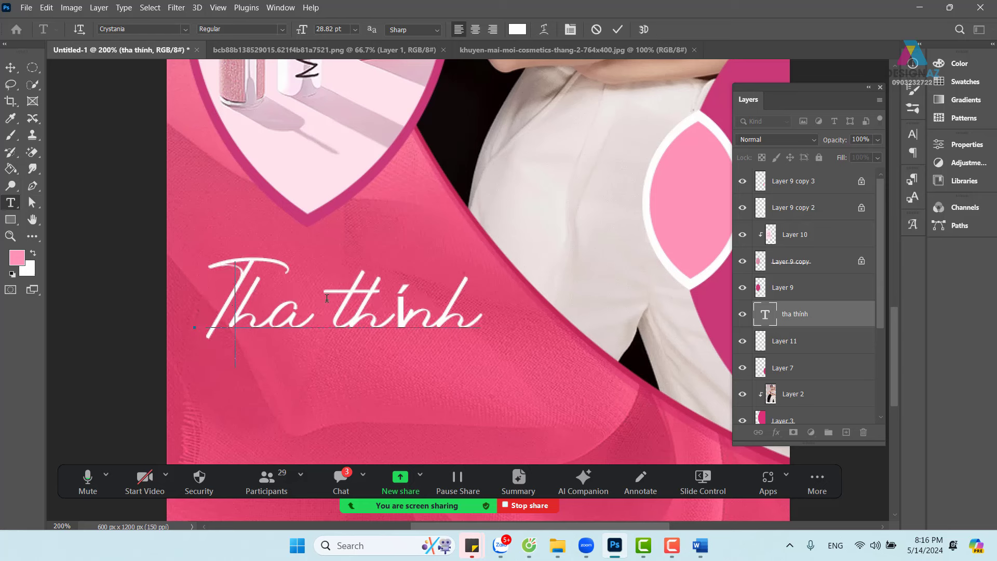
left_click_drag(336, 297, 351, 303)
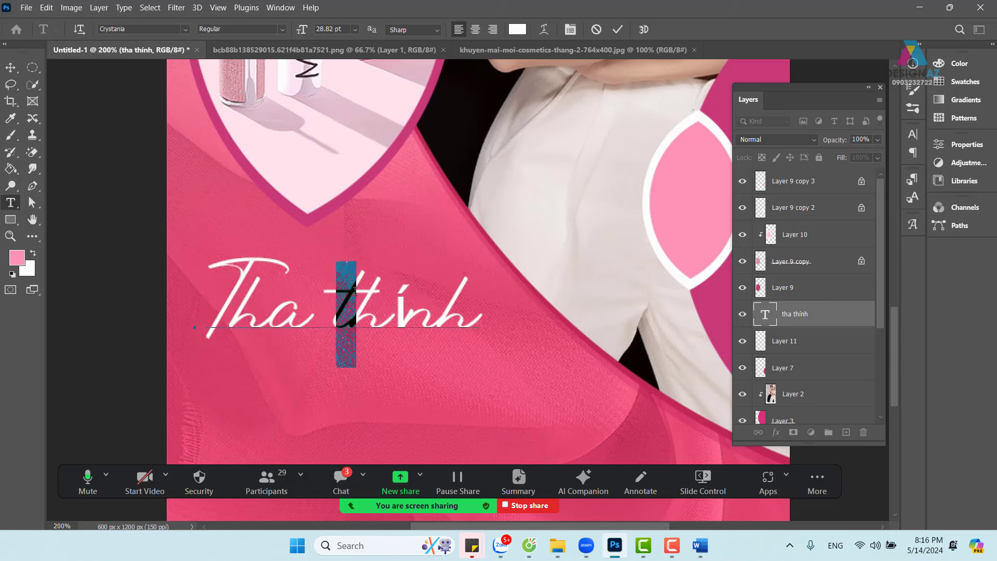
key("BackSpace")
type("T")
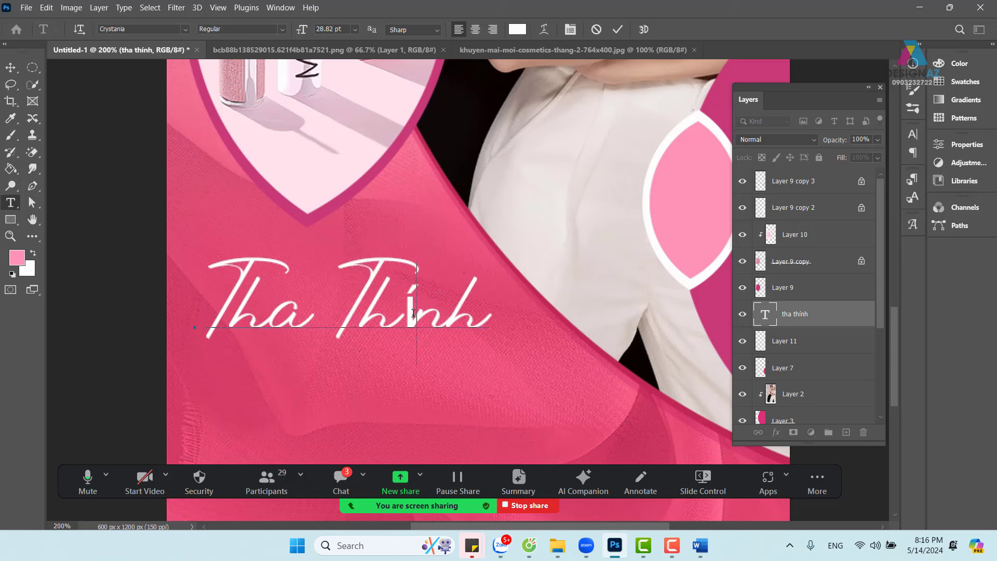
Step: Replace the accented í so the caption reads 'Tha Thinh', then nudge it into place
left_click_drag(417, 312, 406, 314)
key("BackSpace")
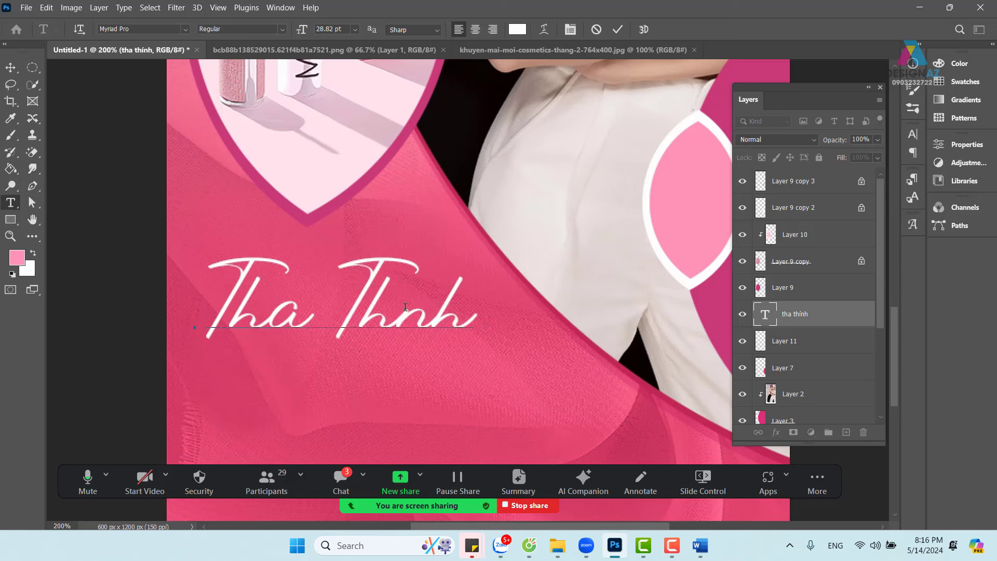
type("i")
key("BackSpace")
key("BackSpace")
type("hi")
left_click(11, 68)
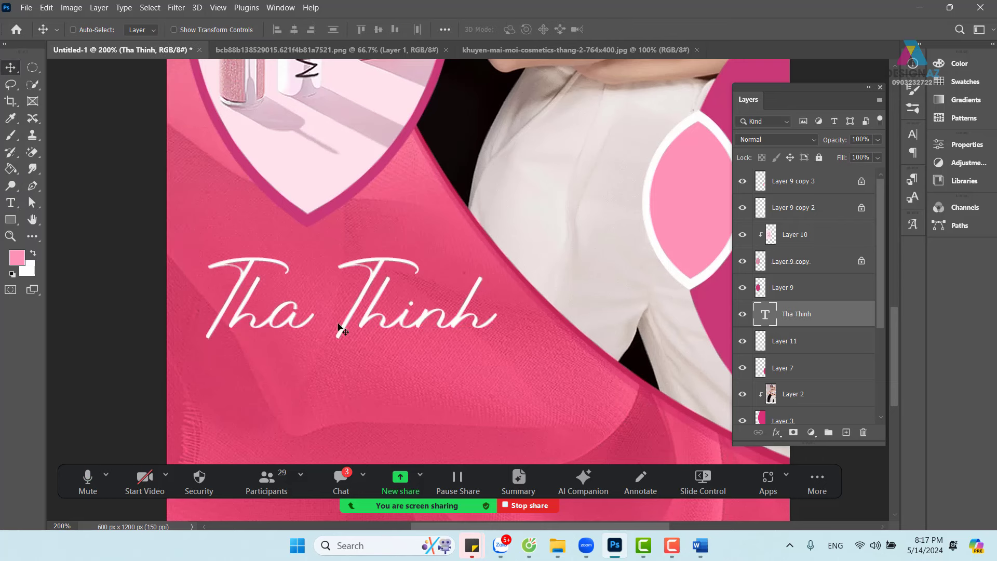
left_click_drag(366, 318, 360, 327)
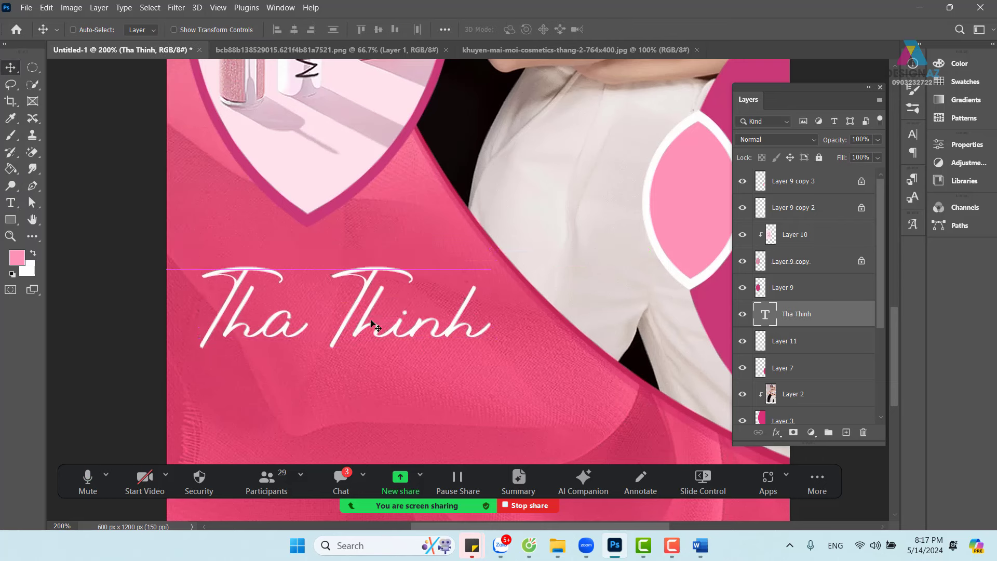
key("ctrl+1")
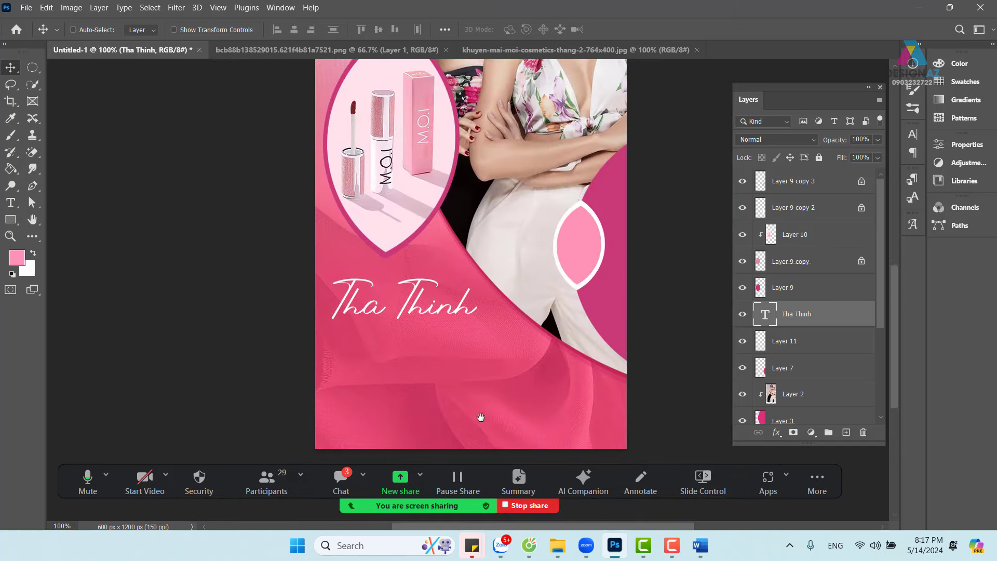
scroll(468, 437, "right", 5)
scroll(439, 410, "down", 2)
left_click_drag(354, 271, 352, 280)
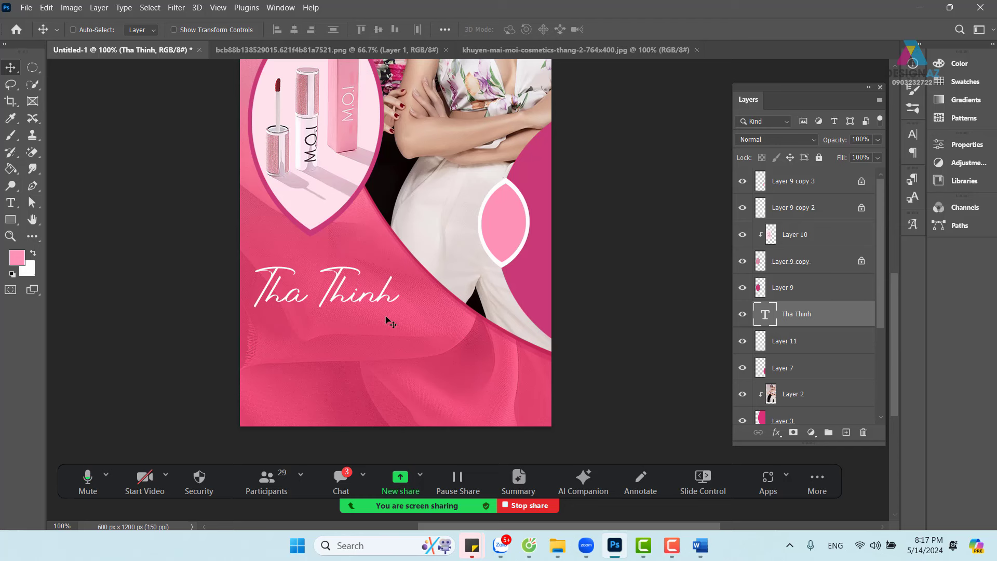
Step: Add a placeholder text line, enlarge it to about 263% and move it under Tha Thinh
left_click(18, 203)
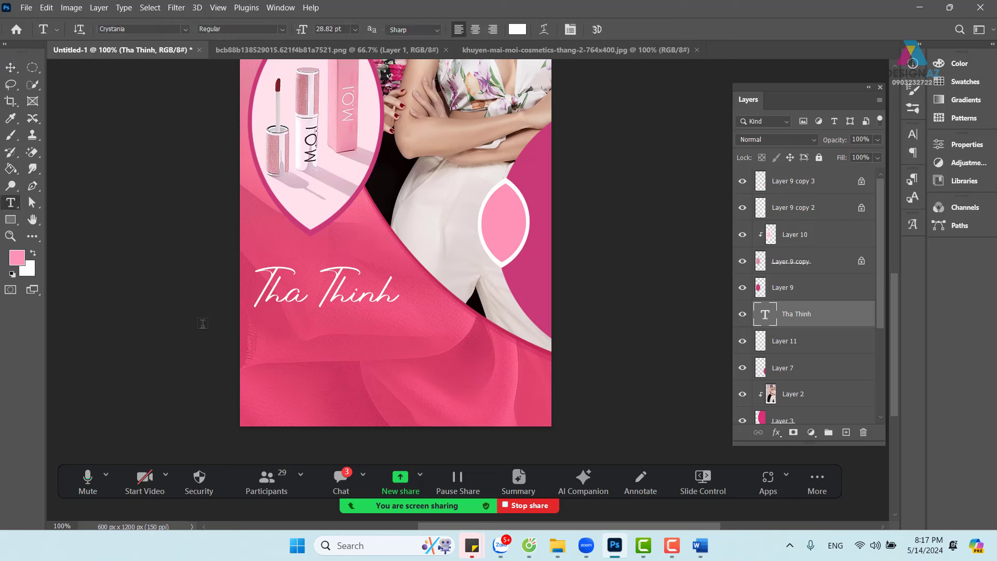
left_click(287, 347)
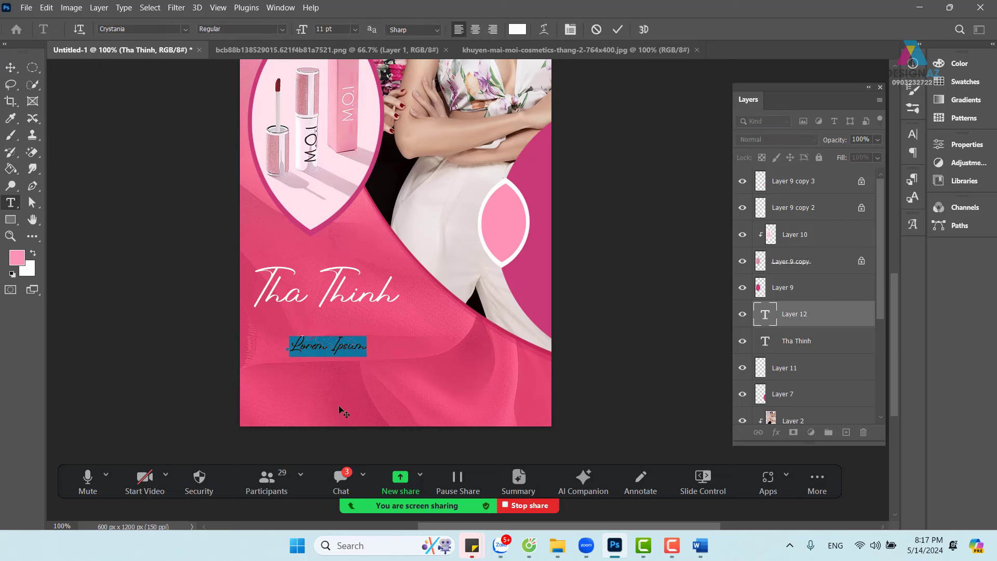
left_click(11, 68)
key("ctrl+t")
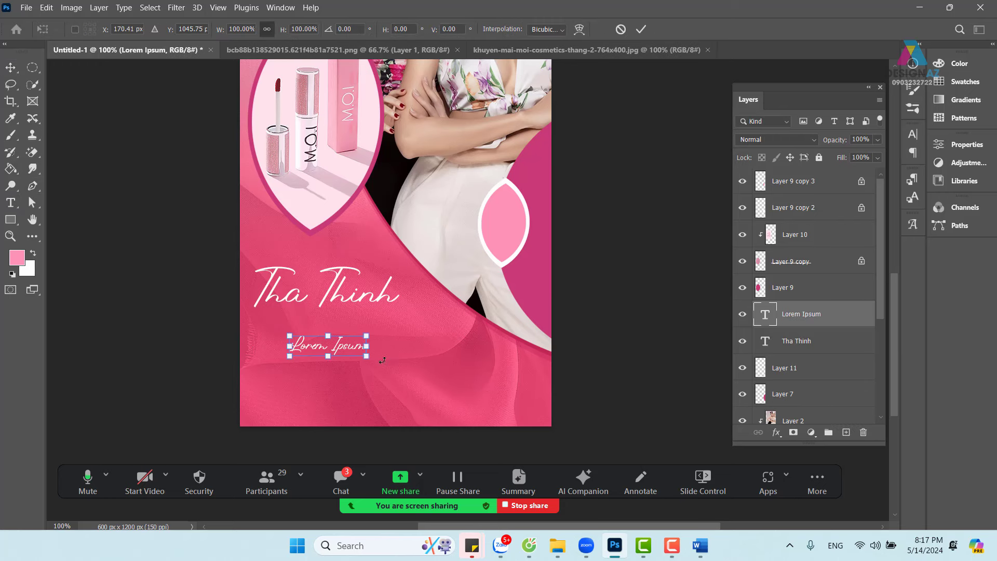
left_click_drag(369, 357, 494, 391)
left_click_drag(420, 375, 384, 347)
key("Return")
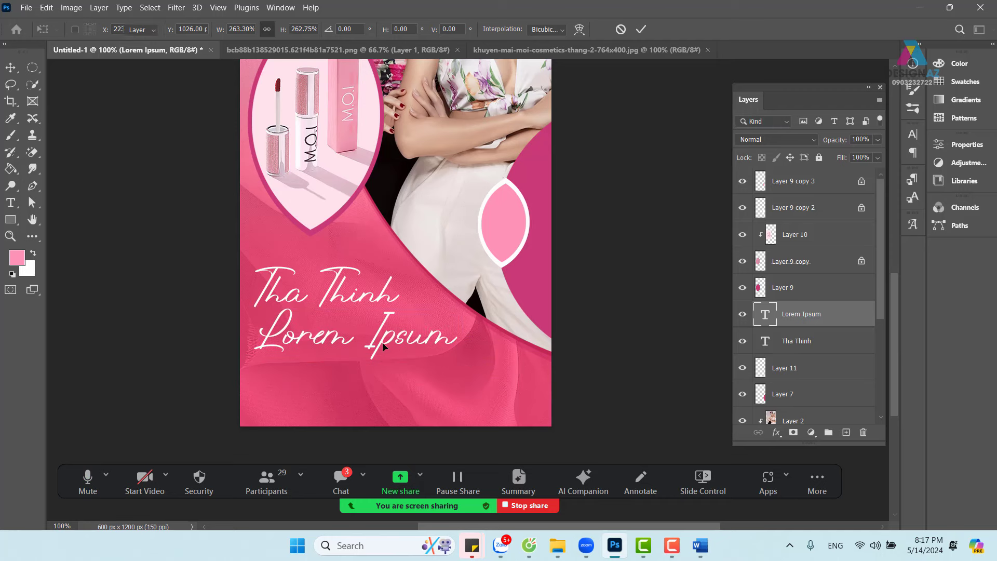
Step: Replace the placeholder with 'Dính deal' and commit it
key("t")
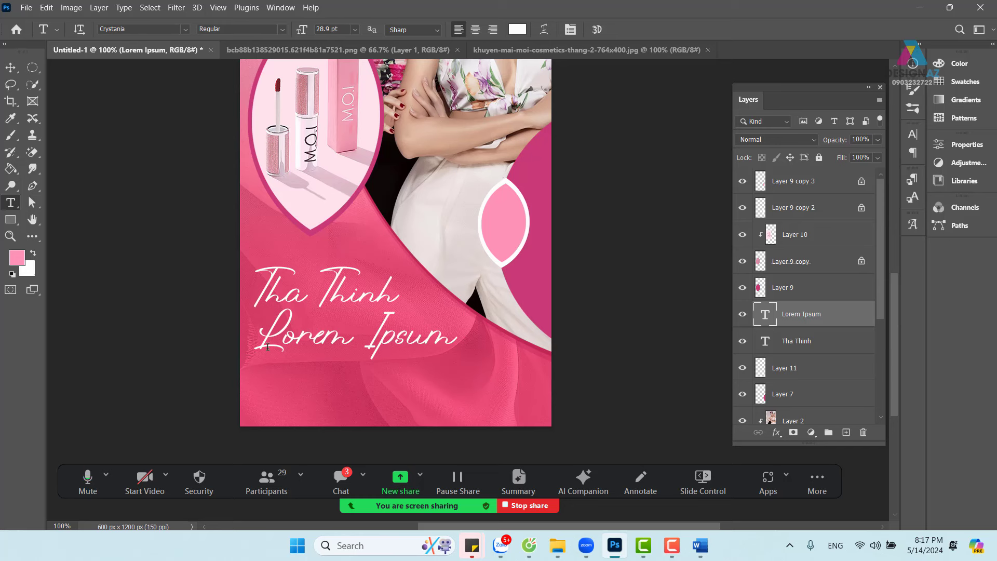
left_click_drag(262, 336, 581, 331)
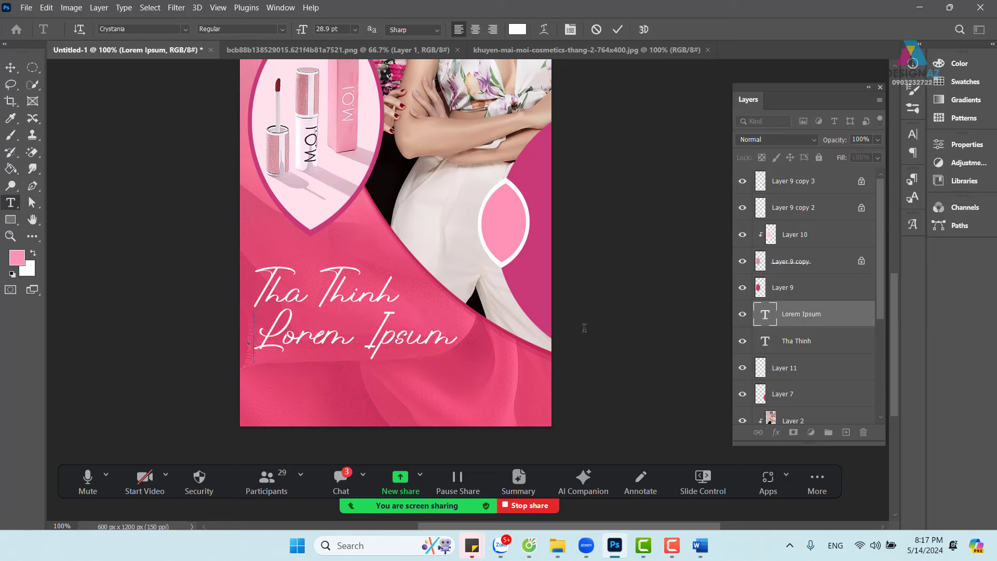
key("BackSpace")
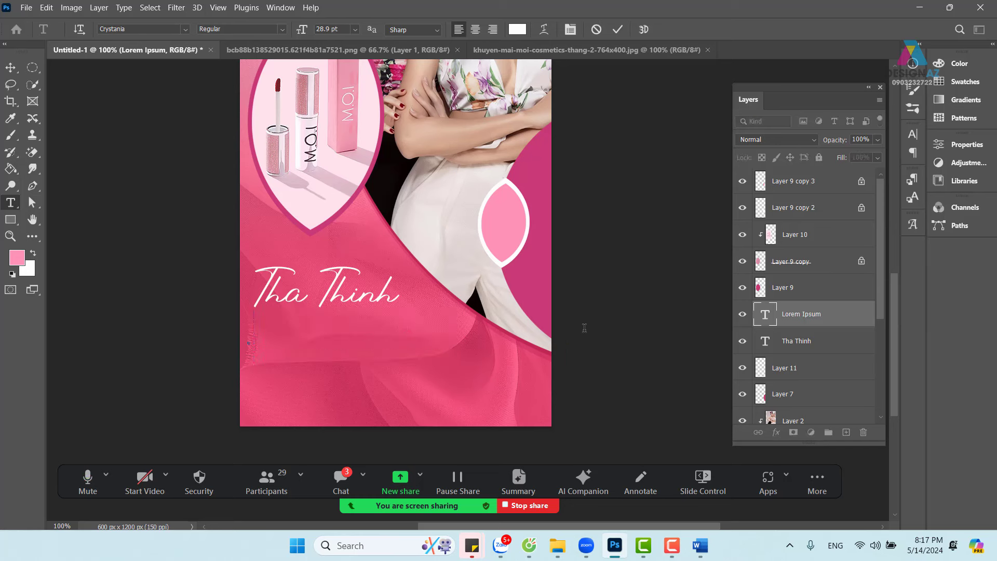
type("Đinh")
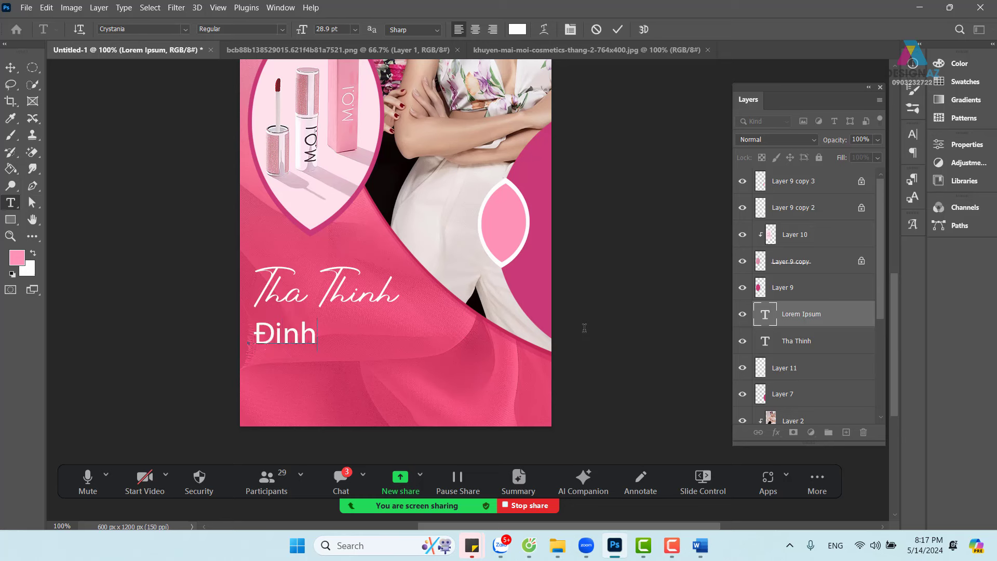
key("BackSpace")
key("BackSpace")
key("BackSpace")
key("BackSpace")
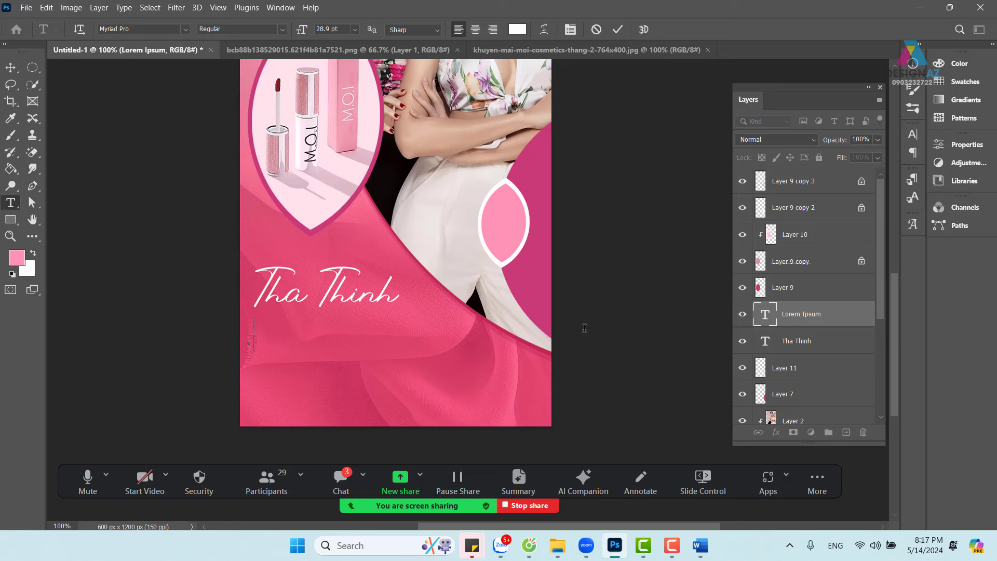
type("D")
type("inh")
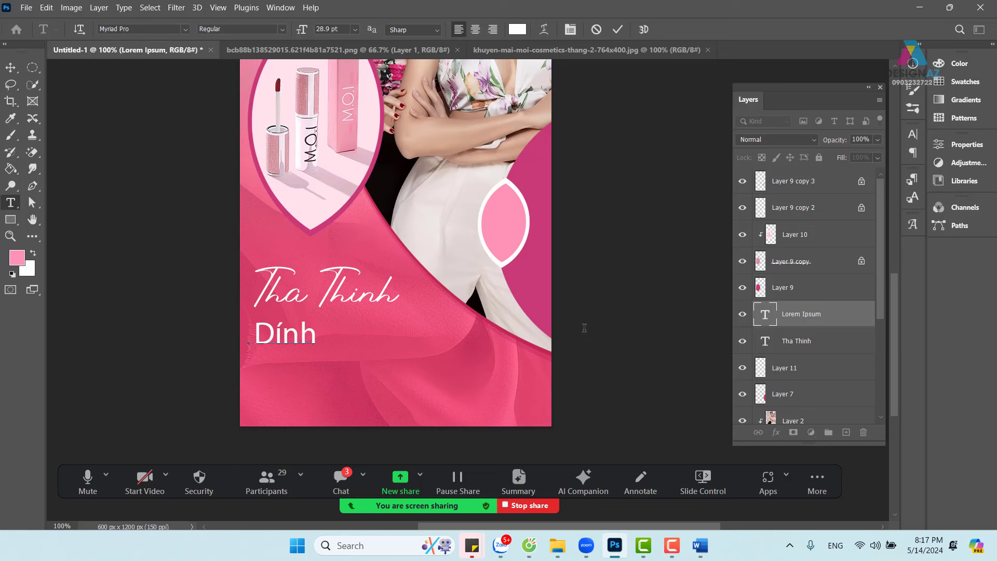
type(" deal")
left_click(10, 67)
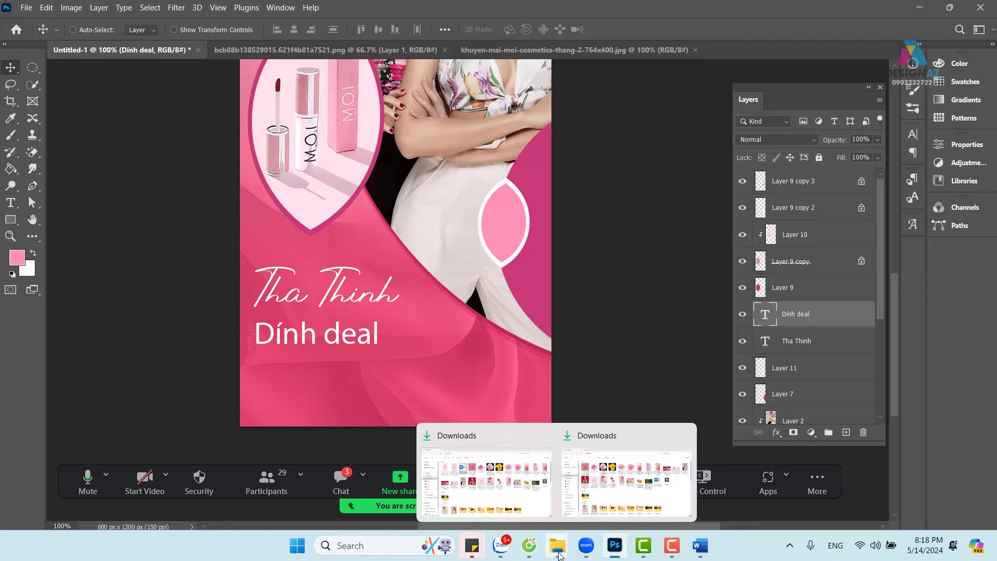
left_click(700, 545)
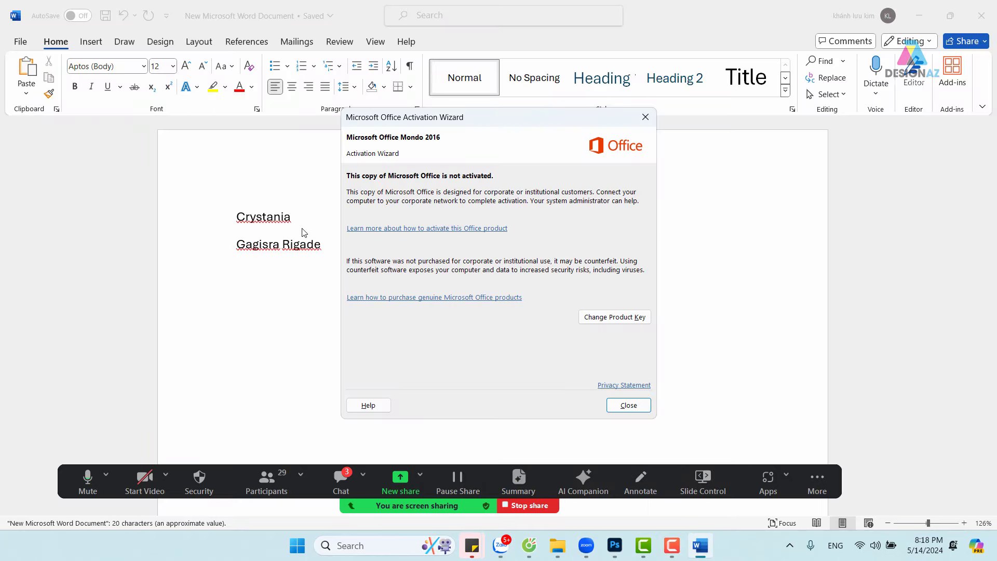
left_click(646, 117)
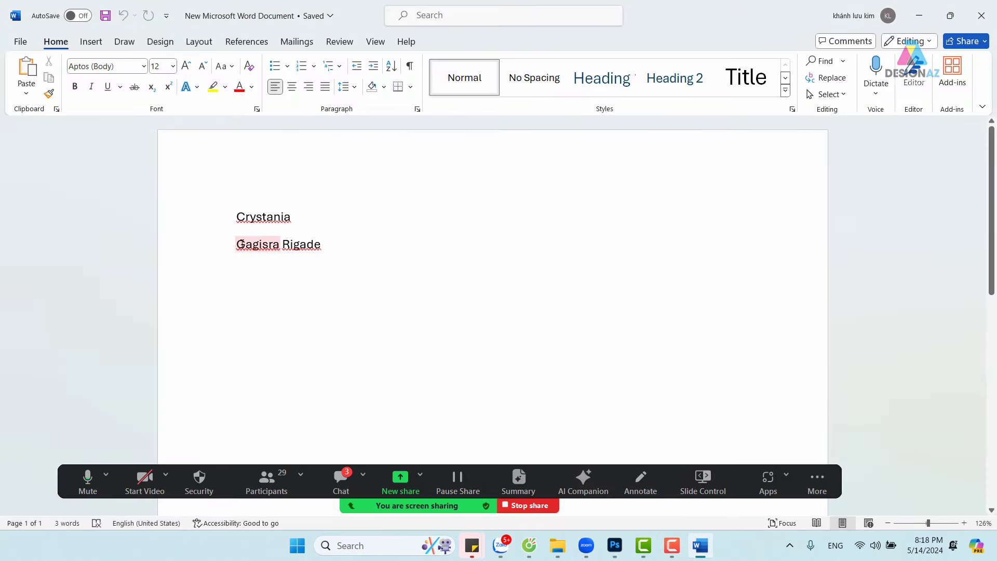
left_click_drag(242, 244, 314, 264)
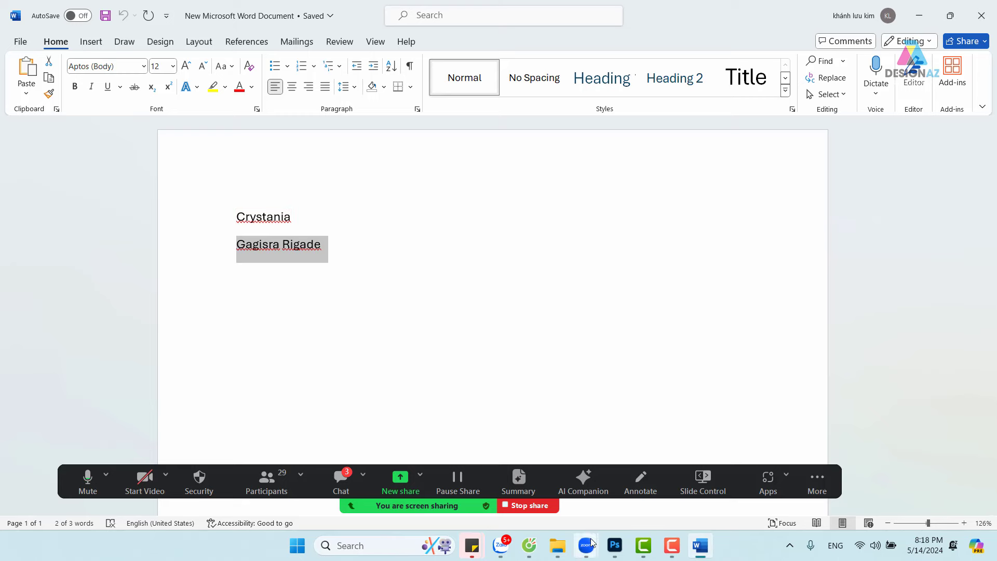
left_click(615, 545)
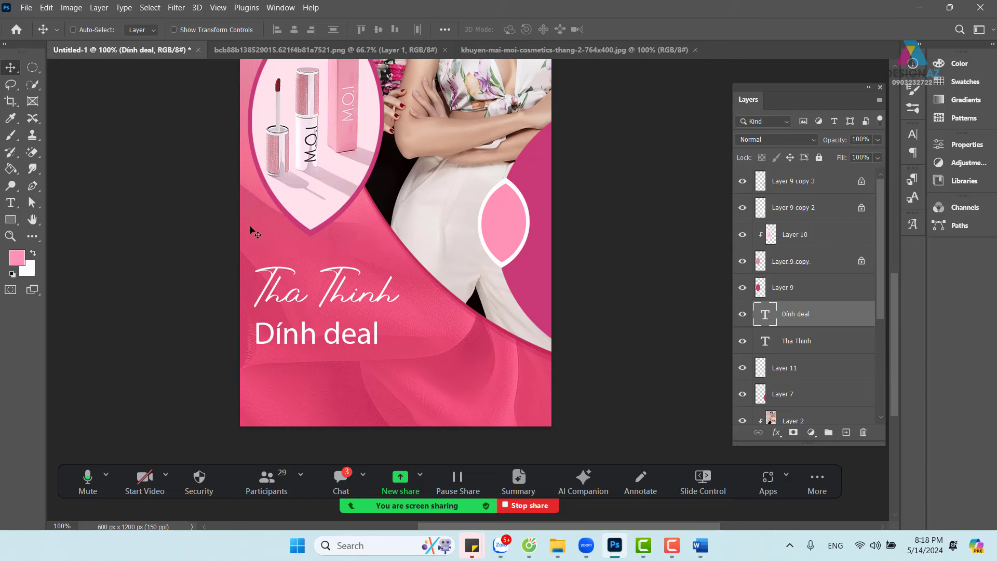
Step: Set the Dính deal line to Gagisra Rigade with All Caps enabled
key("t")
left_click(138, 29)
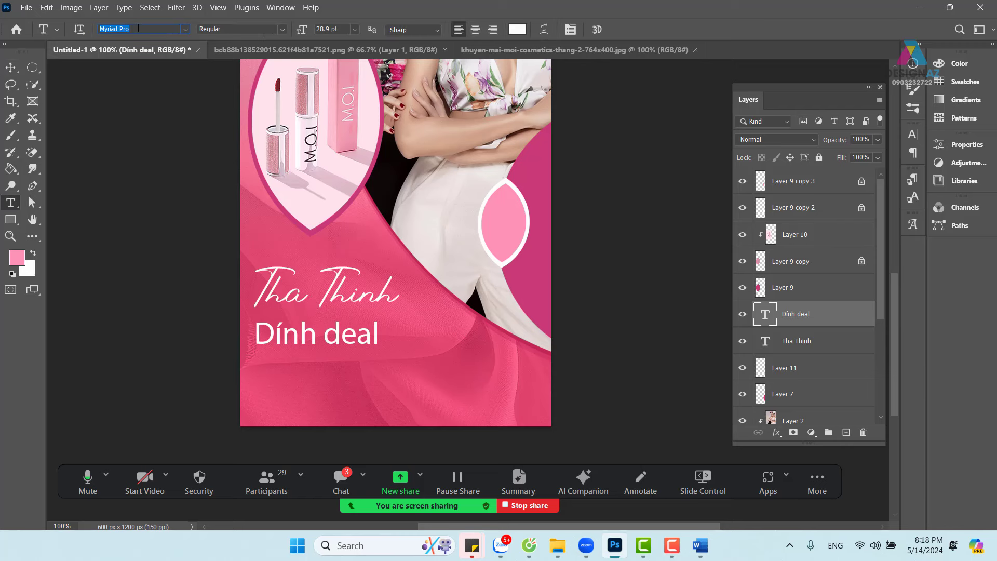
type("Gagisra Rigade")
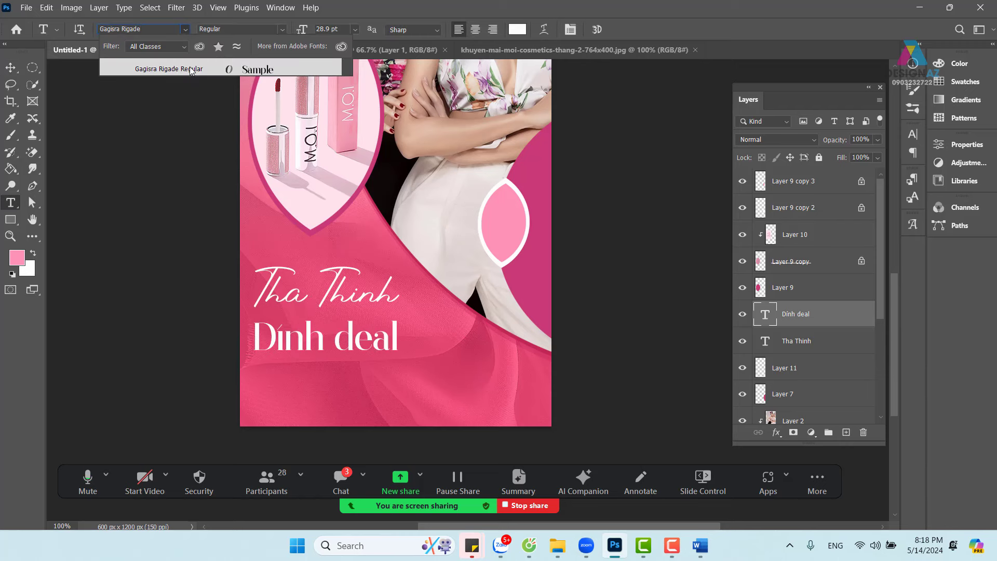
key("Return")
left_click(10, 67)
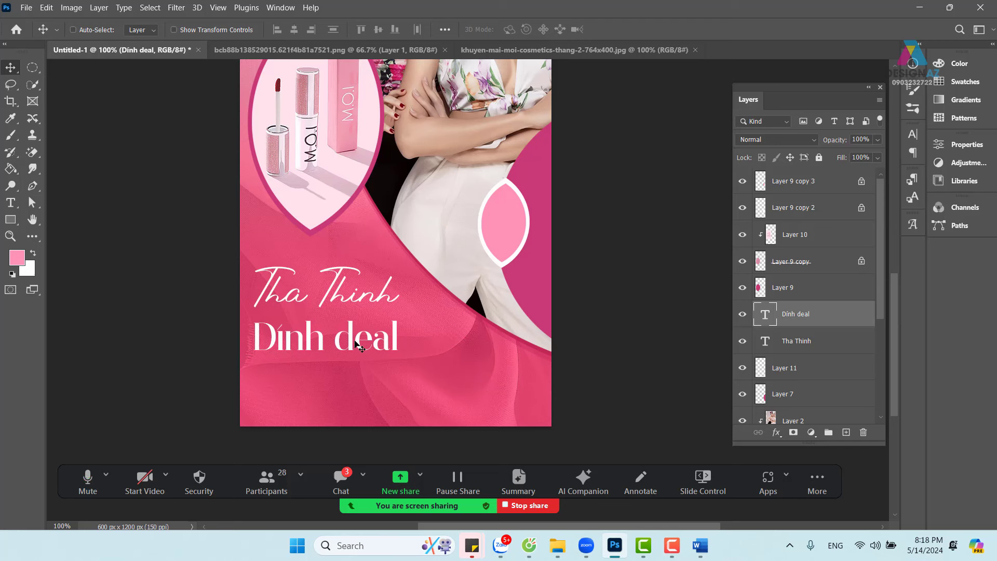
key("t")
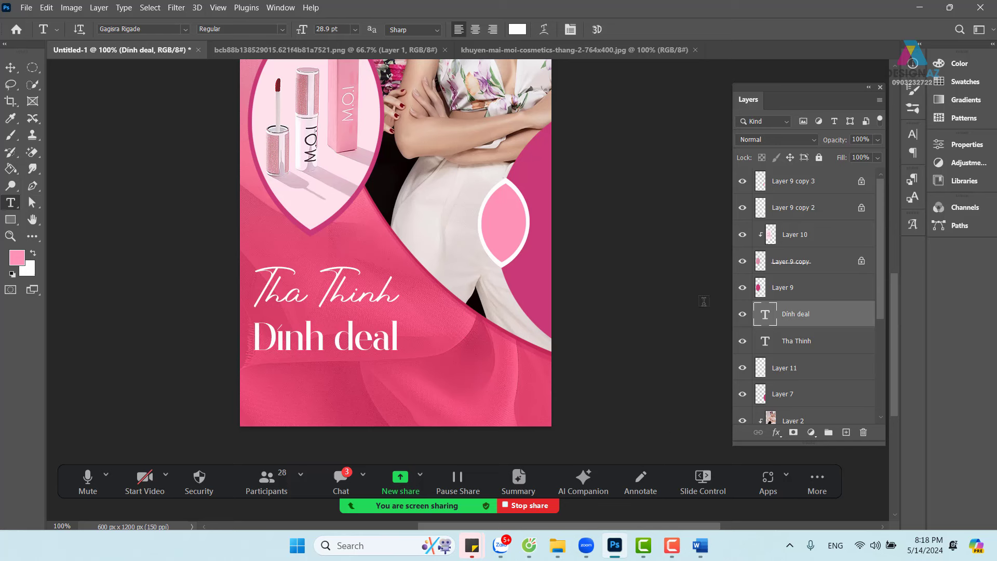
left_click(570, 30)
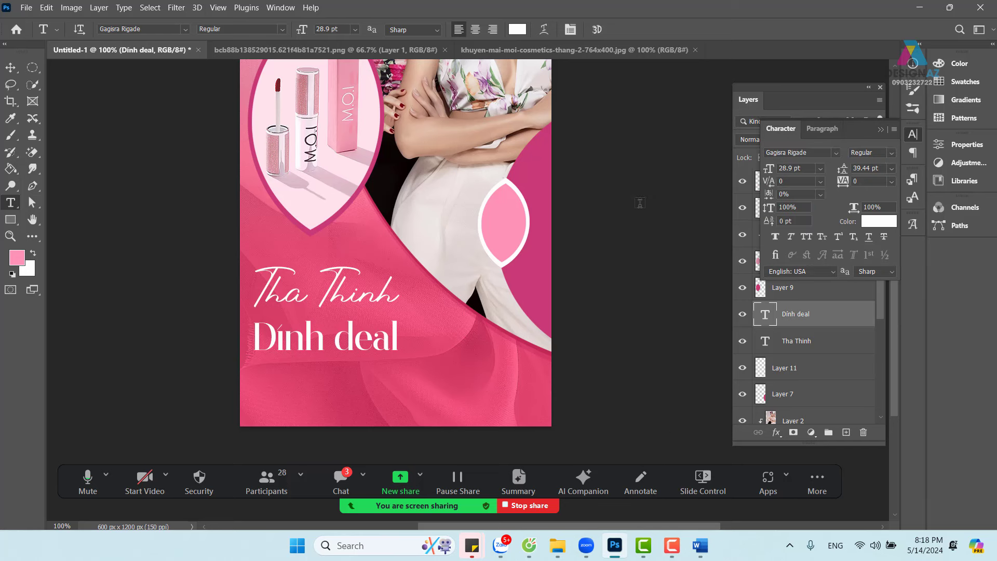
left_click(810, 238)
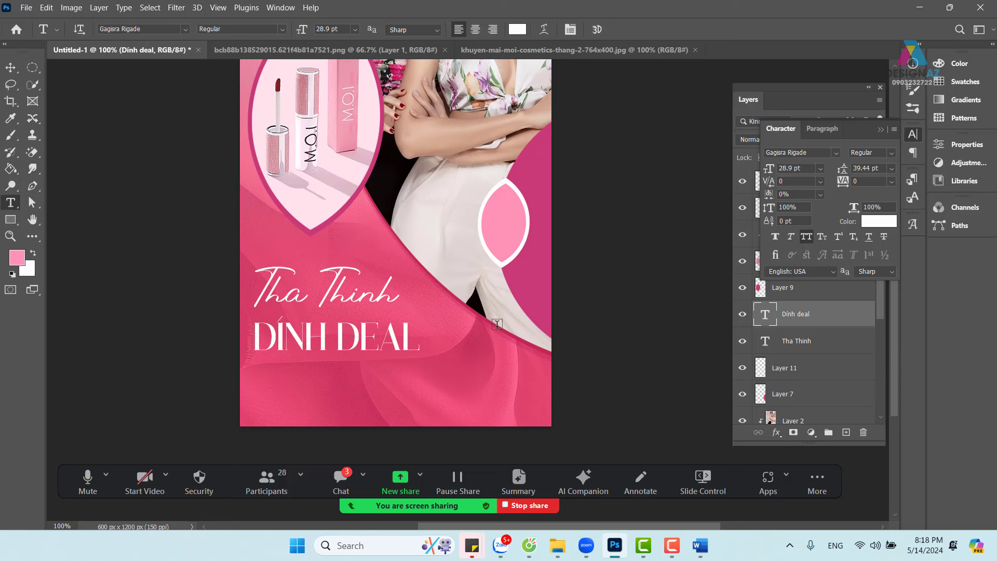
Step: Nudge DÍNH DEAL up toward Tha Thinh and enlarge it to about 130%
left_click(10, 68)
left_click_drag(344, 348, 343, 339)
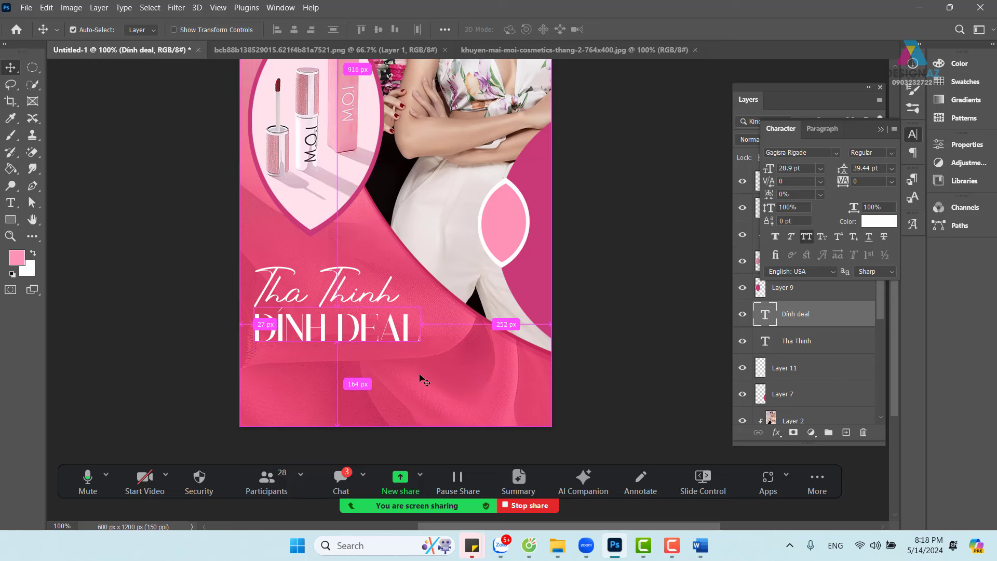
key("ctrl+t")
left_click_drag(423, 358, 471, 374)
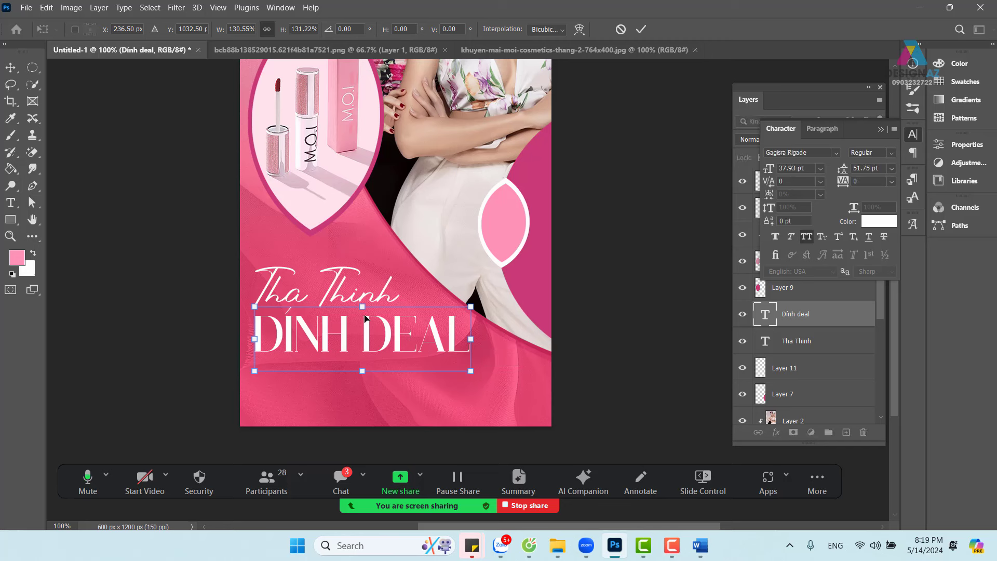
key("Return")
Step: Select the Tha Thinh and Dính deal layers together and move them down and right
right_click(382, 299)
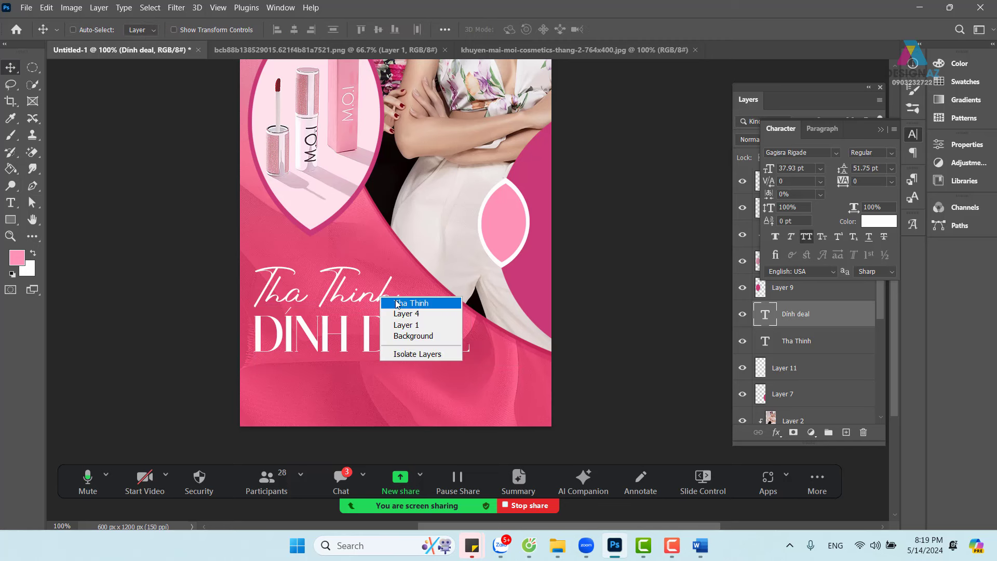
left_click(398, 304)
left_click_drag(393, 324, 406, 342)
key("ctrl+z")
right_click(388, 339)
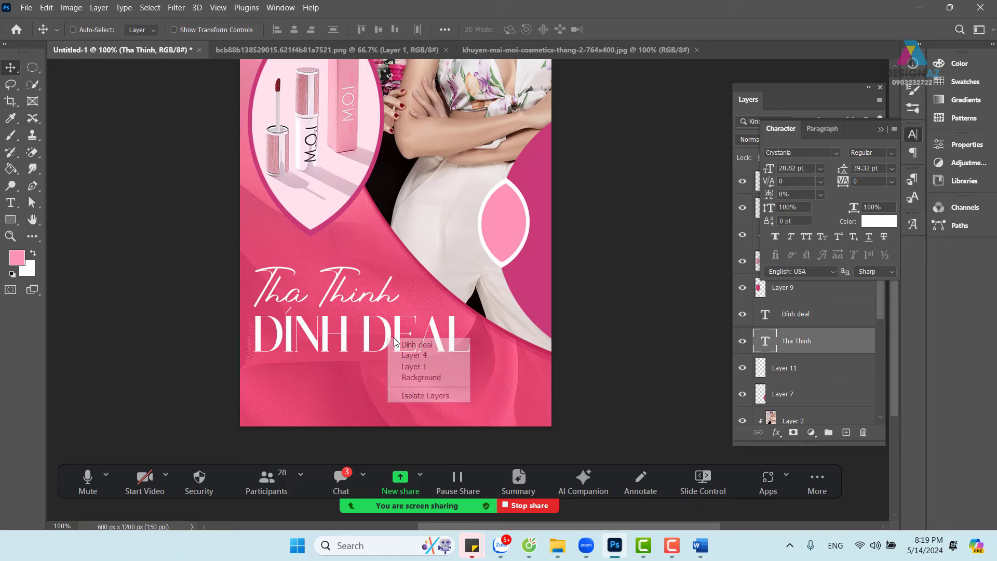
left_click(376, 300)
right_click(371, 294)
left_click(395, 295)
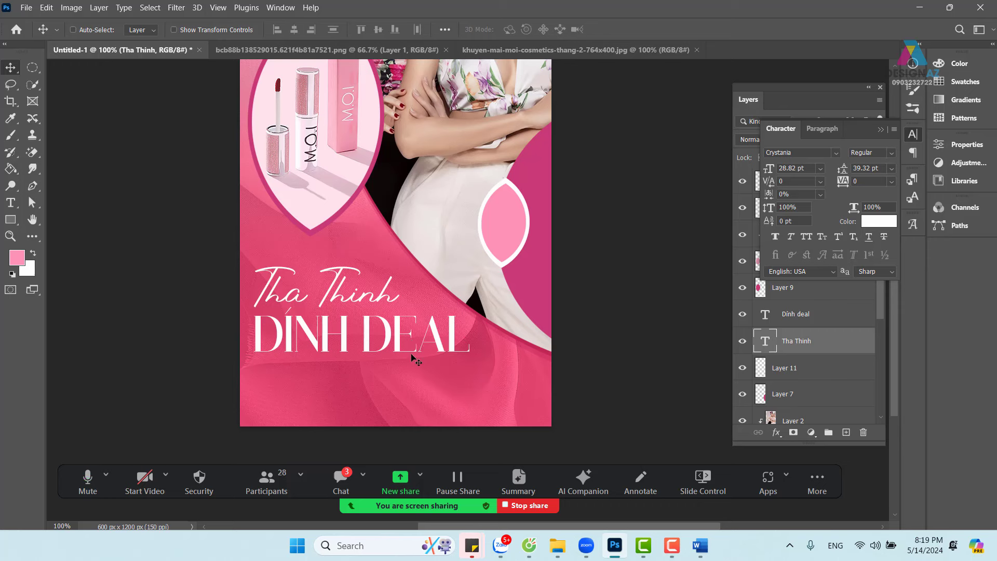
right_click(392, 330)
left_click(403, 340, "shift")
left_click_drag(391, 330, 420, 352)
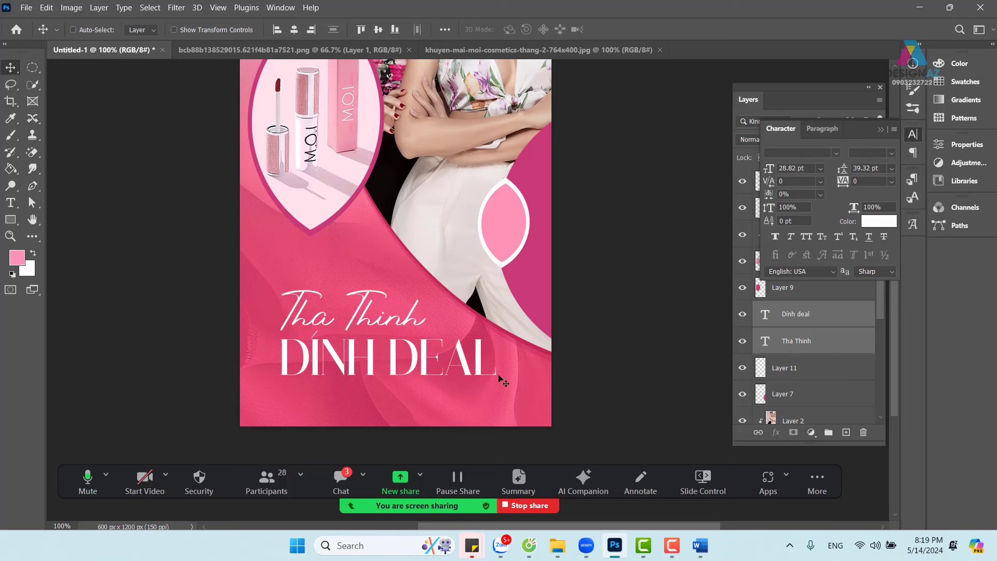
right_click(413, 359)
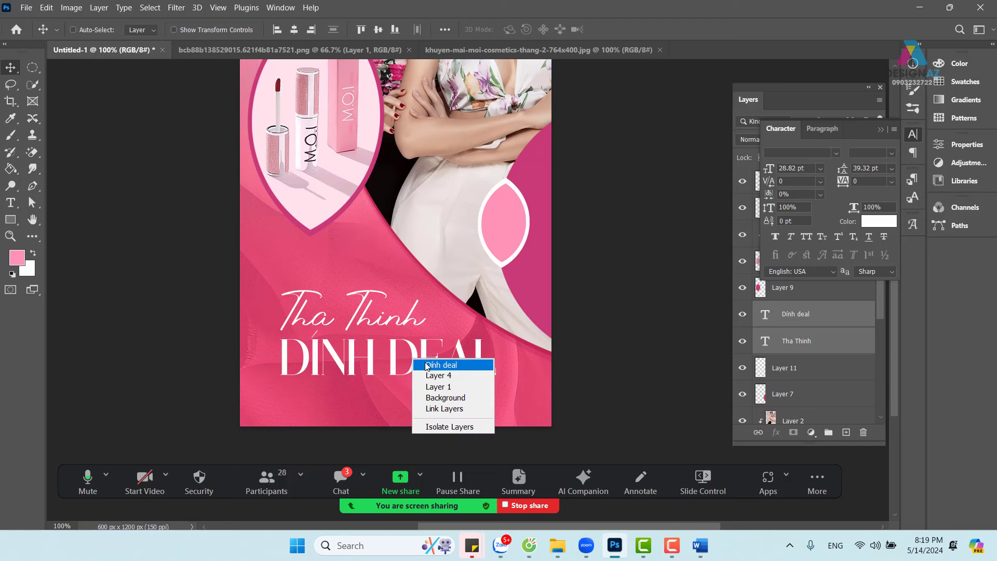
left_click(441, 365)
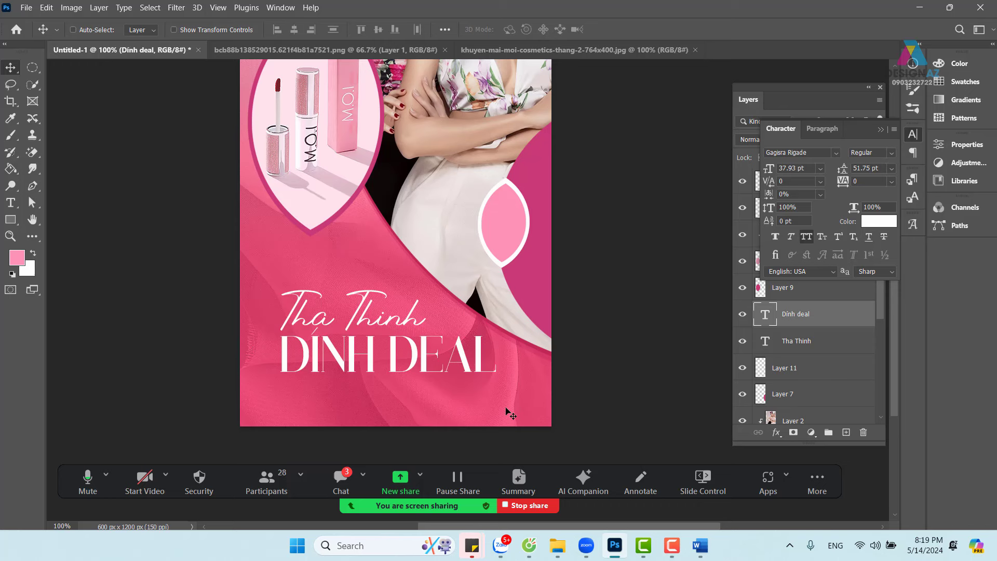
Step: Add a new 'Mua 2 Tang 1' text line below the headline with All Caps off
key("t")
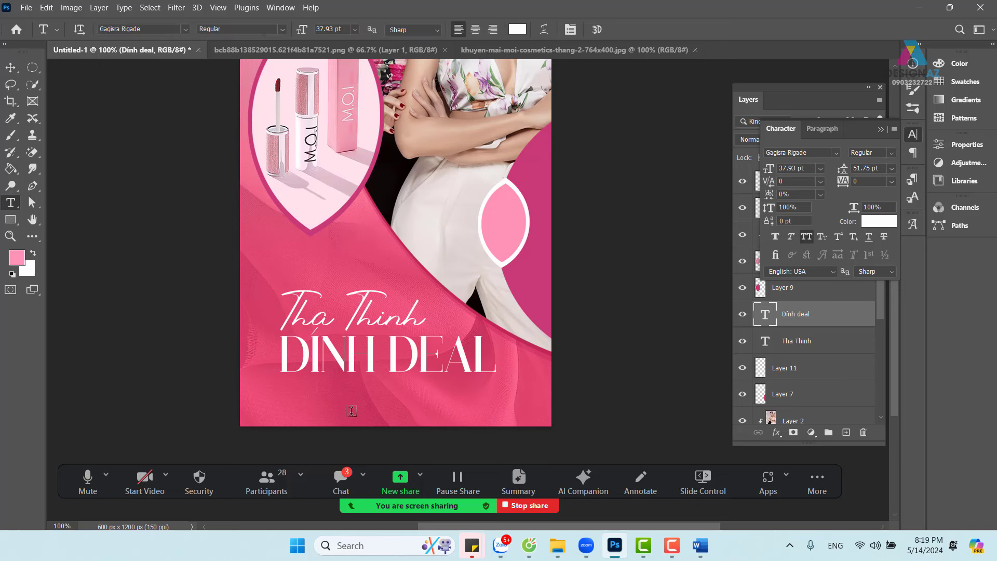
left_click(361, 401)
key("BackSpace")
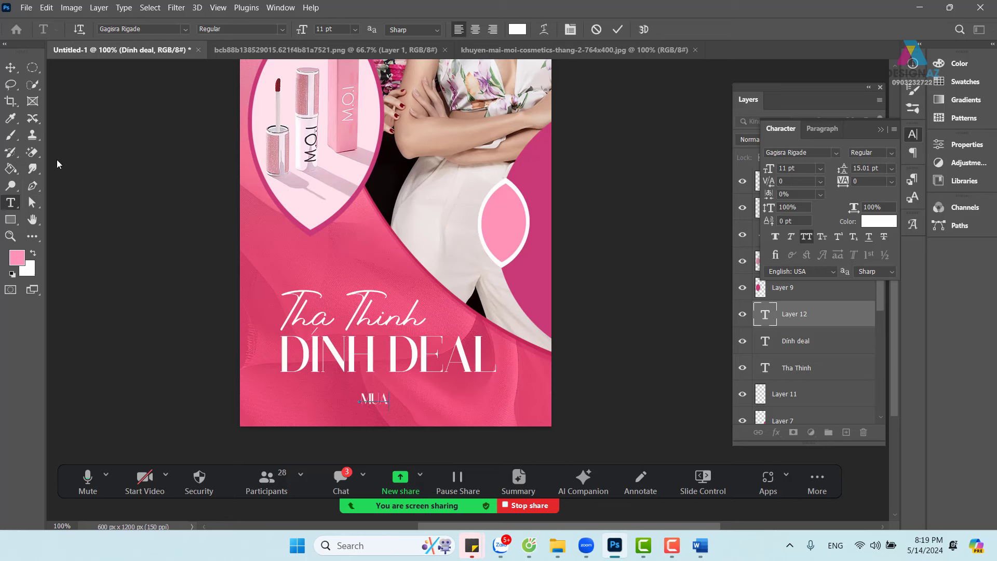
left_click(11, 67)
key("t")
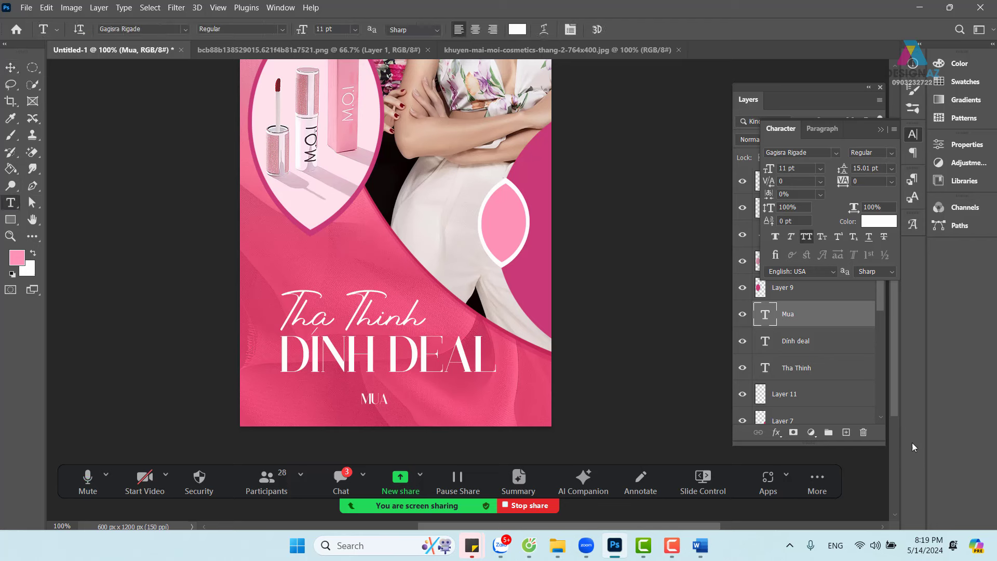
left_click(806, 236)
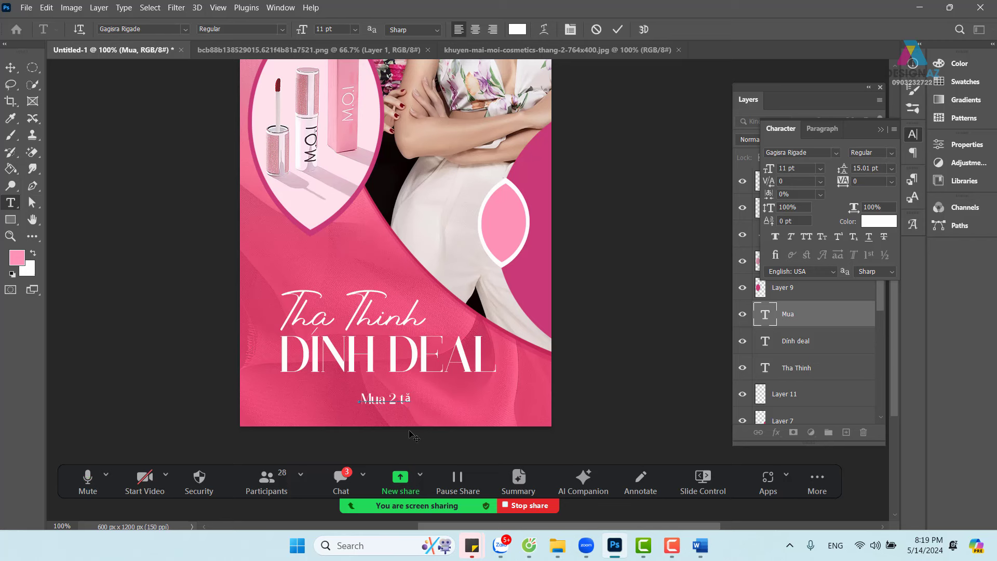
key("BackSpace")
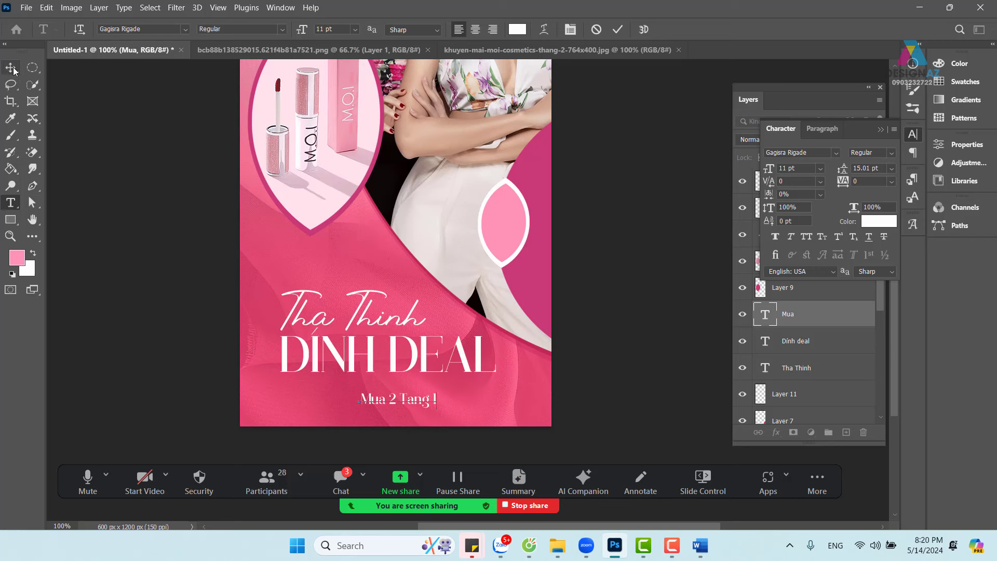
key("ctrl+Return")
Step: Move Mua 2 Tang 1 up under DÍNH DEAL and enlarge it to 21.59 pt
key("v")
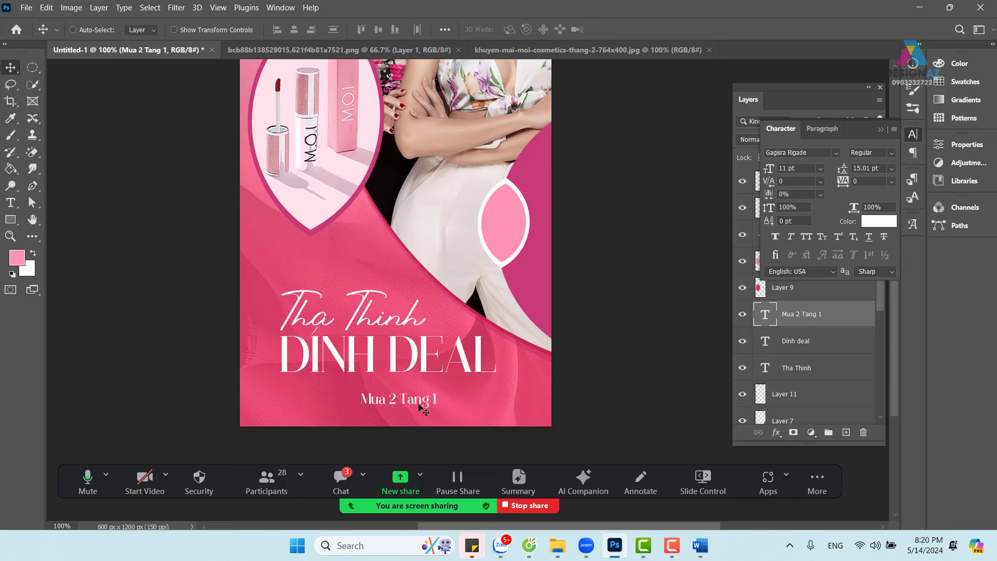
left_click_drag(417, 407, 478, 391)
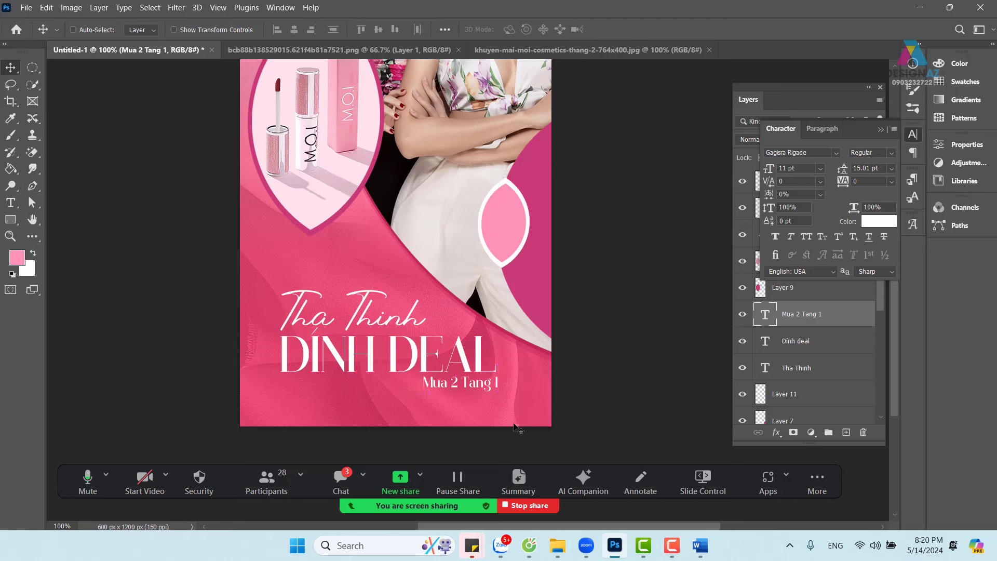
key("ctrl")
key("ctrl+t")
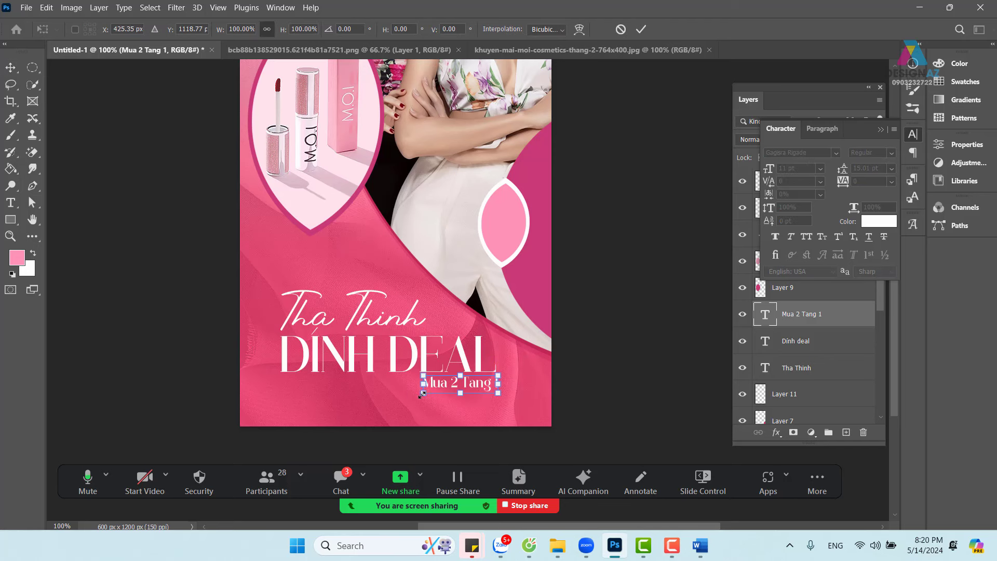
left_click_drag(423, 393, 349, 410)
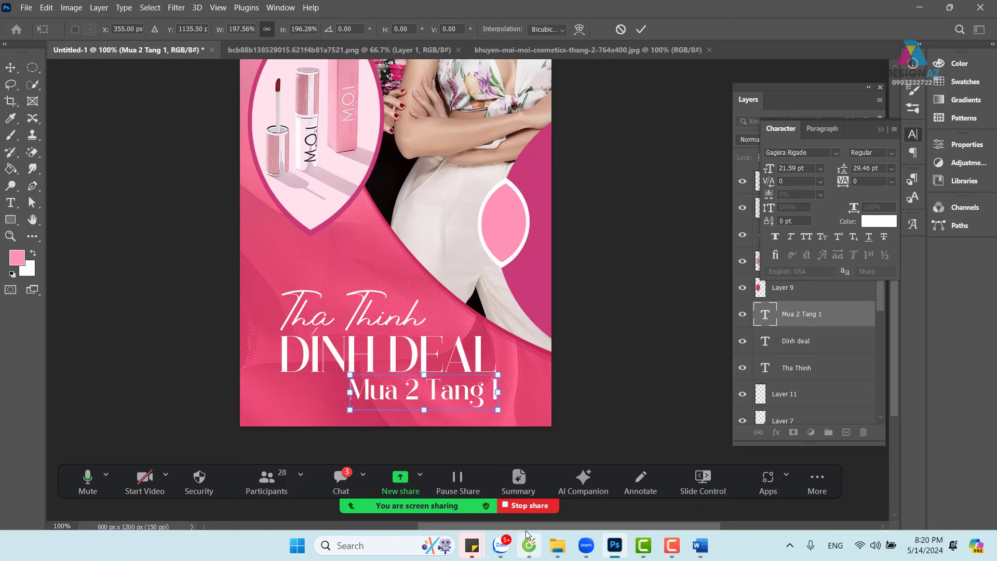
left_click_drag(499, 375, 498, 375)
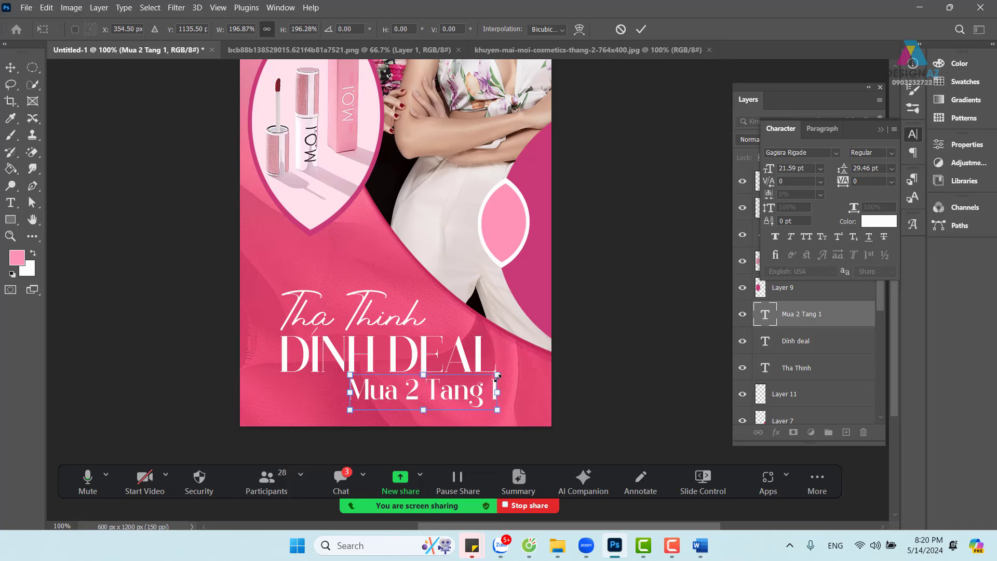
key("Return")
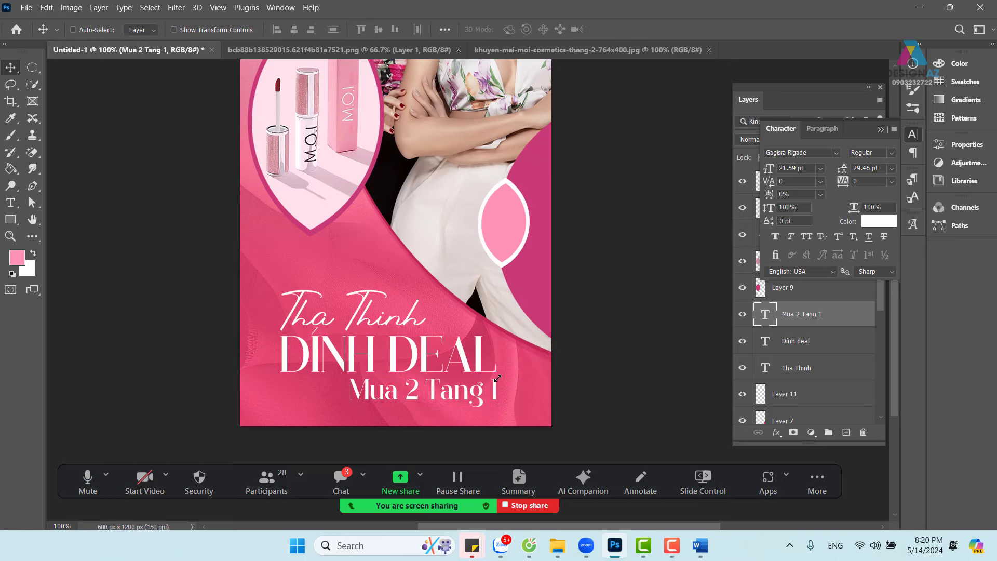
Step: Shrink the Tha Thinh text to about 65% (18.8 pt) and nudge it up above DÍNH DEAL
right_click(385, 323)
left_click(416, 330)
key("ctrl")
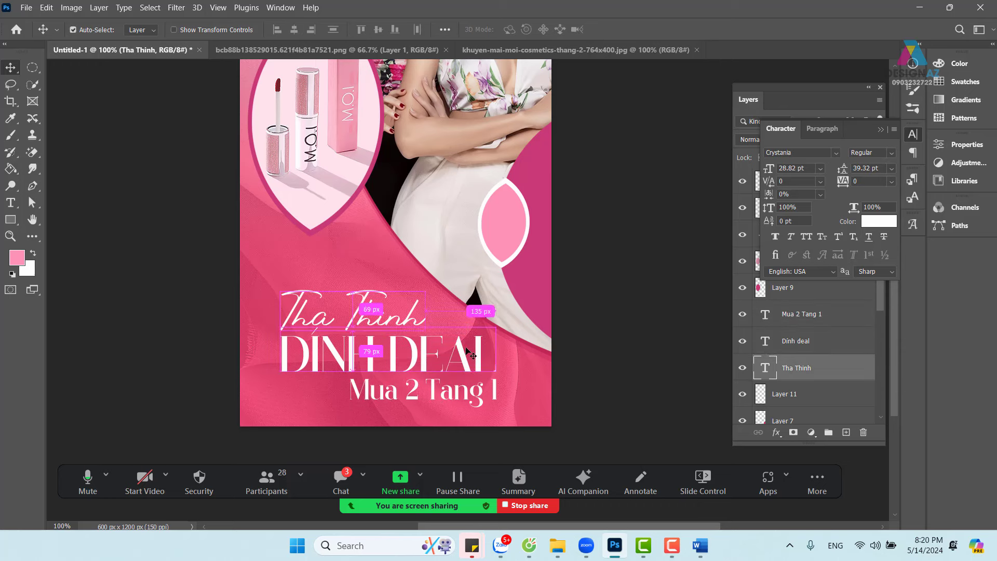
key("ctrl+t")
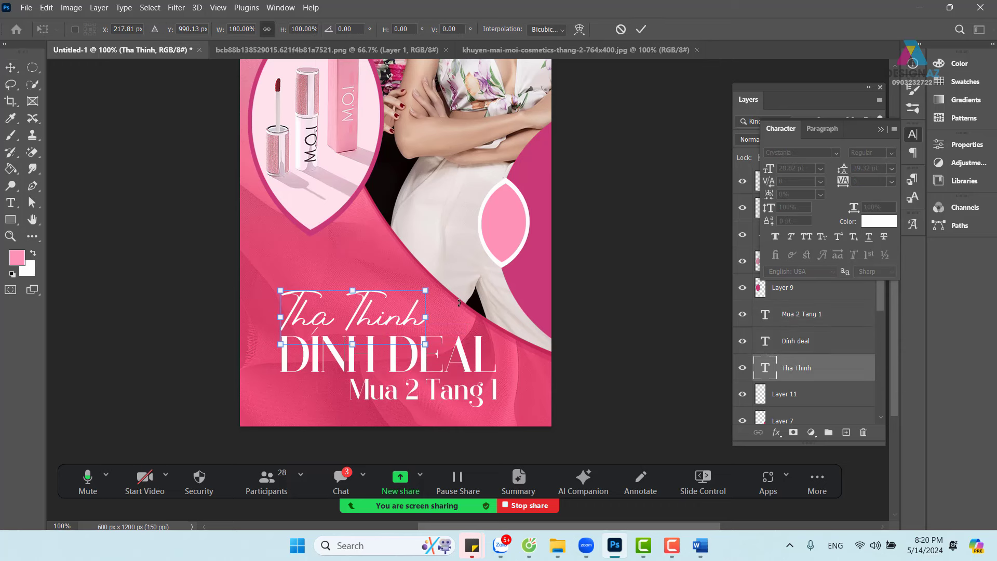
left_click_drag(426, 291, 367, 290)
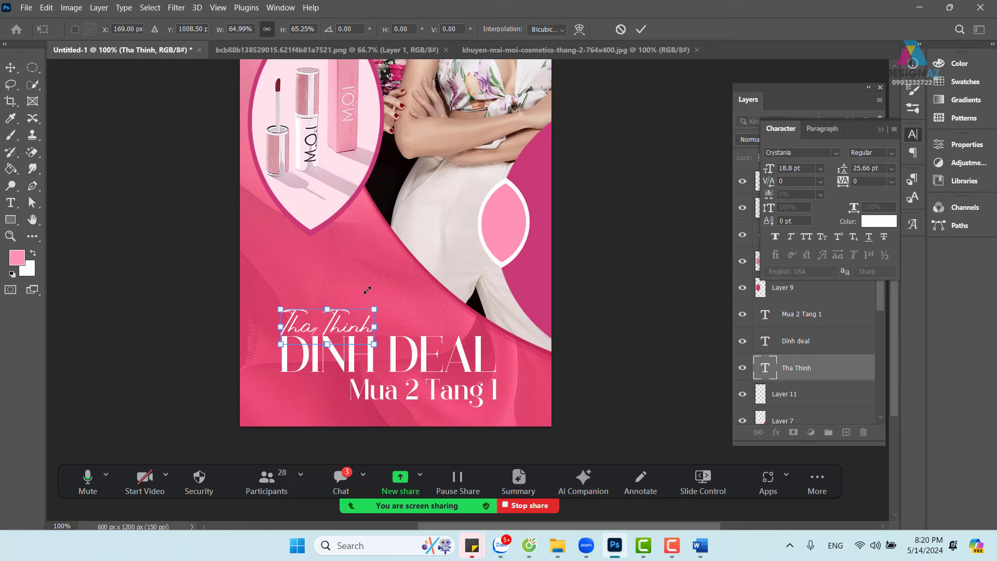
key("Return")
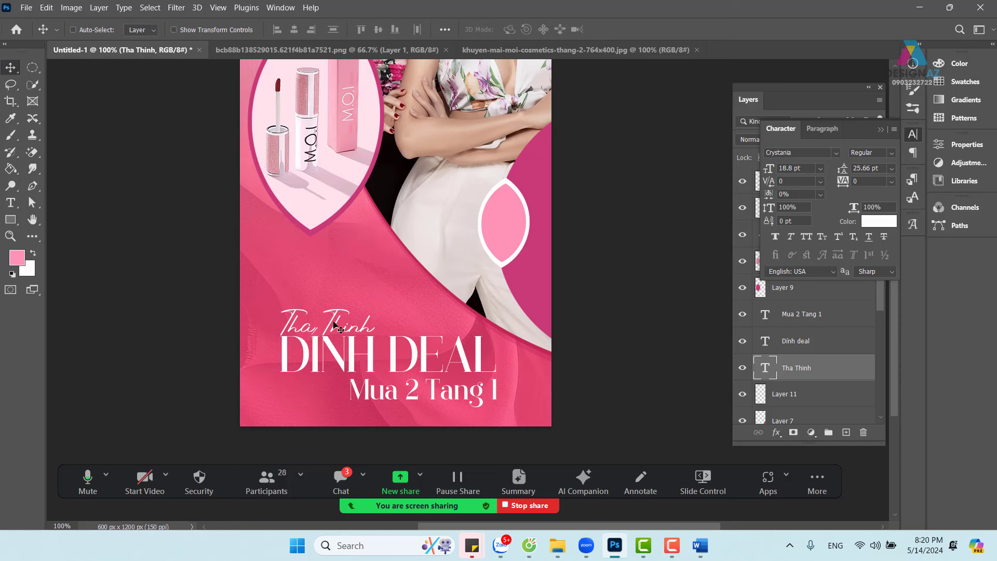
left_click_drag(334, 328, 334, 324)
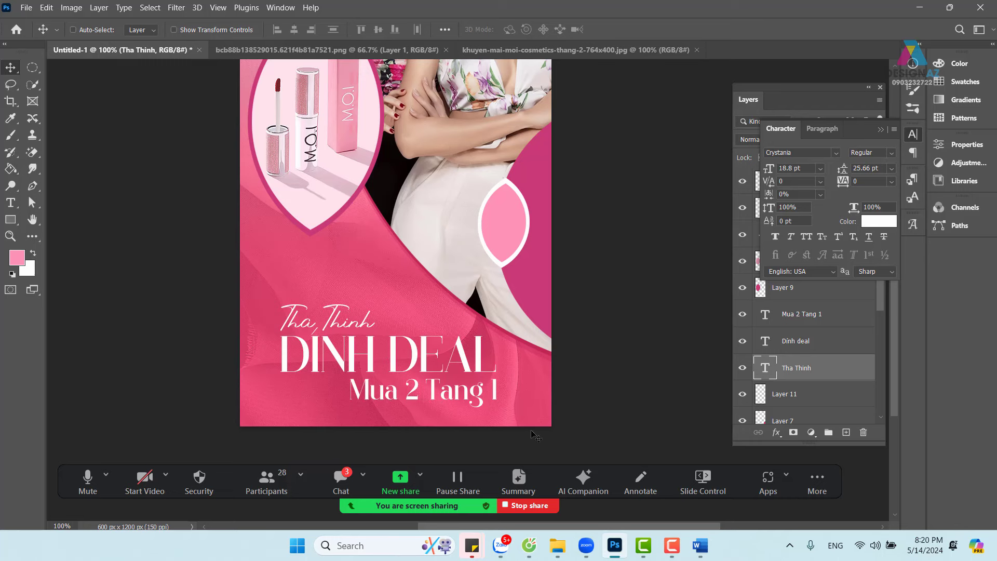
key("ctrl+minus")
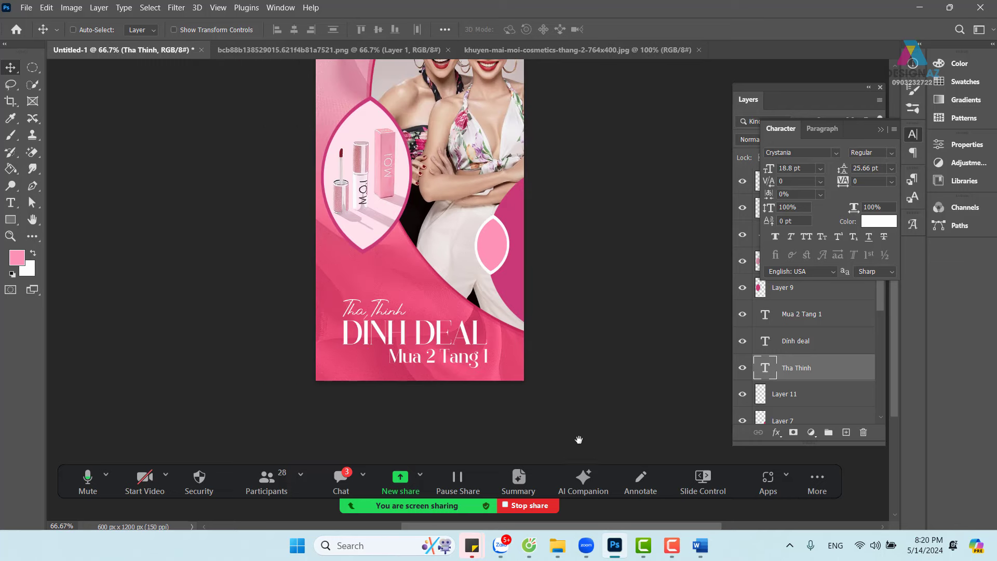
Step: Select the Dinh deal, Tha Thinh and Mua 2 Tang 1 layers and move them up together
left_click_drag(510, 328, 428, 377)
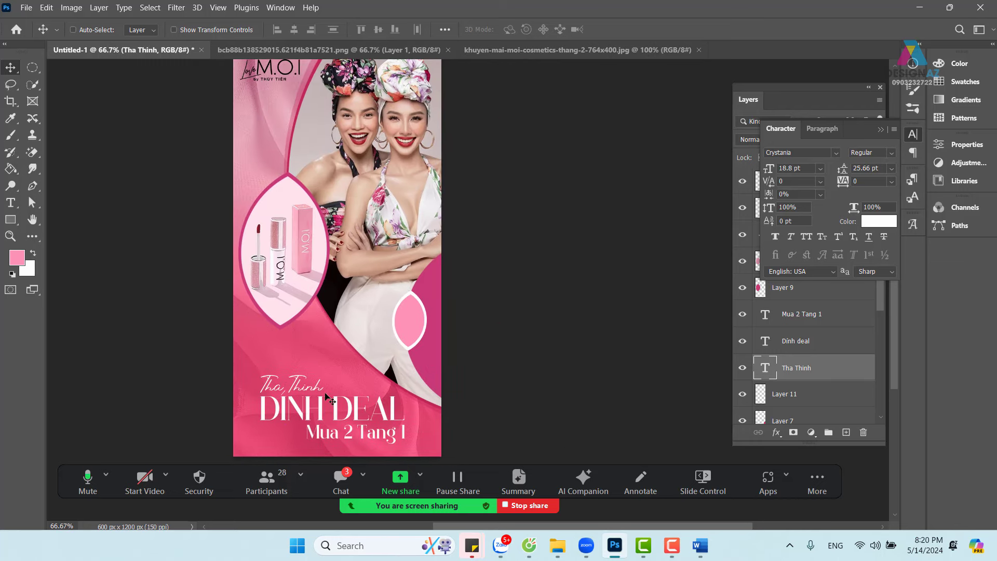
right_click(311, 388)
left_click(323, 394)
right_click(351, 405)
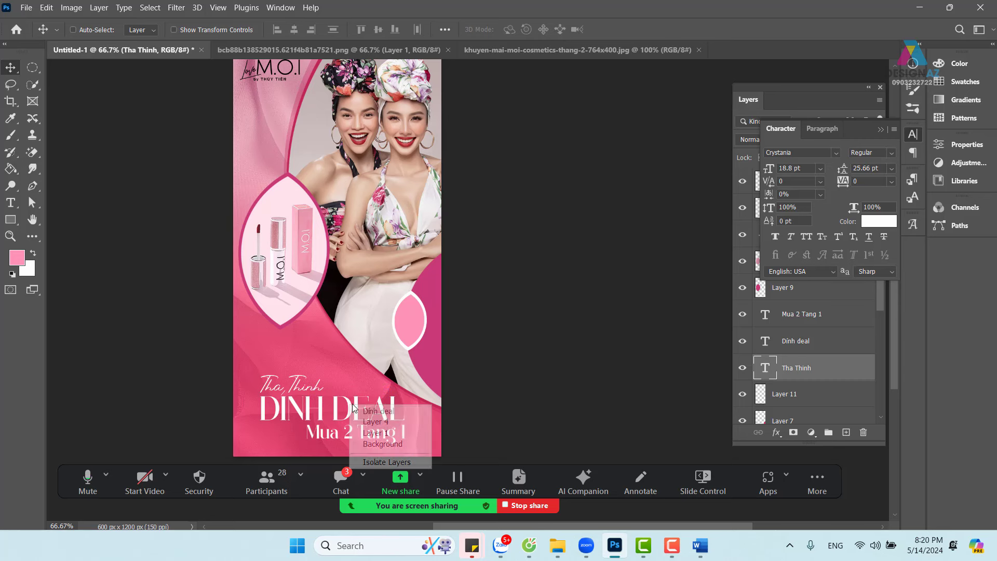
left_click(364, 409, "shift")
right_click(378, 431)
left_click(390, 439, "shift")
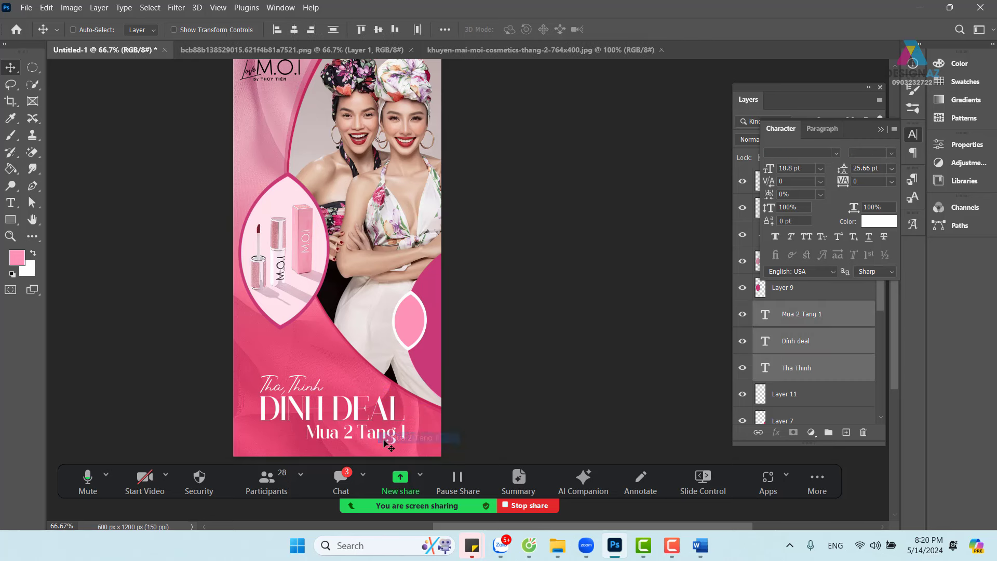
left_click_drag(378, 437, 379, 431)
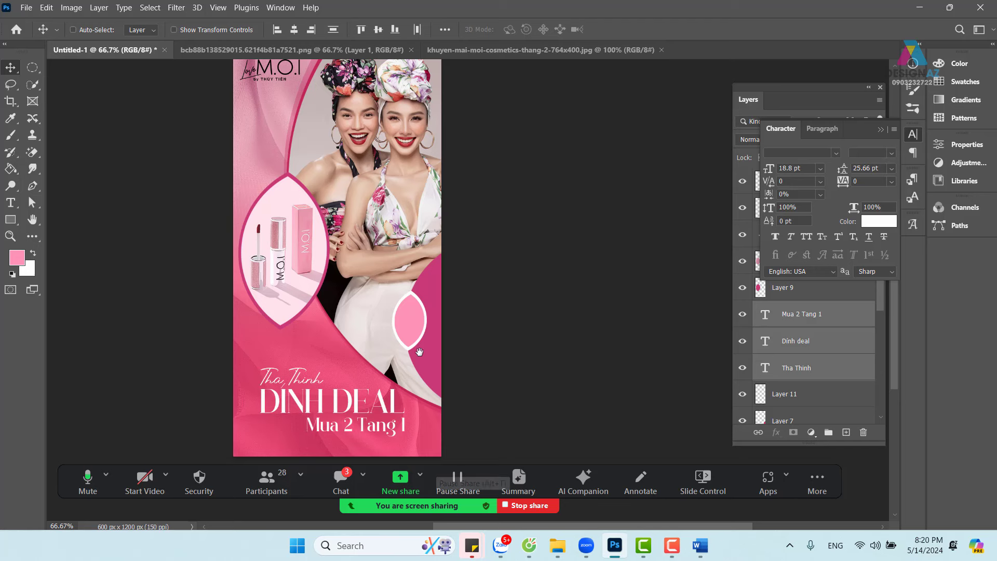
Step: Select Layer 7, then Layer 6, the curved pink shape
left_click_drag(420, 352, 365, 362)
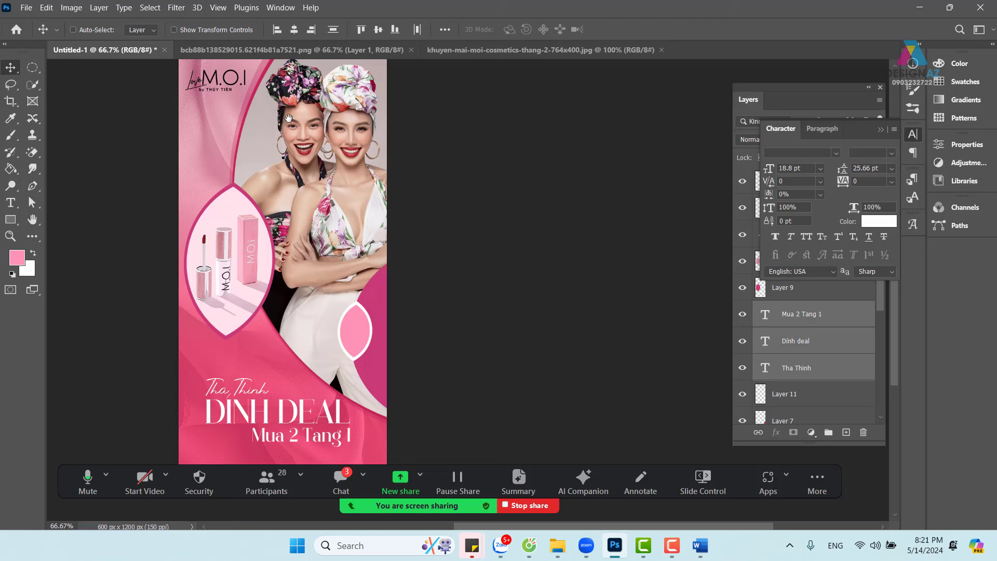
left_click_drag(314, 237, 324, 222)
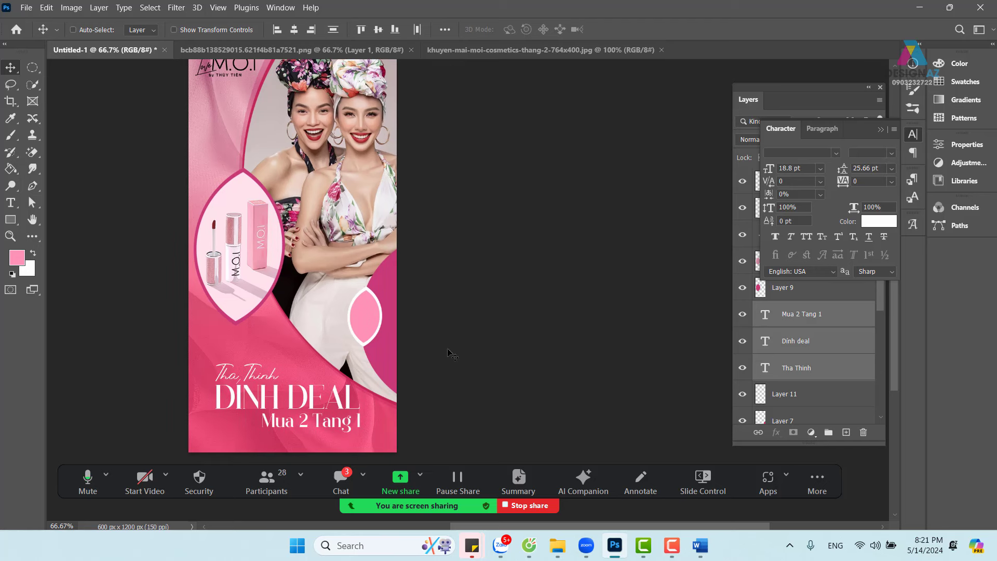
right_click(389, 286)
left_click(394, 283)
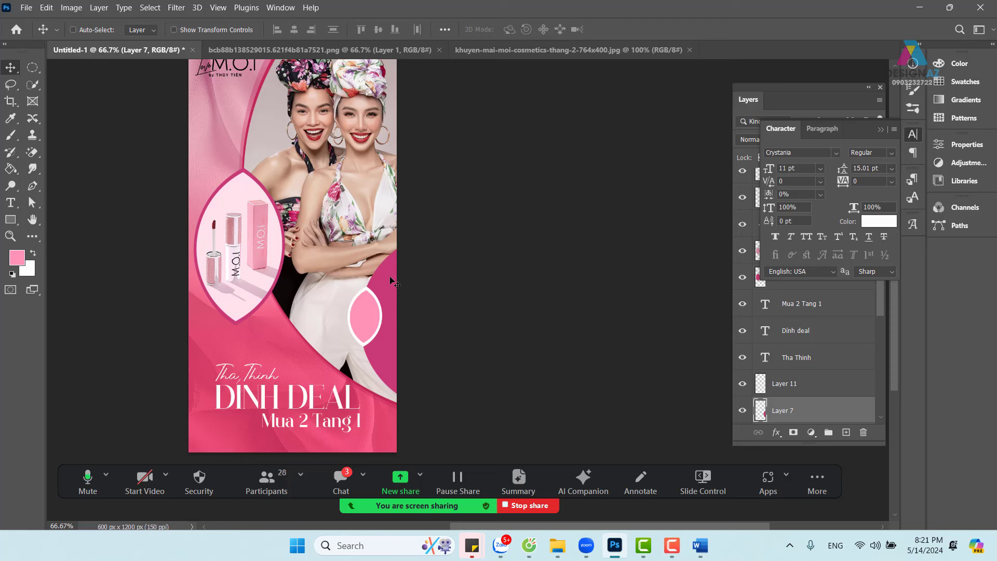
right_click(387, 280)
left_click(397, 285)
left_click_drag(274, 162, 289, 192)
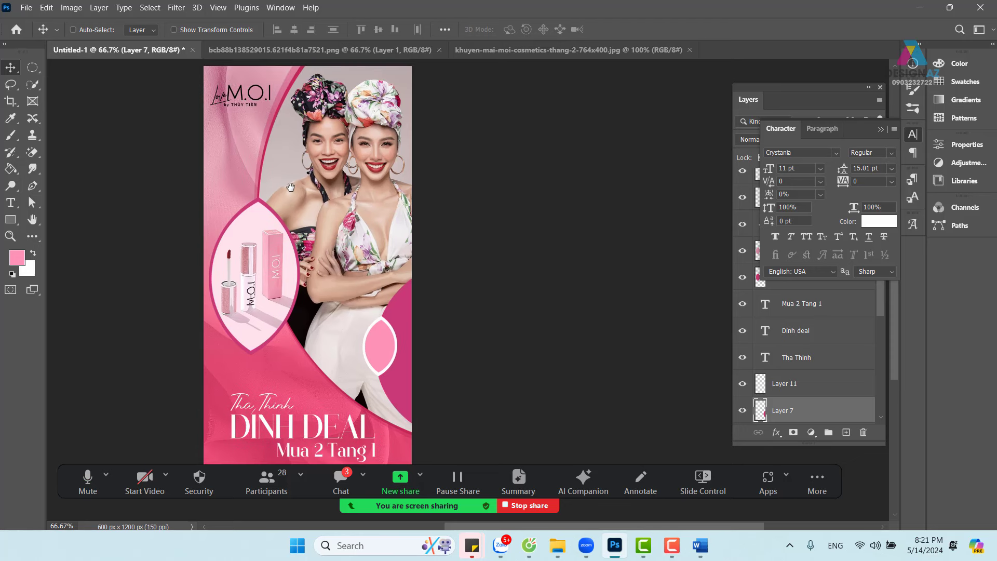
right_click(269, 133)
left_click(285, 141)
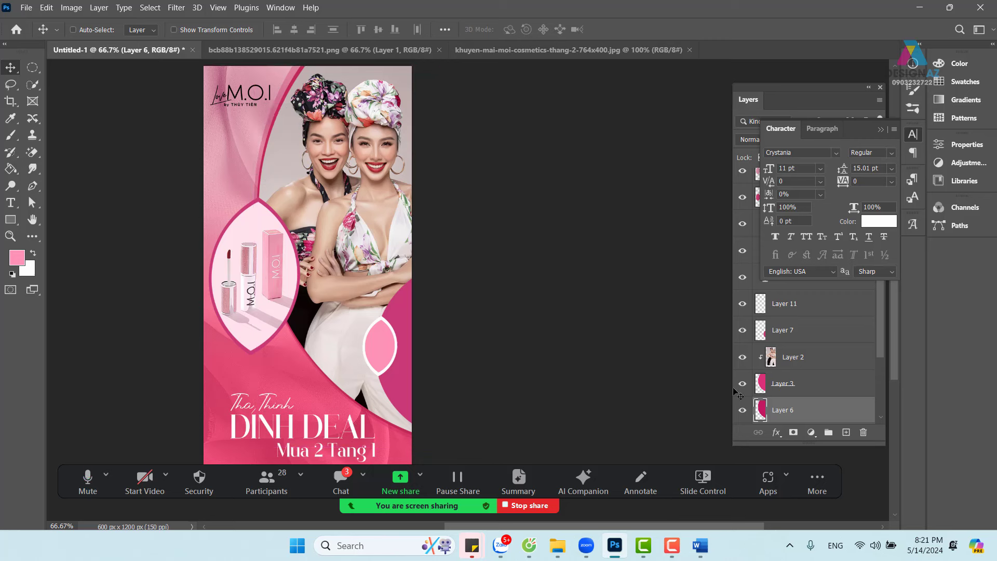
Step: Load Layer 6's curved pink shape as a selection and add a new layer above it
key("ctrl")
left_click(761, 410, "ctrl")
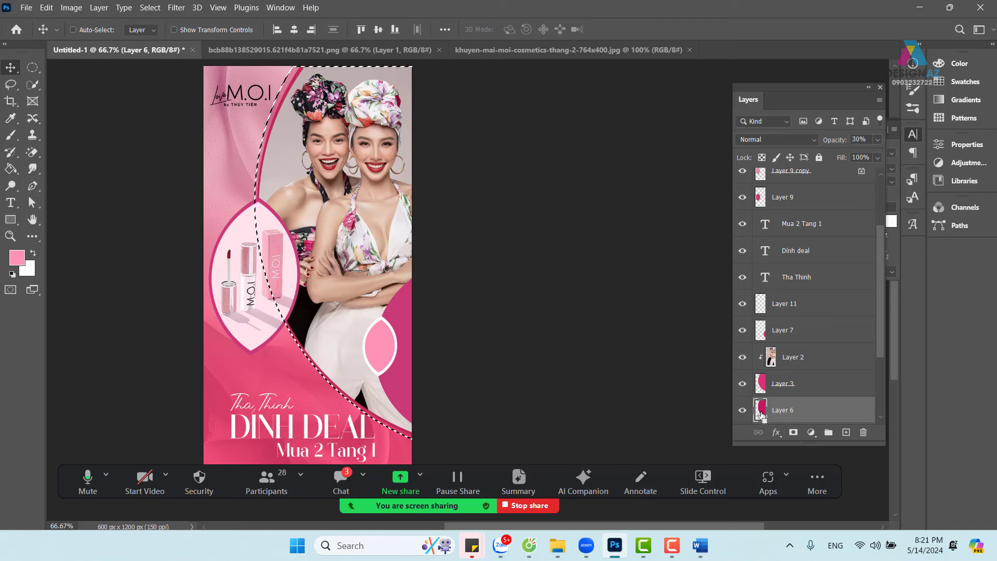
left_click(846, 433)
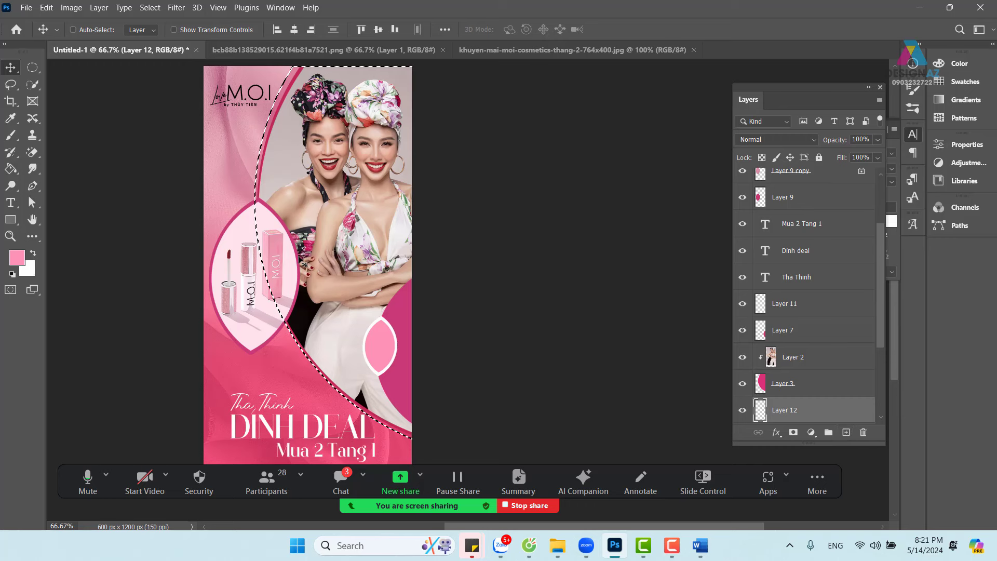
Step: Stroke the selection 3 px in light pink (#ffd1e1) on the new layer, then deselect
key("m")
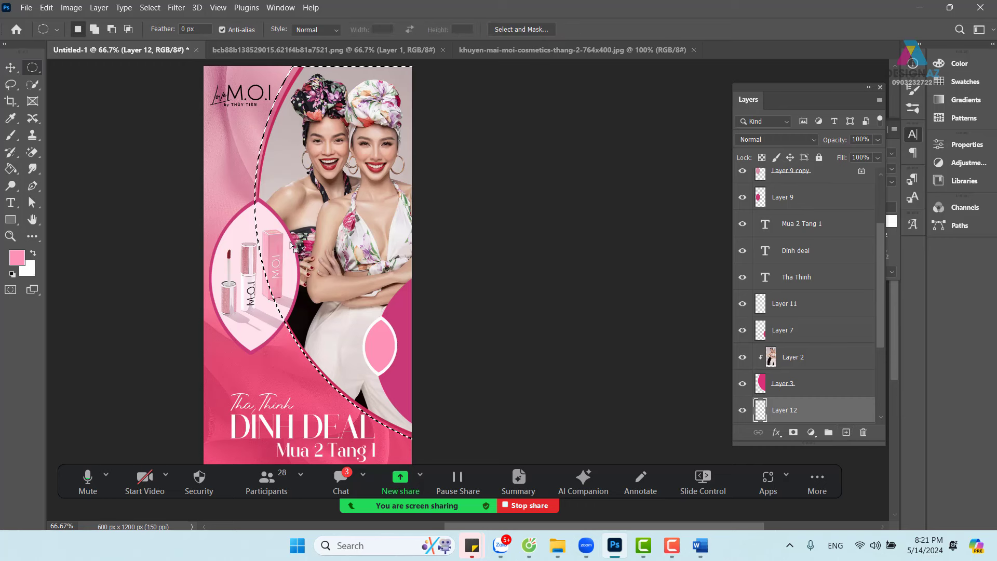
right_click(258, 187)
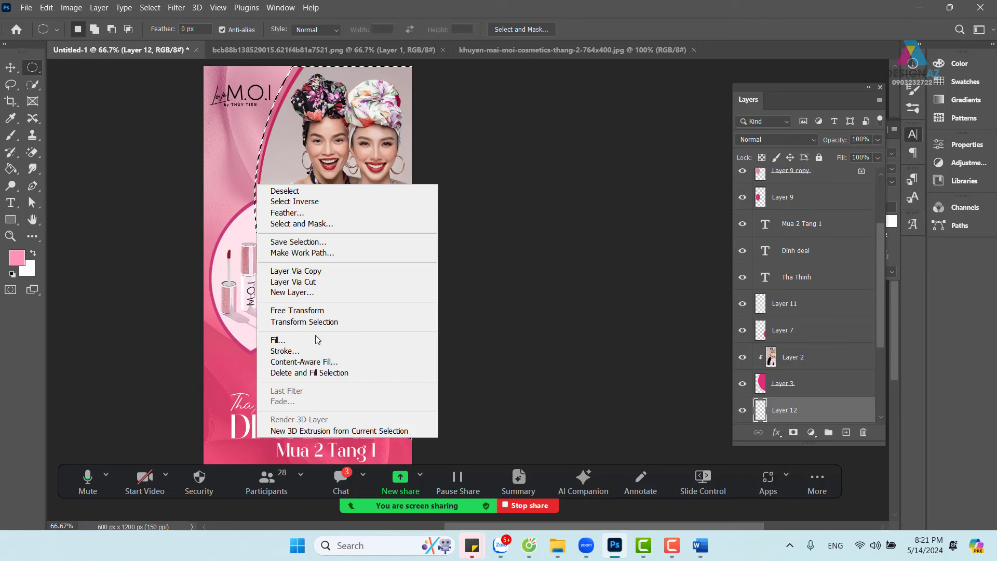
left_click(321, 355)
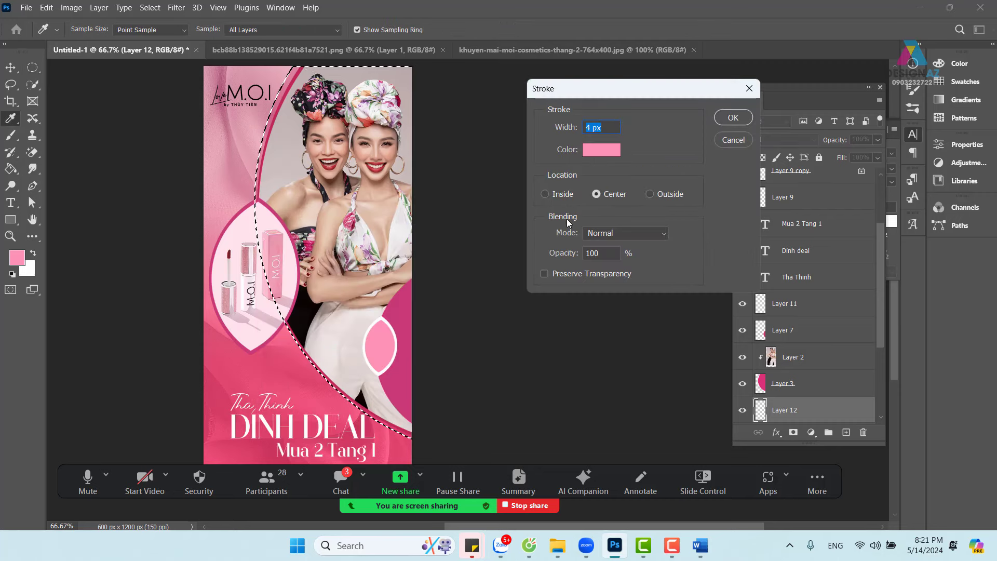
left_click_drag(590, 131, 580, 135)
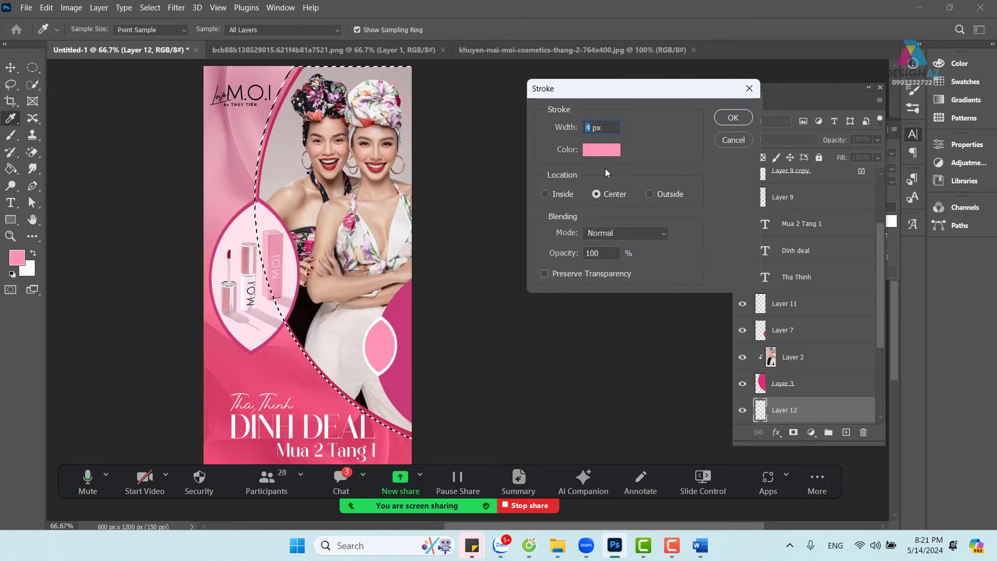
type("2")
left_click(601, 150)
left_click(612, 99)
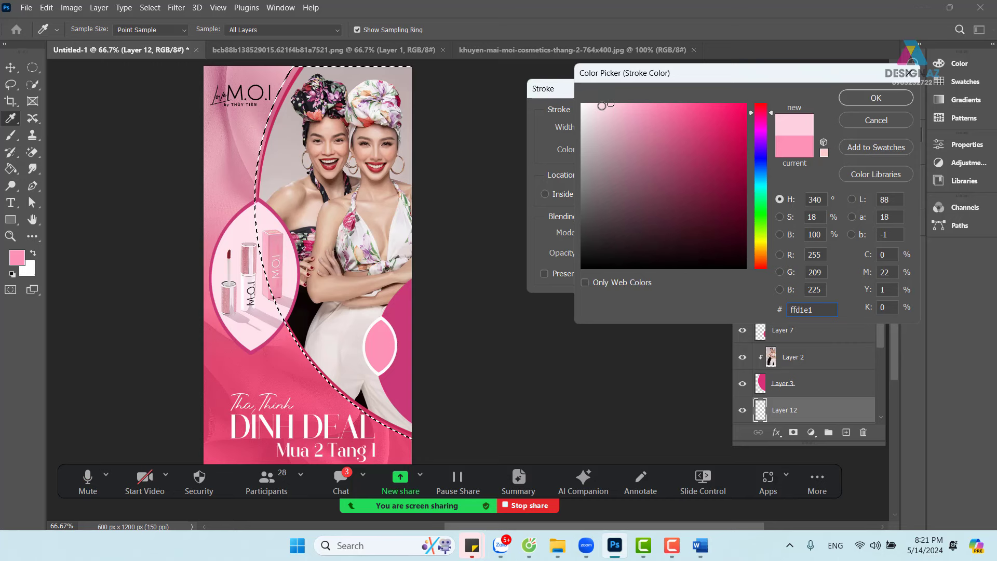
left_click(597, 103)
left_click(857, 96)
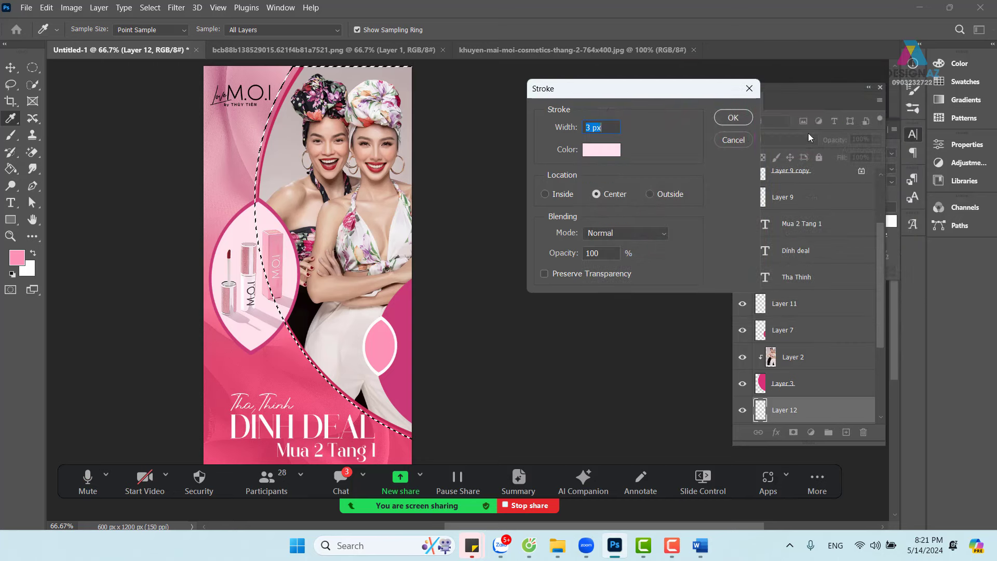
left_click(733, 118)
key("ctrl+d")
Step: Inspect the new stroke, then try a rectangular band selection across the poster top and drop it
key("v")
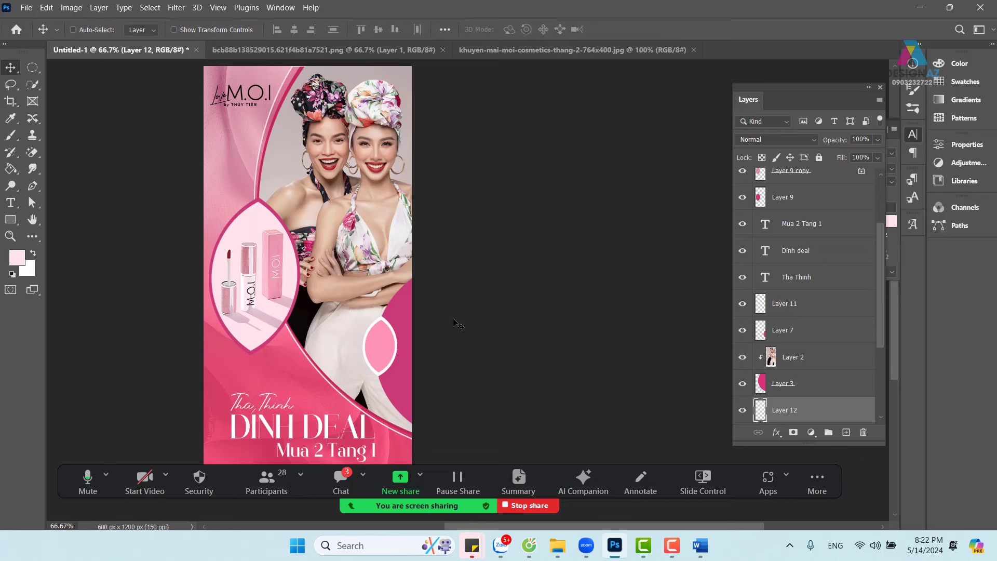
key("ctrl+minus")
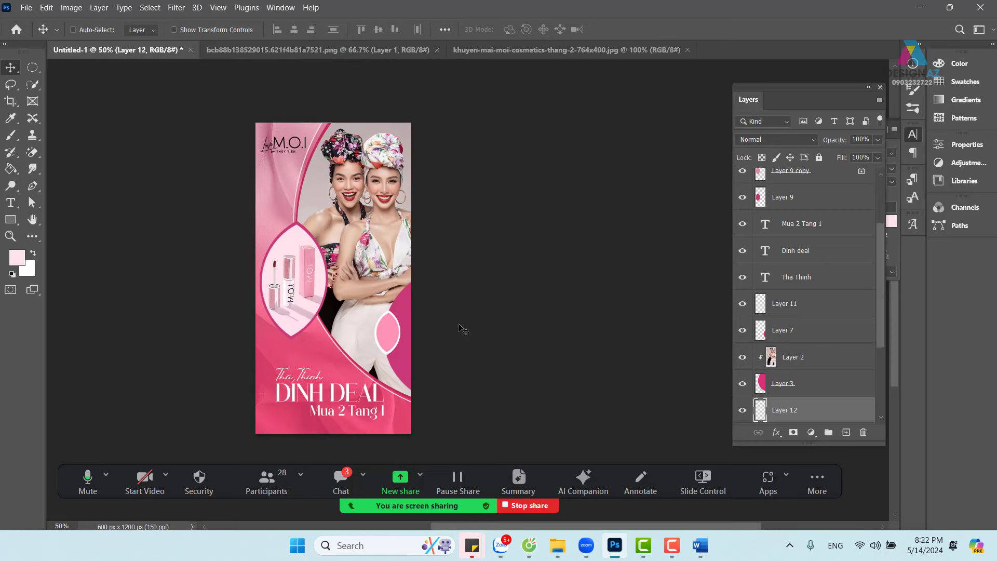
key("ctrl+plus")
key("ctrl+plus")
key("ctrl+plus")
scroll(458, 329, "down", 3)
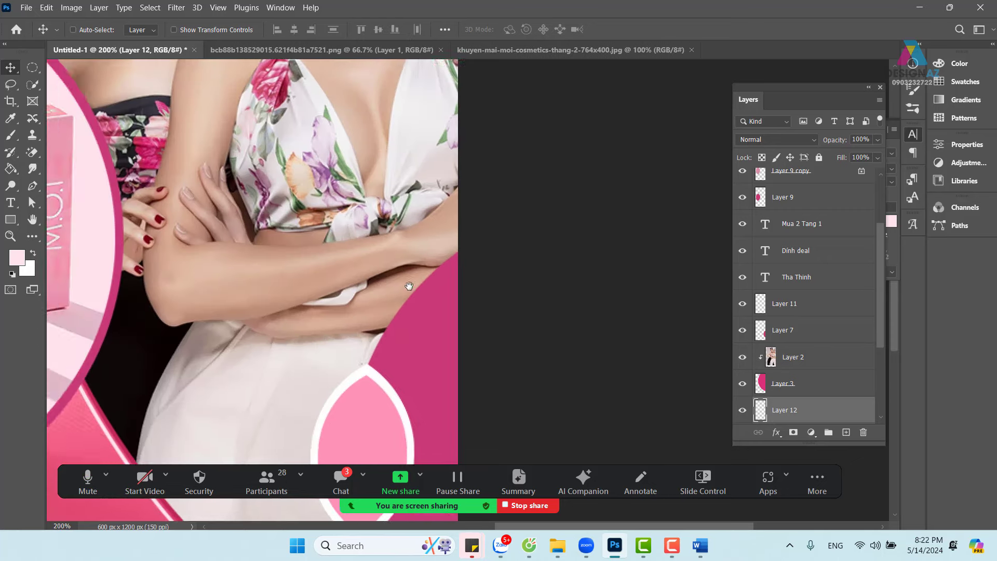
left_click_drag(409, 285, 504, 261)
key("ctrl+minus")
key("ctrl+minus")
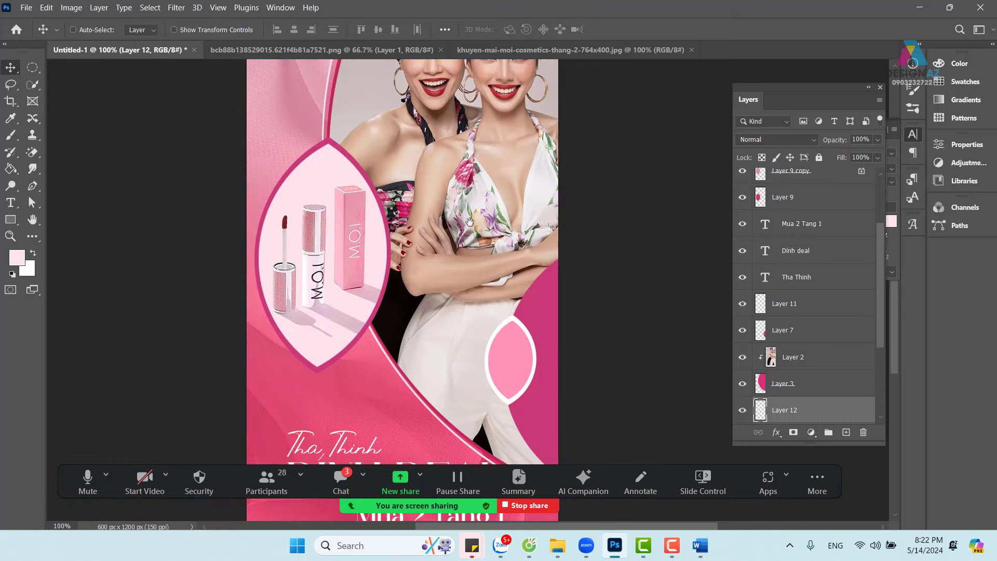
key("ctrl+plus")
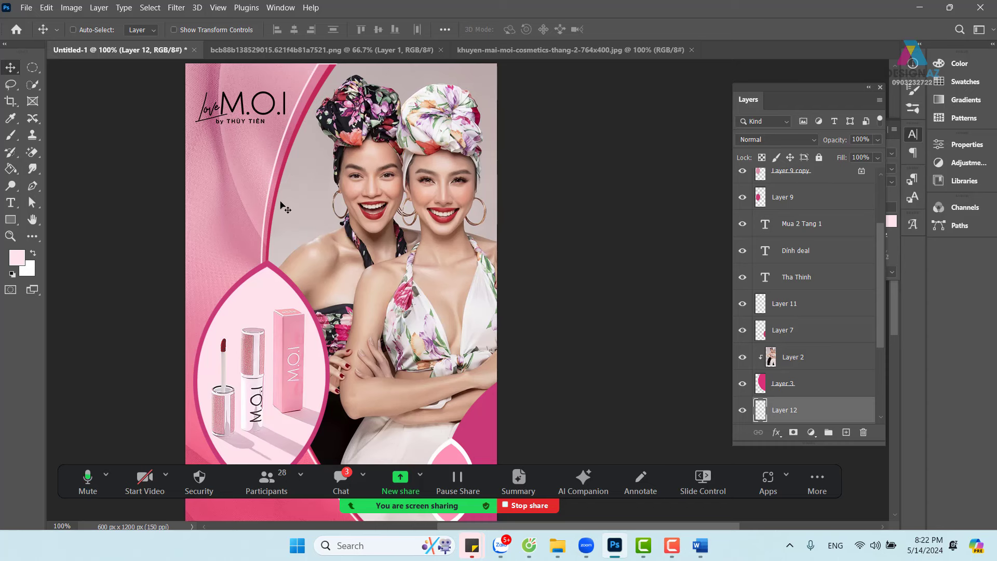
left_click_drag(305, 191, 275, 233)
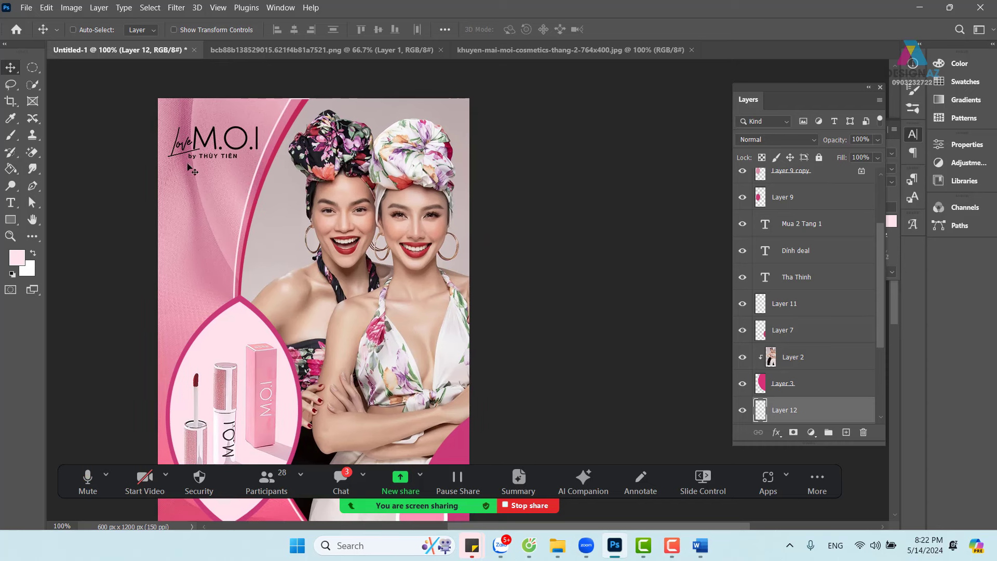
left_click_drag(32, 67, 61, 72)
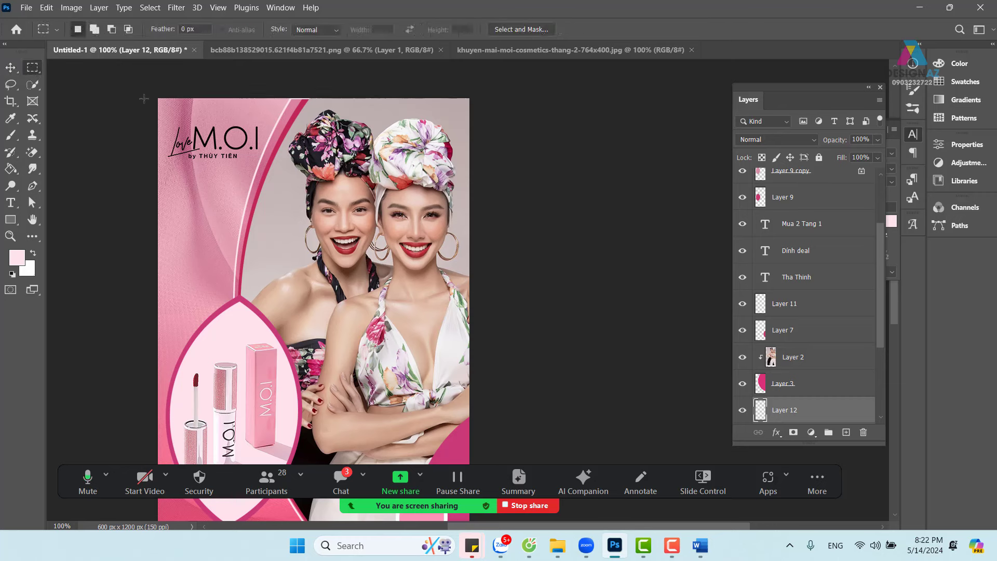
left_click_drag(157, 97, 530, 174)
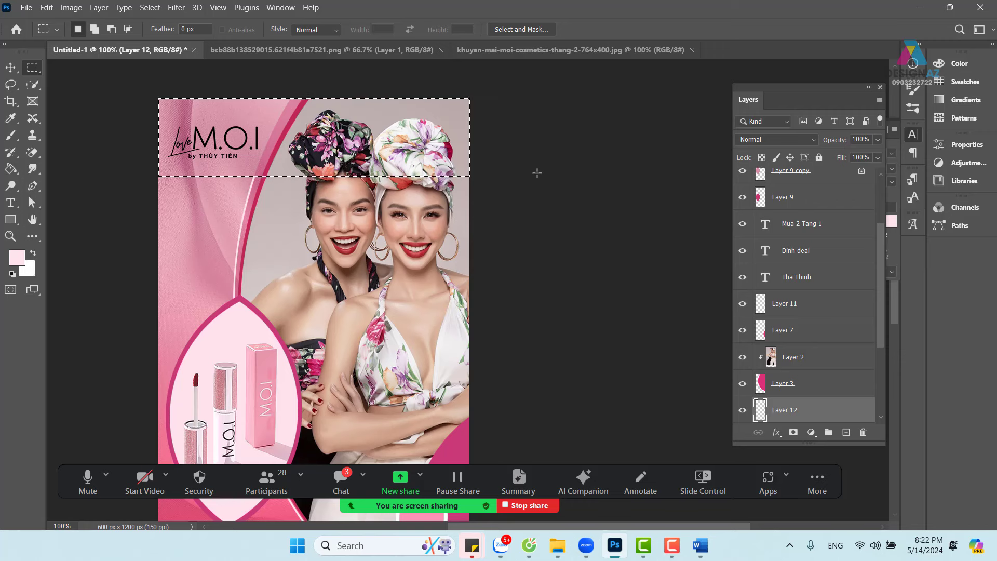
key("v")
key("ctrl+d")
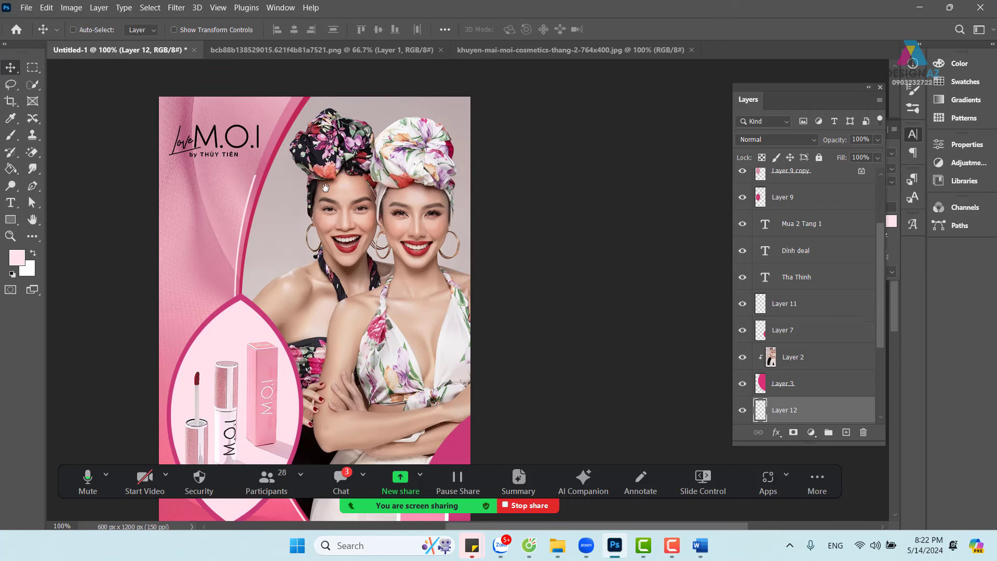
Step: Select the lower area around DINH DEAL, feather it 1 px, and erase Layer 12's line there
scroll(265, 202, "down", 5)
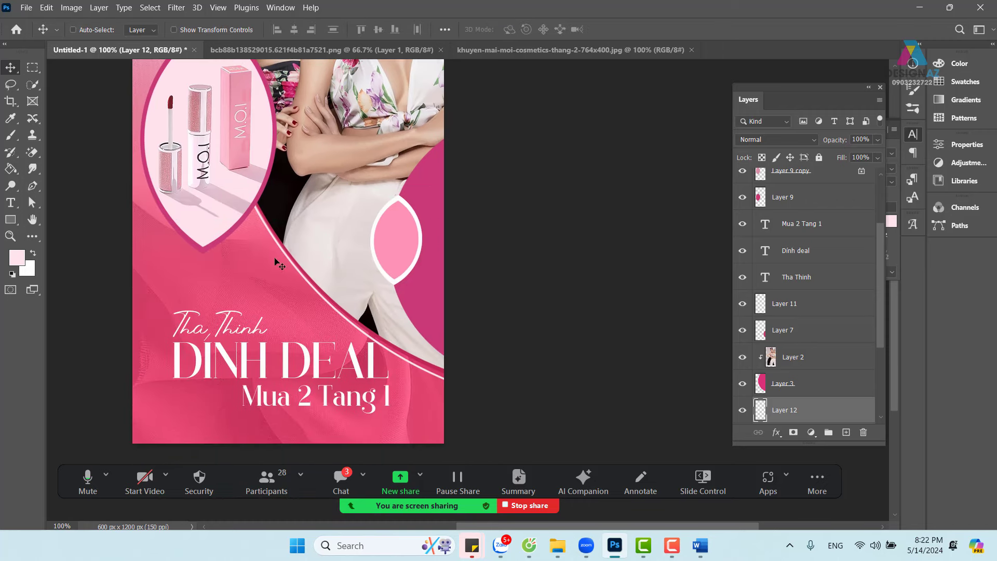
key("m")
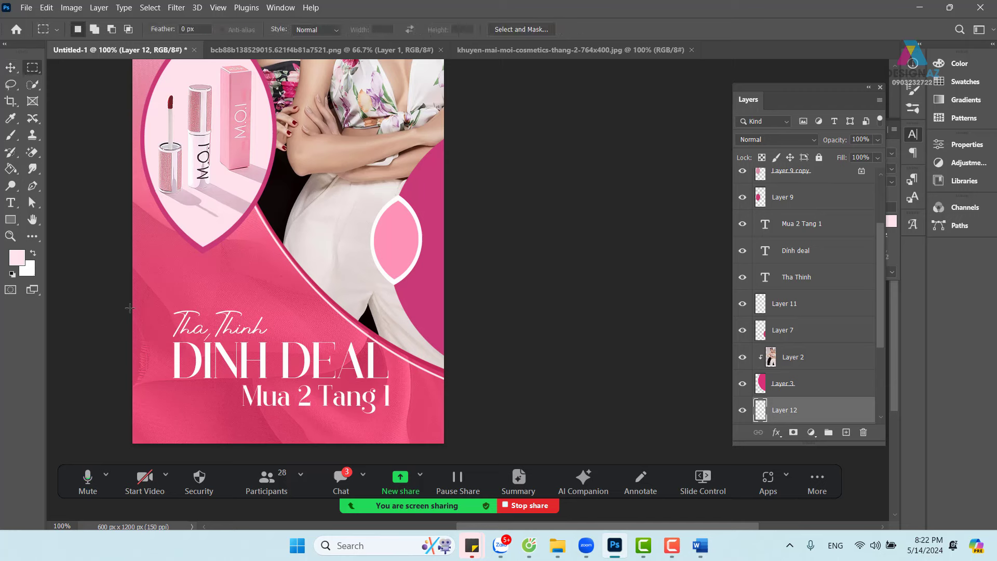
left_click_drag(130, 308, 483, 441)
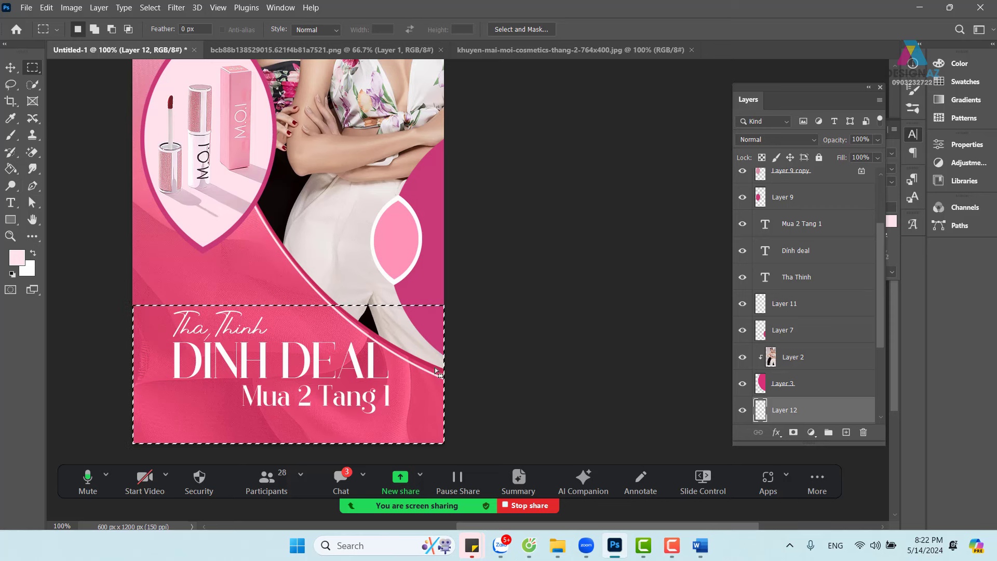
key("shift+F6")
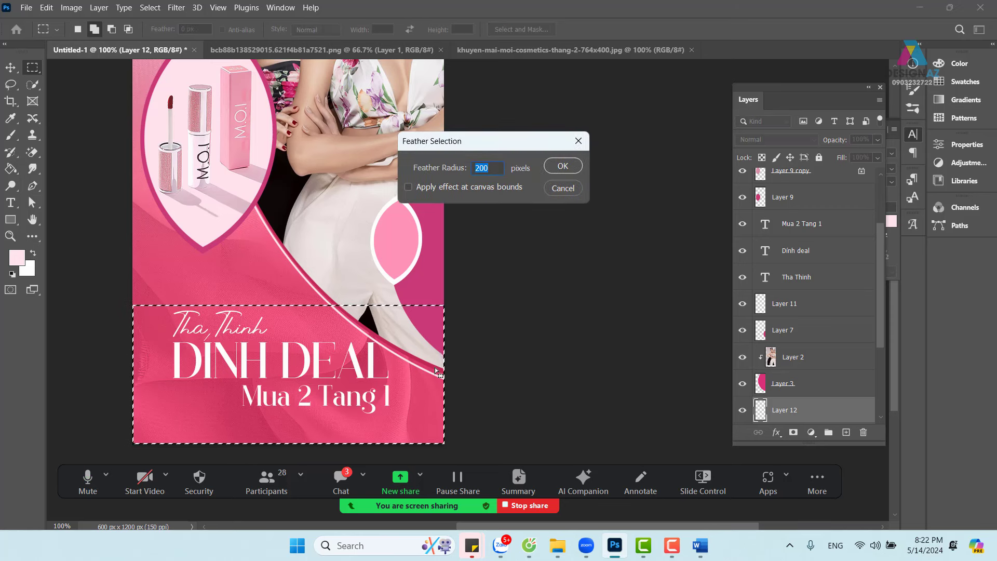
type("1")
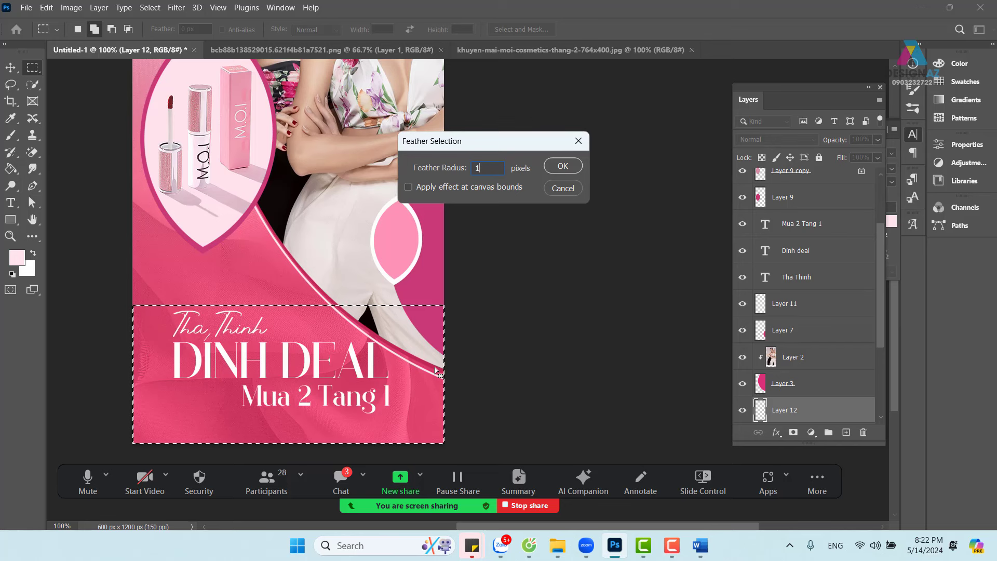
key("Return")
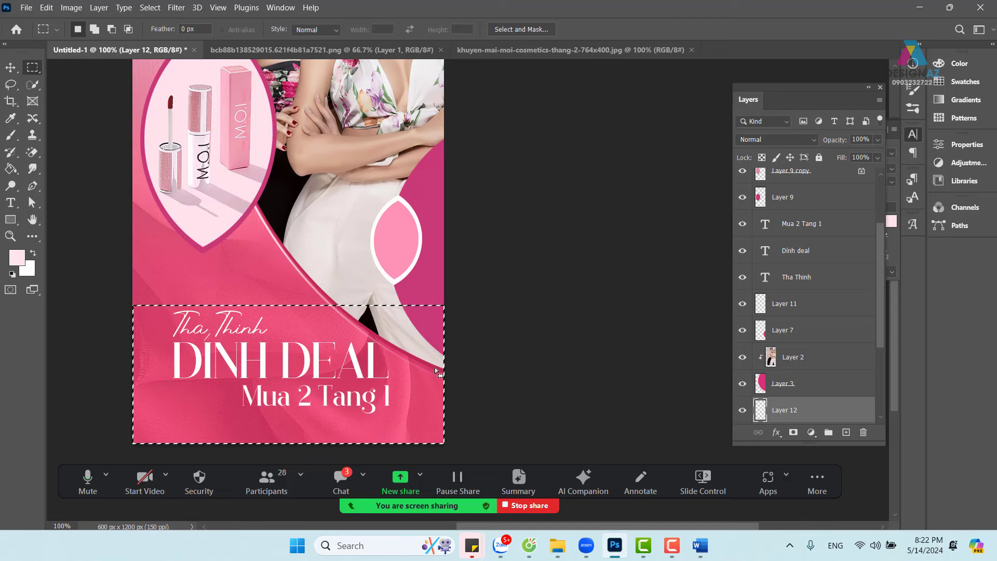
key("v")
key("ctrl+d")
left_click_drag(281, 264, 271, 410)
left_click_drag(256, 218, 244, 264)
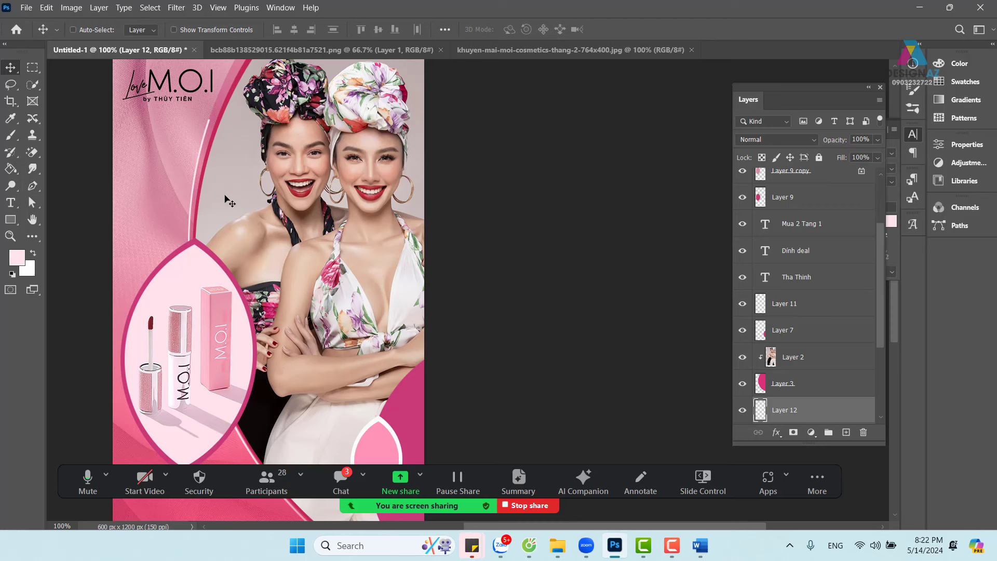
Step: Lower Layer 12's opacity to 67% and zoom in on the models' faces
key("5")
key("ctrl+plus")
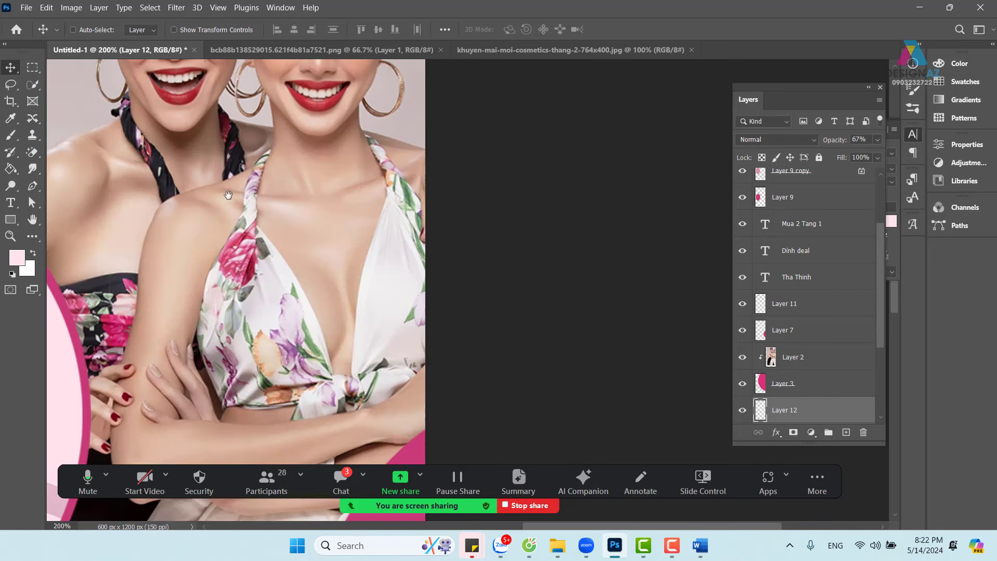
left_click_drag(151, 172, 360, 401)
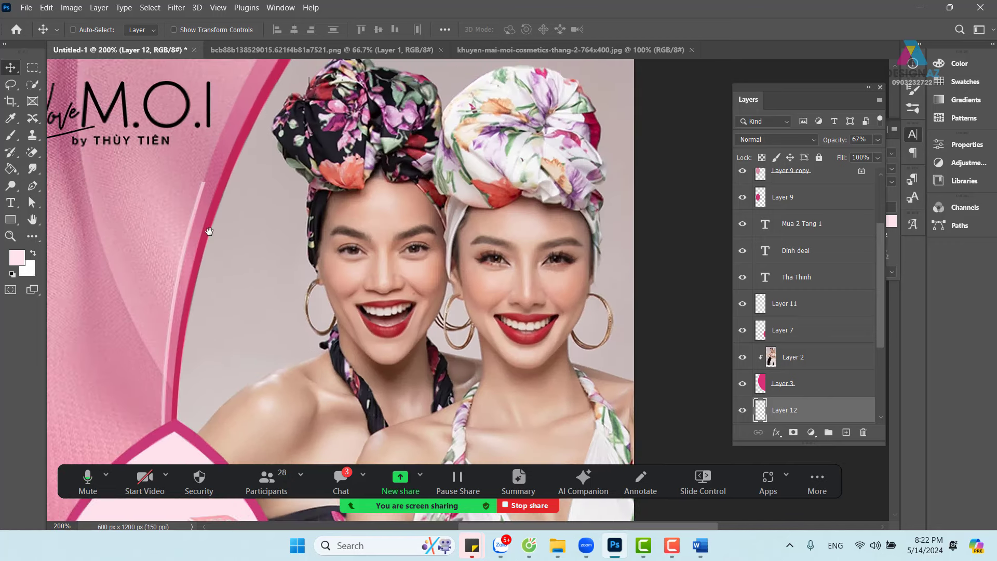
Step: Fill a small light-pink circle at the line's upper tip near the logo
left_click(35, 68)
right_click(37, 71)
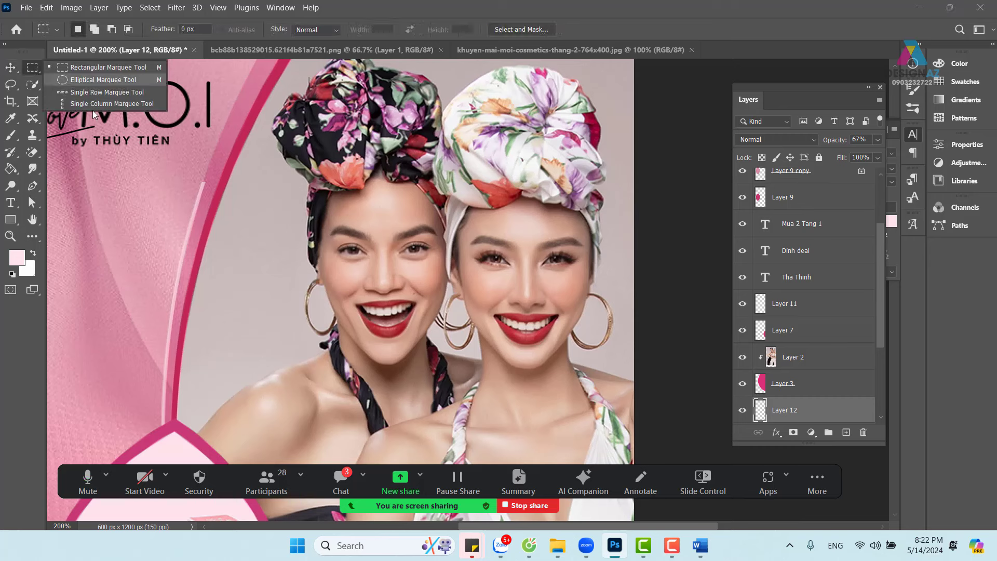
left_click(103, 80)
left_click_drag(197, 171, 224, 185)
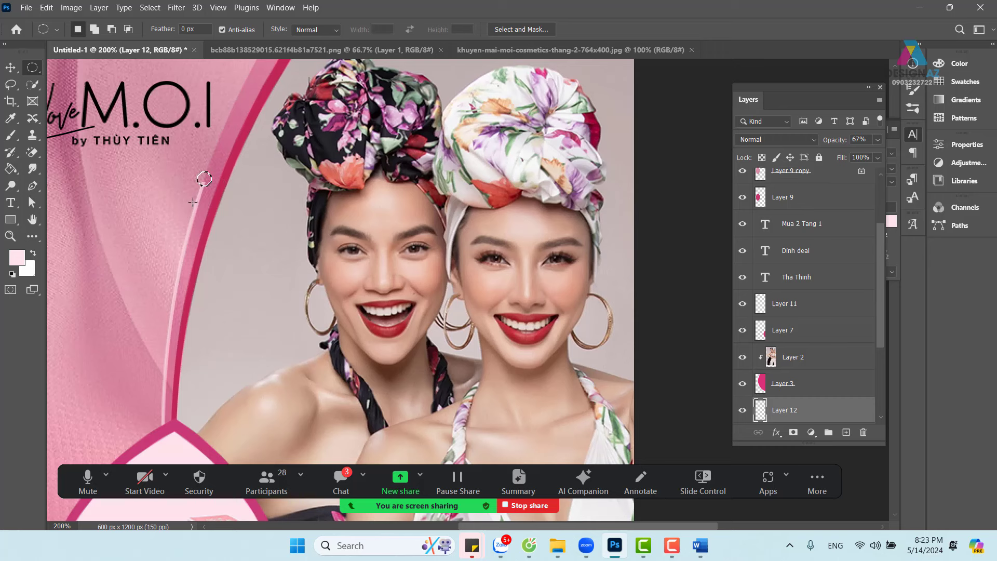
key("alt")
key("ctrl+minus")
key("ctrl+minus")
key("ctrl+minus")
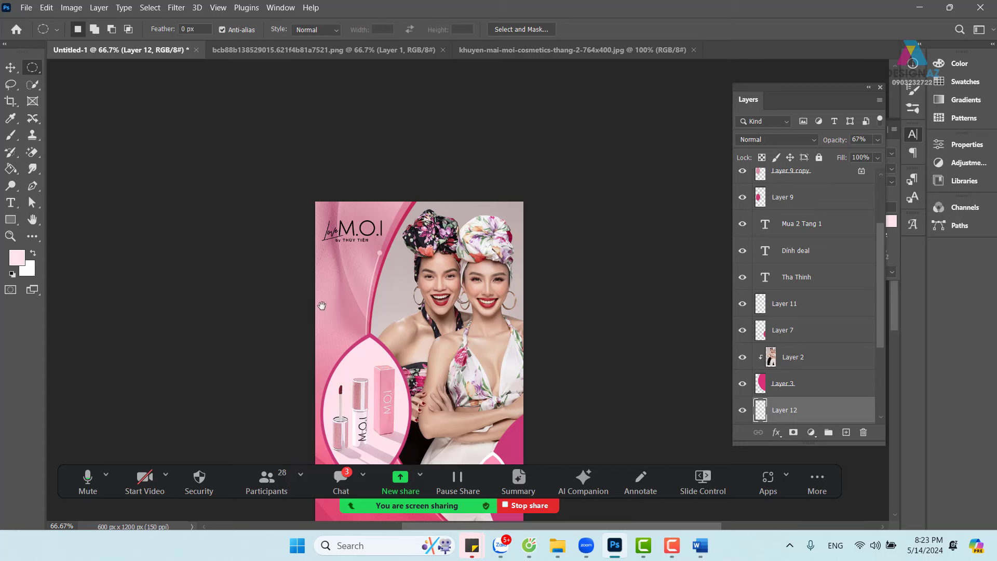
scroll(322, 305, "down", 5)
scroll(323, 306, "right", 4)
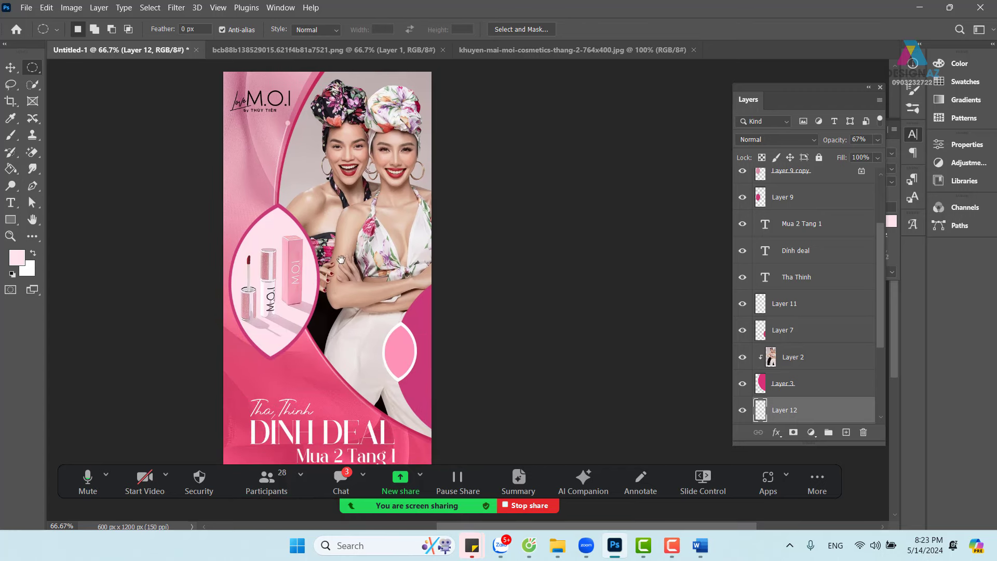
left_click_drag(342, 260, 305, 239)
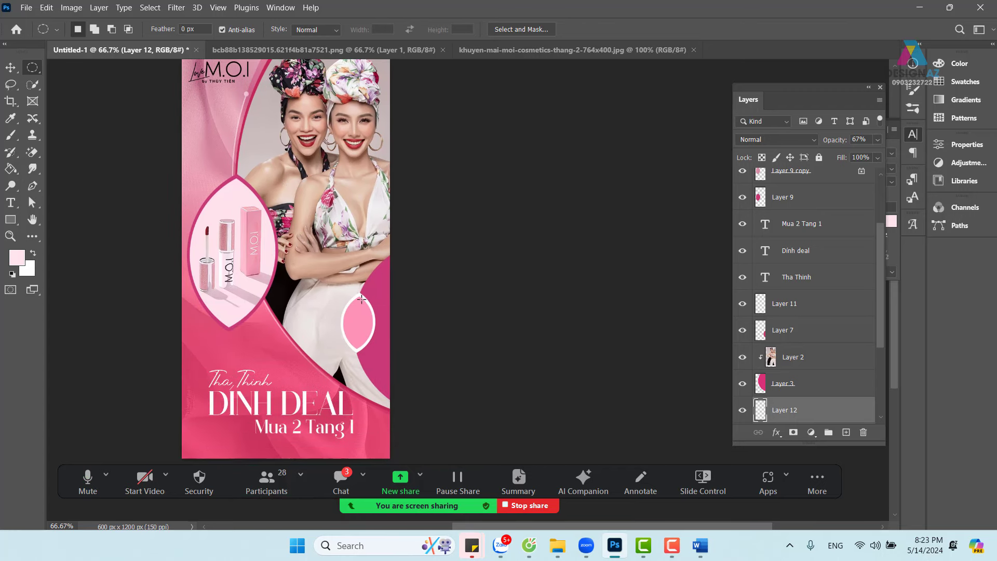
left_click_drag(334, 312, 282, 335)
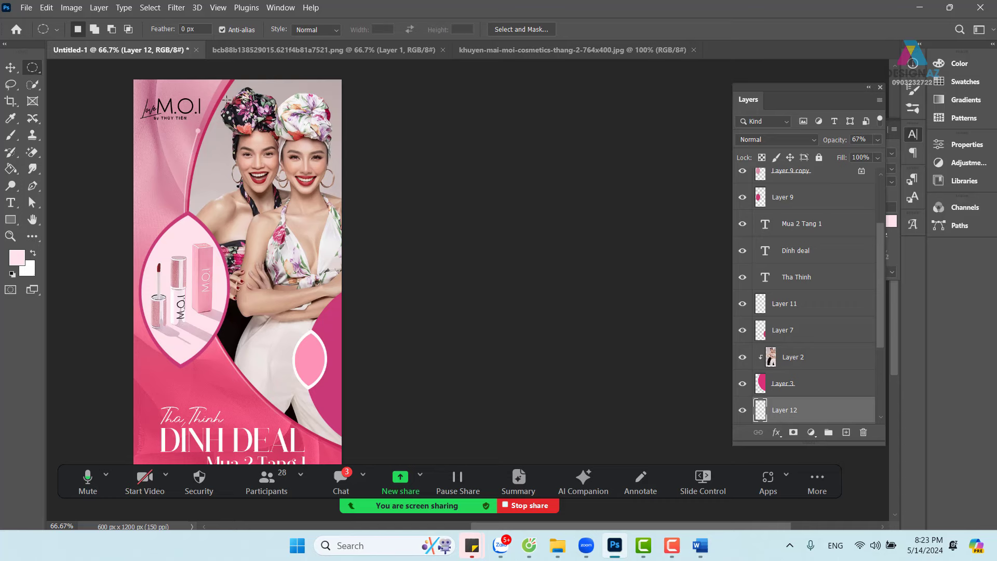
Step: Drag a roughly 996 px circular selection from the canvas top-left across the poster
left_click_drag(188, 69, 716, 497)
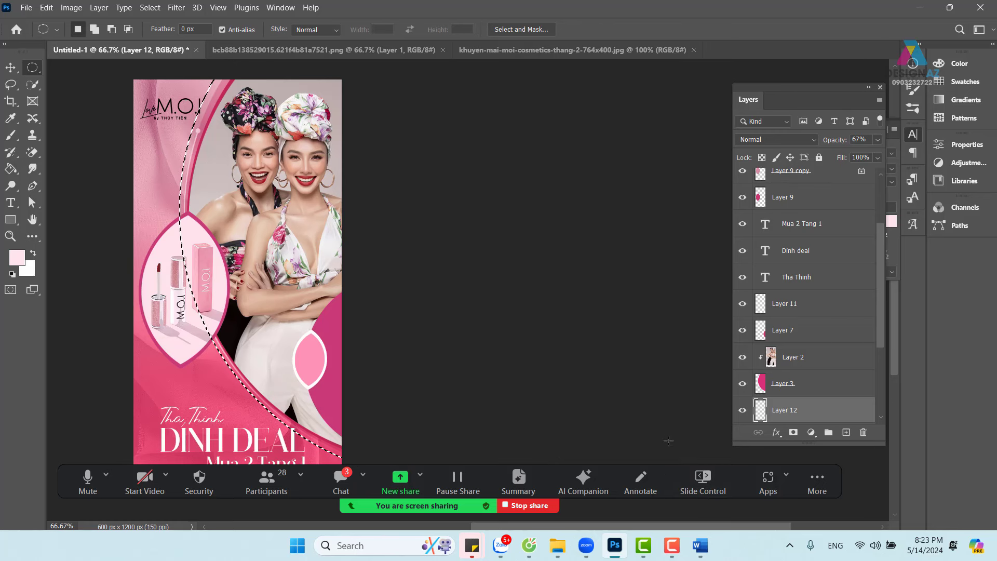
Step: Stroke the large circle 3 px light pink on a new Layer 13, then deselect
left_click(846, 432)
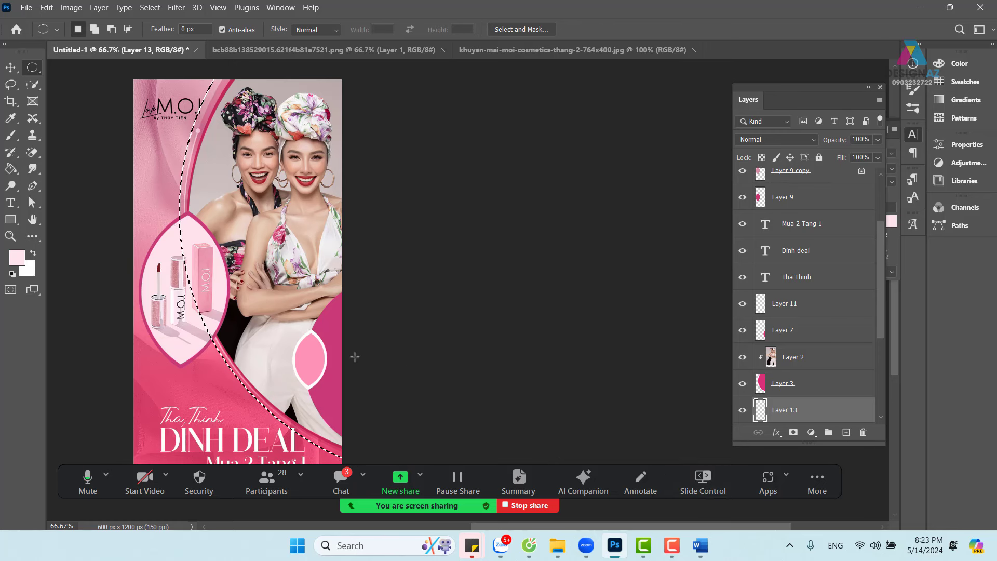
right_click(190, 267)
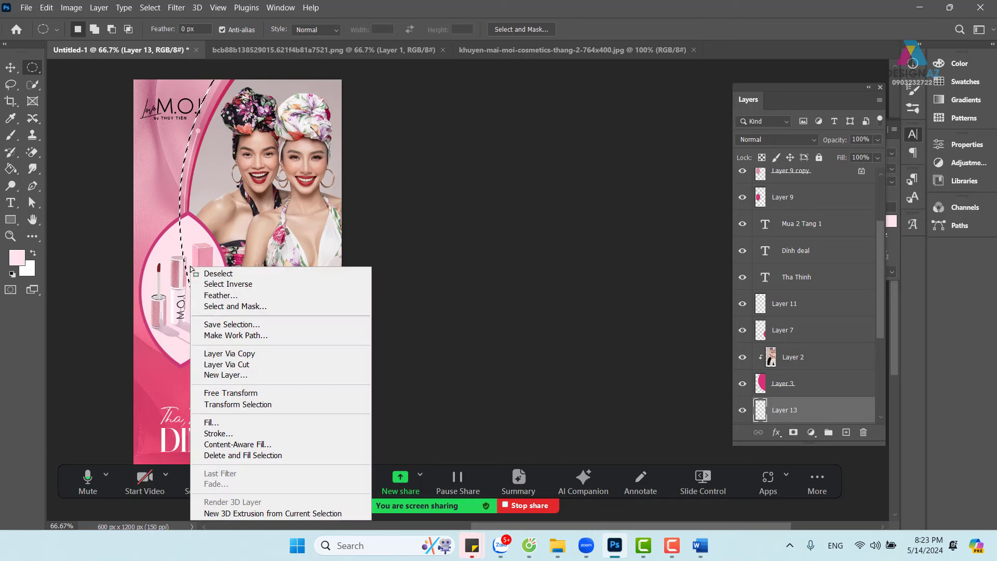
left_click(223, 434)
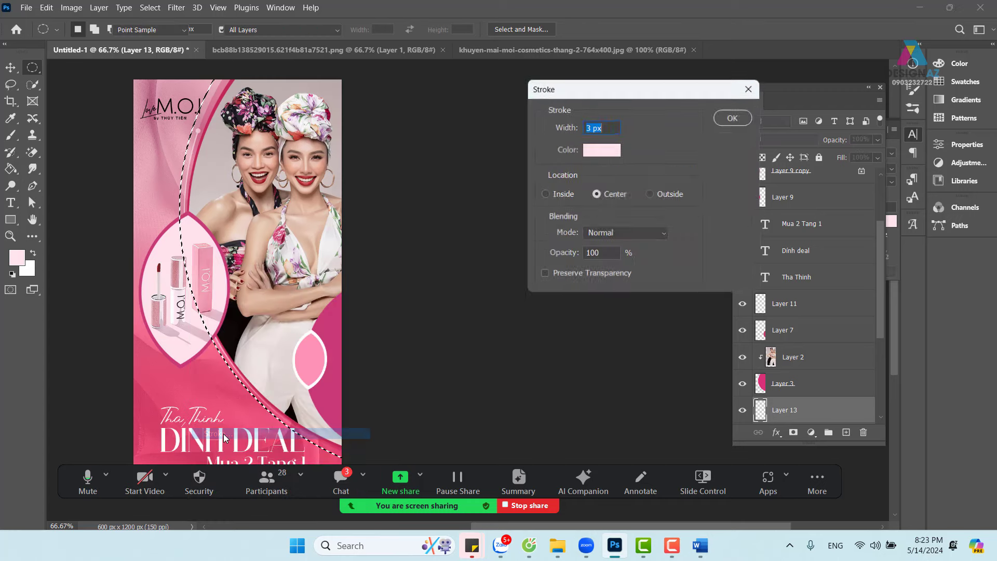
left_click(732, 117)
key("ctrl+d")
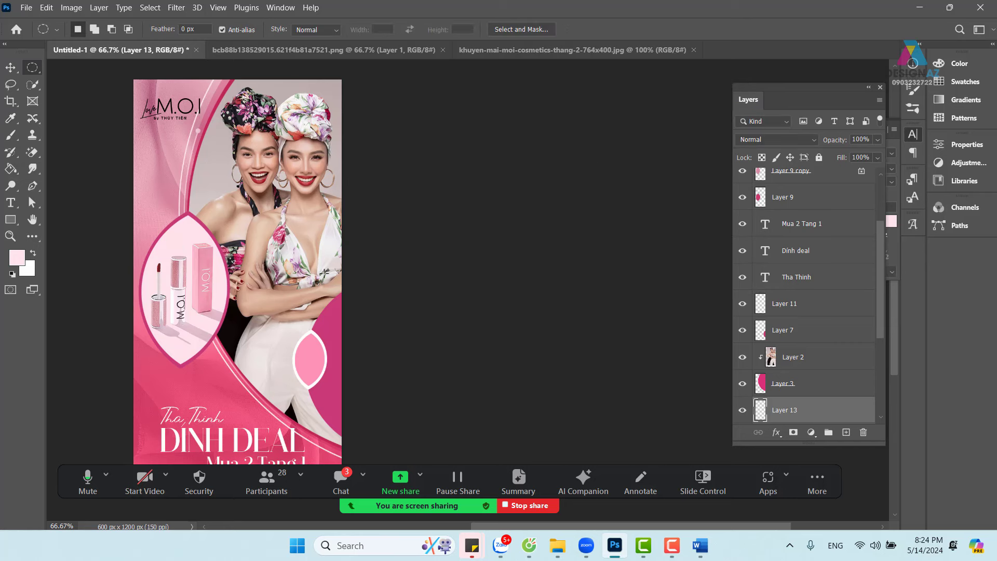
left_click_drag(276, 292, 328, 271)
scroll(316, 263, "up", 3)
scroll(317, 263, "left", 2)
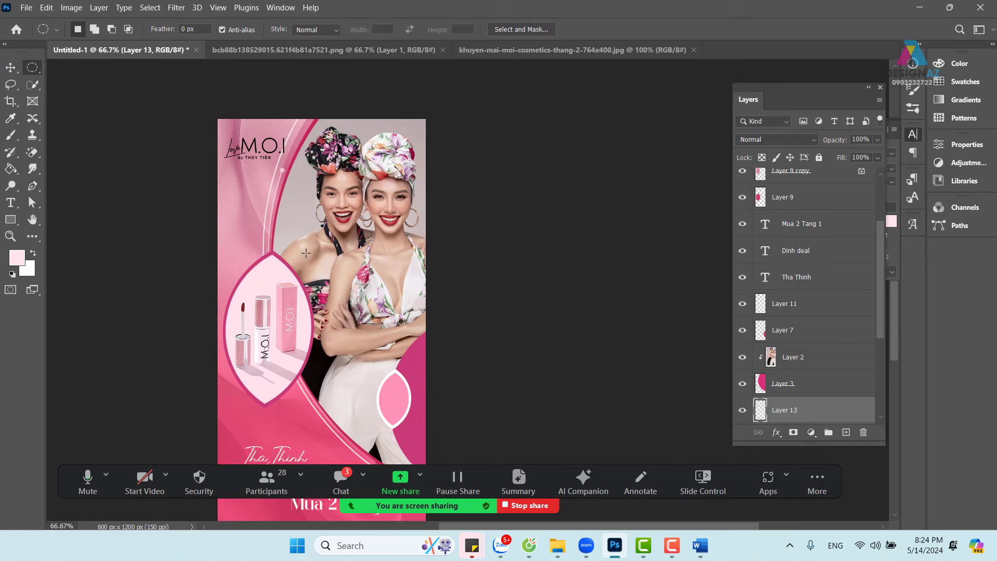
Step: Set Layer 13 to 50% opacity and delete its line from the poster's top section
key("5")
left_click_drag(267, 245, 267, 271)
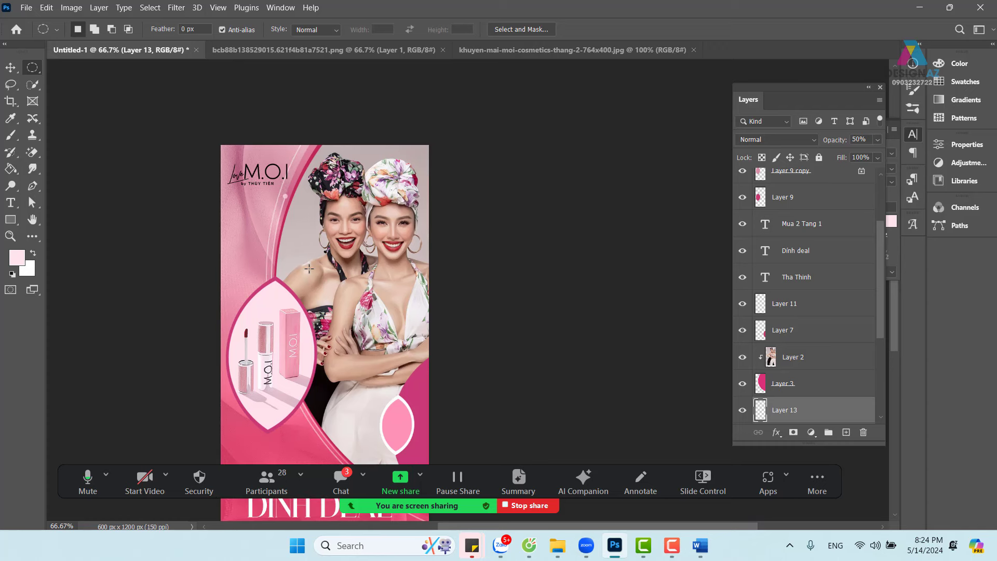
key("ctrl+plus")
left_click_drag(394, 213, 351, 305)
right_click(38, 73)
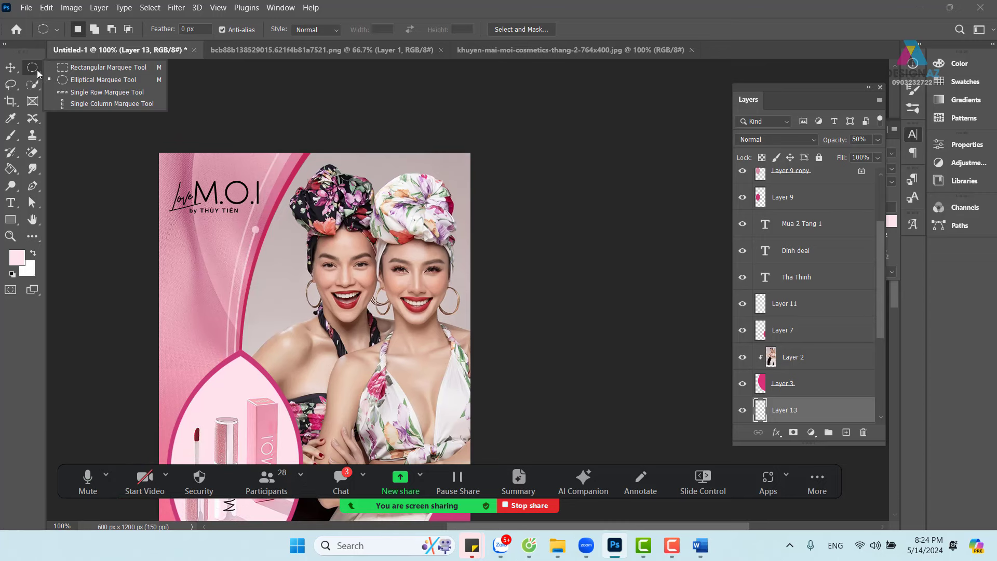
left_click(107, 67)
left_click_drag(159, 153, 546, 291)
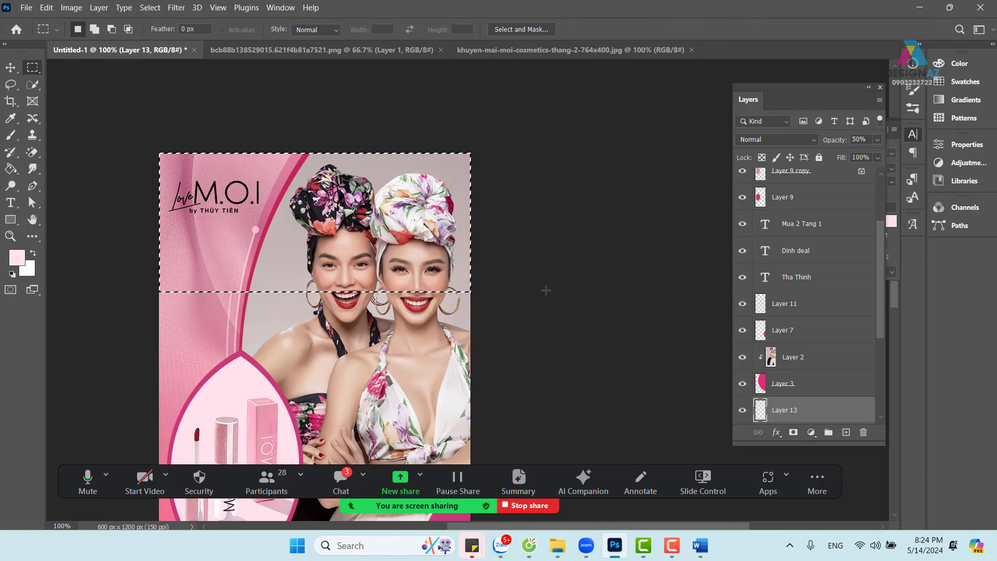
key("v")
key("ctrl+d")
left_click_drag(325, 314, 435, 297)
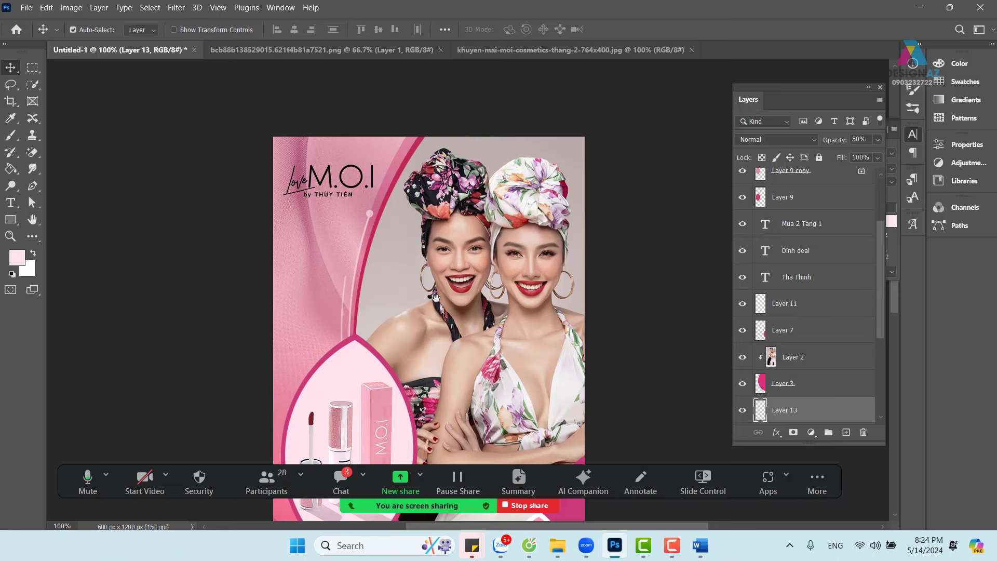
key("ctrl+plus")
Step: Fill a tiny light-pink circle at the top end of Layer 13's line near the logo
left_click_drag(309, 262, 363, 271)
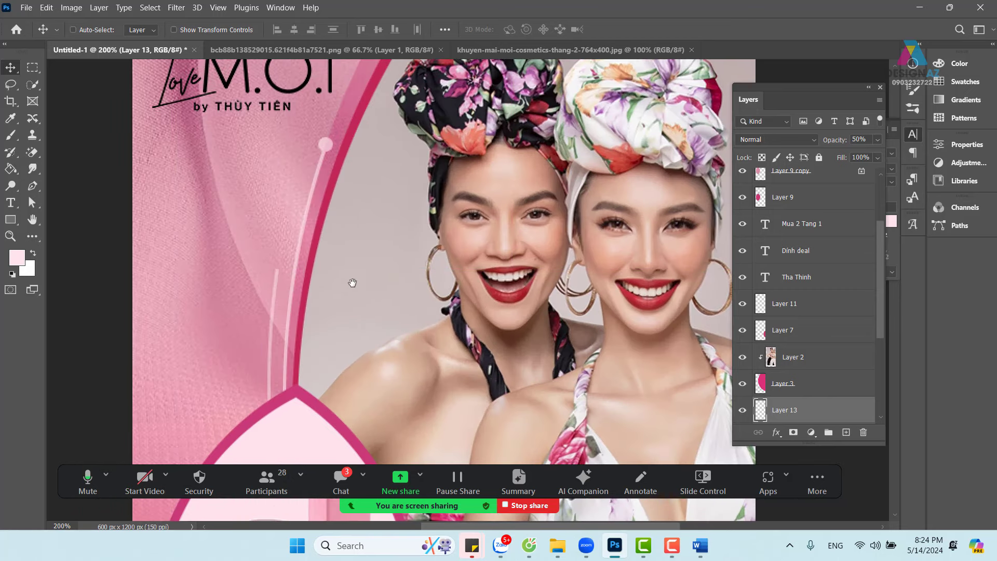
left_click(34, 68)
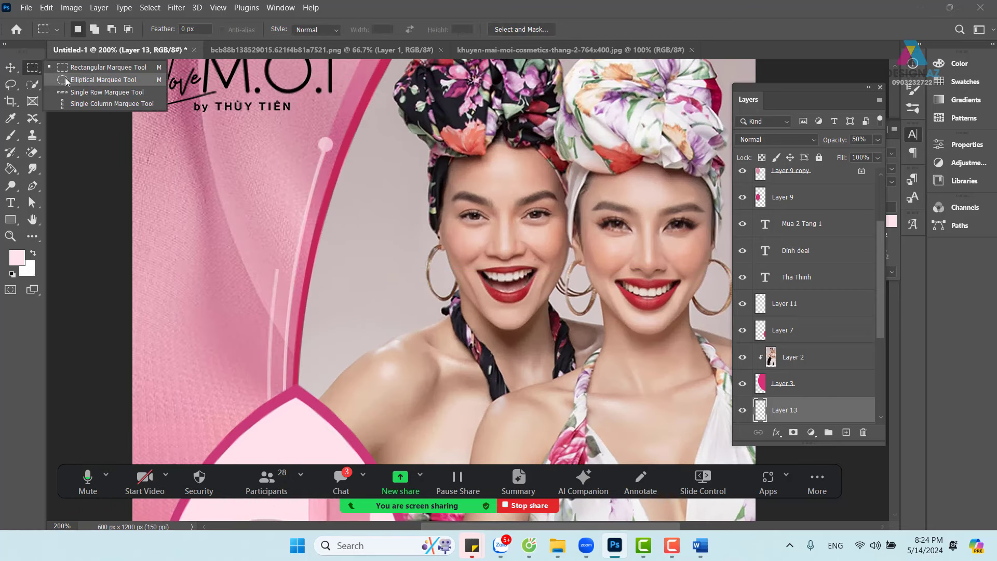
left_click(93, 79)
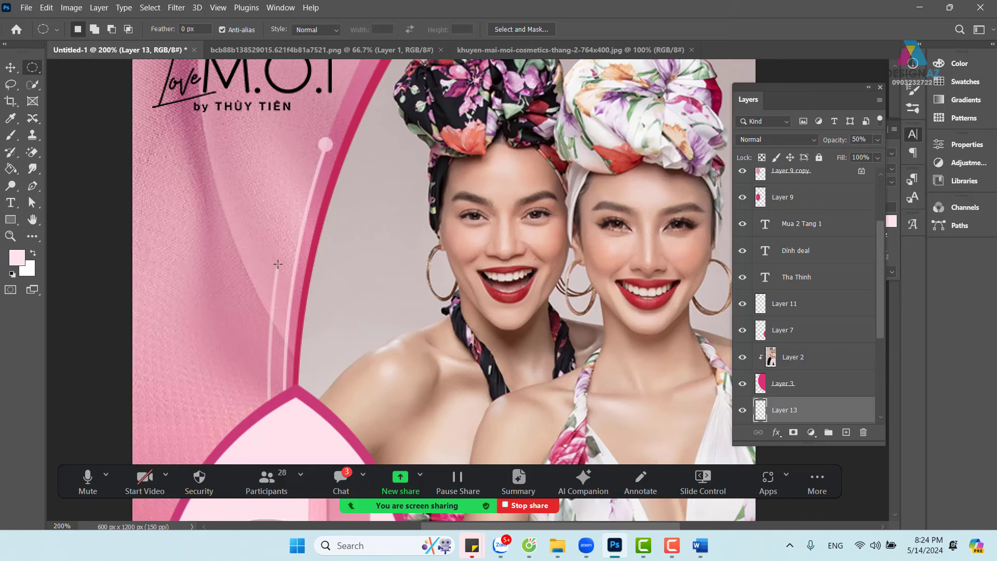
left_click_drag(278, 263, 285, 274)
left_click_drag(278, 268, 278, 266)
key("alt")
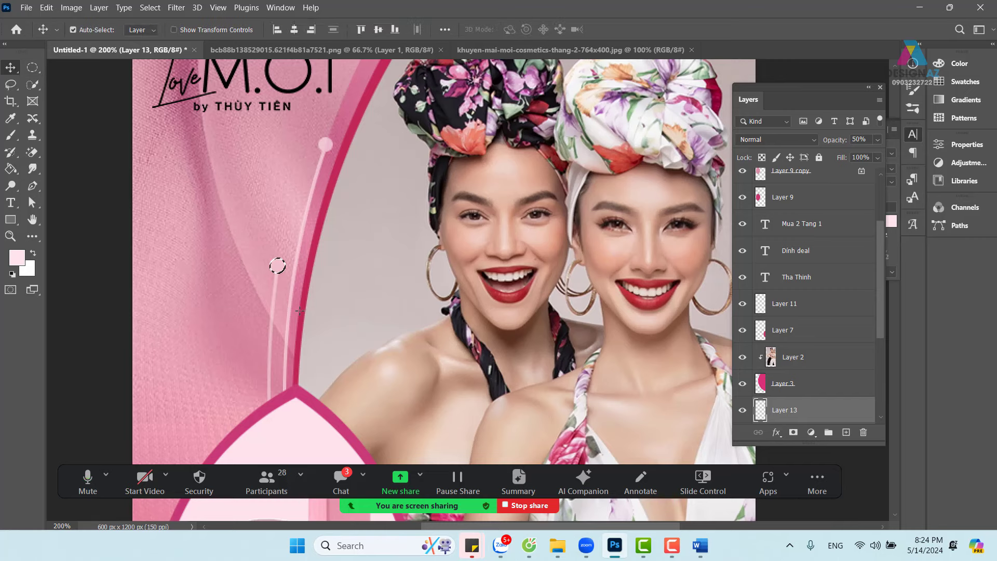
left_click_drag(330, 315, 300, 206)
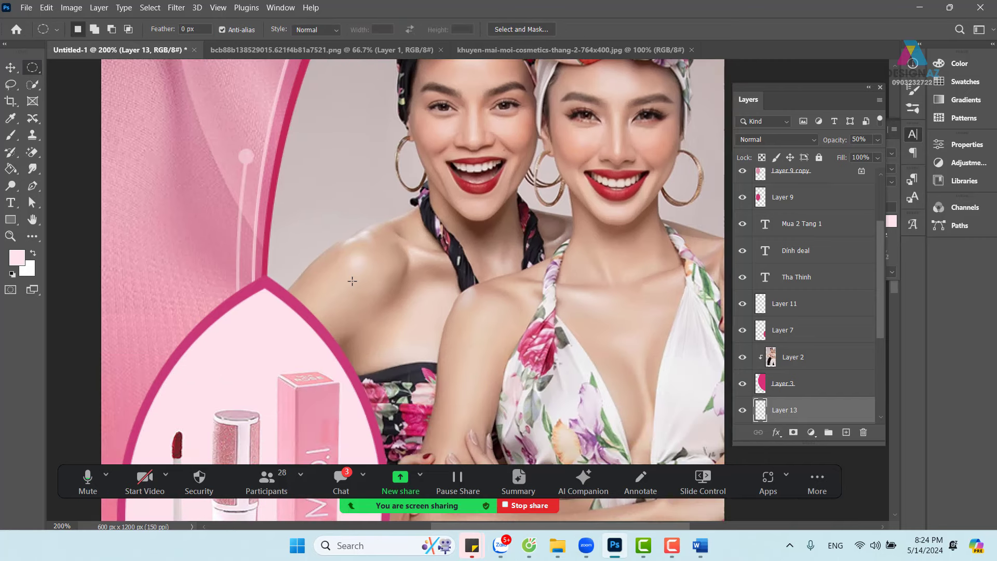
key("ctrl+minus")
key("ctrl+minus")
left_click_drag(449, 349, 408, 222)
key("ctrl+plus")
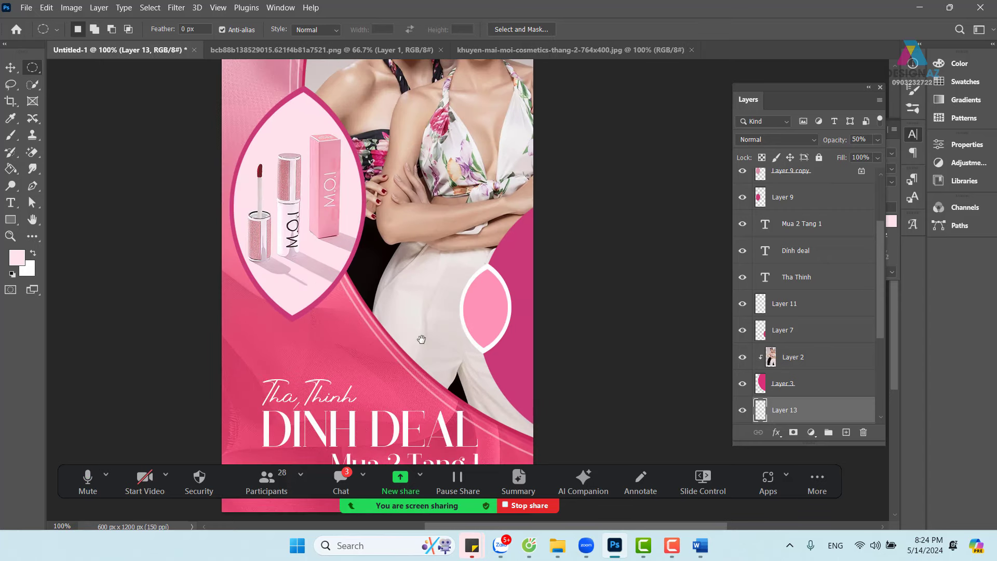
left_click_drag(421, 339, 391, 235)
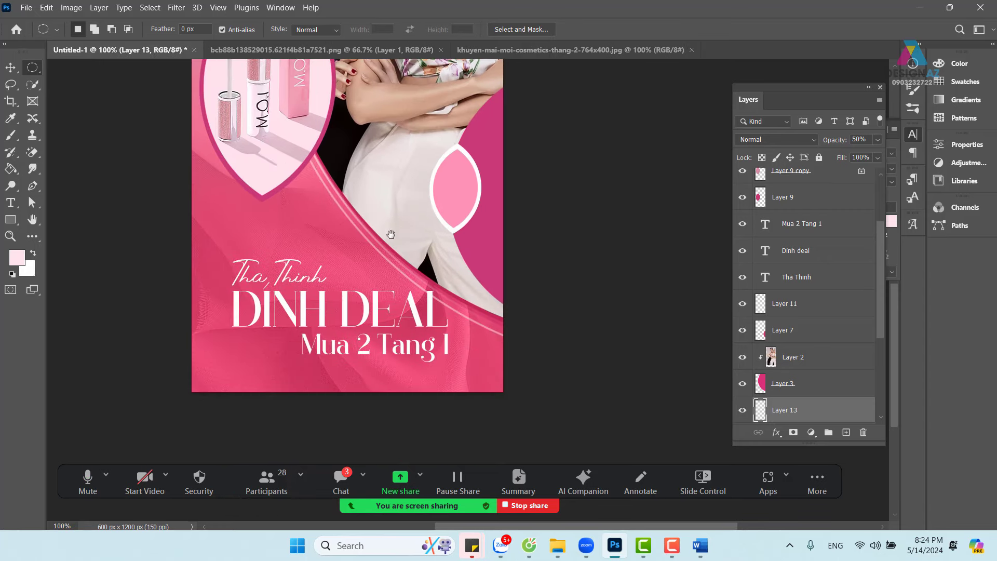
right_click(33, 68)
left_click(78, 67)
left_click_drag(189, 291, 600, 426)
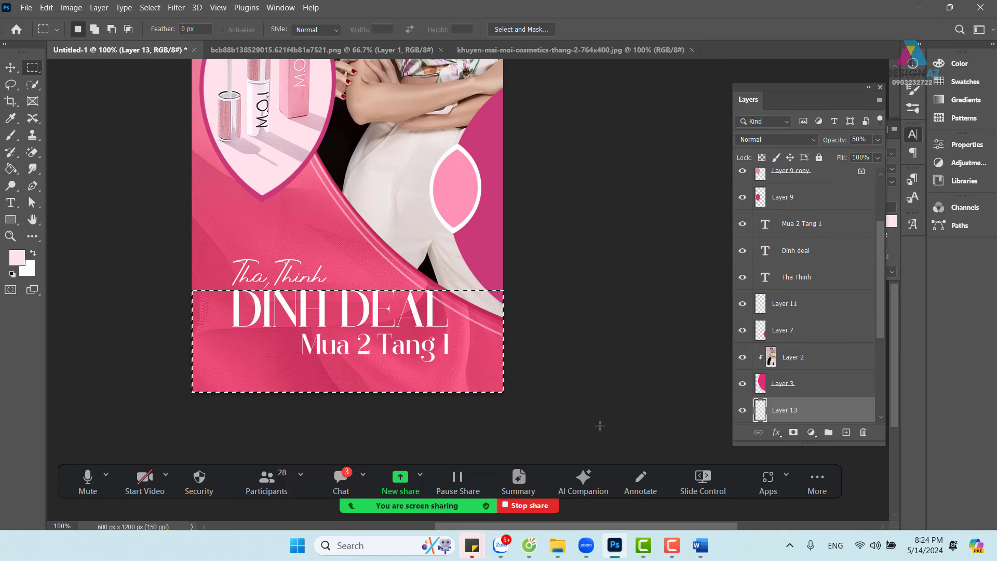
key("shift+F6")
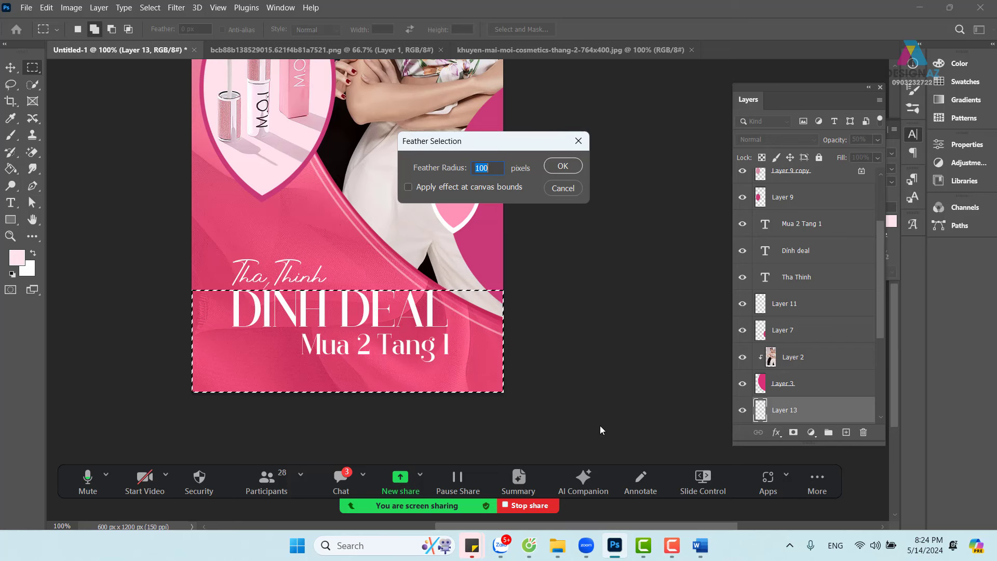
type("30")
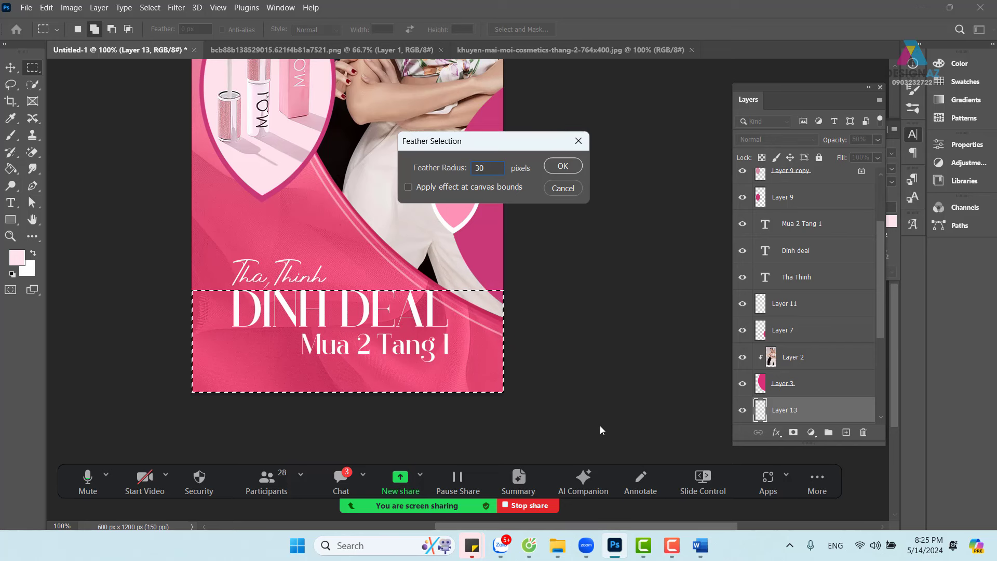
key("Return")
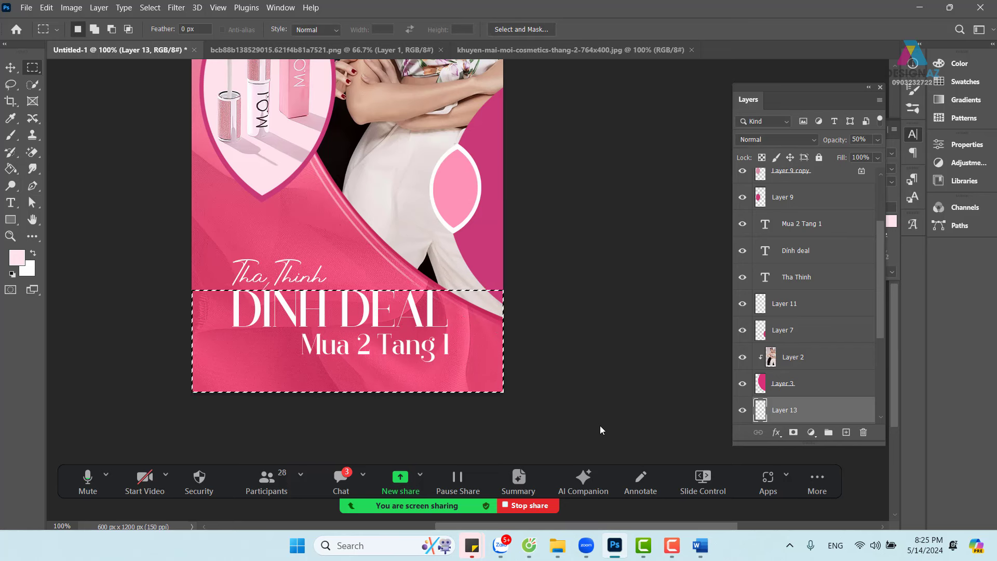
key("v")
key("ctrl+d")
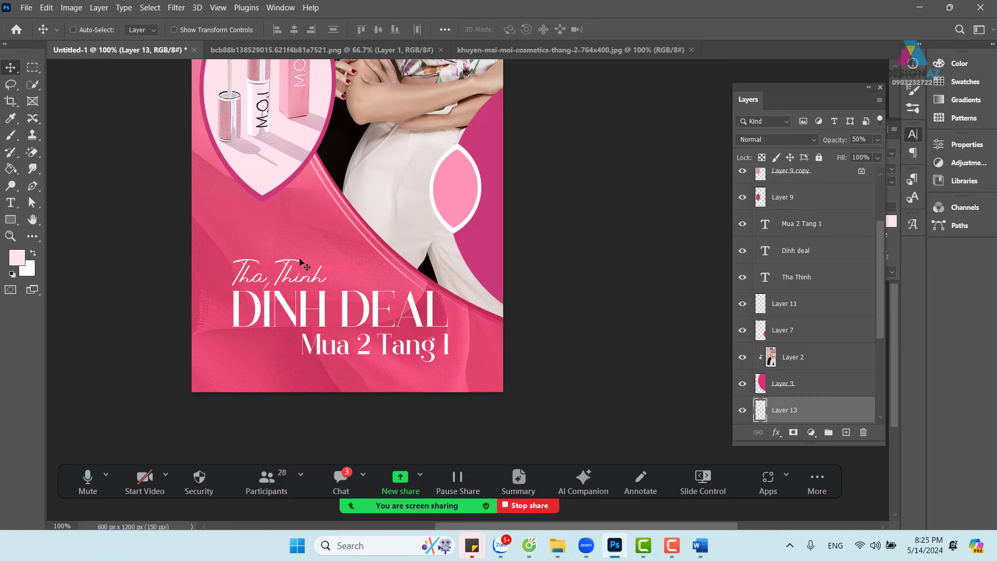
key("ctrl+z")
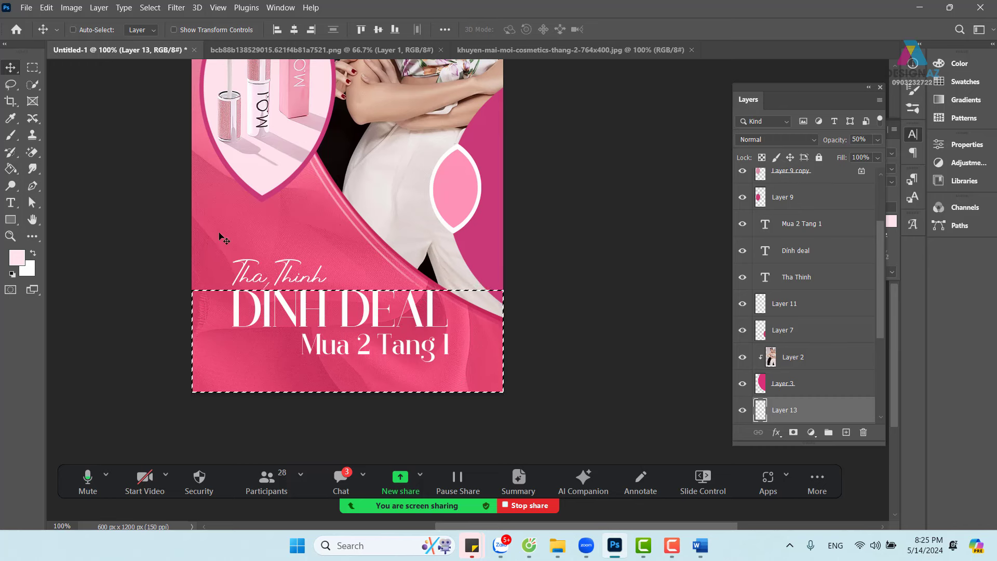
key("m")
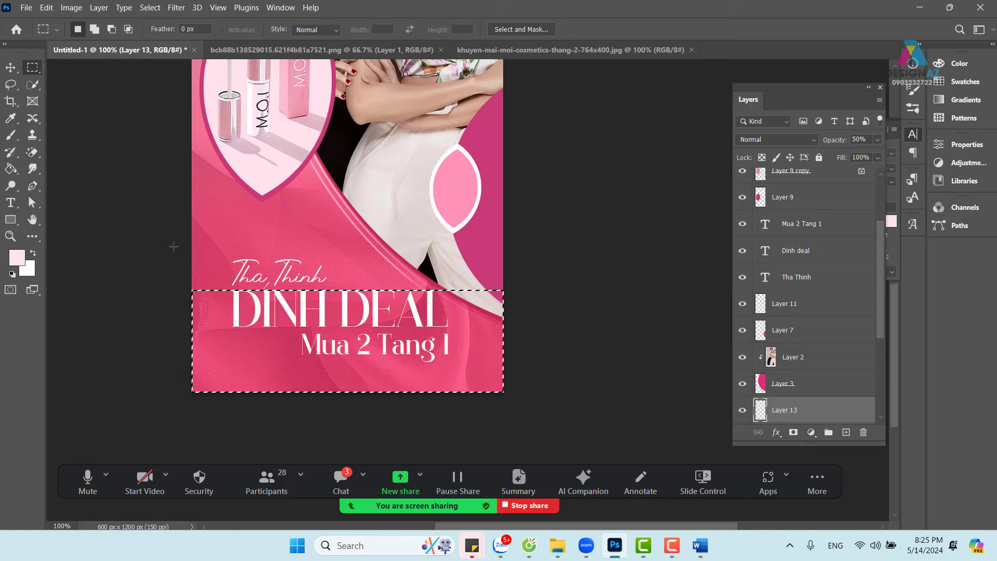
left_click_drag(173, 246, 522, 413)
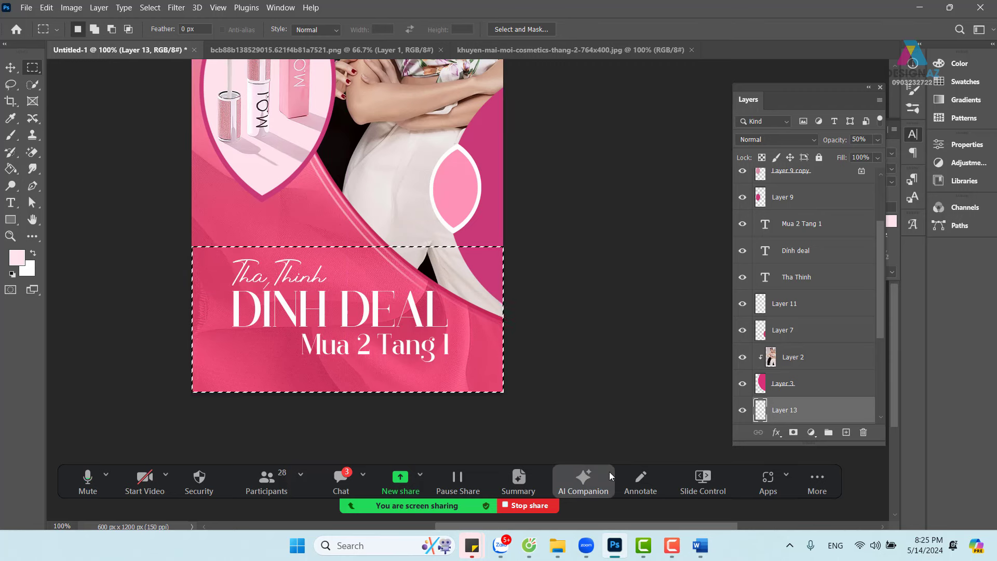
key("shift+F6")
key("Return")
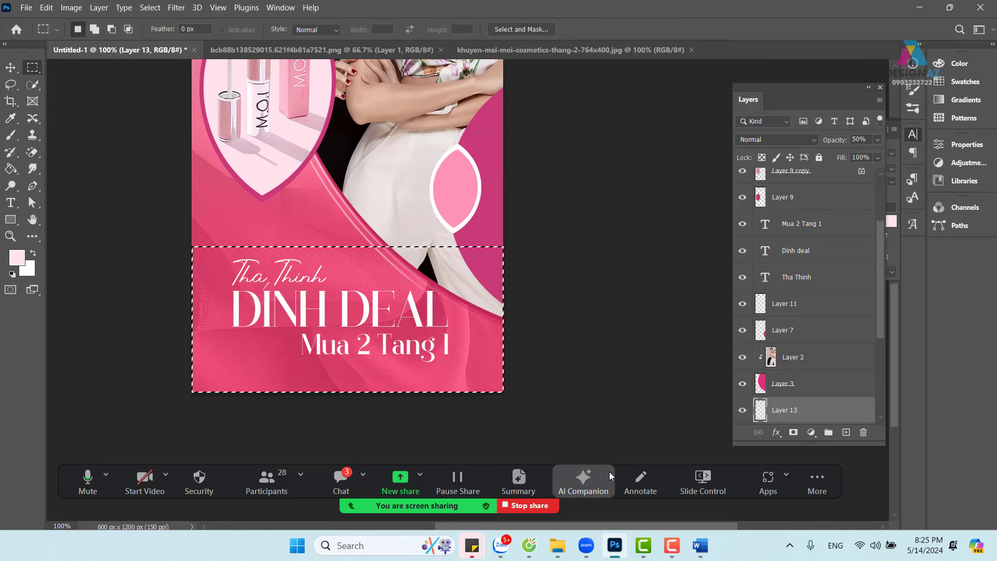
key("v")
key("ctrl+d")
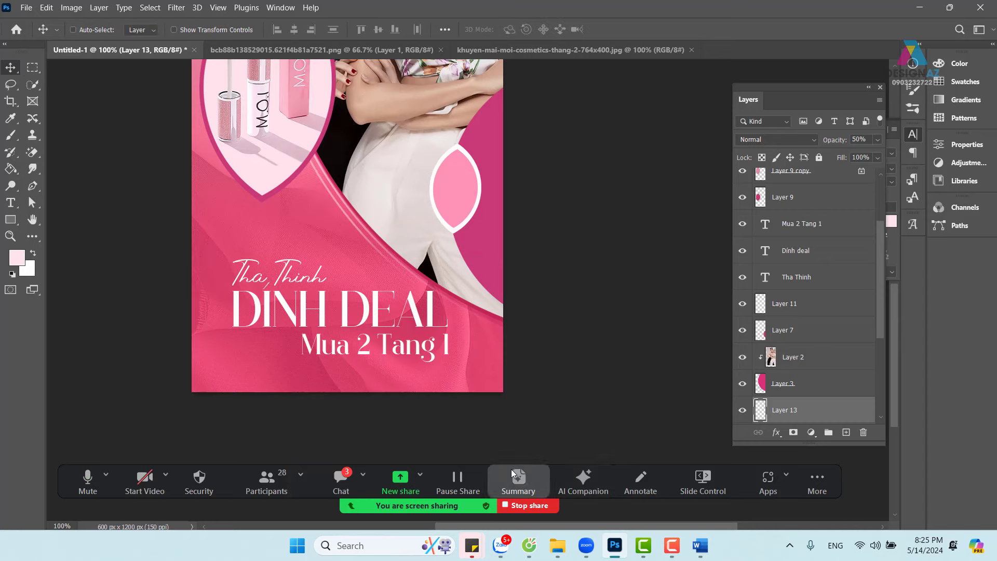
Step: Pan and zoom over the poster's accent lines and headline, then list the layers under the lens
left_click_drag(345, 145, 329, 390)
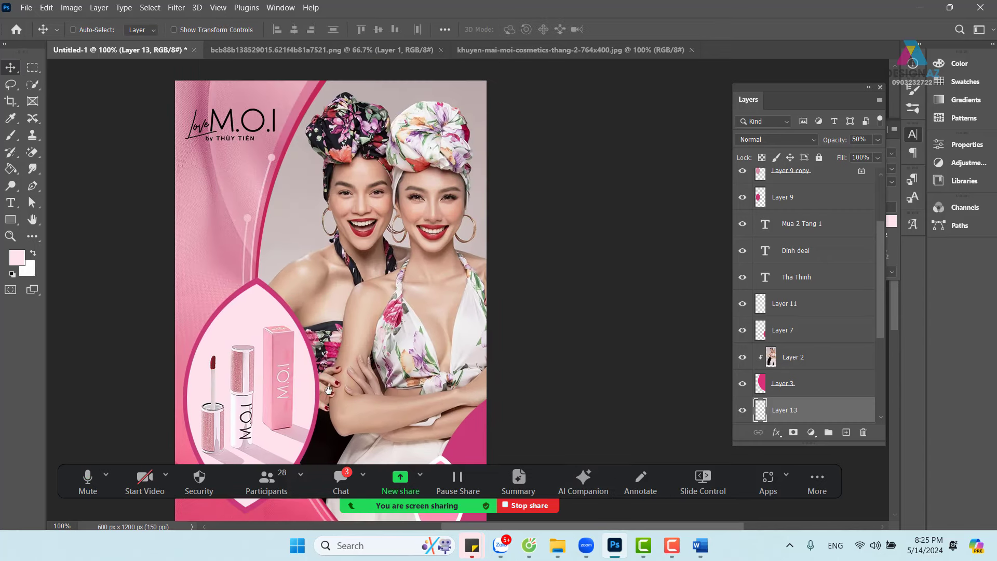
left_click_drag(262, 261, 296, 260)
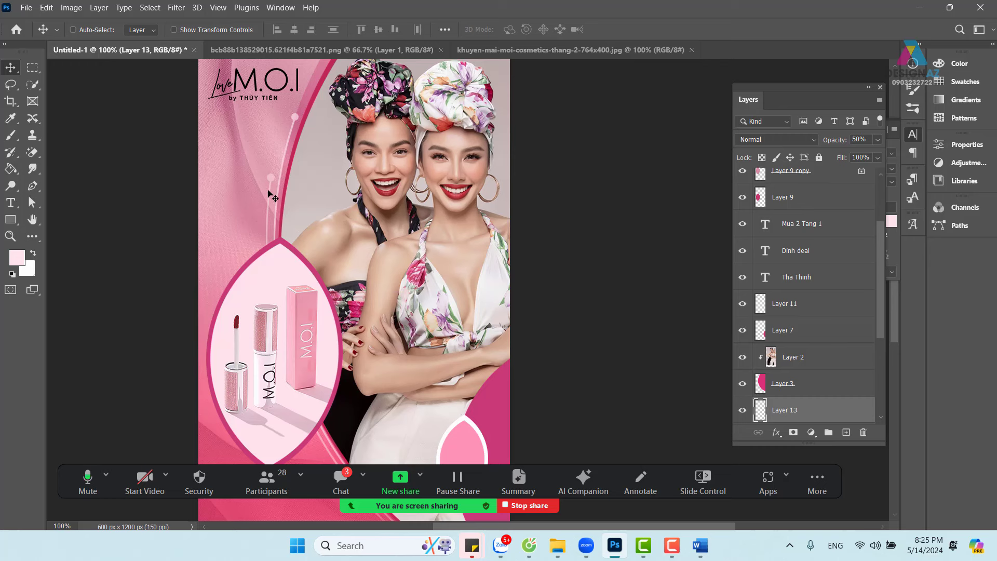
left_click_drag(271, 185, 268, 186)
left_click_drag(371, 304, 306, 125)
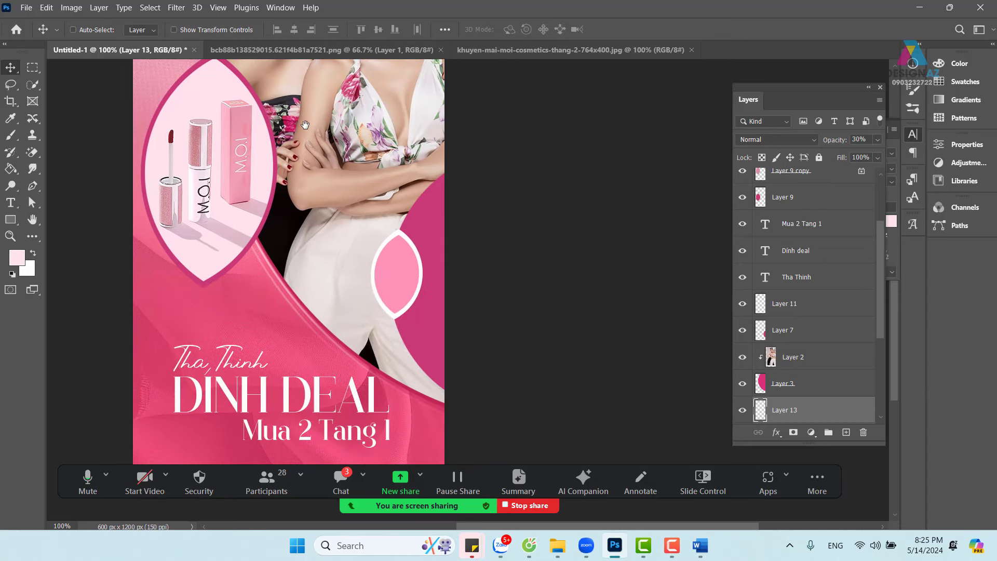
key("ctrl+minus")
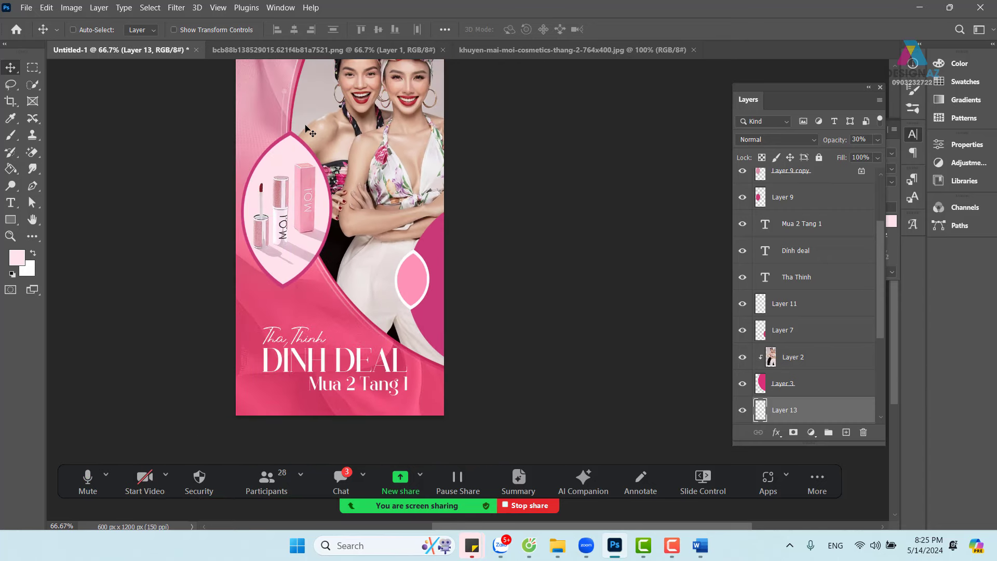
left_click_drag(360, 227, 332, 270)
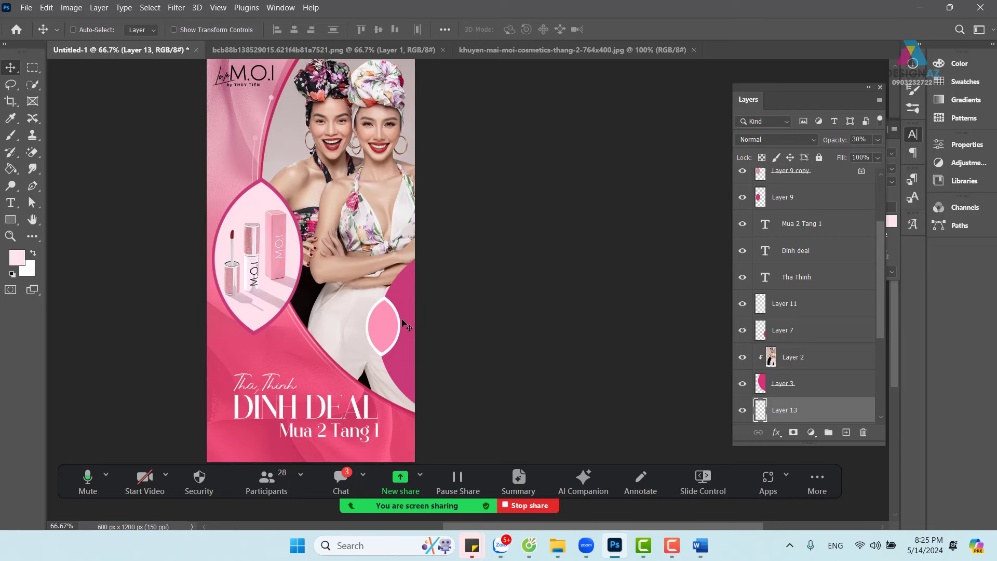
scroll(405, 323, "up", 1)
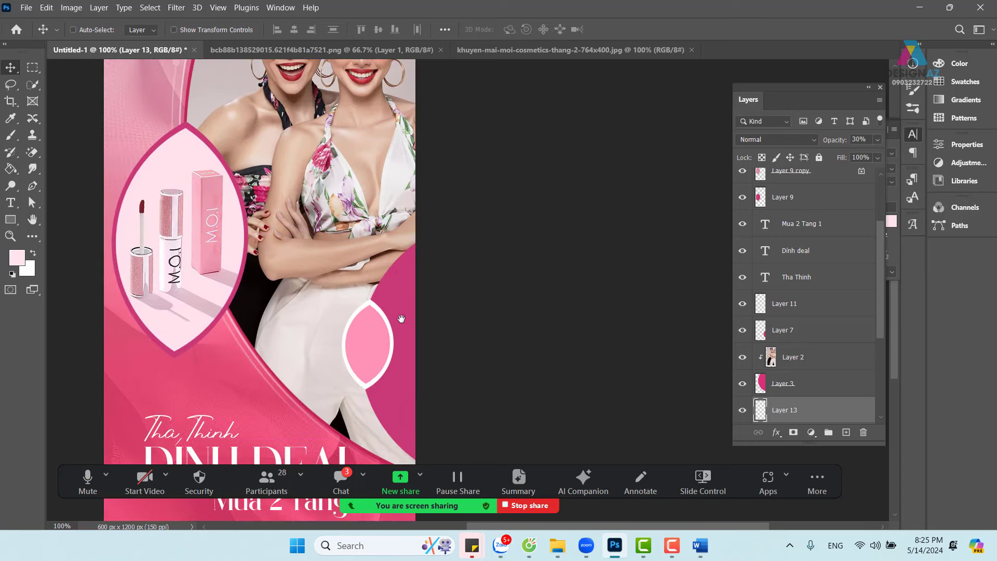
left_click_drag(400, 318, 394, 245)
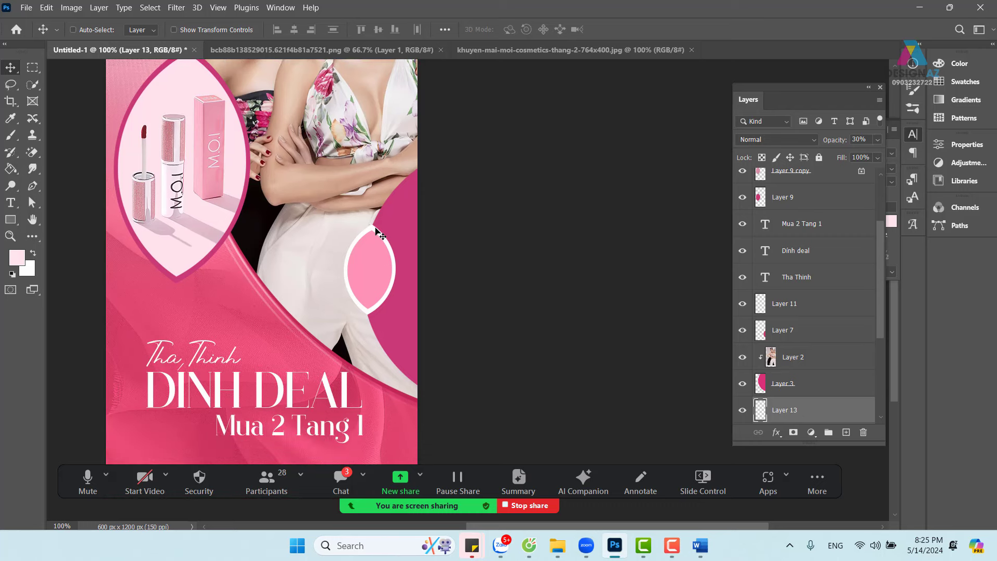
right_click(377, 230)
Step: Place a lens copy on the curve above, scaled to about 55% at 40% opacity
left_click(391, 234)
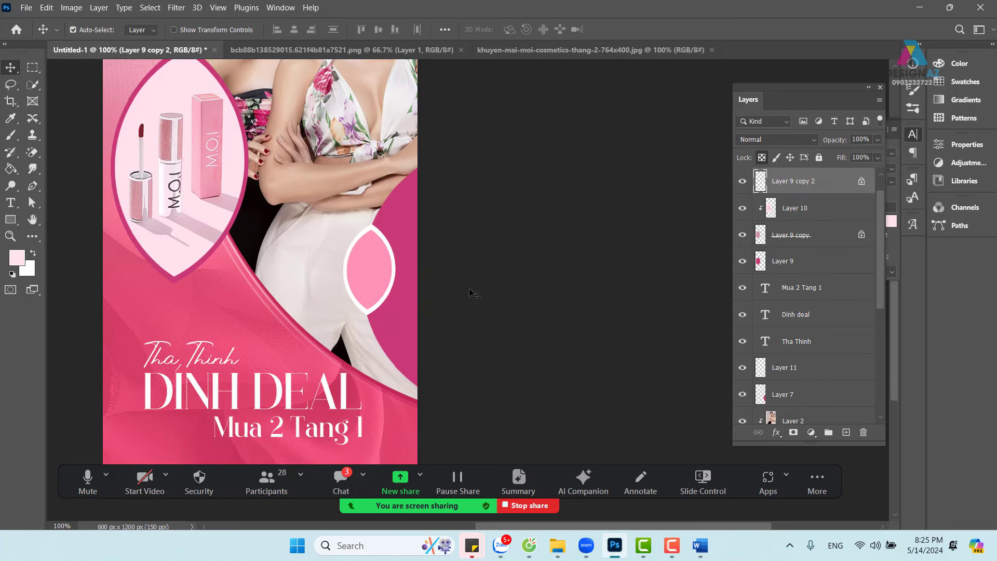
scroll(364, 244, "up", 2)
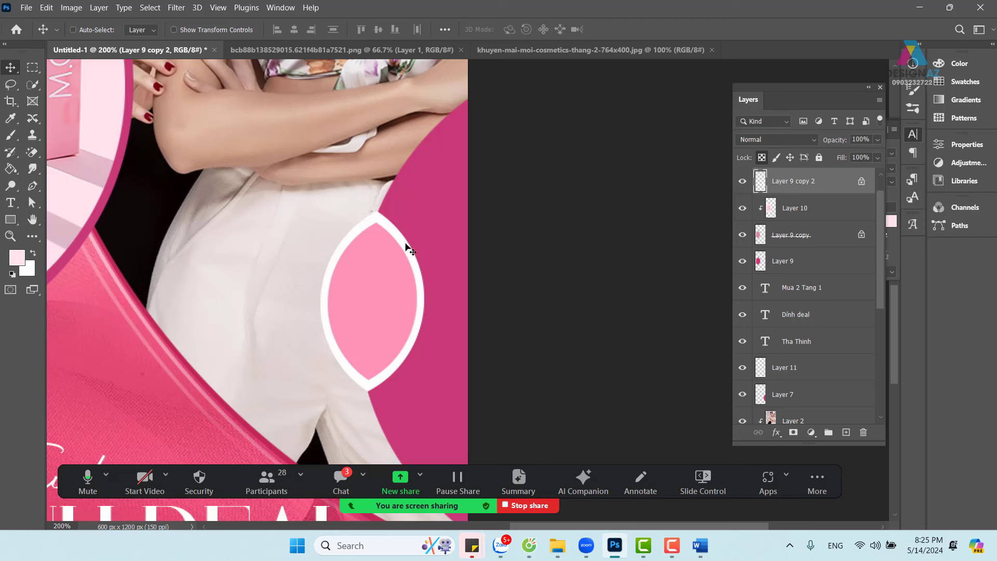
right_click(393, 262)
left_click(387, 289)
key("ctrl+j")
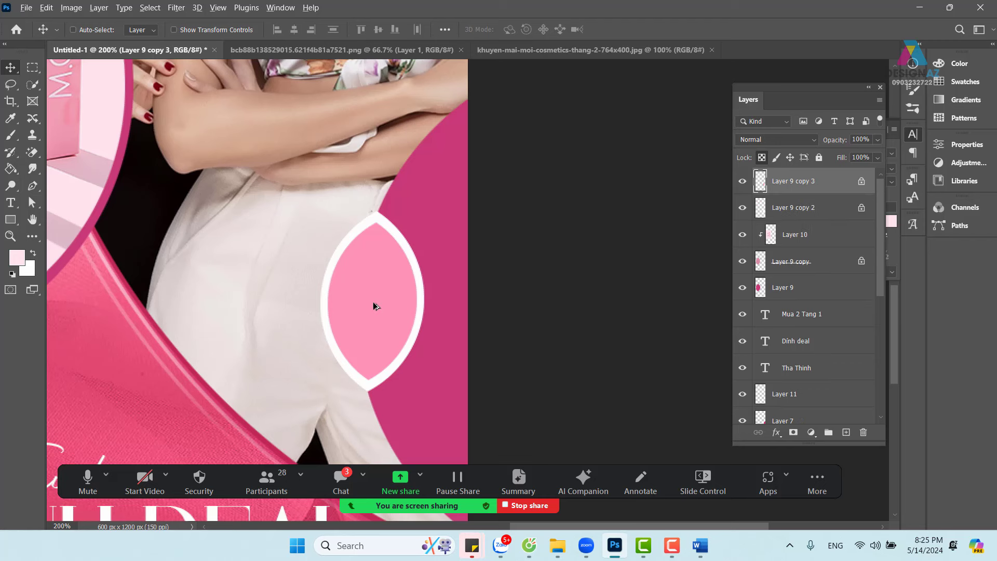
left_click_drag(374, 305, 438, 199)
key("ctrl+j")
key("ctrl+t")
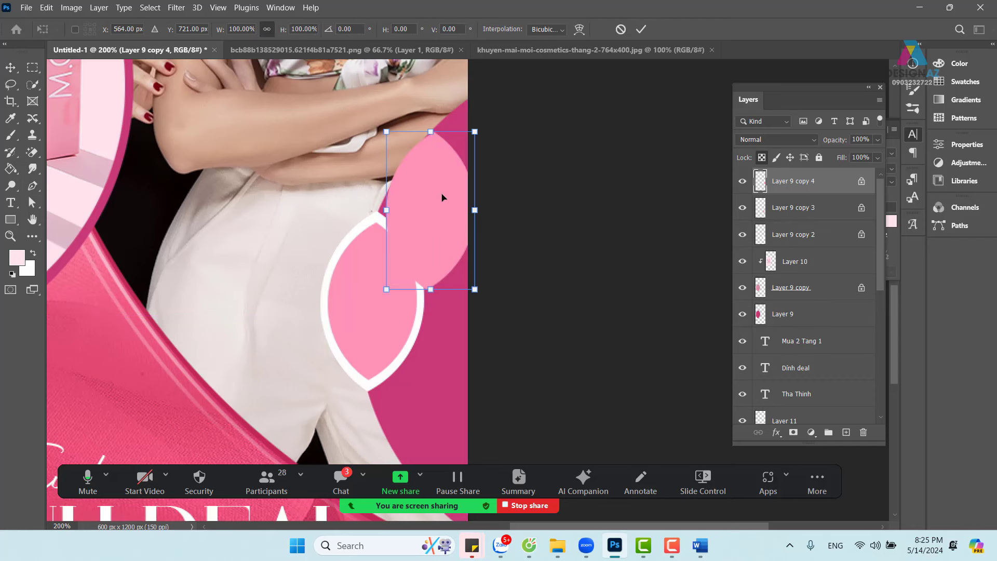
left_click_drag(476, 133, 432, 193)
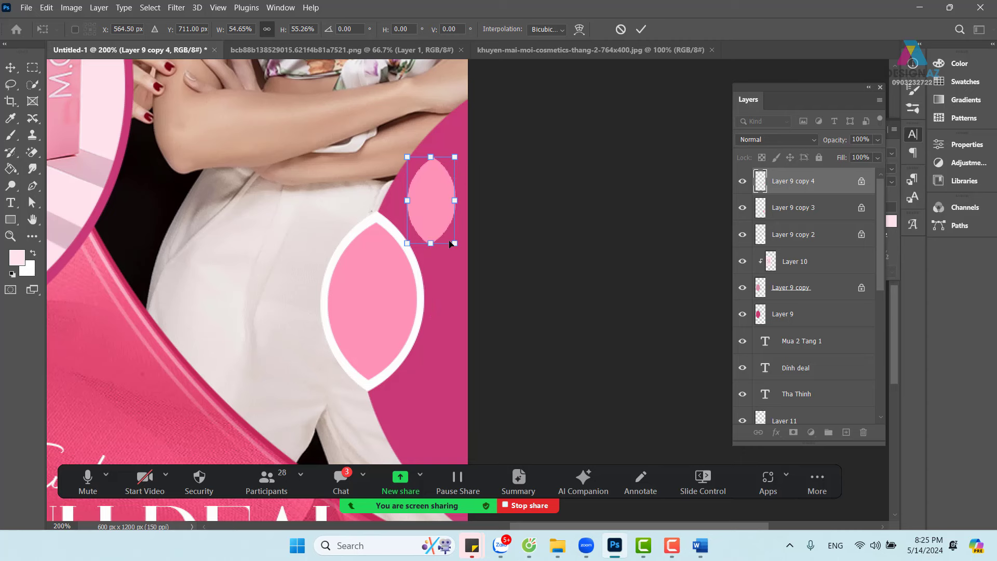
key("Return")
key("4")
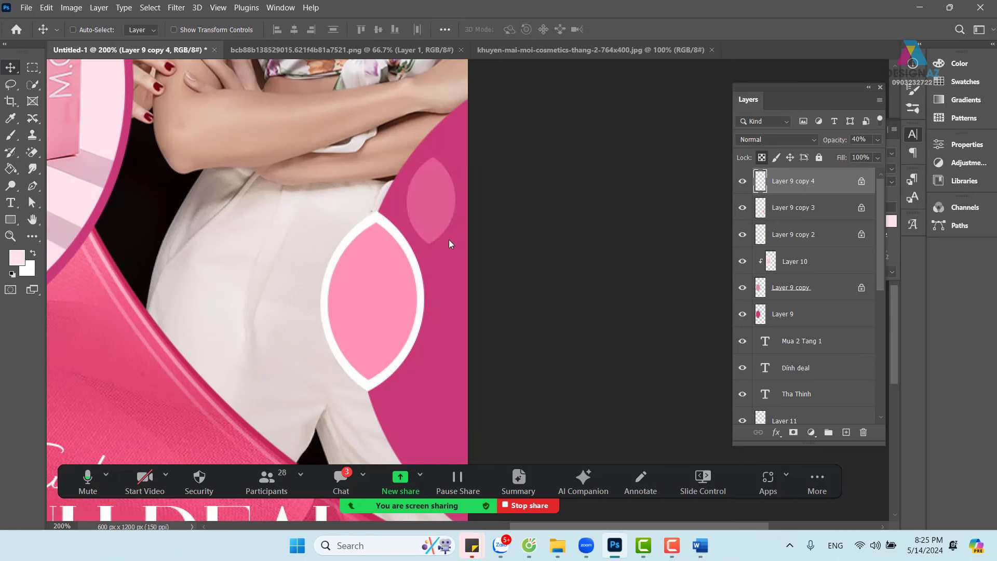
Step: Add another small lens copy below the big lens, rotated slightly, at 20% opacity
left_click_drag(359, 265, 346, 181)
left_click_drag(414, 136, 400, 337)
key("ctrl+t")
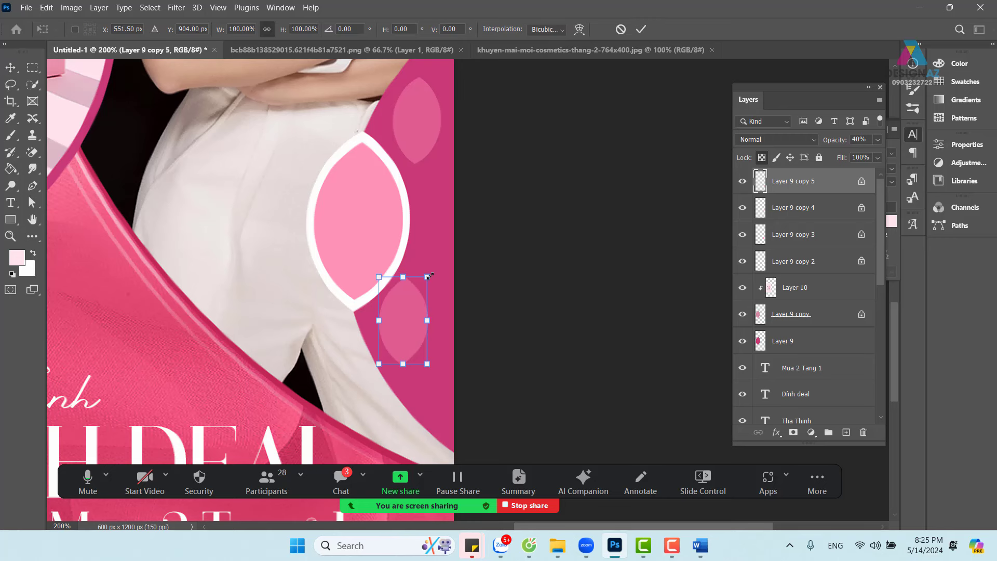
left_click_drag(428, 277, 438, 273)
key("Return")
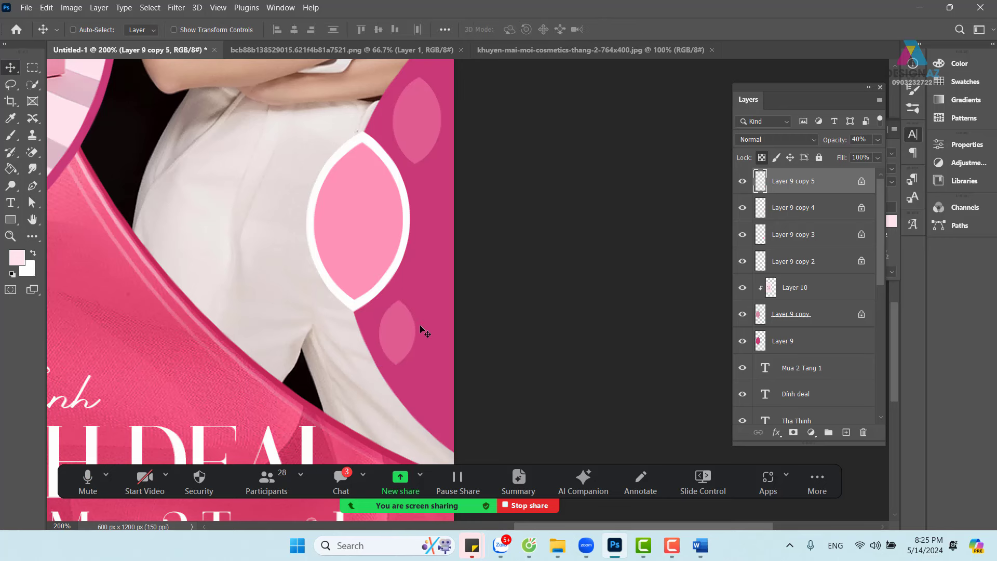
key("2")
left_click_drag(401, 335, 433, 357)
key("ctrl+minus")
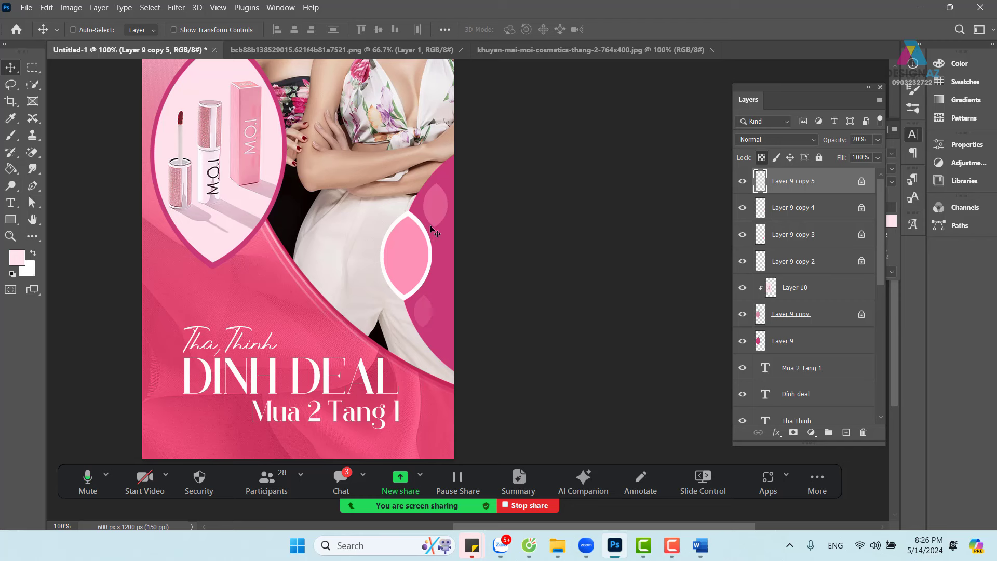
Step: Copy small lenses onto the left pink area and beside the models' arms, the latter at 20% opacity
right_click(439, 208)
left_click_drag(444, 221, 257, 268)
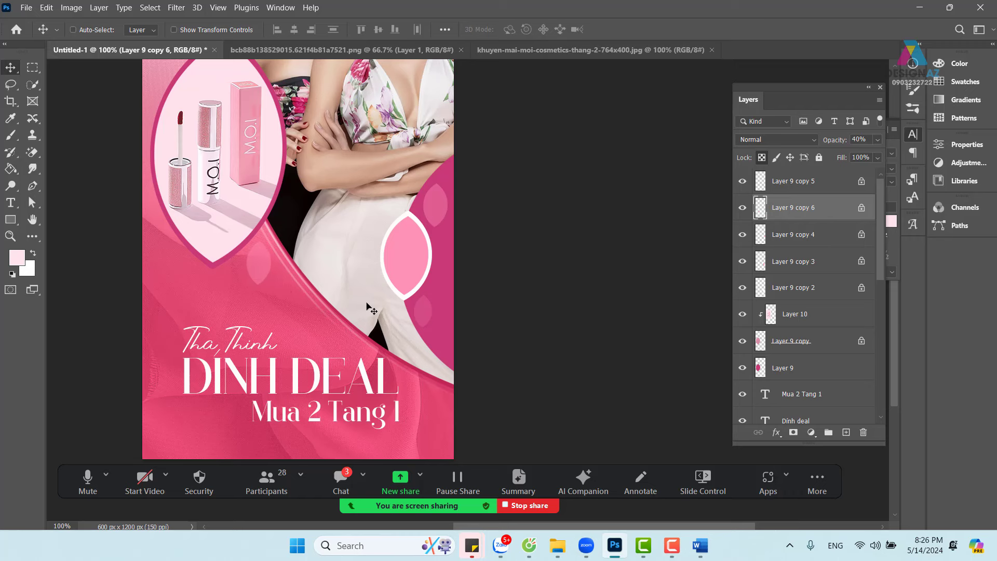
left_click_drag(381, 272, 363, 378)
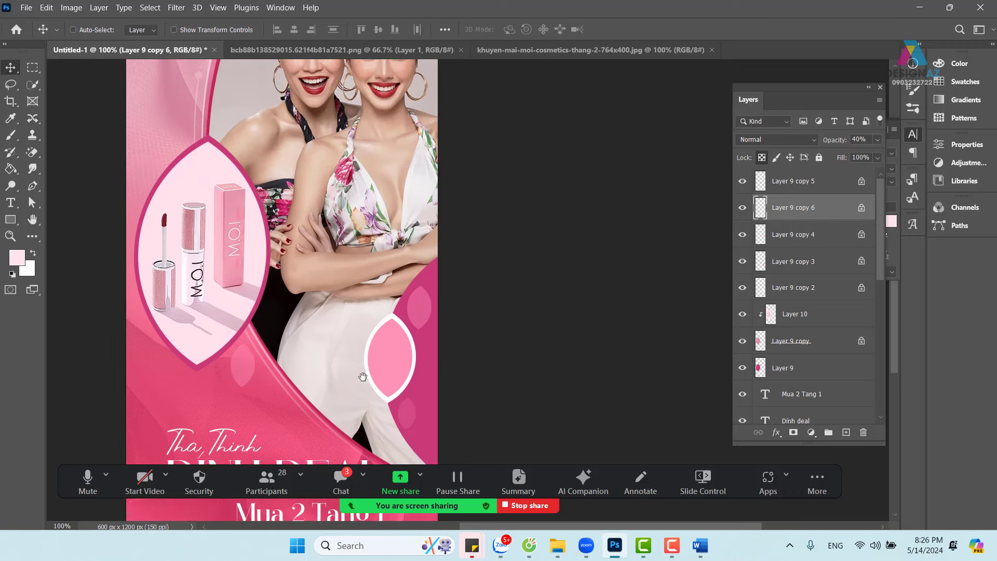
left_click_drag(311, 352, 298, 344)
left_click_drag(233, 366, 266, 302)
key("ctrl+t")
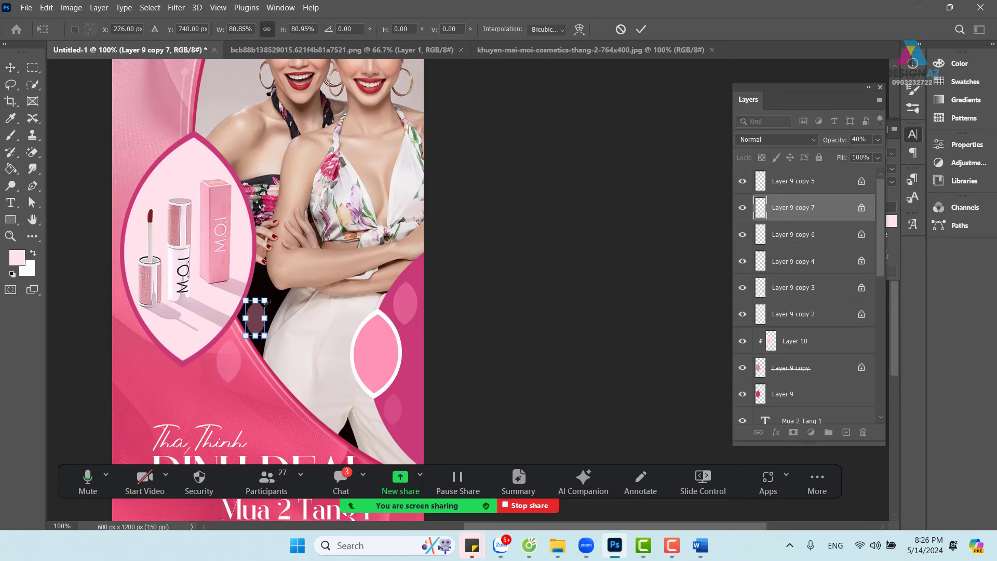
key("Return")
key("2")
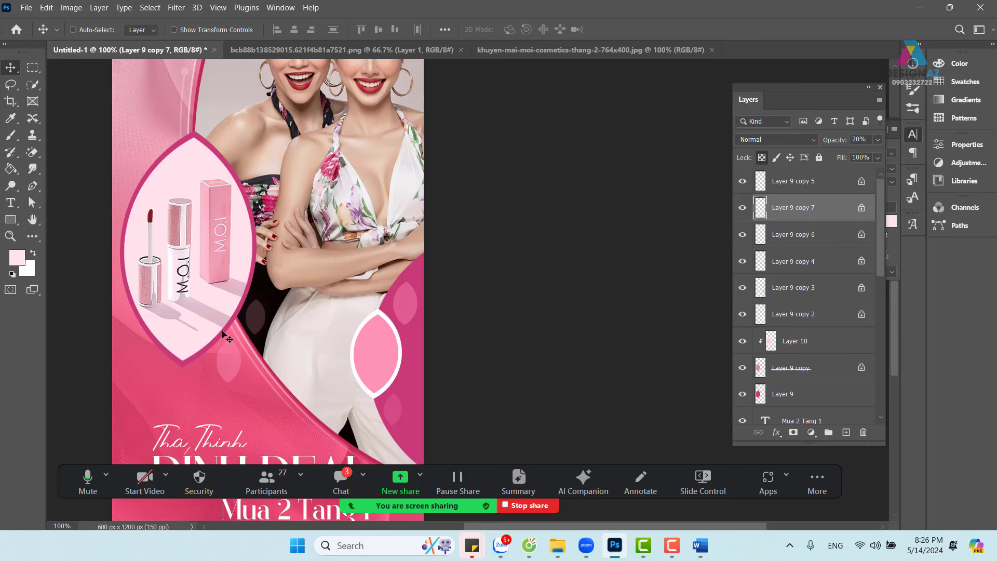
Step: On a new layer, fill a tall rectangle over the product leaf with the leaf border's dark pink
key("ctrl+minus")
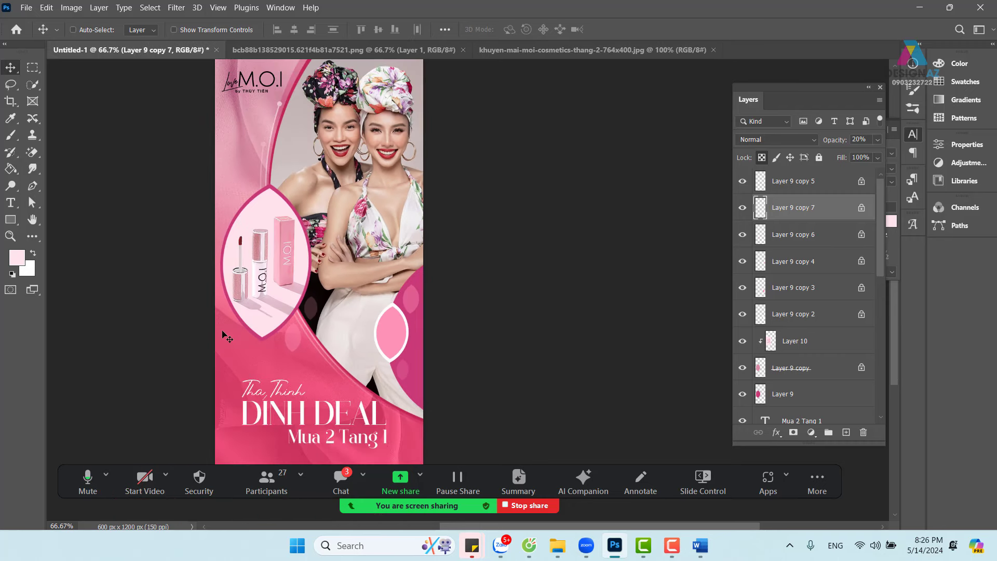
scroll(308, 374, "right", 2)
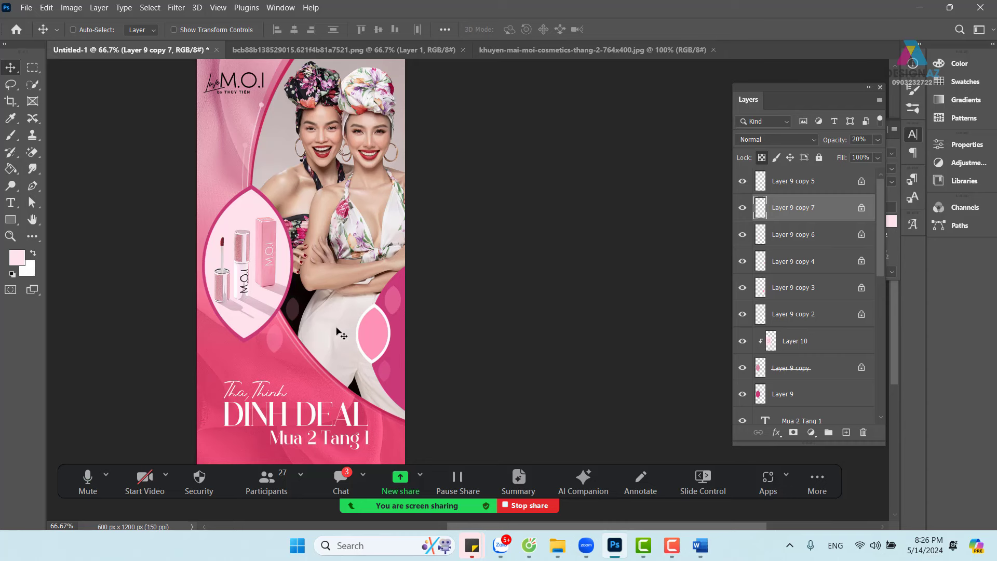
key("ctrl+plus")
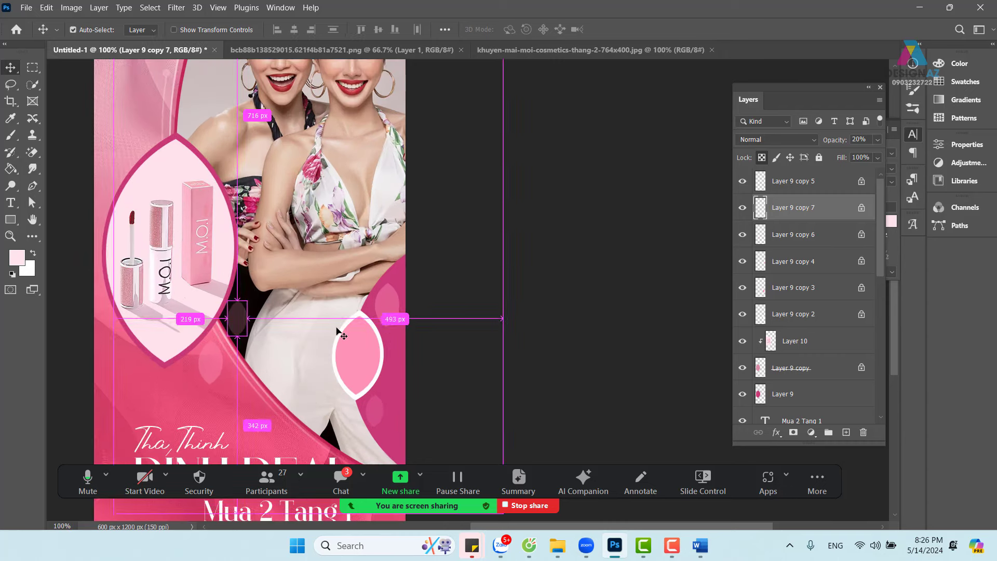
scroll(208, 286, "up", 3)
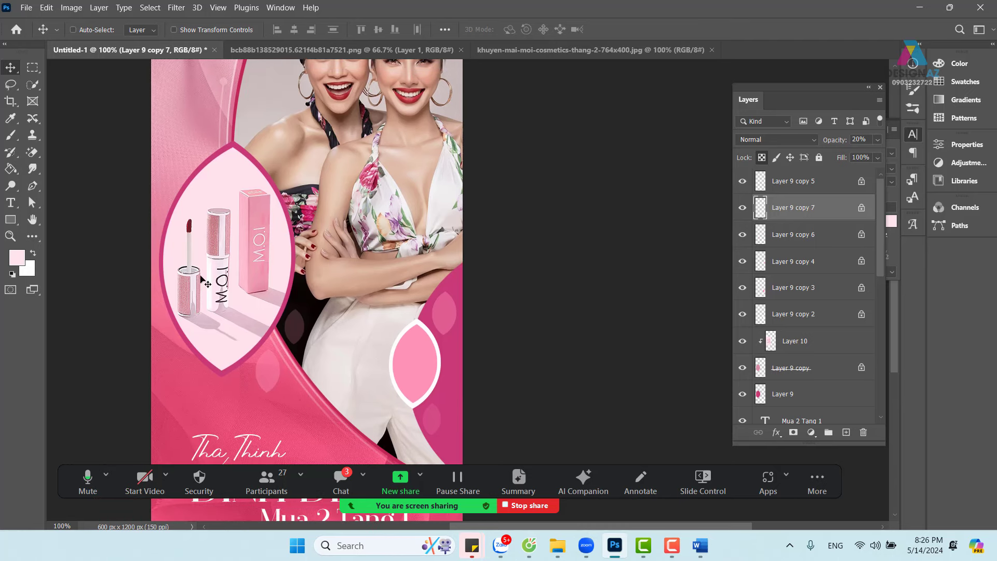
left_click(32, 67)
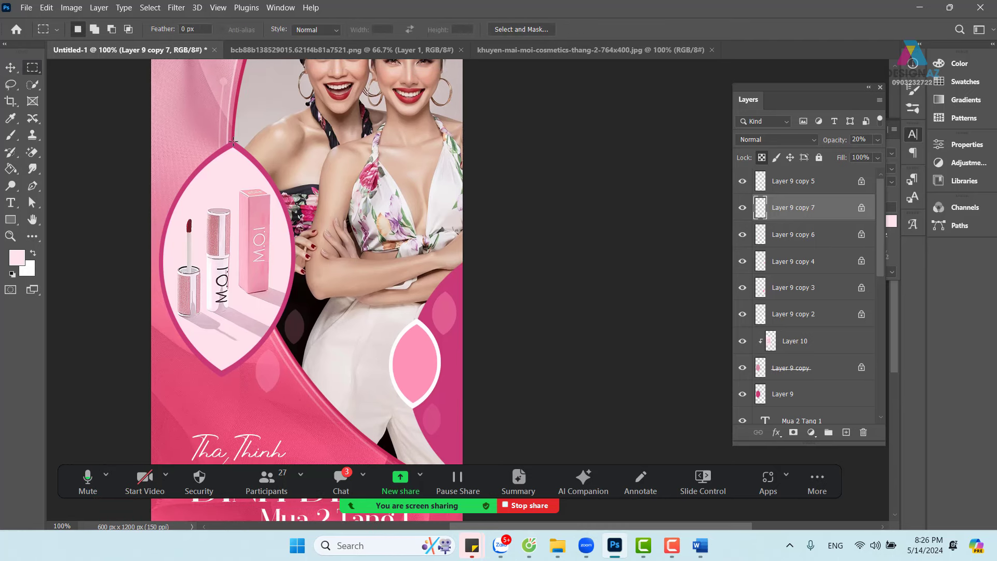
left_click_drag(300, 337, 345, 378)
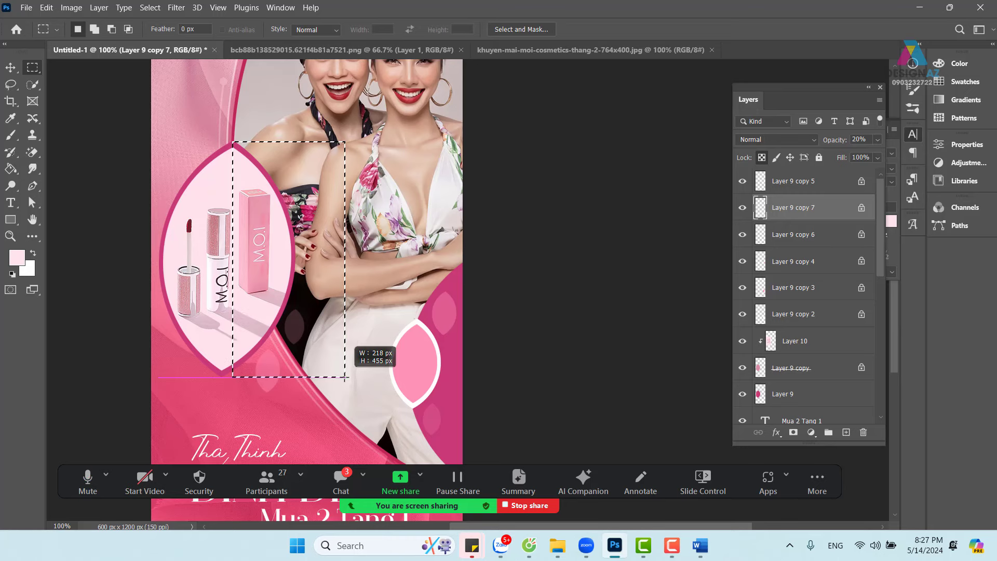
mouse_move(345, 377)
left_mouse_down()
mouse_move(328, 375)
mouse_move(346, 375)
left_mouse_up()
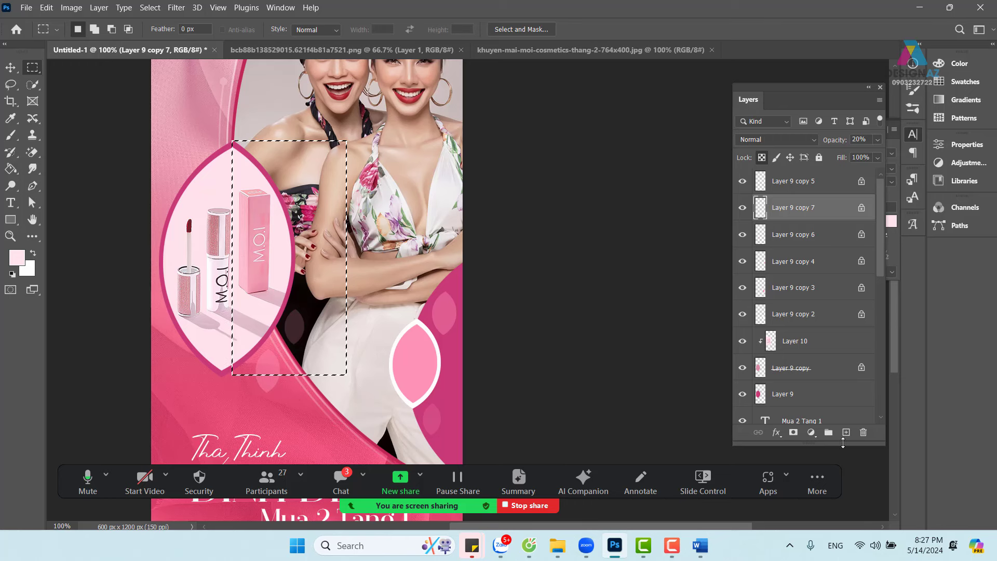
left_click(847, 433)
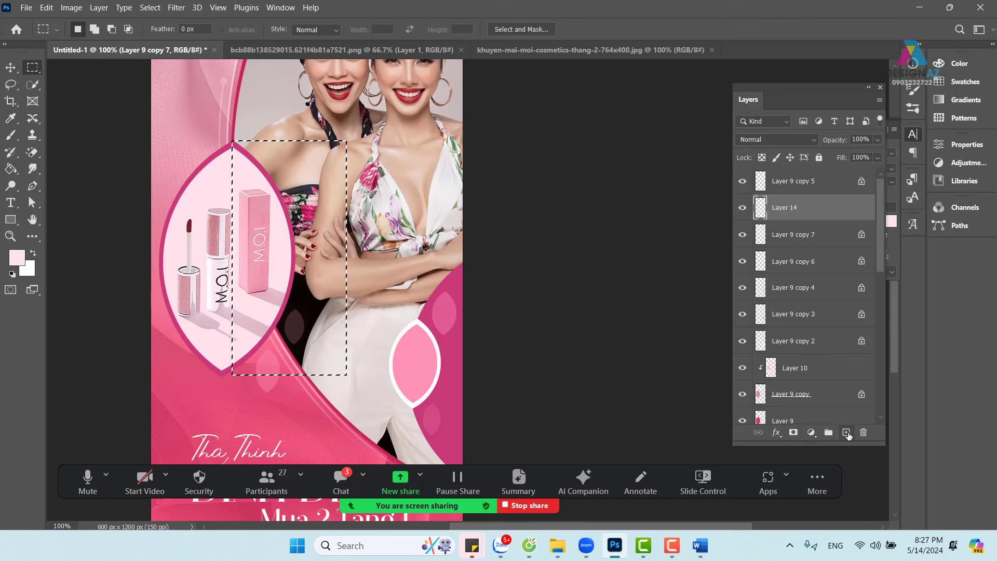
key("i")
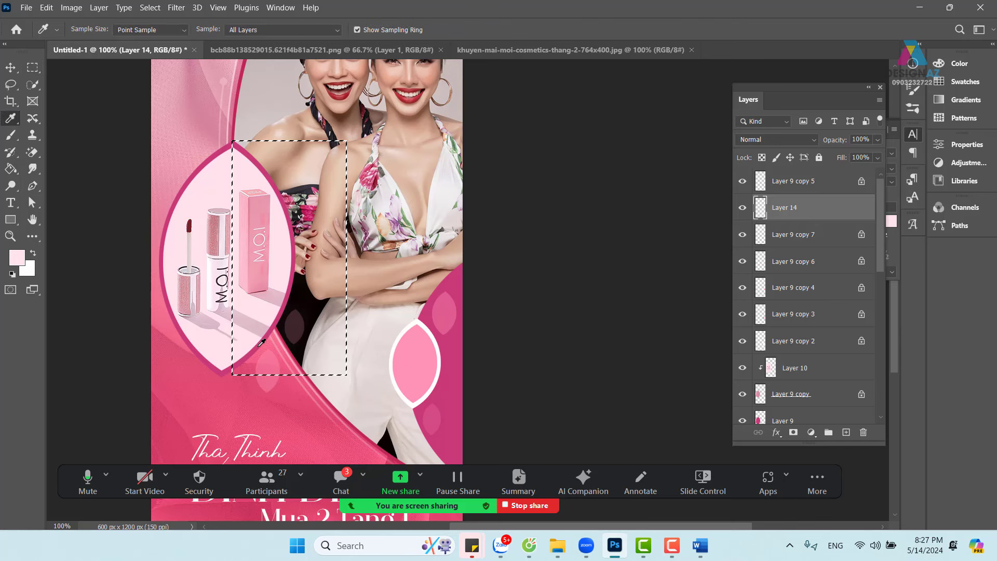
left_click(260, 347)
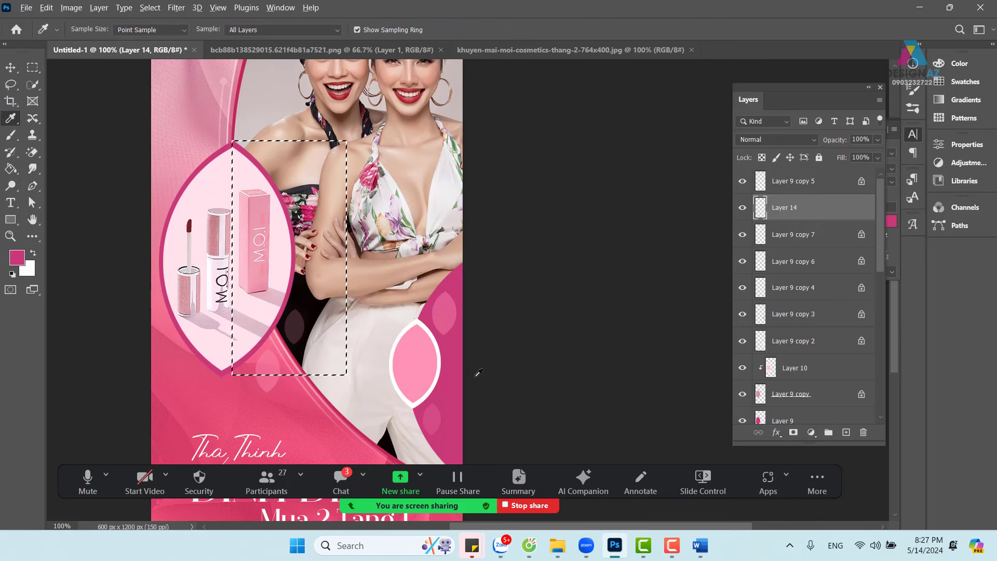
key("alt+BackSpace")
key("ctrl+d")
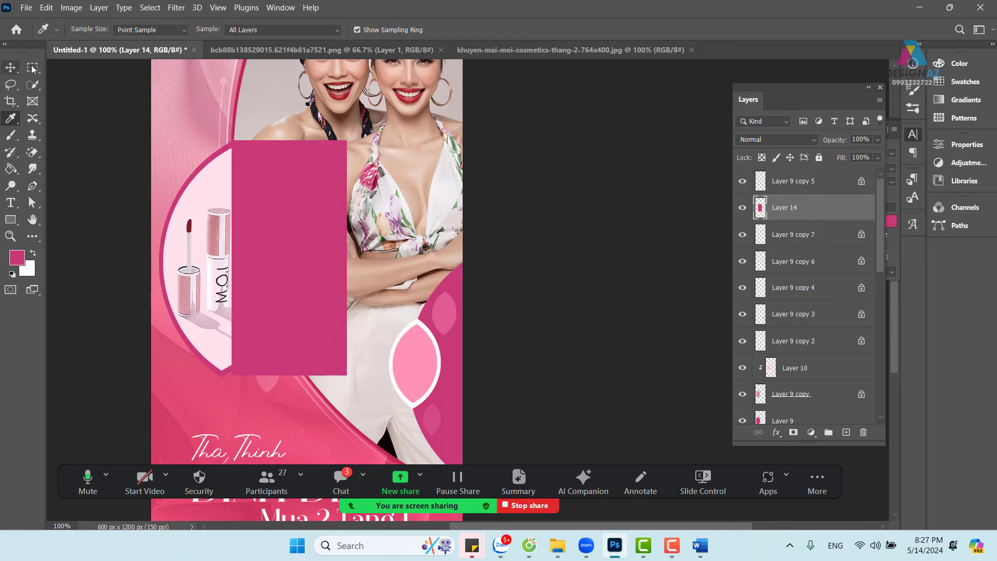
Step: Select the pink rectangle on Layer 14, nudge it up, then delete it
left_click(10, 67)
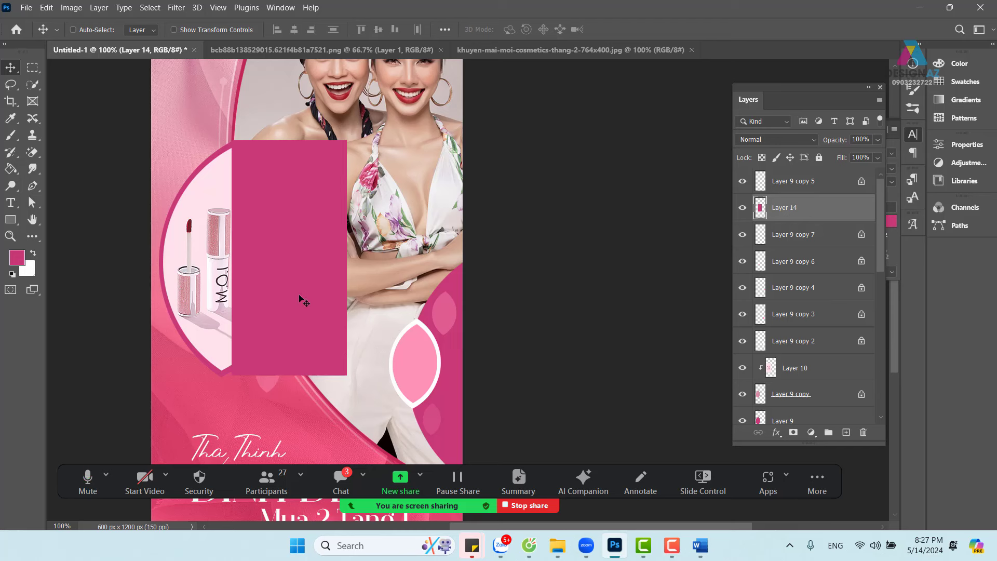
right_click(218, 168)
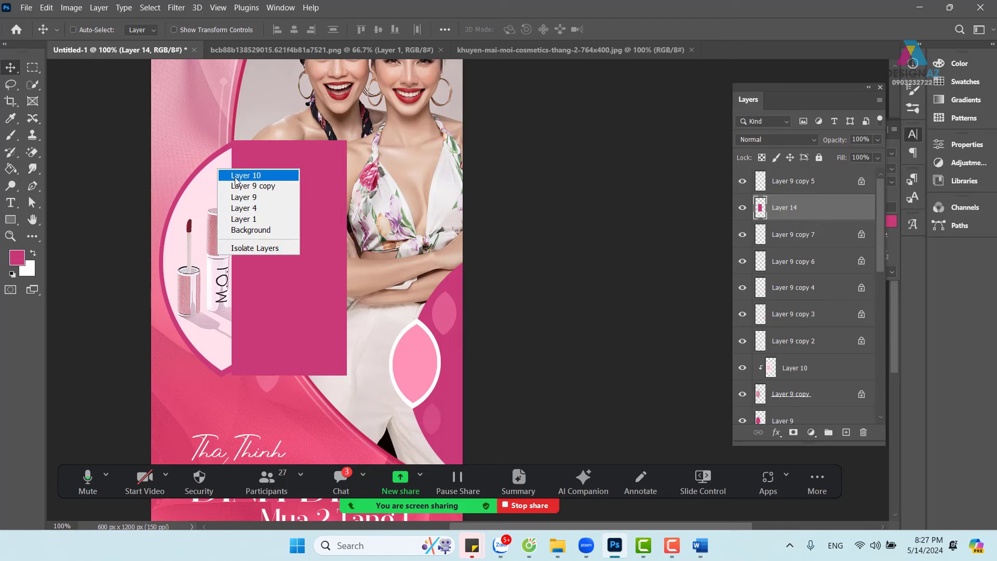
right_click(283, 147)
left_click(300, 152)
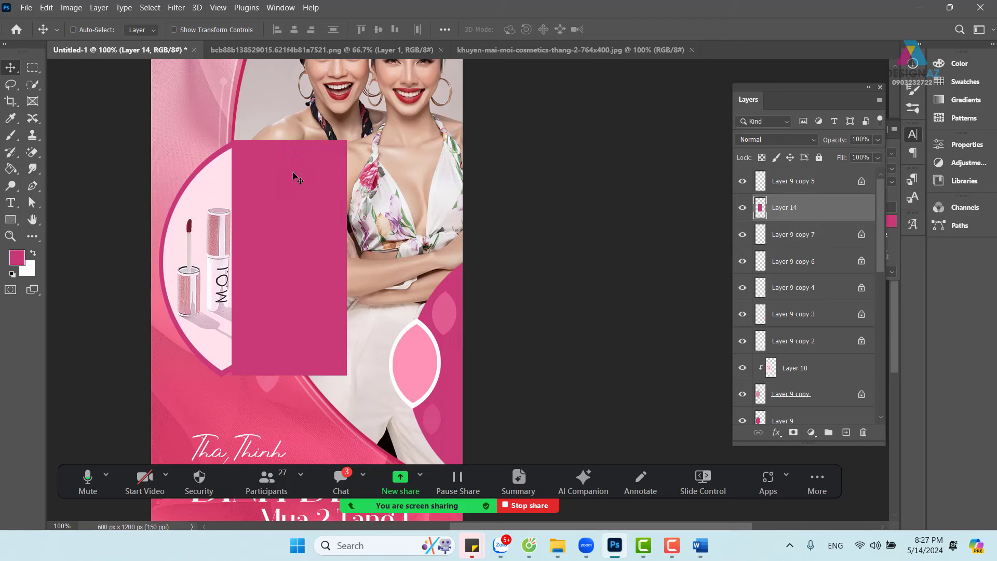
left_click_drag(300, 176, 292, 164)
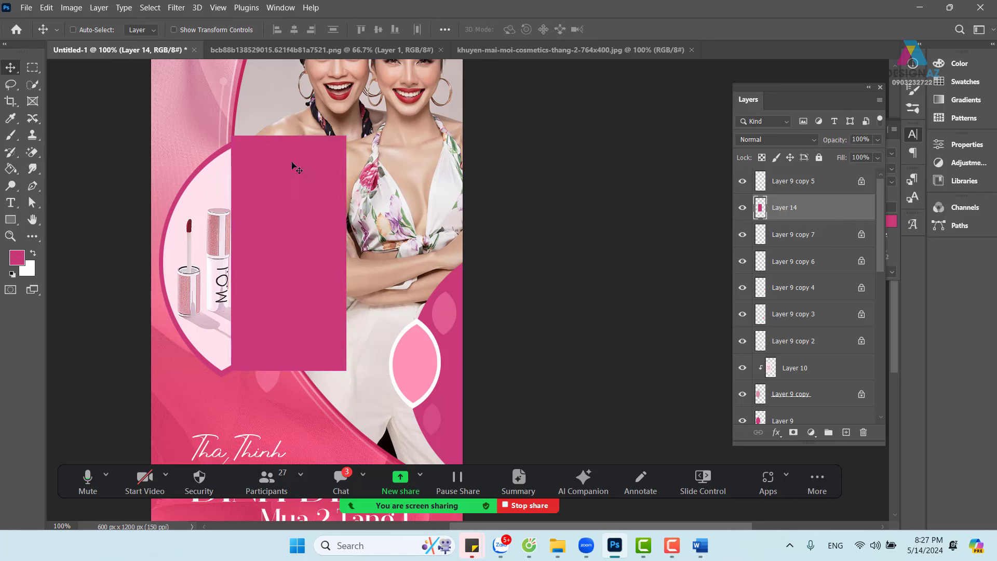
key("Delete")
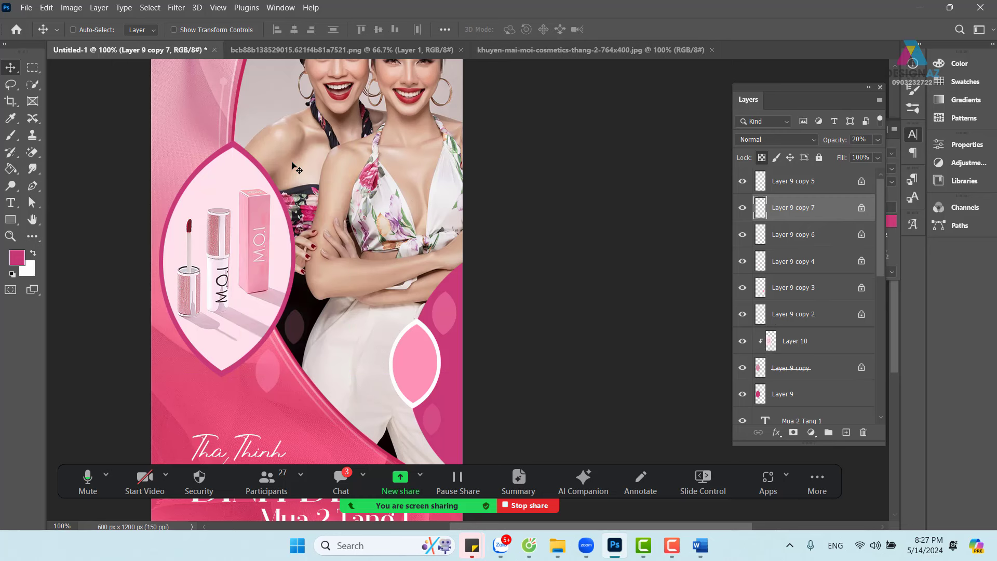
Step: Switch between Layer 9, Layer 10 and Layer 9 copy to find the leaf layers
right_click(228, 150)
left_click(254, 183)
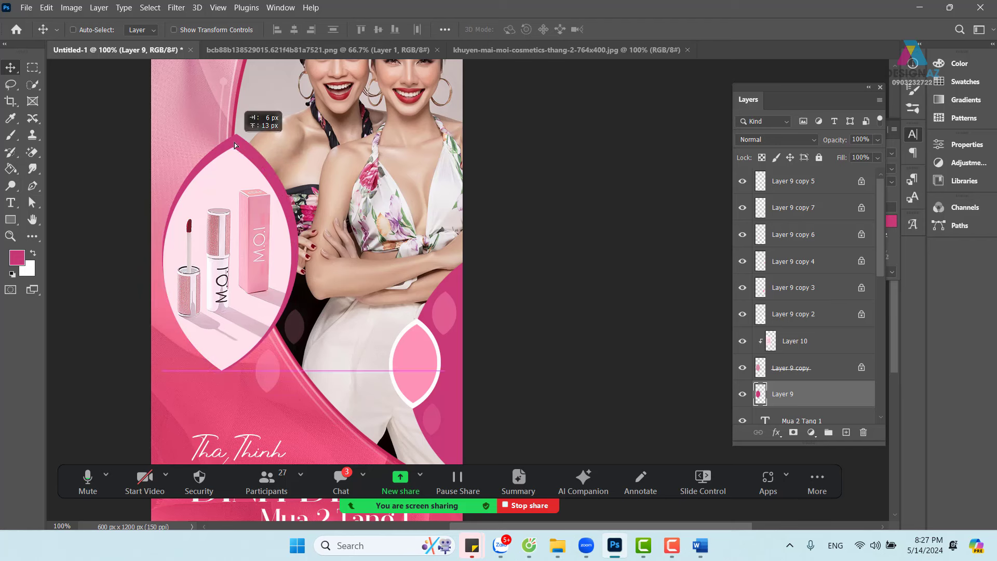
right_click(263, 181)
left_click(269, 179)
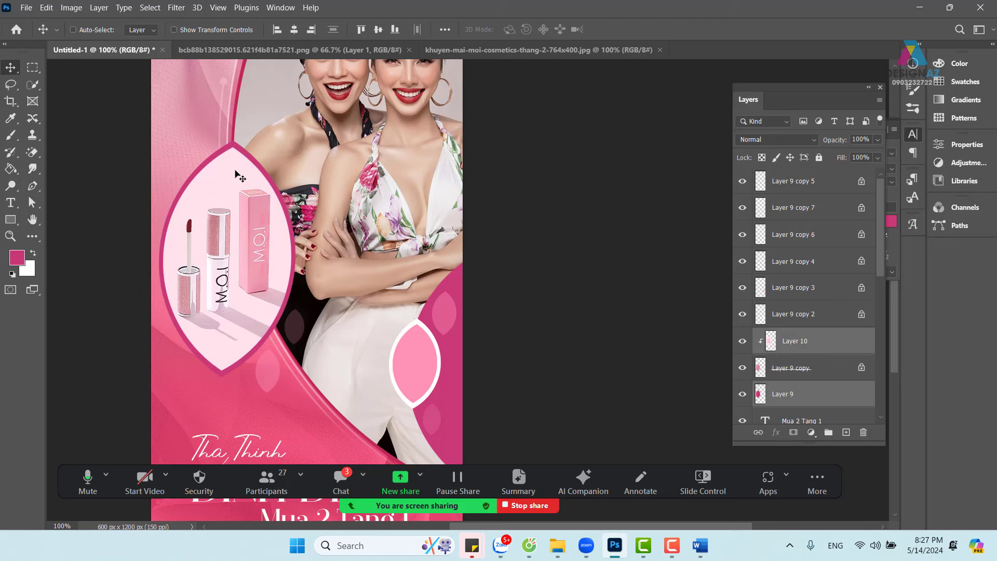
right_click(238, 172)
left_click(254, 188, "shift")
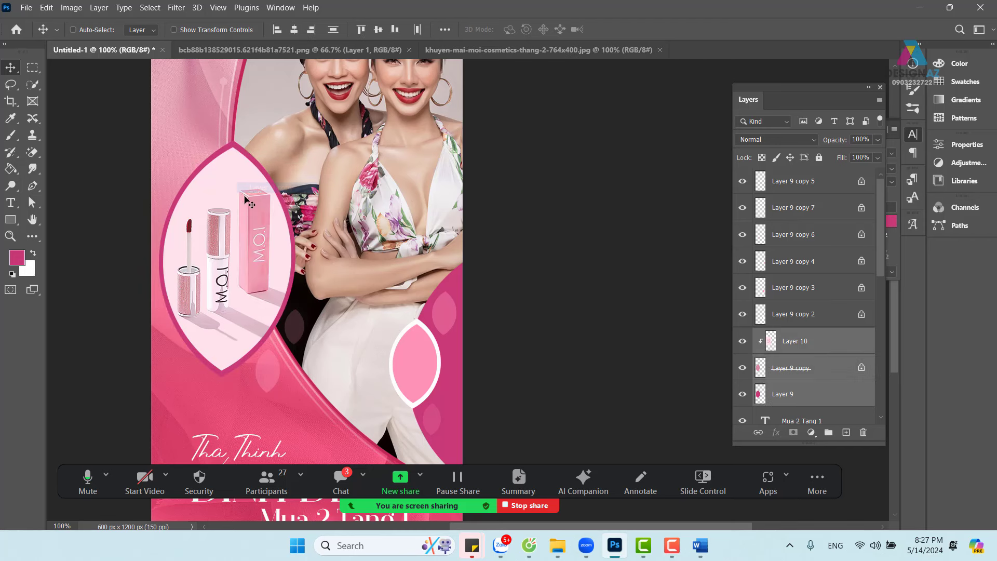
right_click(228, 160)
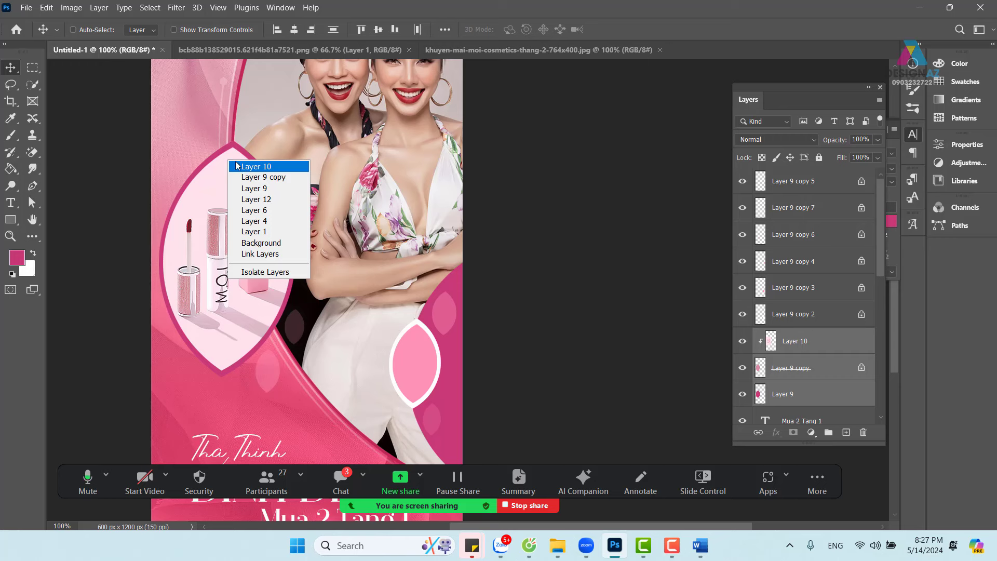
left_click(240, 166)
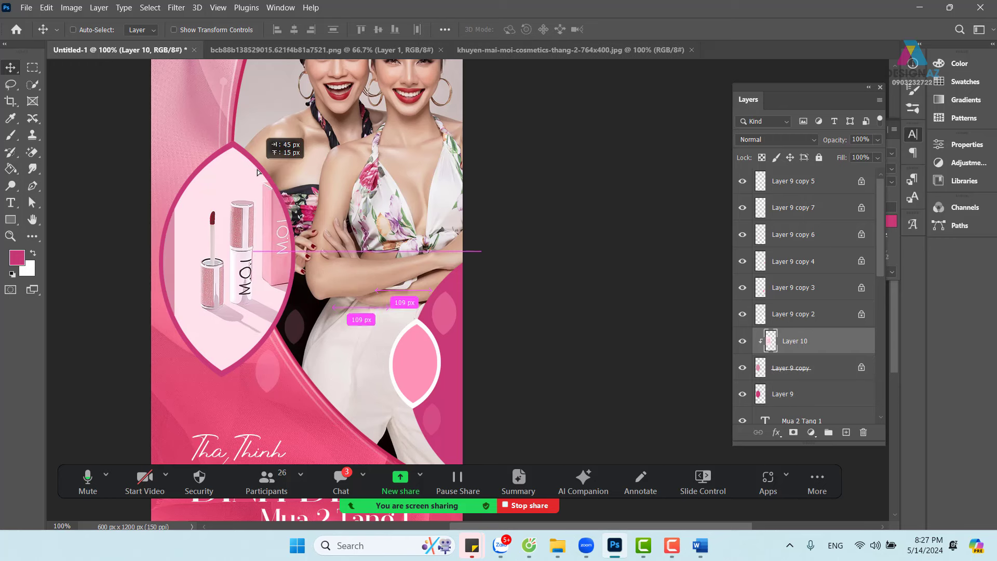
Step: Select the Layer 9 copy leaf shape and nudge it slightly
right_click(243, 172)
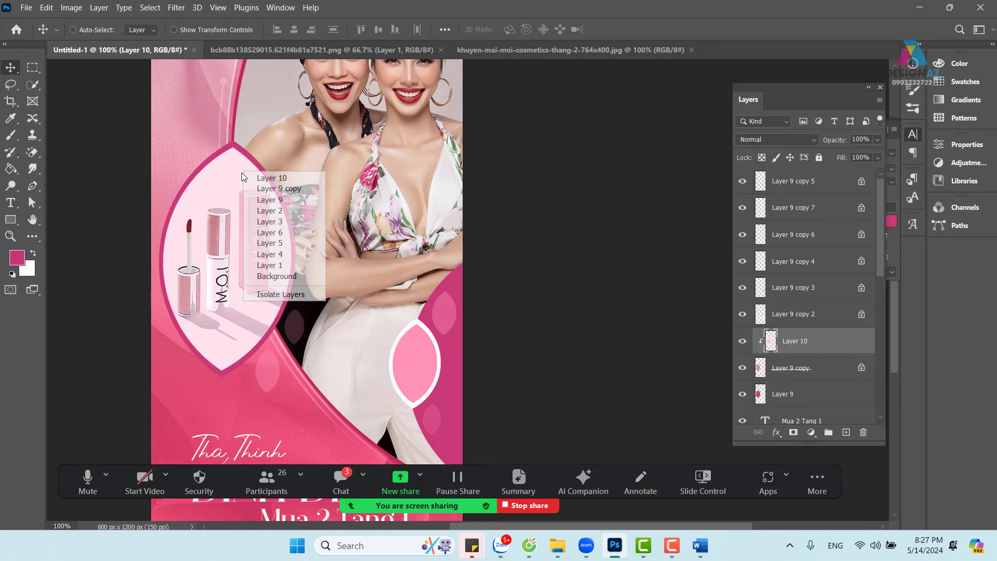
left_click(268, 191)
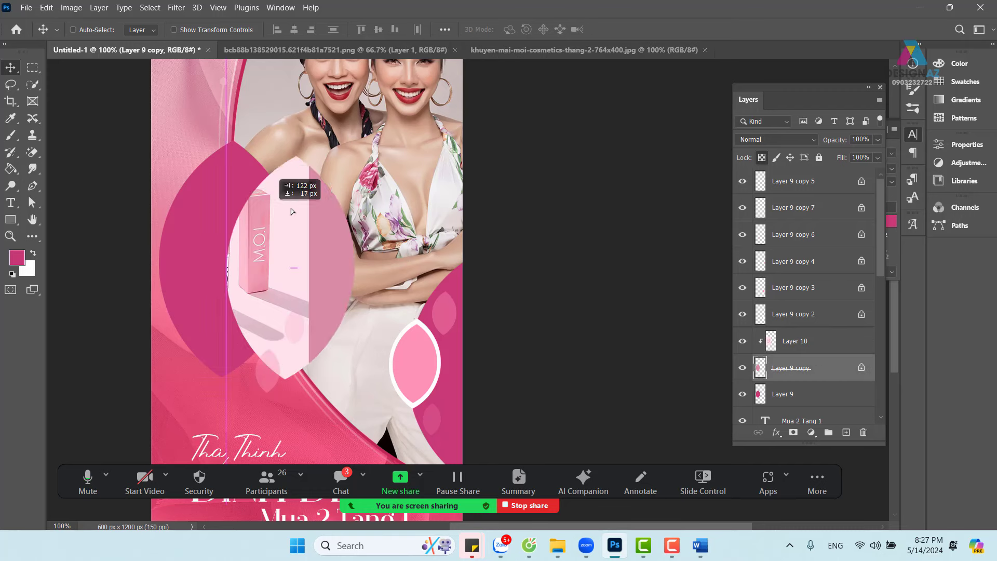
right_click(238, 165)
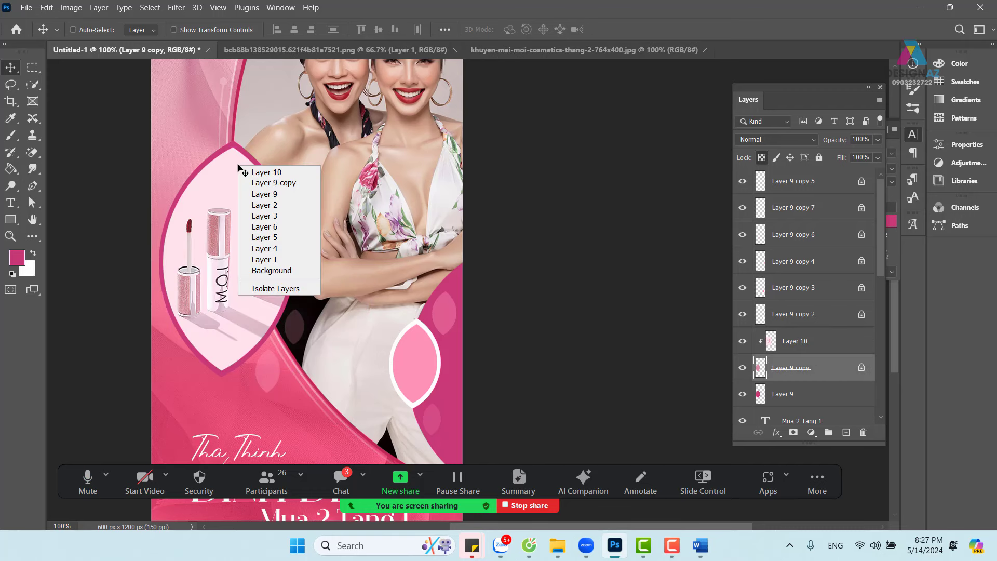
left_click(246, 170)
right_click(230, 175)
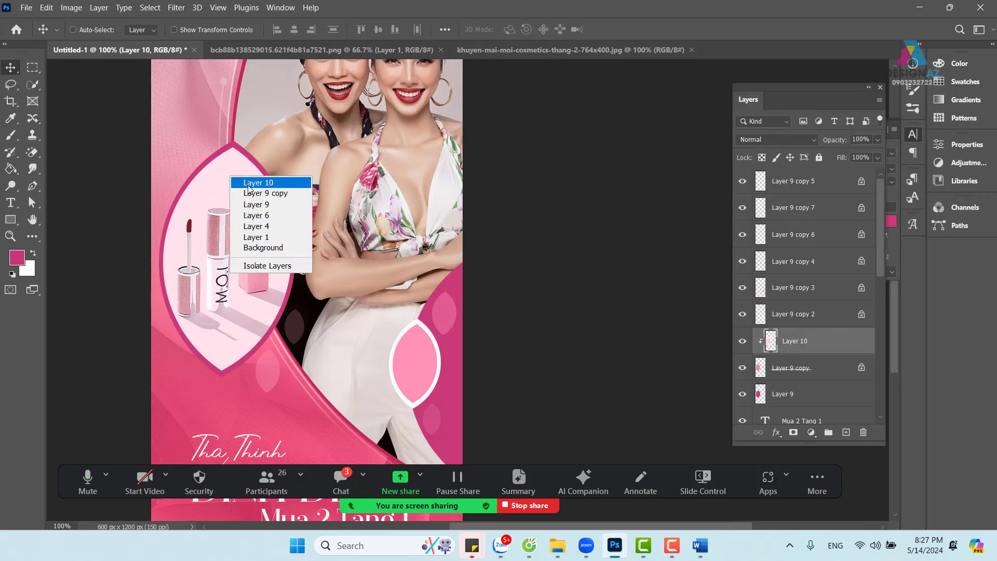
left_click(263, 191)
mouse_move(224, 243)
left_mouse_down()
mouse_move(255, 198)
mouse_move(243, 216)
mouse_move(235, 209)
mouse_move(223, 245)
left_mouse_up()
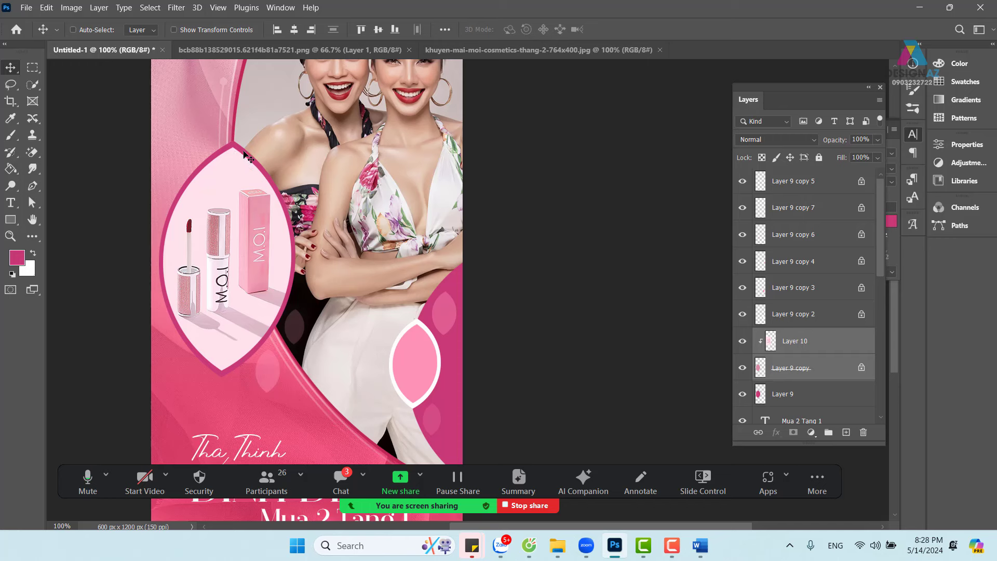
Step: Add Layer 9, rotate the leaf frame about -3.6°, and shift it 13 px right
right_click(247, 155)
left_click(271, 180)
key("ctrl+t")
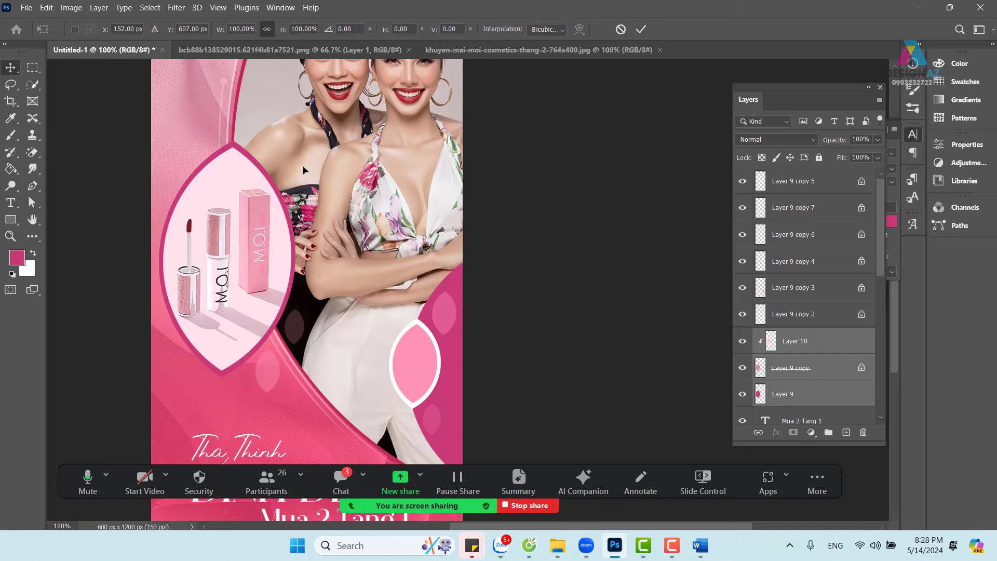
left_click_drag(321, 112, 312, 110)
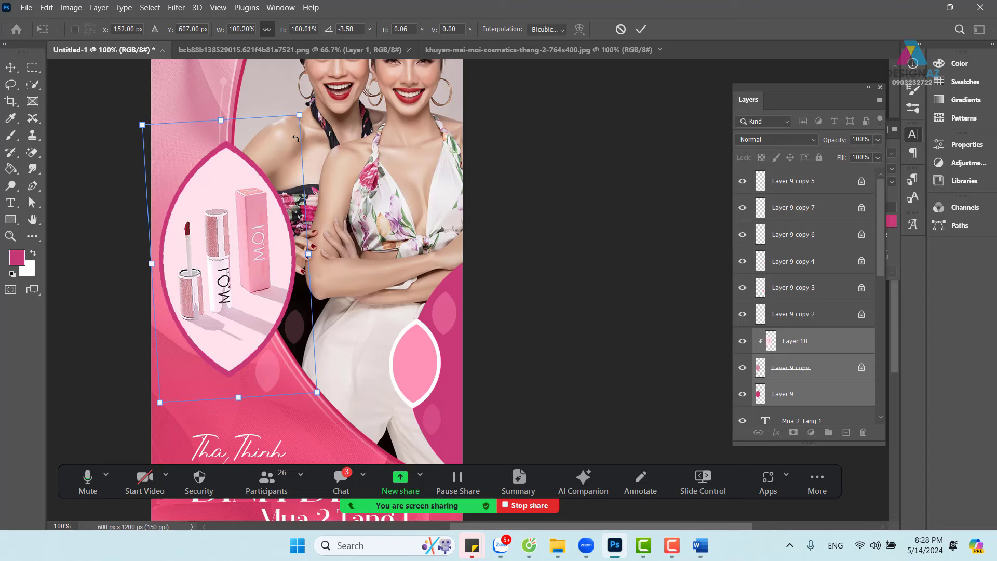
left_click_drag(252, 221, 257, 221)
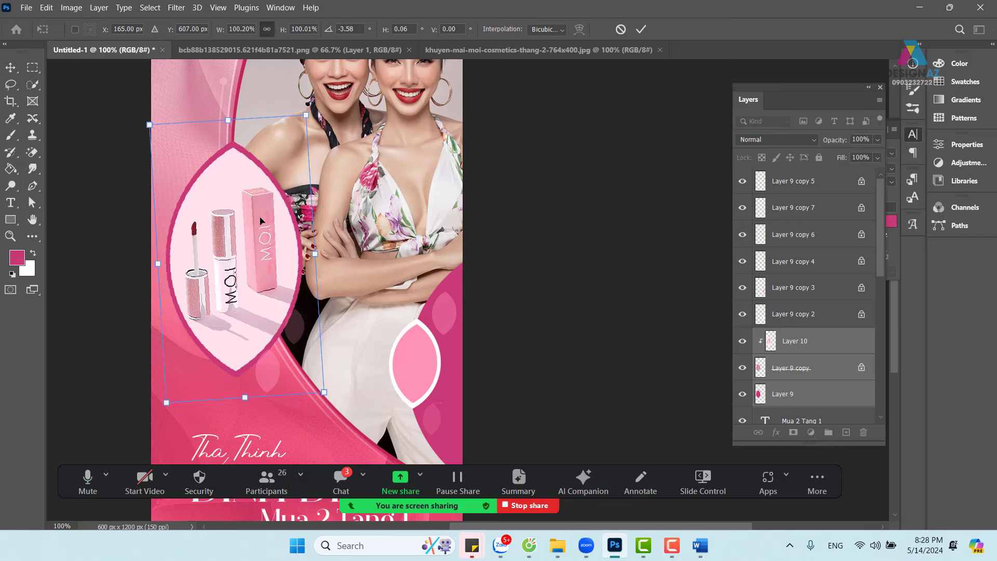
key("Return")
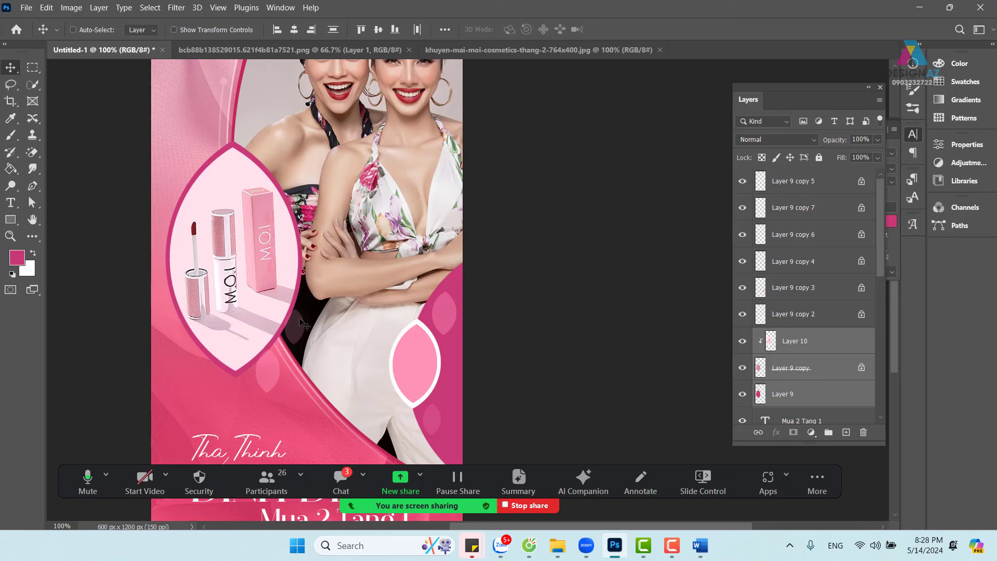
left_click(32, 67)
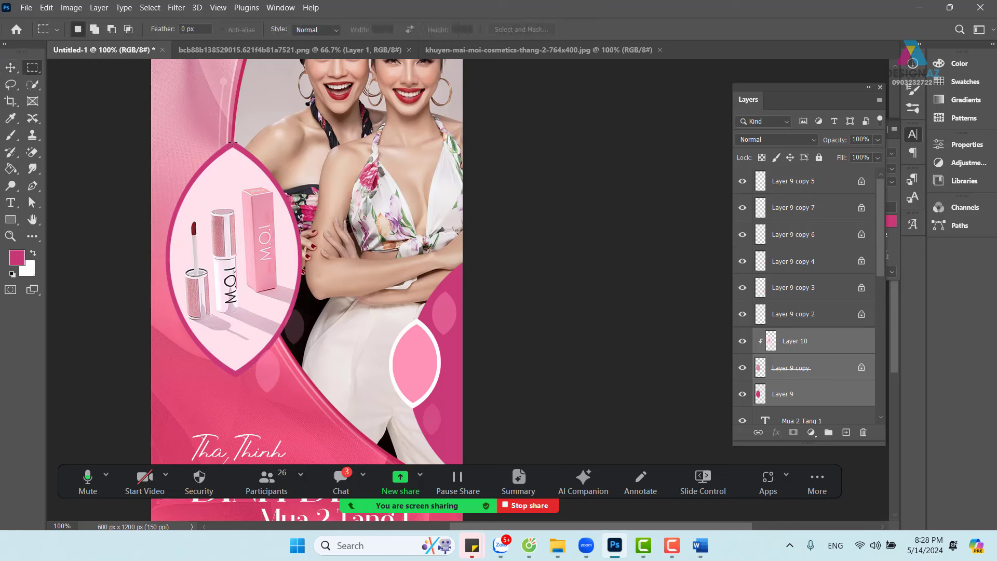
left_click_drag(230, 141, 348, 372)
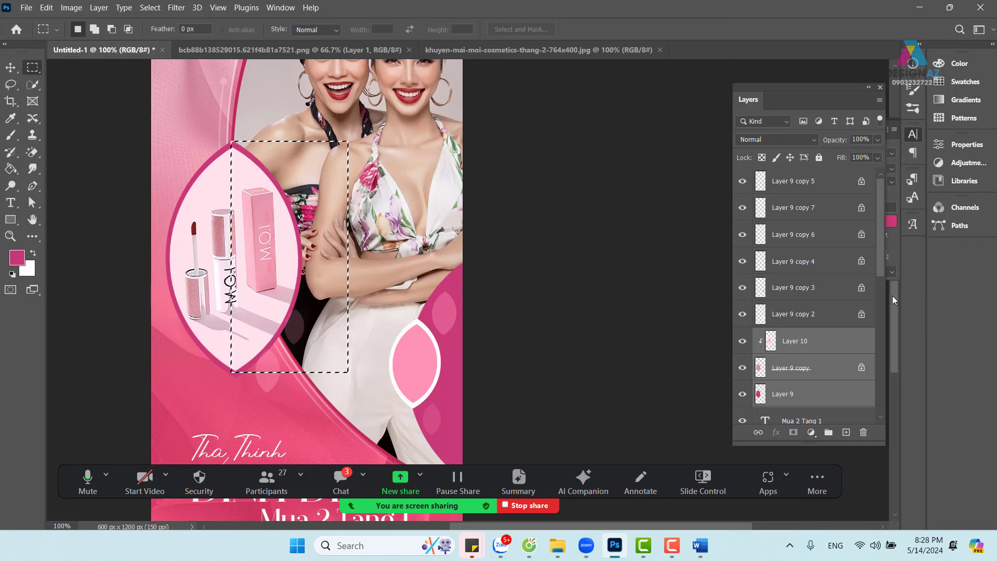
left_click_drag(881, 274, 888, 303)
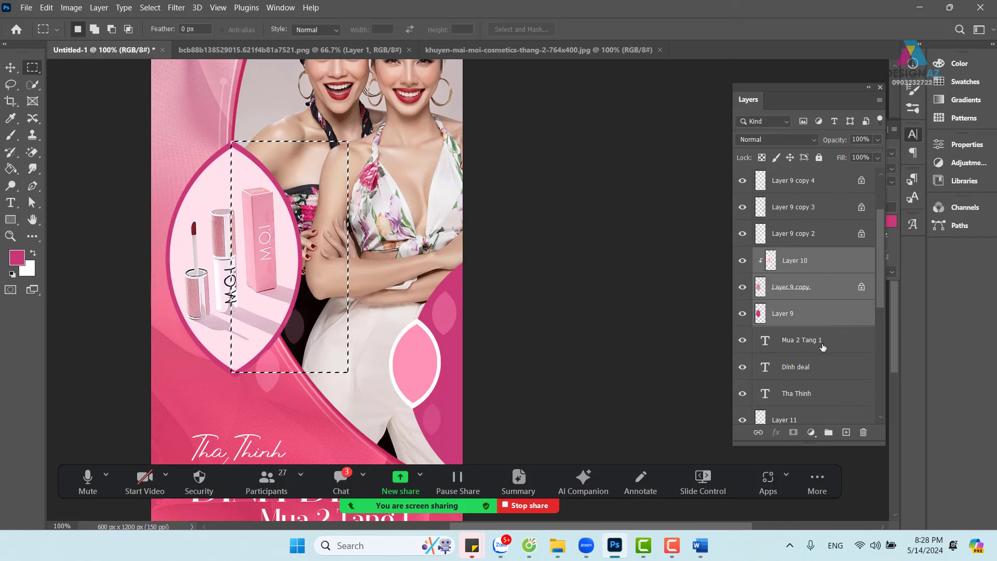
left_click(841, 347)
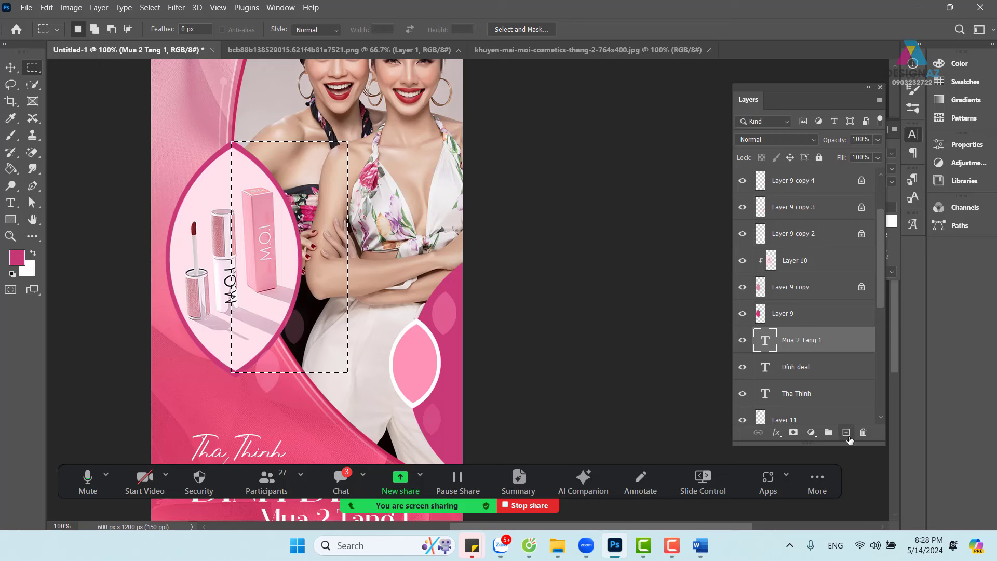
left_click(846, 432)
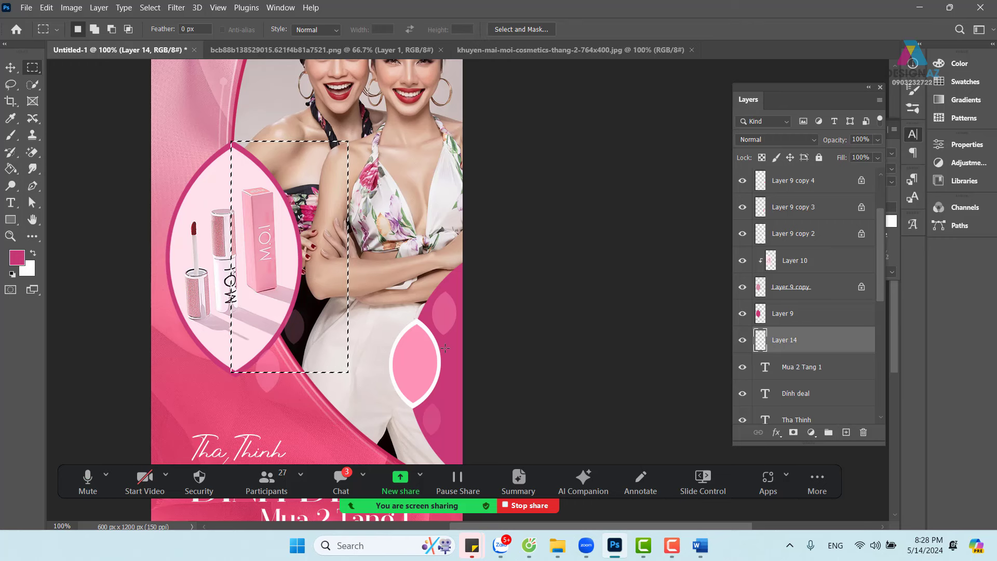
key("alt+BackSpace")
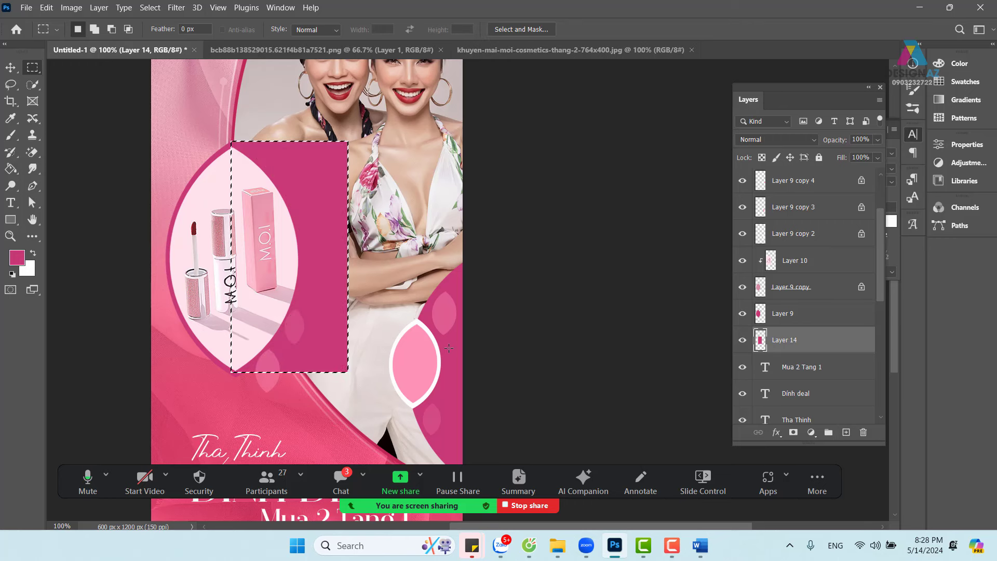
key("ctrl+d")
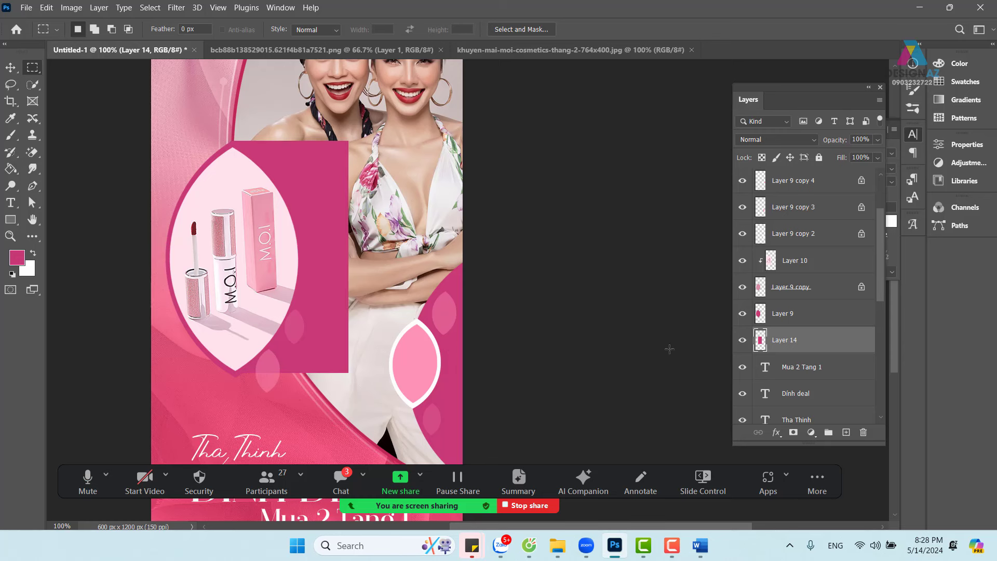
key("v")
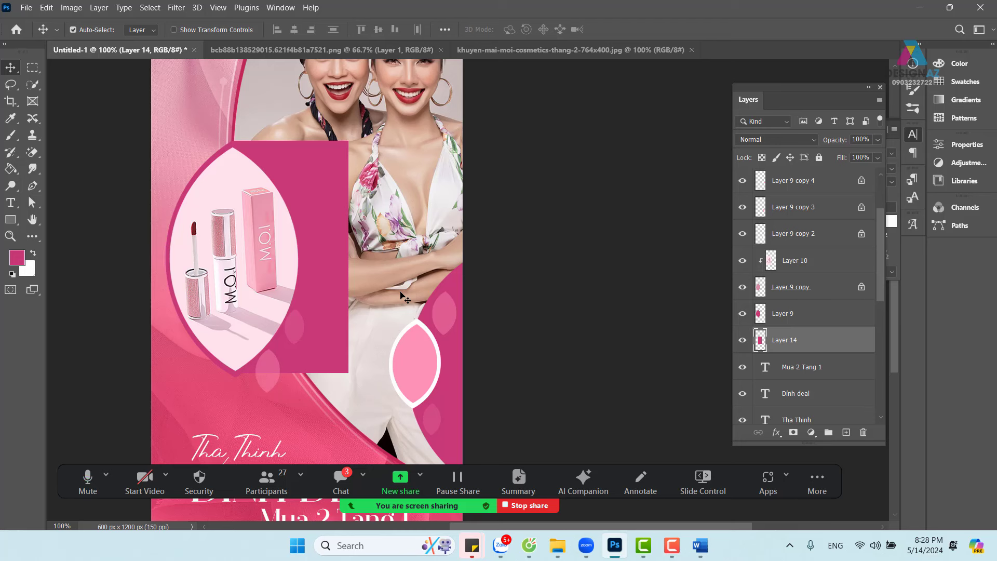
key("ctrl+shift+bracketleft")
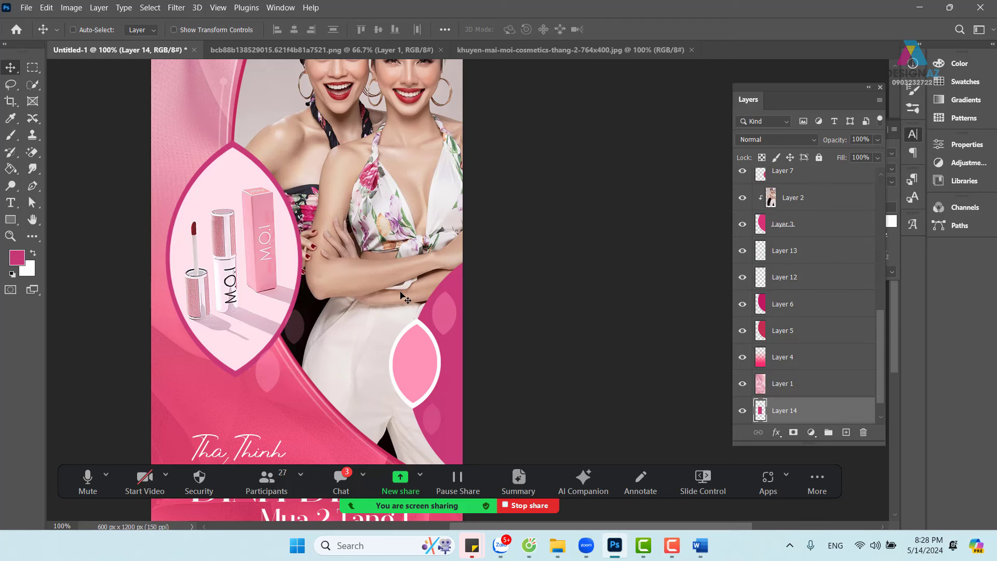
key("ctrl")
key("ctrl+bracketright")
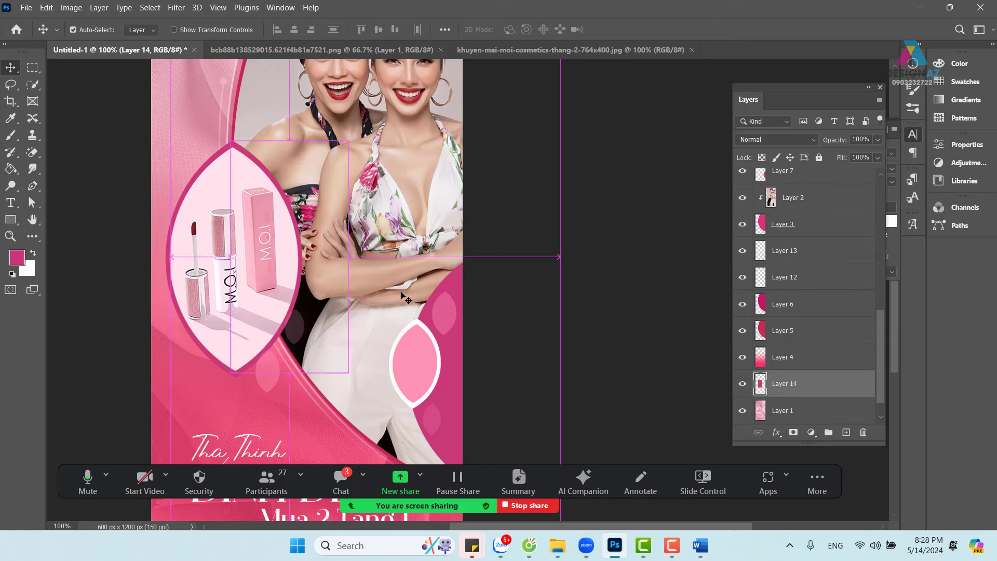
key("ctrl+bracketright")
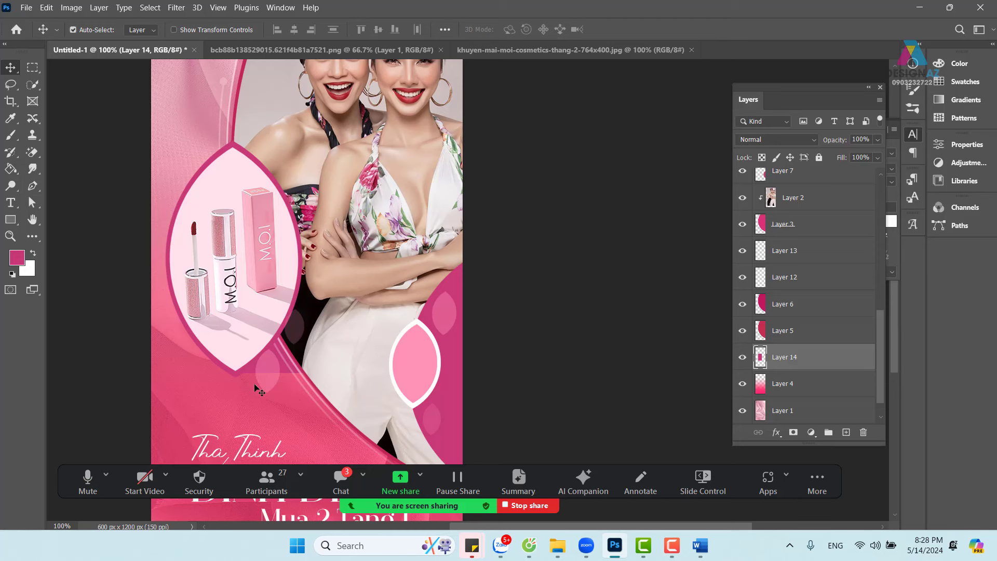
key("ctrl+t")
left_click_drag(293, 374, 291, 383)
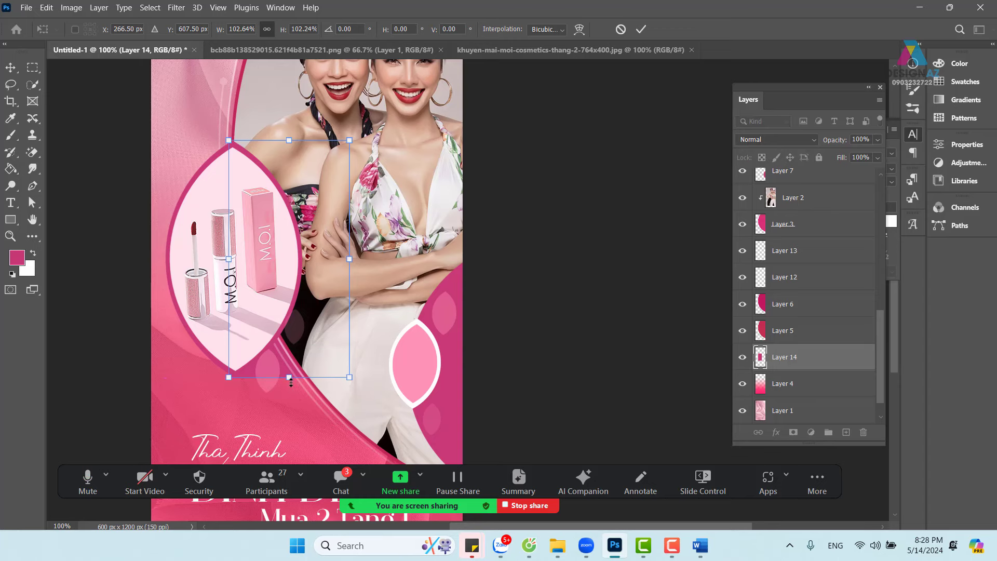
key("Return")
key("ctrl+plus")
key("ctrl+plus")
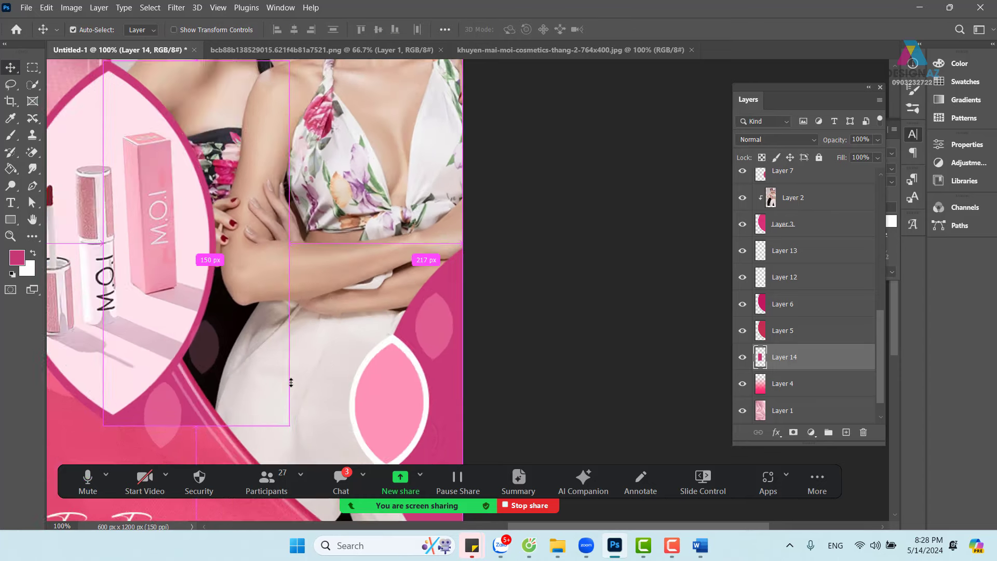
left_click_drag(365, 313, 417, 269)
scroll(229, 330, "left", 8)
scroll(230, 329, "down", 2)
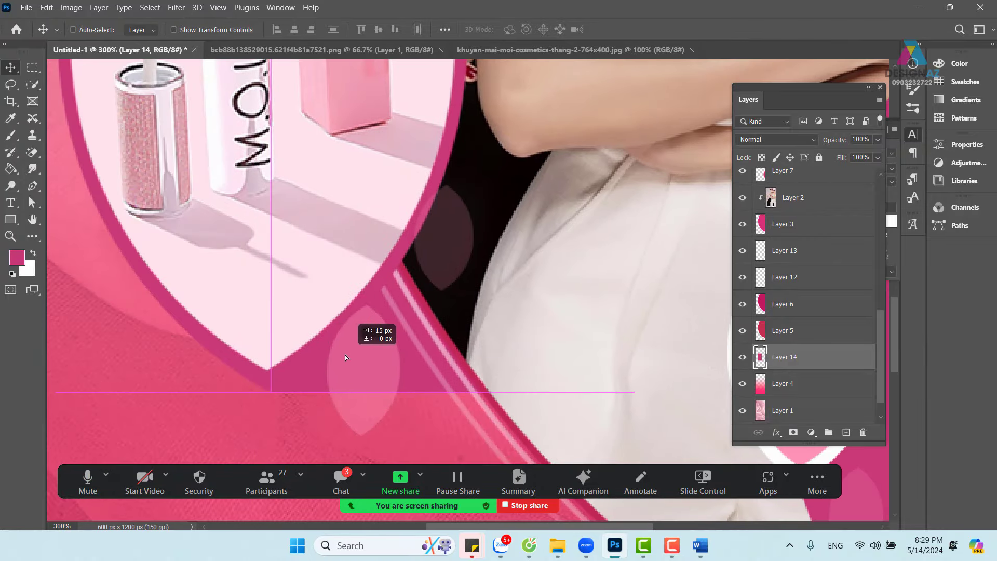
scroll(395, 394, "right", 2)
scroll(395, 395, "down", 1)
scroll(404, 398, "right", 1)
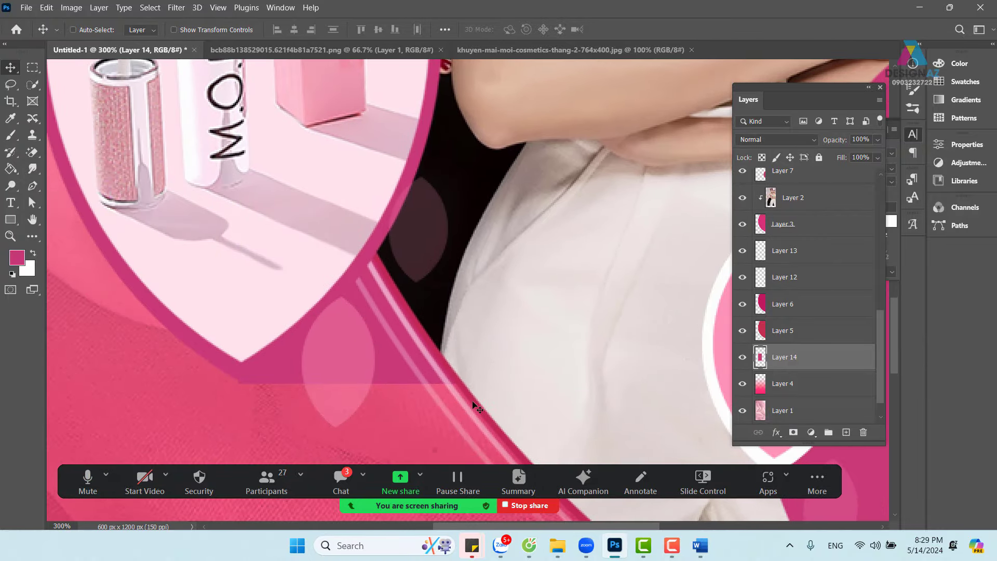
left_click(808, 139)
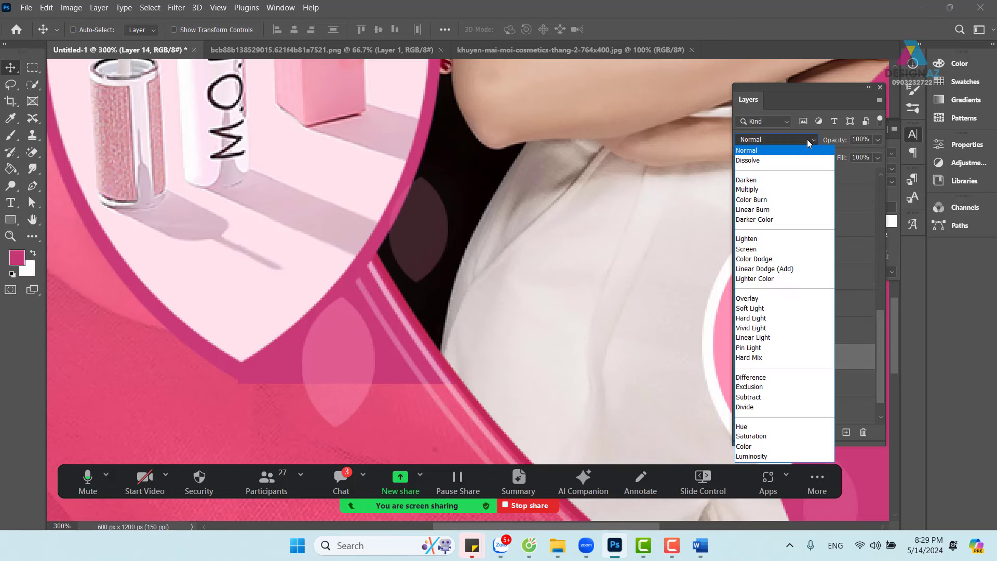
left_click(782, 188)
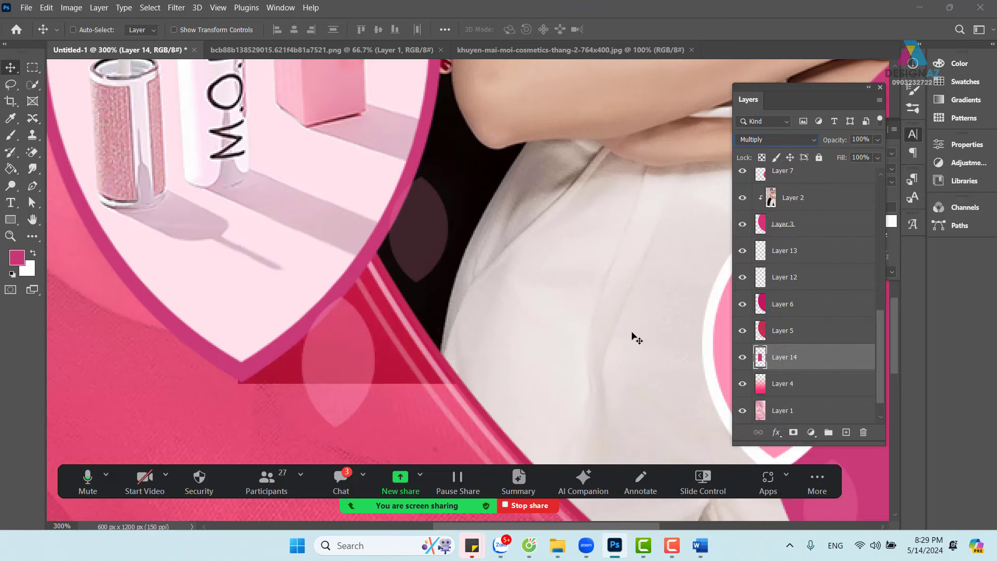
scroll(636, 337, "down", 6)
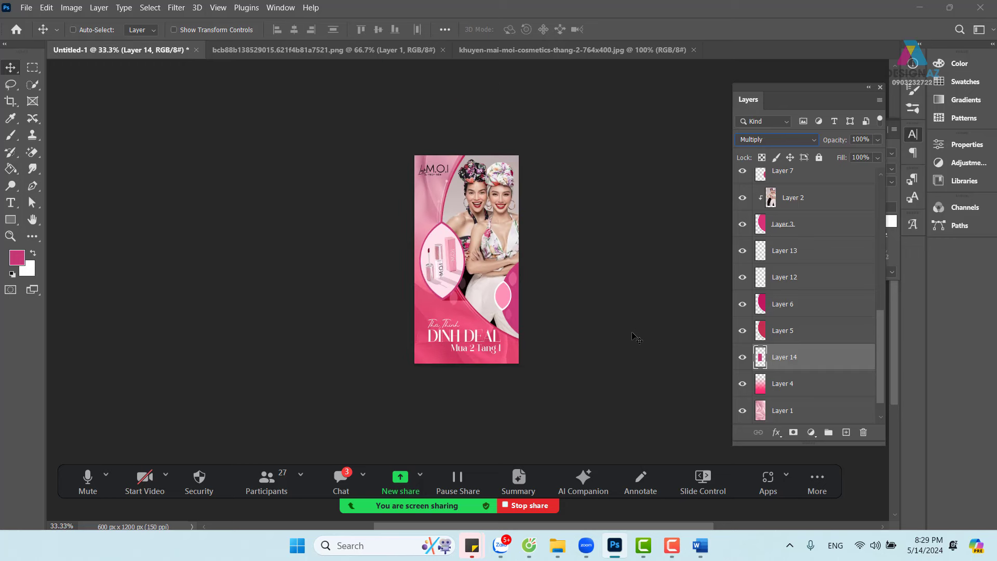
scroll(533, 334, "up", 3)
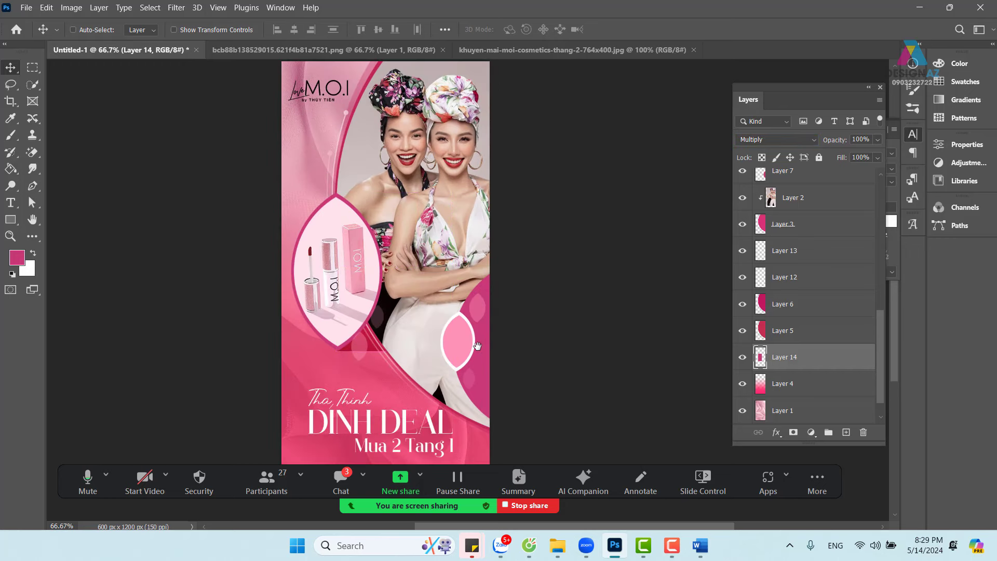
key("Delete")
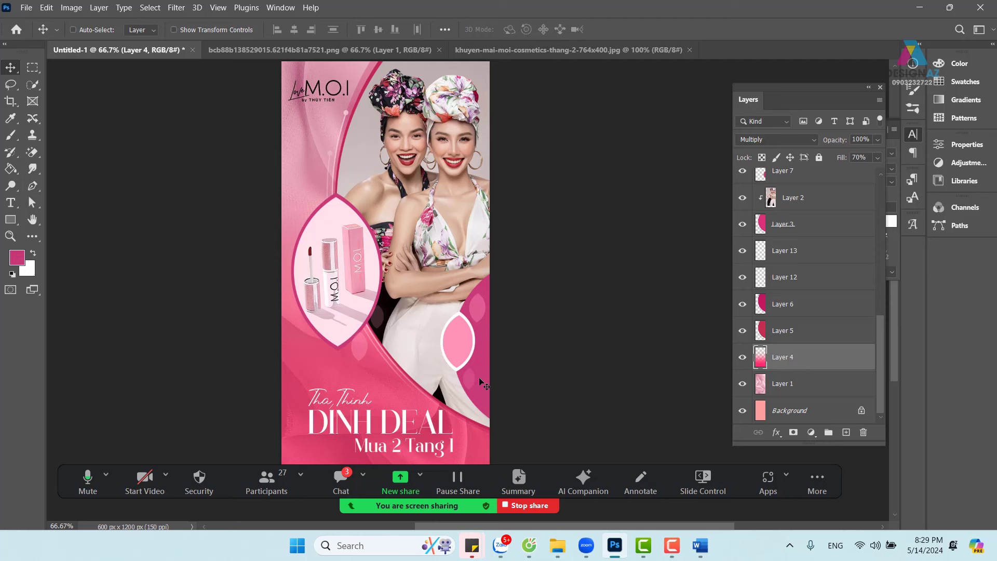
Step: Select Layer 9 copy 6 and marquee a band across the bottom of the poster
right_click(364, 350)
left_click(367, 355)
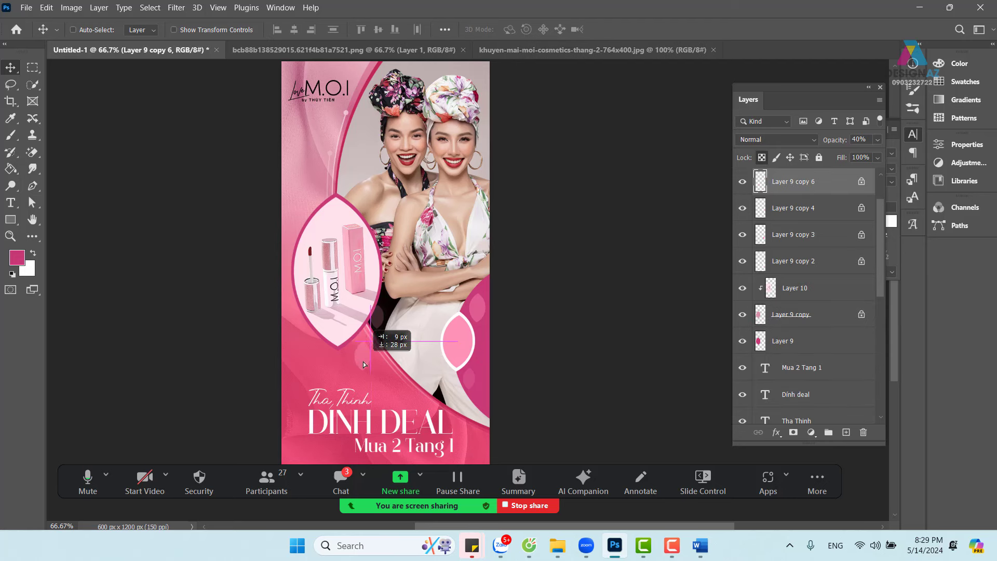
left_click_drag(441, 318, 408, 322)
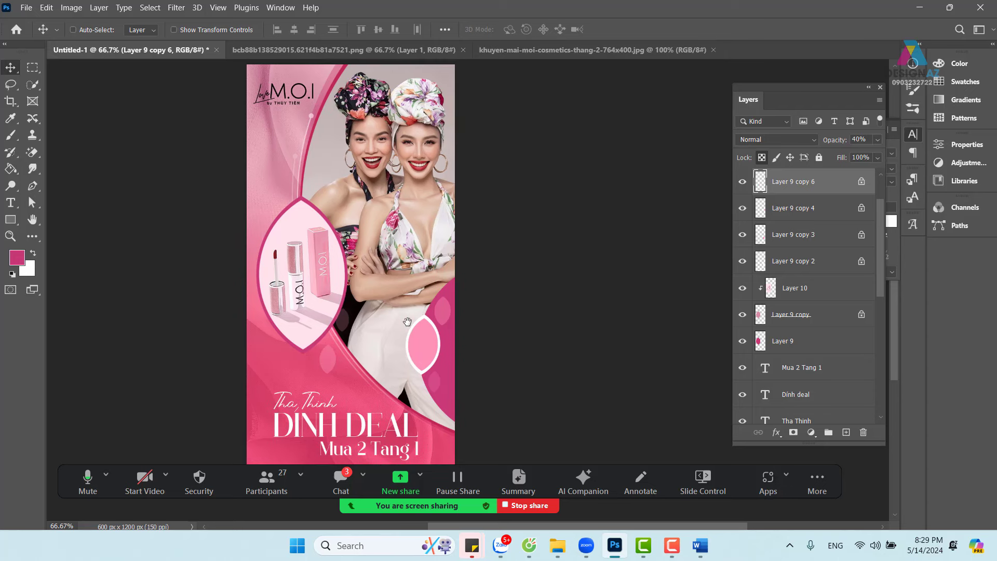
key("ctrl+minus")
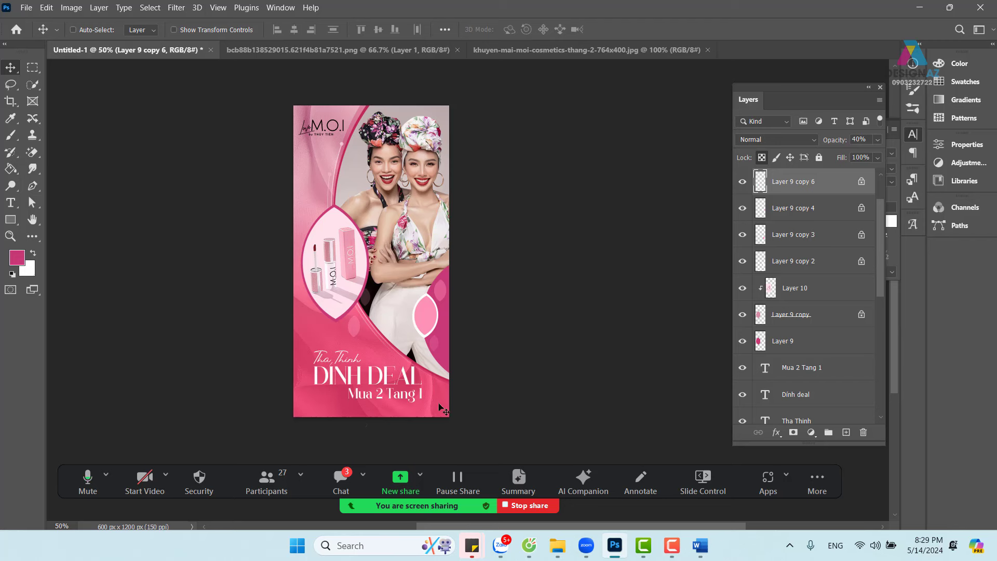
left_click(32, 67)
left_click_drag(306, 398, 488, 457)
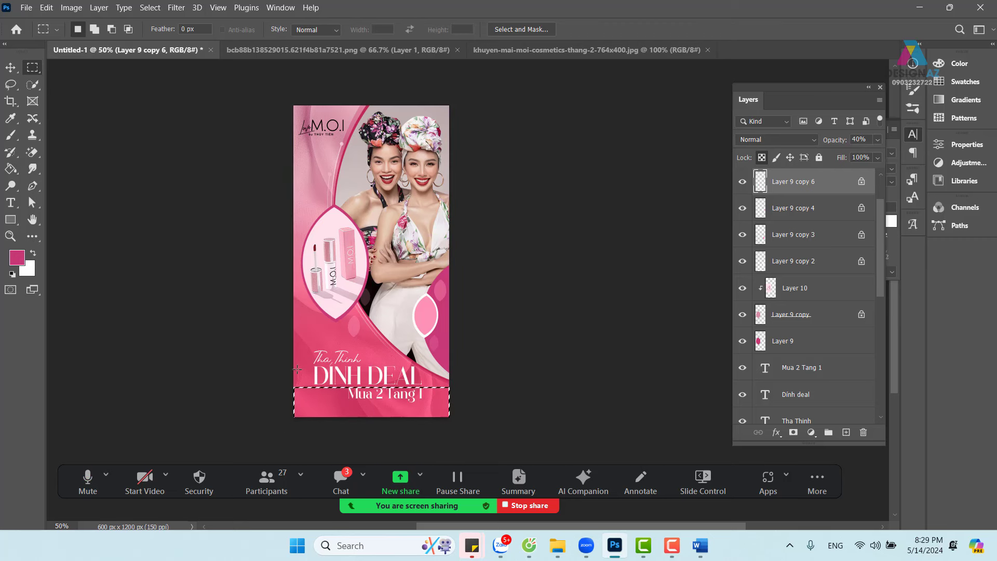
key("ctrl+plus")
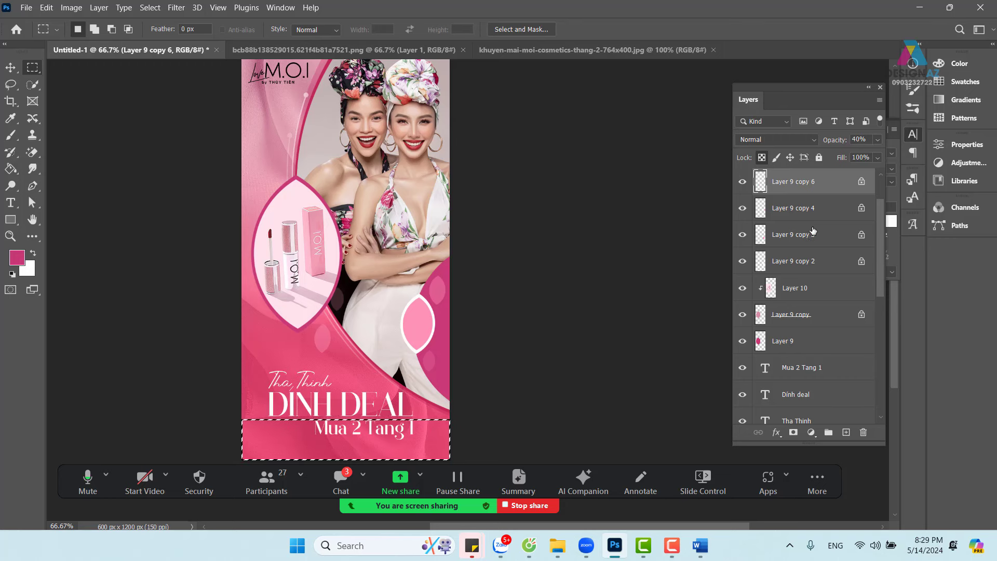
Step: Fill the bottom band with pink on new Layer 14, trying and undoing a move and Multiply blending
left_click(847, 432)
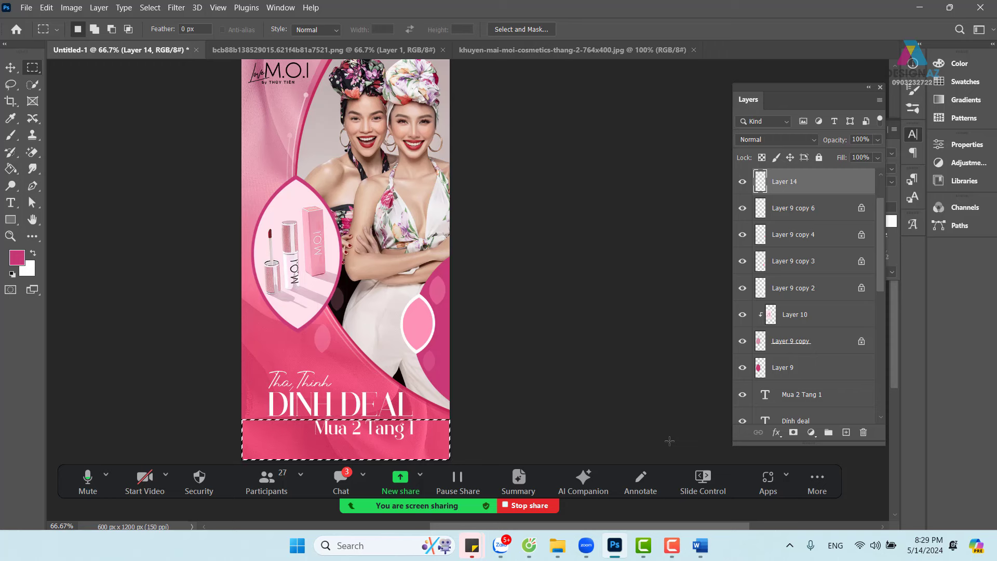
key("alt+BackSpace")
key("v")
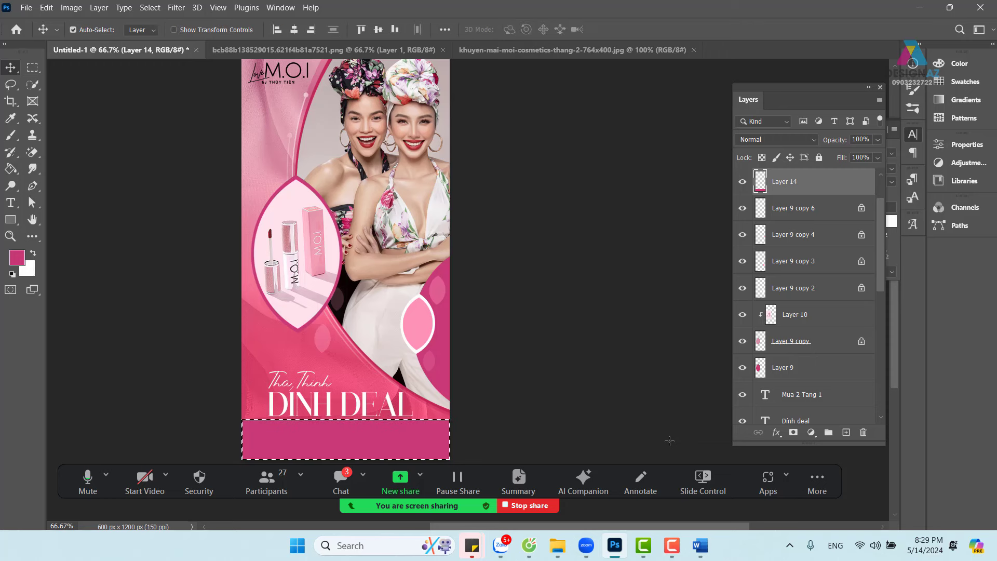
key("ctrl+d")
left_click_drag(391, 450, 388, 358)
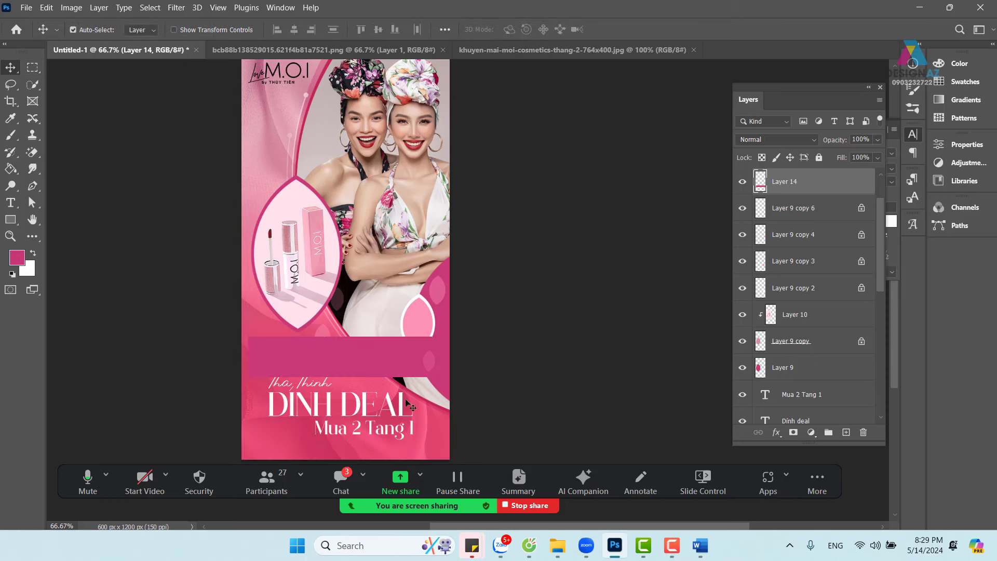
key("ctrl+z")
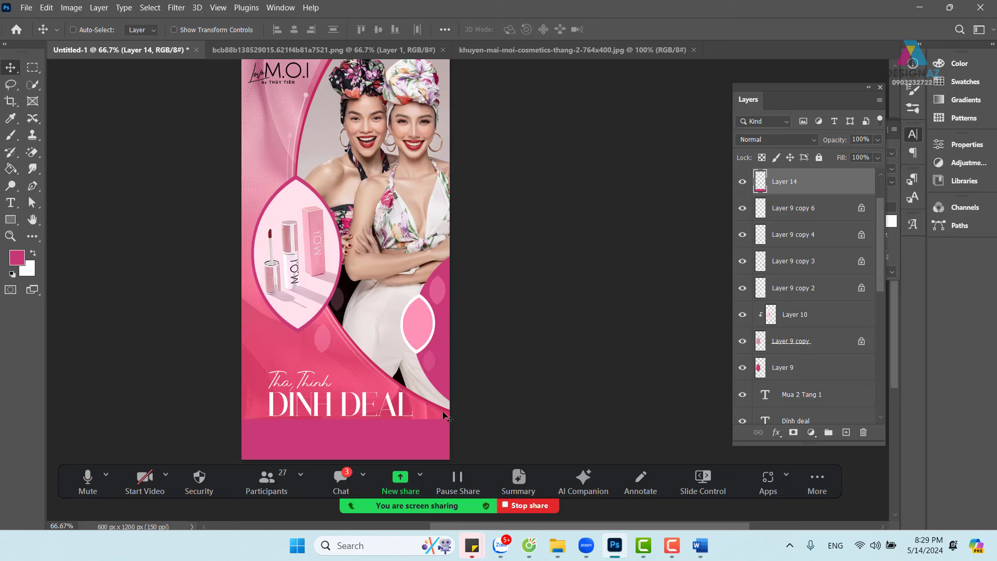
left_click(769, 140)
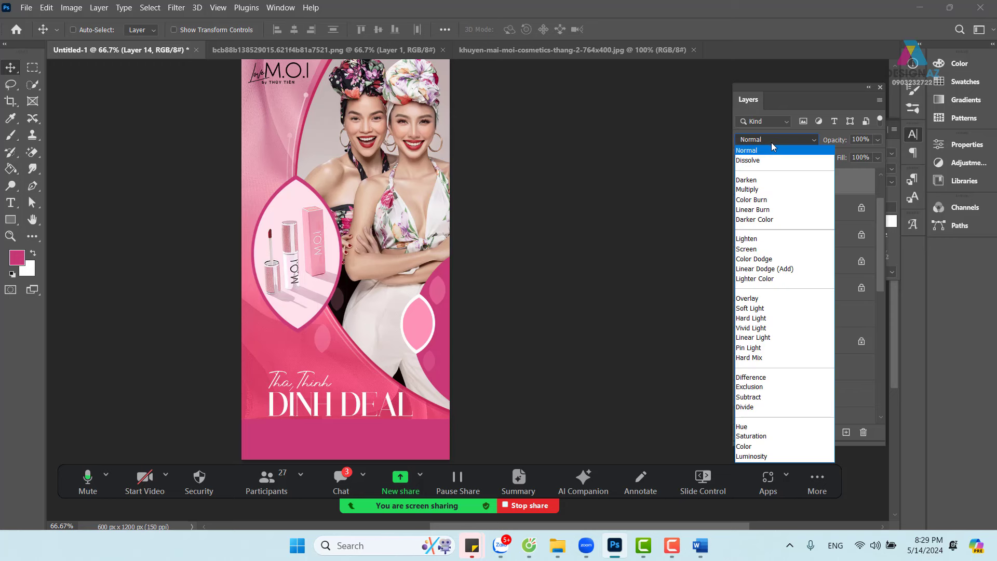
left_click(762, 190)
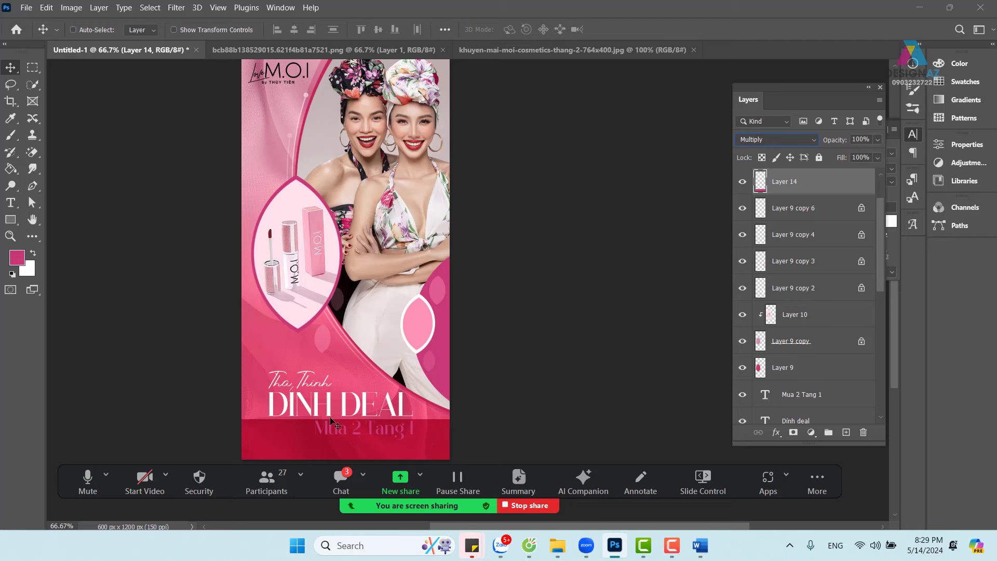
key("ctrl+z")
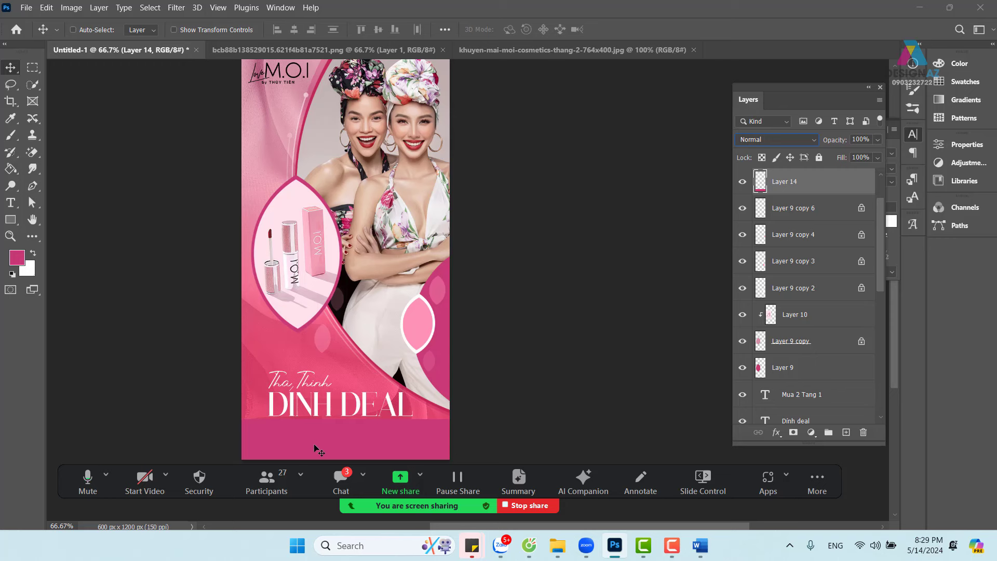
Step: Refill Layer 14's band with deeper pink #9e275a, using locked transparent pixels
left_click(16, 263)
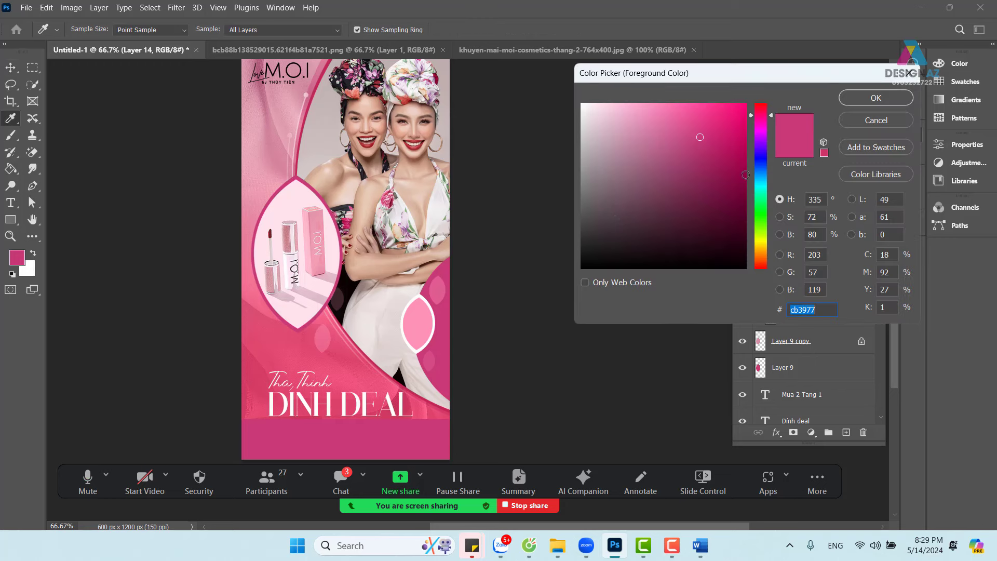
left_click(706, 165)
left_click(863, 103)
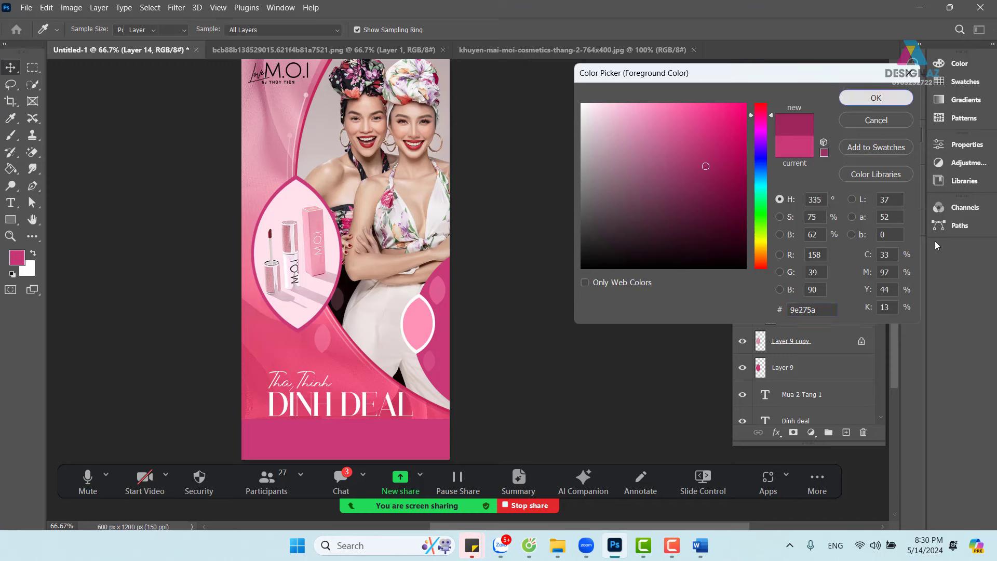
key("alt+BackSpace")
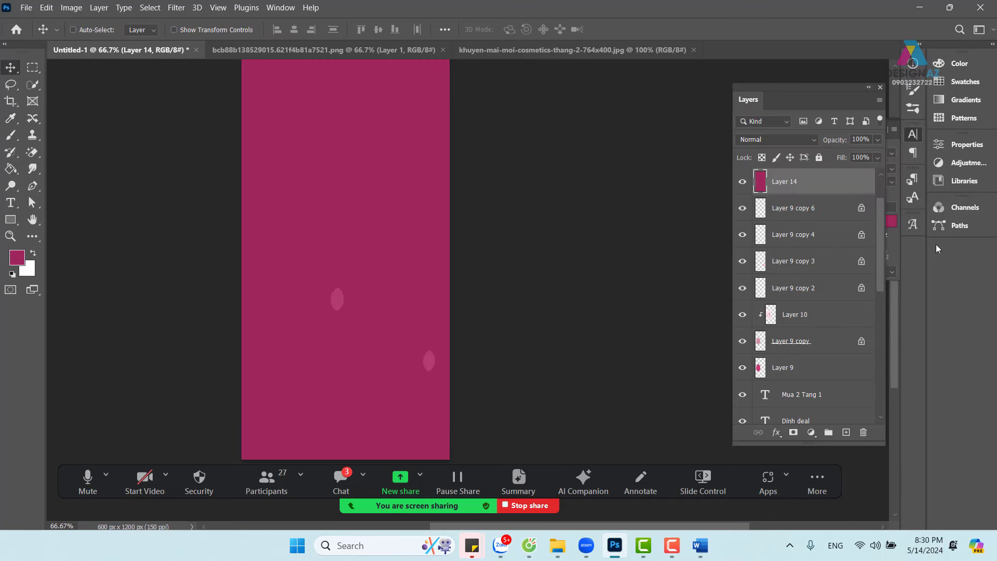
key("ctrl+z")
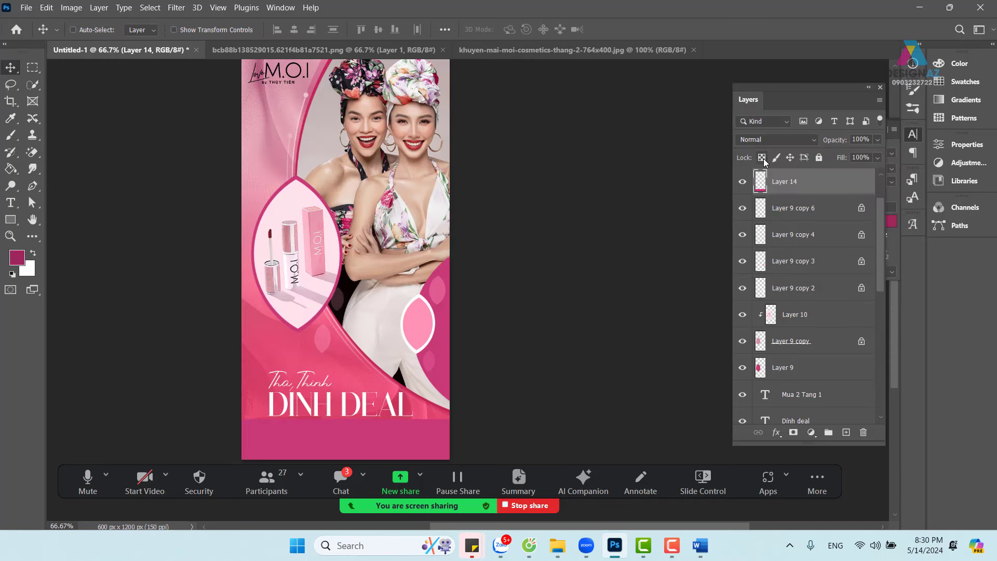
left_click(762, 158)
key("alt+BackSpace")
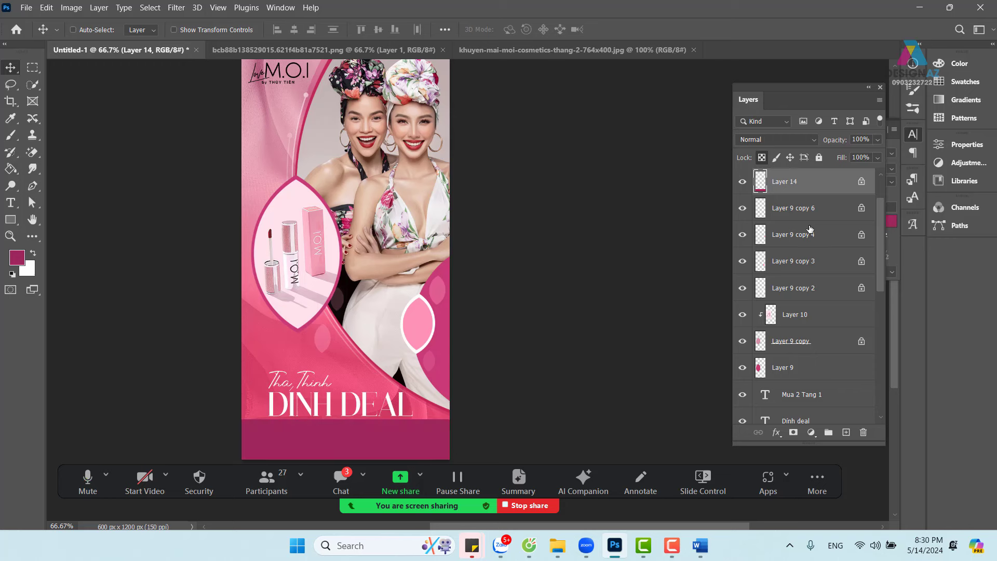
left_click_drag(289, 426, 278, 373)
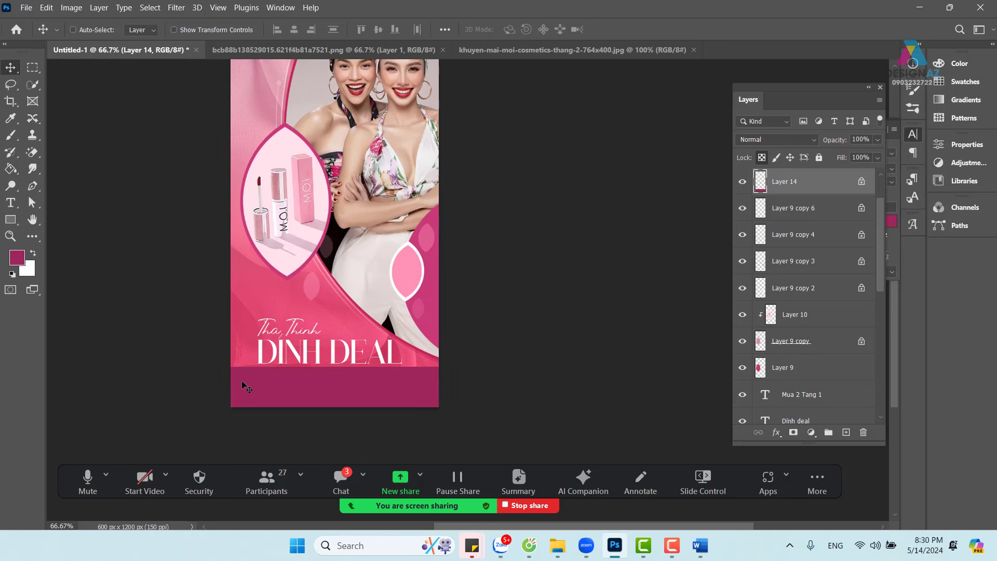
Step: Delete part of the dark band through a 30 px feathered selection of the lower poster
left_click(32, 68)
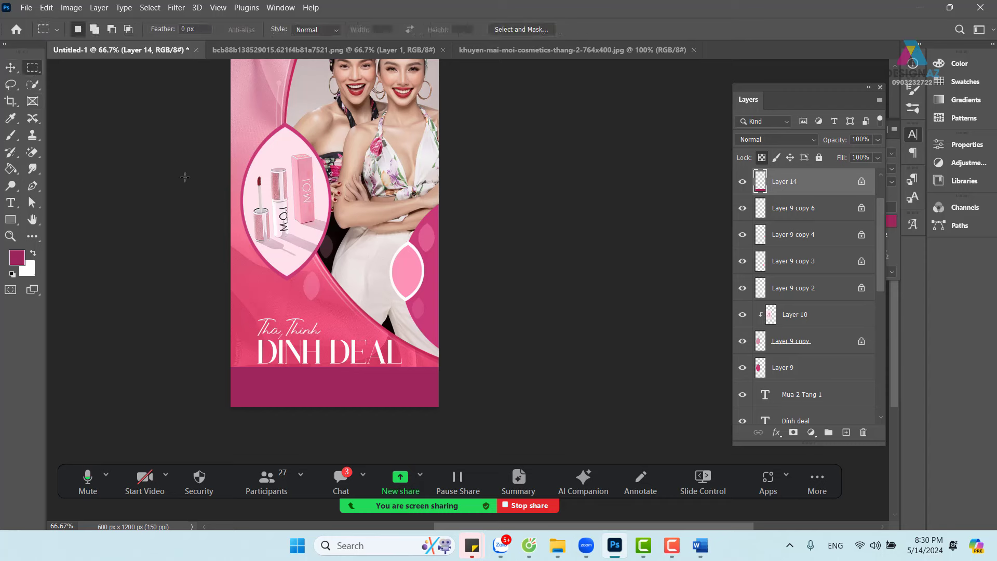
left_click_drag(223, 254, 523, 385)
key("shift")
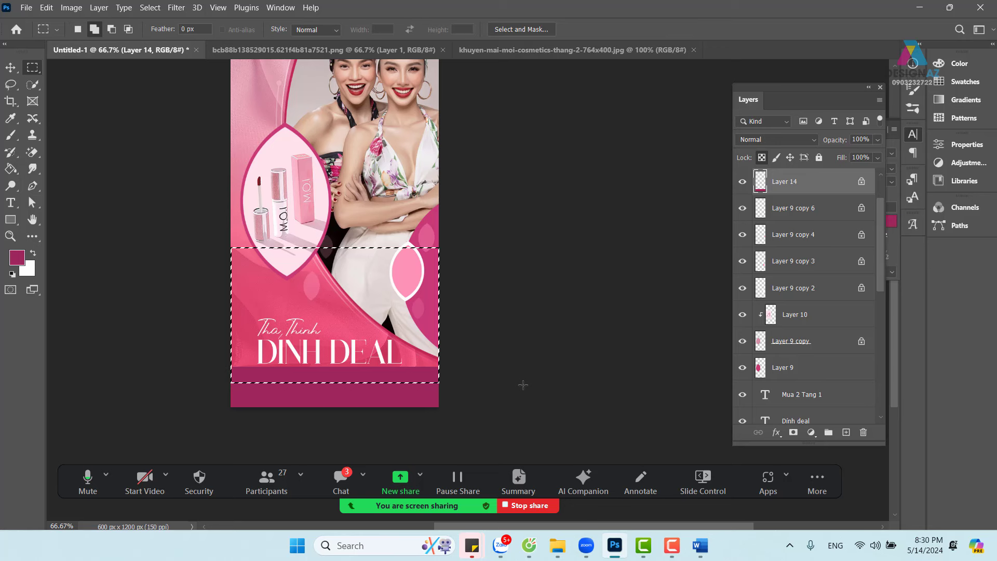
key("shift+F6")
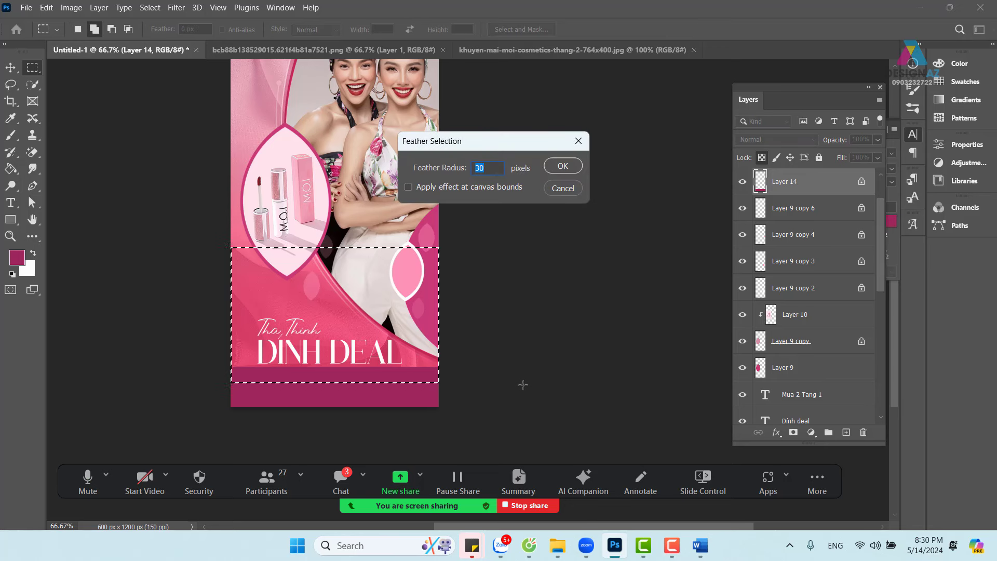
key("Return")
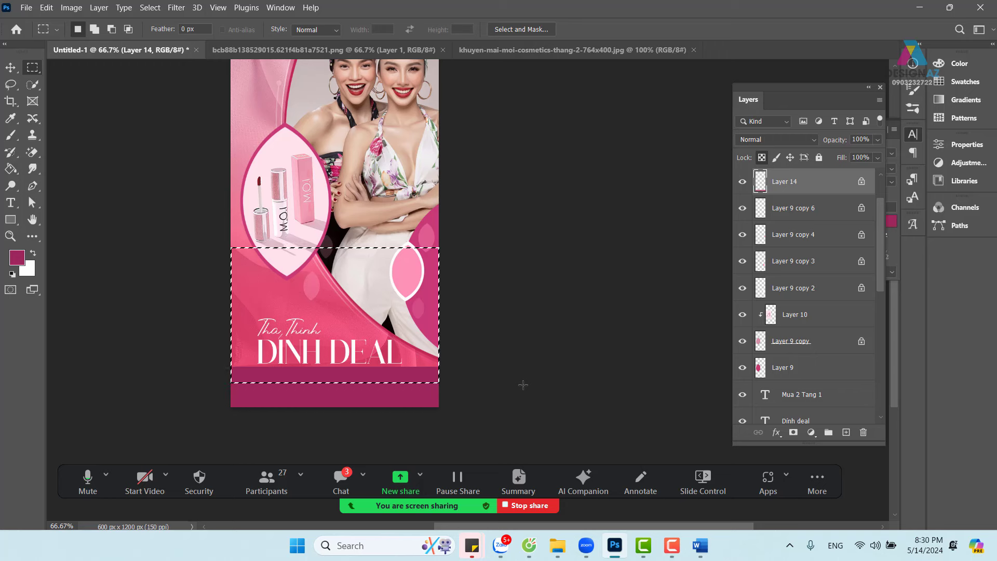
key("Delete")
key("ctrl+d")
key("v")
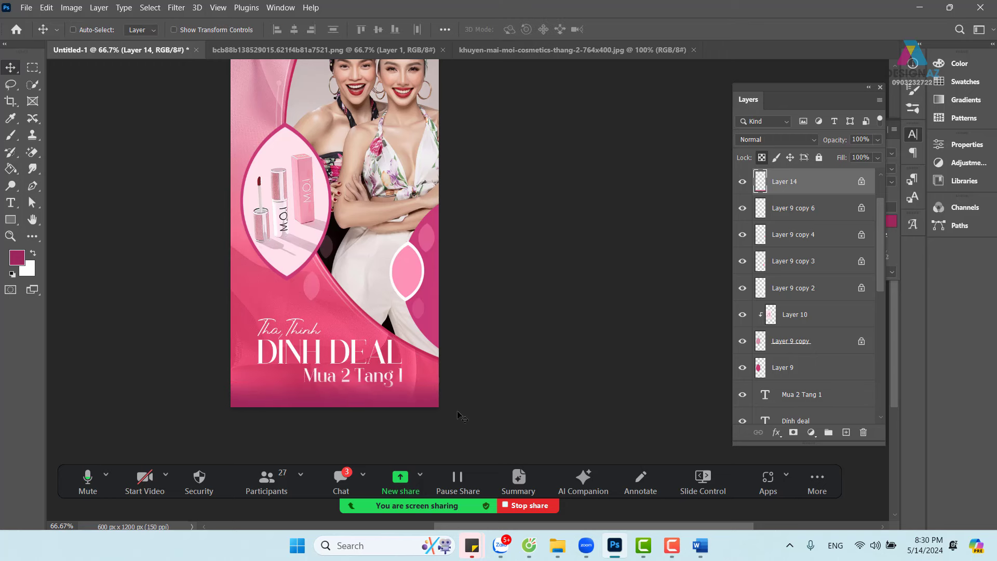
scroll(389, 395, "up", 1)
scroll(389, 395, "right", 1)
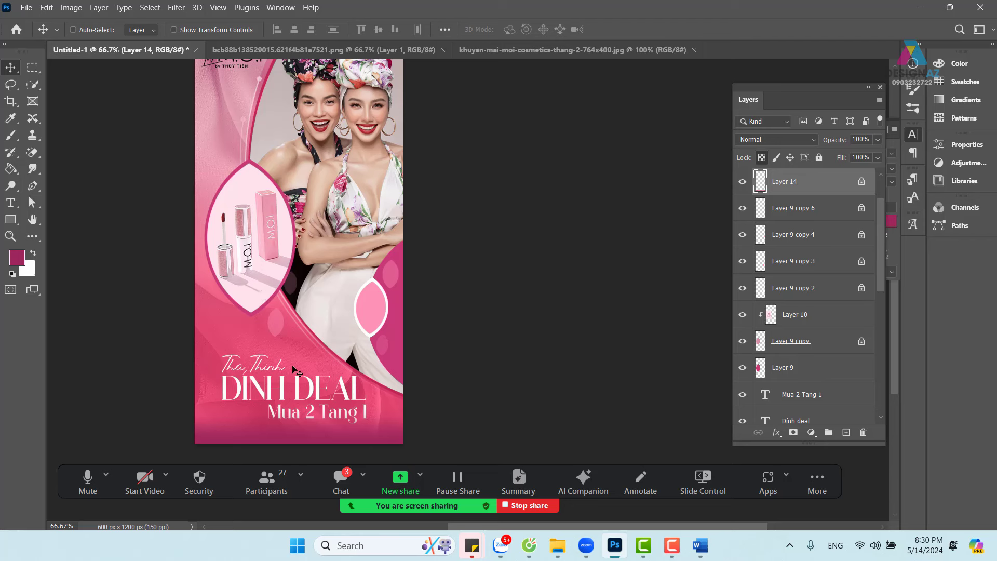
Step: Redo the deletion with a 7 px feather, then move the remaining band upward
key("ctrl+z")
key("ctrl+z")
key("ctrl+z")
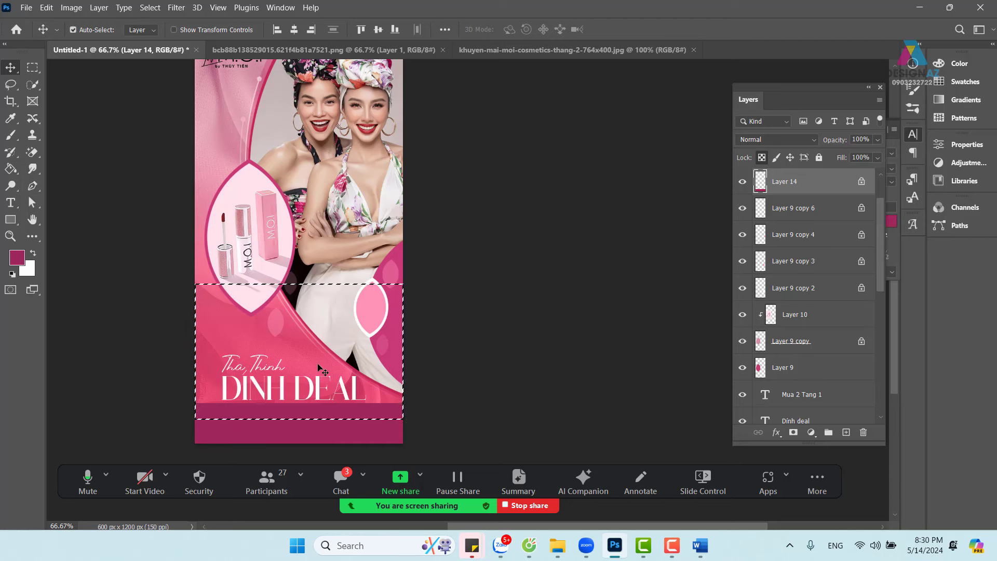
key("shift+F6")
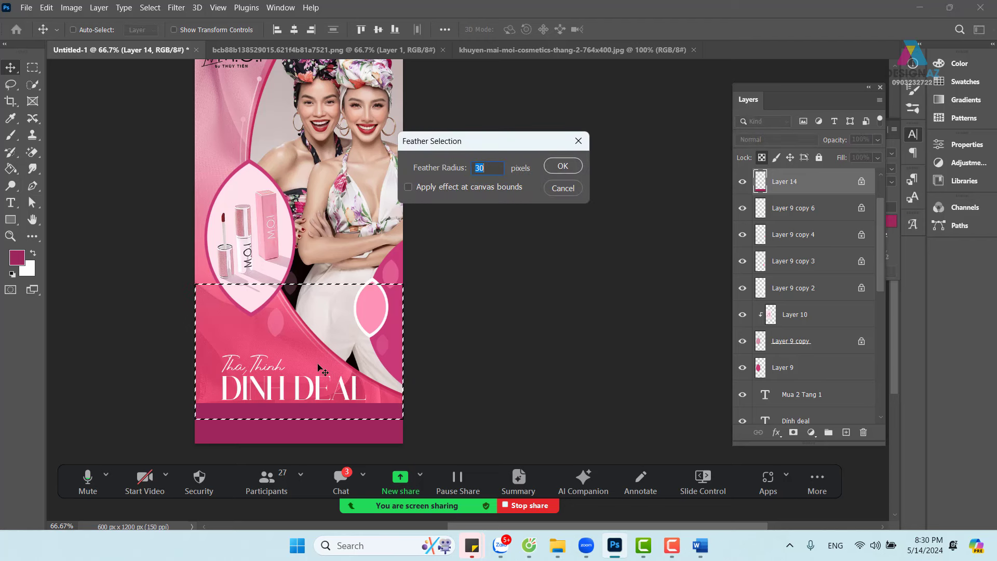
type("7")
key("Return")
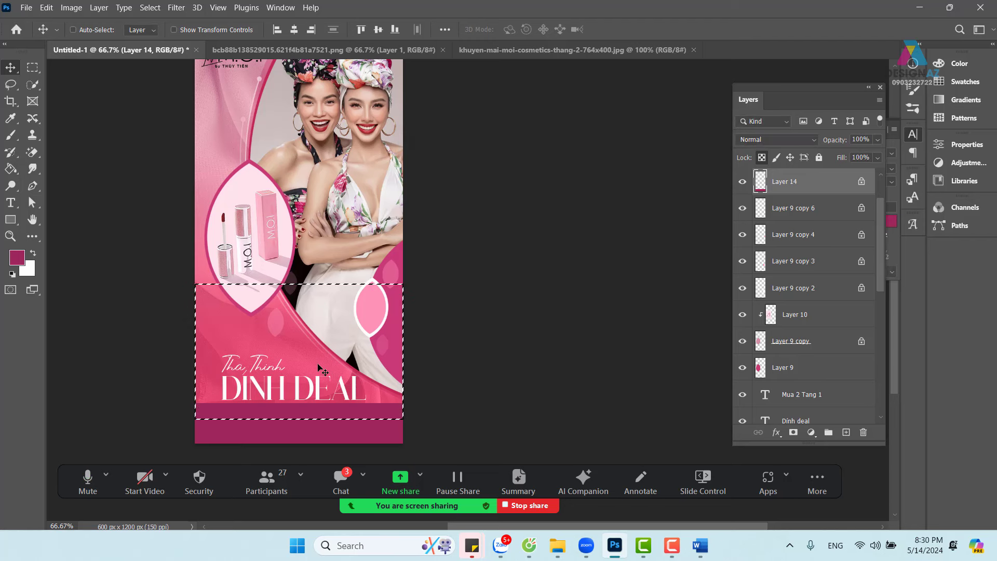
key("Delete")
key("Delete")
key("Delete")
key("Delete")
key("Delete")
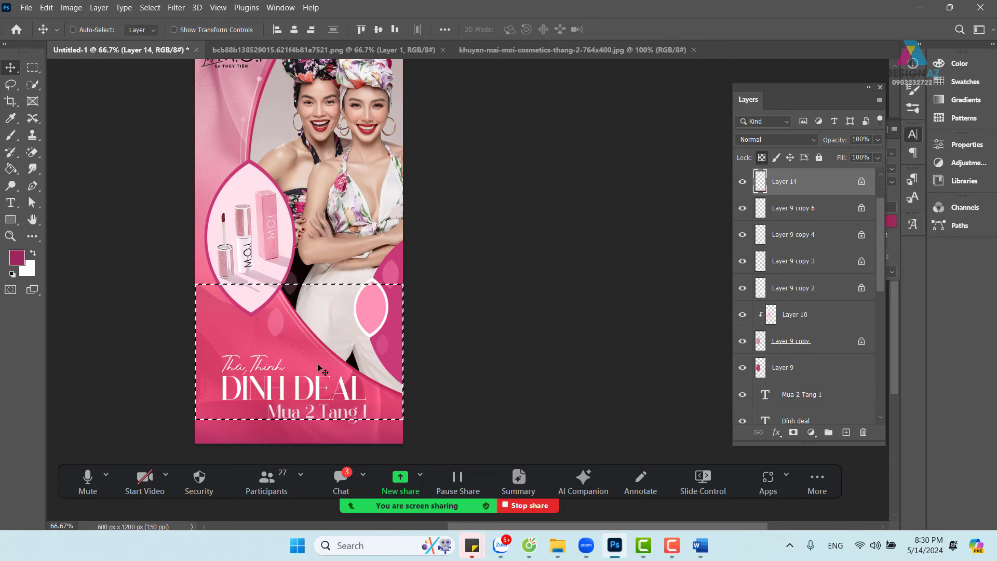
key("ctrl+d")
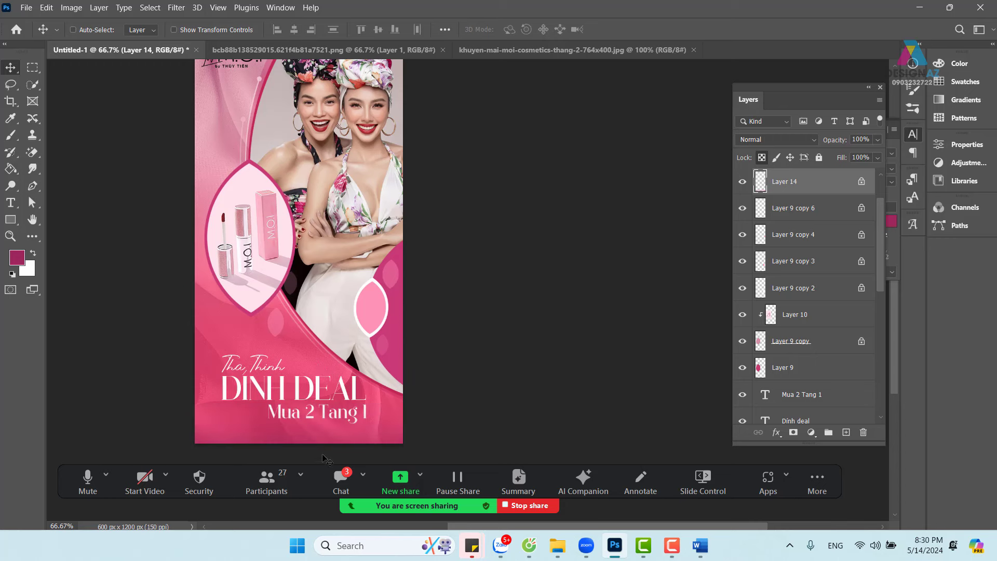
left_click_drag(351, 432, 349, 378)
left_click_drag(311, 227, 308, 284)
scroll(308, 283, "down", 2)
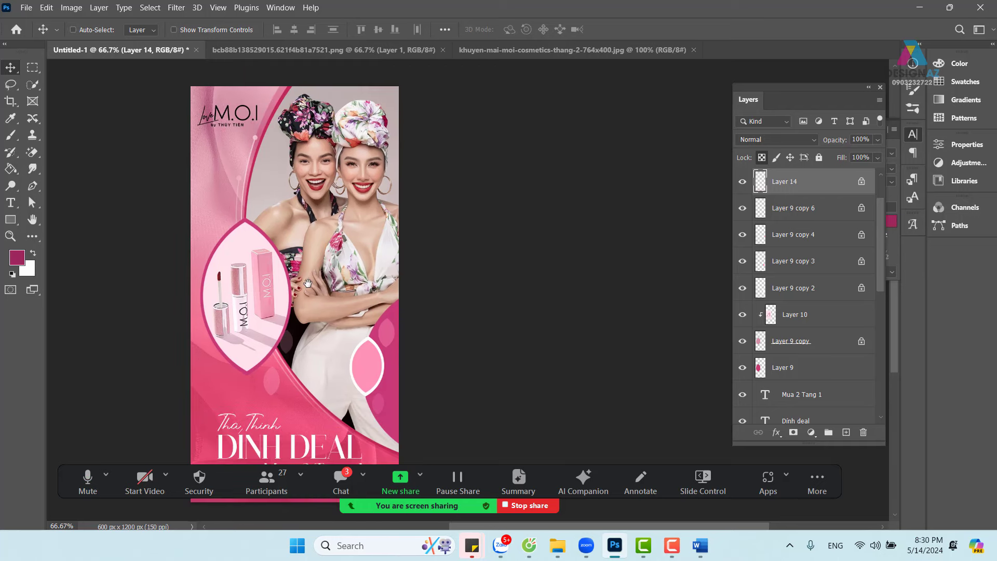
scroll(308, 284, "up", 1)
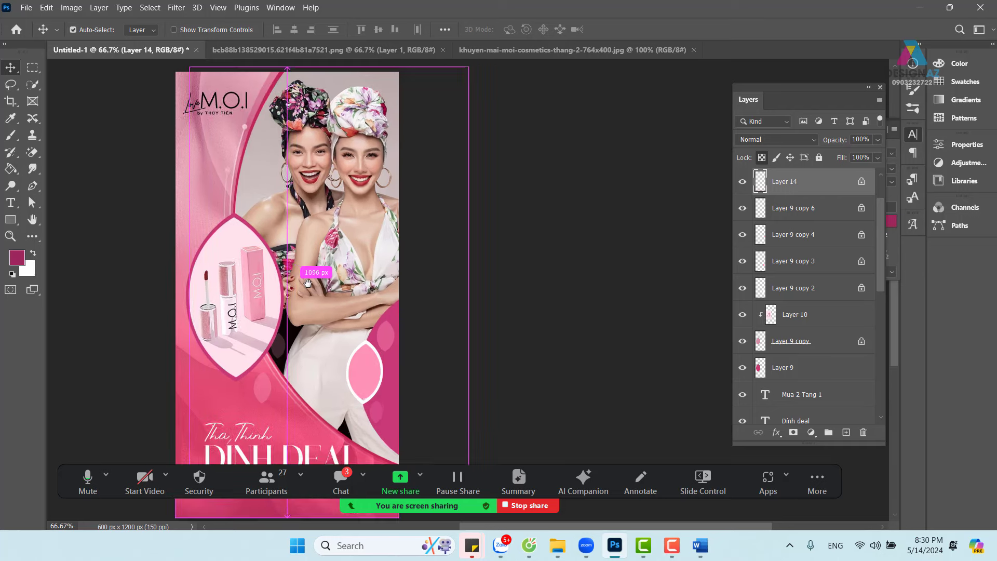
left_click_drag(327, 346, 284, 220)
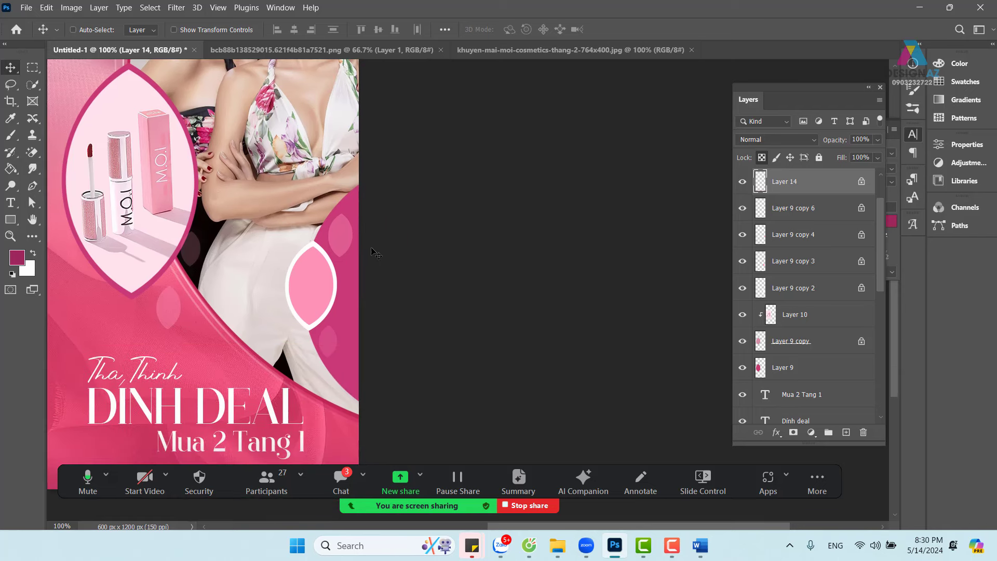
Step: Load Layer 7's pink shape as a selection and add a new empty layer
right_click(350, 199)
left_click(357, 205)
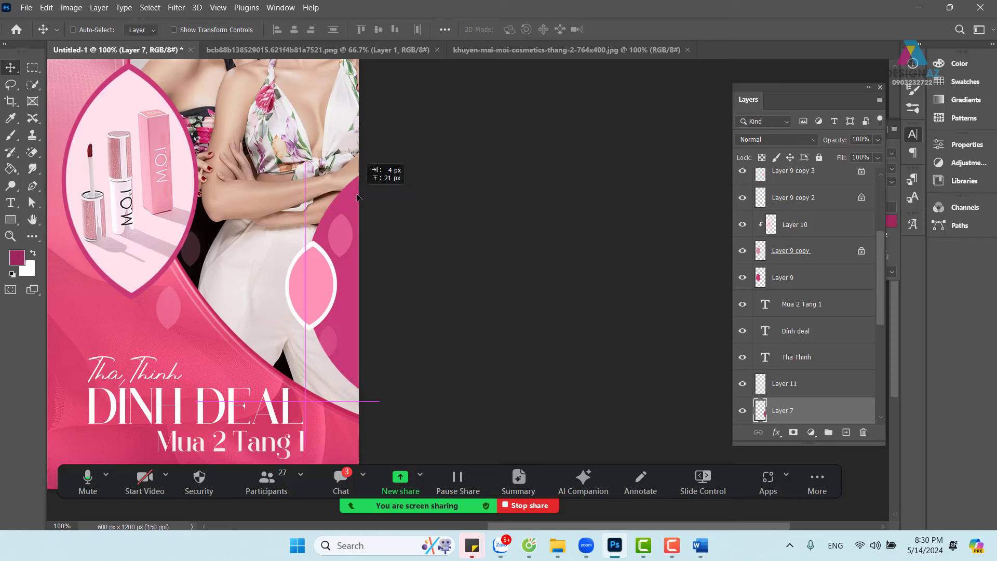
key("ctrl")
left_click(761, 412, "ctrl")
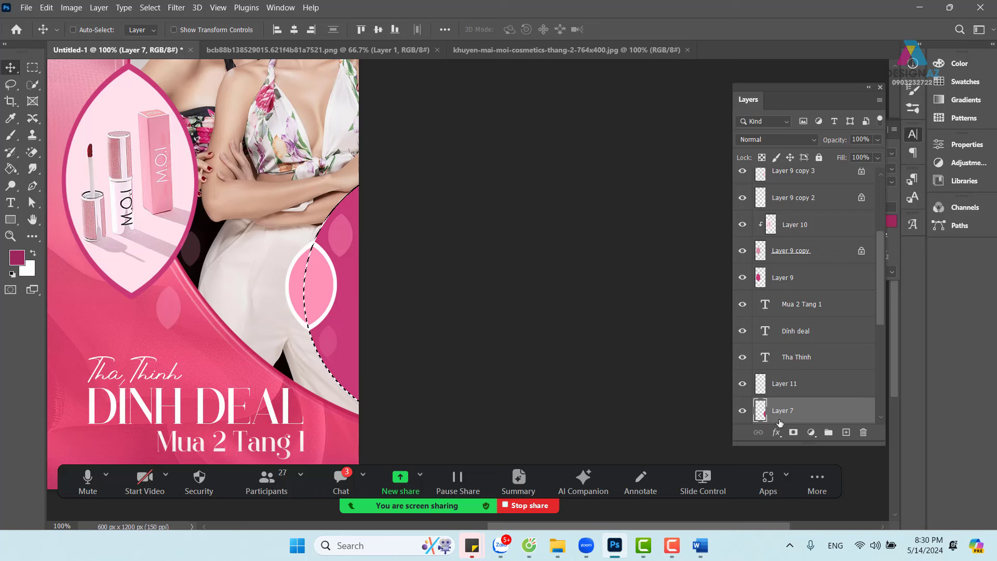
left_click(847, 433)
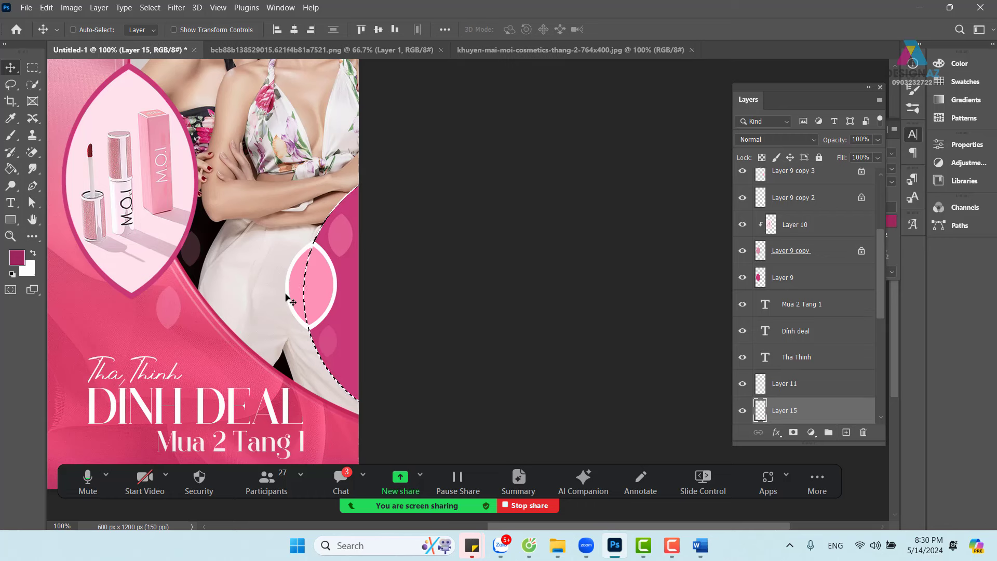
Step: Stroke the selection with a 3 px light-pink line, then deselect
key("m")
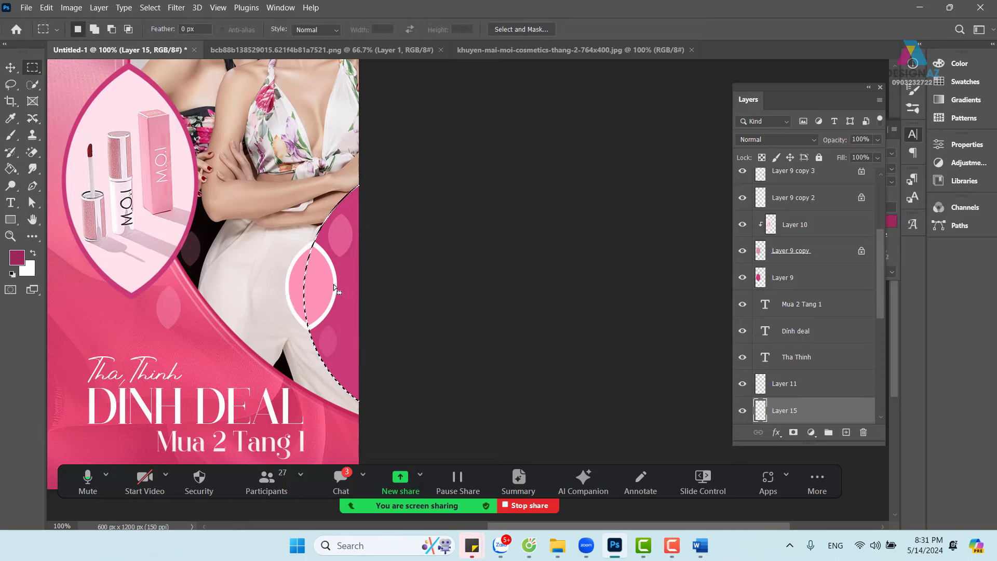
right_click(341, 275)
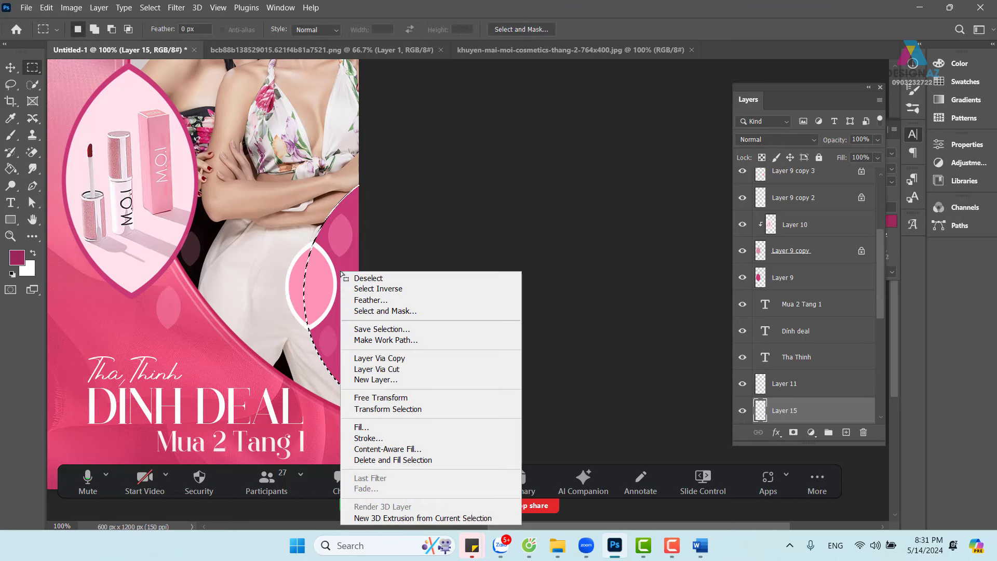
left_click(401, 442)
left_click(608, 156)
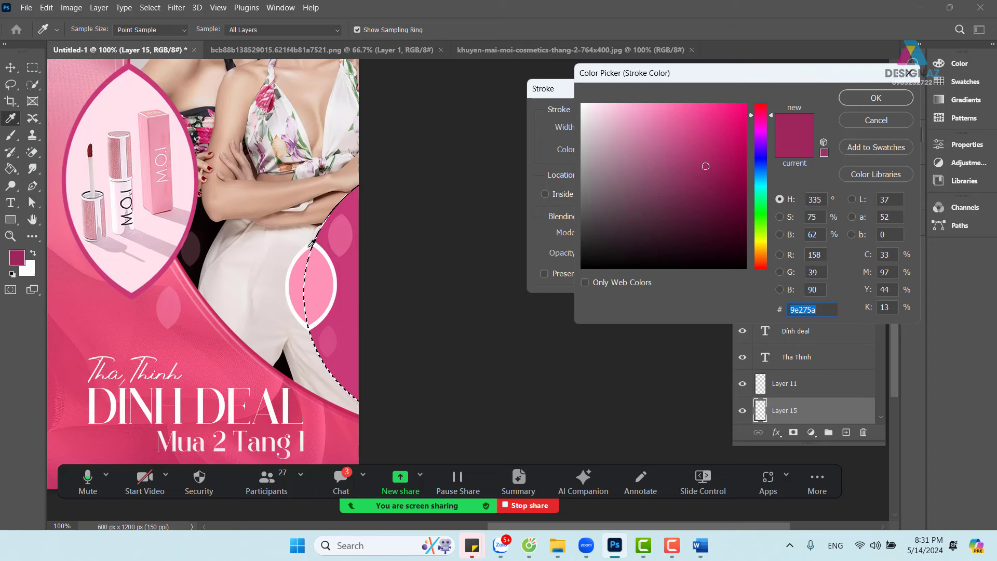
left_click_drag(651, 122, 634, 103)
left_click(876, 99)
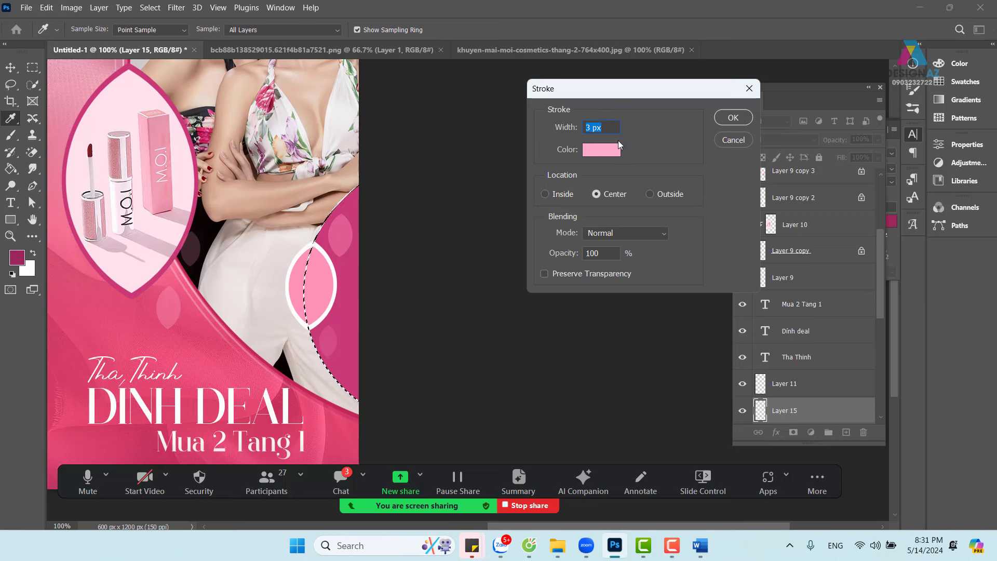
left_click(733, 117)
key("v")
key("ctrl+d")
key("m")
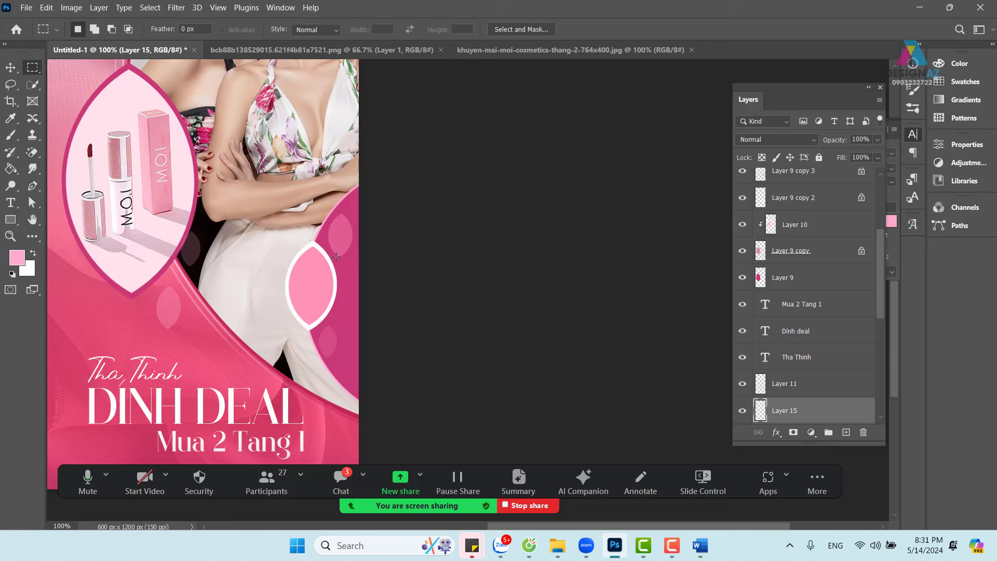
Step: Reorder Layer 15 in the stack so it sits just above Layer 9
key("ctrl+bracketright")
key("ctrl+bracketright")
key("ctrl+bracketright")
key("ctrl+bracketright")
key("ctrl+bracketright")
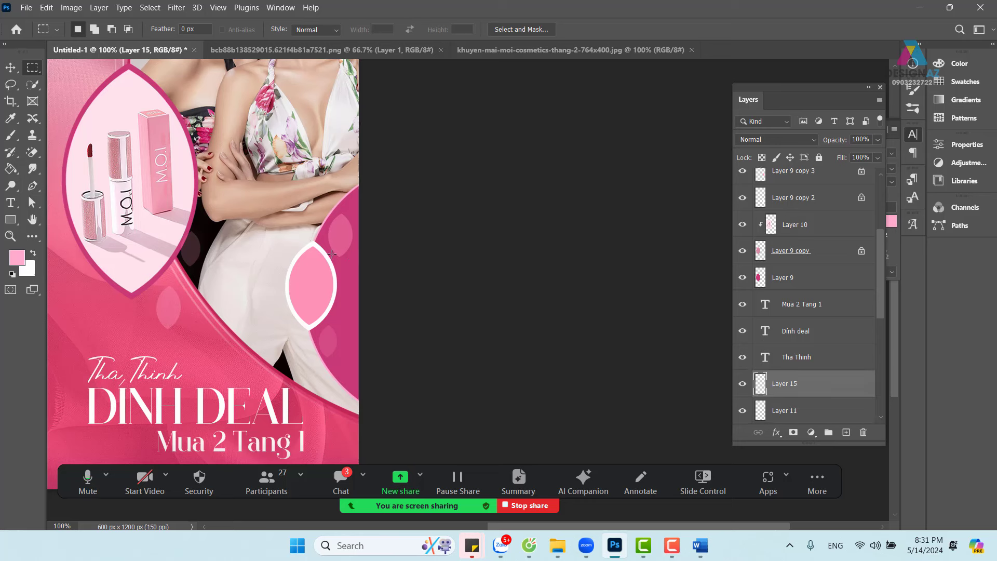
key("ctrl+bracketright")
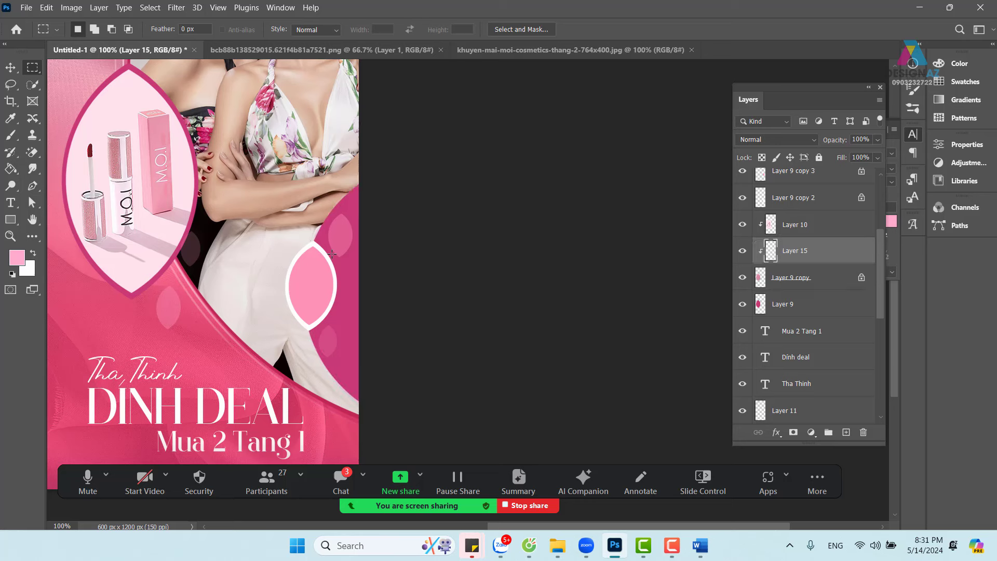
key("ctrl+bracketright")
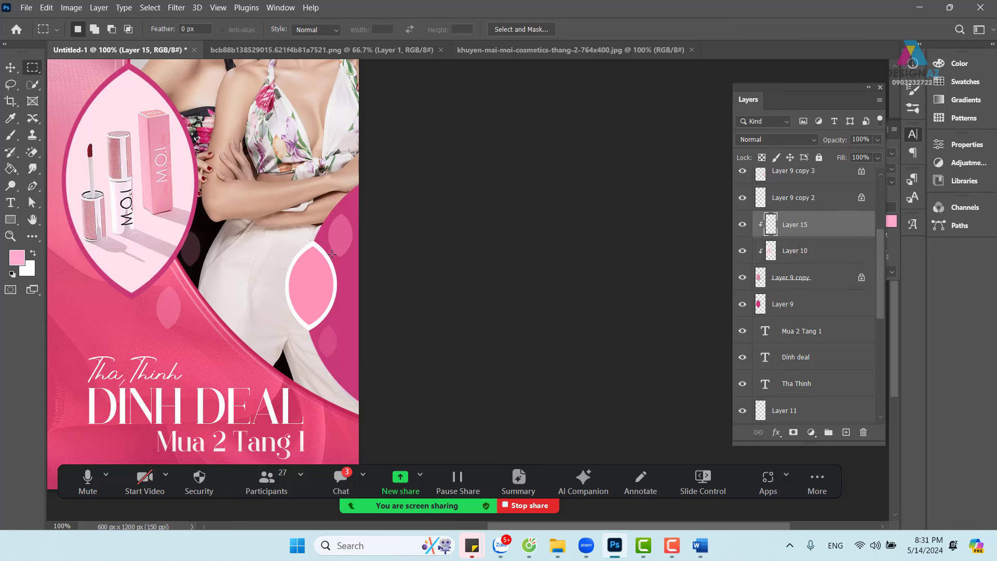
key("ctrl+bracketright")
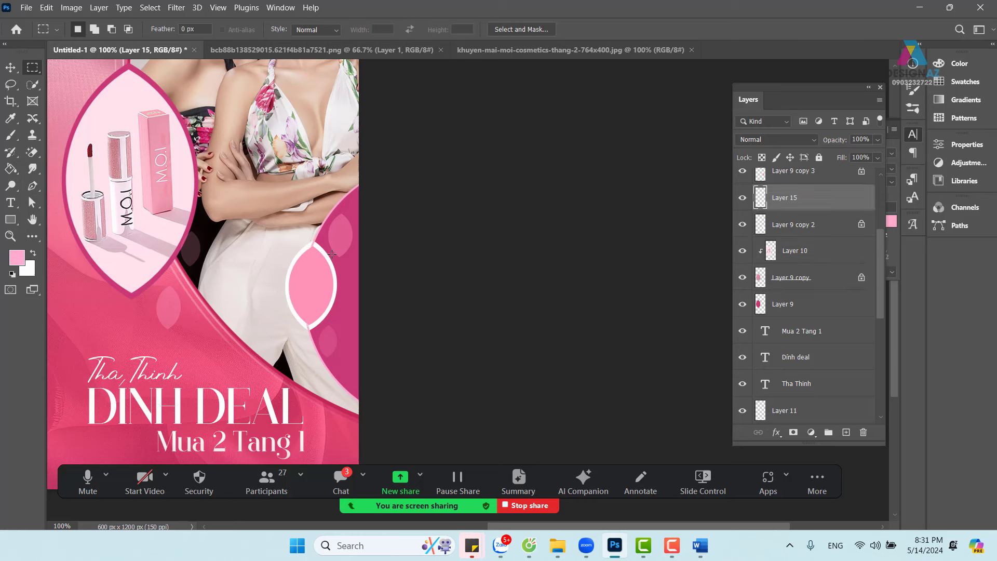
key("ctrl+bracketleft")
key("ctrl+bracketleft")
key("ctrl+bracketleft")
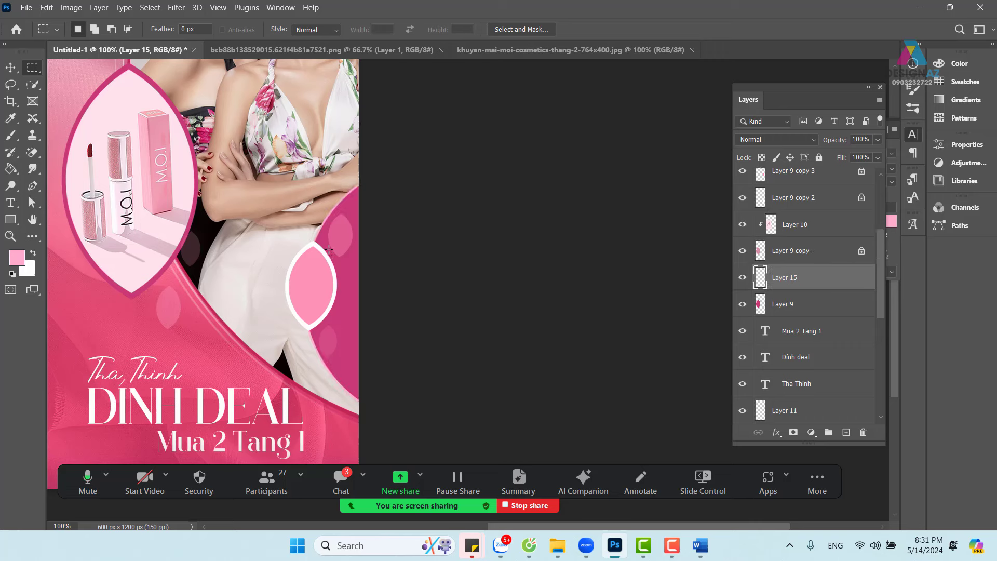
left_click(10, 67)
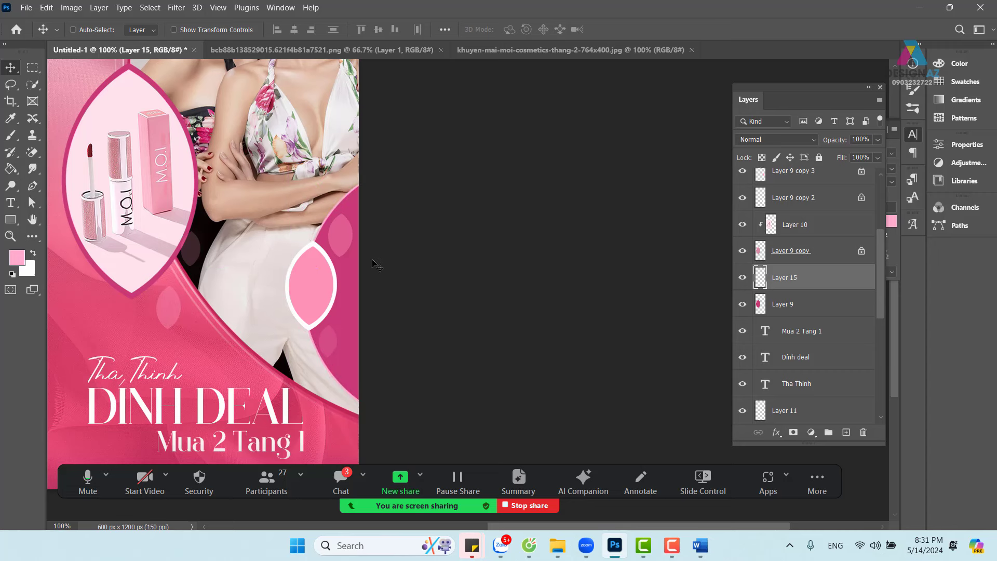
Step: Duplicate the arc line as an offset second arc and shorten it slightly from the top
key("ctrl+plus")
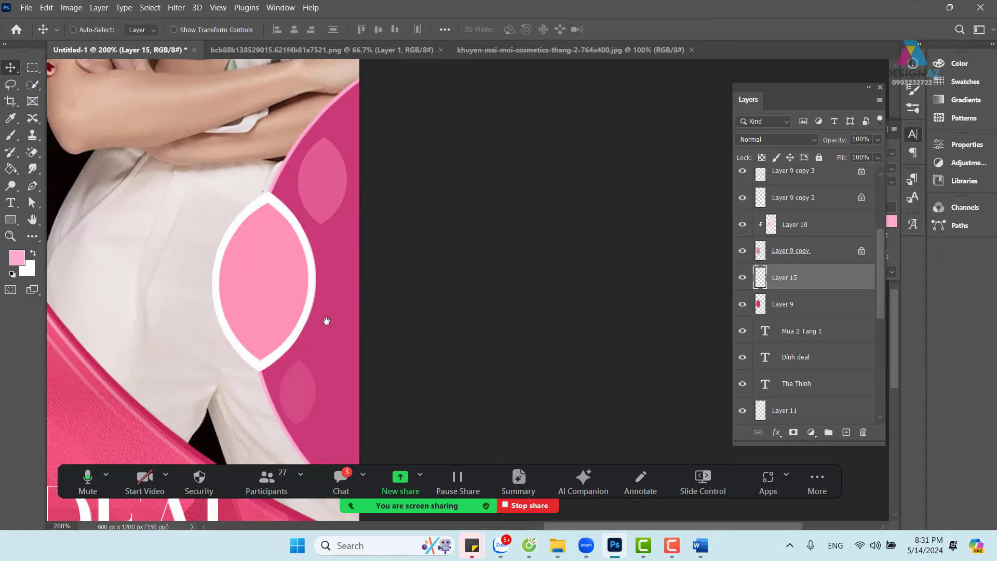
left_click_drag(327, 323, 272, 284)
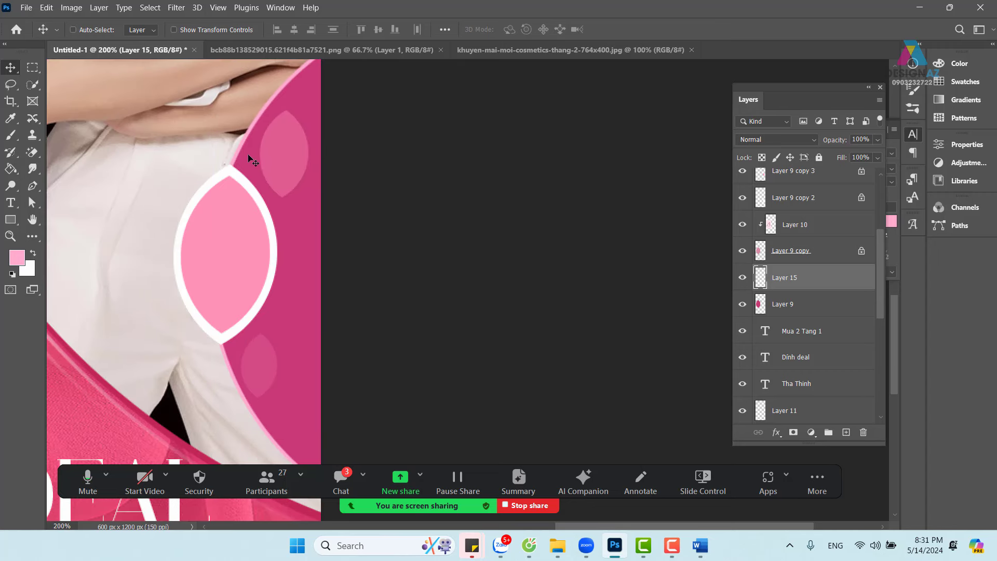
left_click_drag(244, 153, 251, 153)
left_click_drag(366, 268, 346, 282)
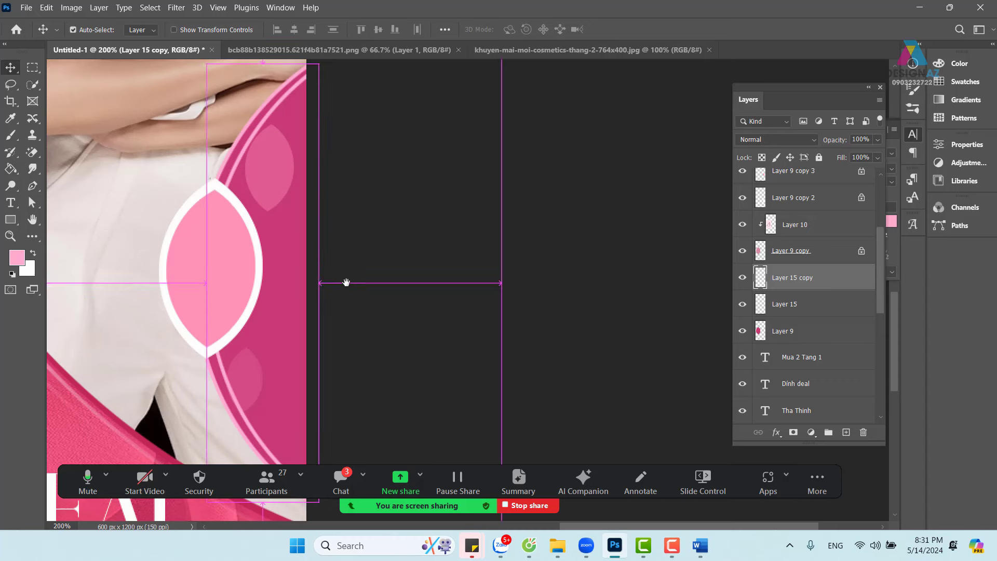
key("ctrl+minus")
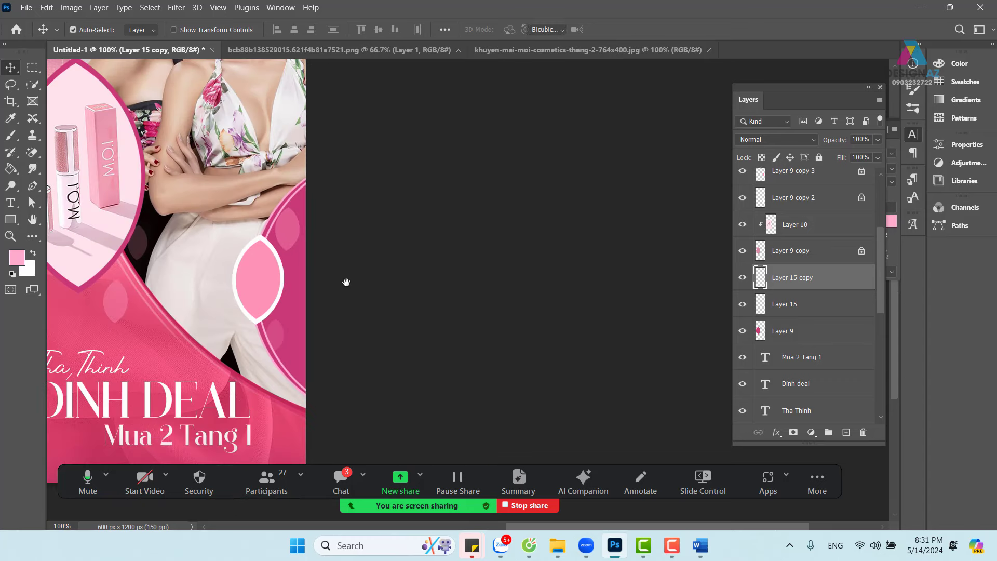
key("ctrl+t")
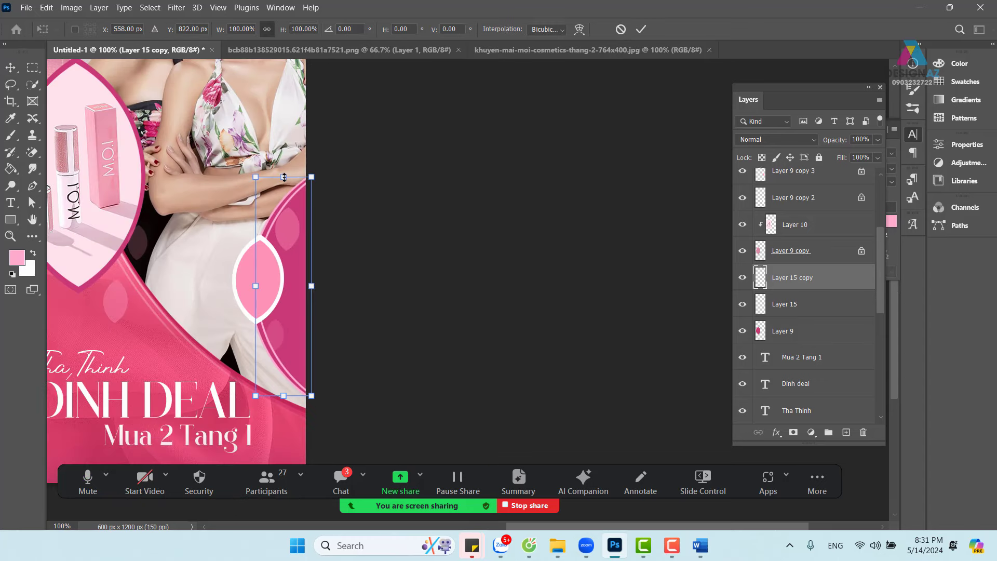
left_click_drag(284, 178, 284, 183)
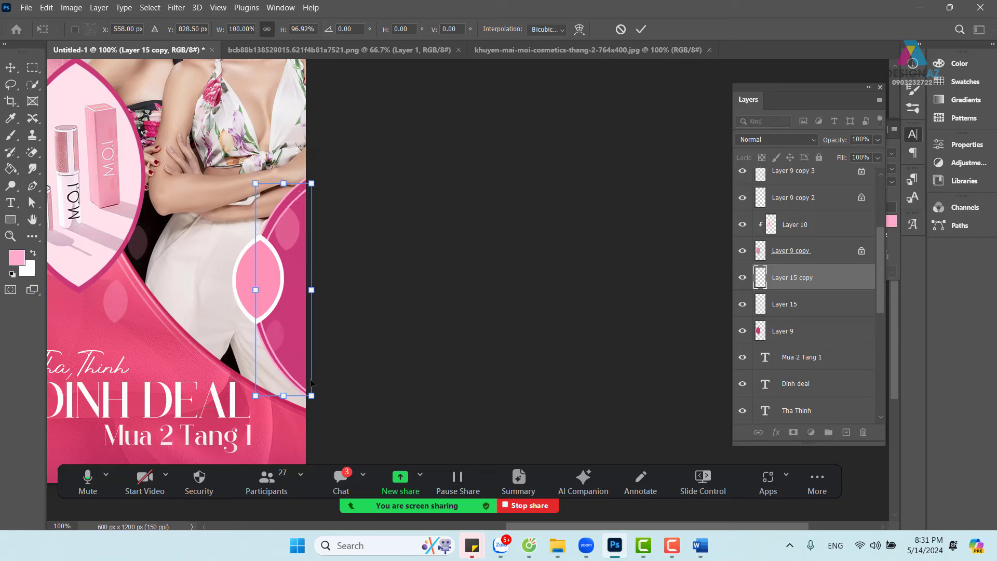
key("Return")
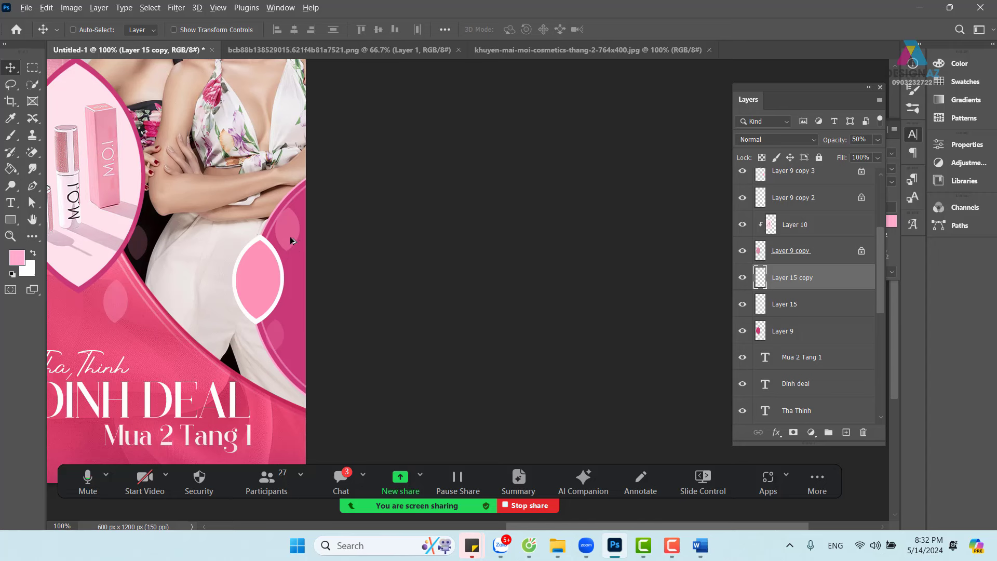
Step: Make a third arc copy offset 15 px and shorten it slightly from the top
left_click_drag(290, 236, 300, 242)
key("ctrl+j")
key("ctrl+t")
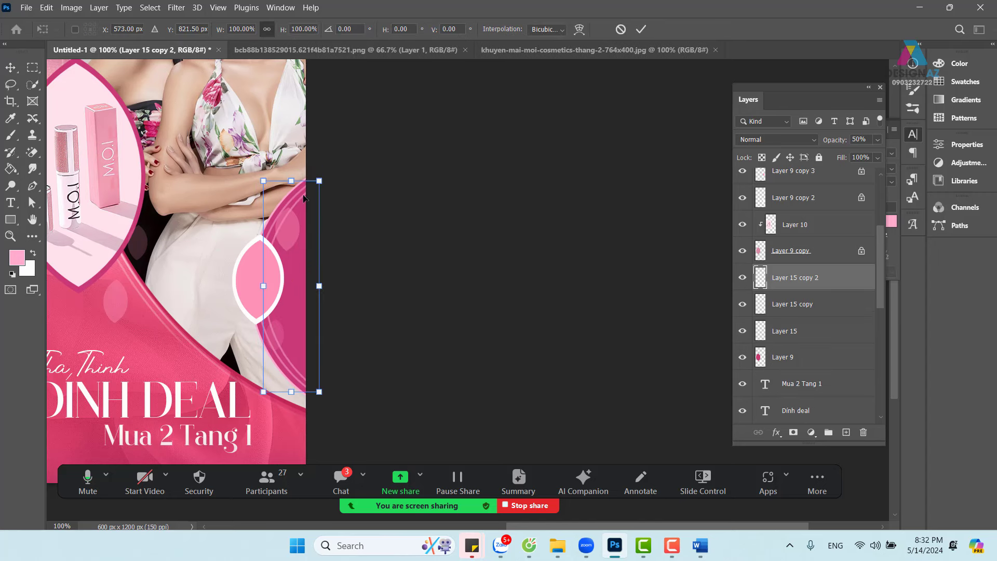
left_click_drag(291, 182, 293, 188)
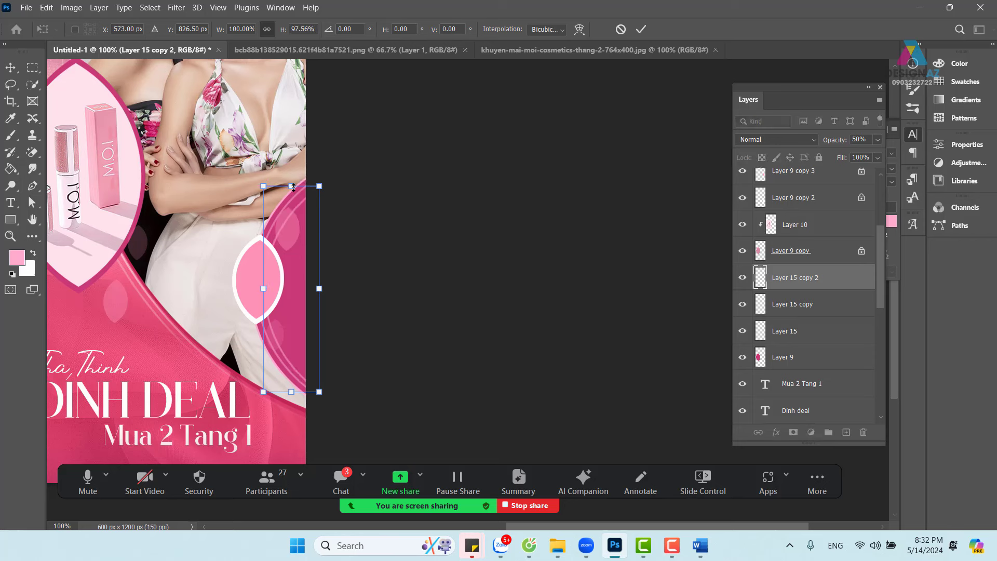
key("Return")
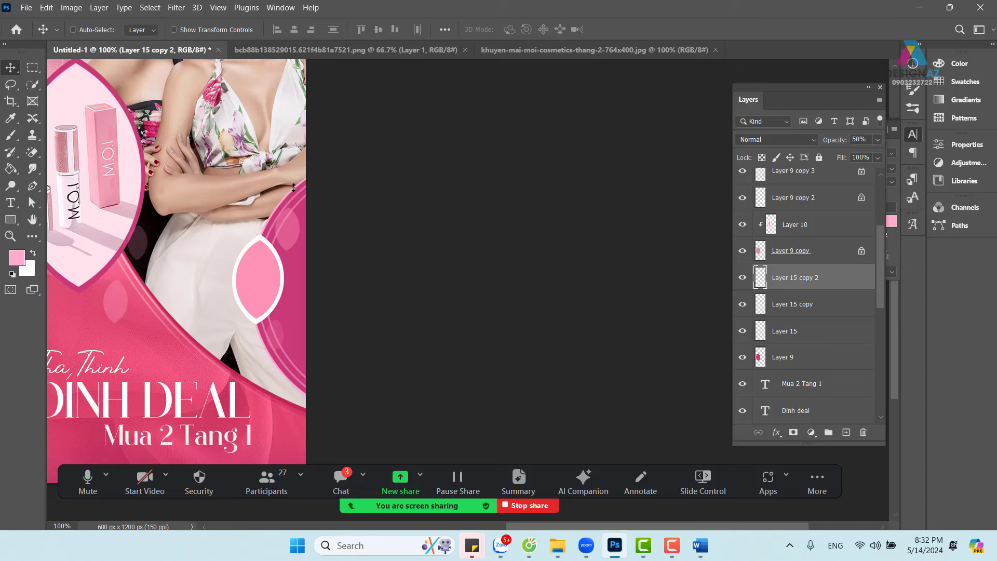
Step: Set Layer 15 copy 2 to 20% opacity and delete the extra Layer 9 copy 4 duplicate
key("2")
scroll(326, 315, "left", 4)
scroll(364, 332, "up", 2)
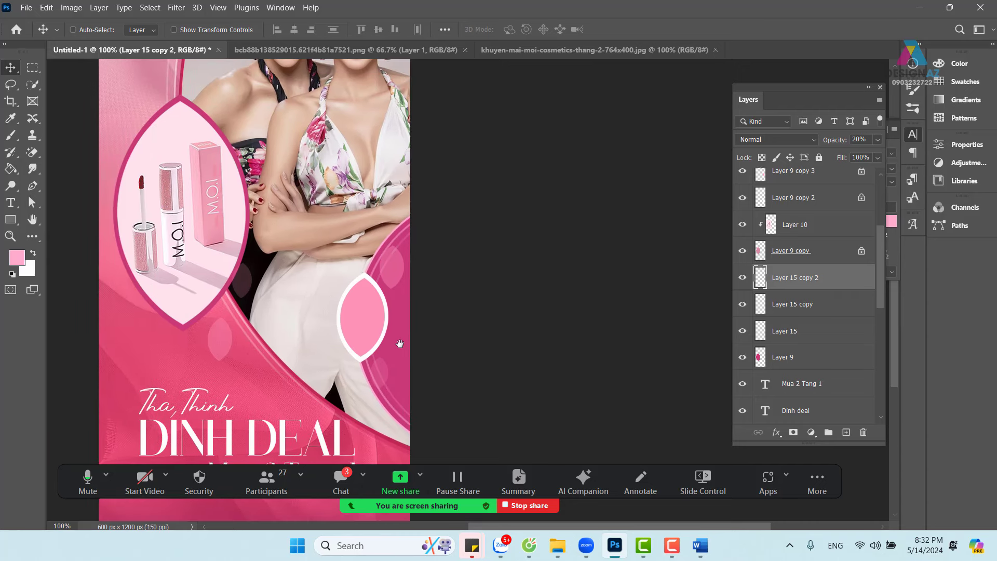
right_click(402, 268)
left_click(413, 270)
mouse_move(388, 272)
left_mouse_down()
mouse_move(333, 273)
mouse_move(381, 214)
mouse_move(404, 288)
mouse_move(398, 282)
left_mouse_up()
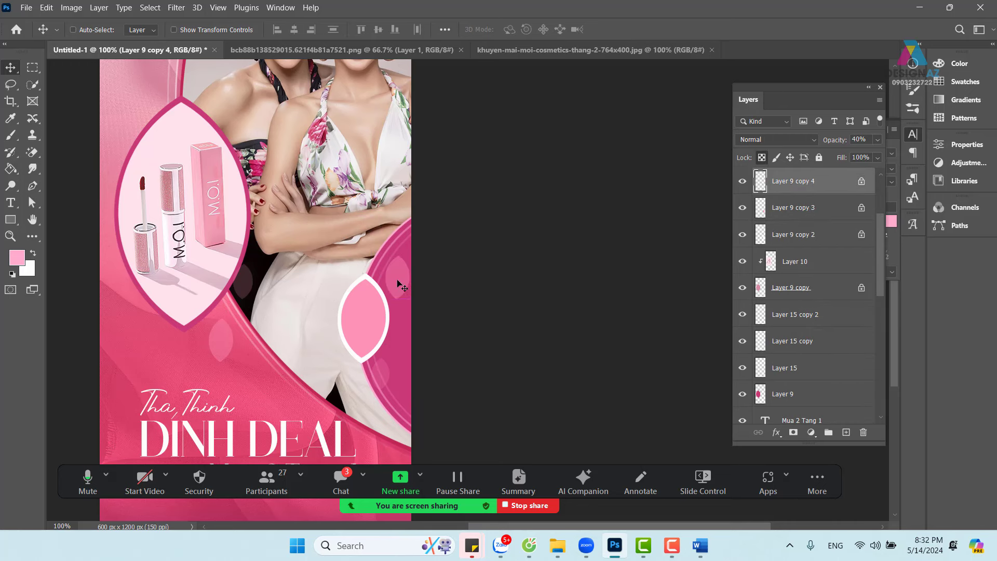
key("Delete")
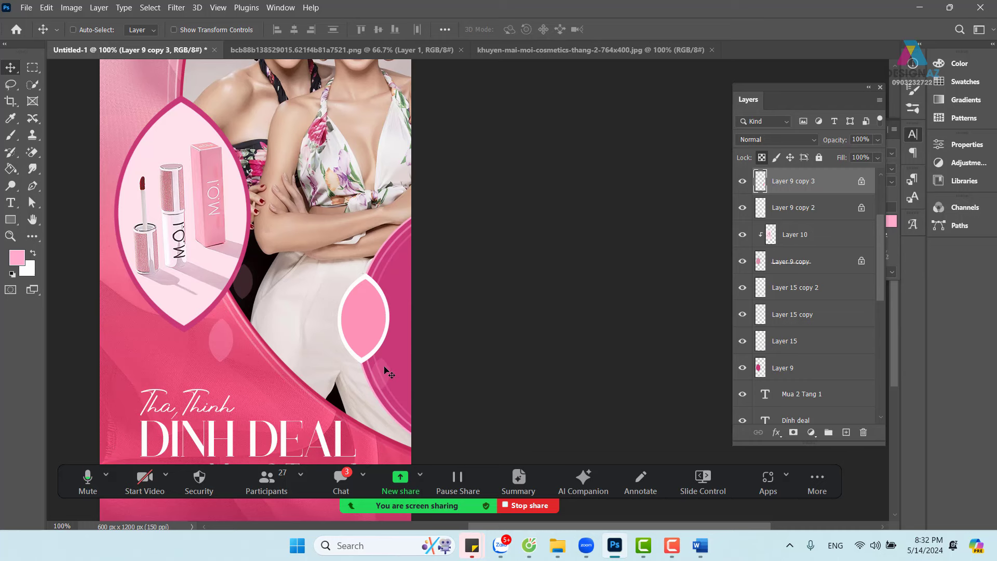
Step: Delete the Layer 9 copy 5 duplicate and zoom out to view the whole poster
right_click(396, 374)
left_click(396, 374)
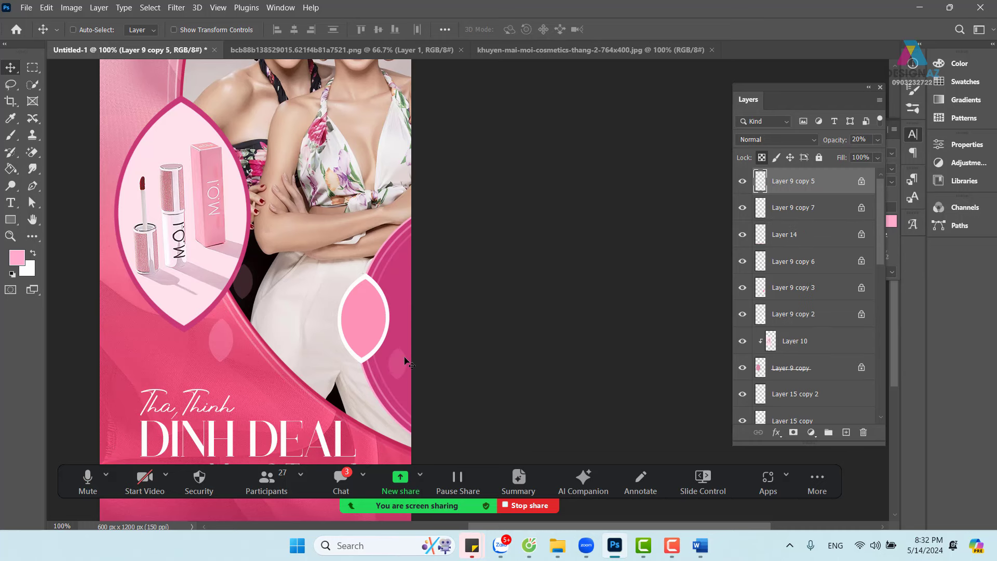
key("Delete")
key("ctrl+minus")
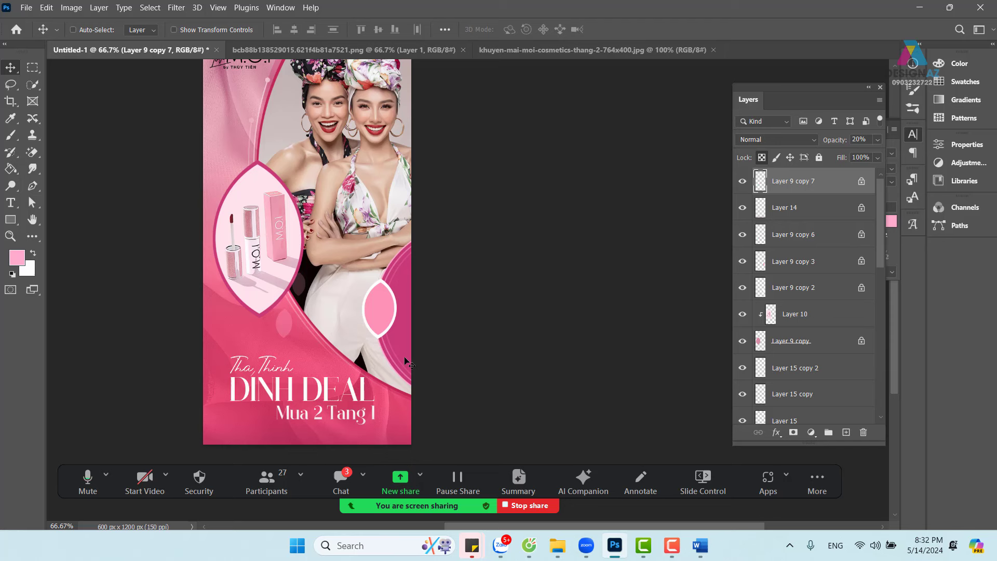
left_click_drag(375, 265, 409, 301)
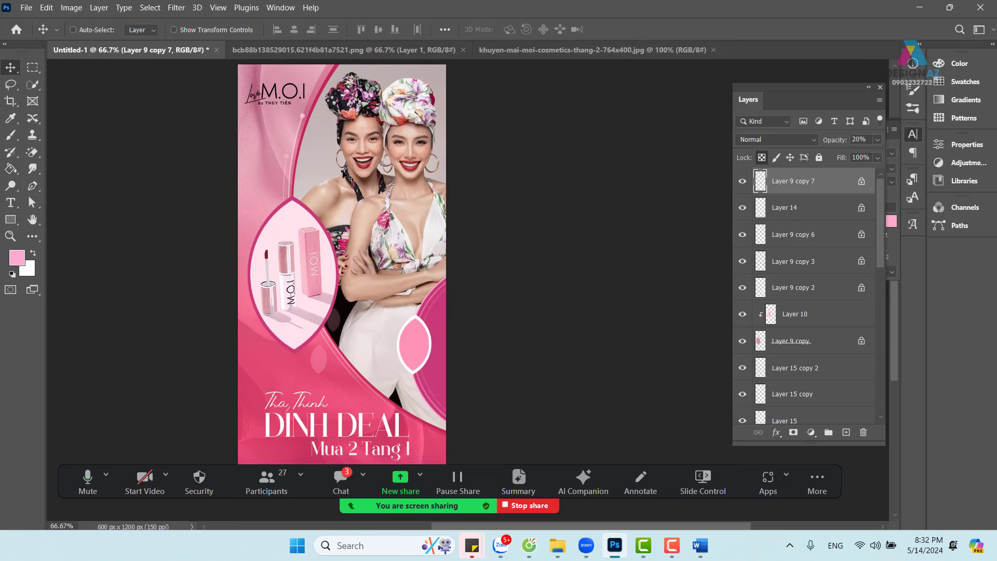
Step: Pick the Layer 2 photo and load the curved Layer 3 shape as a selection
right_click(319, 134)
left_click(354, 178)
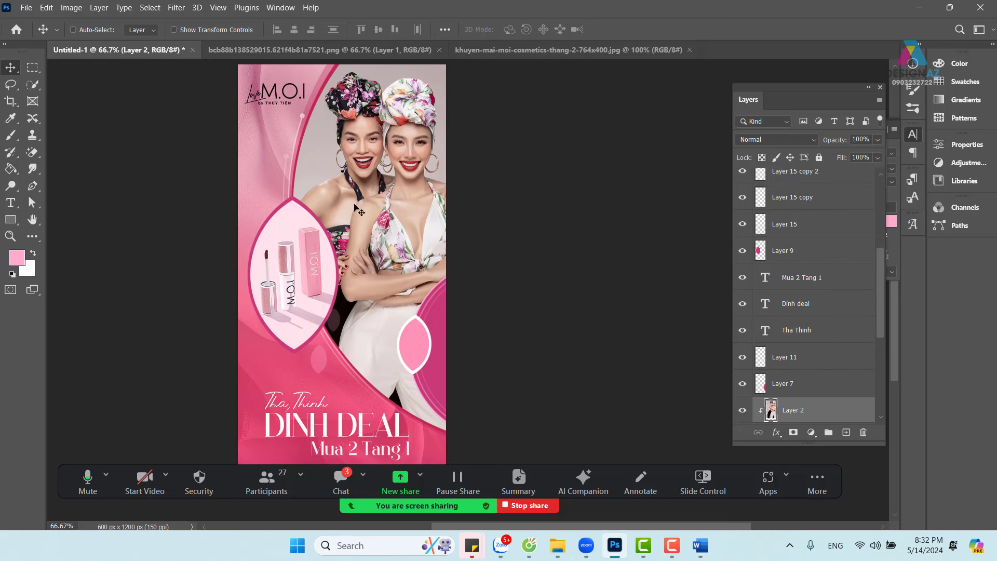
right_click(356, 173)
left_click(367, 181)
left_click_drag(884, 292, 883, 329)
left_click(794, 339)
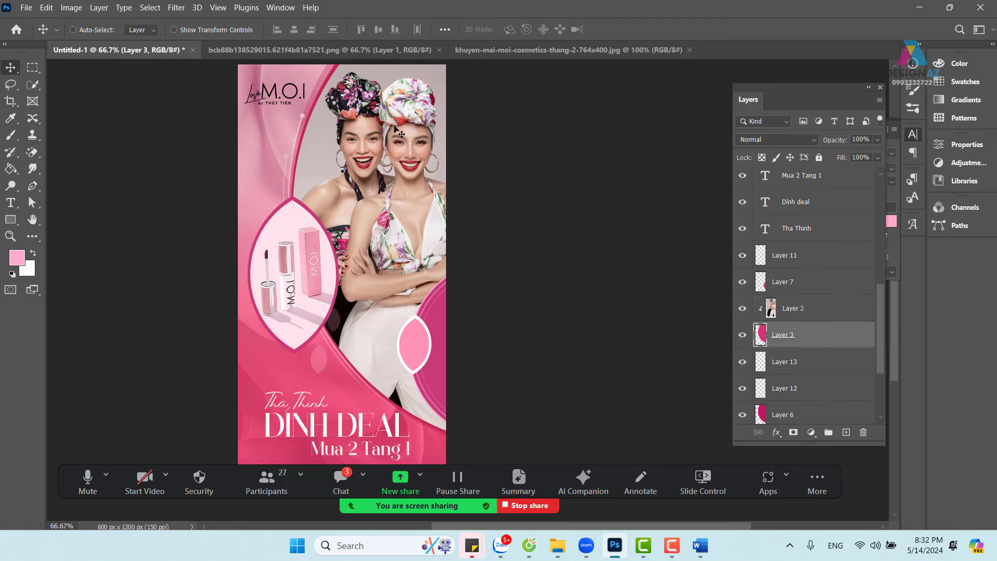
left_click(762, 334, "ctrl")
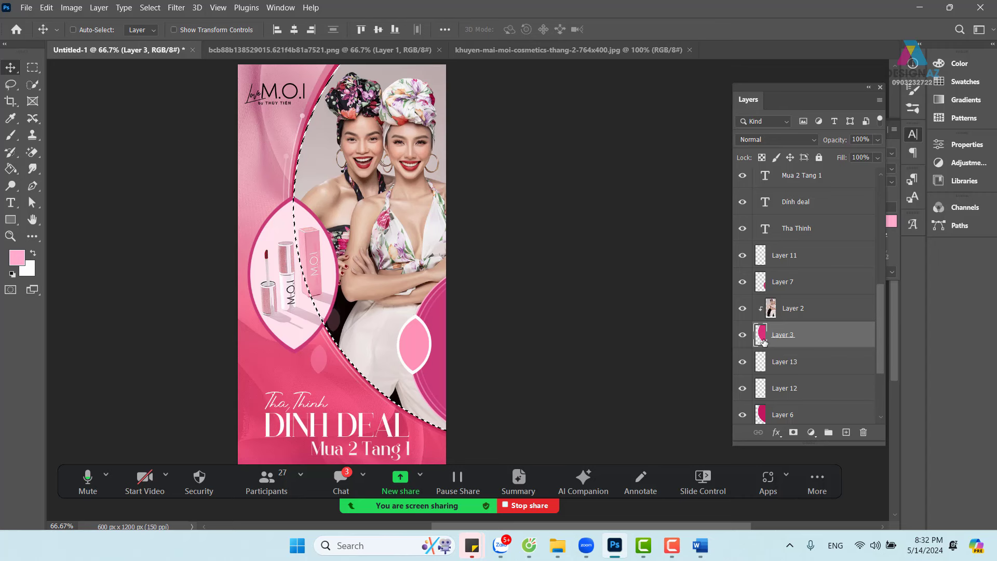
Step: Add a new layer above the Layer 2 photo and fill the selection with light pink ffe9f2
left_click(826, 313)
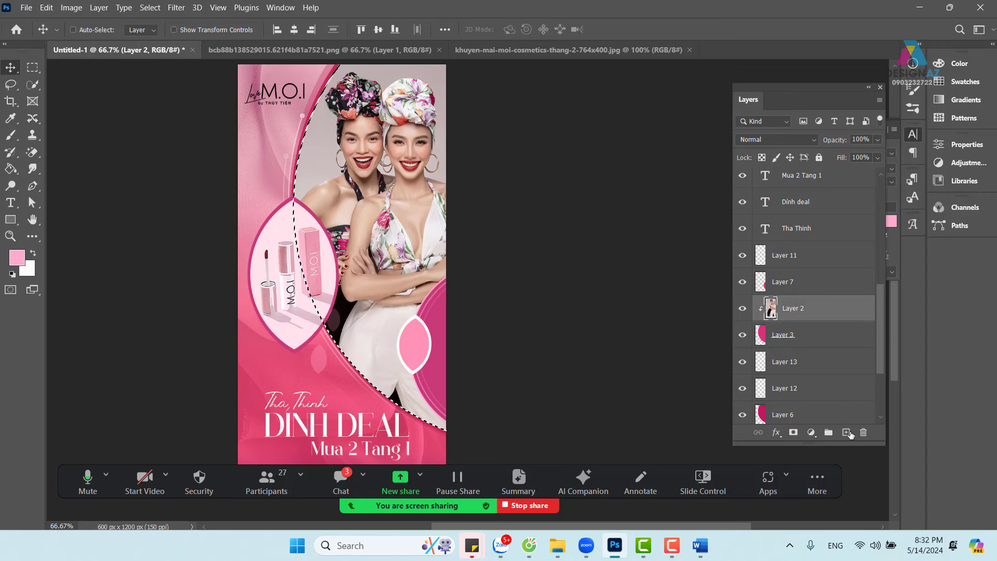
left_click(846, 434)
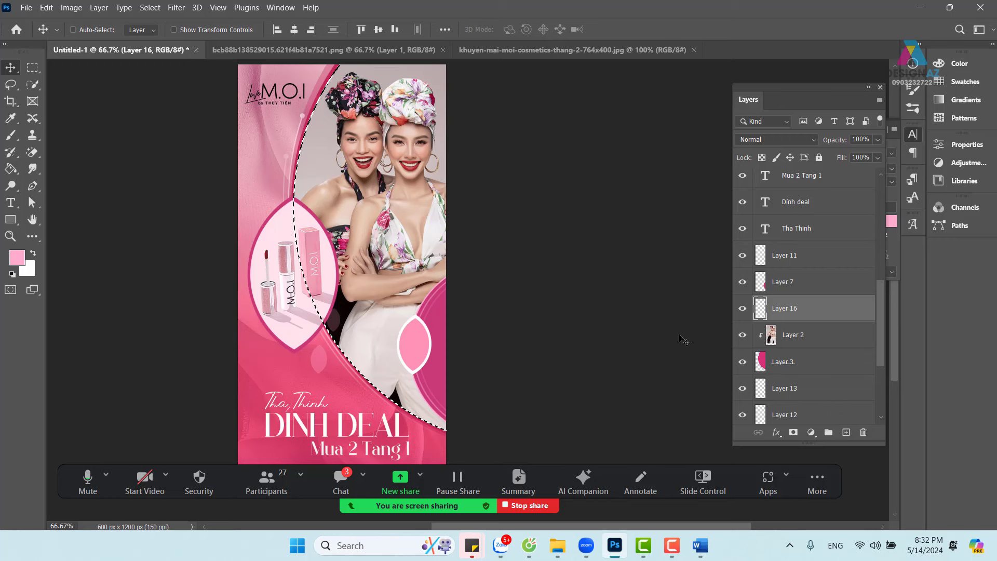
left_click(18, 258)
left_click(595, 101)
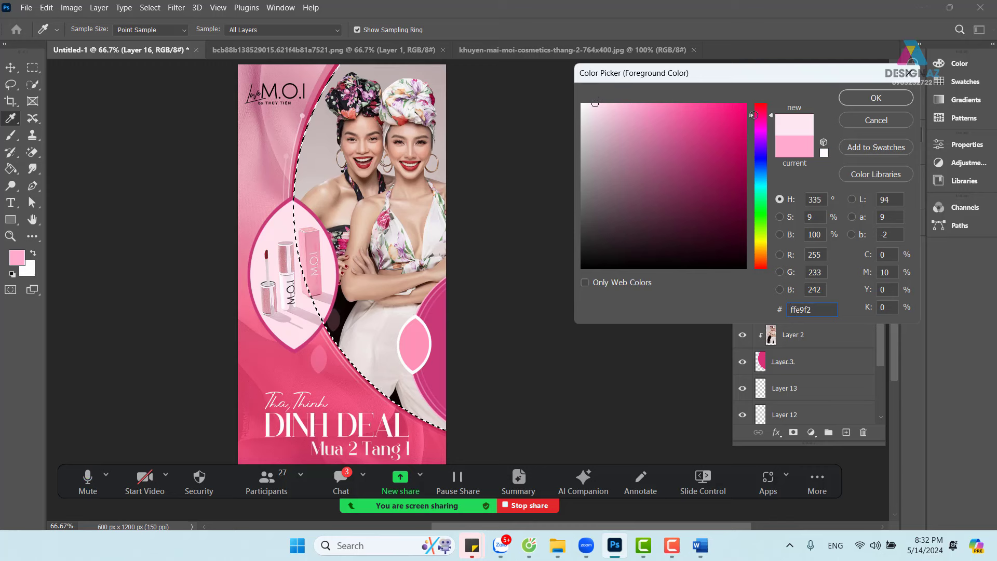
left_click(877, 99)
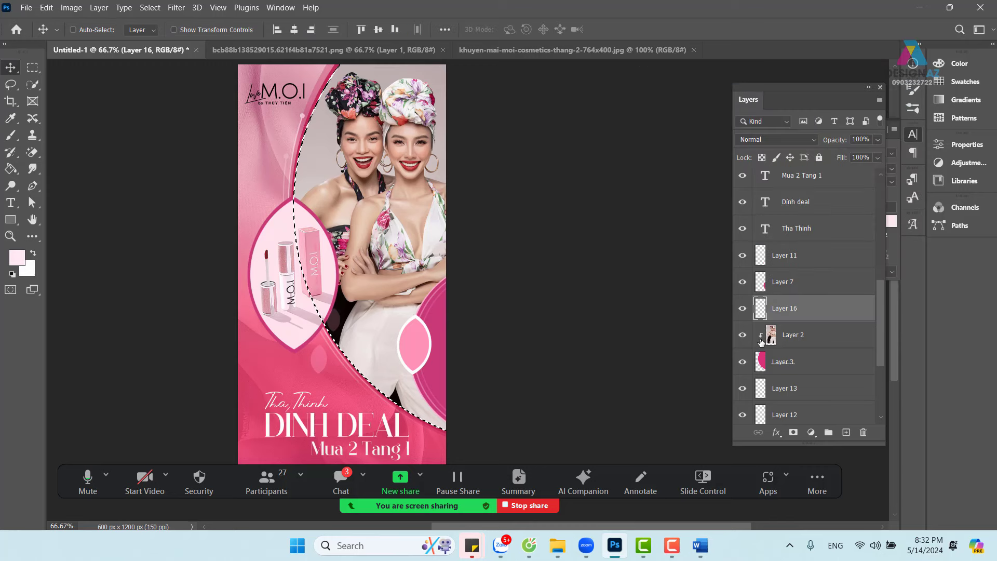
key("alt+BackSpace")
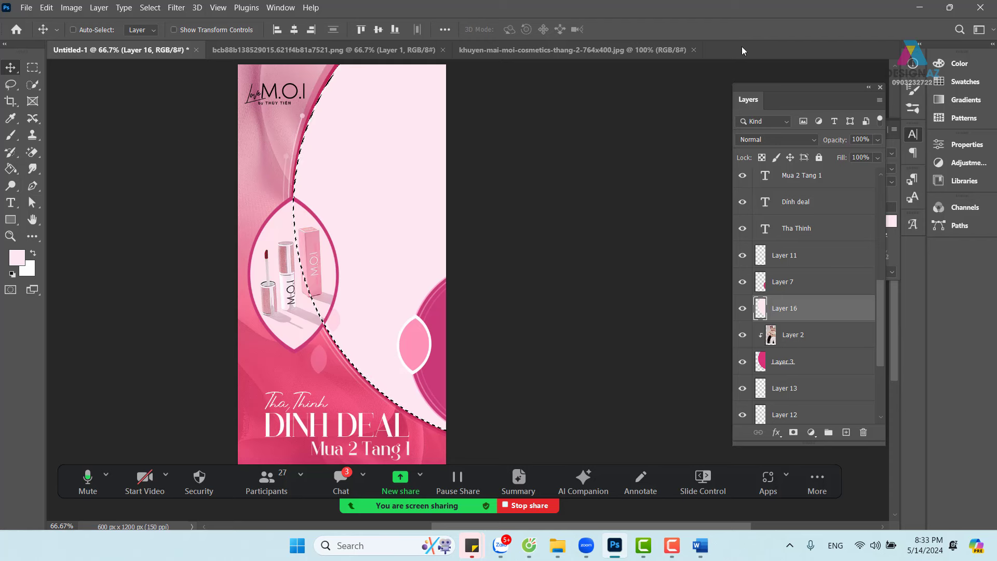
key("m")
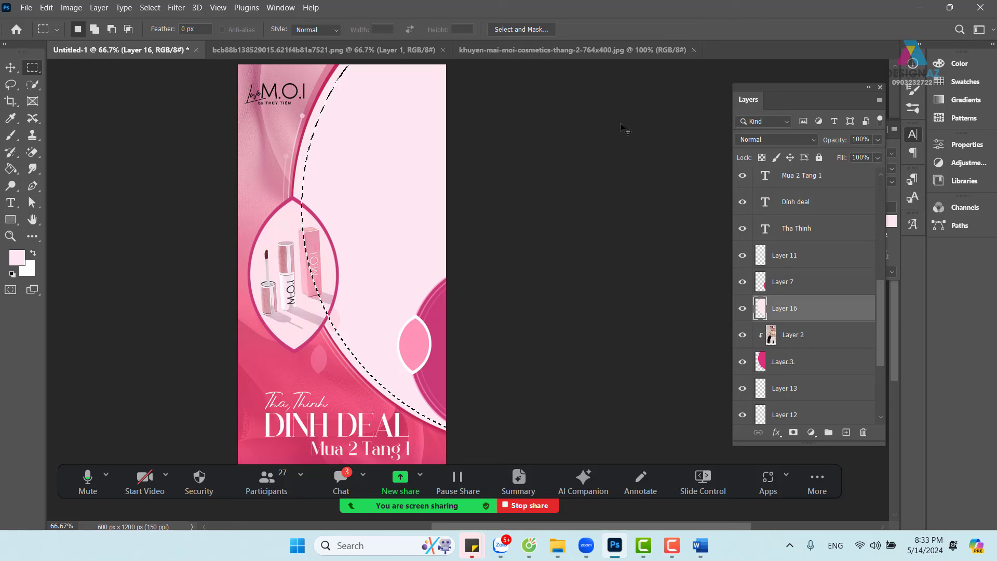
key("Delete")
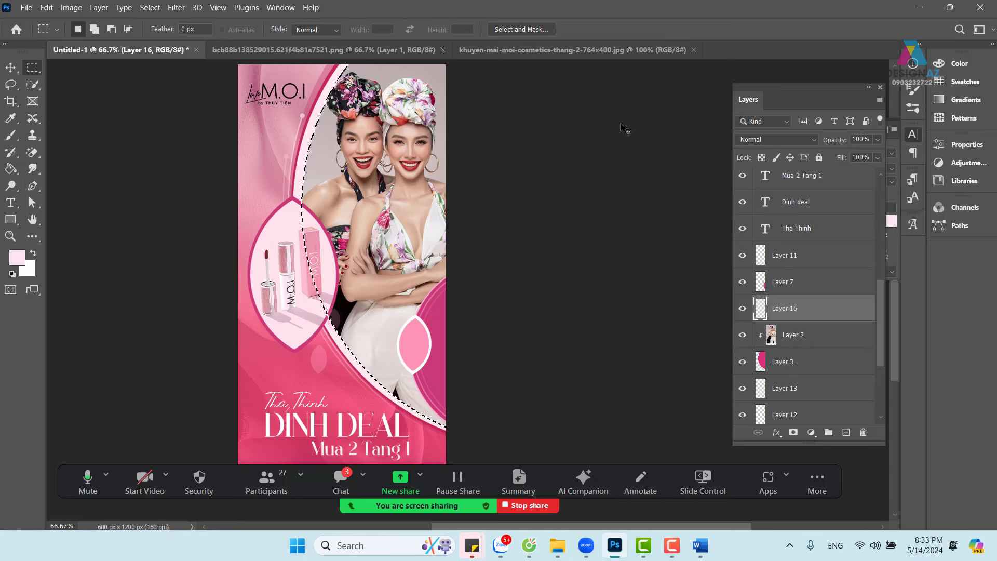
key("alt+BackSpace")
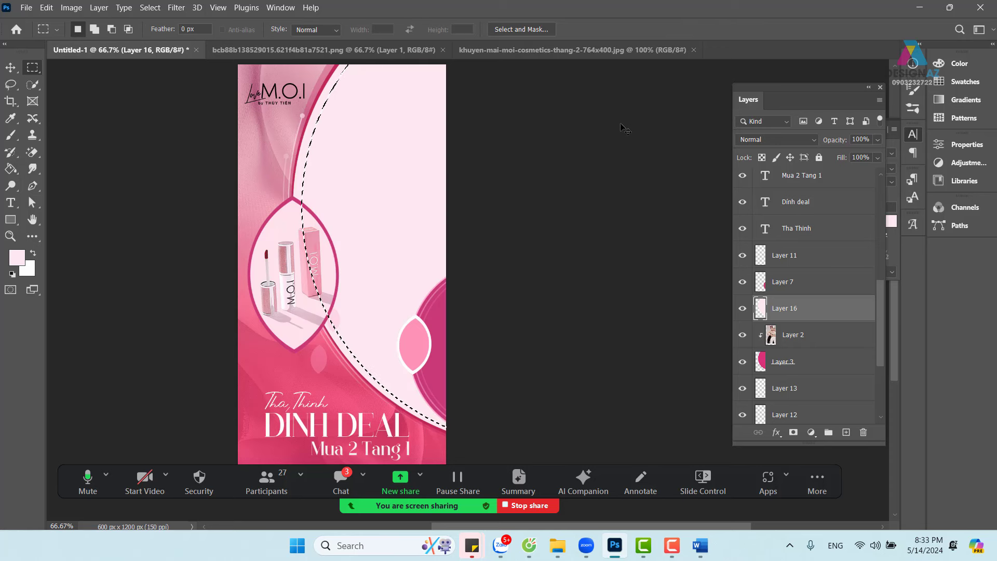
Step: Feather the selection by 20 px, delete the pink inside it, then deselect
key("shift")
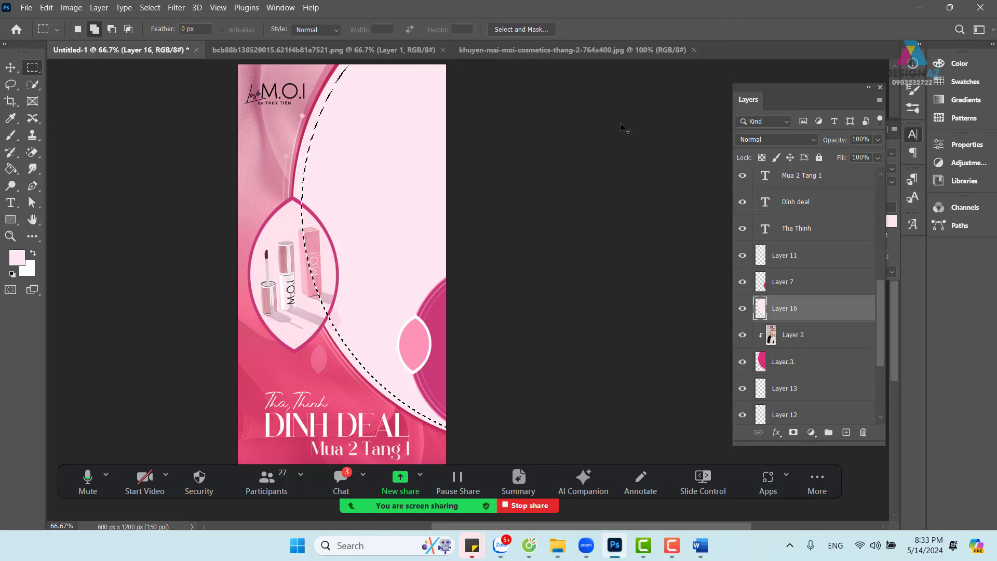
key("shift+F6")
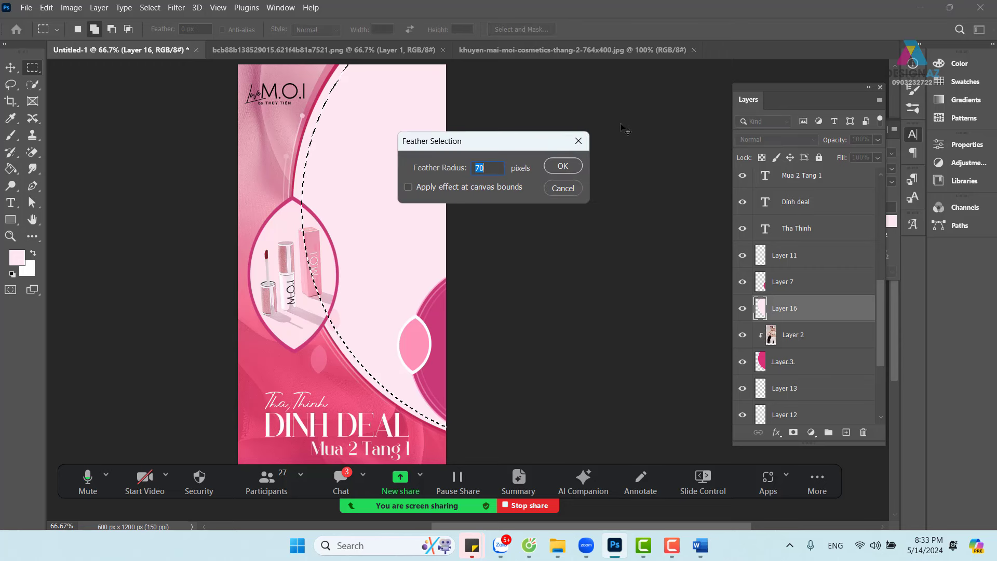
type("2")
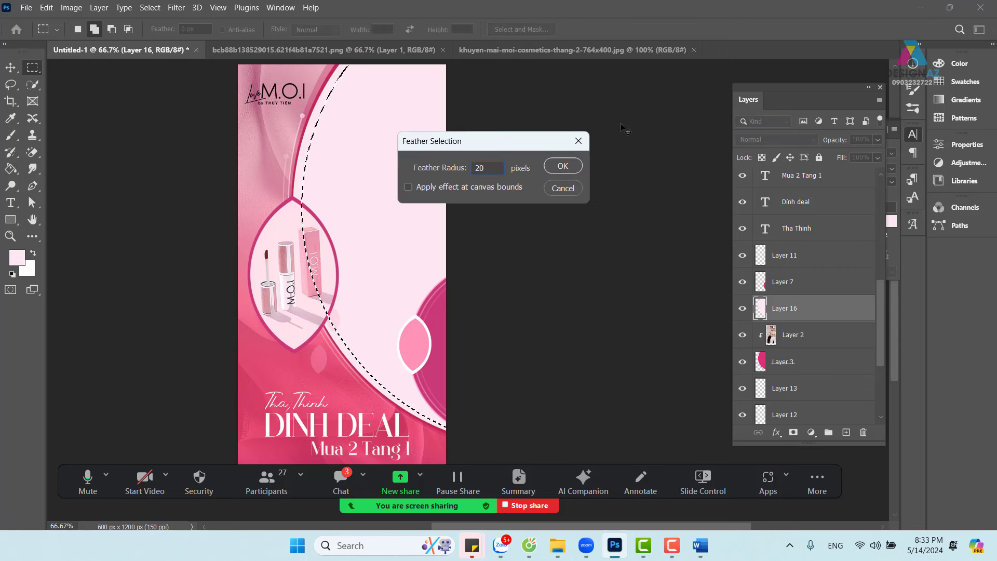
key("Return")
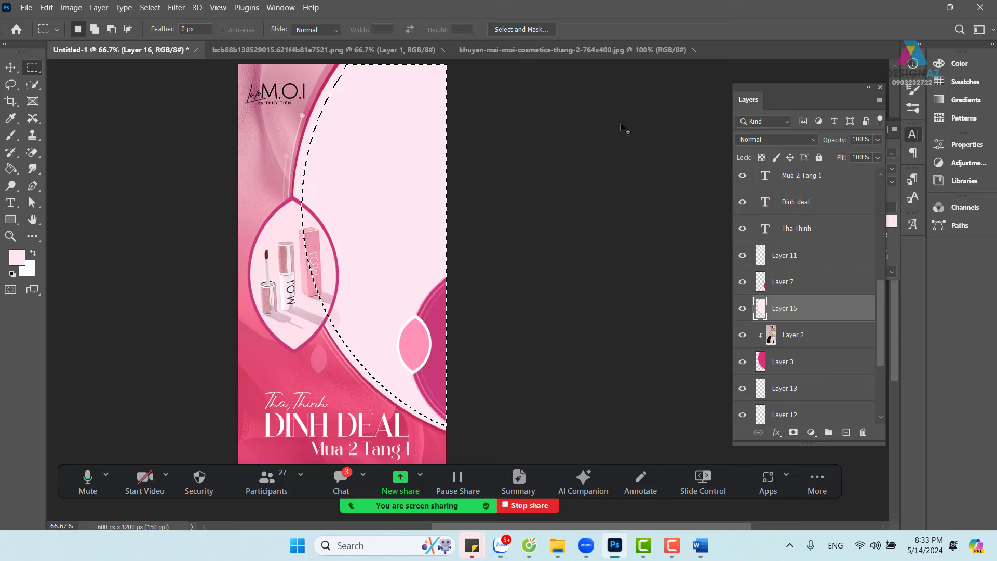
key("Delete")
key("v")
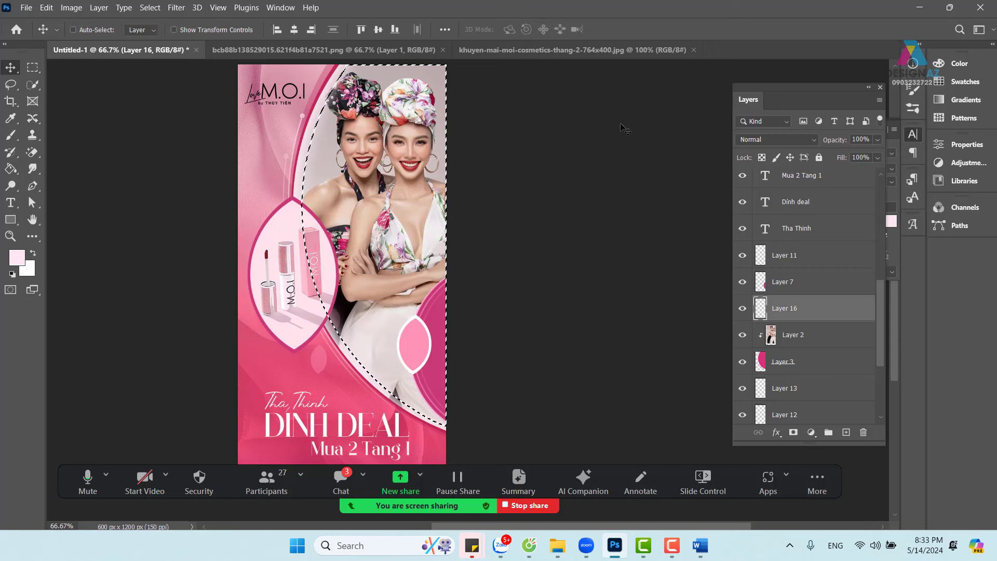
key("ctrl+d")
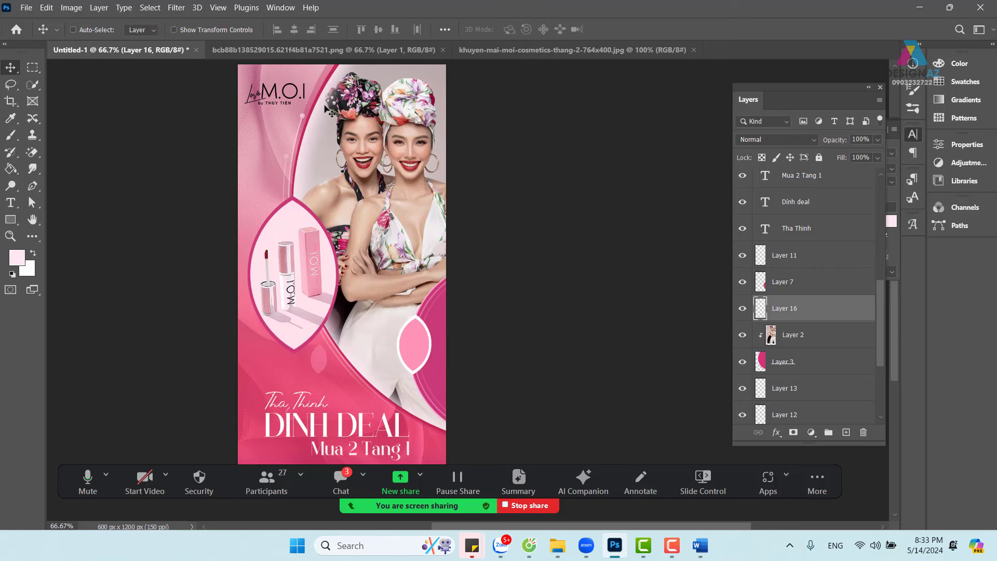
Step: Nudge Layer 16's pink edge into place and select Layer 7 from the canvas
left_click_drag(328, 111, 335, 101)
left_click_drag(390, 238, 374, 244)
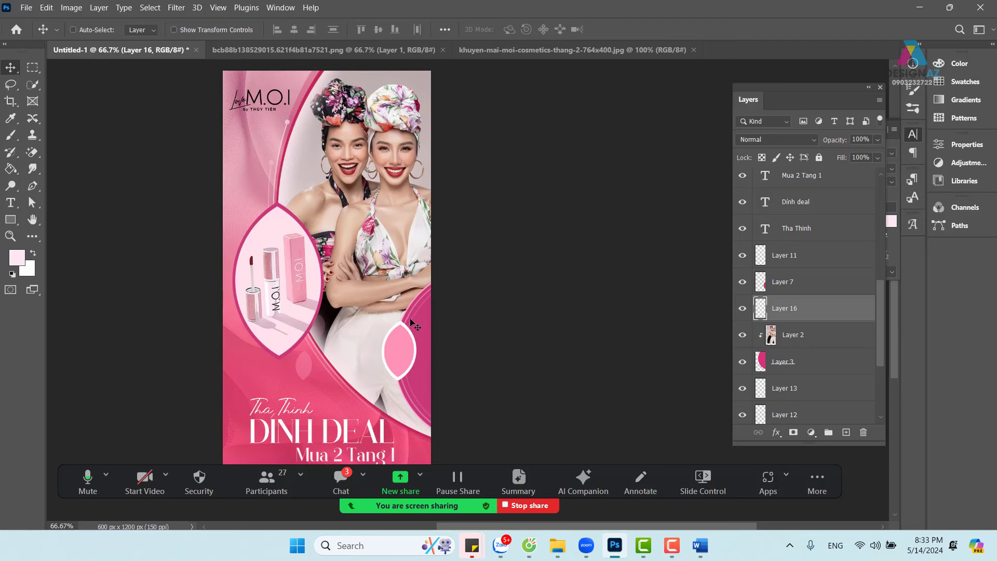
left_click_drag(379, 348, 369, 280)
right_click(369, 269)
left_click(388, 271)
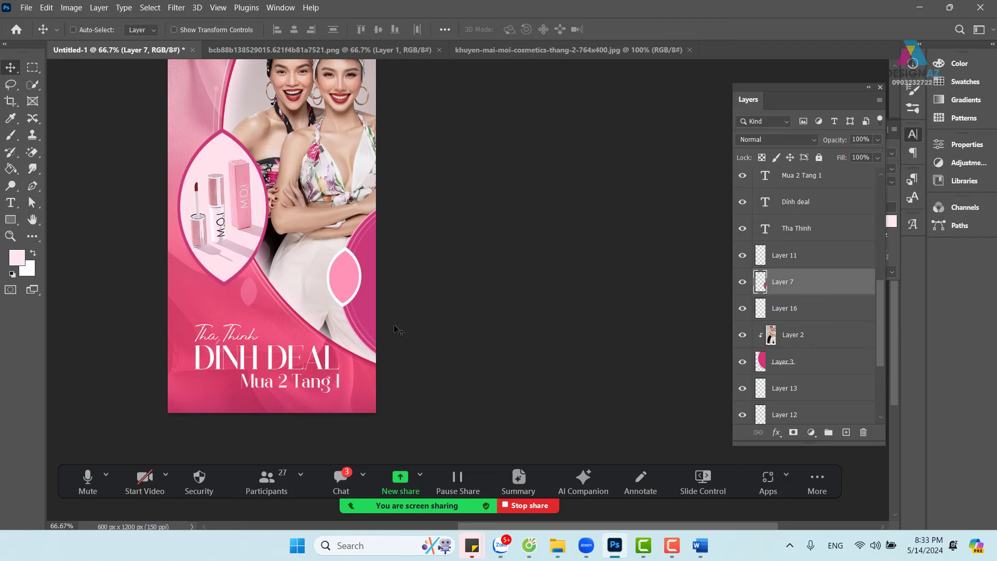
left_click_drag(399, 330, 380, 302)
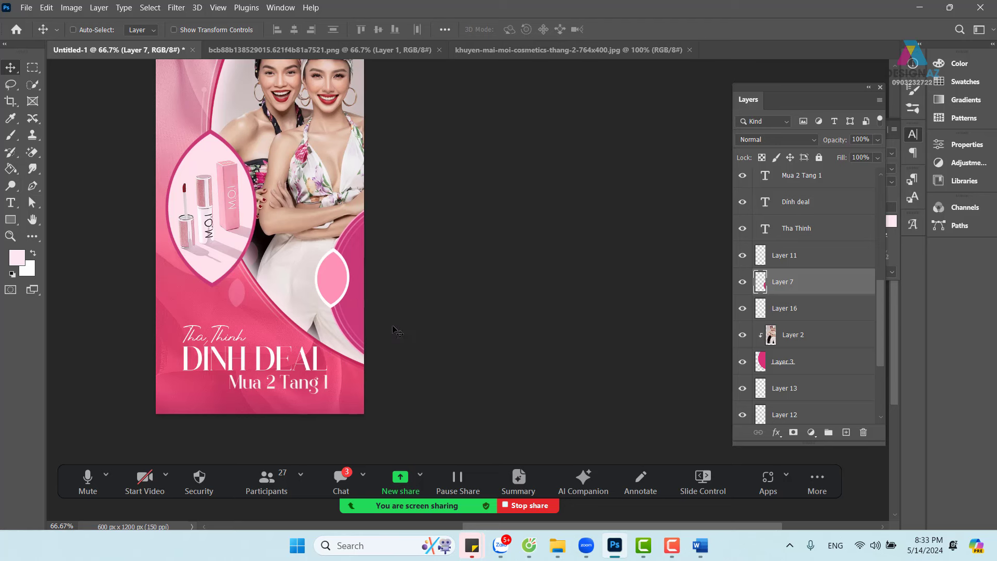
Step: Duplicate Layer 7, lock the copy's transparency and hide Layer 16
key("ctrl+j")
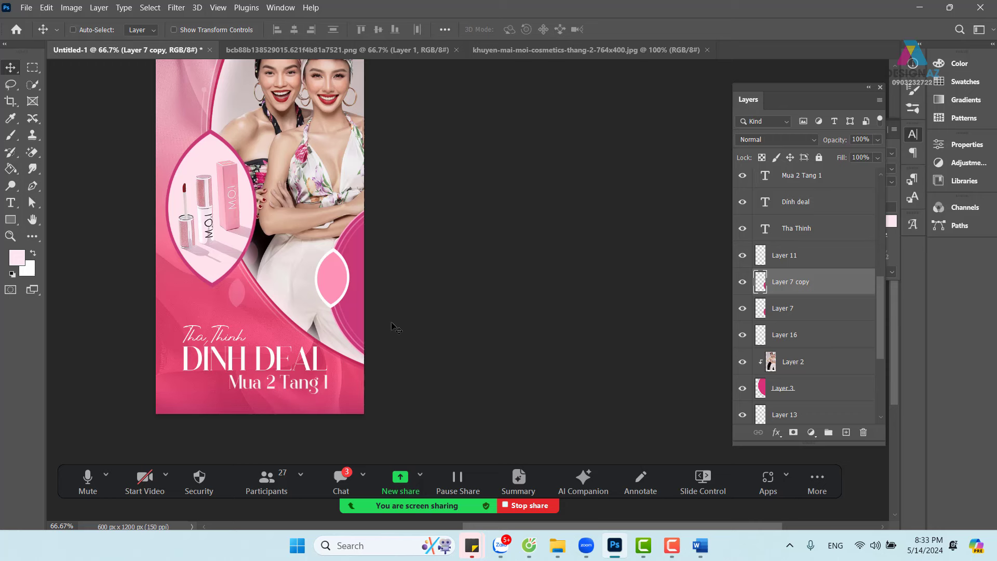
left_click_drag(354, 244, 329, 168)
key("ctrl+z")
left_click(761, 158)
left_click(742, 336)
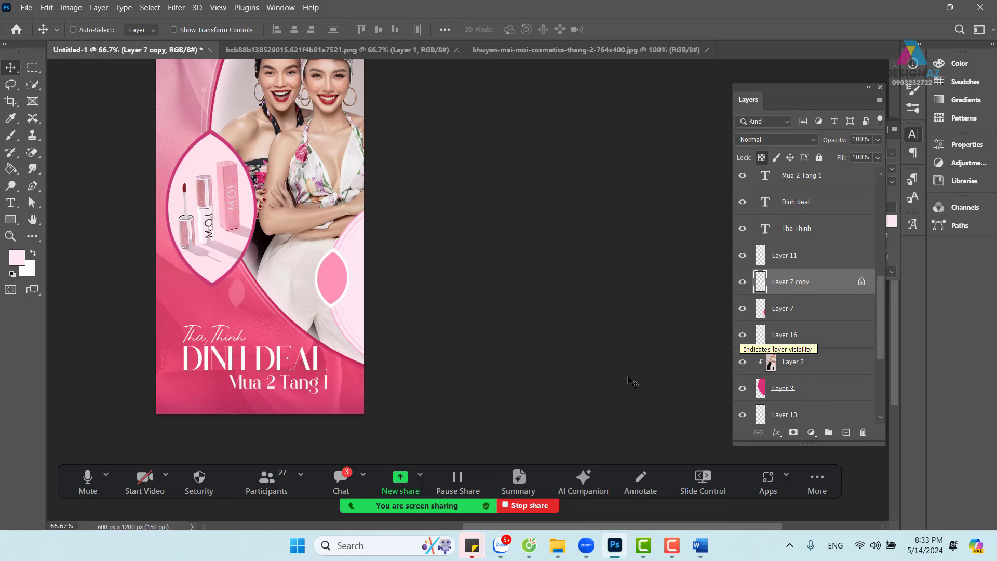
key("ctrl+1")
left_click_drag(353, 236, 257, 200)
Step: Cut a 20 px feathered oval hole into the right-edge pink circle
left_click(33, 69)
right_click(33, 68)
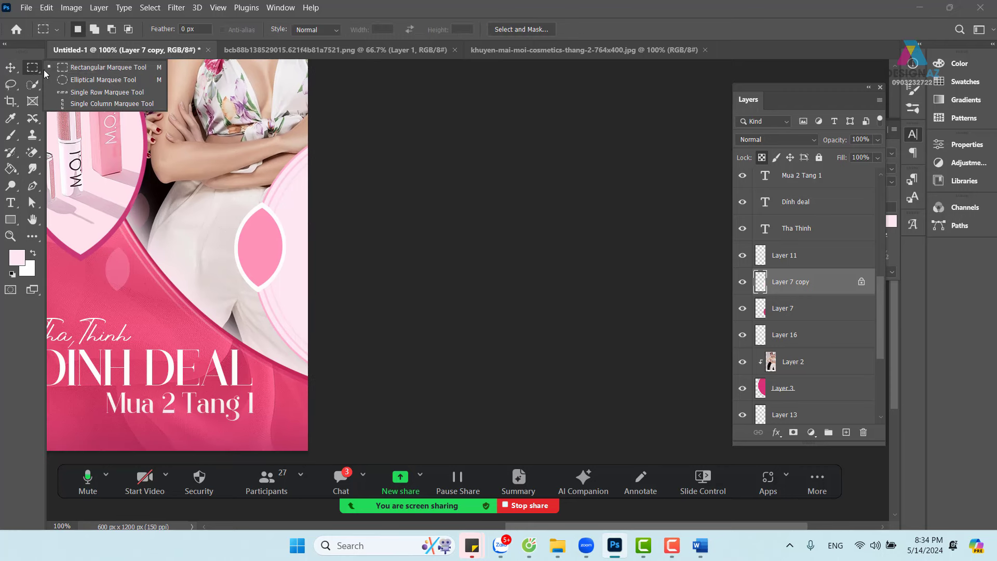
left_click(68, 78)
left_click_drag(272, 192, 518, 381)
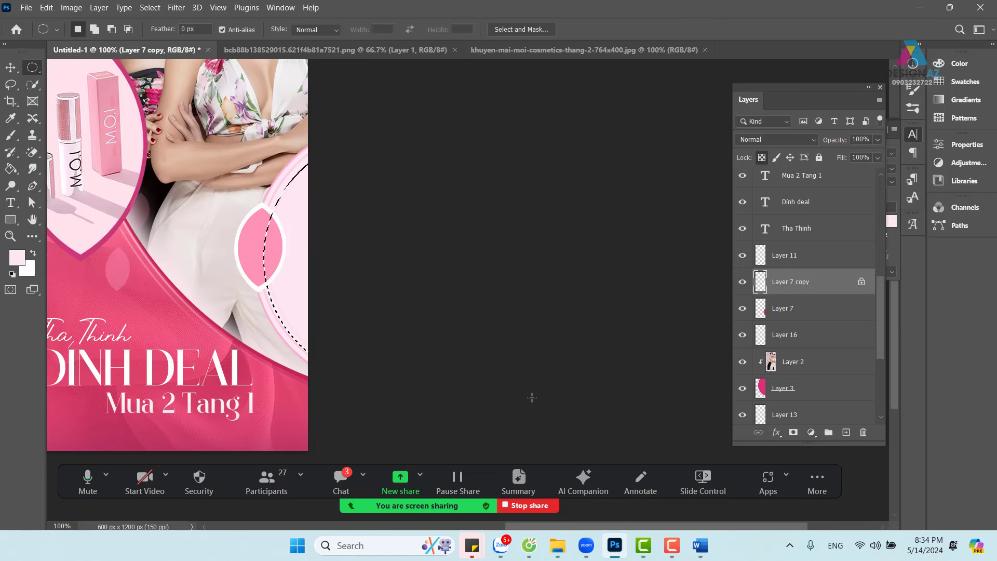
key("Delete")
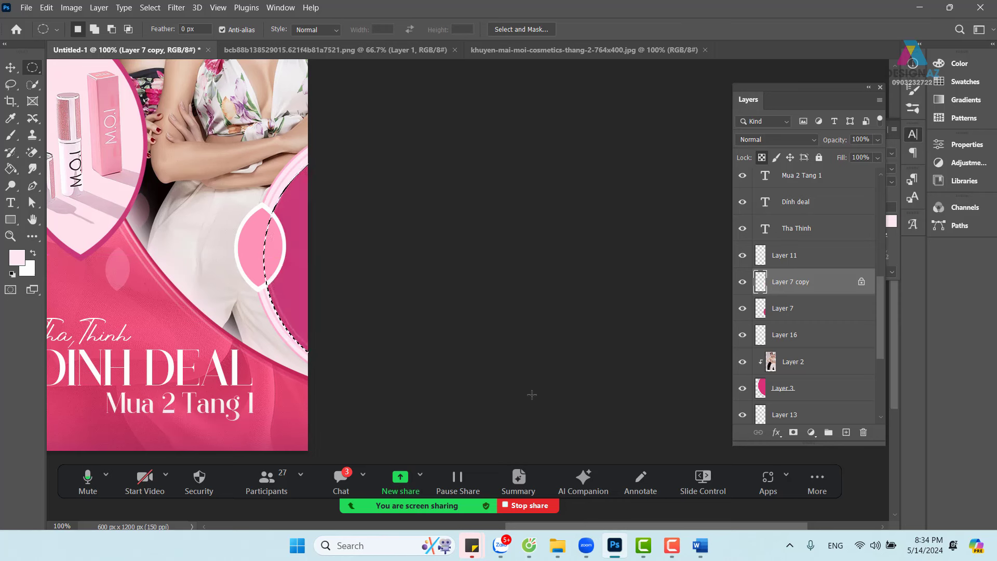
key("ctrl+z")
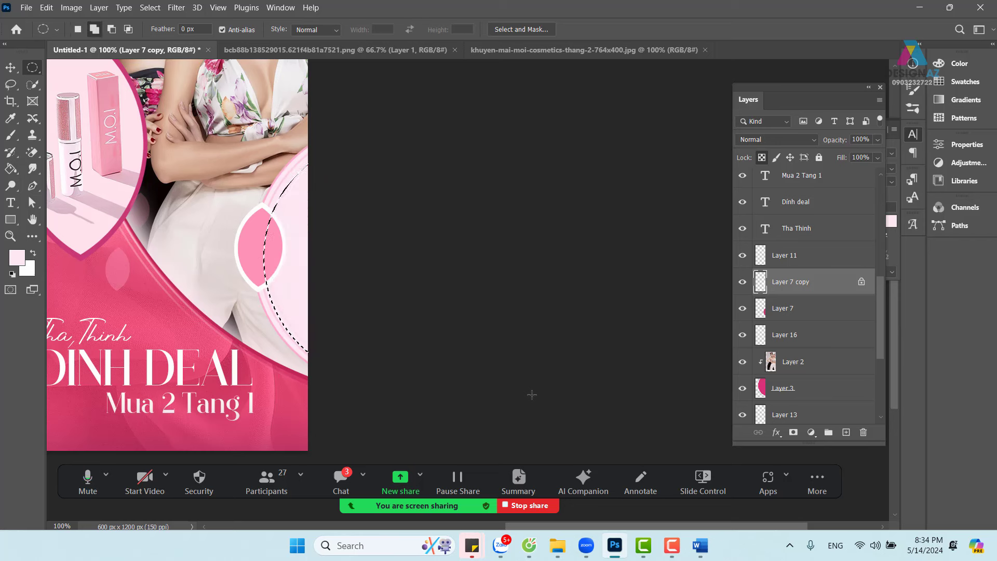
key("shift+F6")
key("Return")
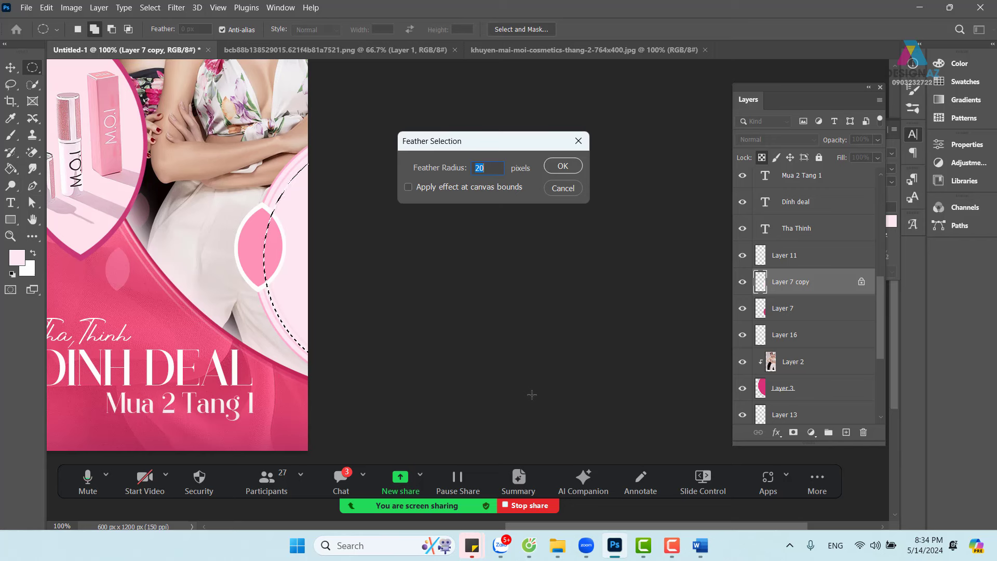
key("Delete")
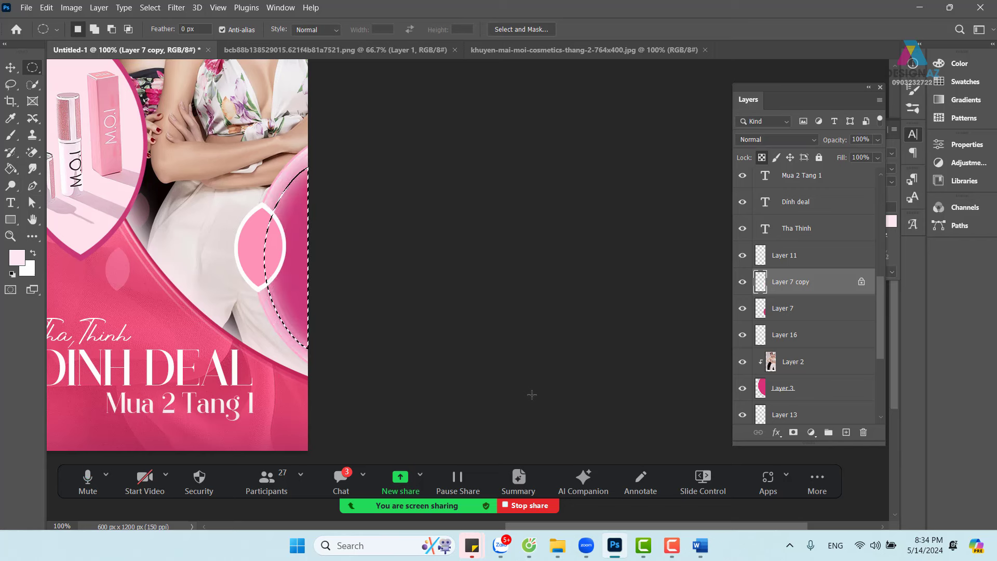
key("ctrl+d")
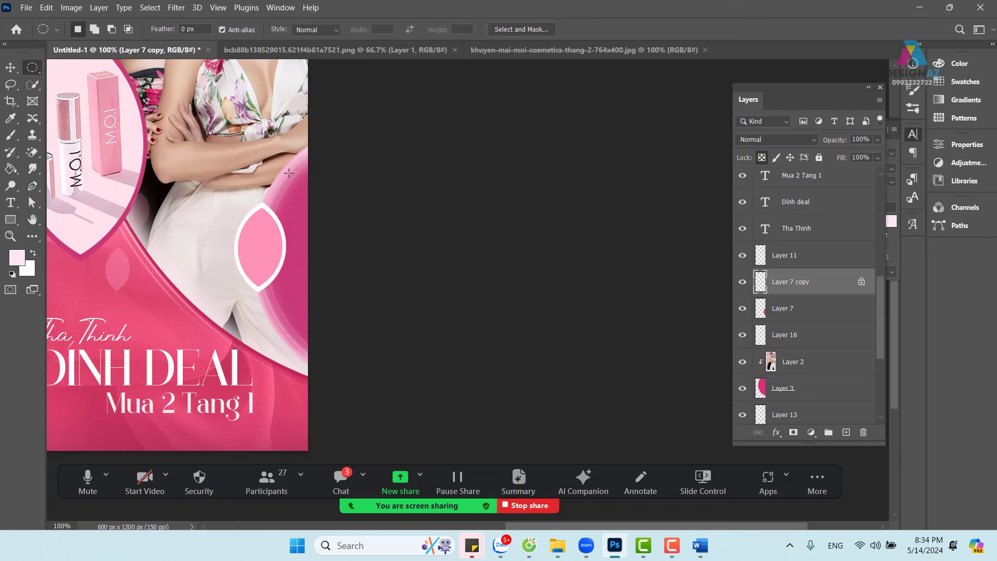
Step: Fade the Layer 7 copy to 45% opacity
key("v")
left_click_drag(285, 188, 319, 228)
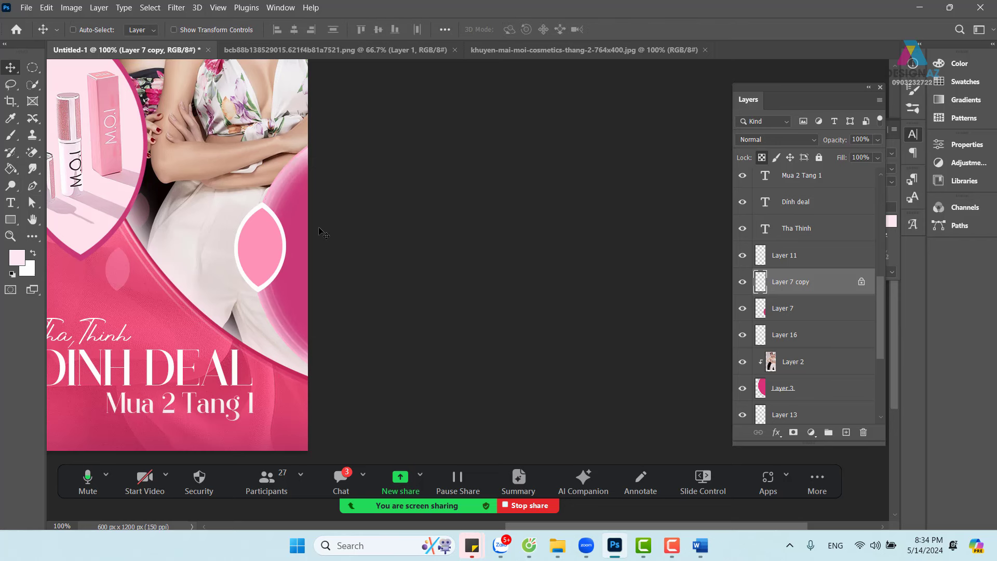
key("2")
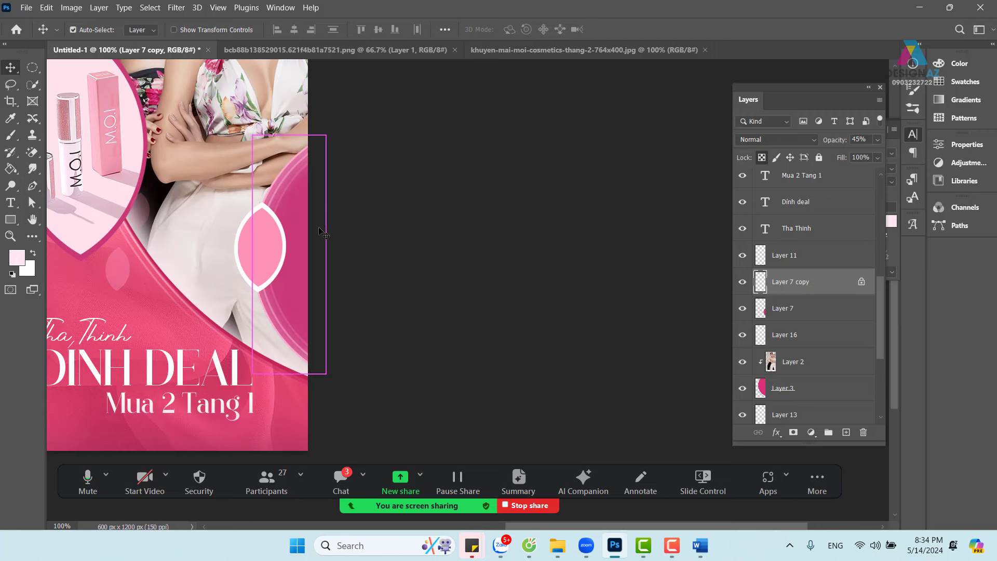
key("ctrl+minus")
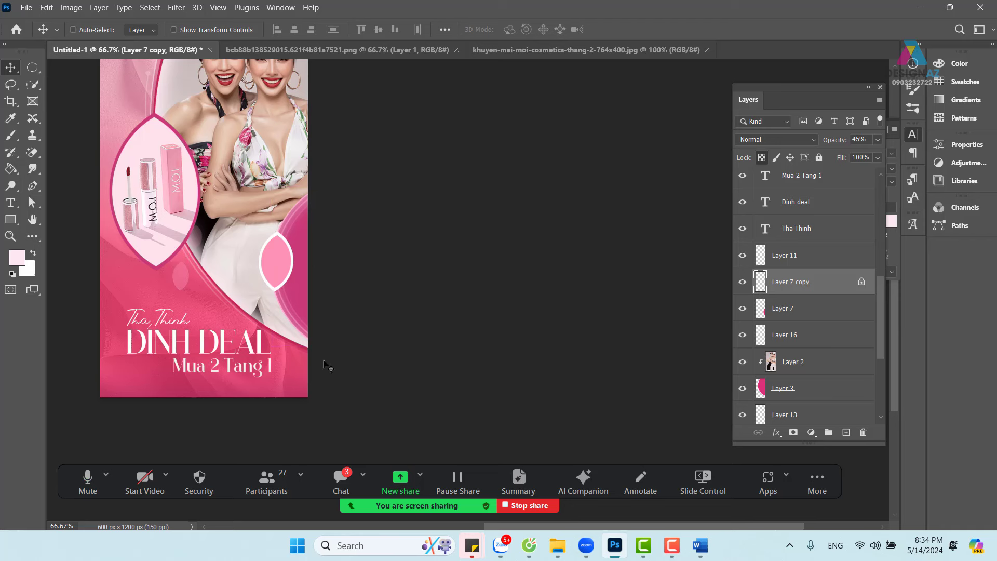
Step: Move the Layer 10 lipstick image into the left leaf shape
left_click_drag(209, 242, 274, 322)
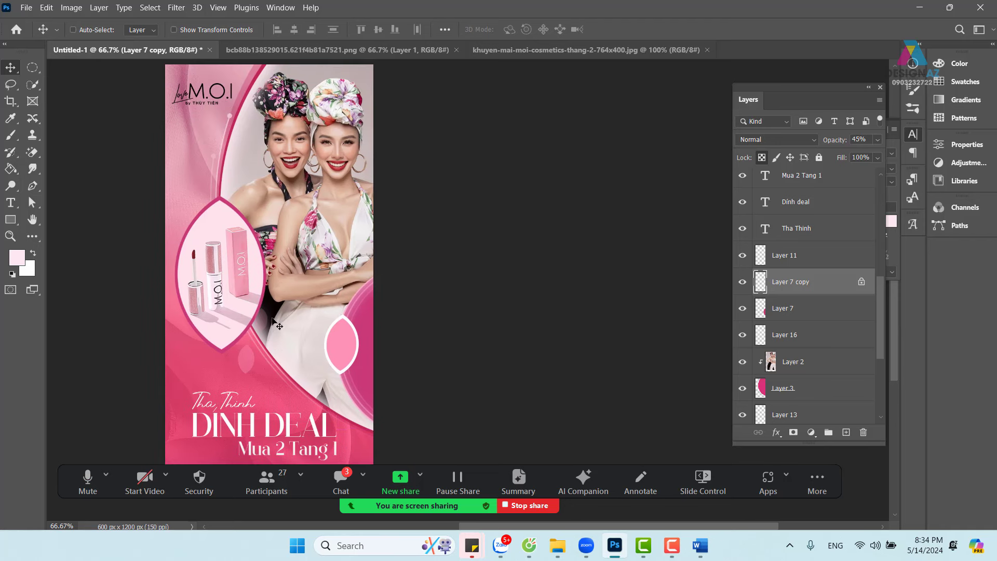
right_click(216, 218)
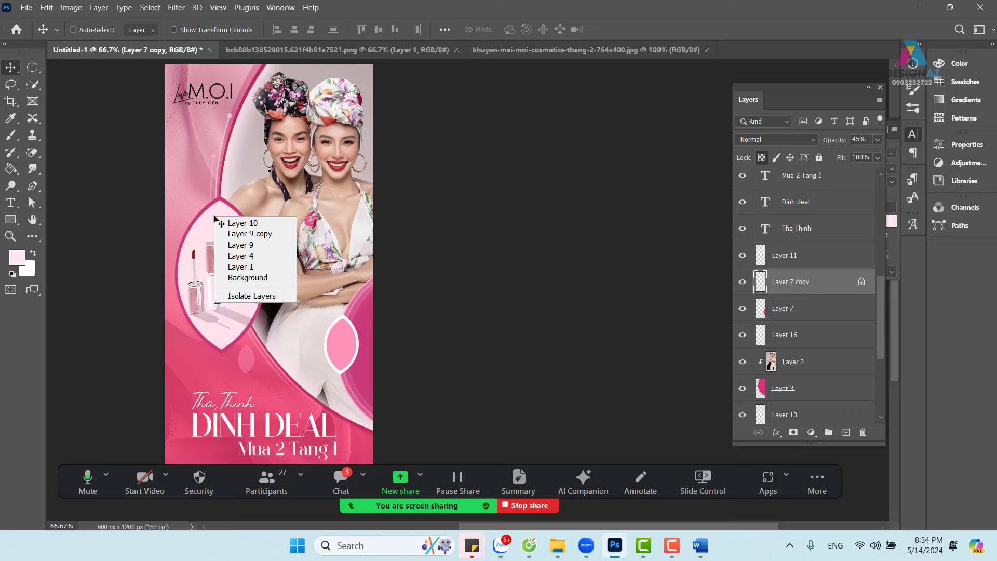
left_click(242, 225)
left_click_drag(243, 229, 223, 237)
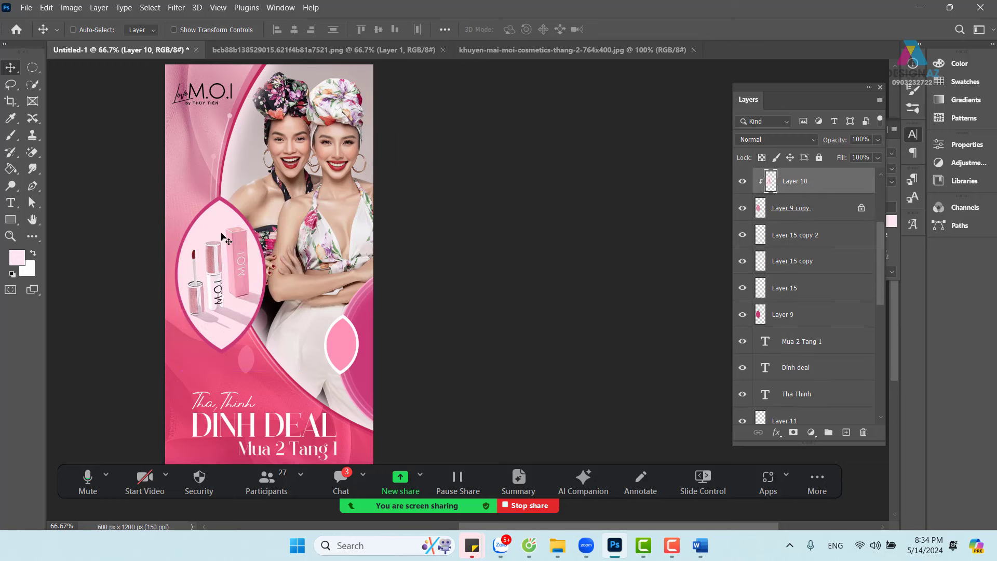
Step: Fill the left leaf's outline with light pink on a new layer
left_click(761, 210, "ctrl")
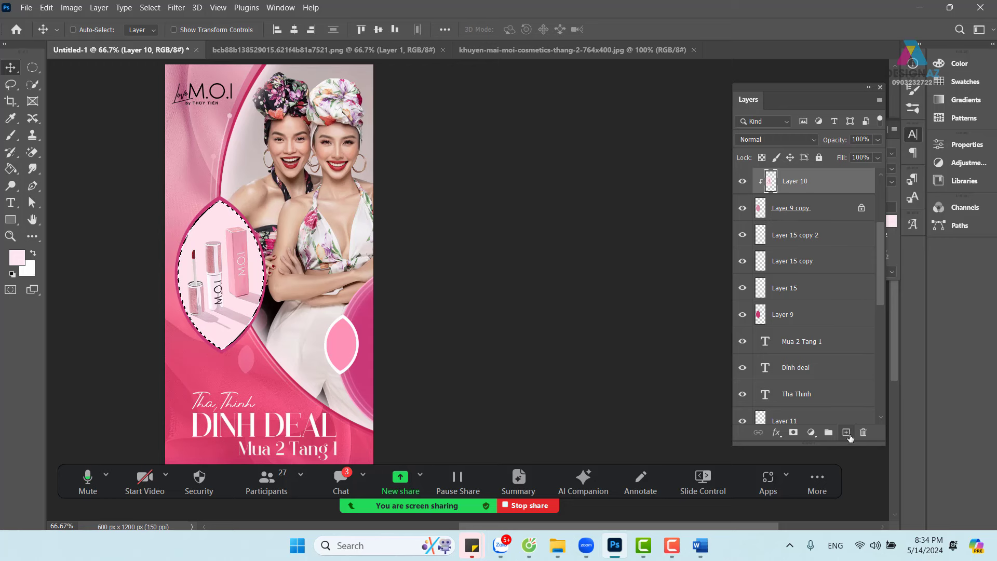
left_click(848, 434)
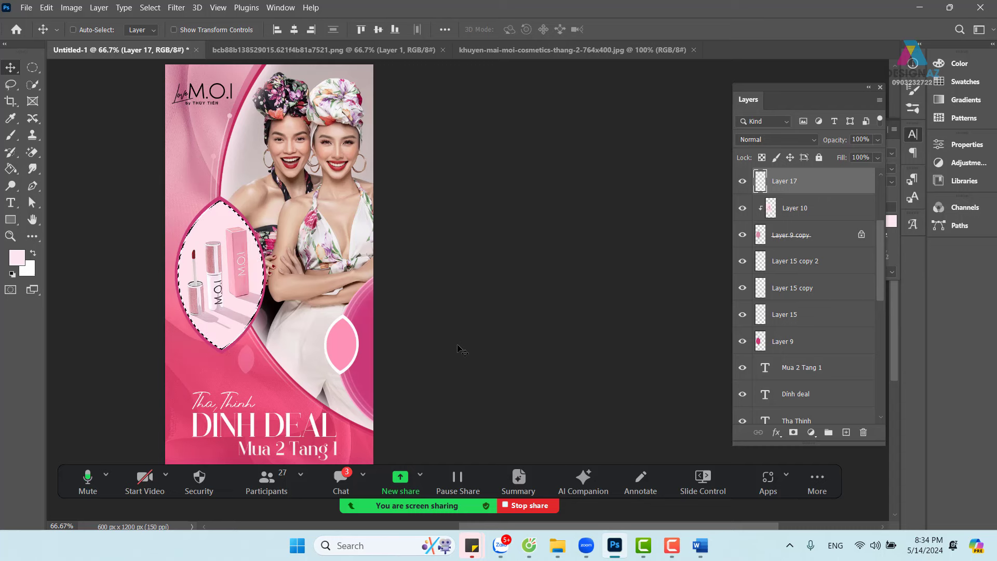
key("alt+BackSpace")
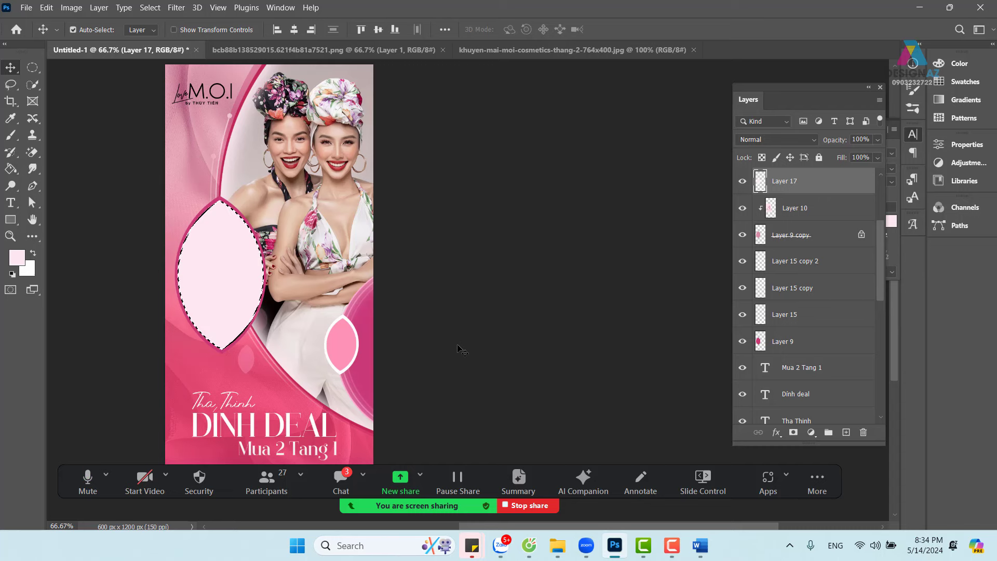
Step: Clear a 20 px feathered oval from the pink fill to frame the lipstick image
key("ctrl+plus")
left_click_drag(277, 308, 378, 308)
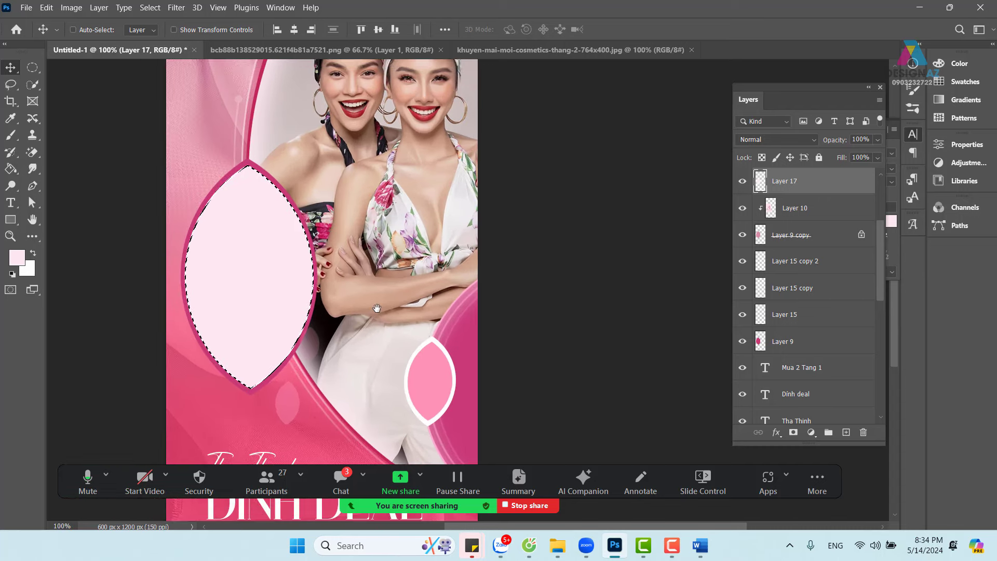
key("m")
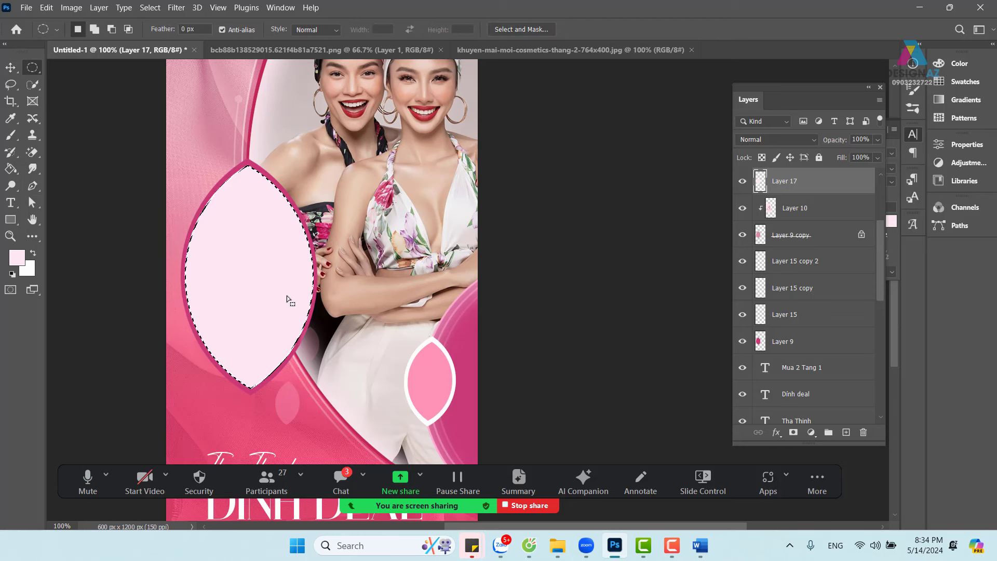
mouse_move(287, 296)
left_mouse_down()
mouse_move(270, 298)
mouse_move(279, 291)
left_mouse_up()
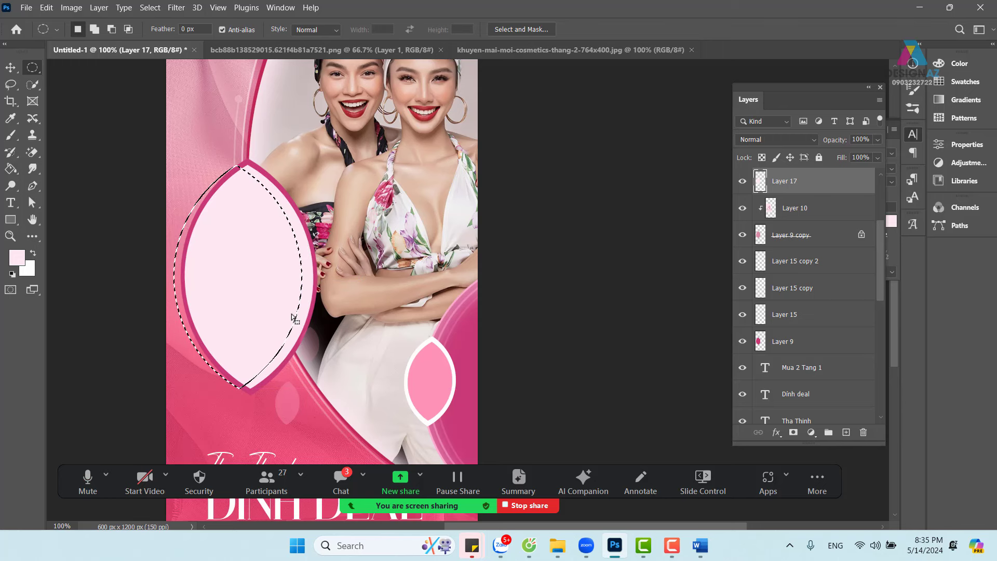
key("Delete")
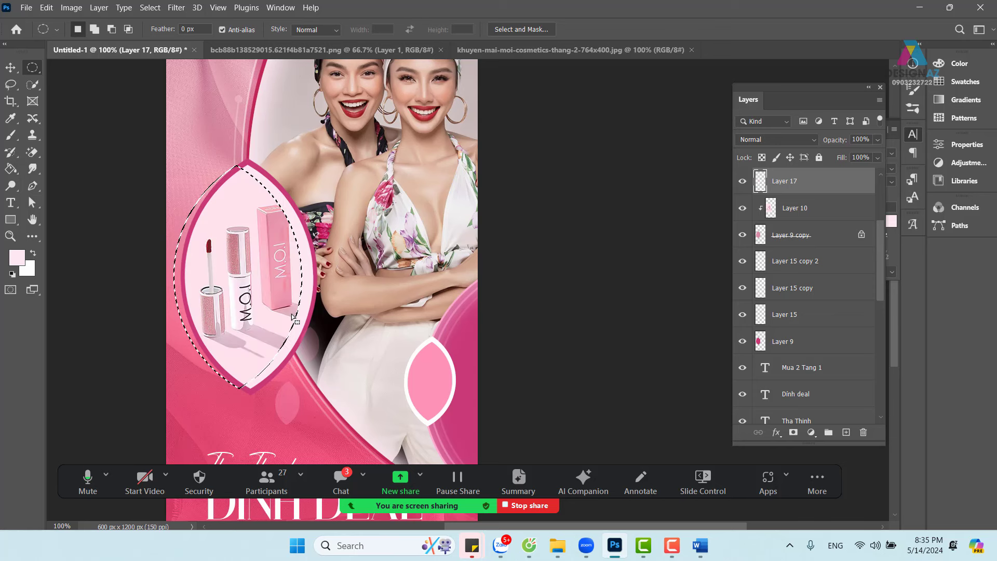
key("ctrl+z")
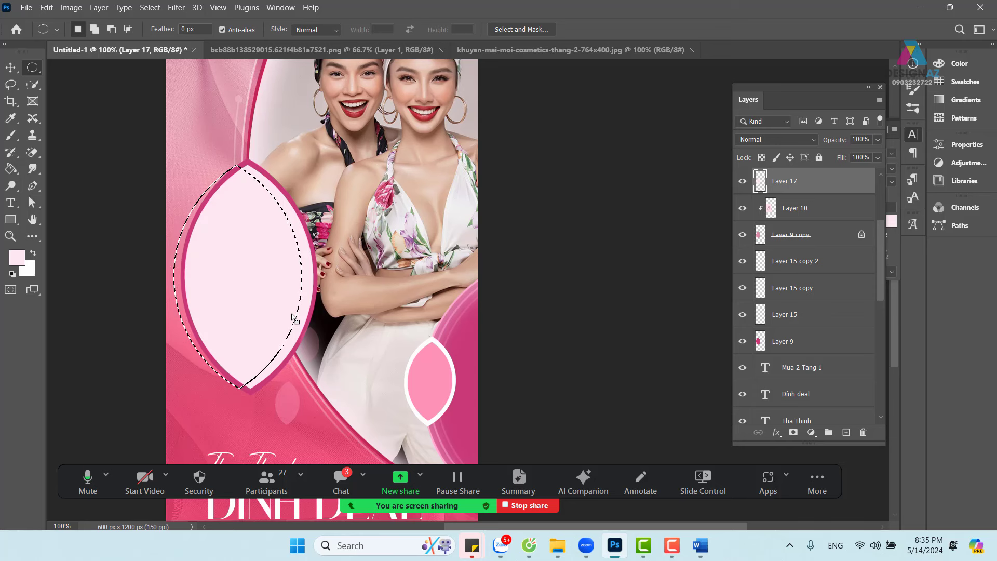
key("shift+F6")
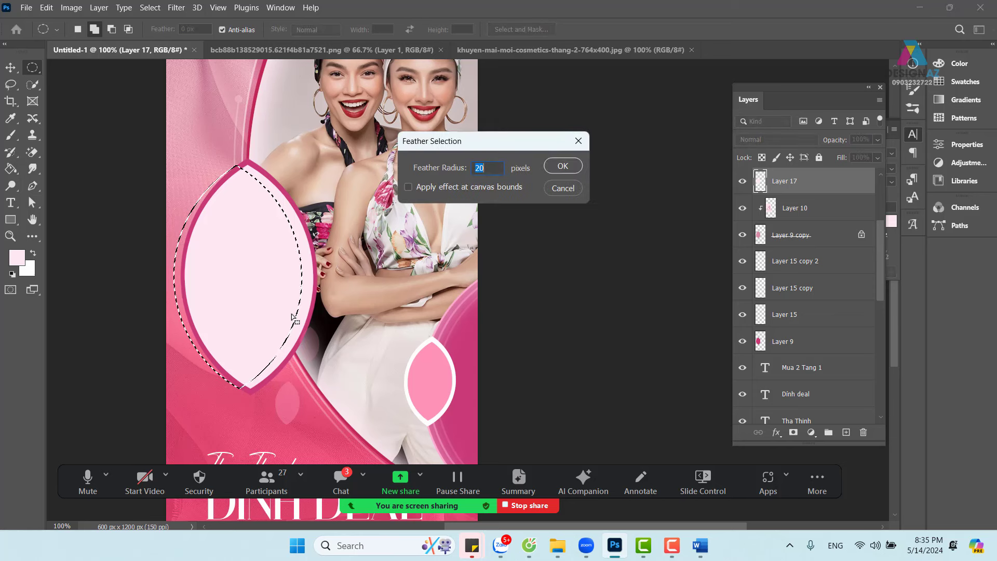
key("Return")
key("Delete")
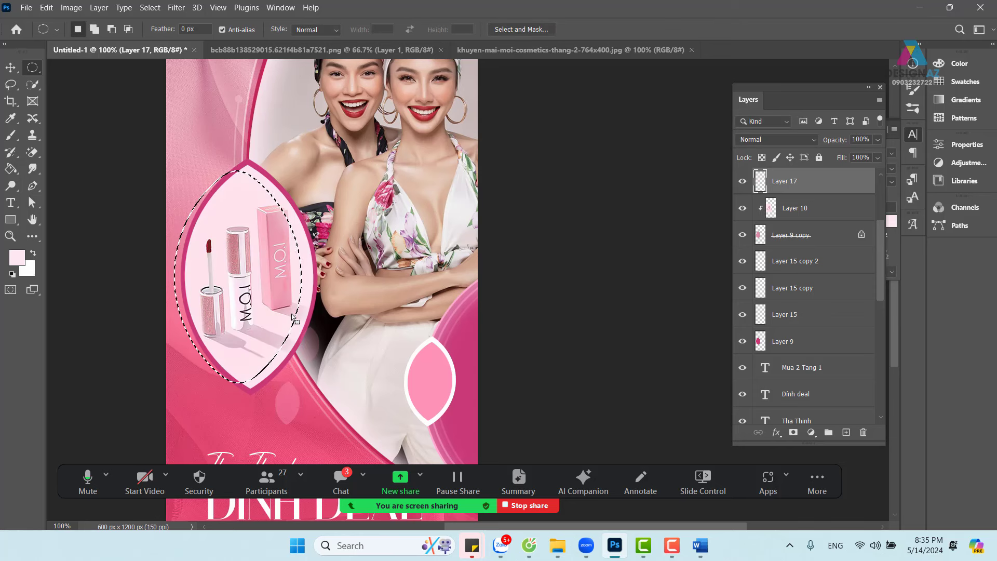
key("v")
key("ctrl+d")
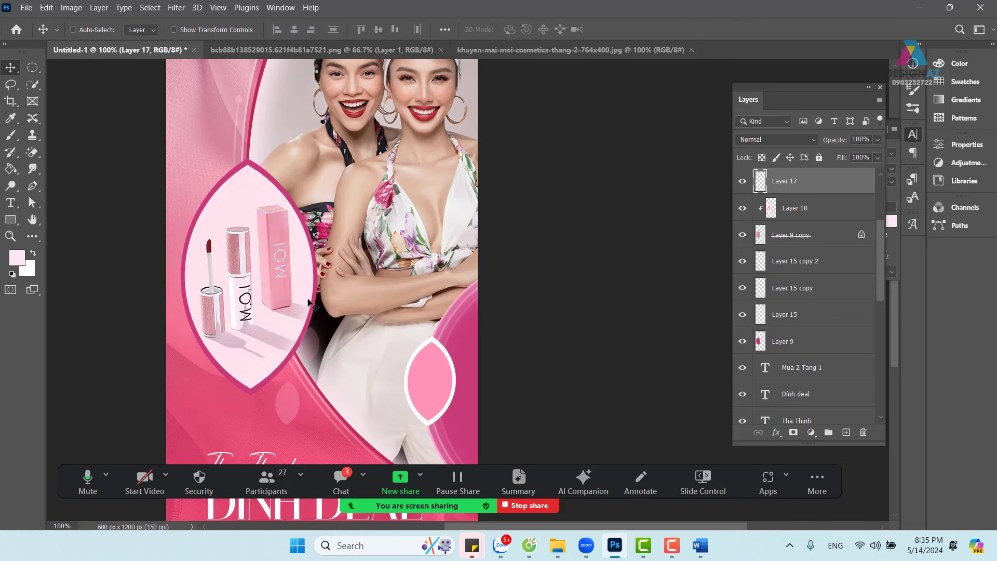
left_click_drag(302, 298, 264, 263)
Step: Lock transparency on the Layer 9 leaf copy, fill it with pale pink and shift it left
right_click(310, 320)
left_click(334, 379)
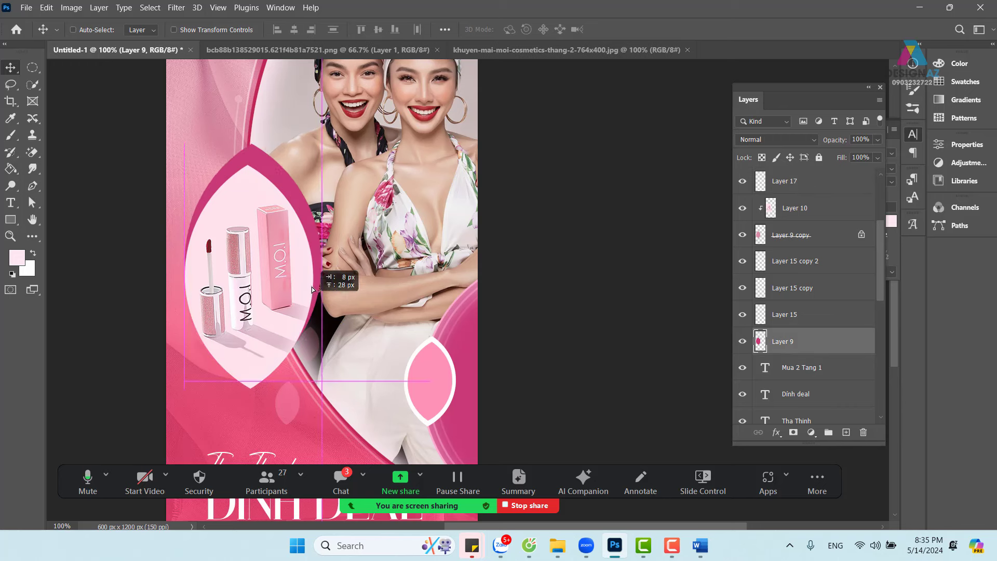
left_click_drag(312, 286, 328, 257)
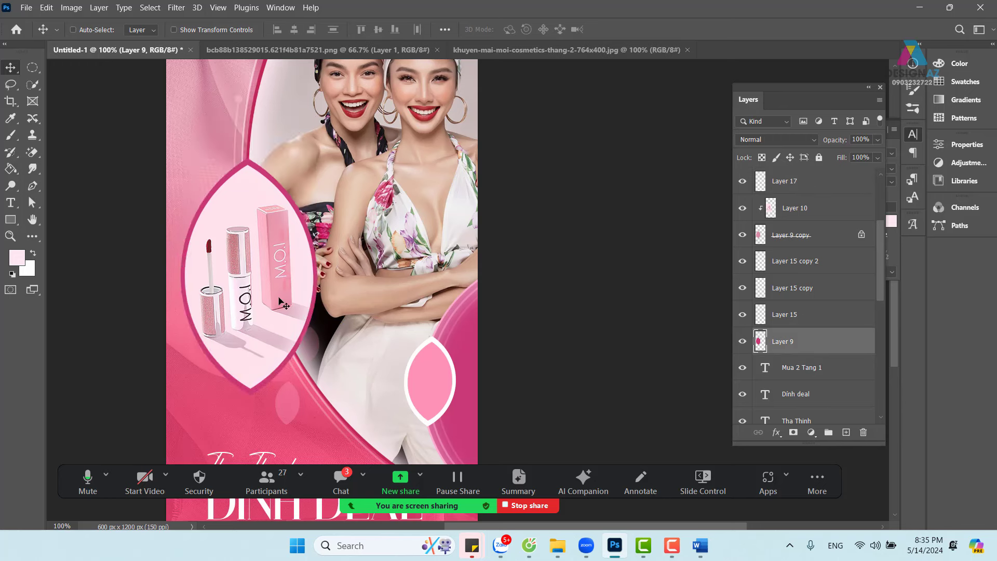
left_click_drag(352, 312, 438, 287)
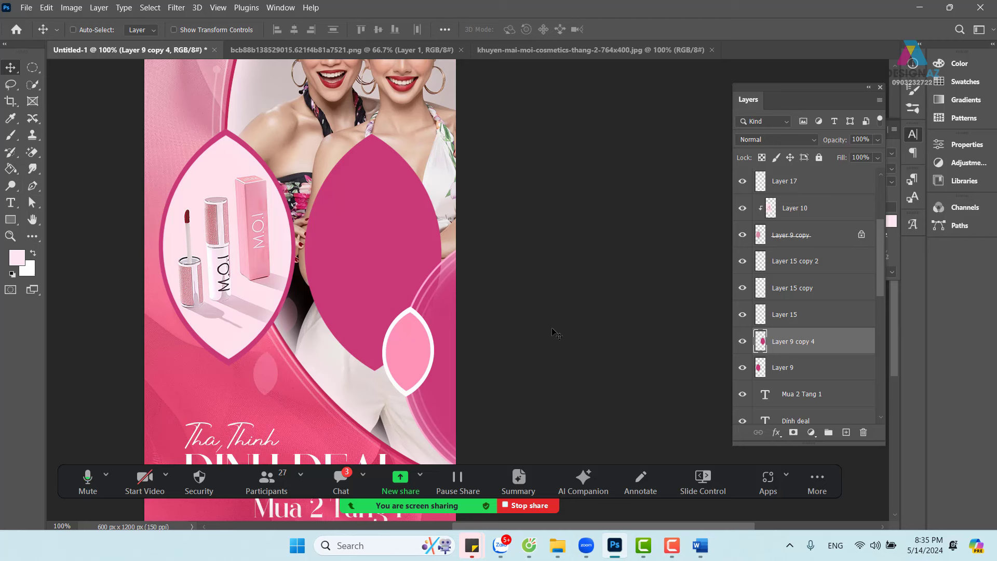
key("i")
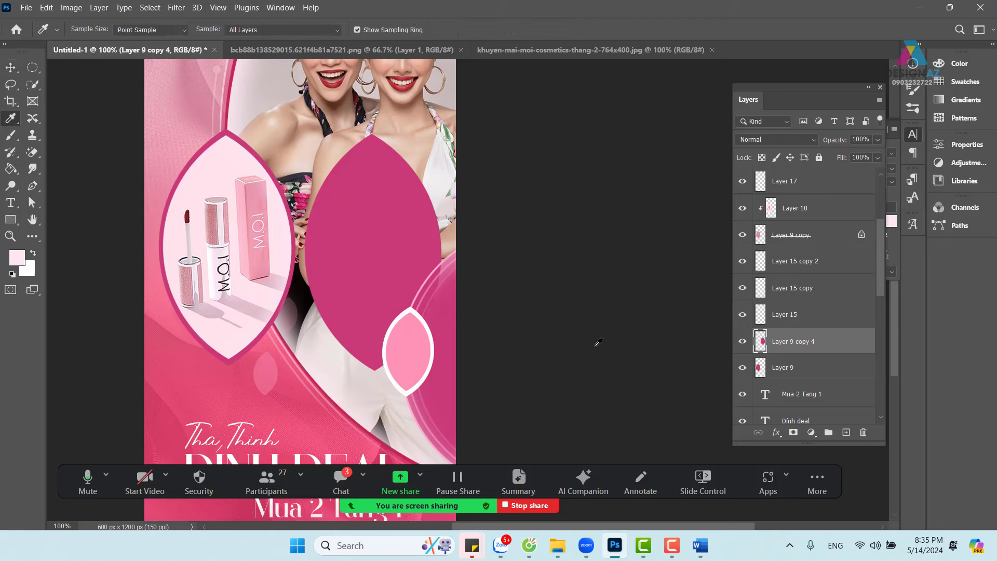
left_click(761, 158)
key("alt+BackSpace")
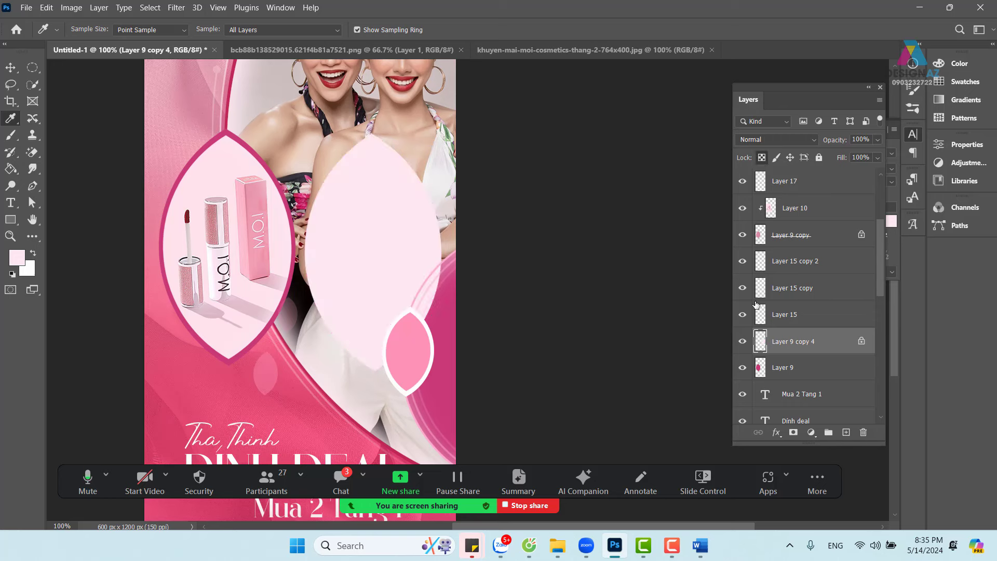
key("v")
left_click_drag(396, 276, 360, 251)
Step: Select a band over the pale leaf's top with a 50 px feather
left_click(32, 67)
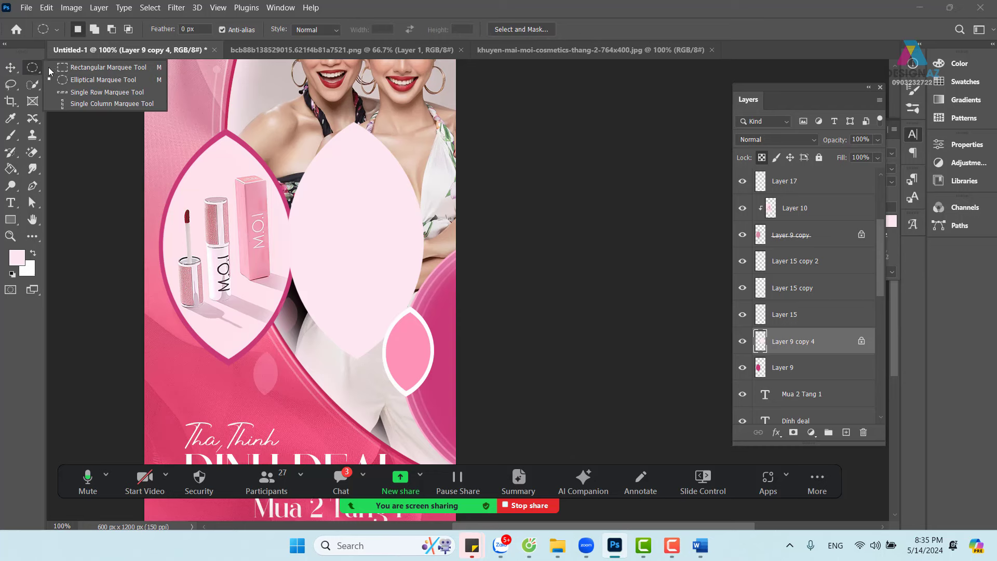
left_click(104, 67)
scroll(332, 174, "up", 3)
scroll(249, 239, "right", 3)
left_click_drag(121, 103, 167, 125)
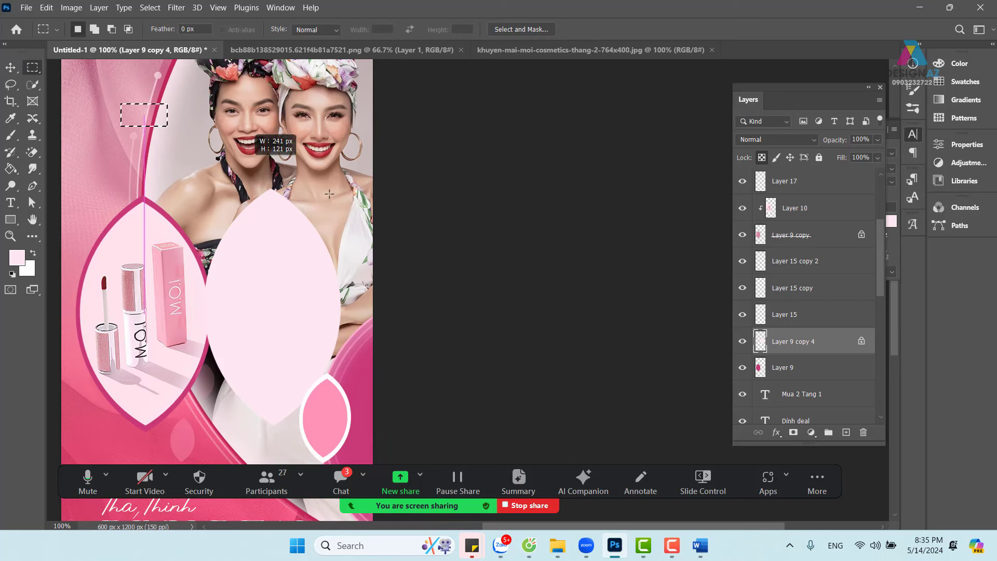
left_click_drag(329, 194, 480, 235)
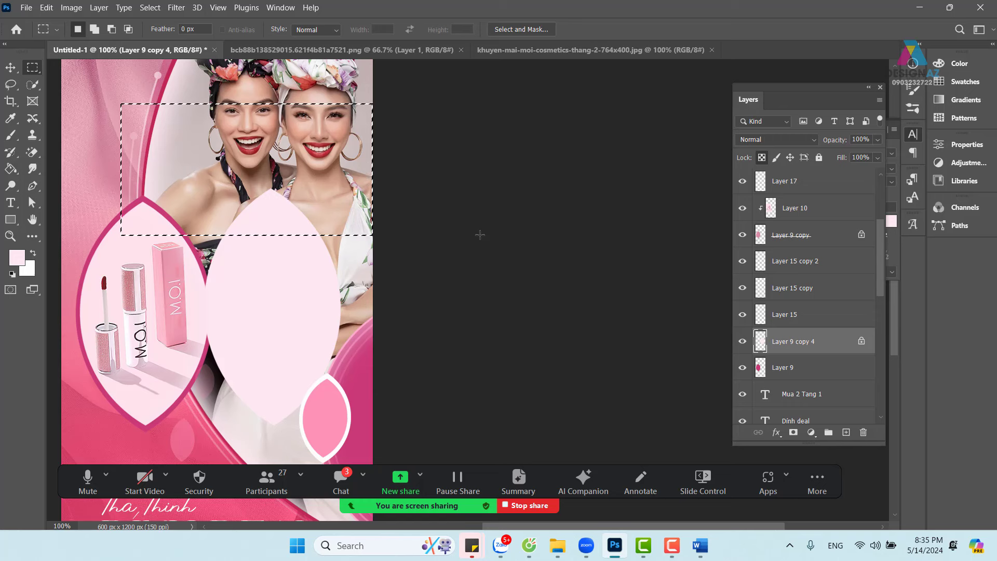
key("shift+F6")
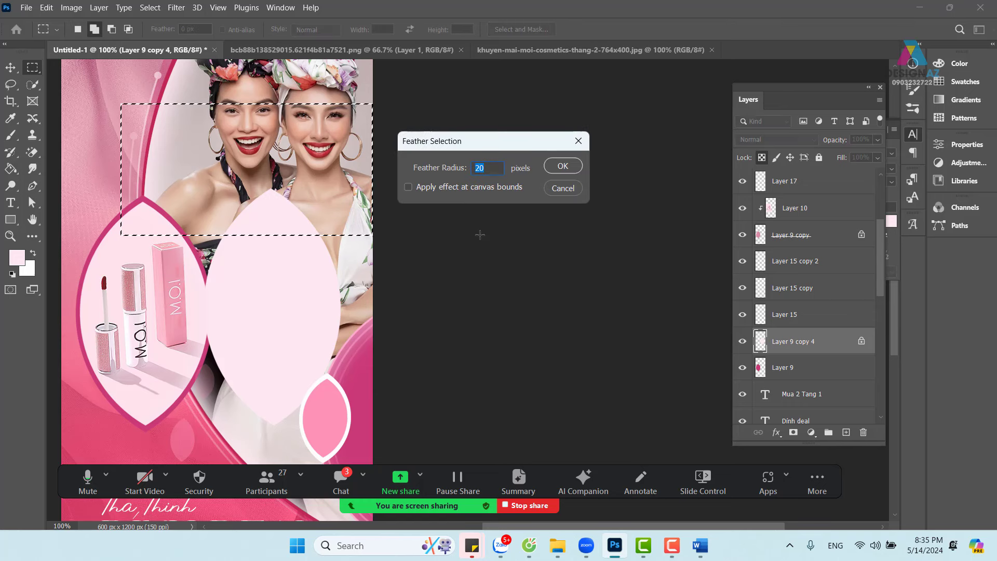
type("5")
key("Return")
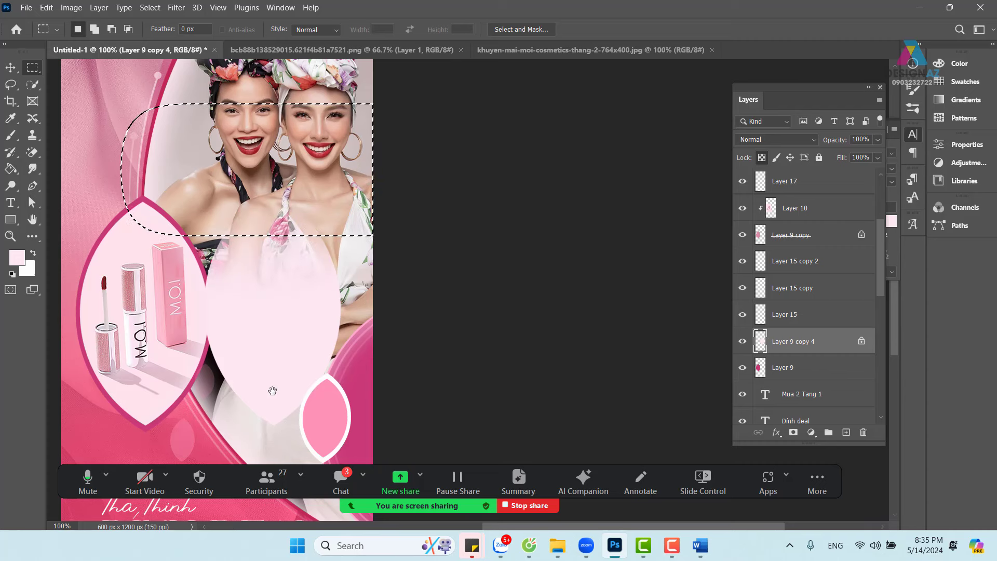
Step: Select the leaf's lower band, feather it 50 px and delete the pale pink inside
left_click_drag(272, 391, 337, 221)
left_click_drag(162, 361, 509, 184)
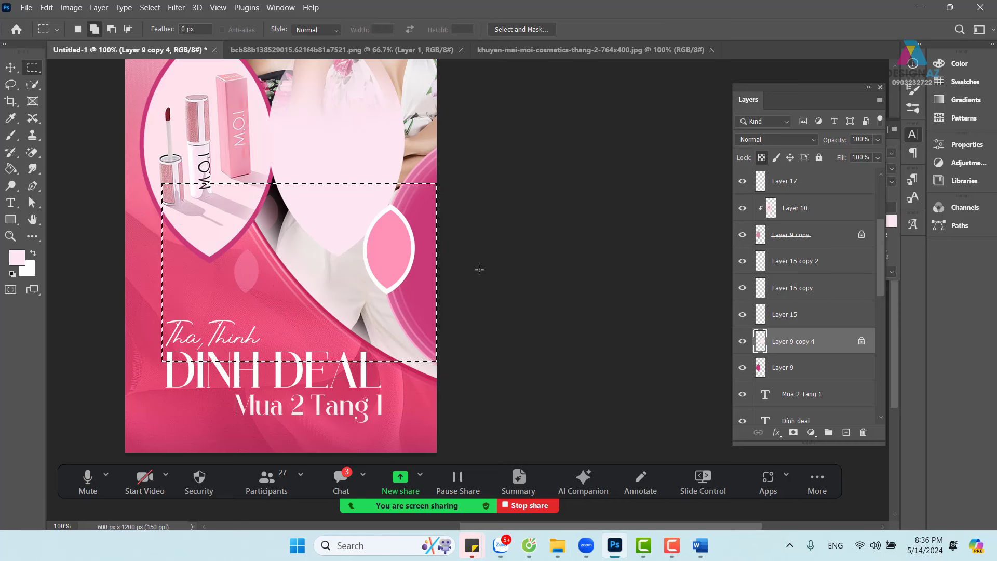
key("shift+F6")
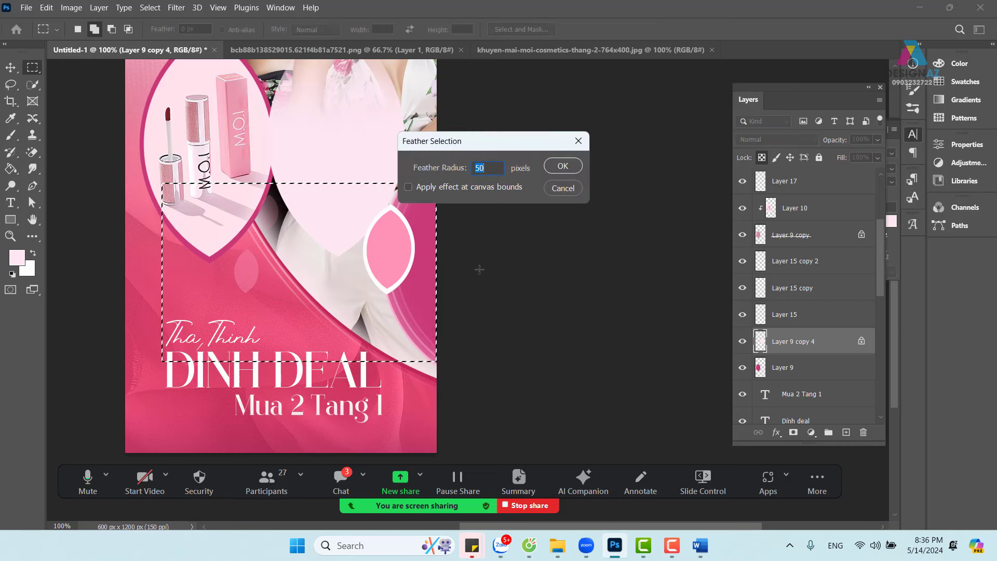
key("Return")
key("Delete")
key("ctrl+d")
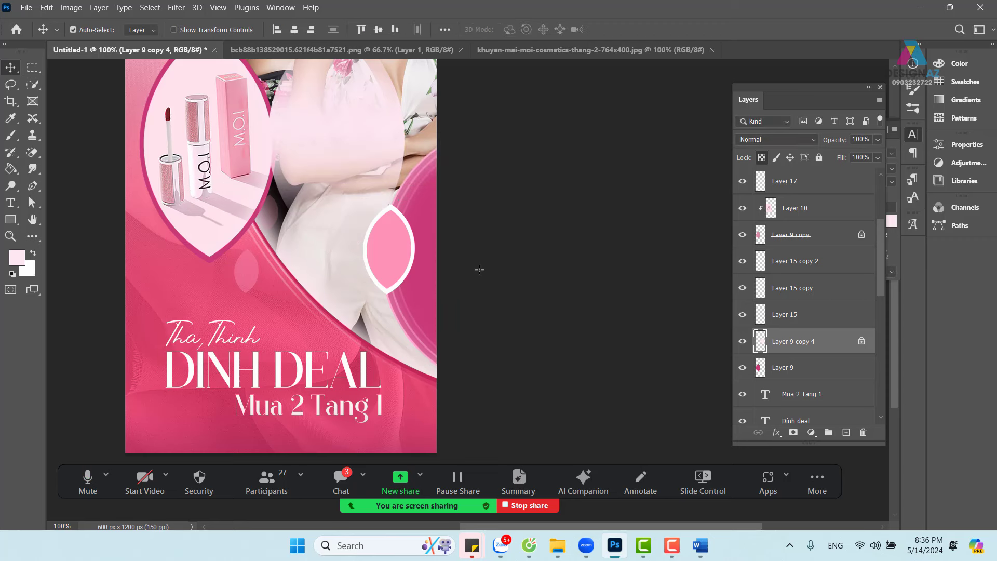
left_click_drag(329, 154, 301, 224)
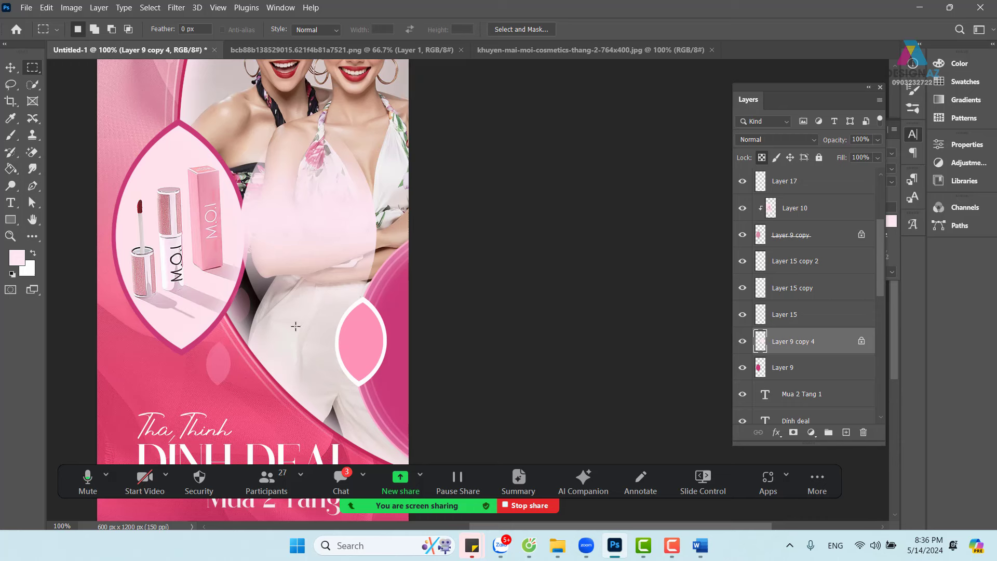
Step: Move the pale patch left behind the product leaf and lower its opacity to 74%
key("v")
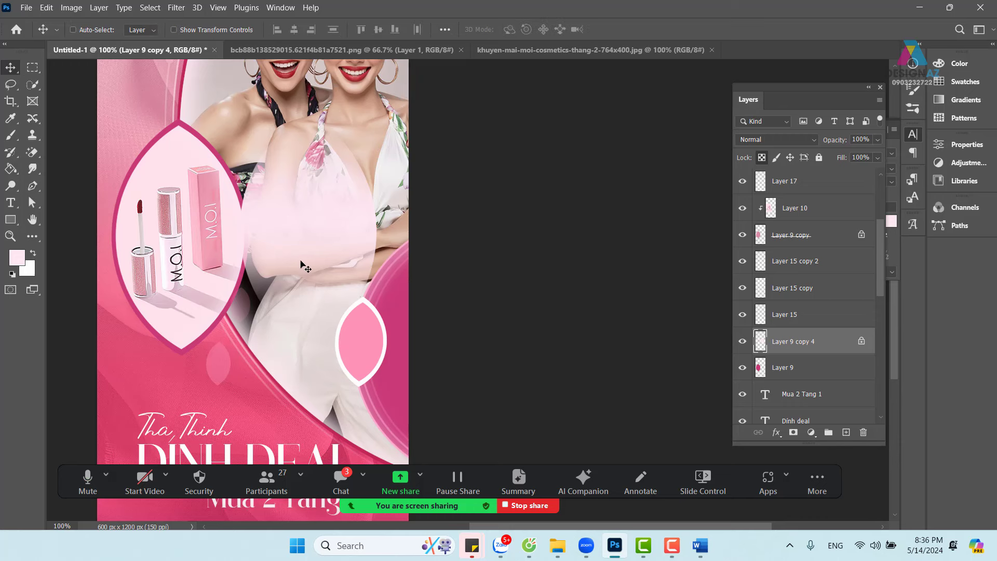
left_click_drag(309, 268, 182, 247)
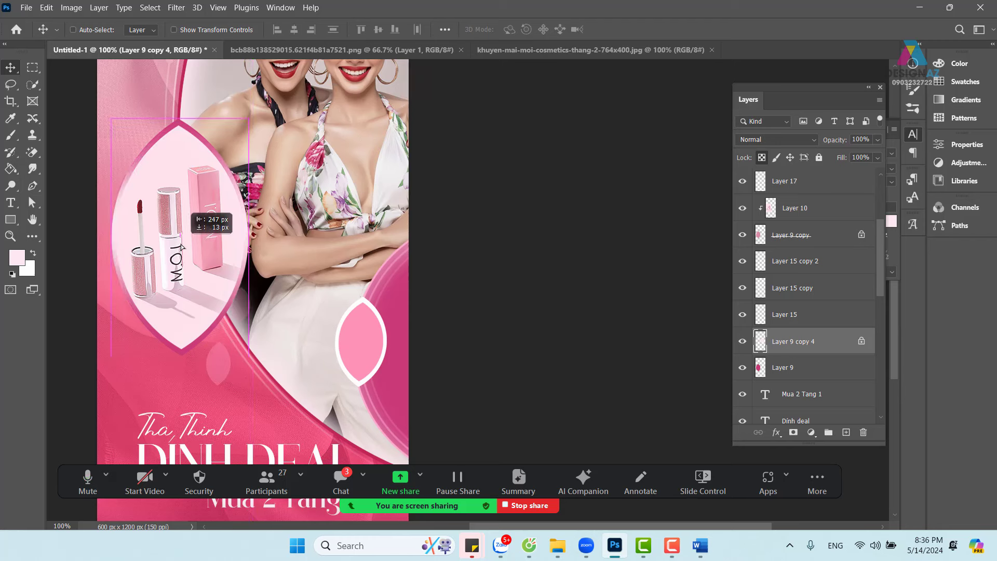
left_click_drag(181, 246, 181, 248)
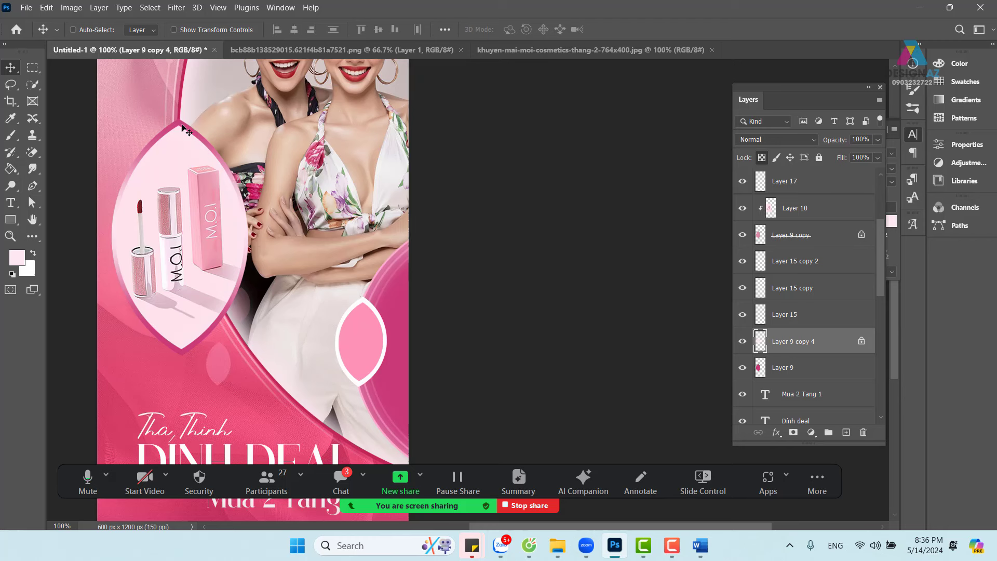
left_click(877, 140)
left_click_drag(875, 157, 870, 156)
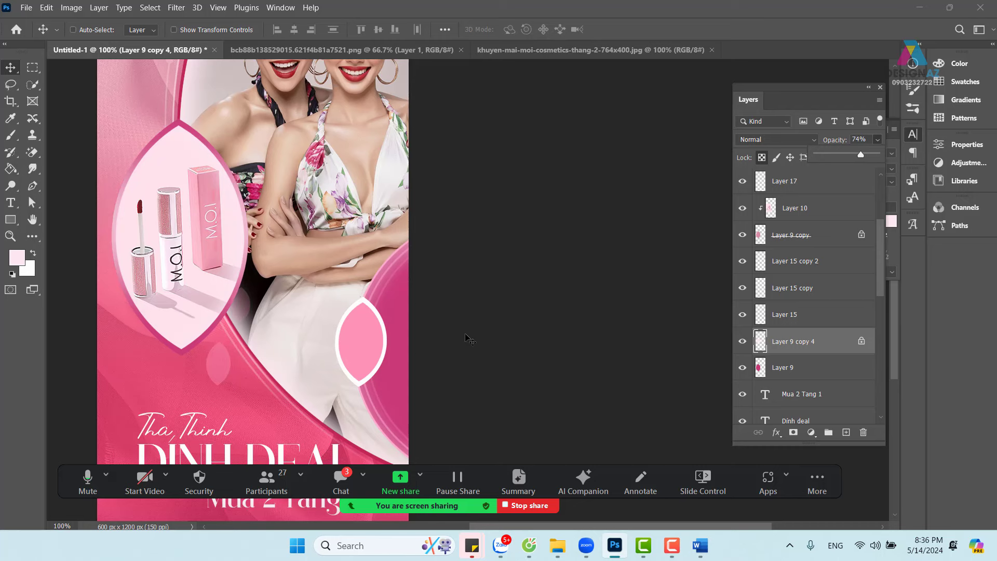
key("ctrl+minus")
mouse_move(311, 338)
left_mouse_down()
mouse_move(284, 317)
mouse_move(283, 283)
mouse_move(291, 359)
mouse_move(312, 351)
left_mouse_up()
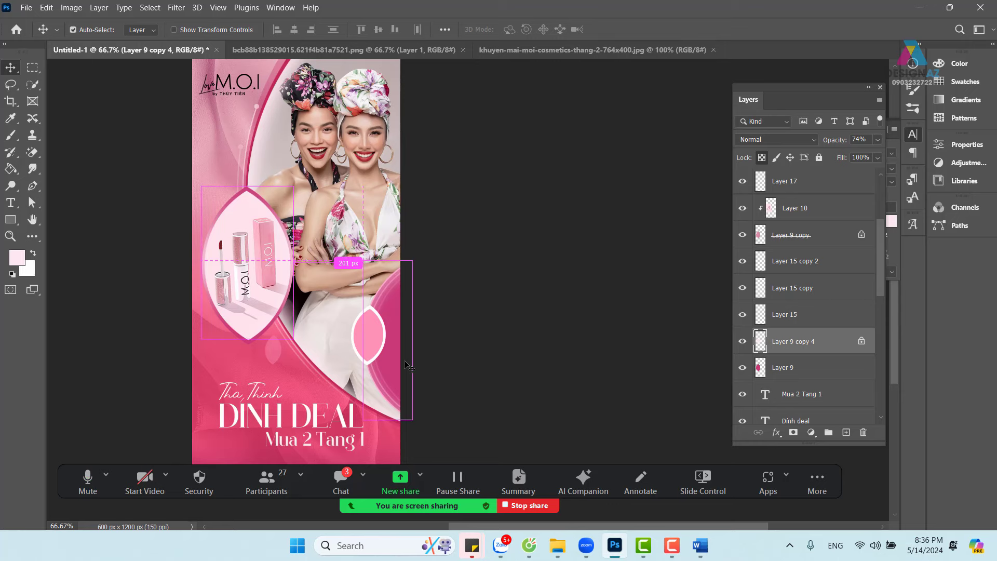
Step: Enter full-screen mode without menus, then zoom and pan to review the DINH DEAL title area
scroll(409, 367, "down", 1)
key("f")
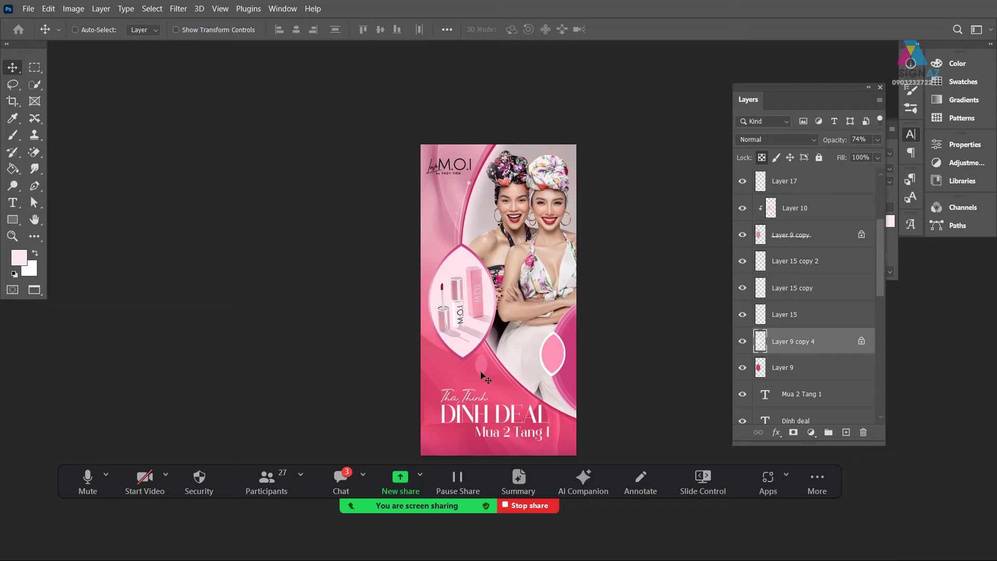
key("f")
left_click_drag(600, 371, 532, 331)
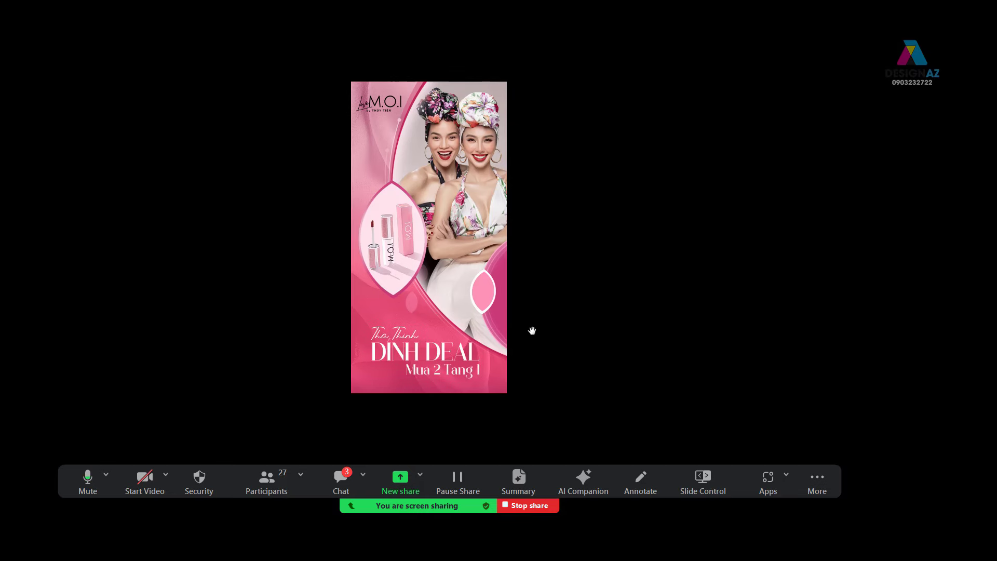
key("ctrl+plus")
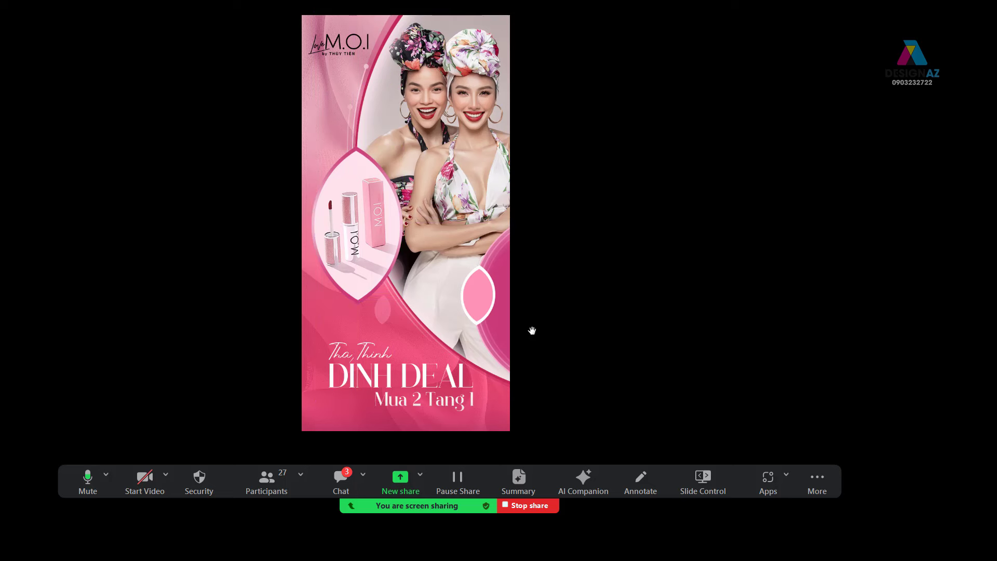
left_click_drag(488, 295, 485, 317)
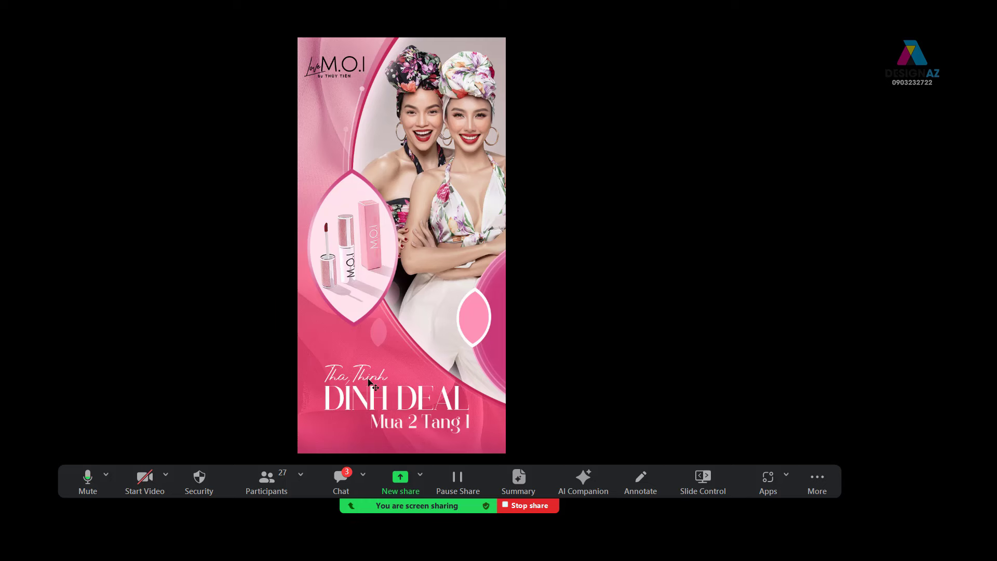
scroll(344, 383, "up", 3)
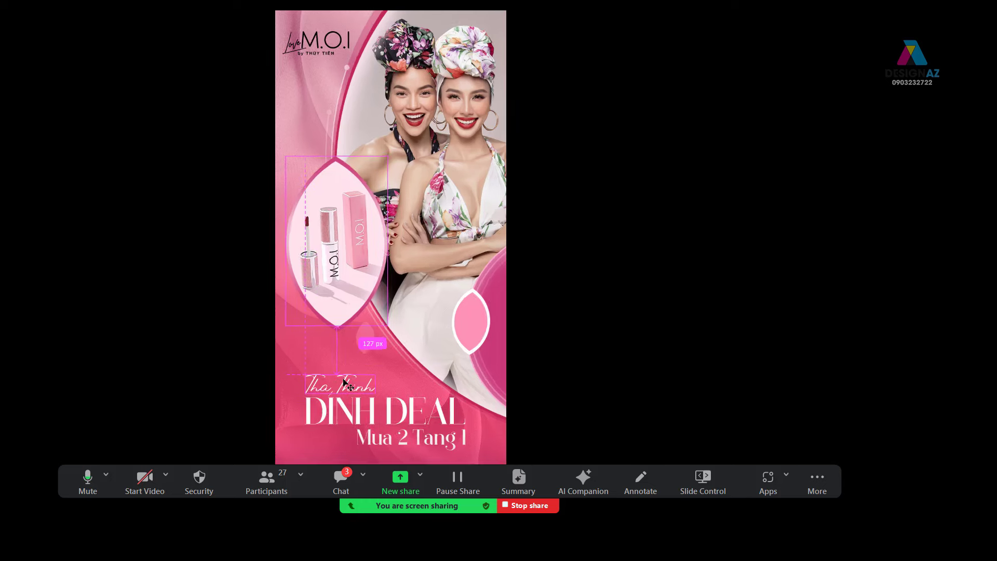
left_click_drag(344, 383, 401, 176)
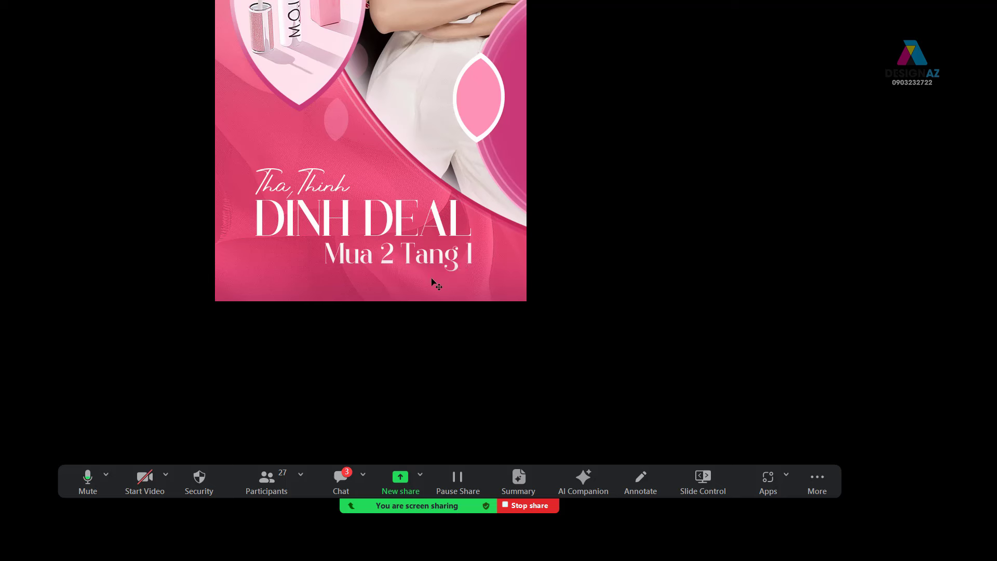
Step: Select Layer 14, then zoom and pan to inspect the small pink leaf and whole poster
right_click(359, 292)
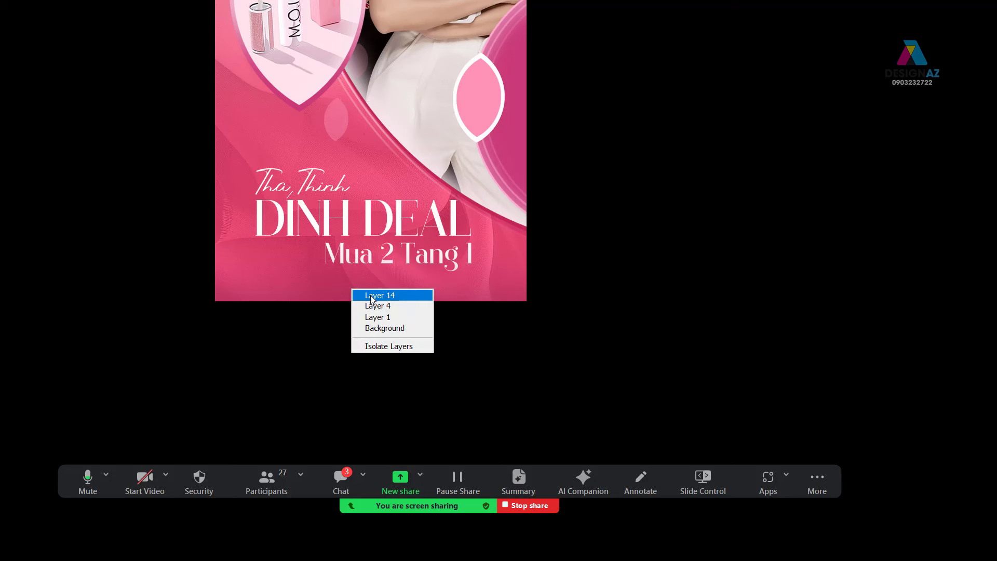
left_click(371, 292)
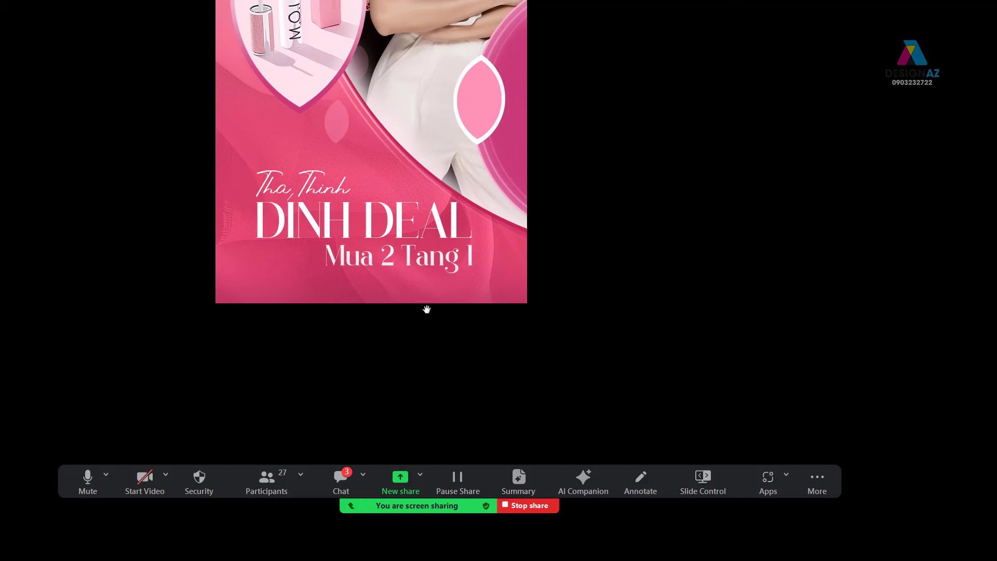
scroll(426, 310, "up", 1)
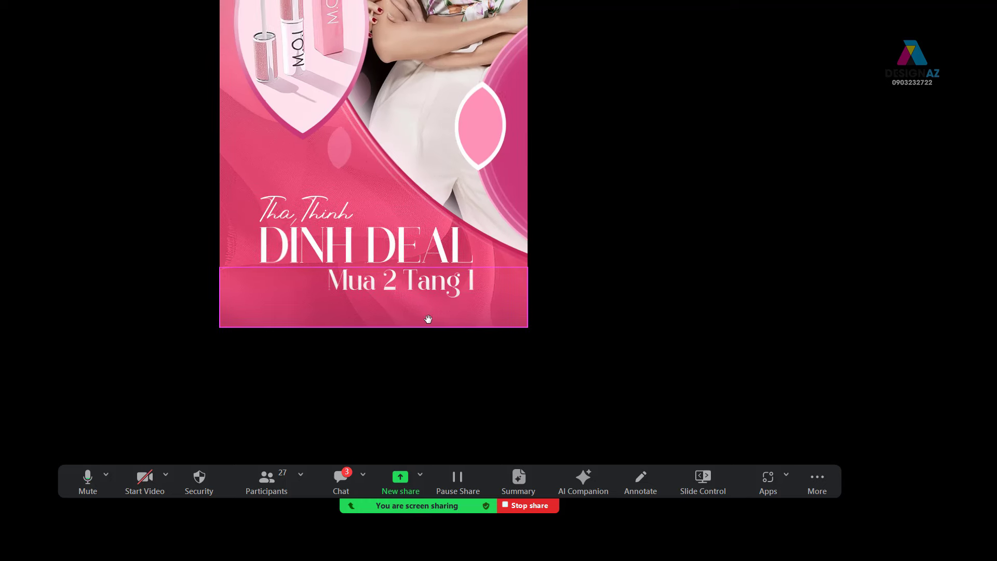
key("ctrl+minus")
left_click_drag(426, 321, 409, 395)
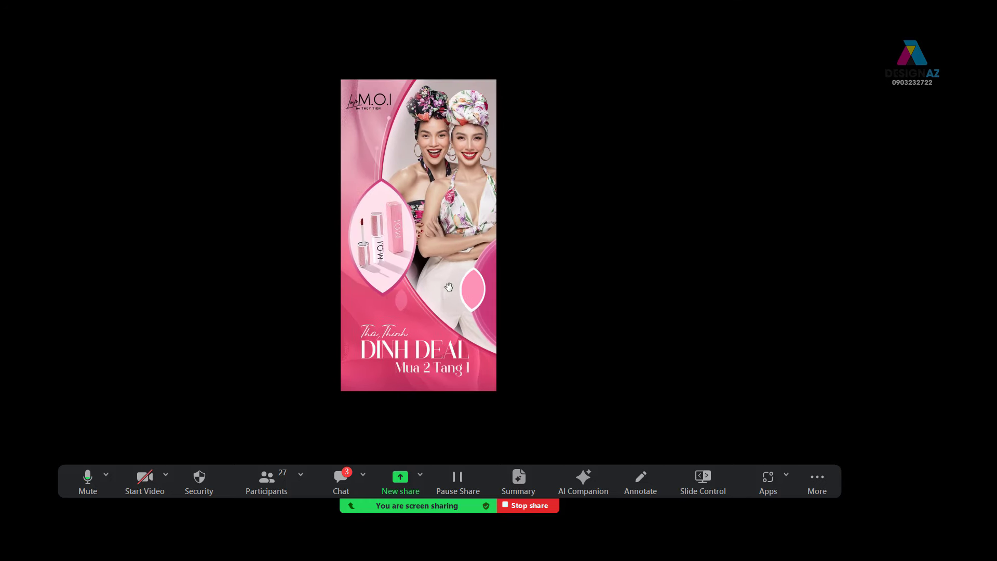
key("ctrl+plus")
key("ctrl+plus")
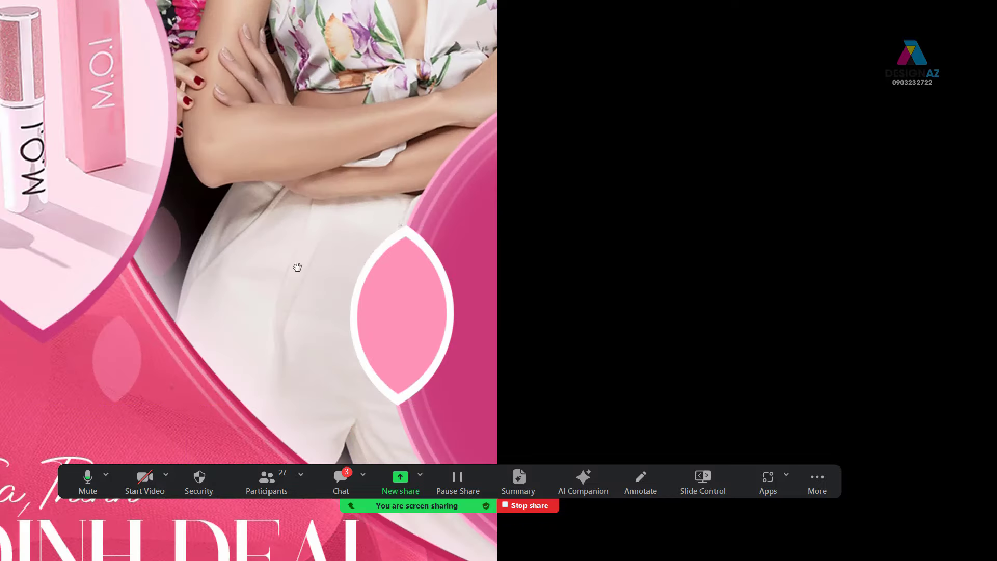
left_click_drag(318, 234, 418, 357)
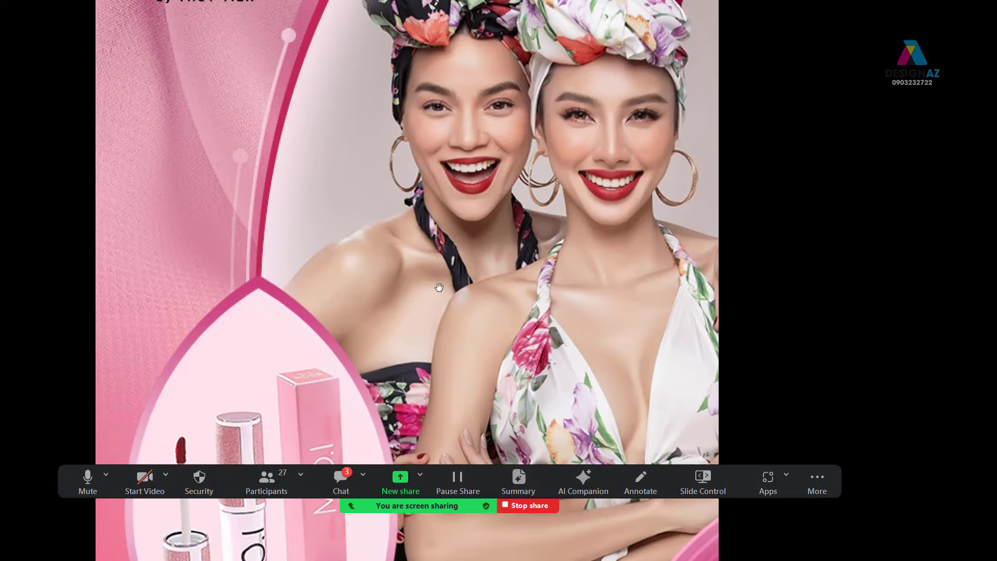
scroll(448, 257, "down", 3)
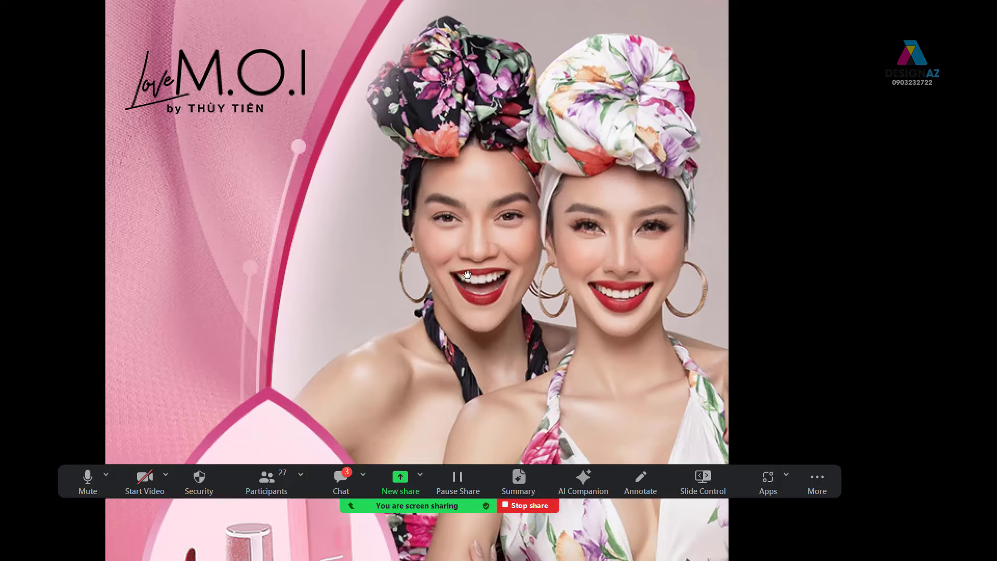
scroll(502, 253, "down", 5)
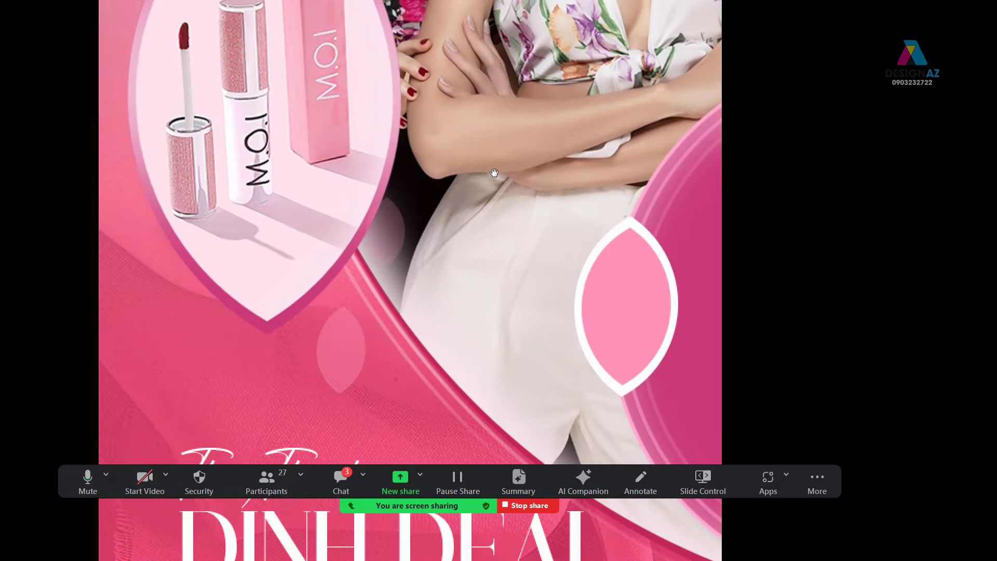
key("ctrl+0")
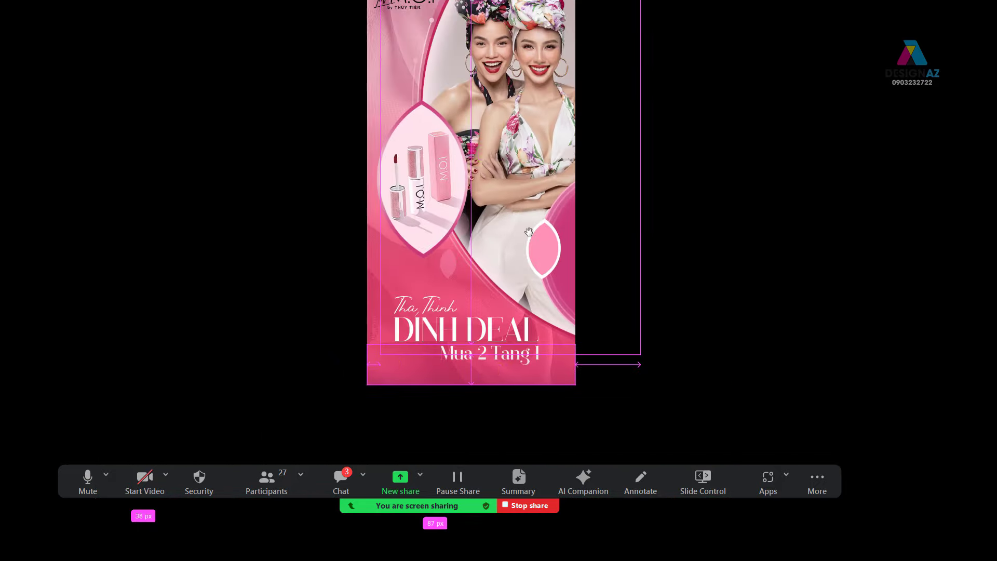
left_click_drag(538, 269, 527, 327)
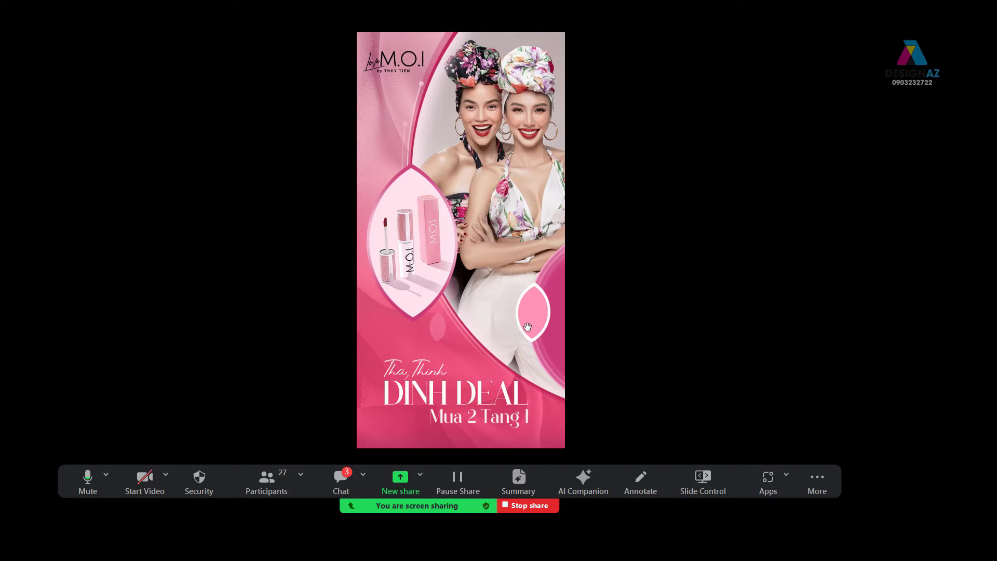
Step: Leave full-screen mode, centre the poster and close the Layers panel
key("f")
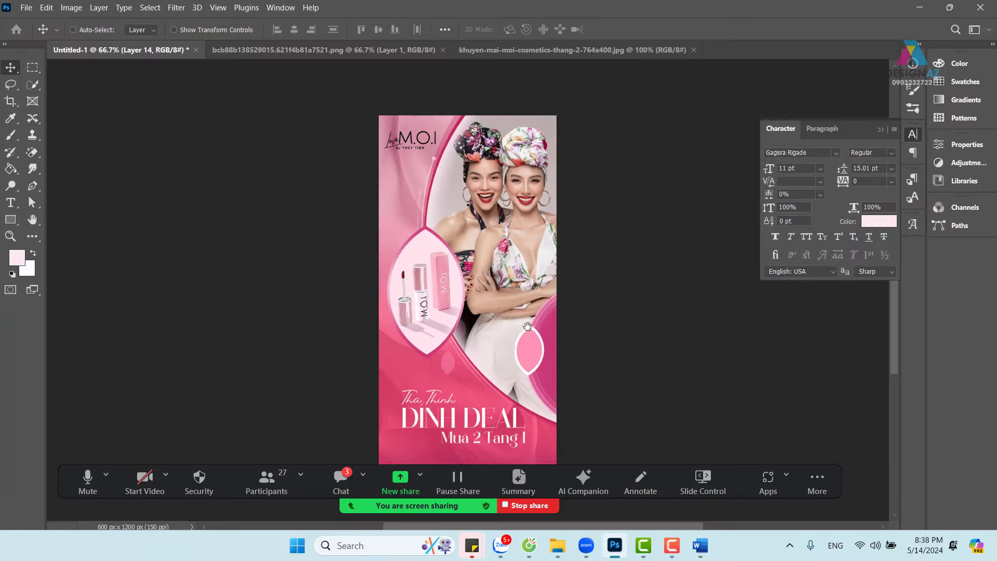
left_click_drag(536, 339, 458, 341)
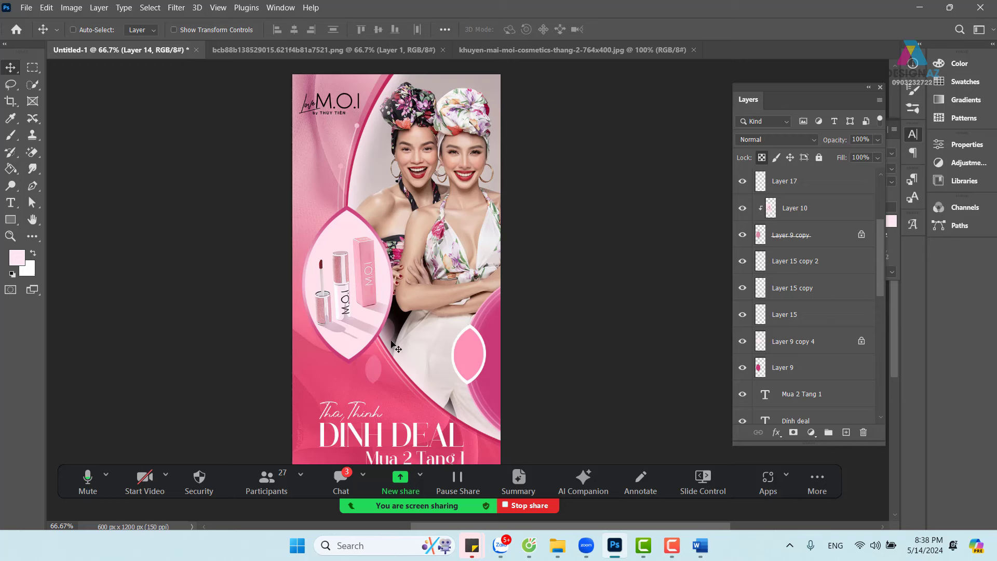
left_click_drag(467, 391, 550, 358)
left_click(881, 90)
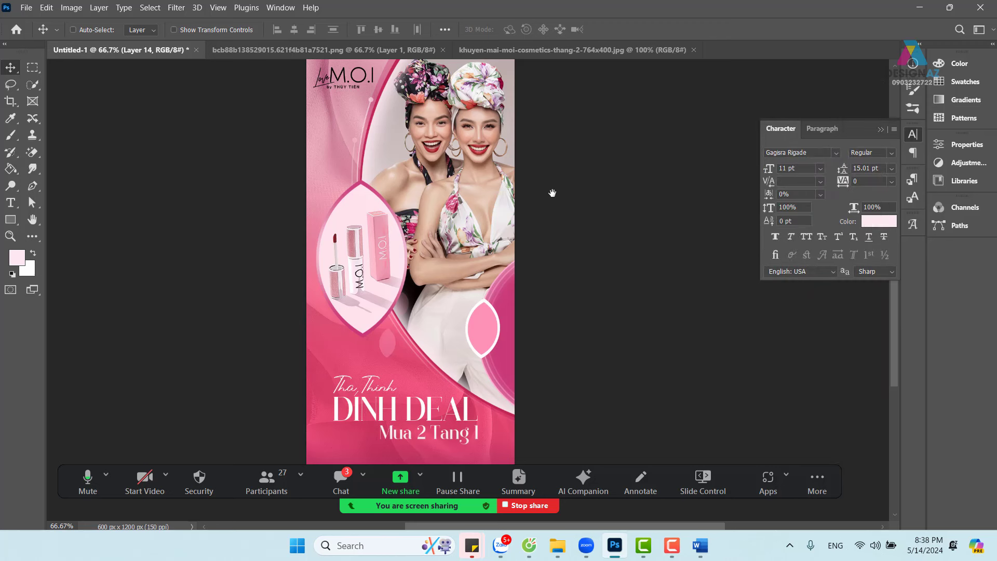
mouse_move(552, 191)
left_mouse_down()
mouse_move(537, 216)
mouse_move(540, 187)
left_mouse_up()
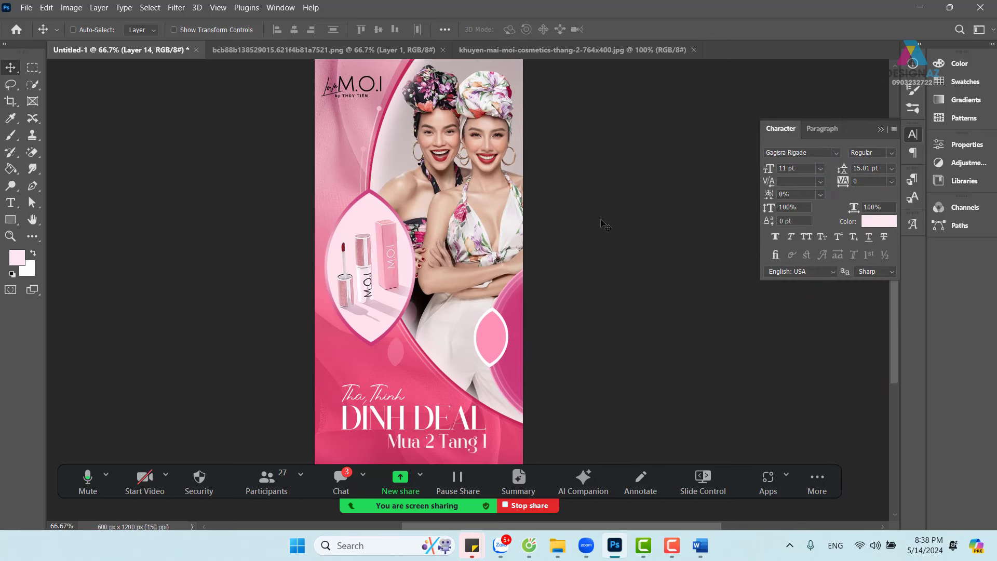
Step: In full-screen view, shift the lipstick photo slightly left inside the left oval and check its opacity
key("f")
key("f")
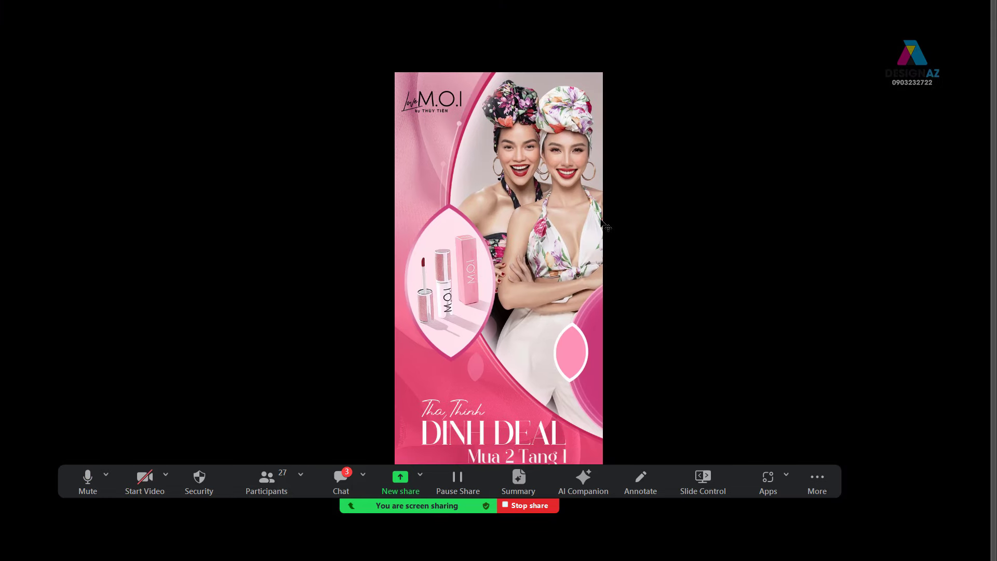
left_click_drag(654, 271, 618, 237)
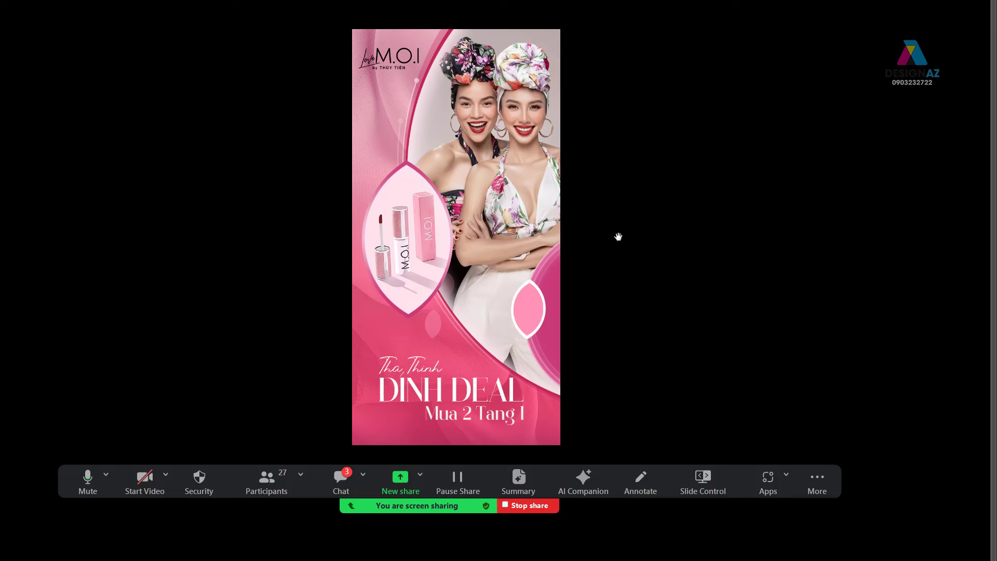
right_click(367, 250)
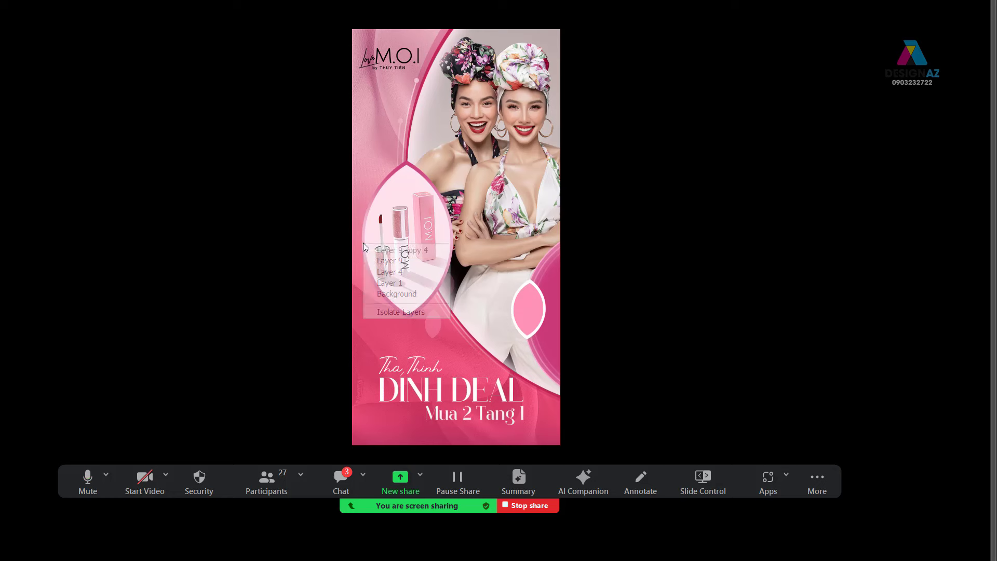
left_click(375, 252)
left_click_drag(399, 165, 379, 198)
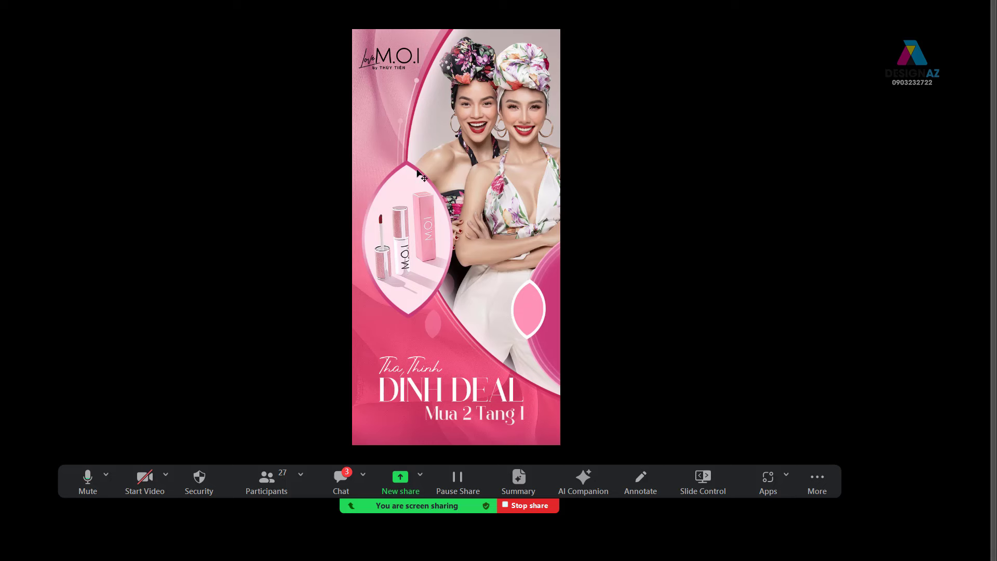
key("5")
key("0")
Step: Exit full screen, zoom to the DINH DEAL headline, and select the Dinh deal text layer
key("f")
left_click_drag(538, 322, 523, 148)
key("ctrl+plus")
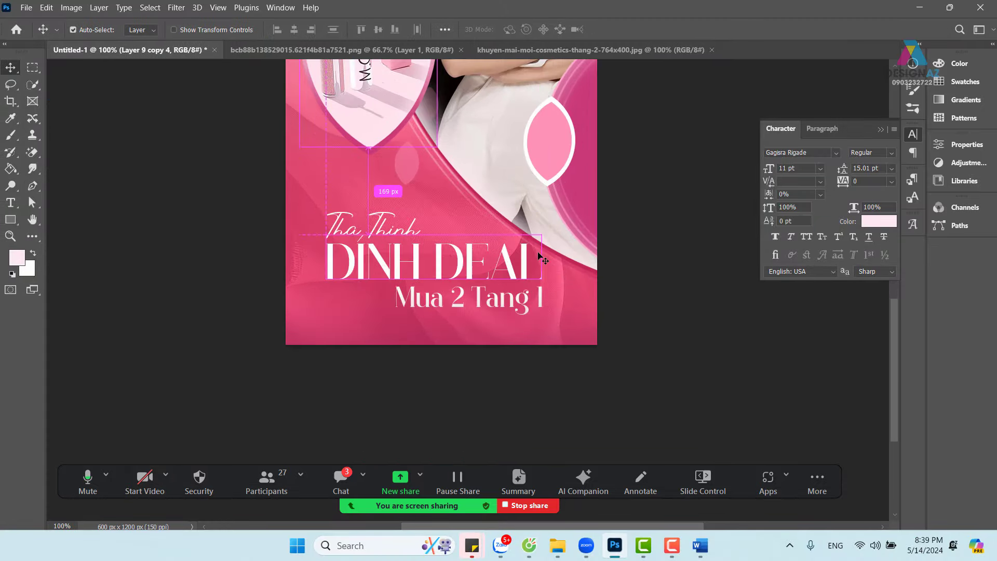
right_click(469, 270)
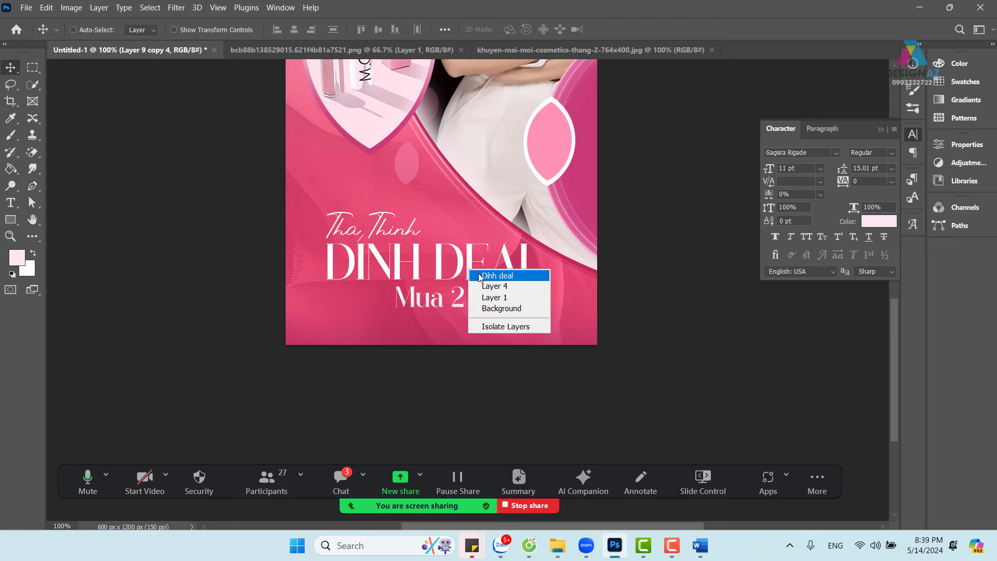
left_click(480, 275)
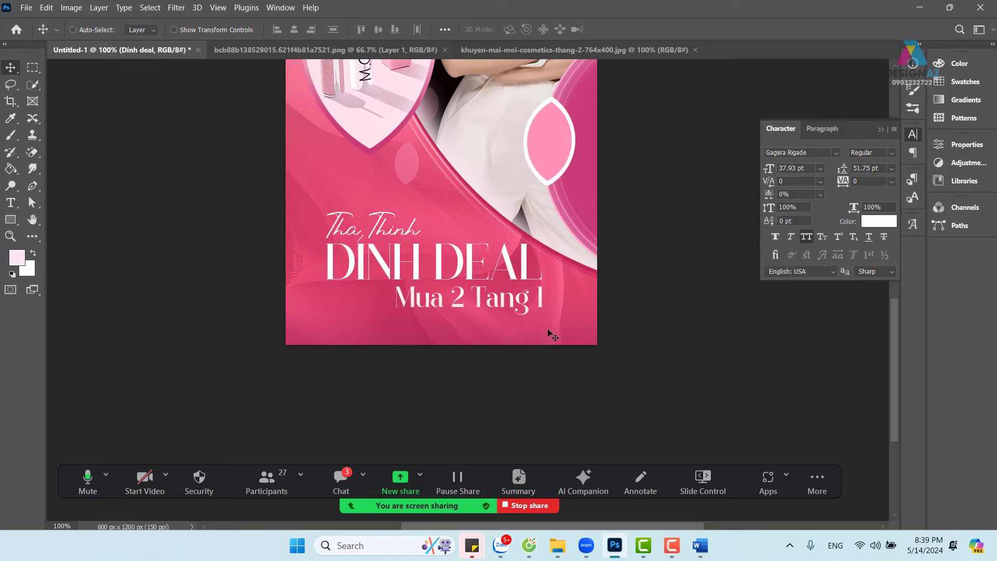
key("ctrl+minus")
Step: Zoom to 200% on the small lens shape and select Layer 9 copy 3
left_click_drag(548, 334, 445, 330)
right_click(449, 266)
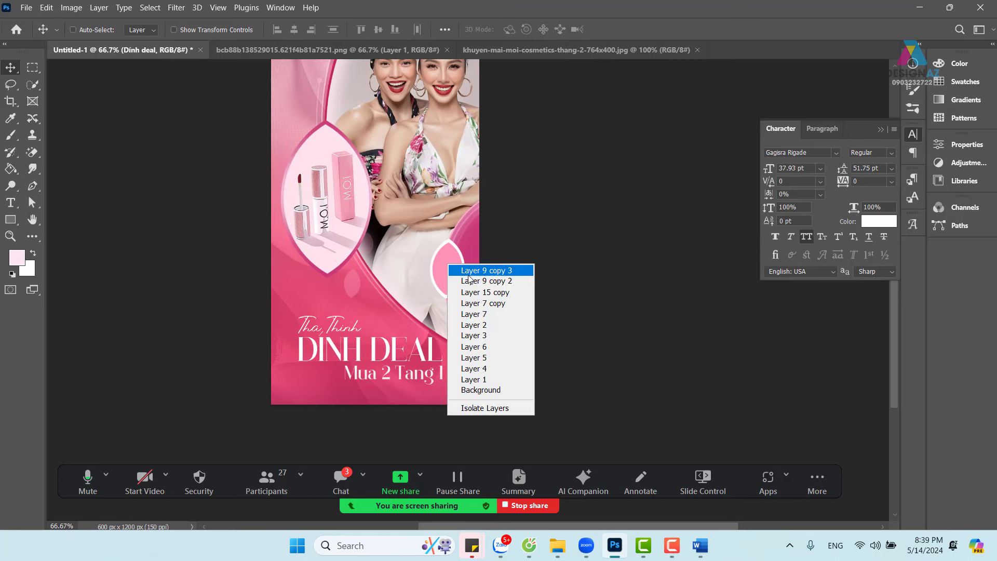
left_click(565, 240)
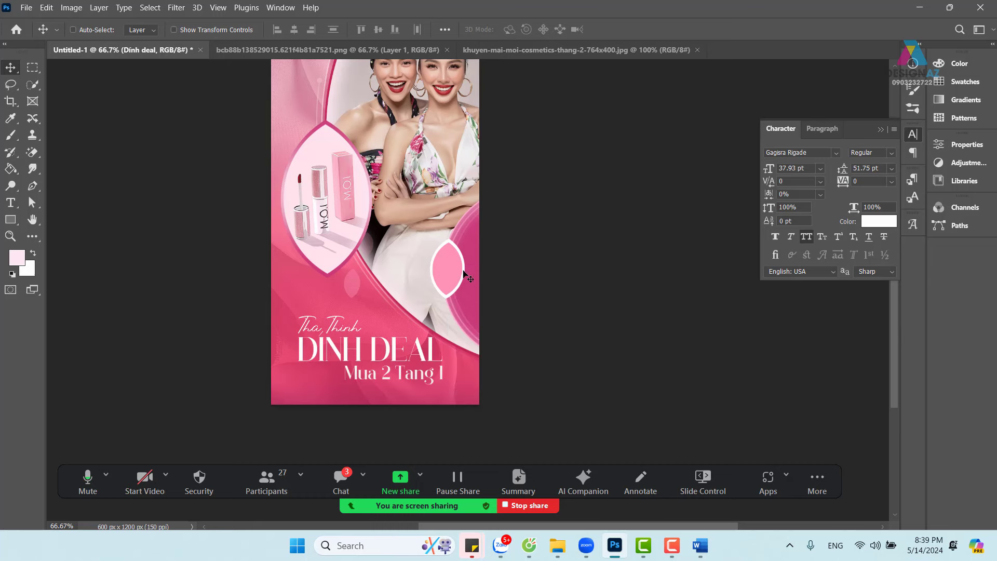
key("ctrl+plus")
key("ctrl+plus")
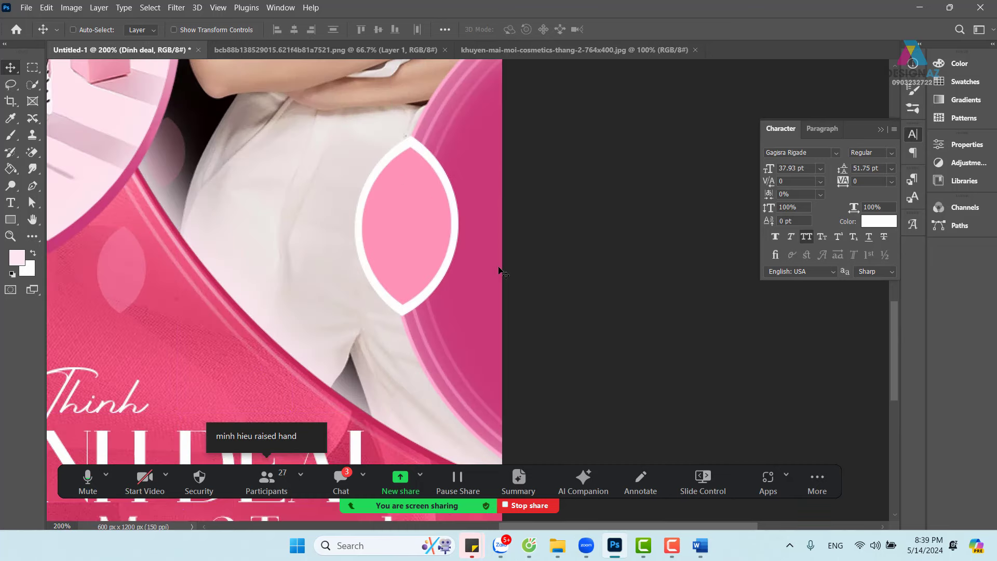
left_click(452, 232)
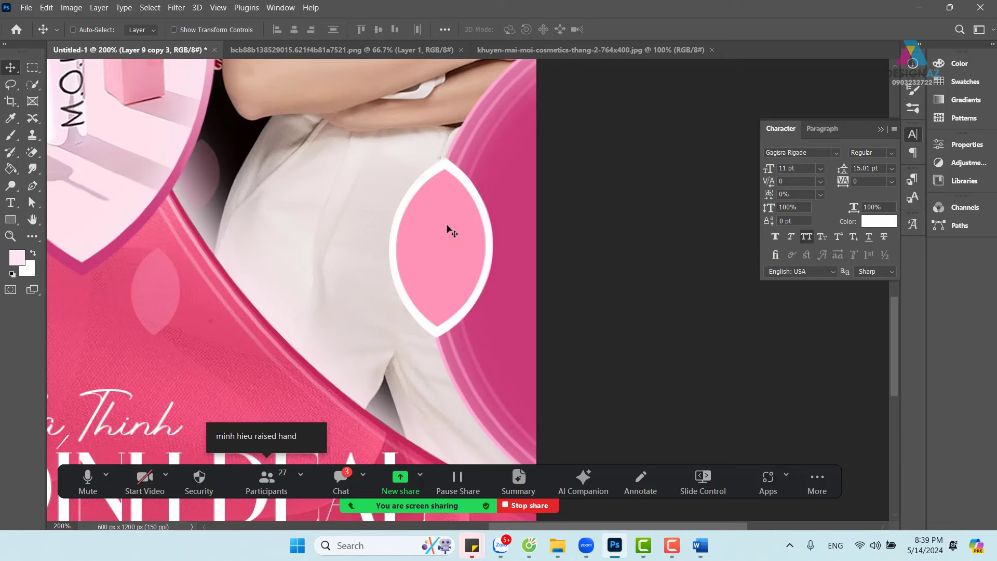
key("F7")
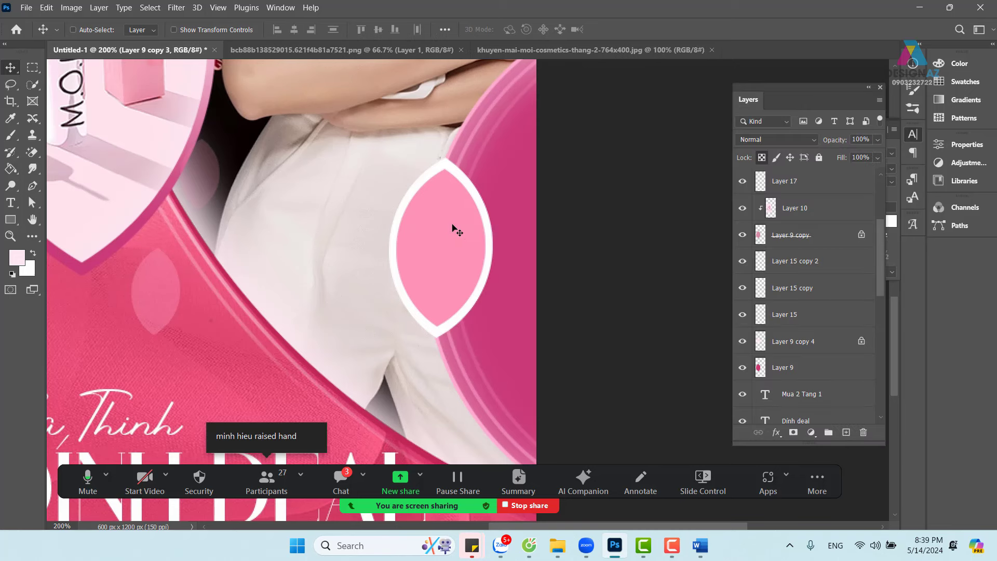
right_click(455, 228)
left_click(473, 232)
mouse_move(452, 229)
left_mouse_down()
mouse_move(446, 211)
mouse_move(449, 231)
left_mouse_up()
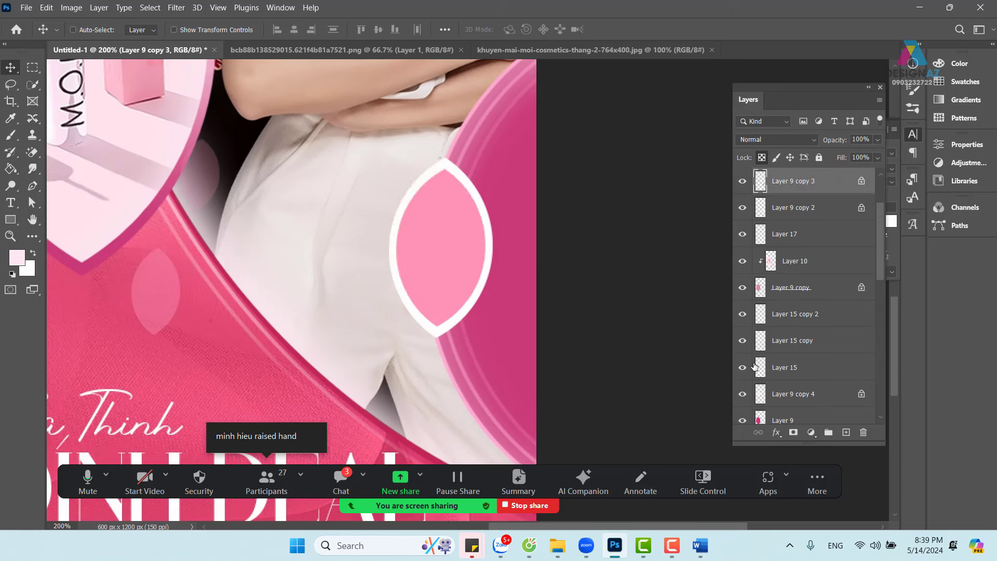
Step: Duplicate it as Layer 9 copy 5, lock transparent pixels, and fill it pale pink
key("ctrl+j")
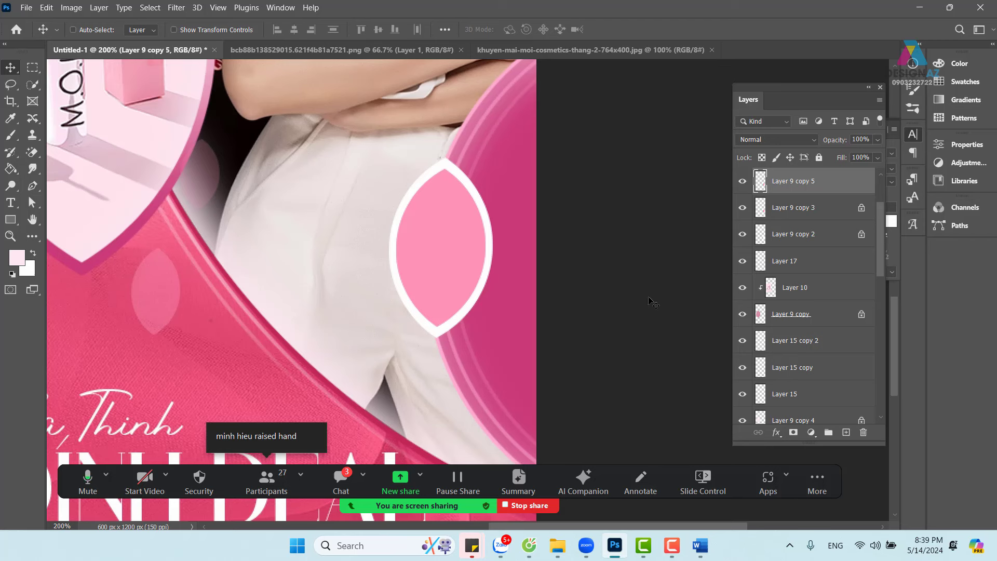
left_click(762, 157)
key("alt+BackSpace")
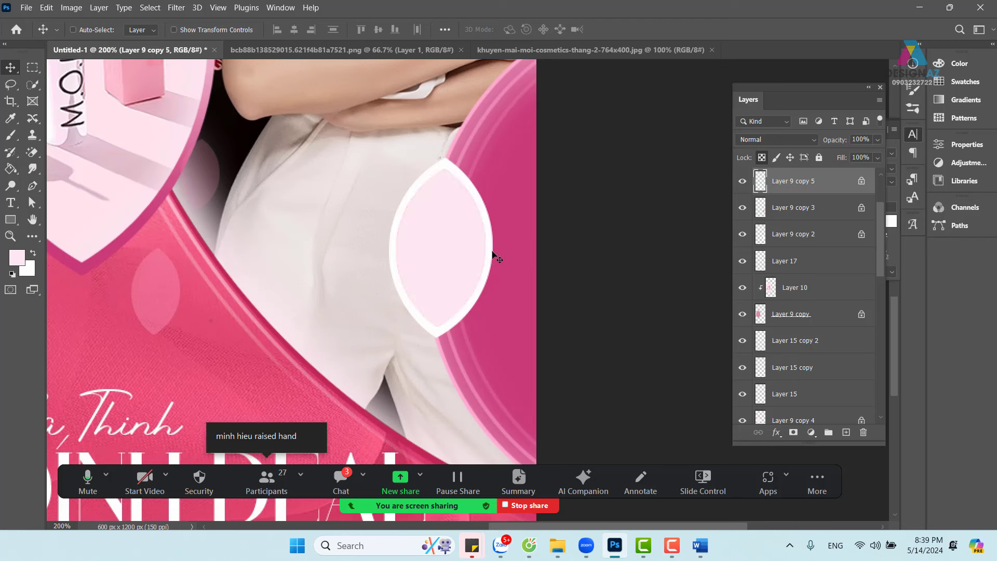
Step: Draw a large elliptical selection over the lens's right side, then undo a trial clear
left_click(37, 69)
right_click(38, 69)
left_click(78, 80)
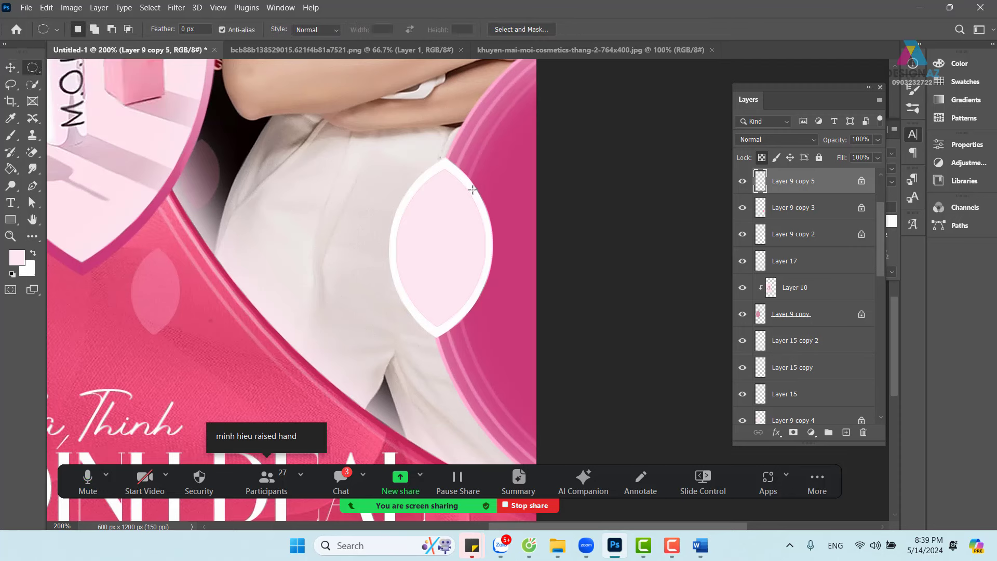
left_click_drag(404, 137, 598, 369)
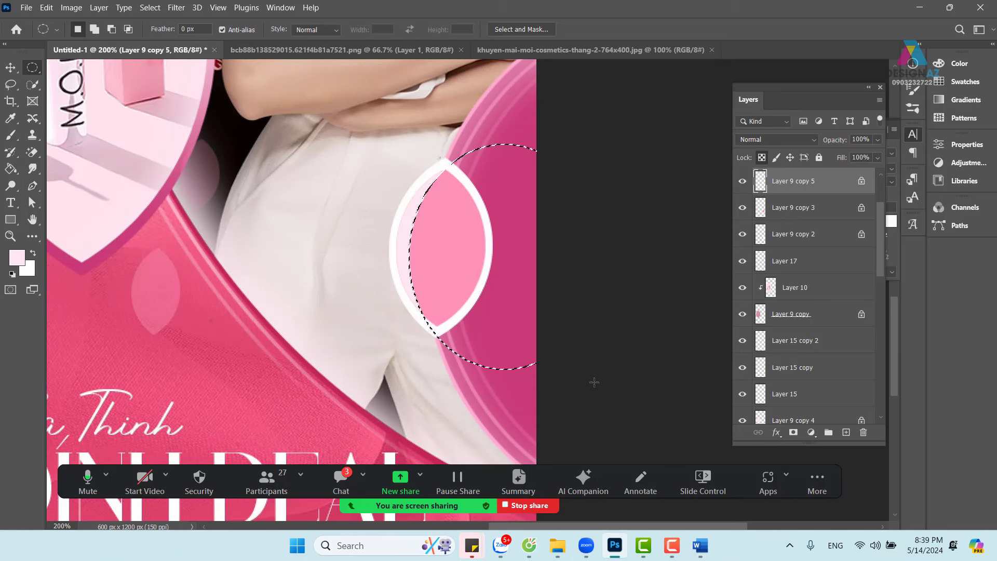
key("Delete")
key("ctrl+z")
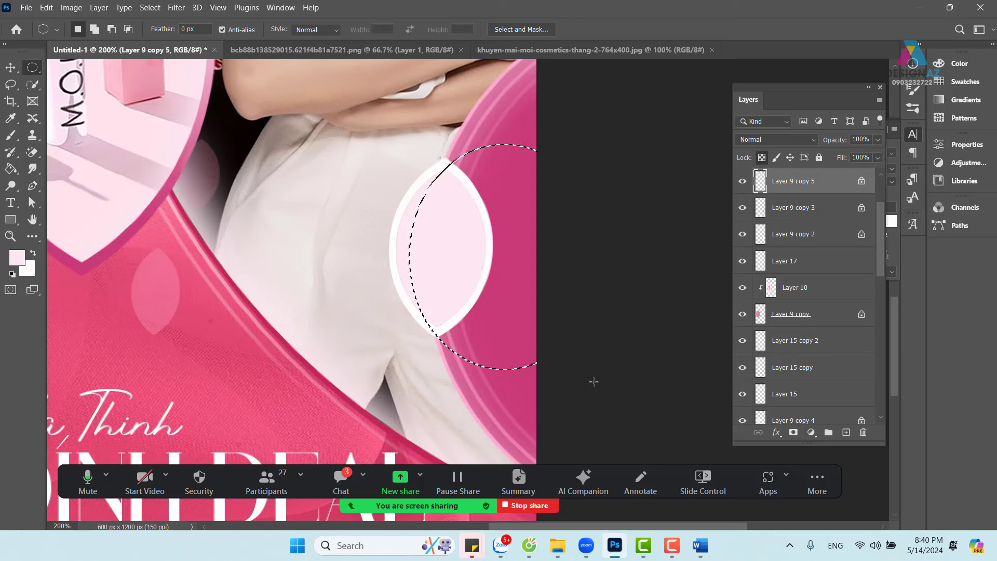
Step: Feather the selection to a smaller radius, clear the pale pink through it, and deselect
key("shift+F6")
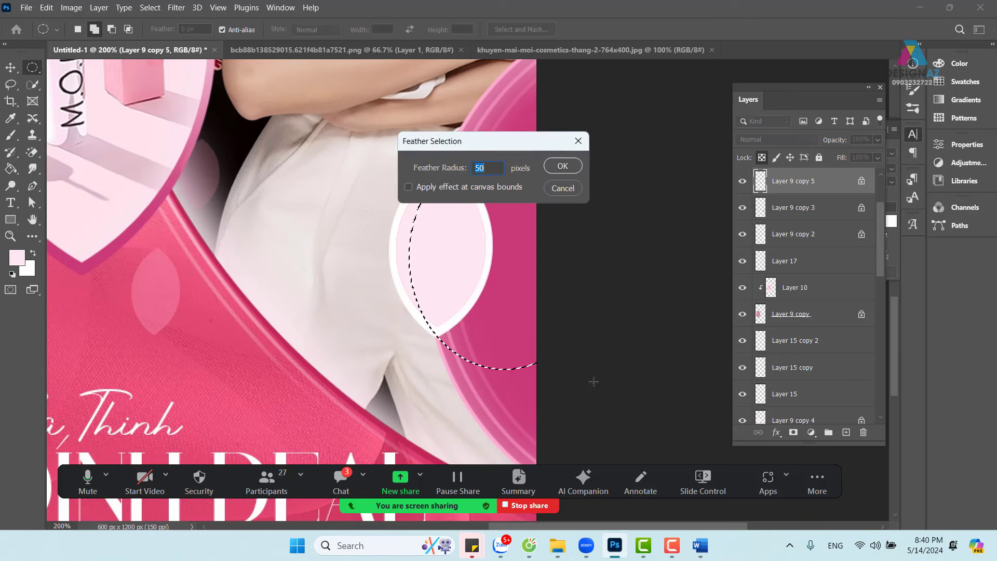
left_click(563, 188)
left_click(150, 9)
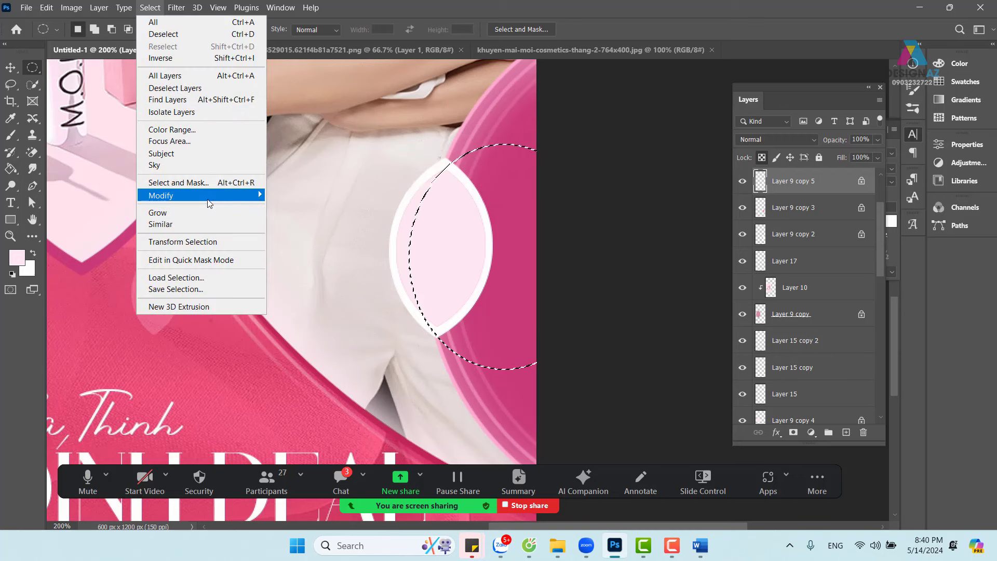
mouse_move(235, 195)
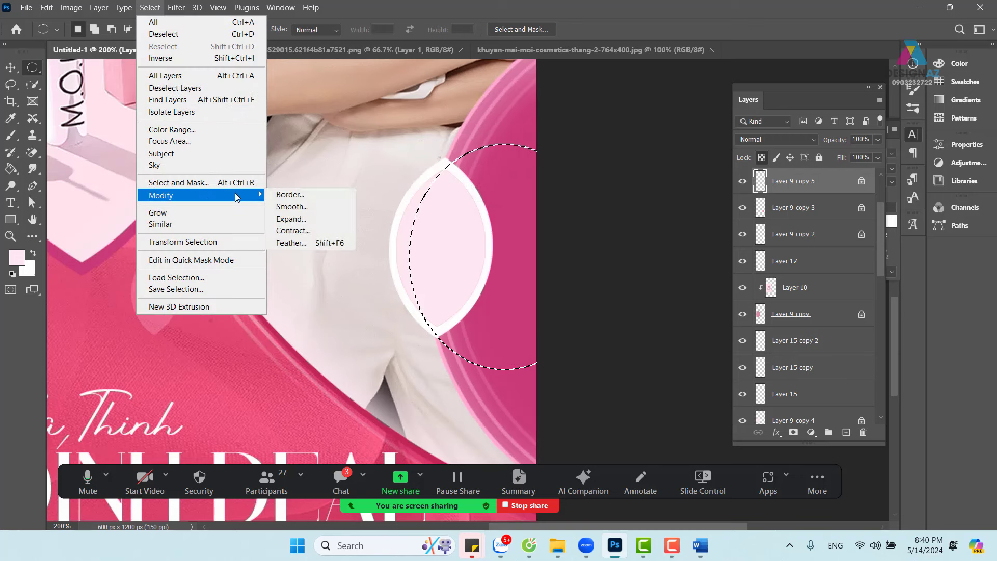
left_click(300, 243)
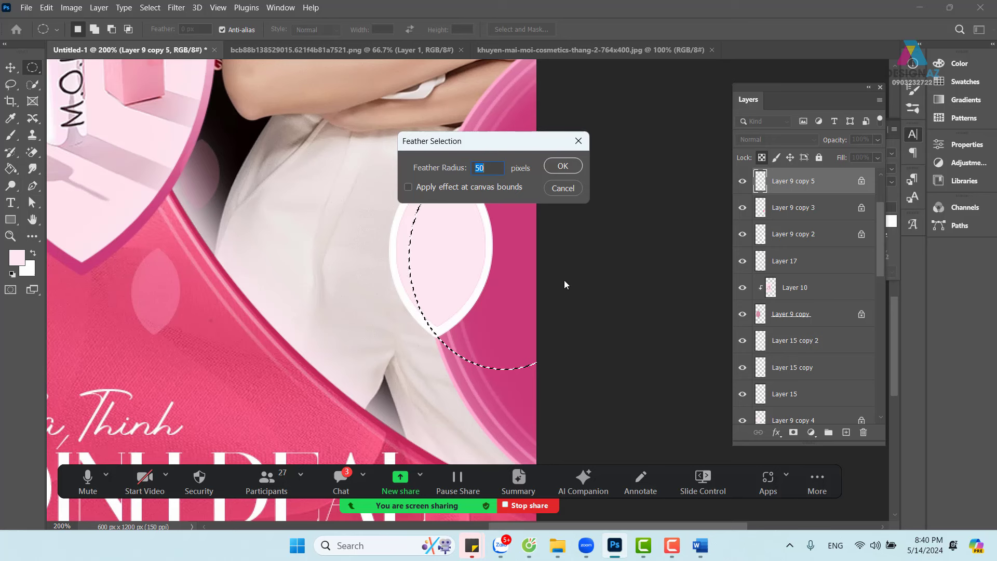
type("20")
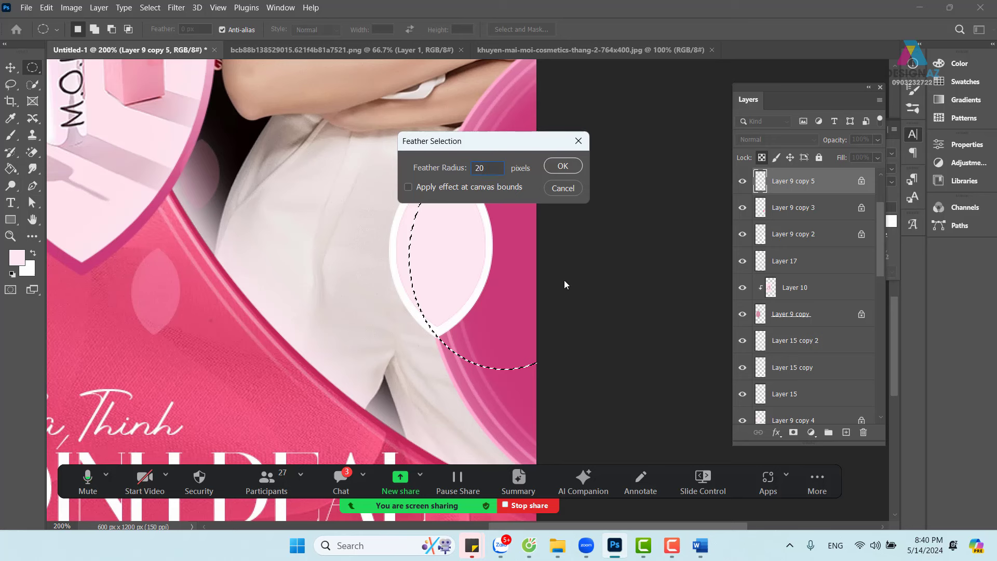
key("BackSpace")
key("BackSpace")
type("10")
key("Return")
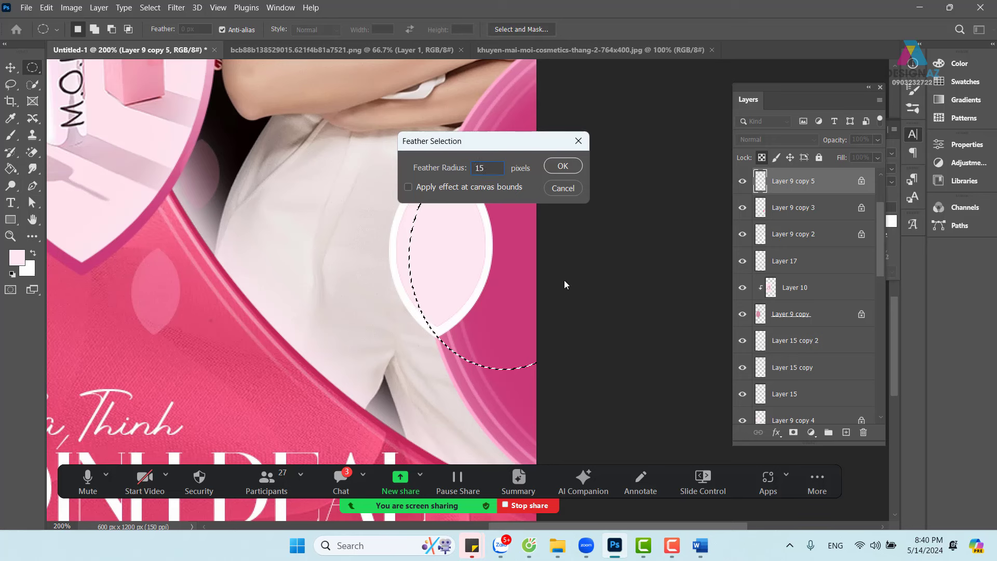
key("Delete")
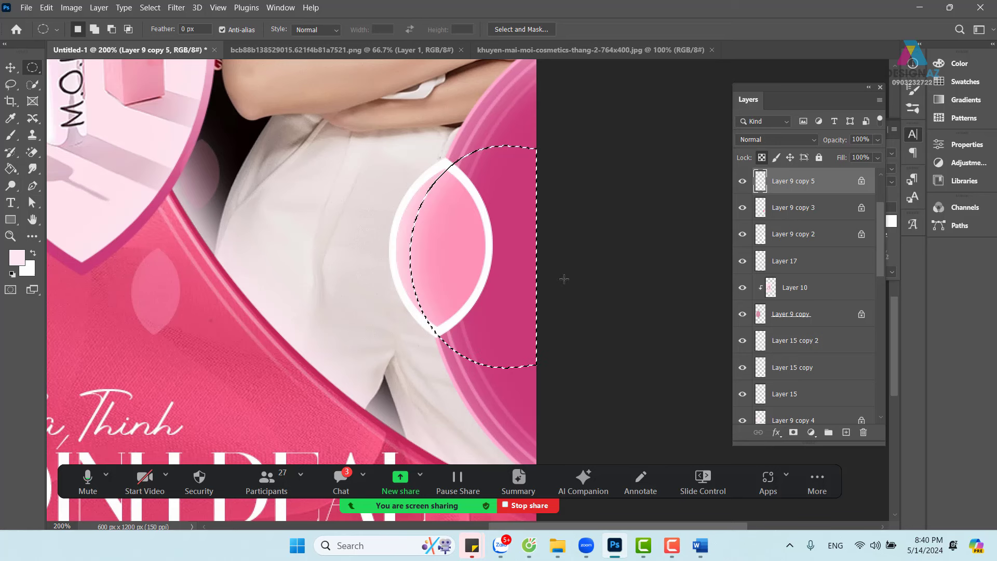
key("v")
key("ctrl+d")
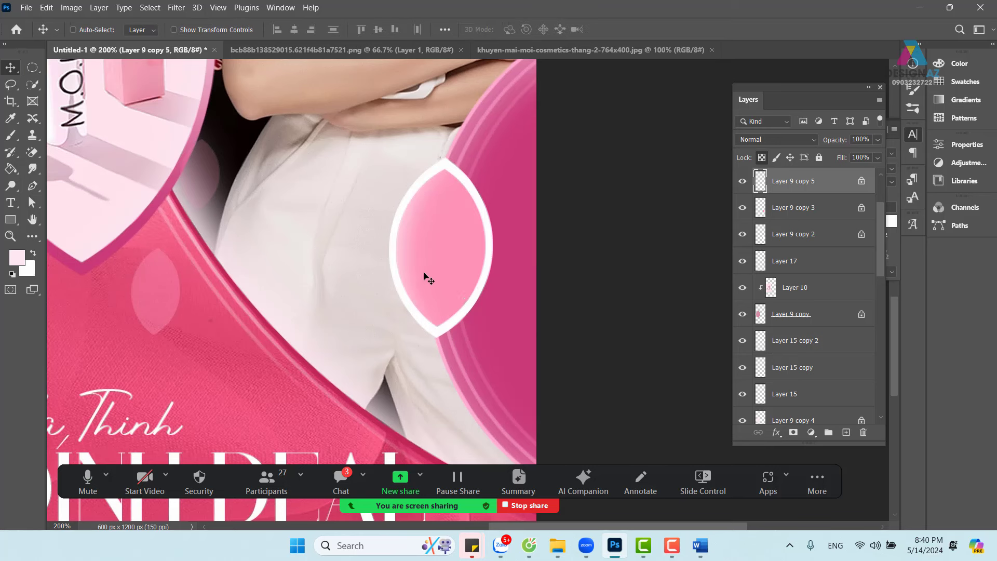
Step: Nudge the pink lens shape about 28 px to the right and view the whole poster
left_click_drag(419, 265, 447, 266)
key("ctrl")
key("ctrl+minus")
key("ctrl+minus")
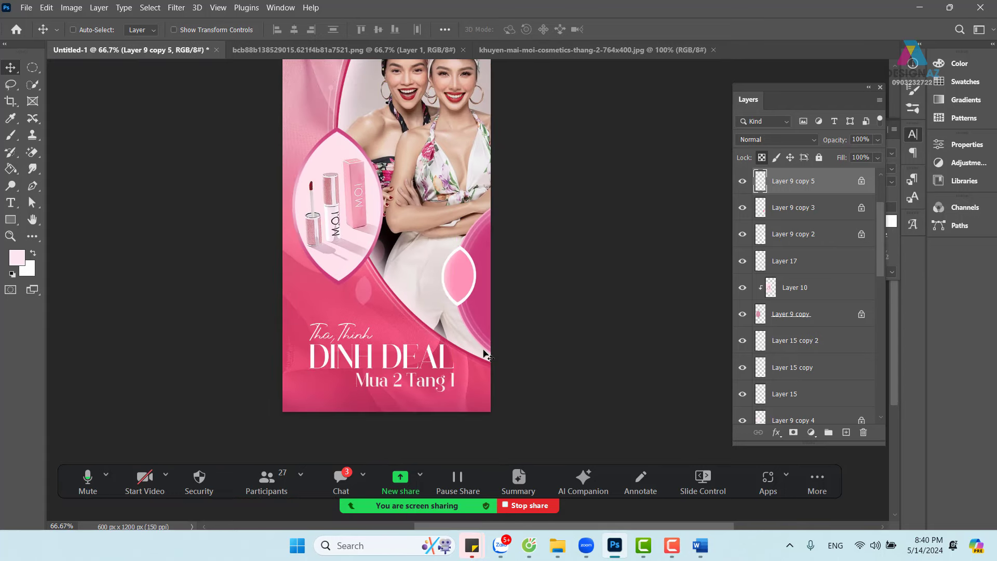
Step: Zoom in and pan across the DINH DEAL headline to inspect it, then zoom back out
scroll(467, 343, "right", 3)
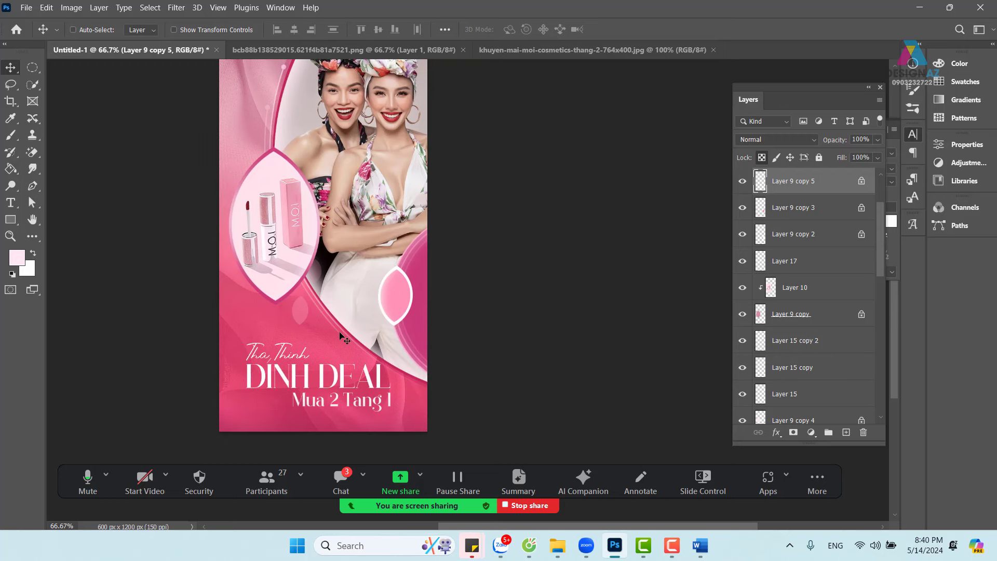
left_click_drag(366, 308, 432, 316)
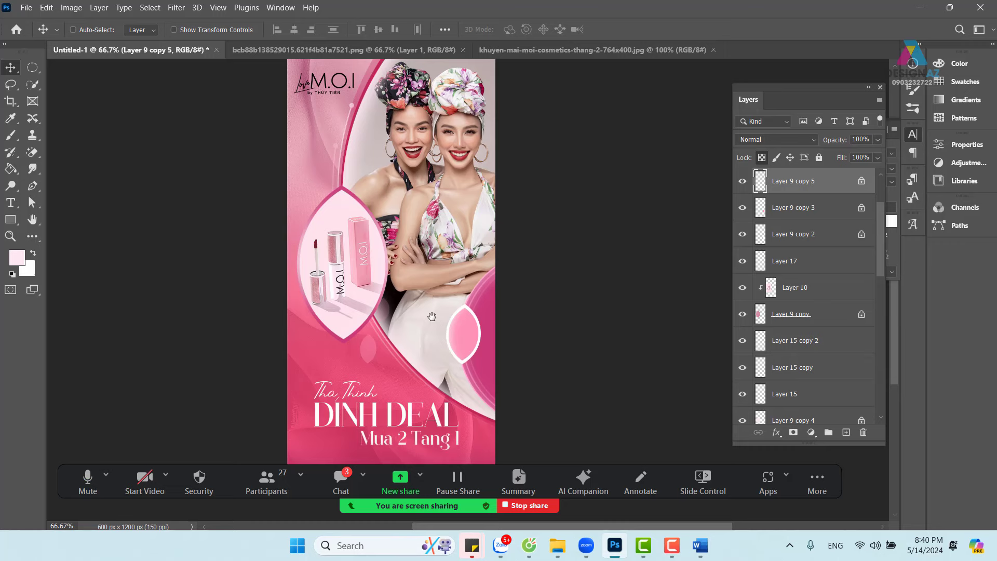
left_click(431, 315, "ctrl")
left_click_drag(417, 345, 515, 129)
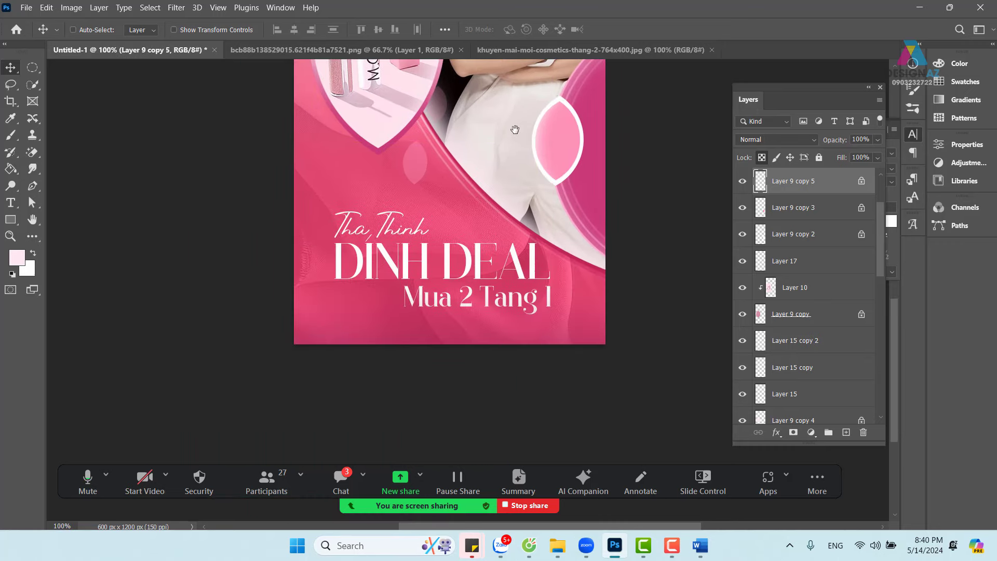
key("ctrl+plus")
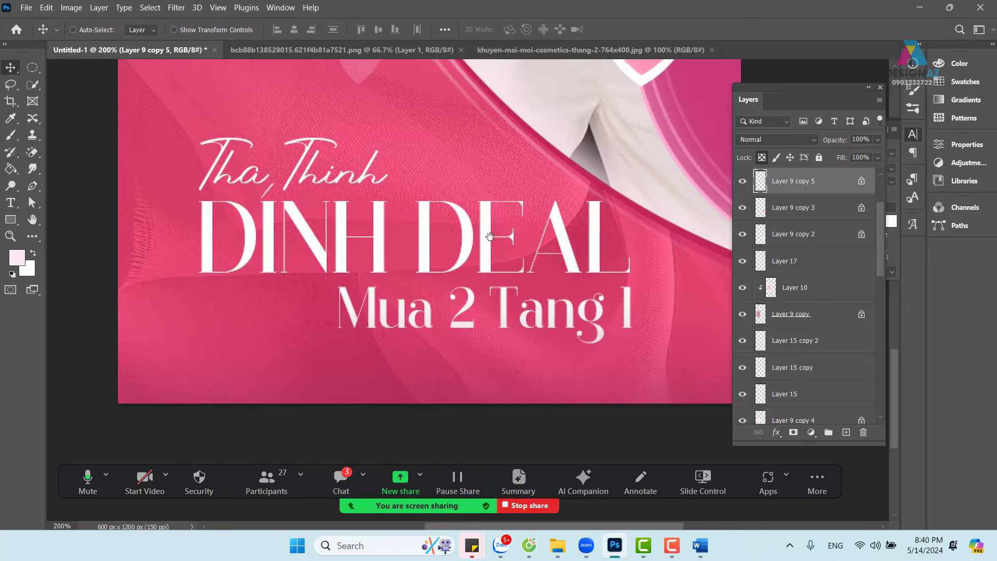
left_click_drag(496, 177, 496, 278)
left_click_drag(533, 325, 435, 314)
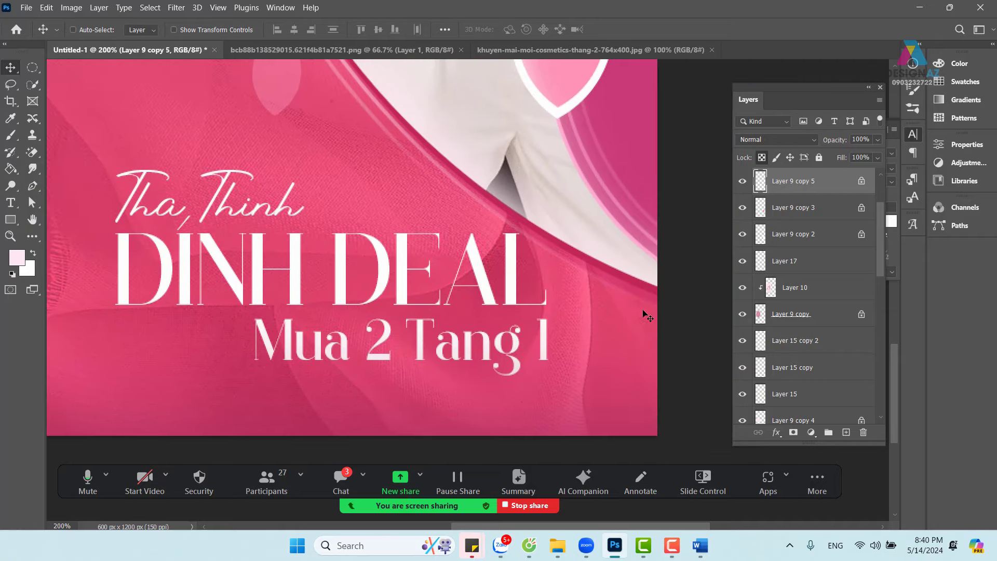
left_click_drag(378, 277, 403, 280)
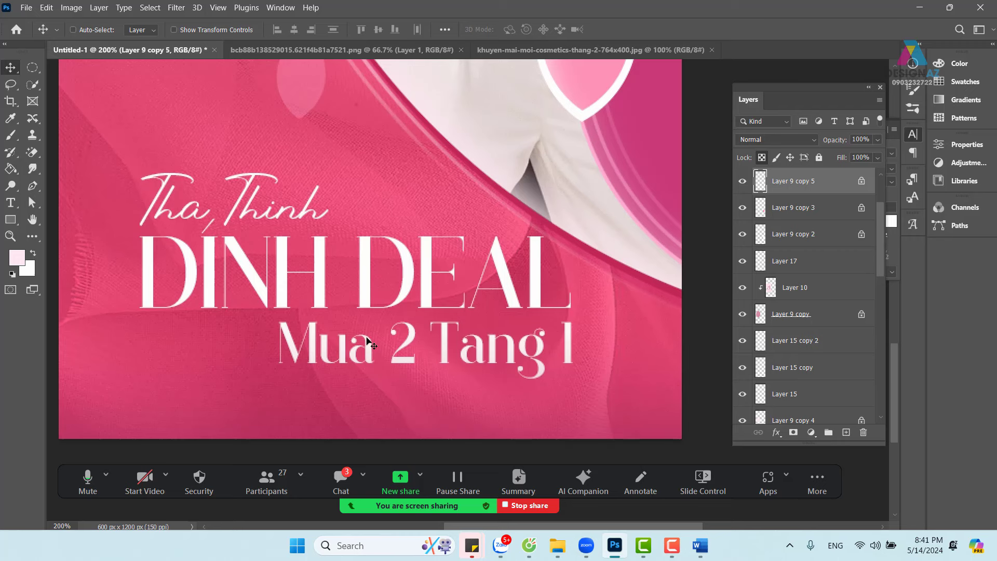
key("ctrl+minus")
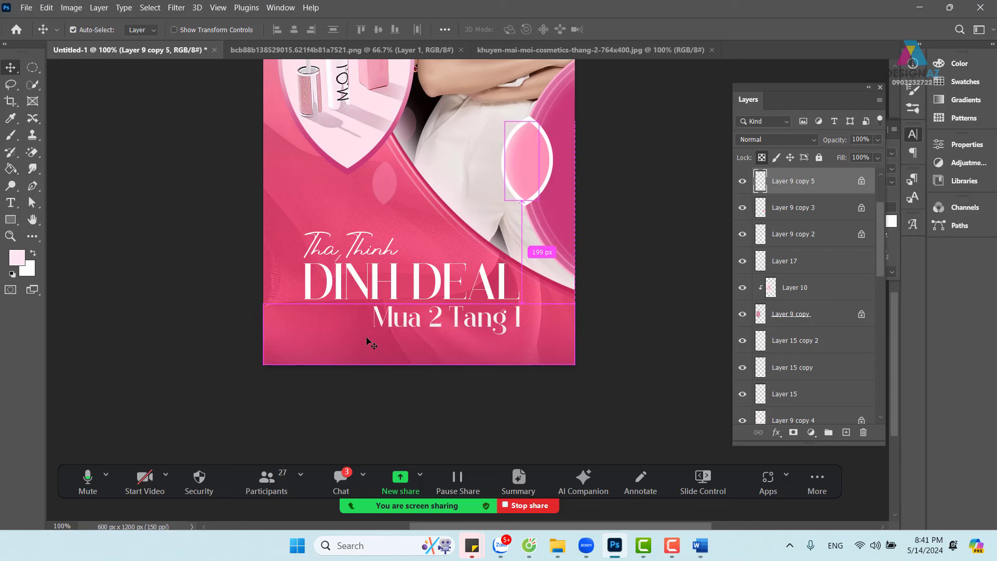
scroll(367, 343, "down", 1)
left_click_drag(451, 303, 421, 309)
scroll(421, 309, "down", 1)
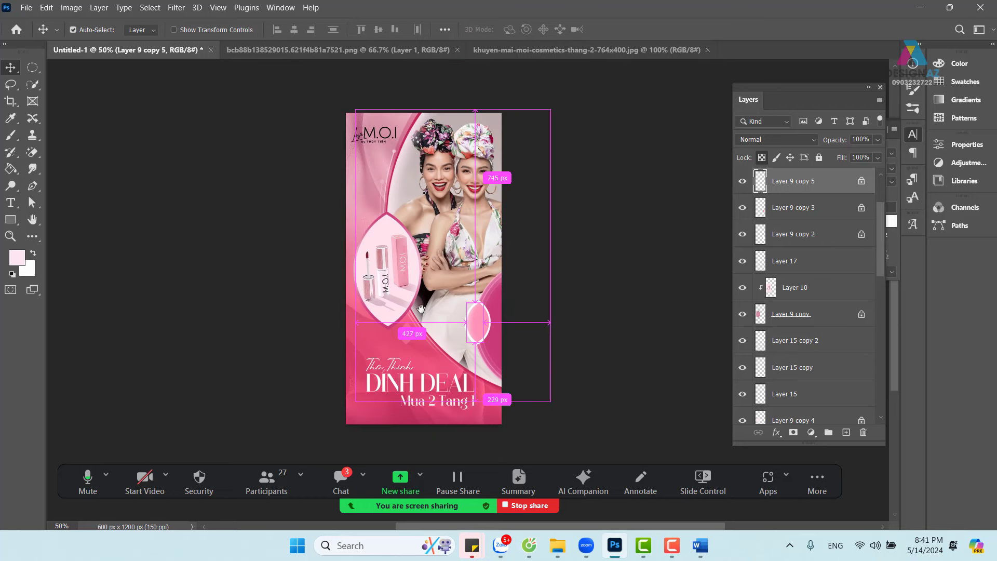
left_click_drag(473, 329, 466, 325)
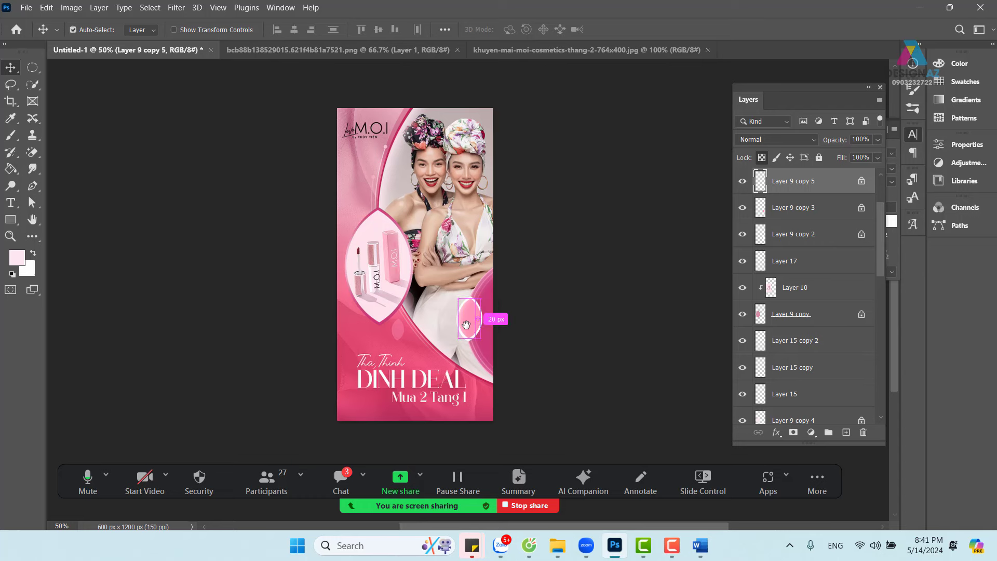
scroll(466, 325, "up", 1)
left_click_drag(416, 270, 451, 278)
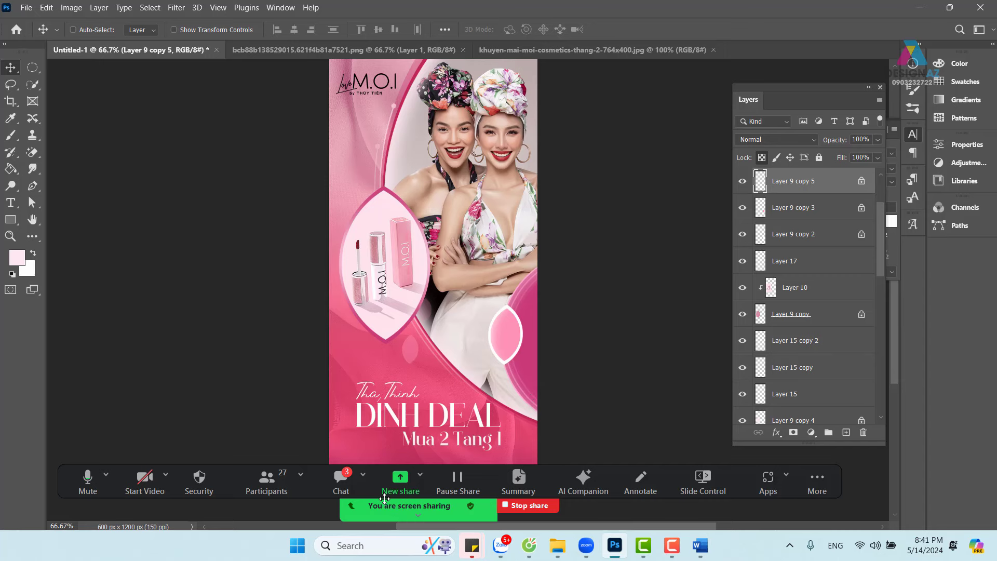
left_click(400, 479)
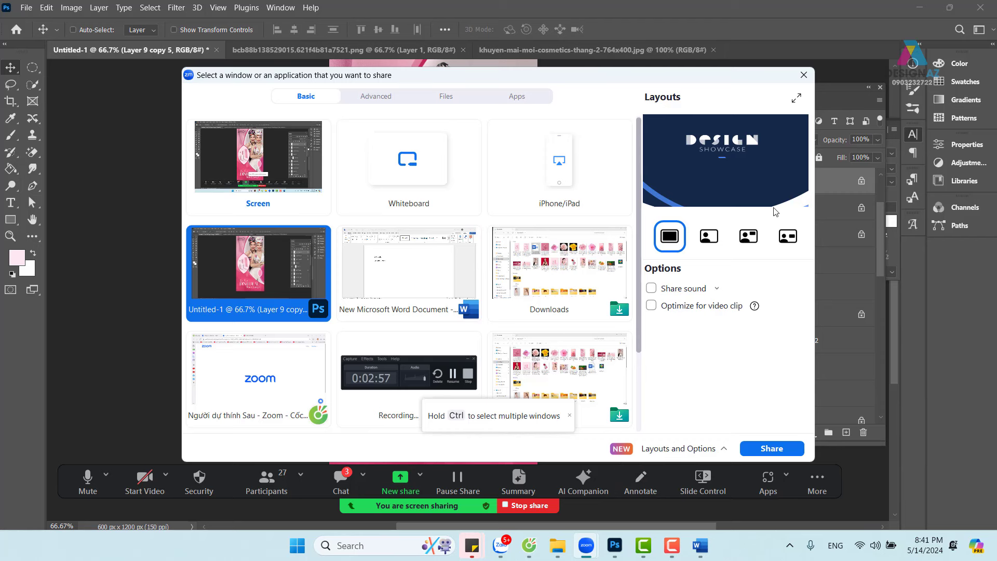
left_click(805, 75)
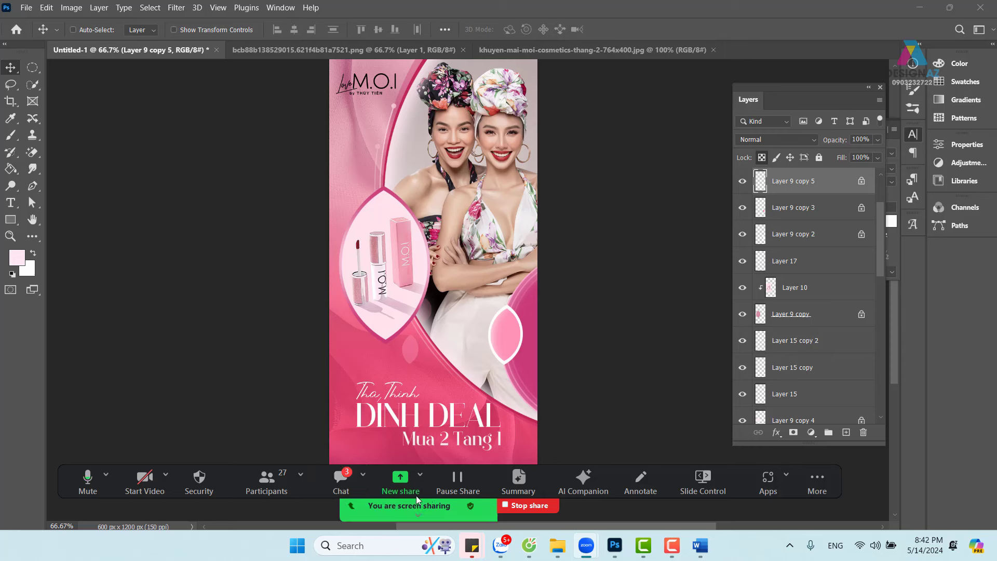
Step: Stop sharing the Photoshop poster screen with the class
left_click(533, 507)
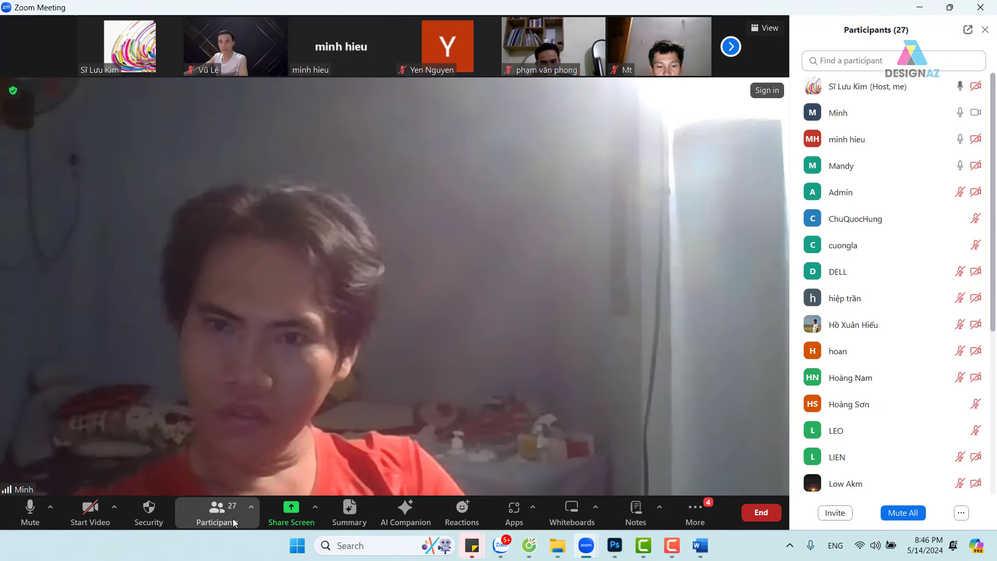
Step: Toggle the participant list, end the meeting for all, and bring up the Camtasia recorder
left_click(224, 516)
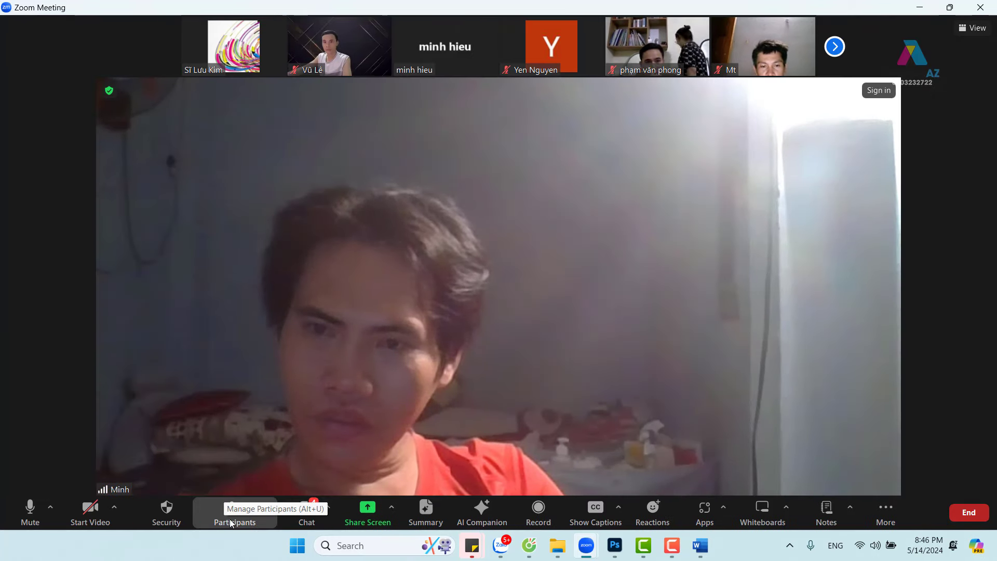
left_click(224, 518)
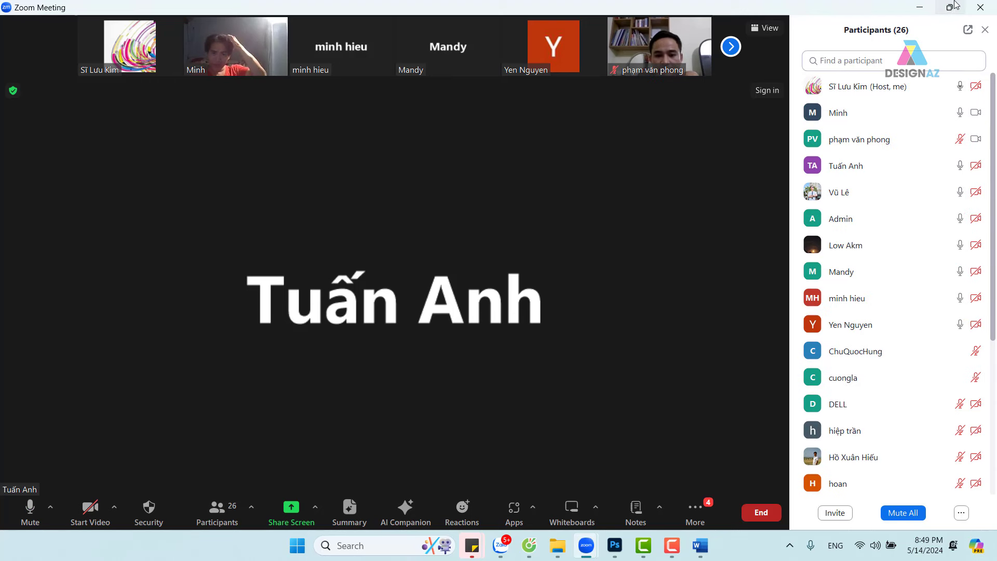
left_click(981, 7)
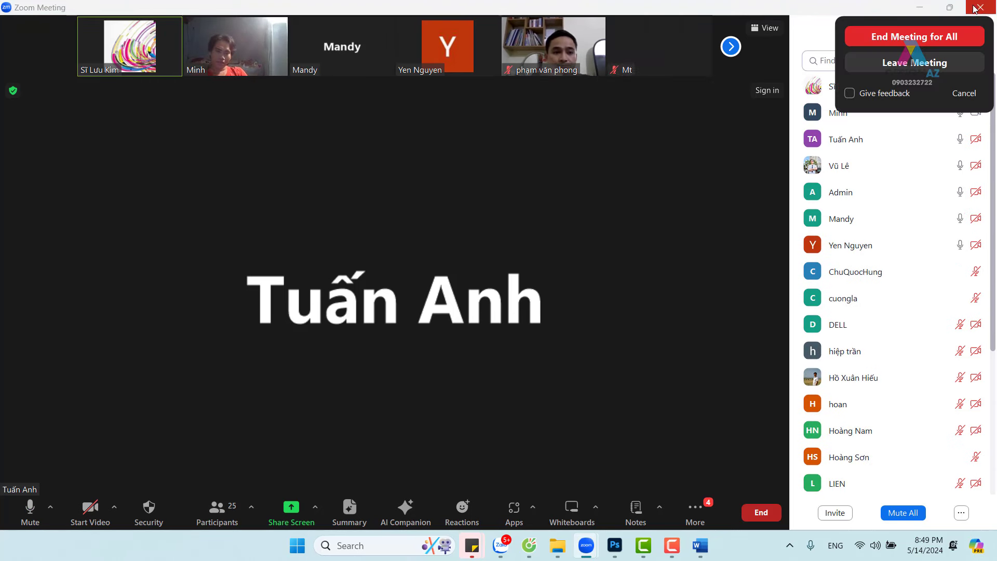
left_click(933, 39)
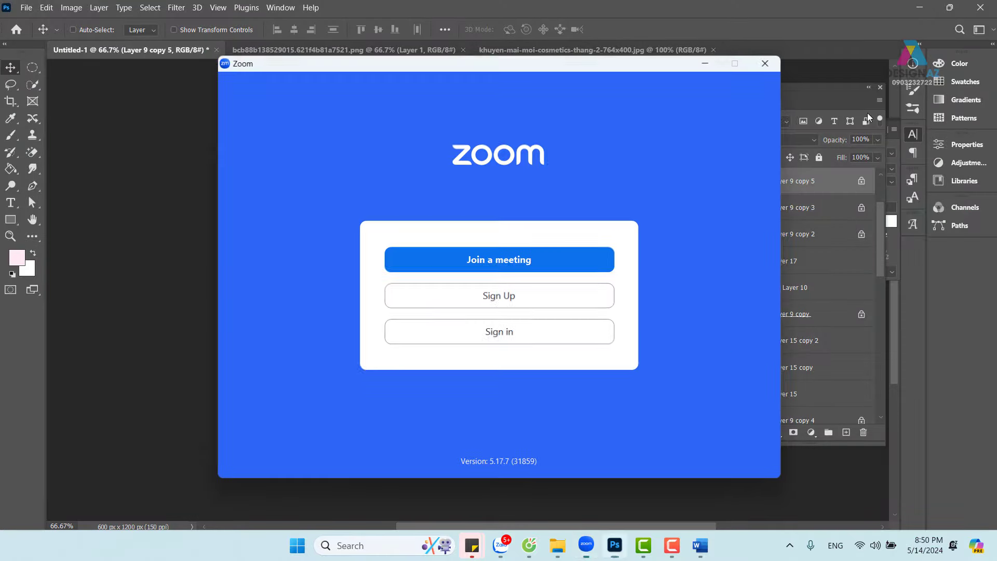
left_click(672, 549)
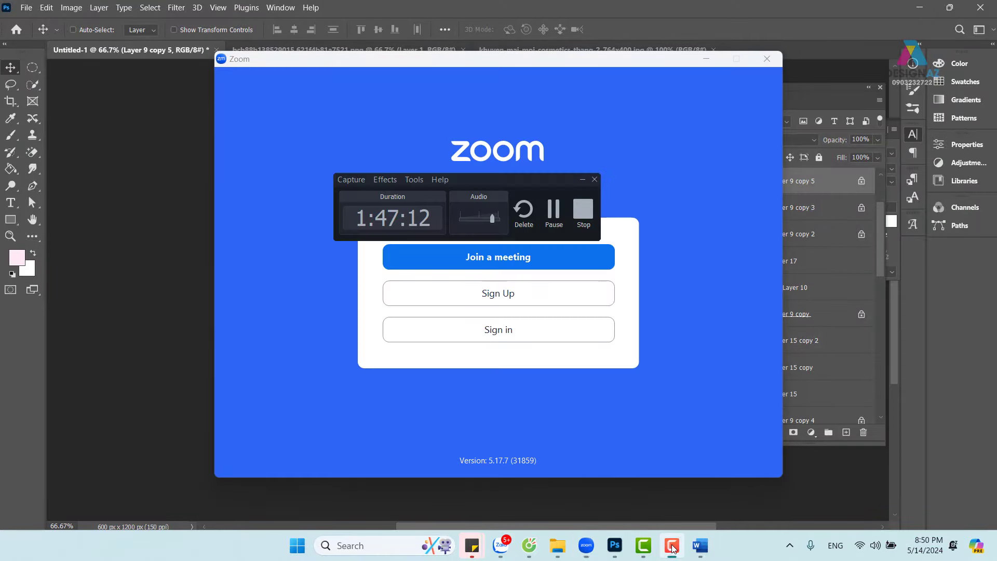